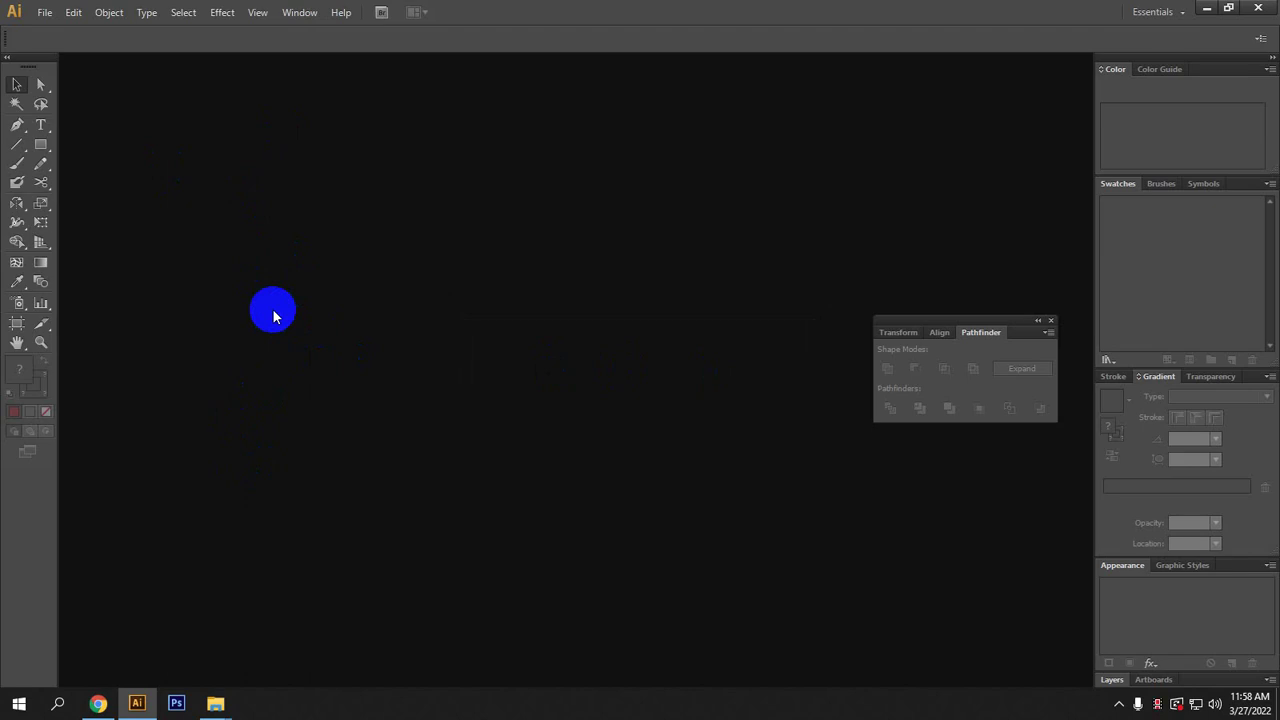
Create a new A4 document named logo, measured in inches, with CMYK color mode and 300 ppi raster effects.
click(45, 12)
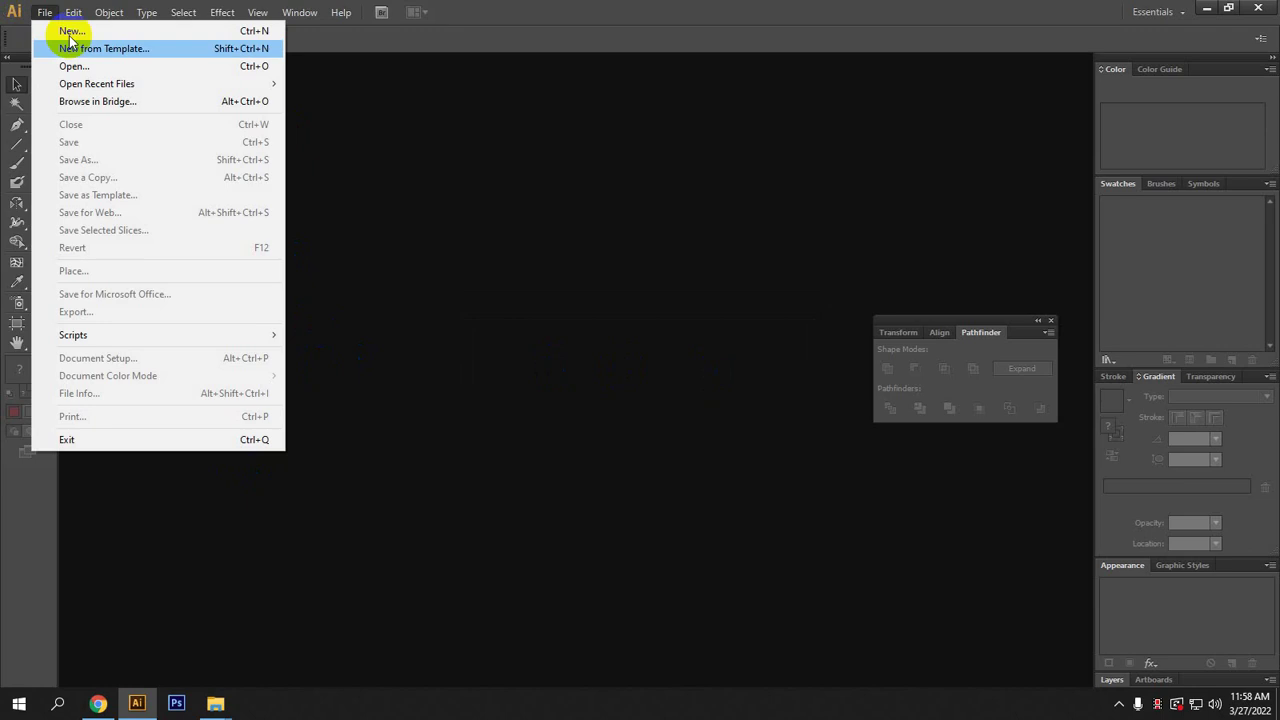
click(551, 191)
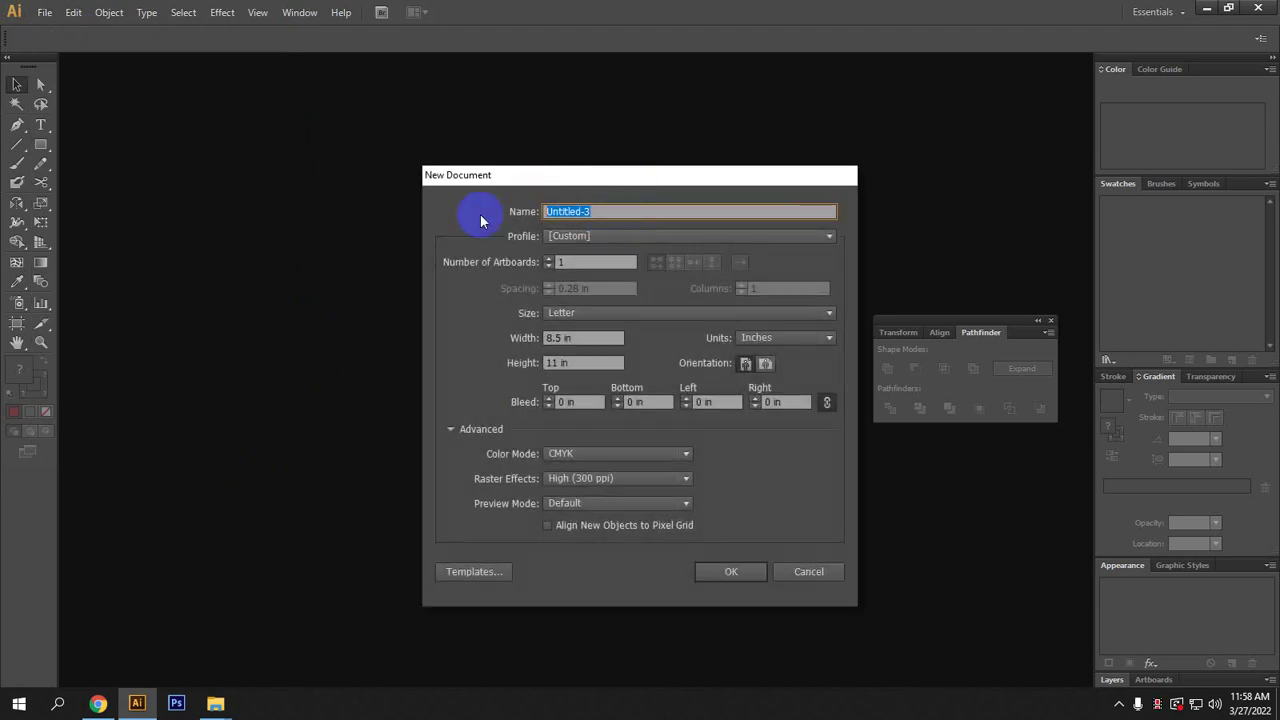
key(BackSpace)
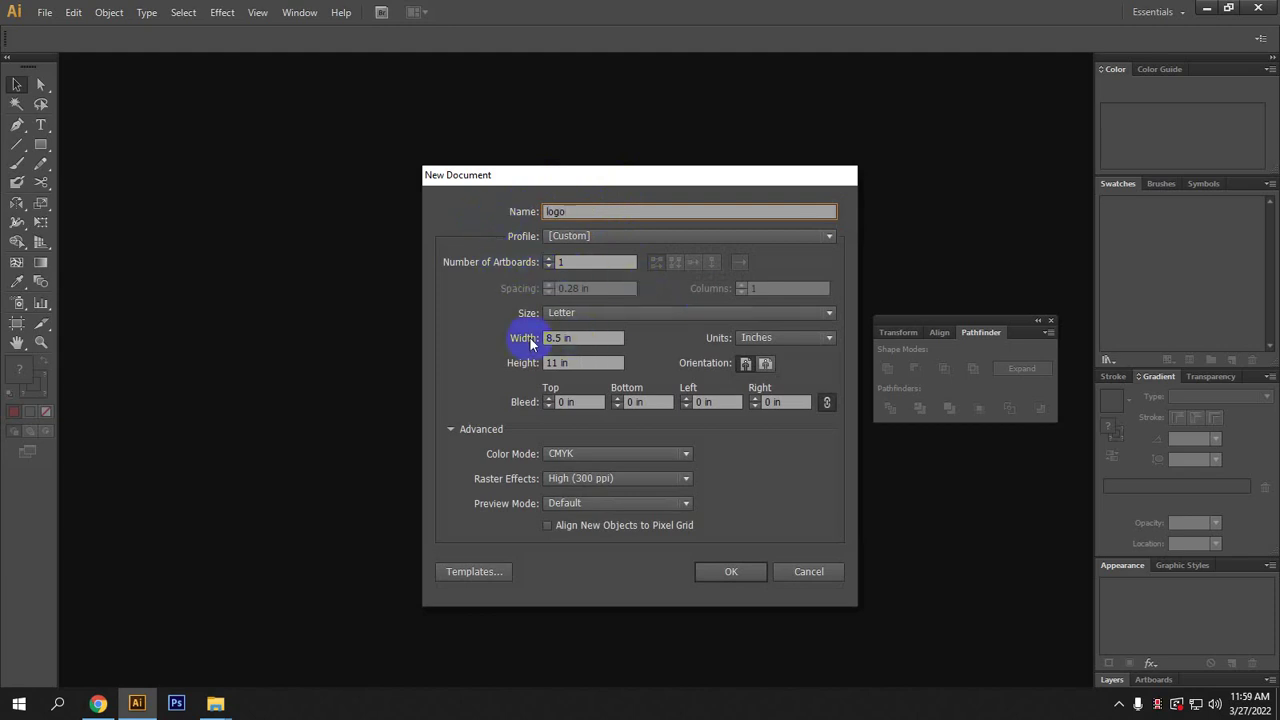
click(592, 337)
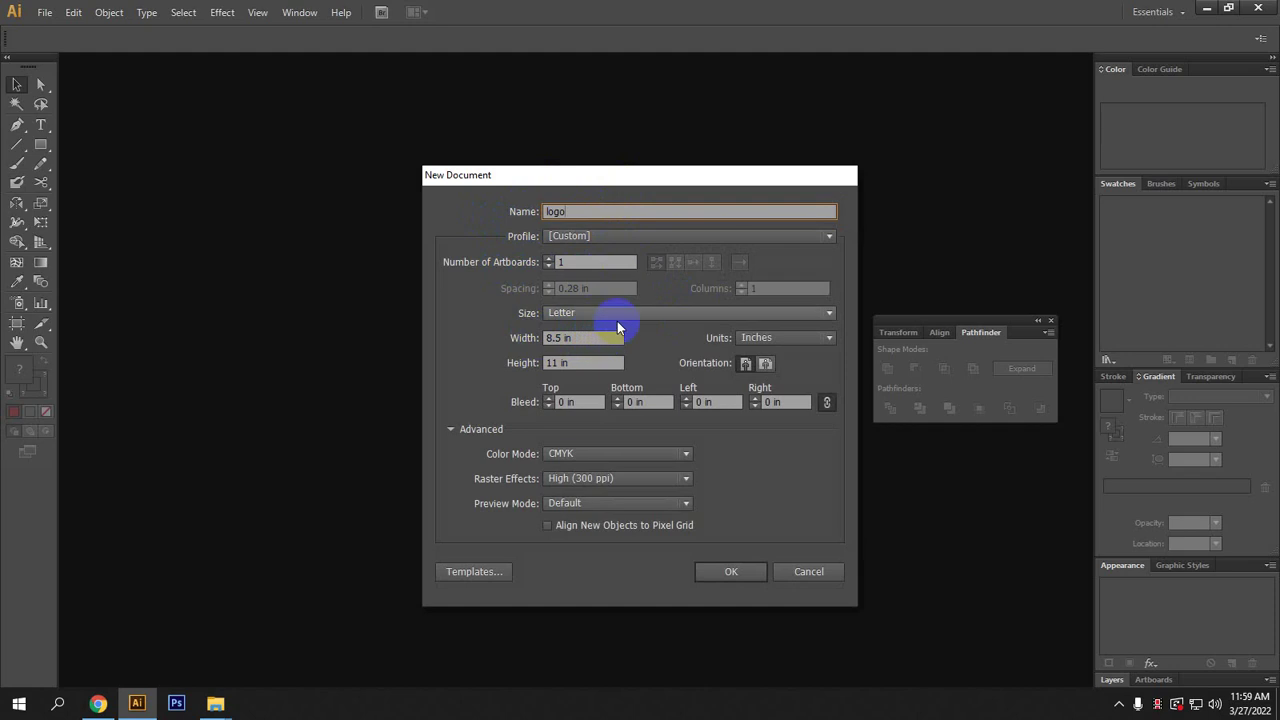
click(616, 316)
click(586, 412)
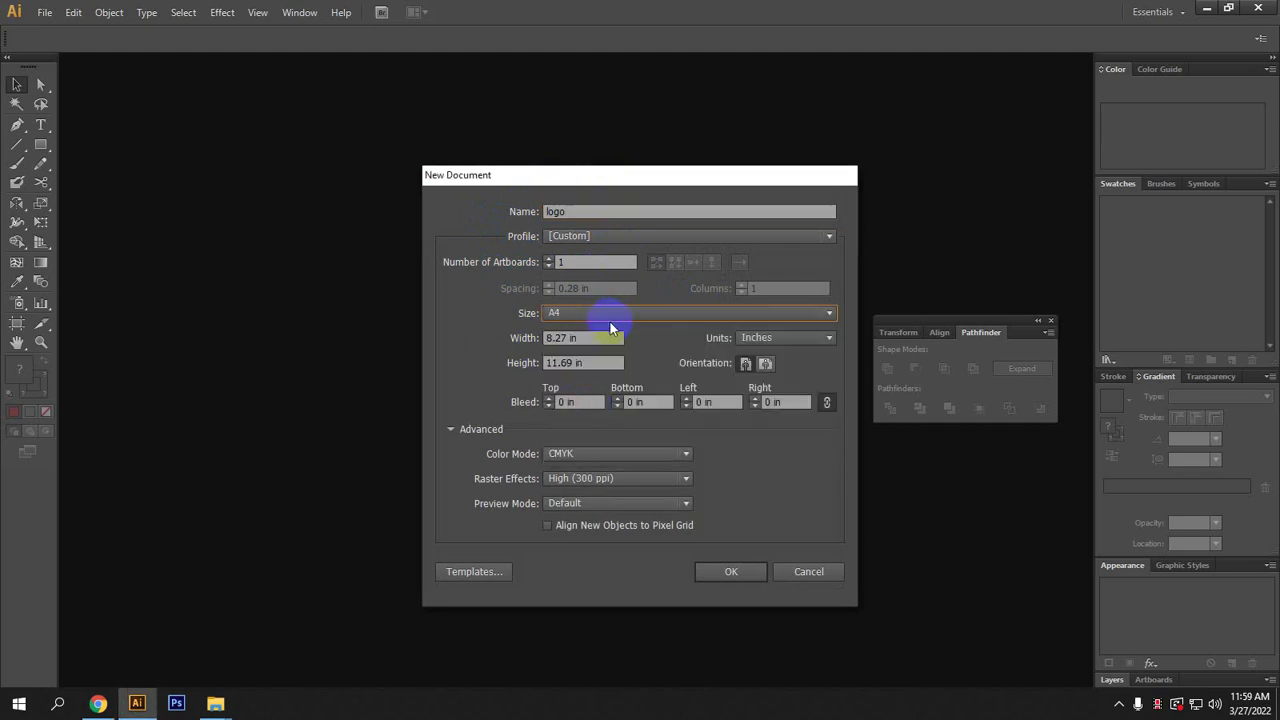
click(585, 337)
click(575, 365)
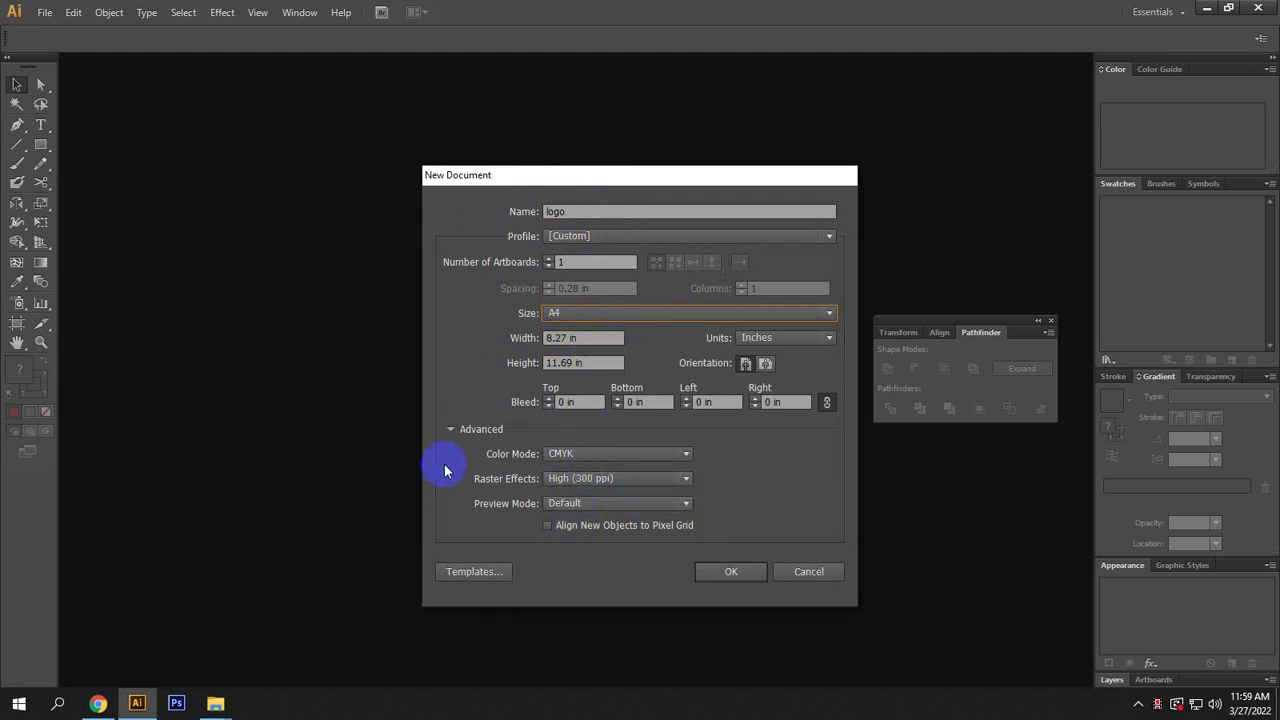
click(734, 575)
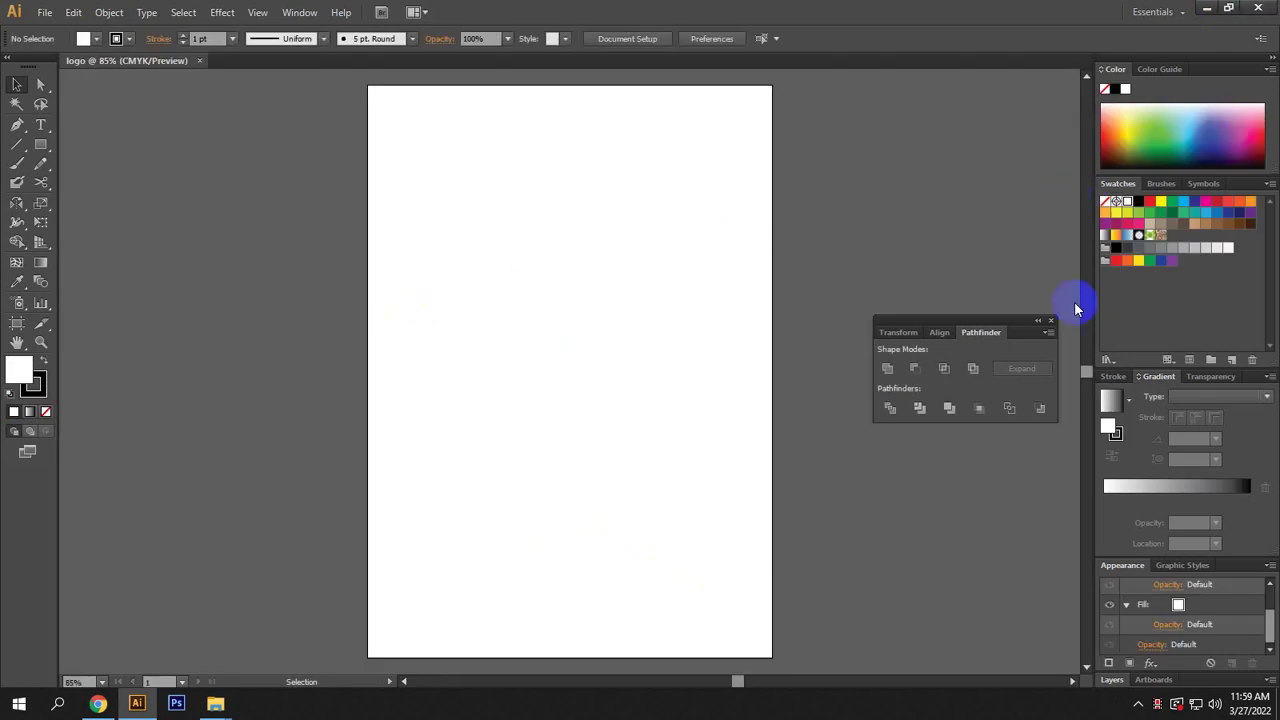
Place 1280.png from the Downloads folder onto the artboard and delete the placed image.
click(1207, 8)
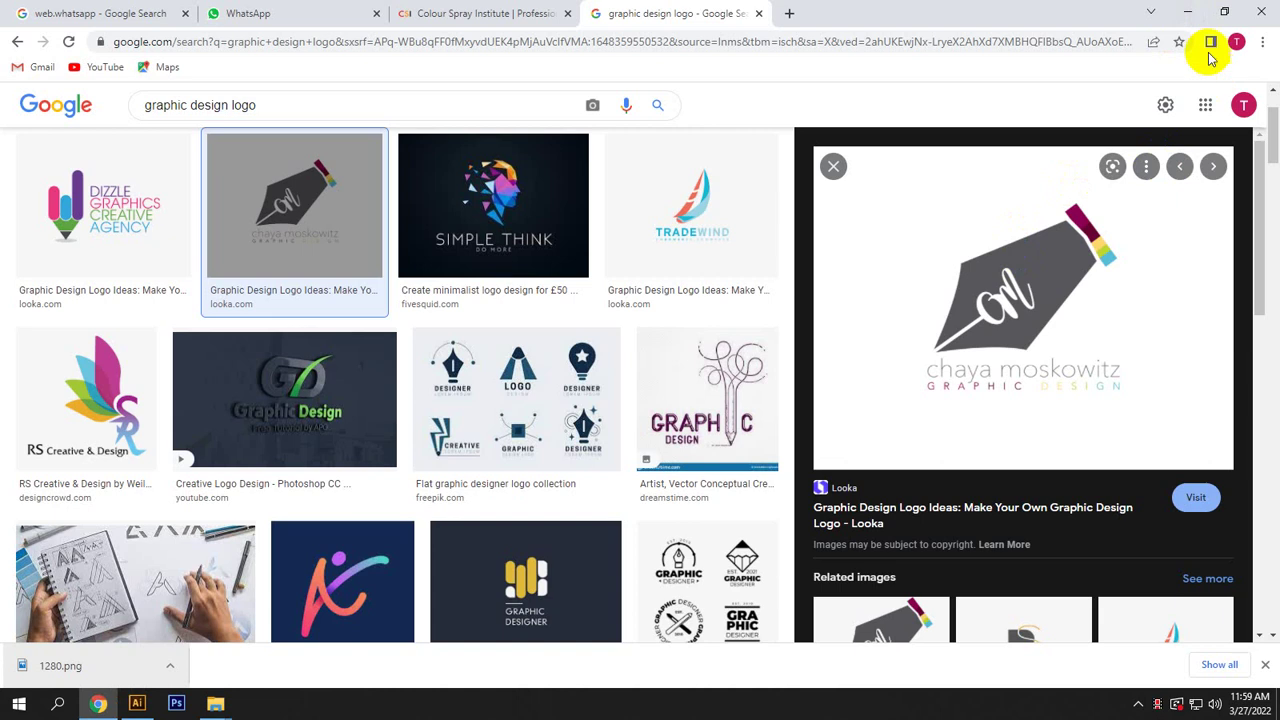
click(1185, 16)
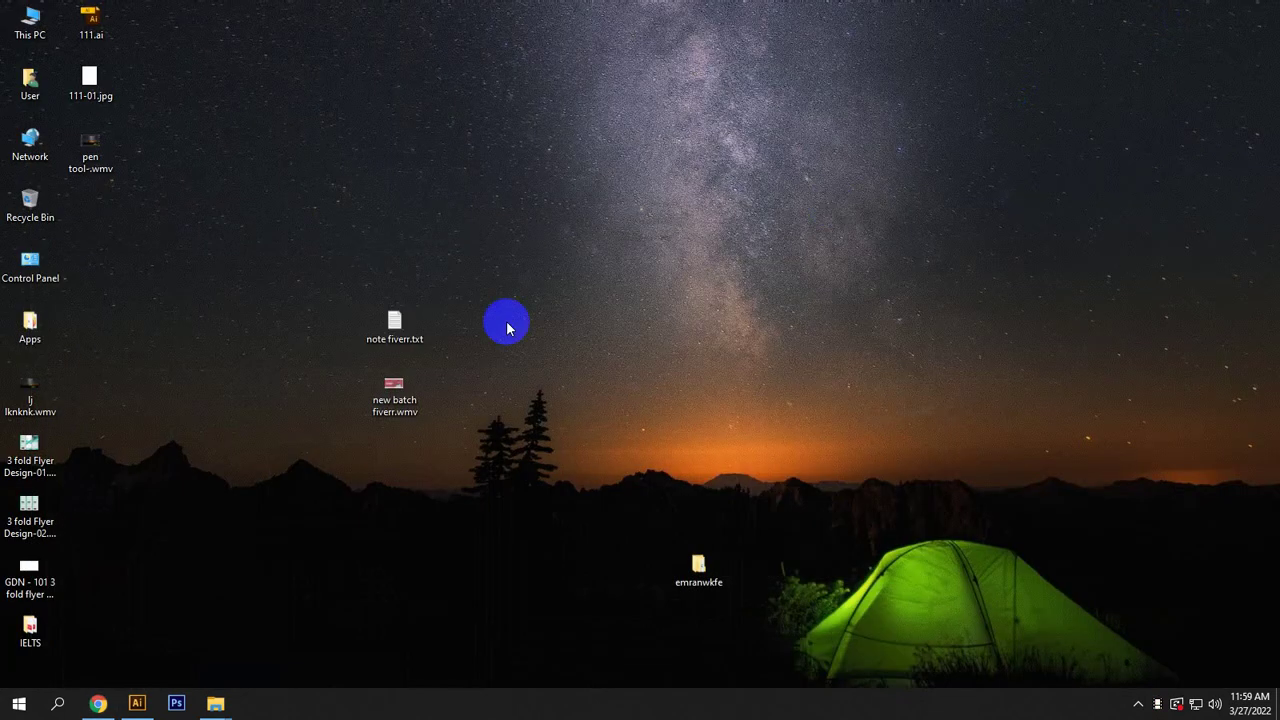
double_click(26, 22)
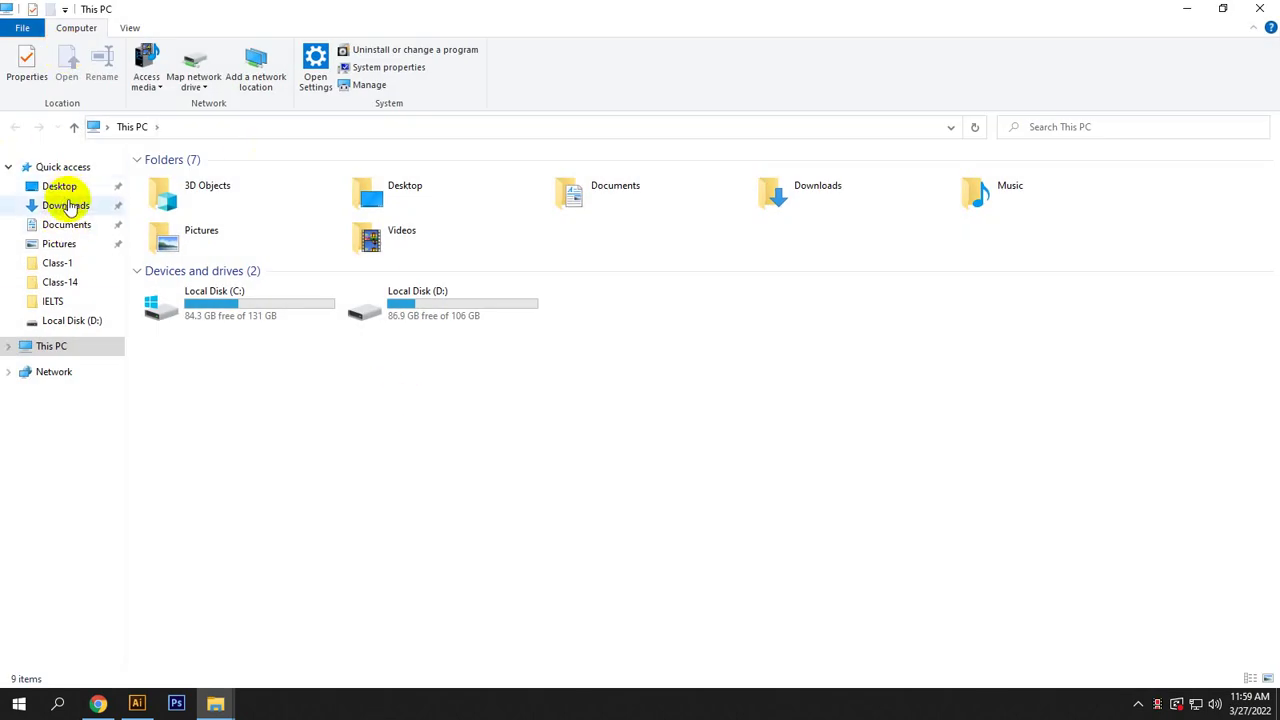
click(66, 205)
click(175, 215)
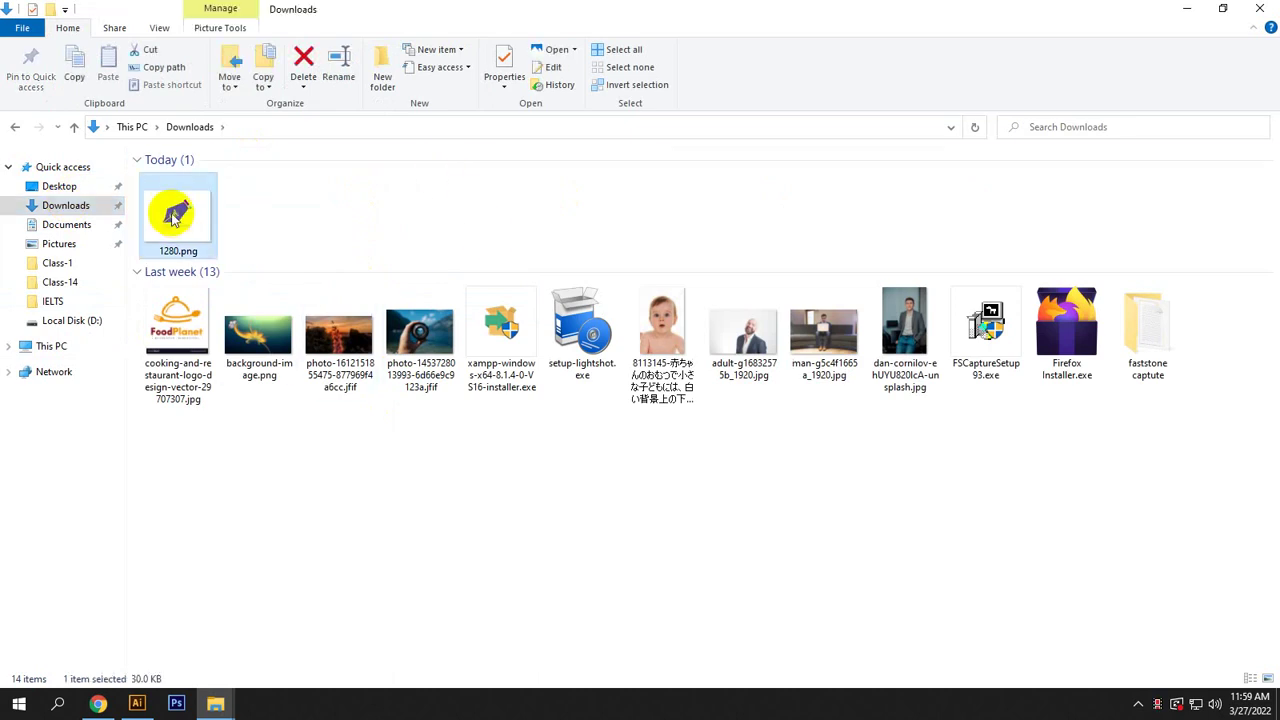
drag(175, 215, 577, 318)
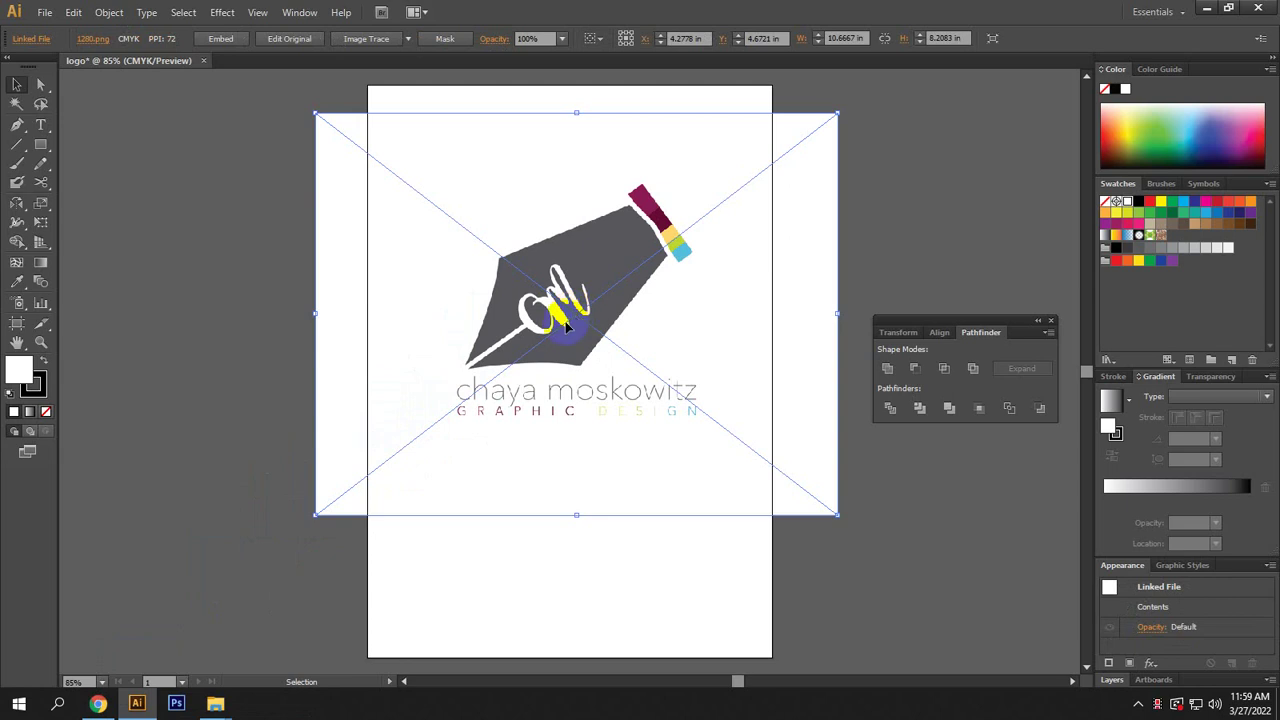
key(Delete)
Switch to Chrome, place its downloaded 1280.png onto the Illustrator artboard, and delete that copy.
click(1207, 9)
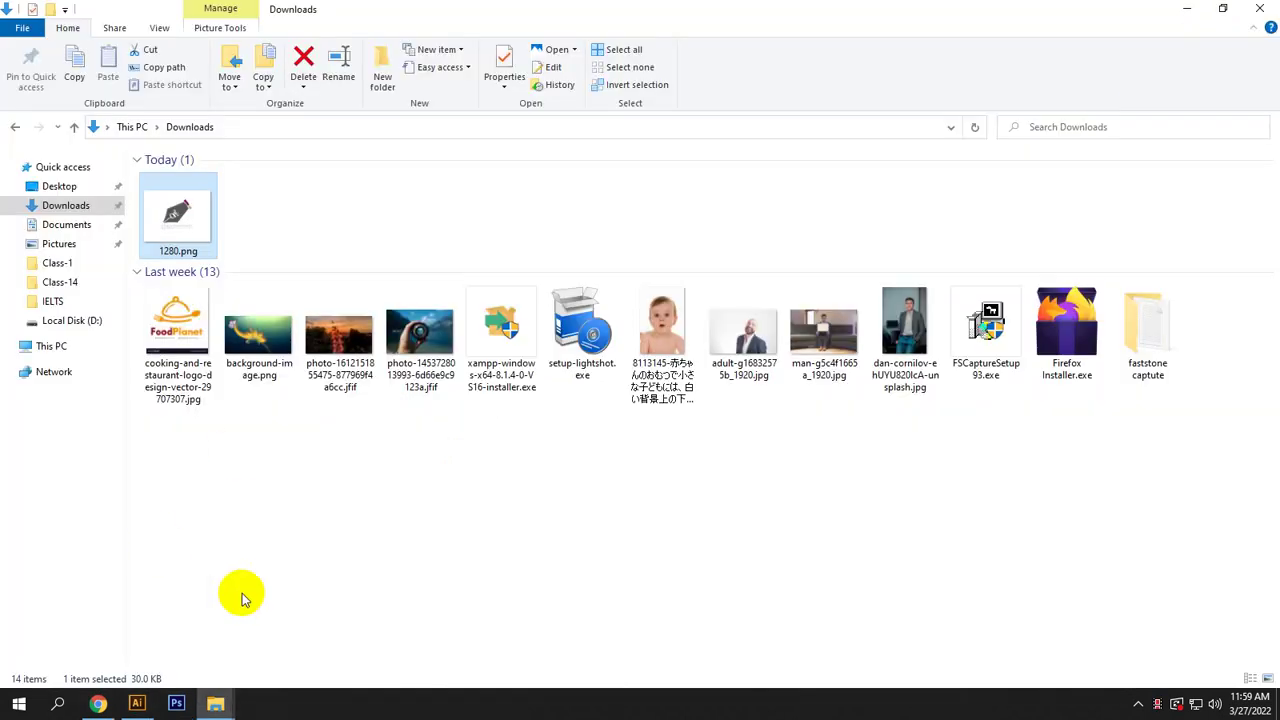
click(95, 704)
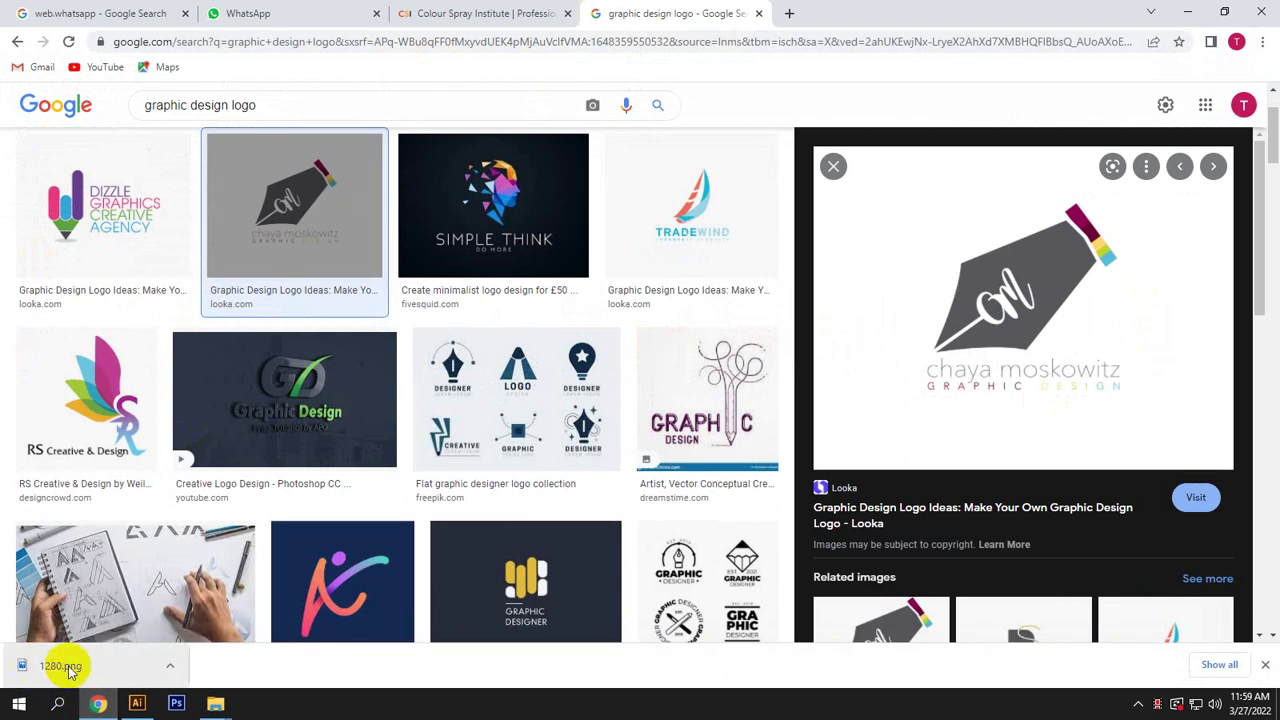
drag(40, 670, 567, 398)
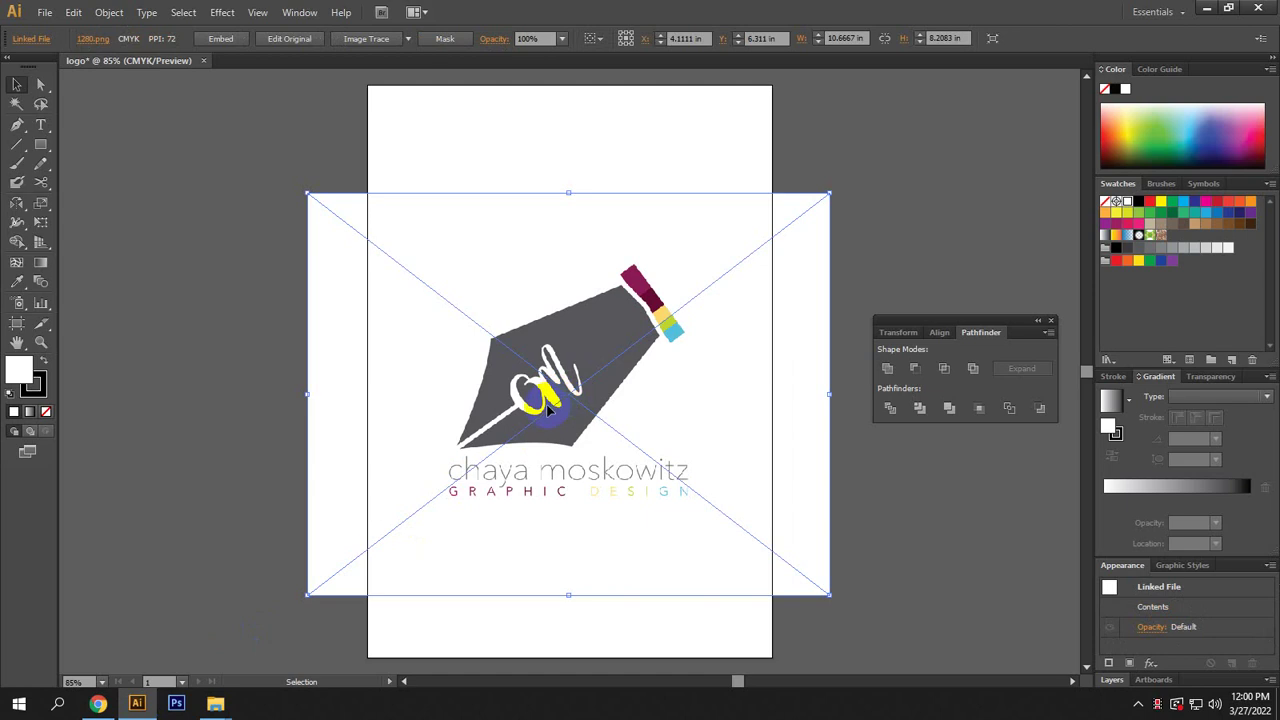
key(Delete)
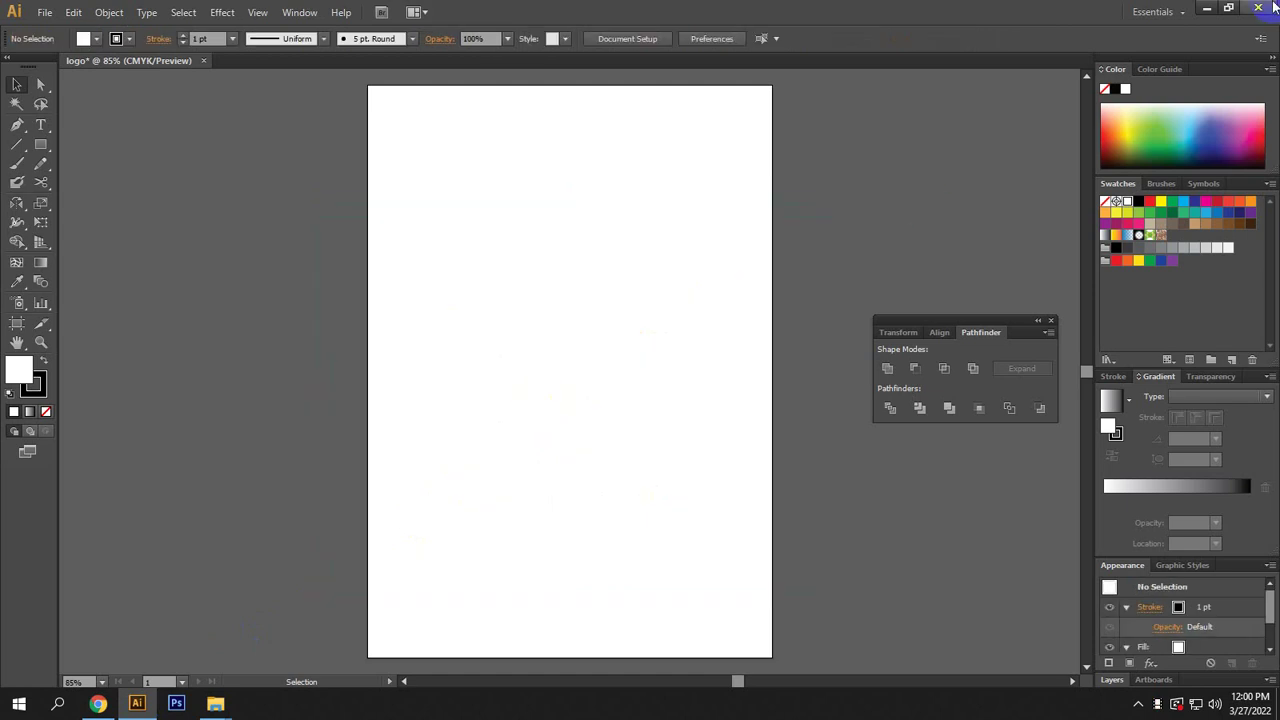
Save the pen-nib logo image from Chrome as 1280 (1).png in Downloads and place it on the Illustrator artboard.
click(1206, 8)
click(1267, 664)
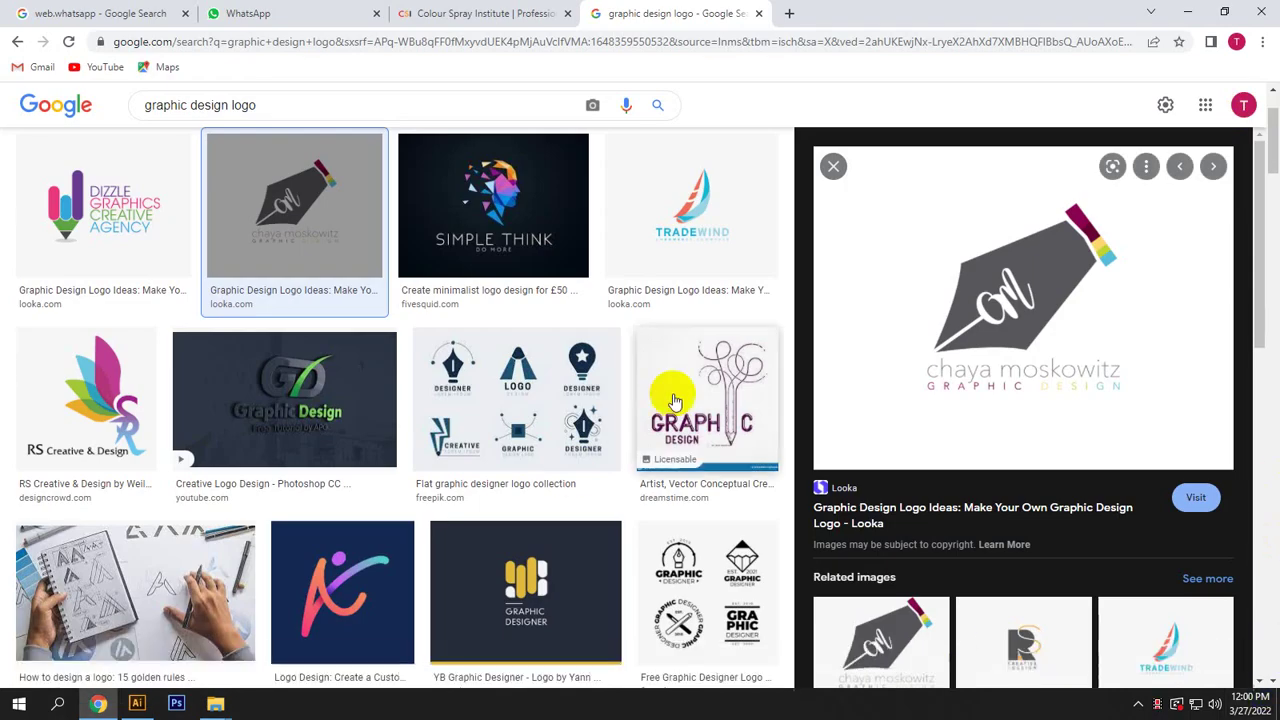
right_click(1010, 282)
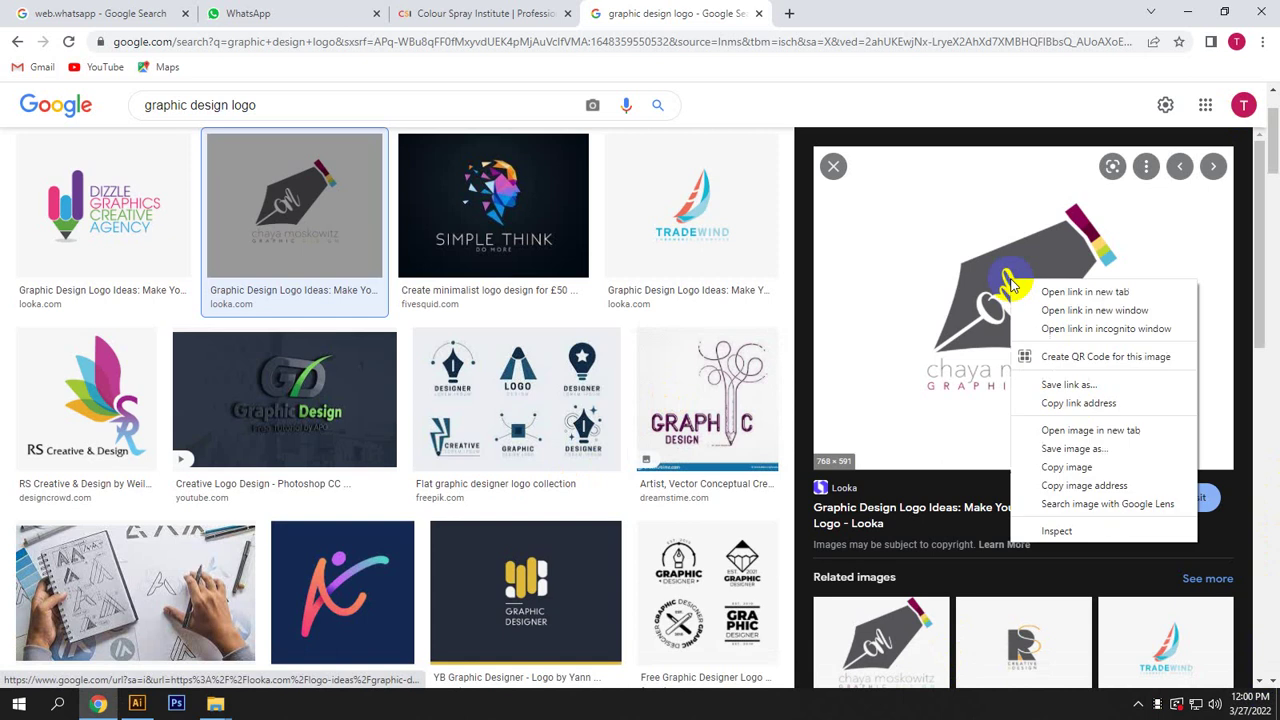
click(1050, 452)
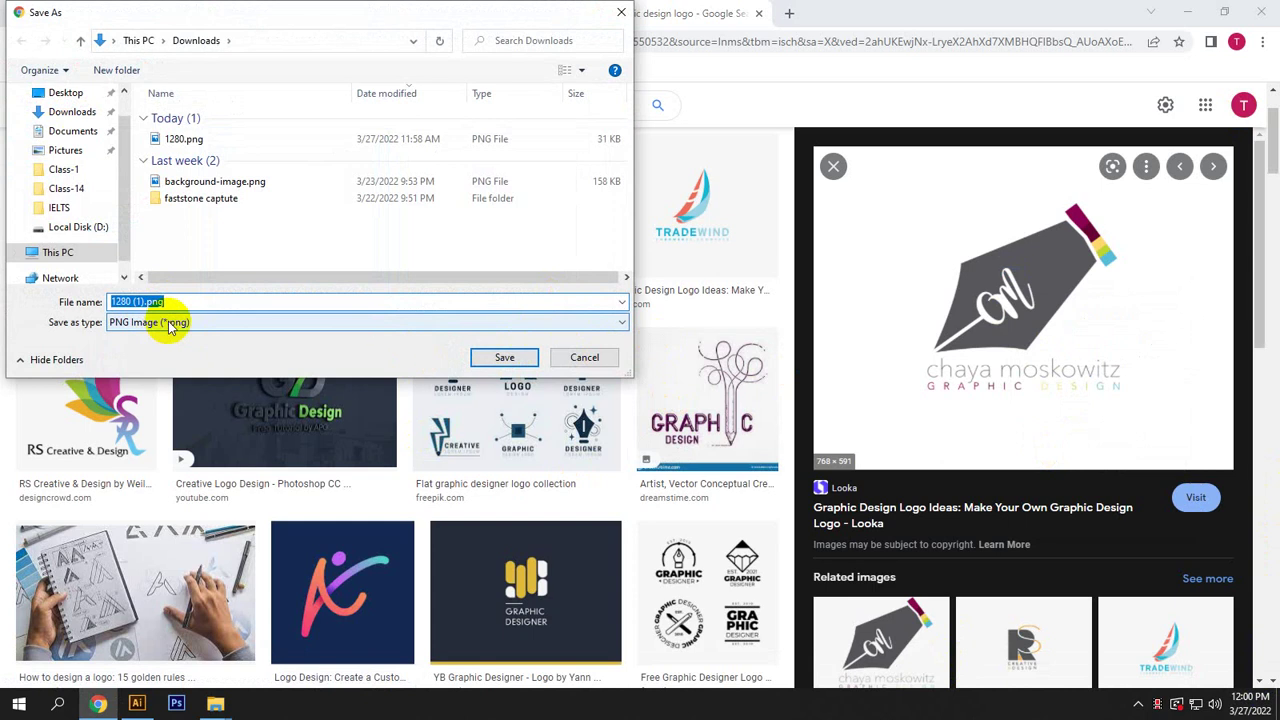
click(507, 358)
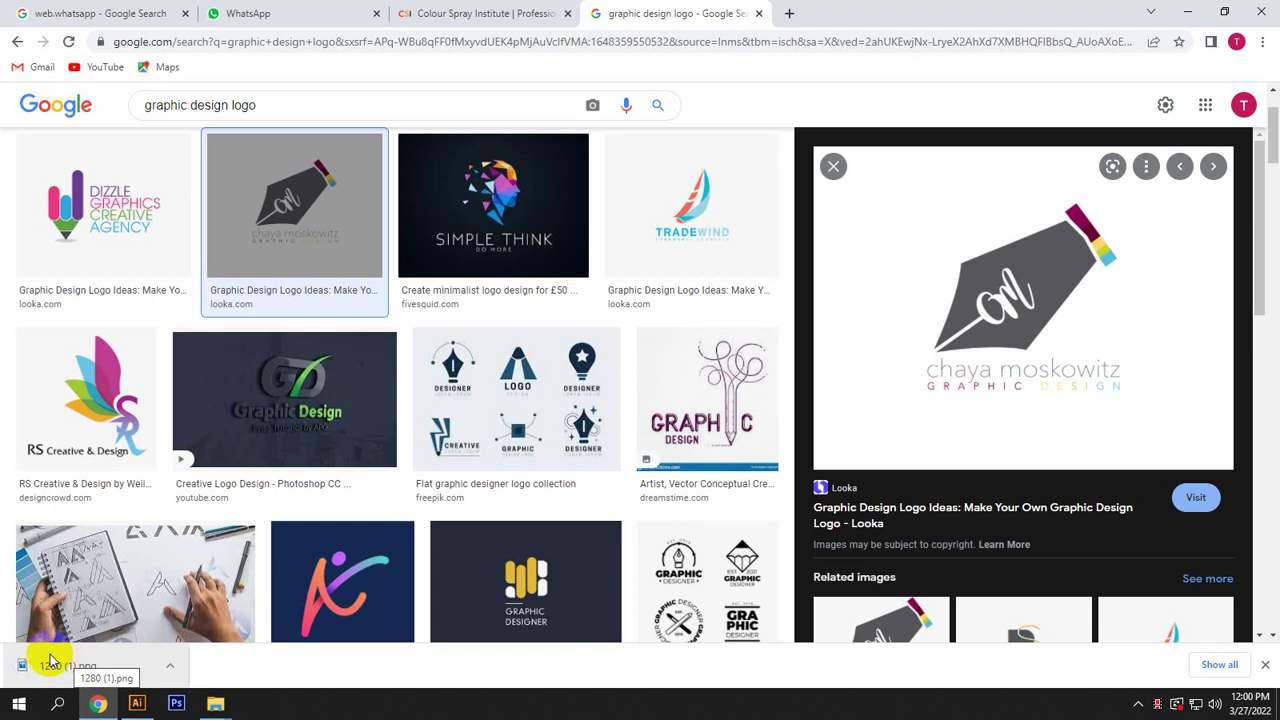
drag(34, 663, 540, 336)
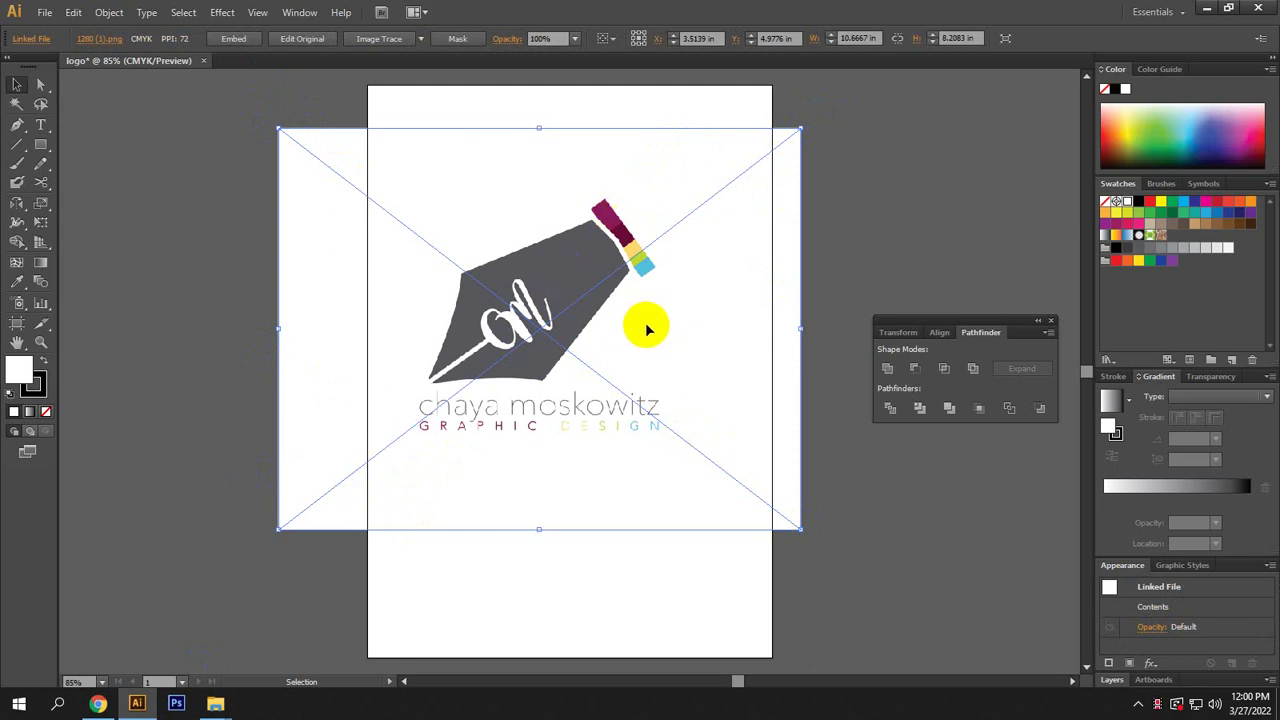
Embed the placed pen-nib logo image in the document and deselect it.
click(489, 302)
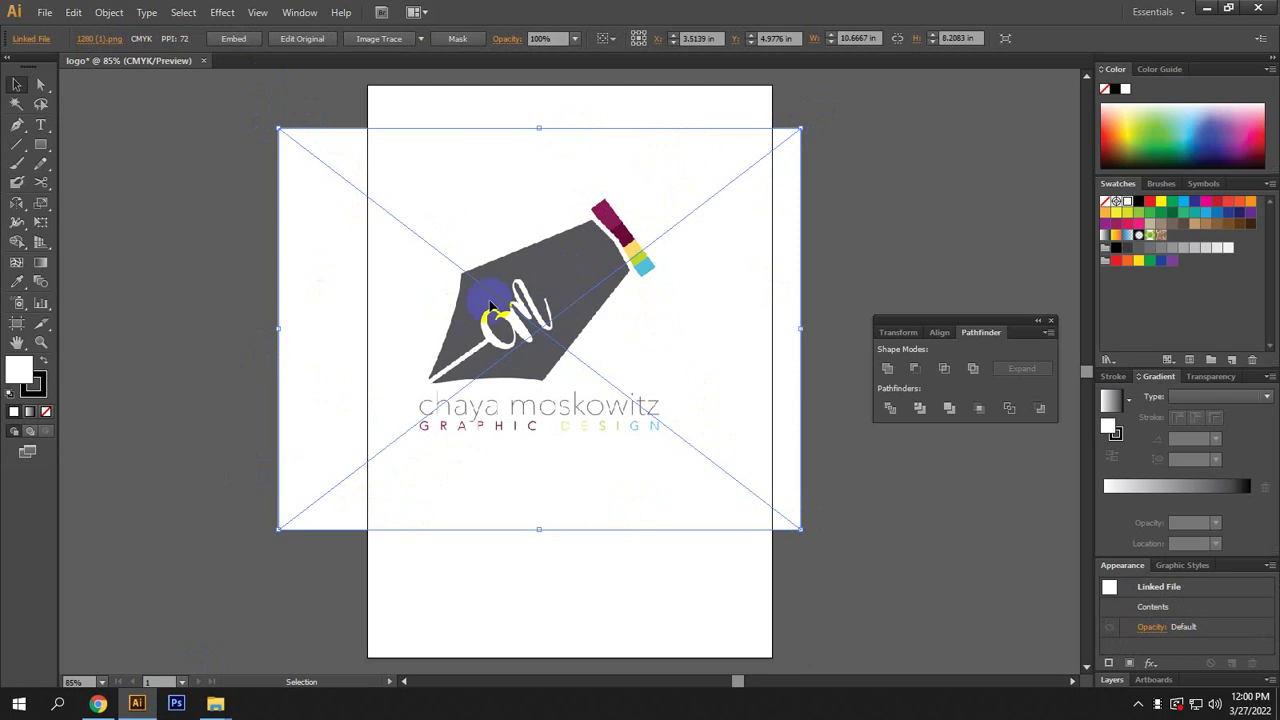
click(535, 258)
click(562, 315)
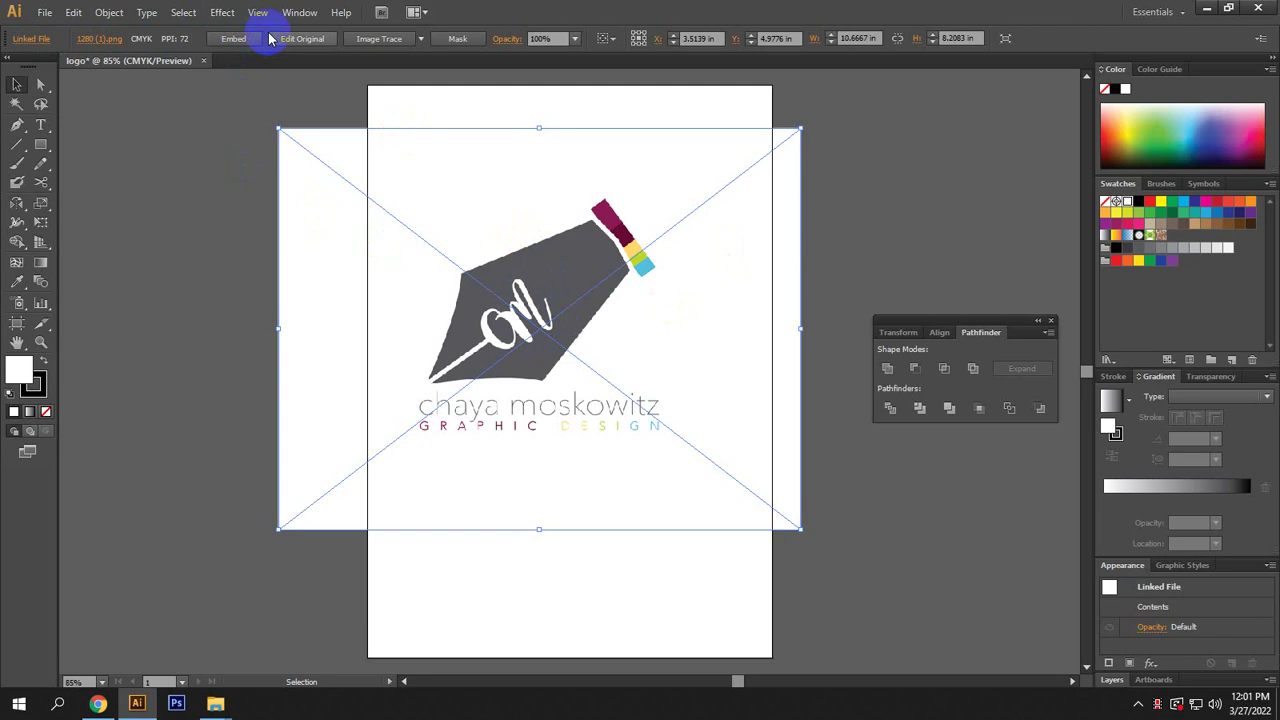
click(234, 42)
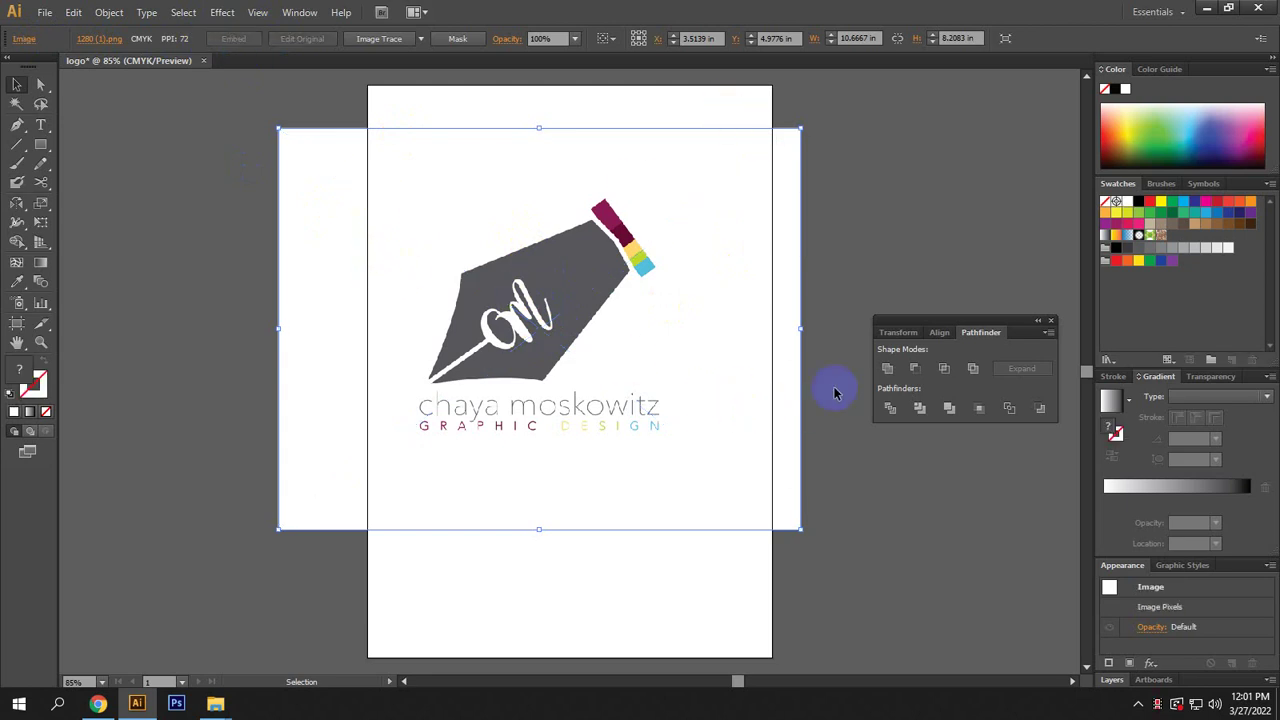
click(845, 210)
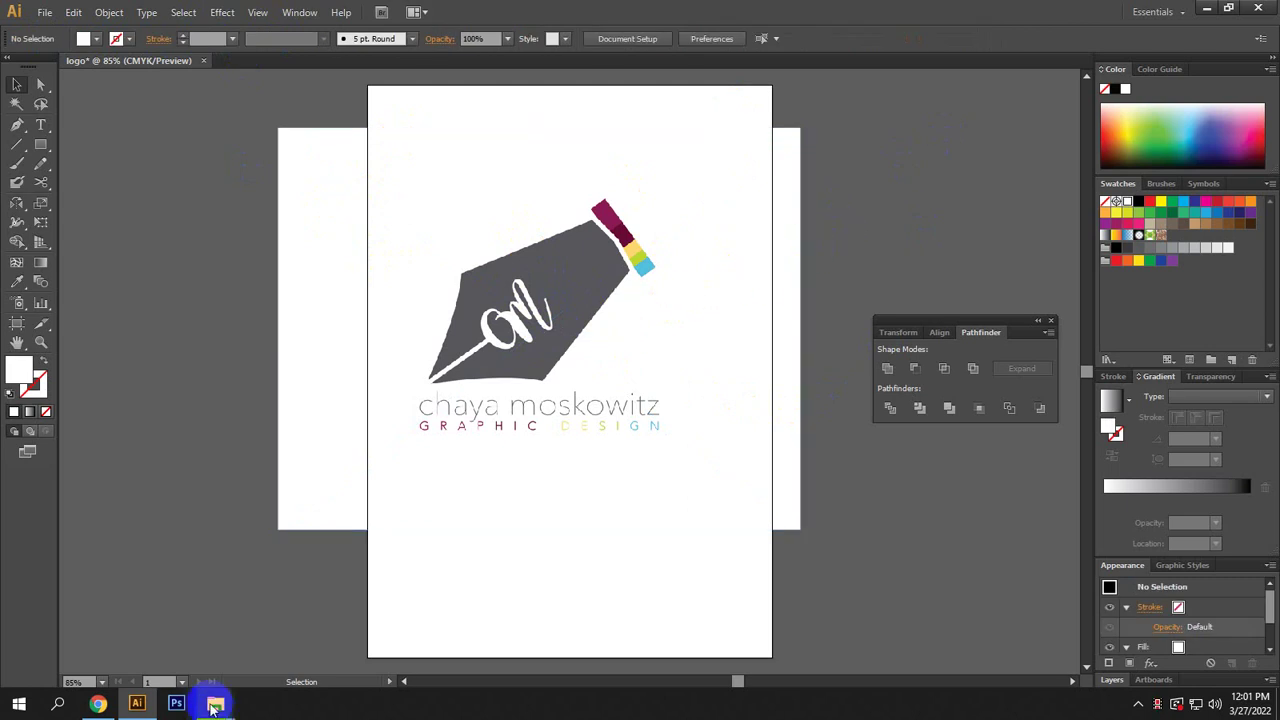
Check the saved source images in the Downloads folder and return to the Illustrator document.
click(97, 704)
mouse_move(213, 705)
click(86, 660)
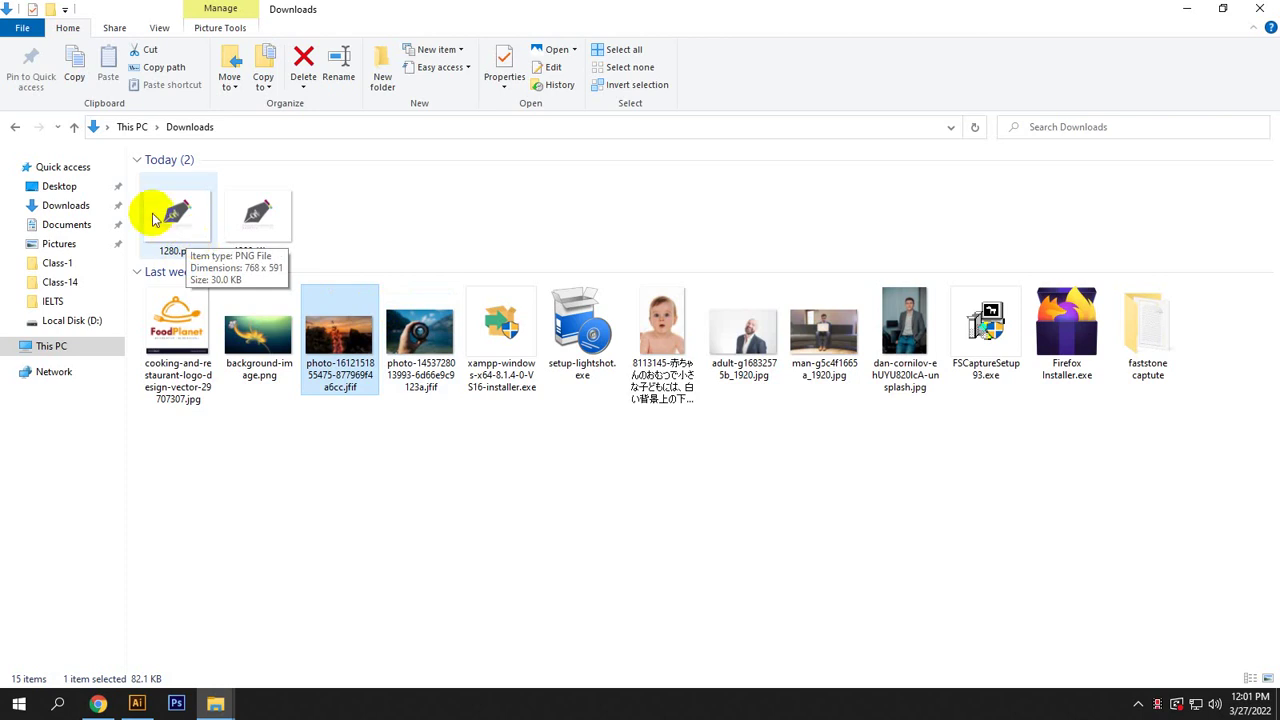
click(1187, 8)
click(853, 519)
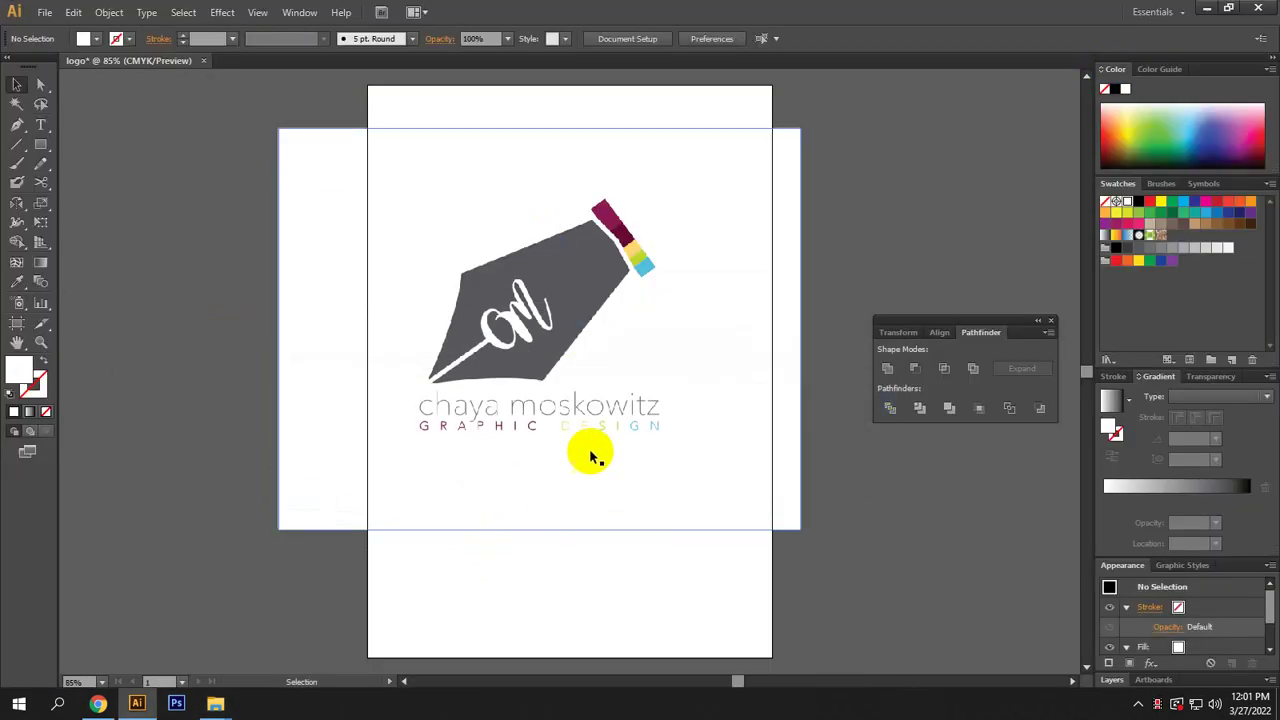
Move the logo image right to about X 4.30 in, keeping its vertical position.
click(563, 350)
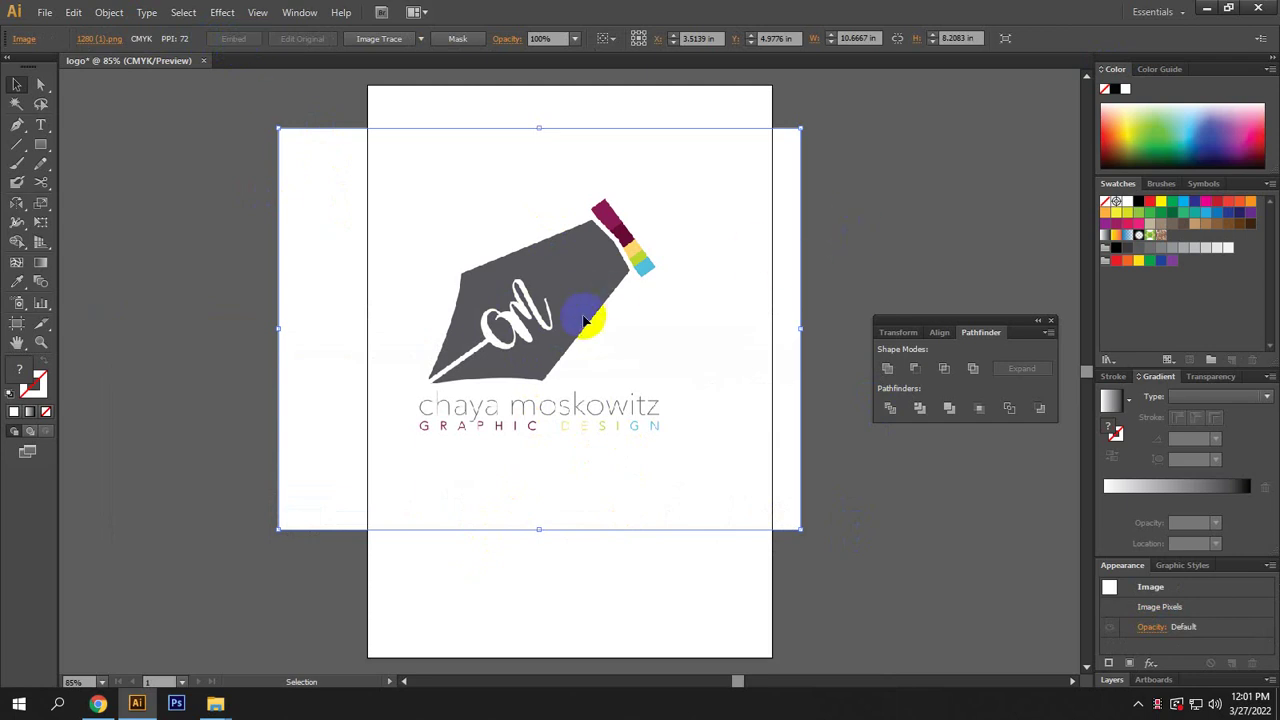
click(670, 604)
drag(542, 349, 580, 349)
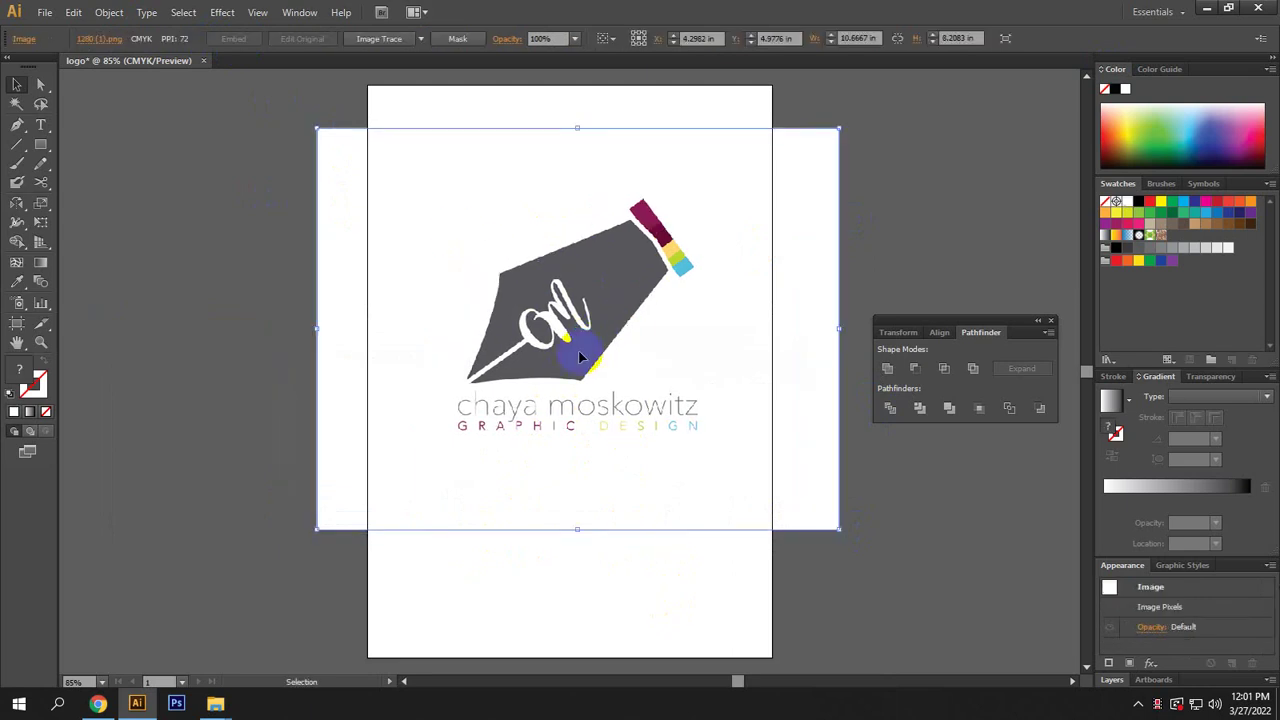
scroll(528, 388, up, 2)
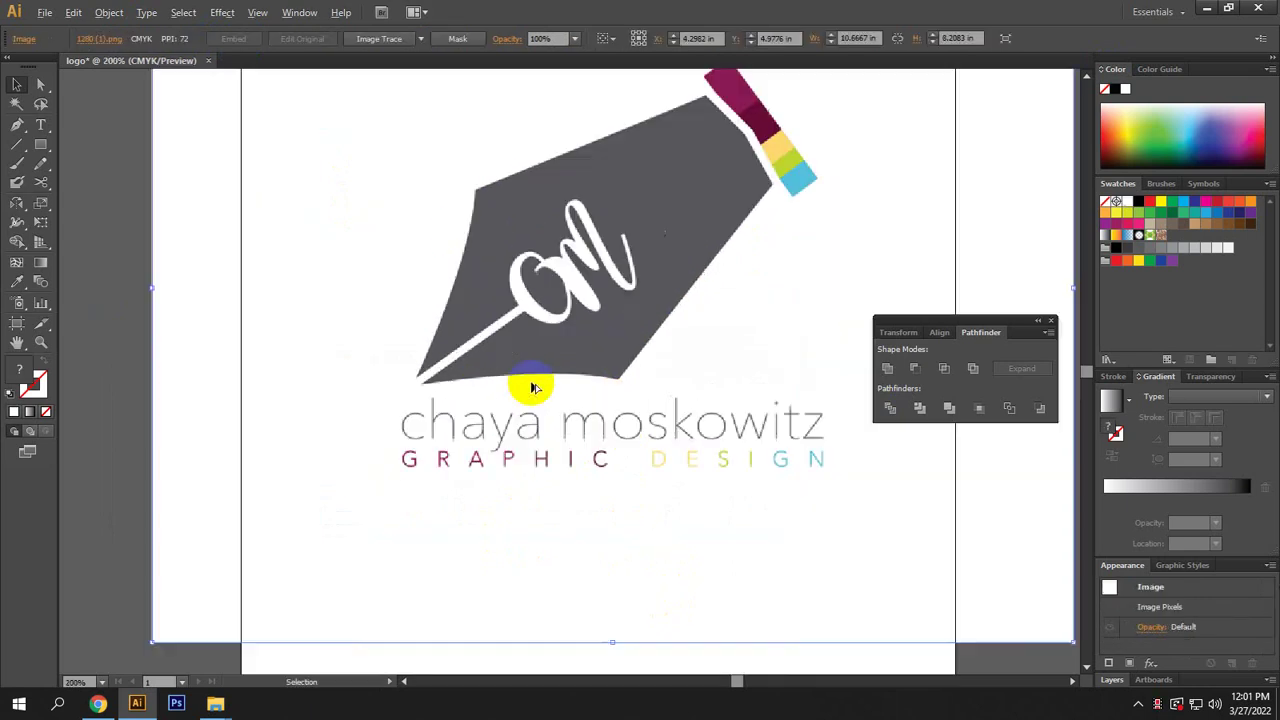
scroll(580, 415, up, 1)
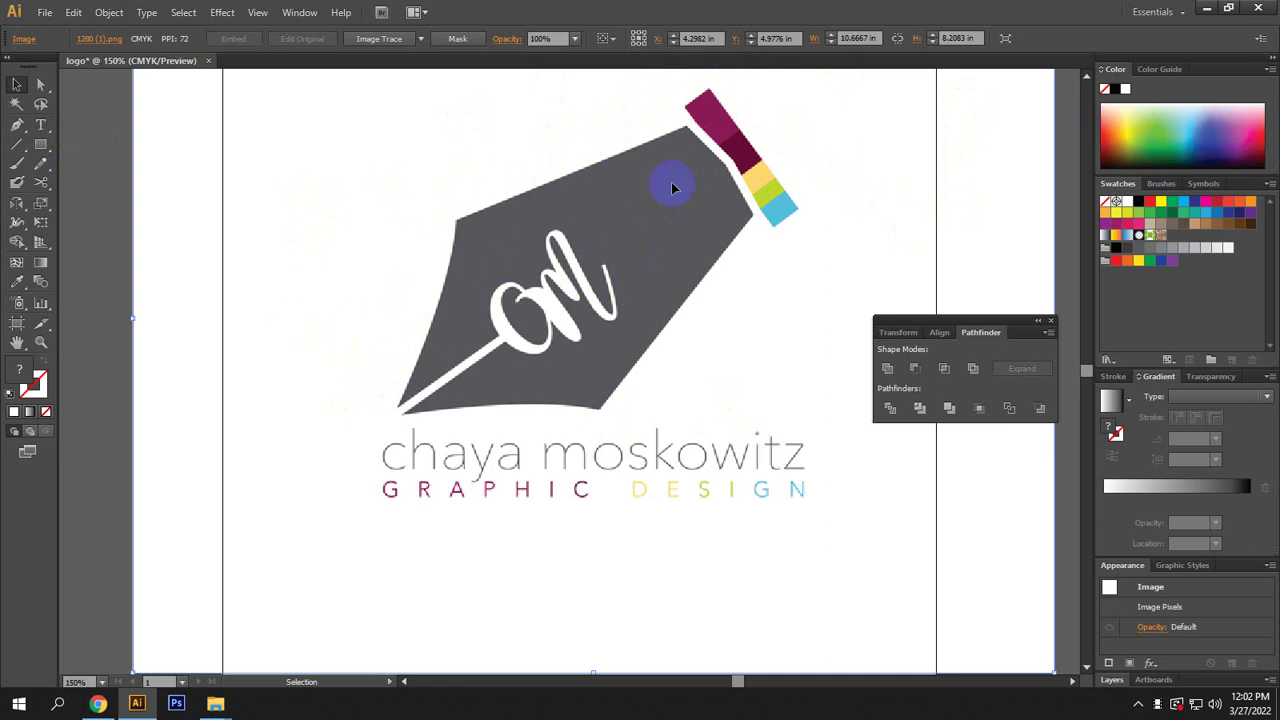
Try a Paintbrush stroke along the nib's upper-left edge, and undo back to the linked image before it was embedded and moved.
click(17, 163)
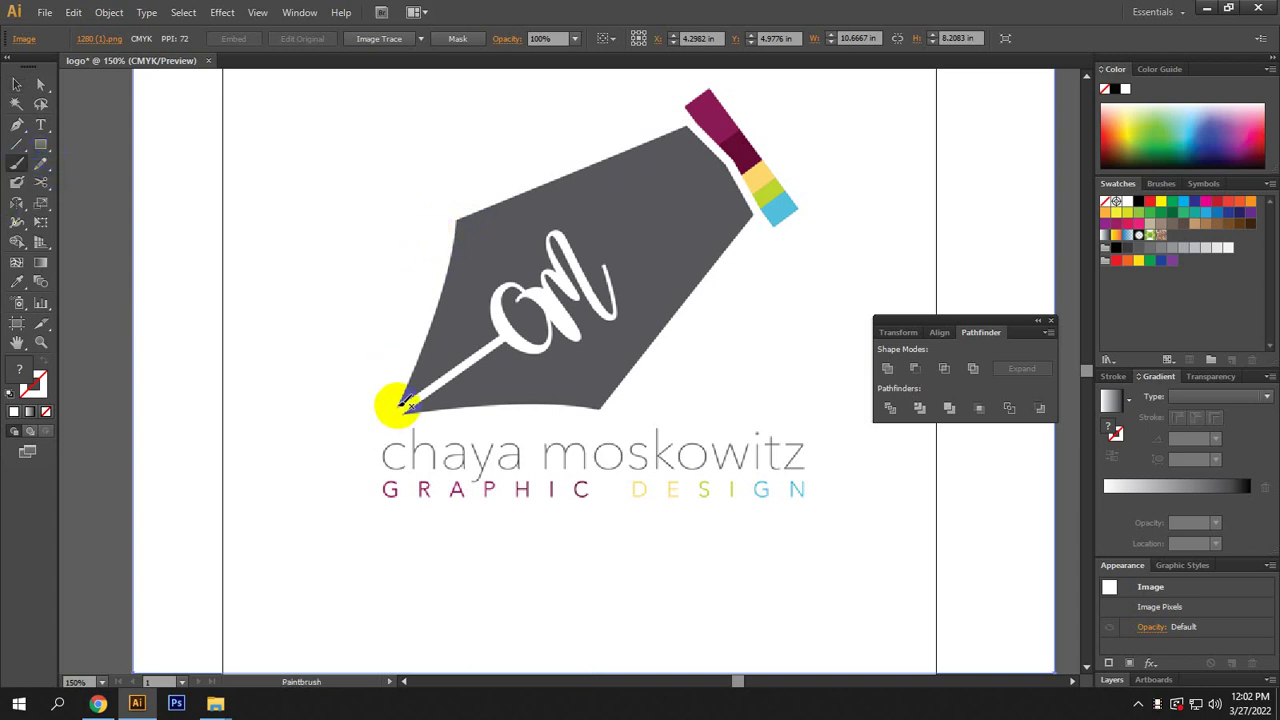
mouse_move(405, 402)
mouse_down()
mouse_move(453, 219)
mouse_move(688, 128)
mouse_up()
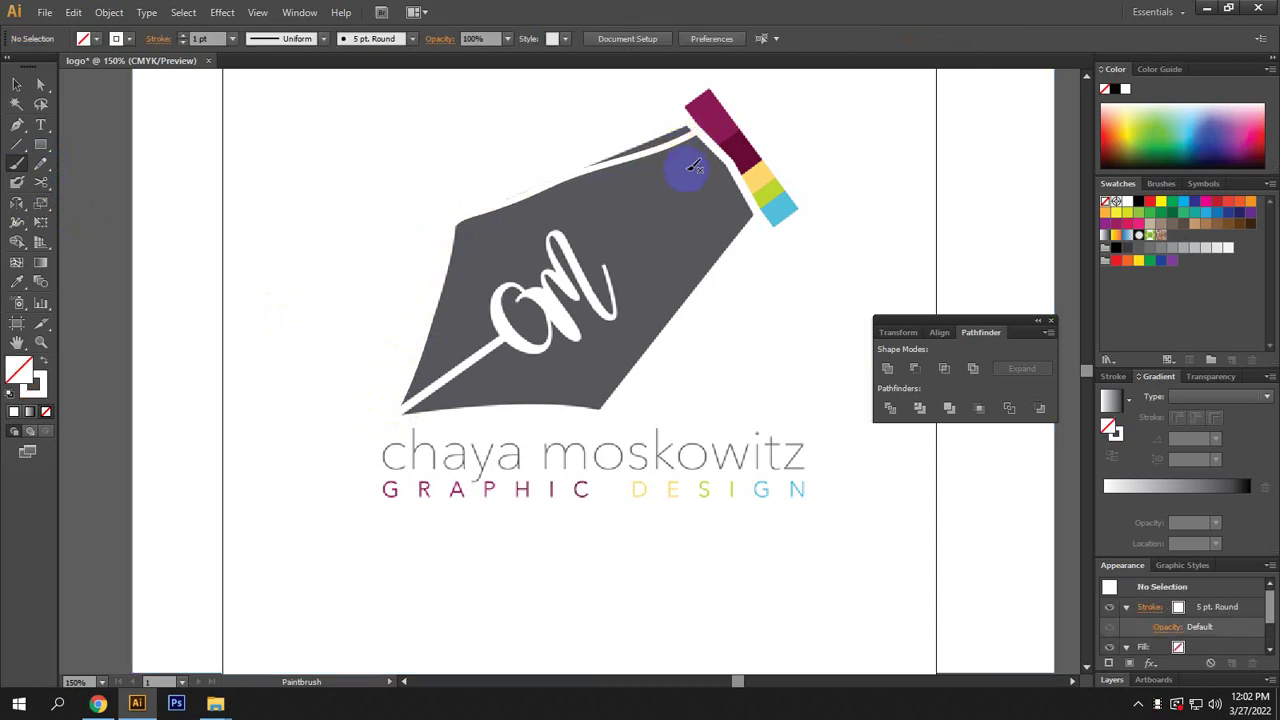
key(v)
click(666, 214)
drag(666, 214, 659, 219)
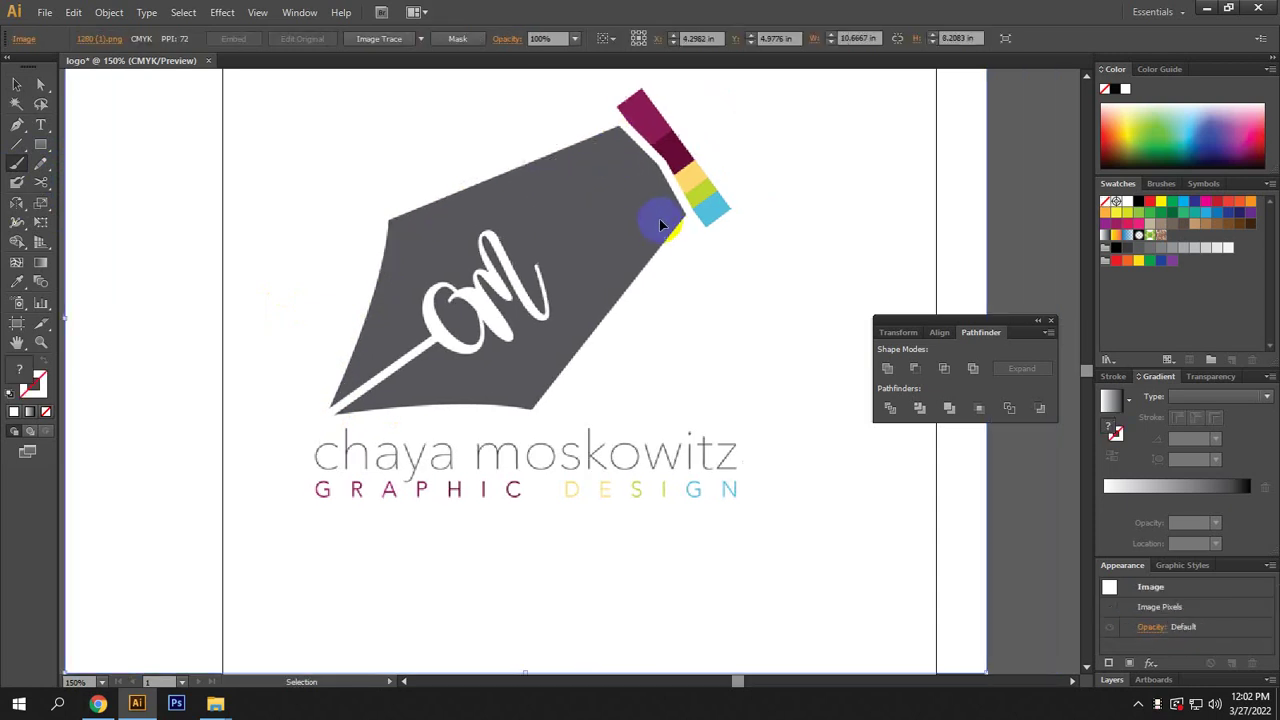
click(651, 231)
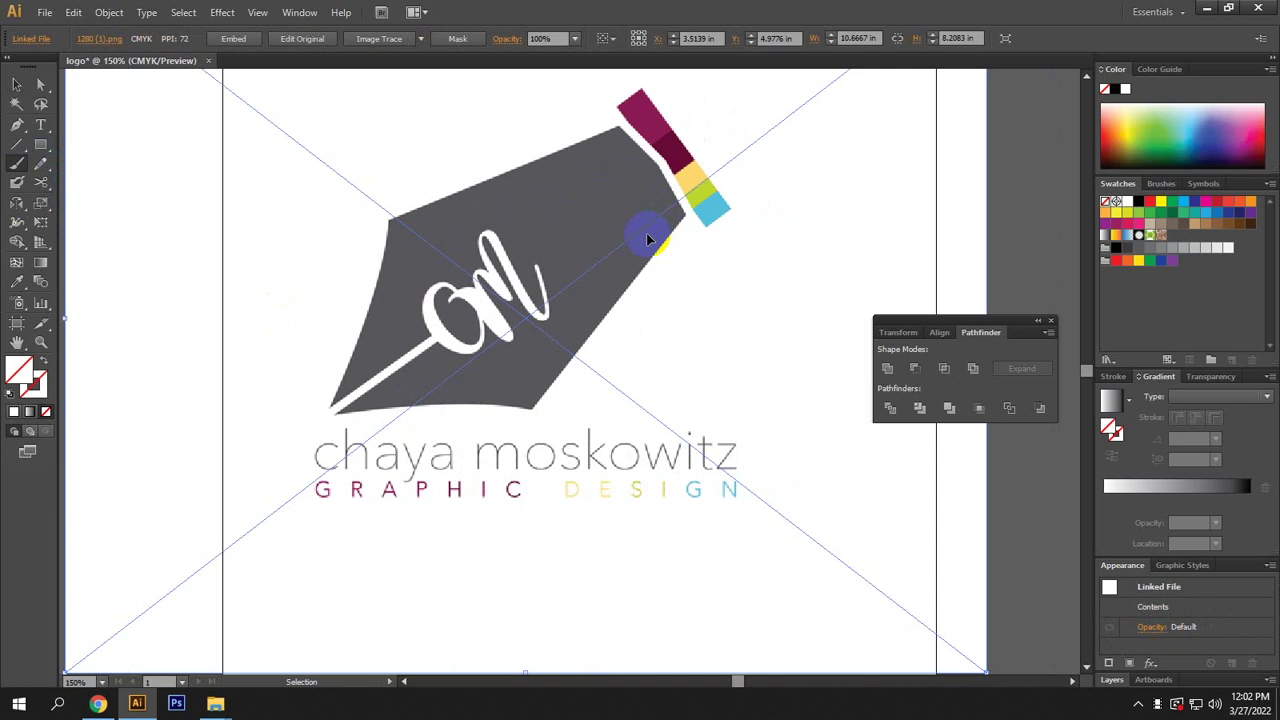
Embed the linked logo image in the document again and activate the Pen tool for tracing the nib.
key(b)
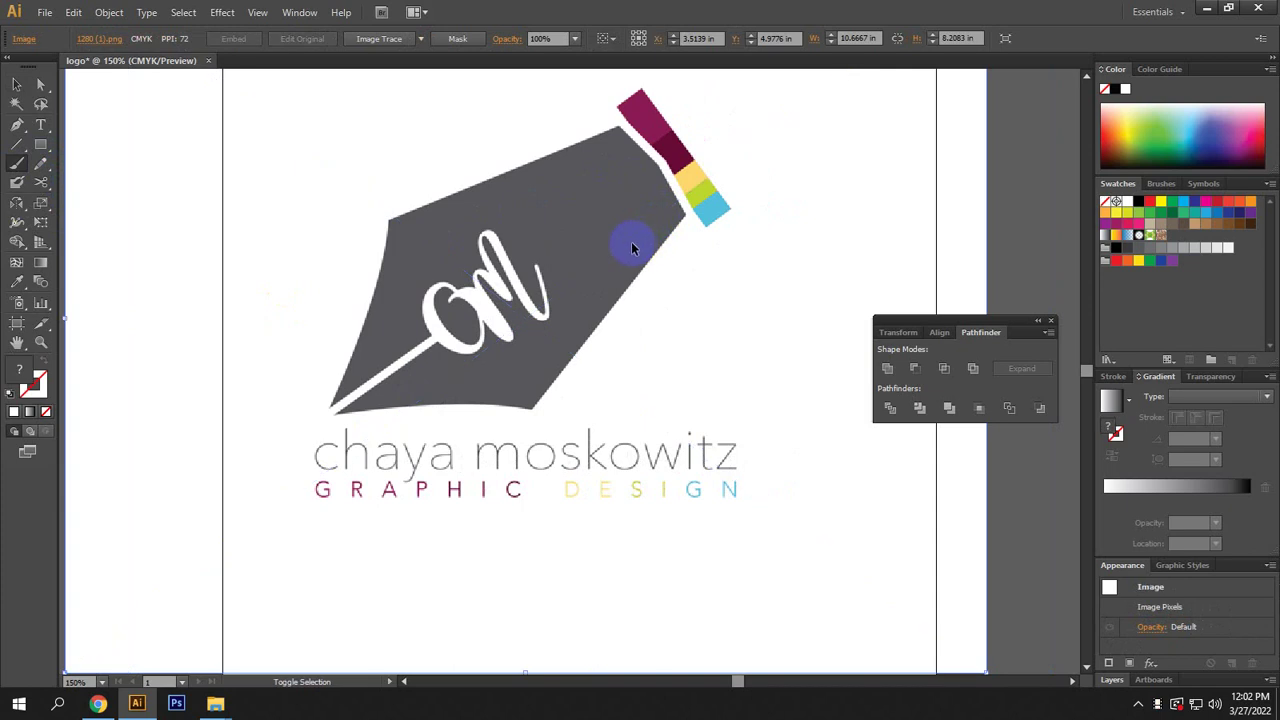
key(ctrl+minus)
key(ctrl+minus)
ctrl+click(650, 262)
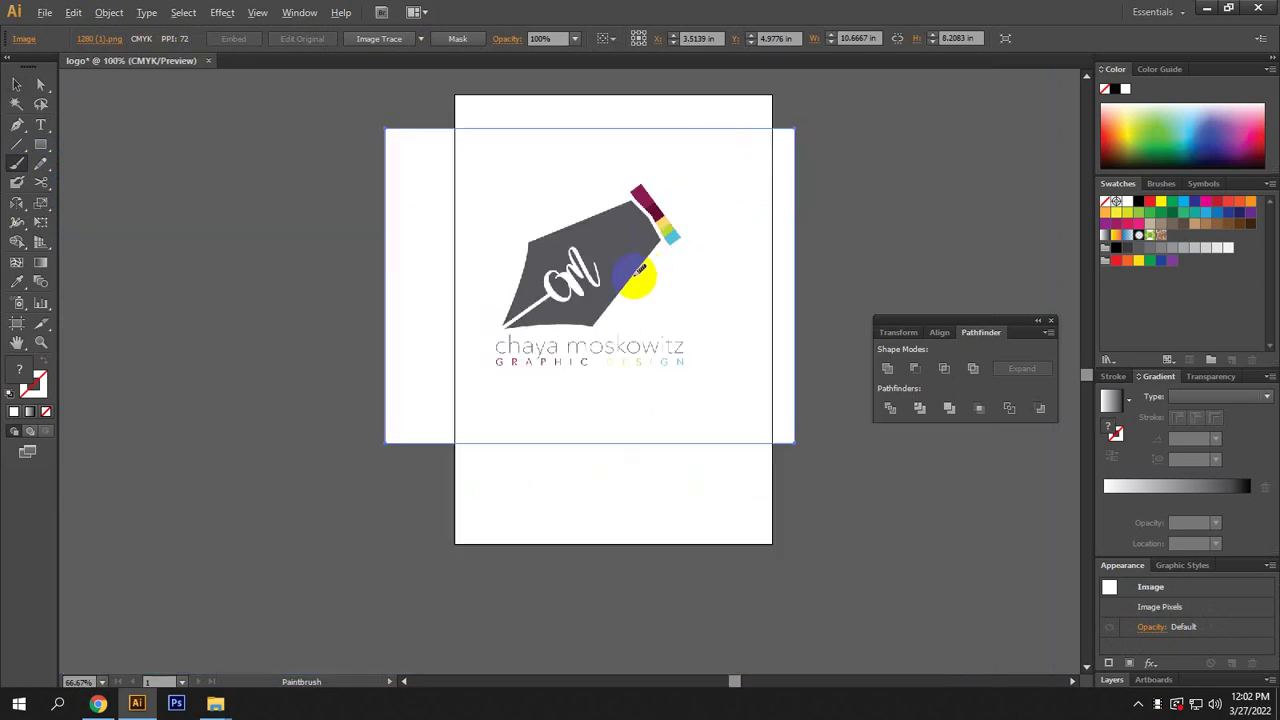
click(22, 87)
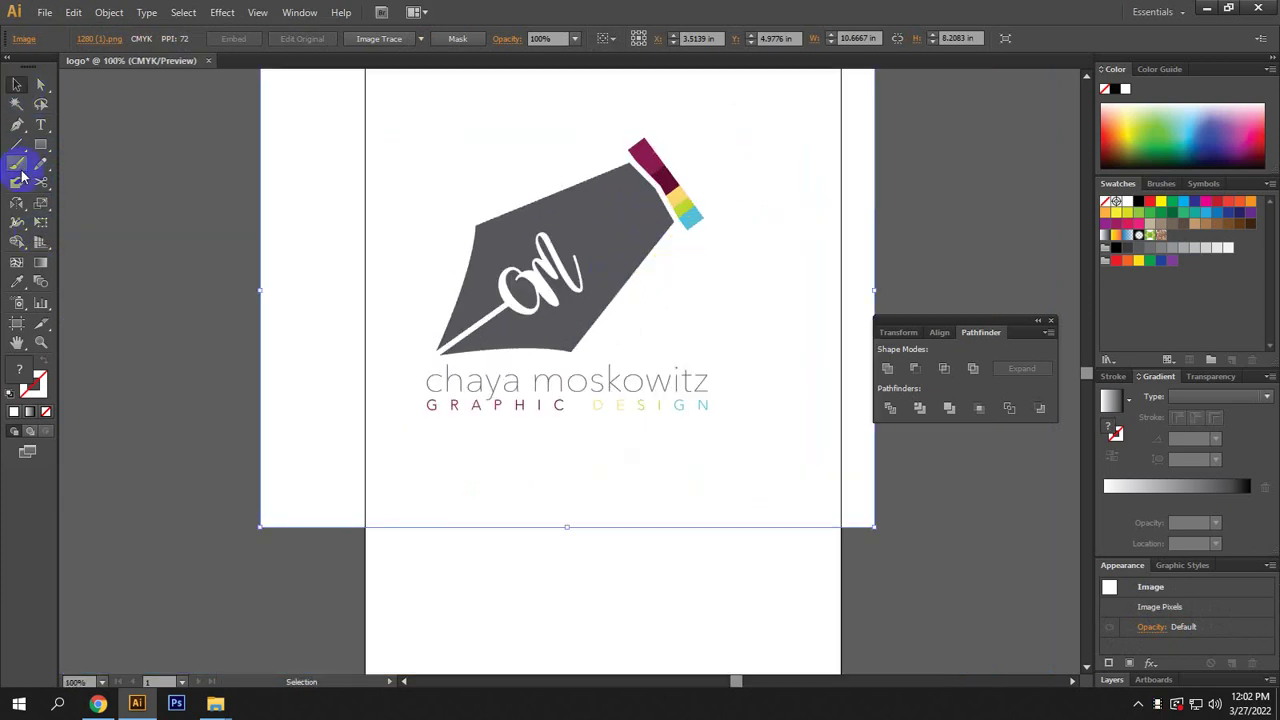
click(17, 125)
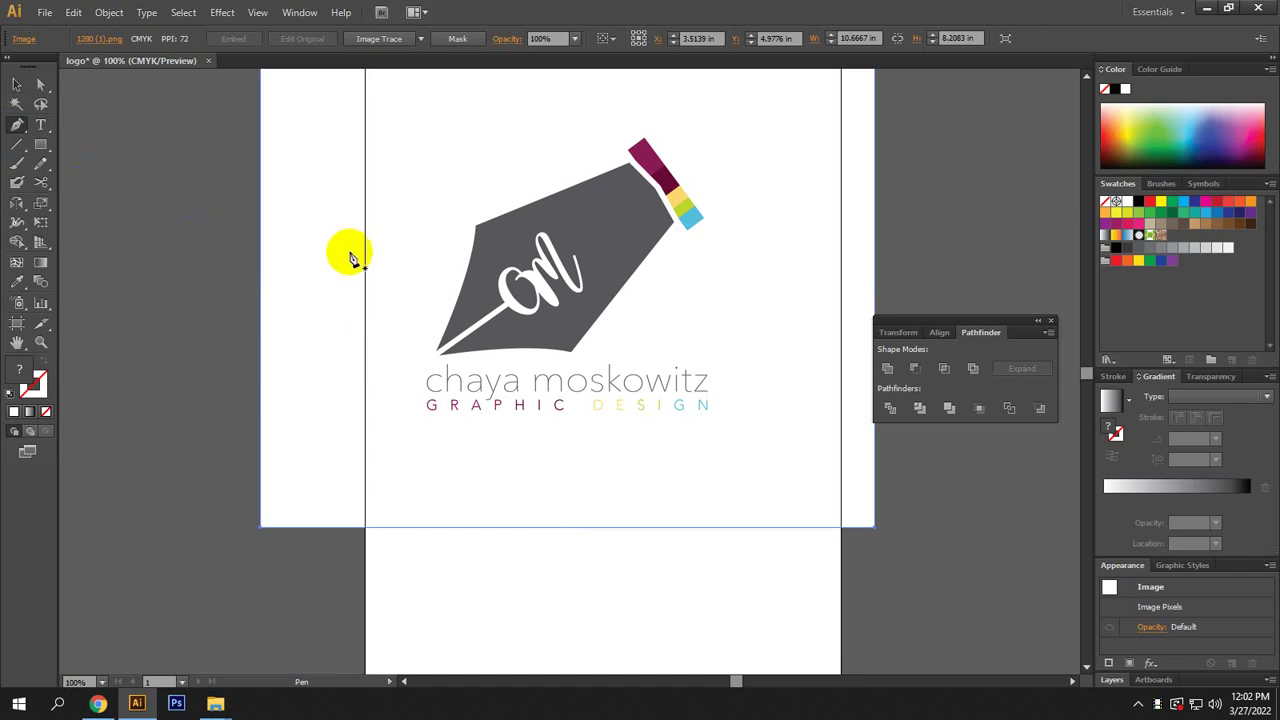
scroll(471, 357, up, 2)
scroll(478, 364, down, 2)
scroll(480, 366, up, 1)
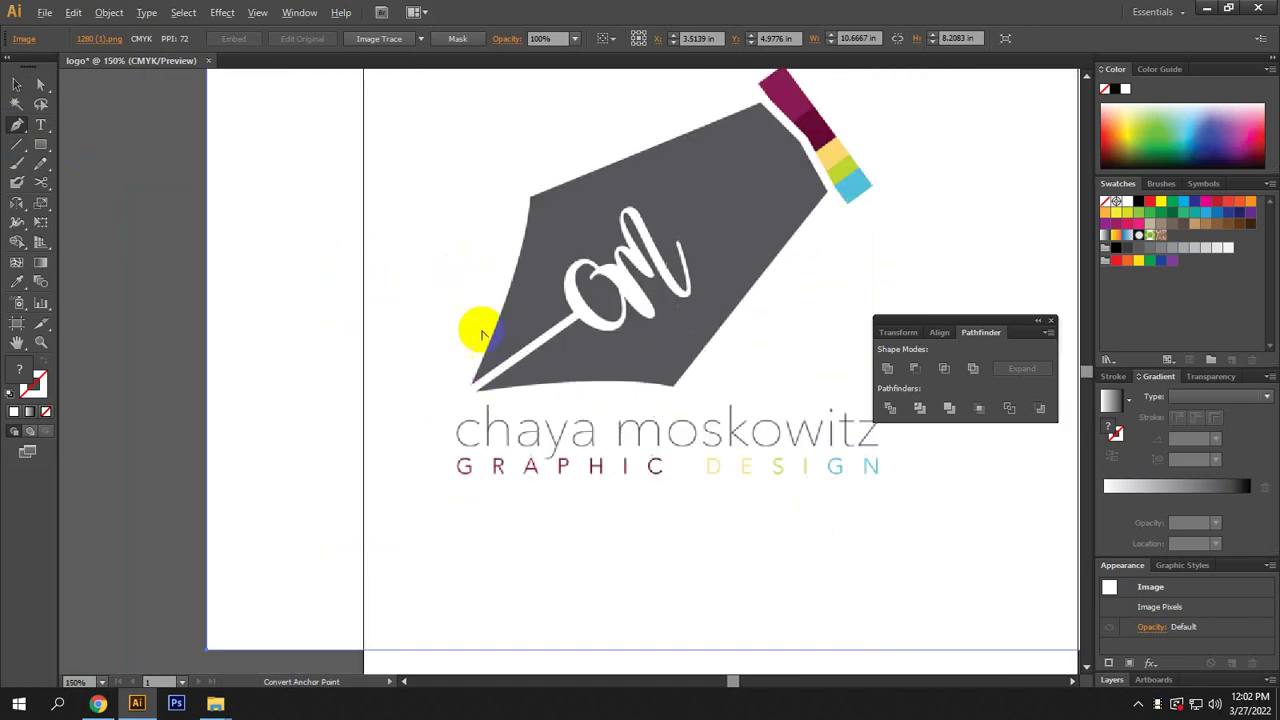
drag(557, 365, 512, 424)
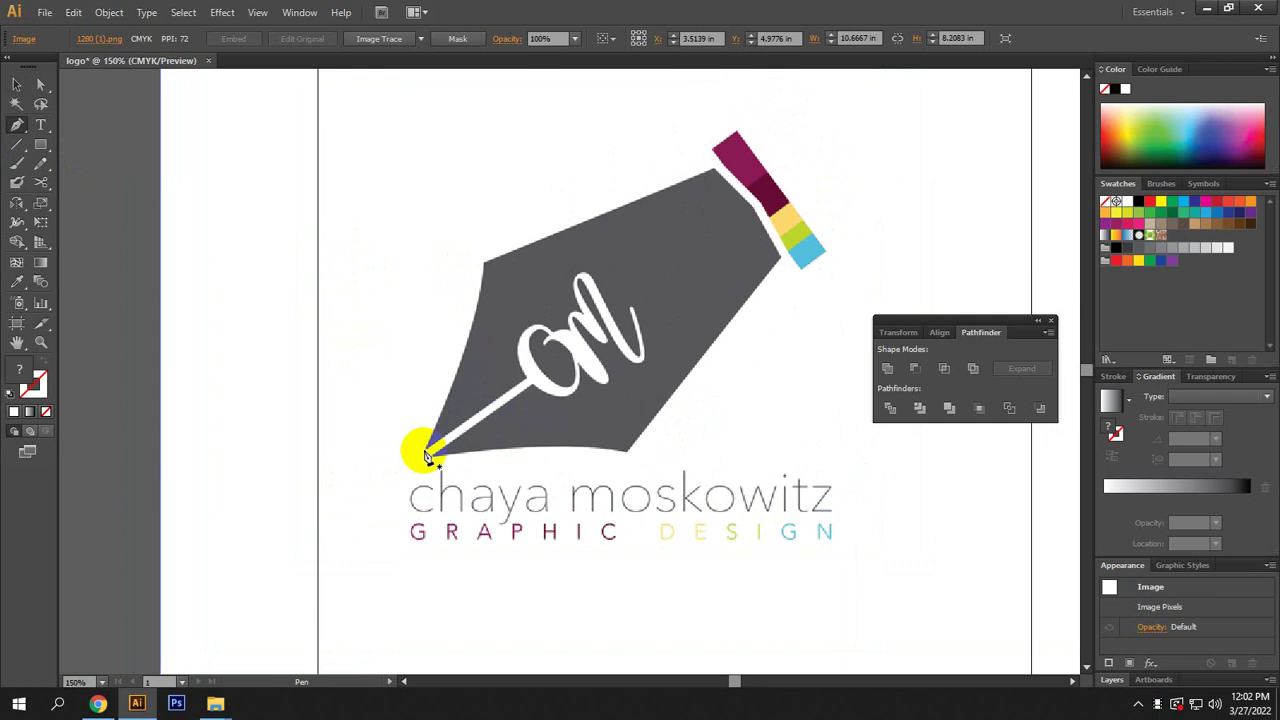
scroll(425, 455, up, 4)
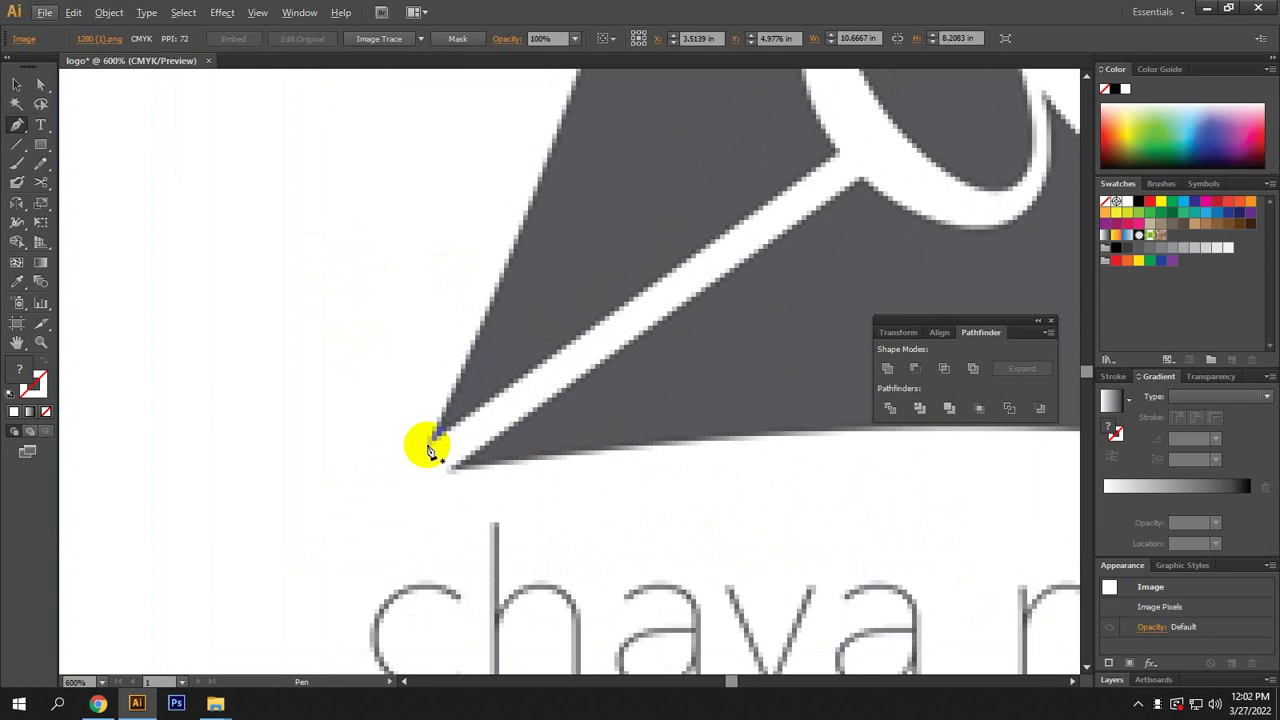
drag(428, 445, 478, 436)
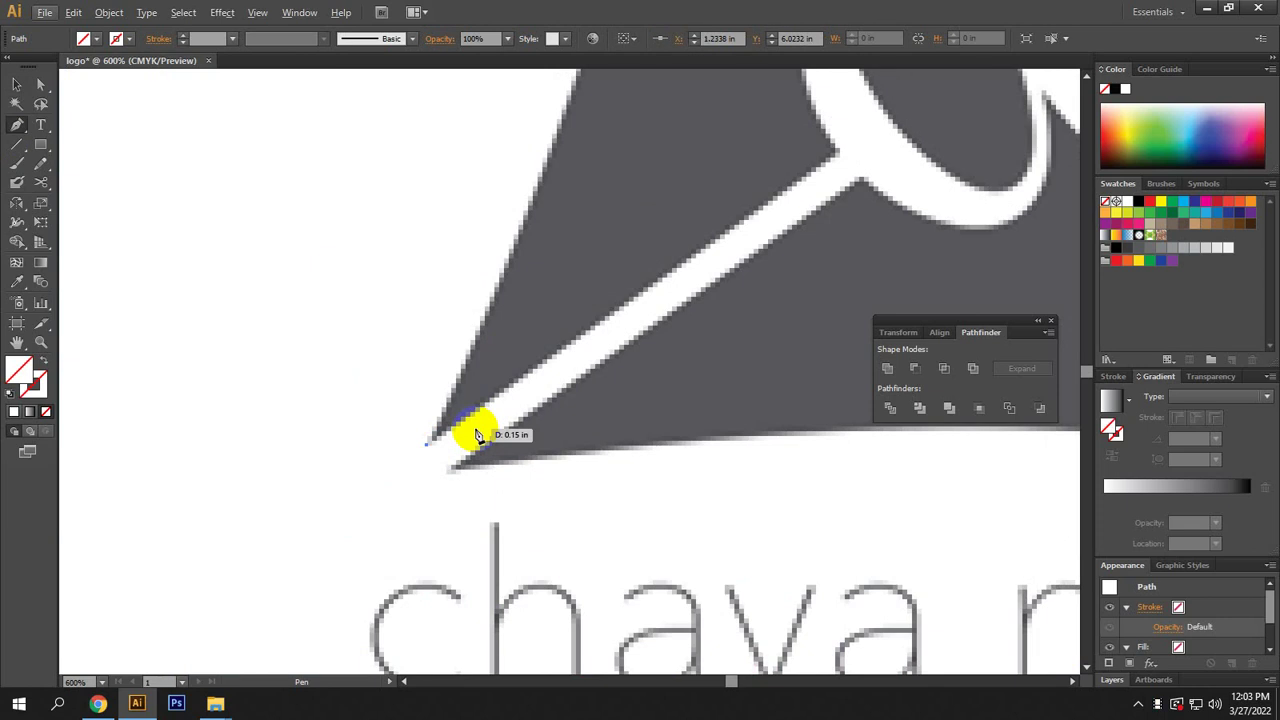
drag(478, 436, 457, 279)
scroll(606, 476, down, 2)
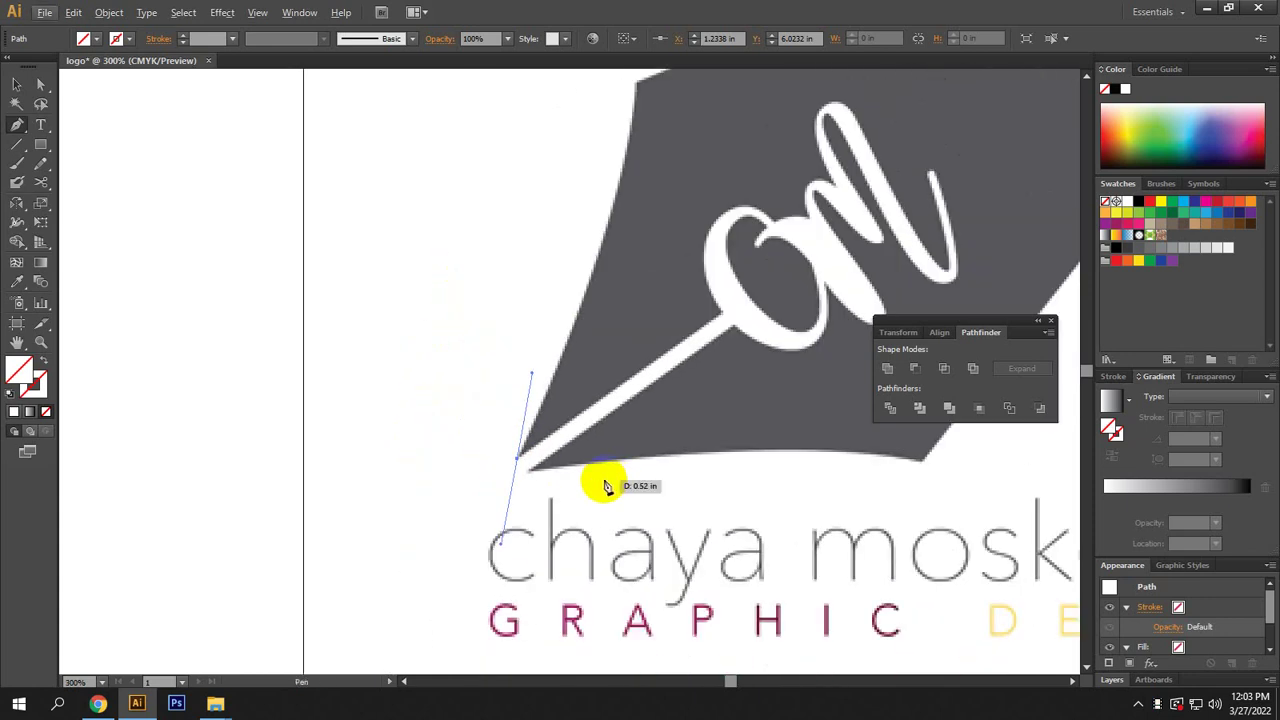
drag(597, 487, 534, 351)
ctrl+click(522, 465)
key(ctrl+z)
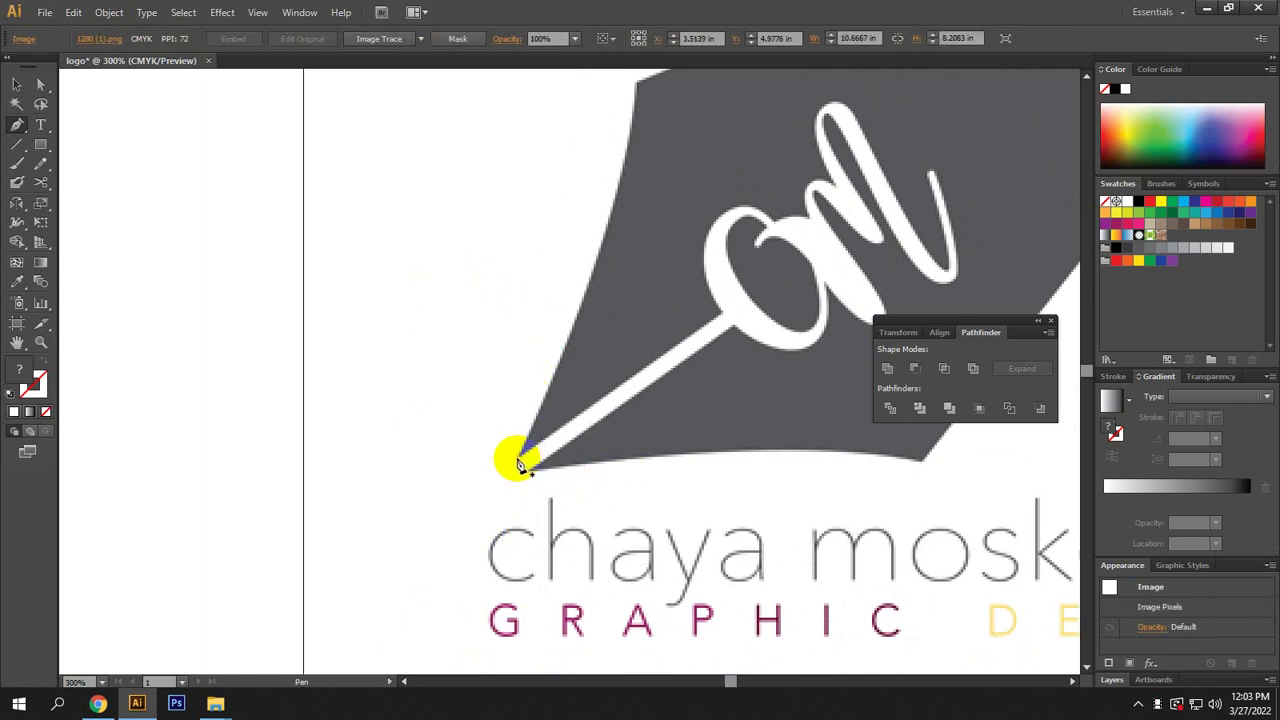
Draw a curved Pen segment from the nib's tip up its left edge to the upper-left corner.
mouse_move(519, 464)
mouse_down()
mouse_move(543, 459)
mouse_move(520, 486)
mouse_move(507, 467)
mouse_move(518, 463)
mouse_up()
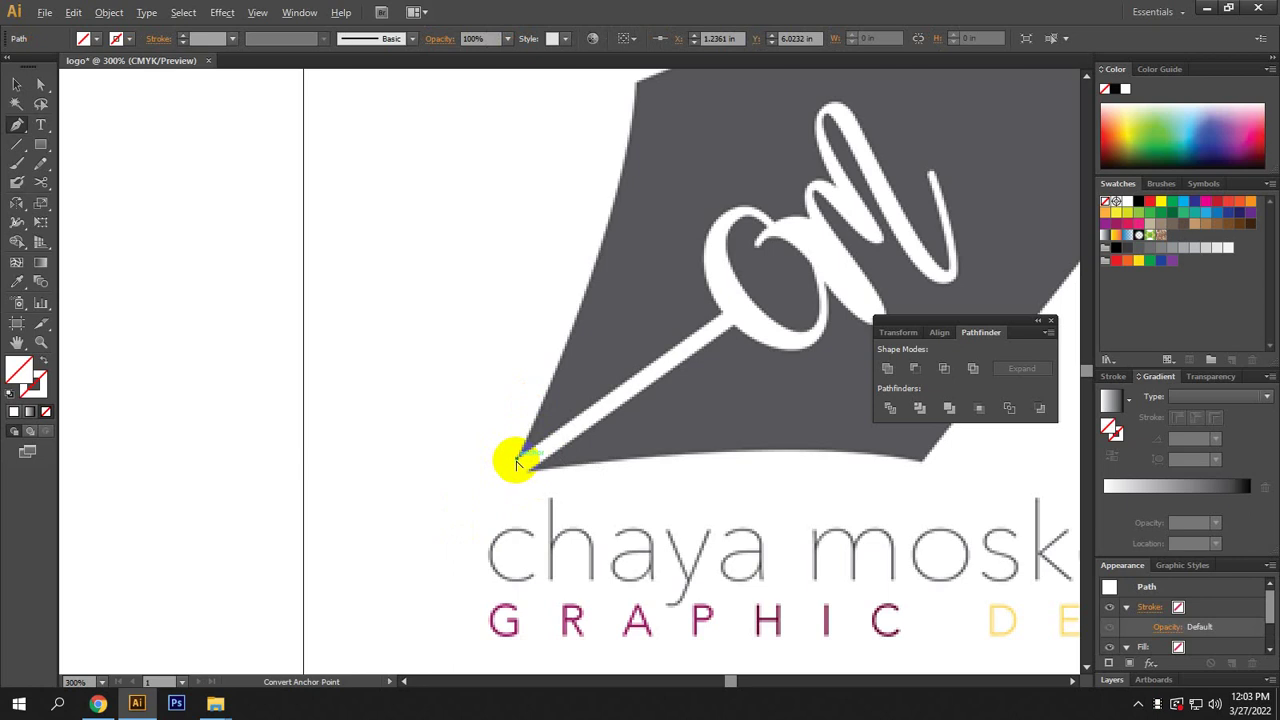
drag(517, 461, 533, 323)
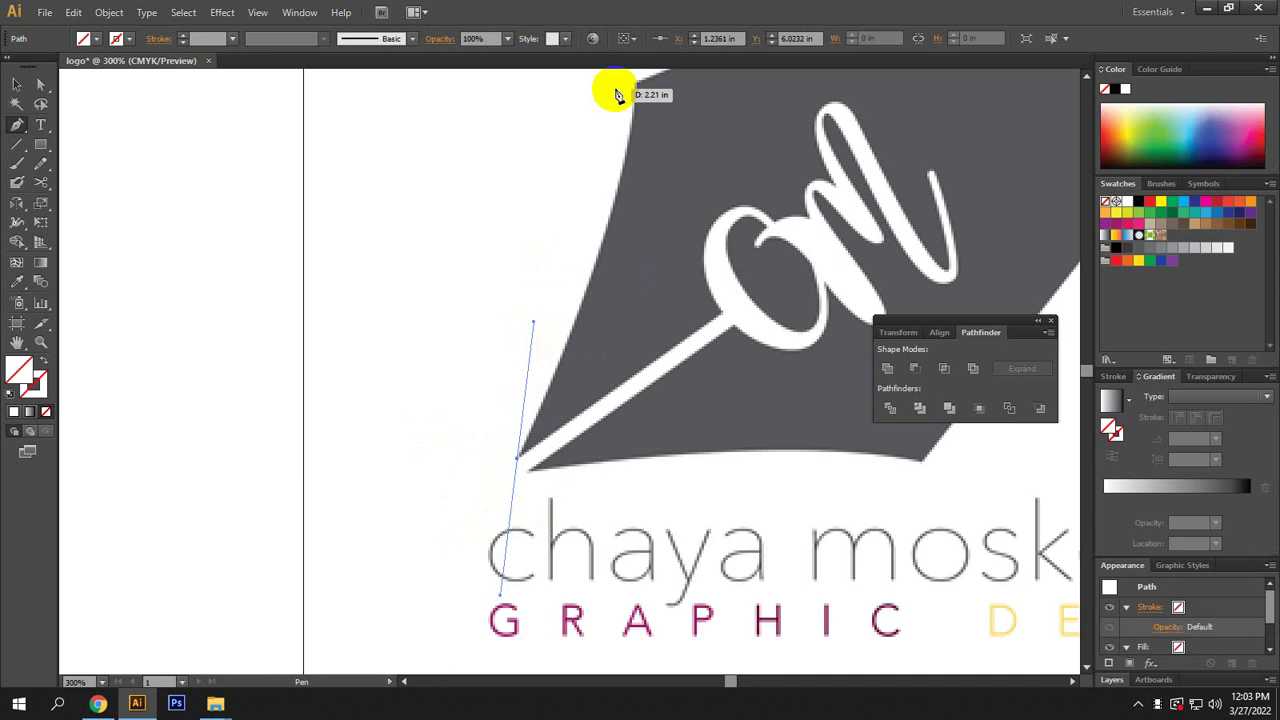
scroll(751, 194, up, 4)
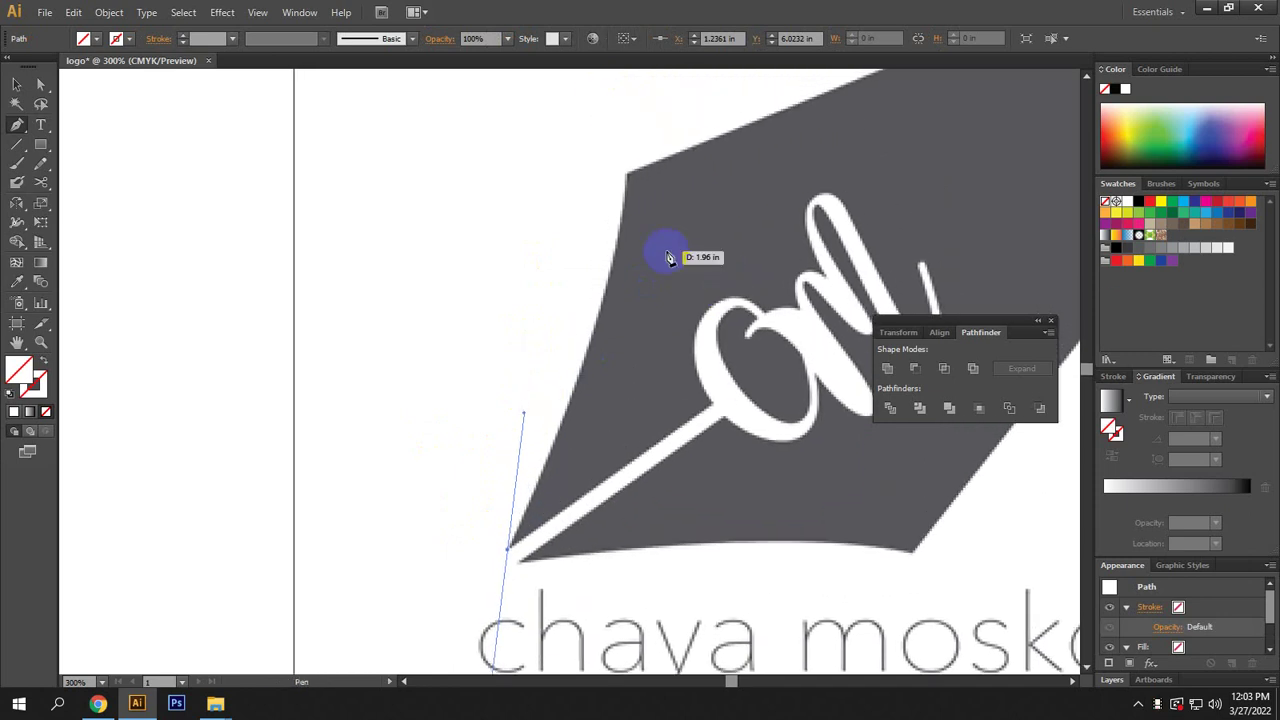
click(632, 180)
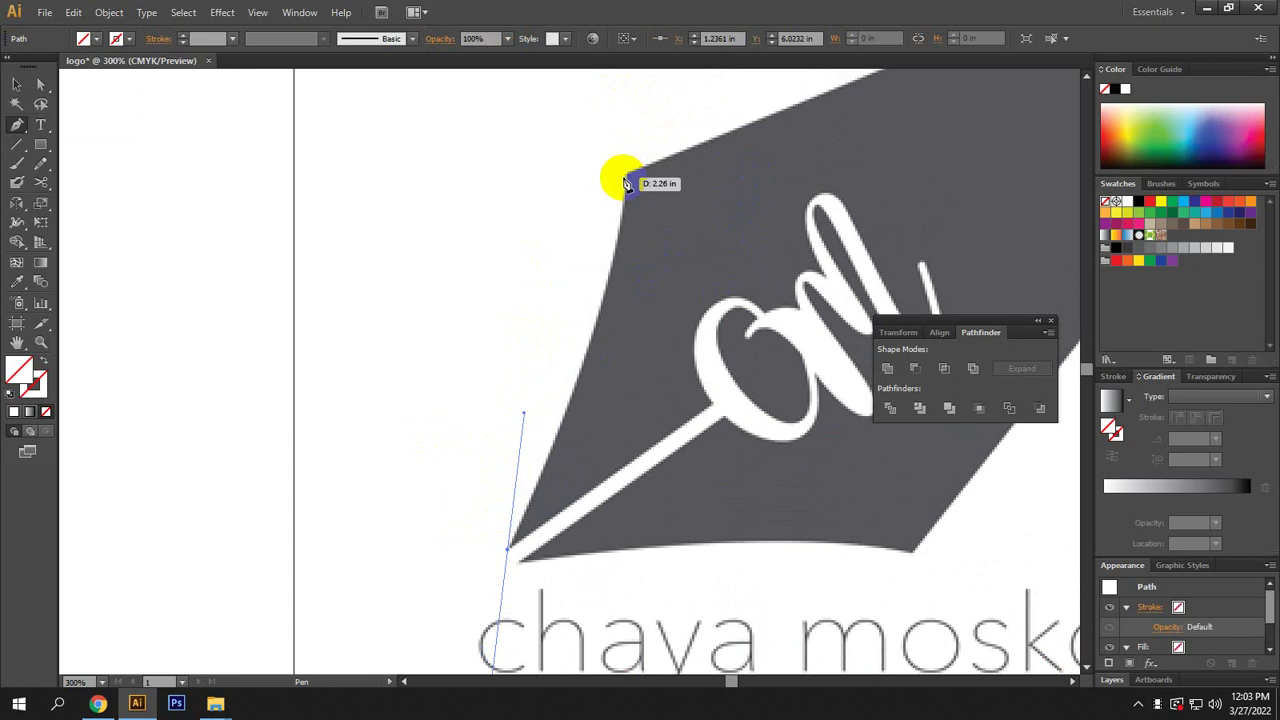
click(626, 178)
drag(626, 178, 633, 108)
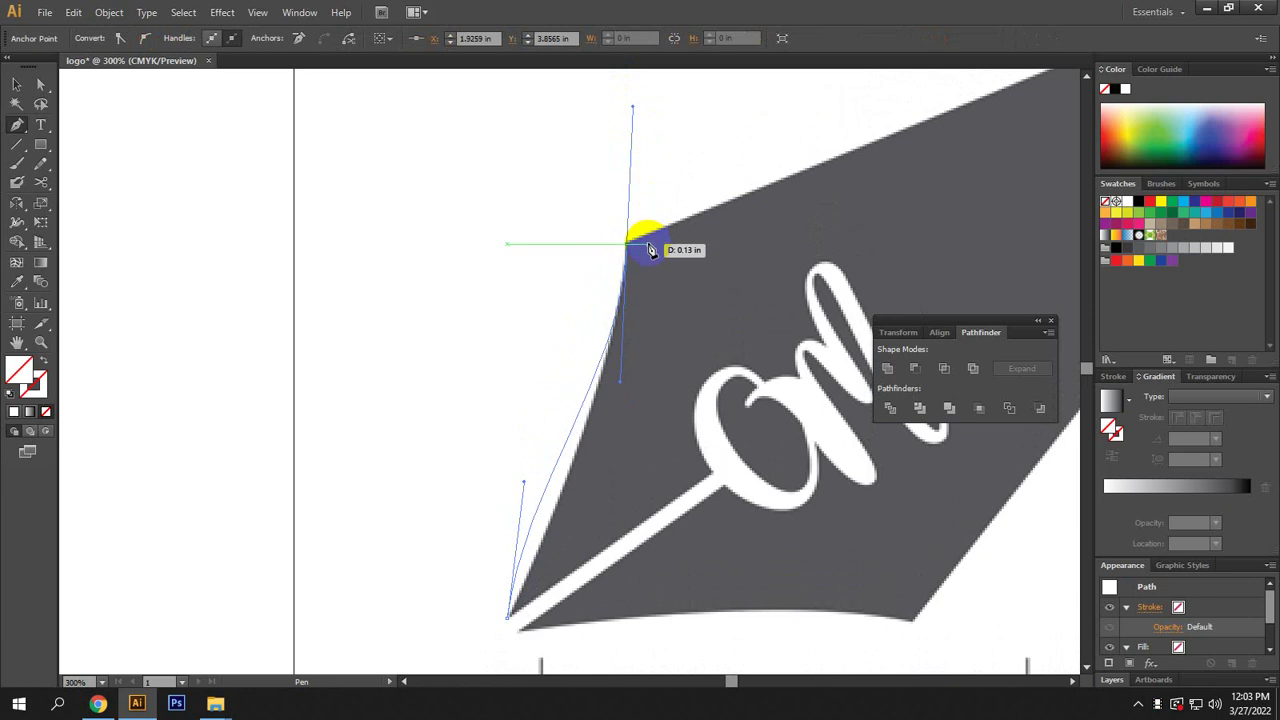
Adjust the direction handles of the curved segment so that it follows the nib's left edge.
drag(650, 250, 618, 380)
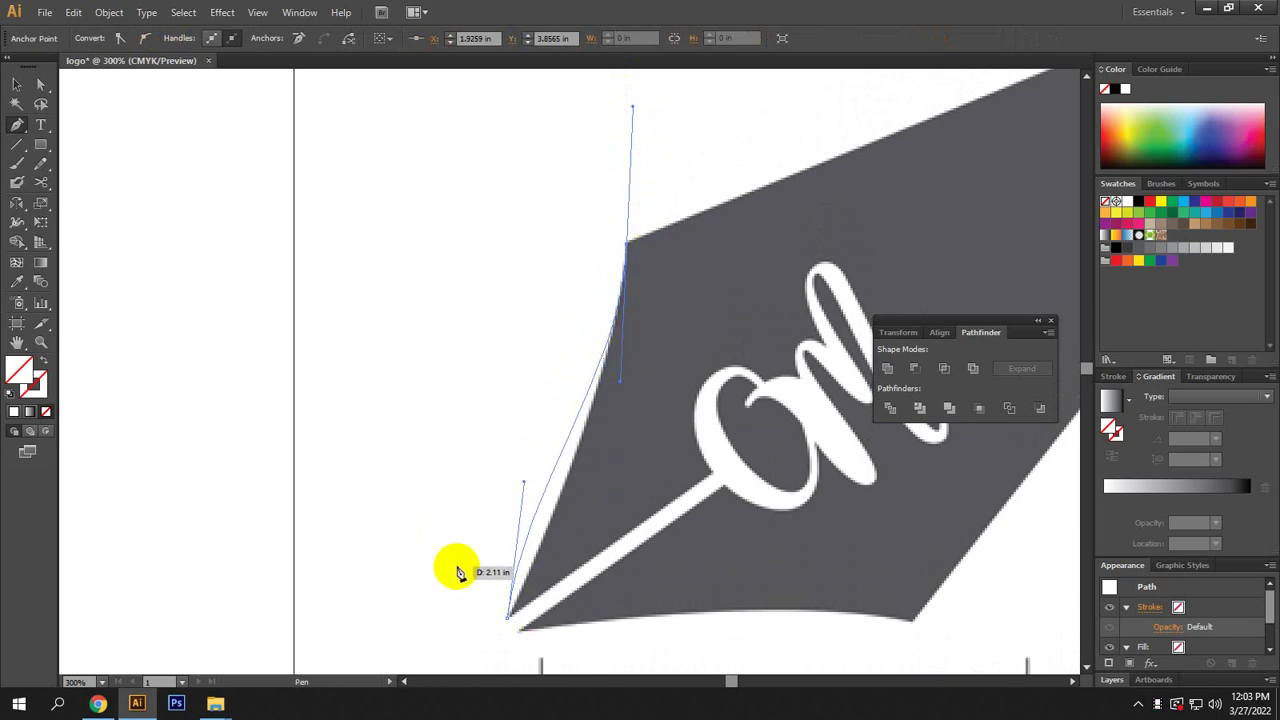
key(alt)
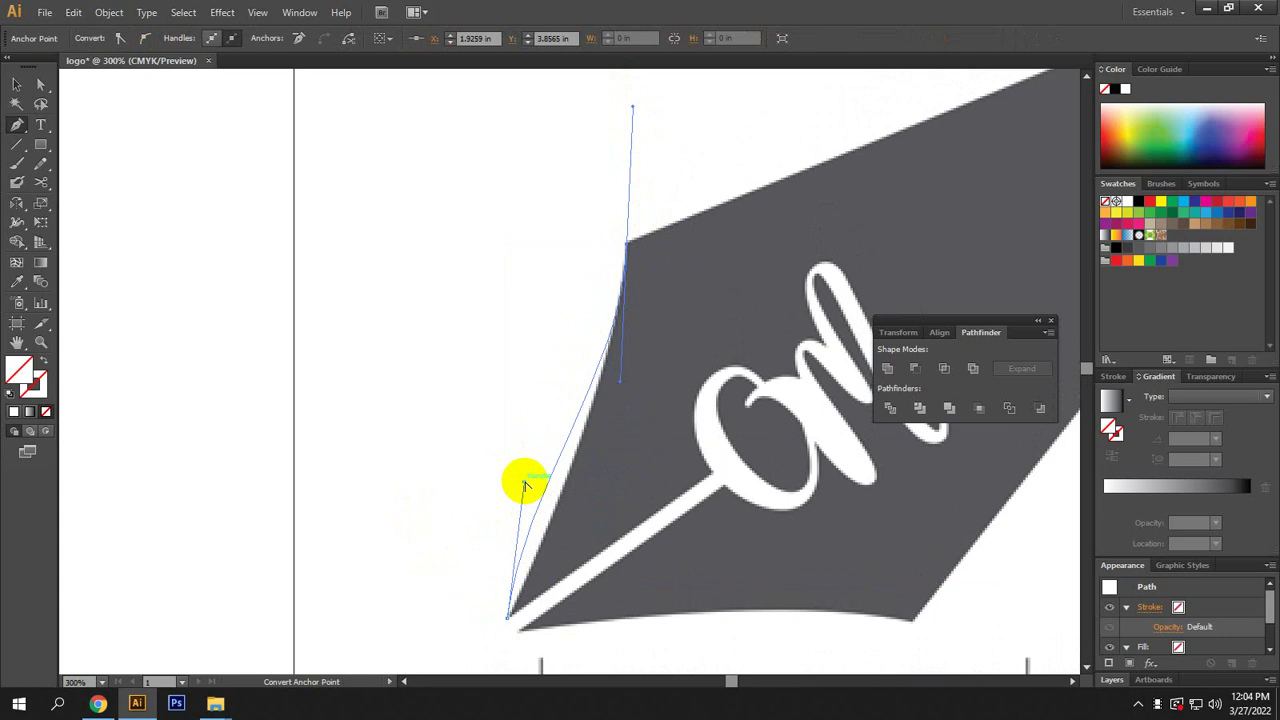
drag(525, 483, 530, 566)
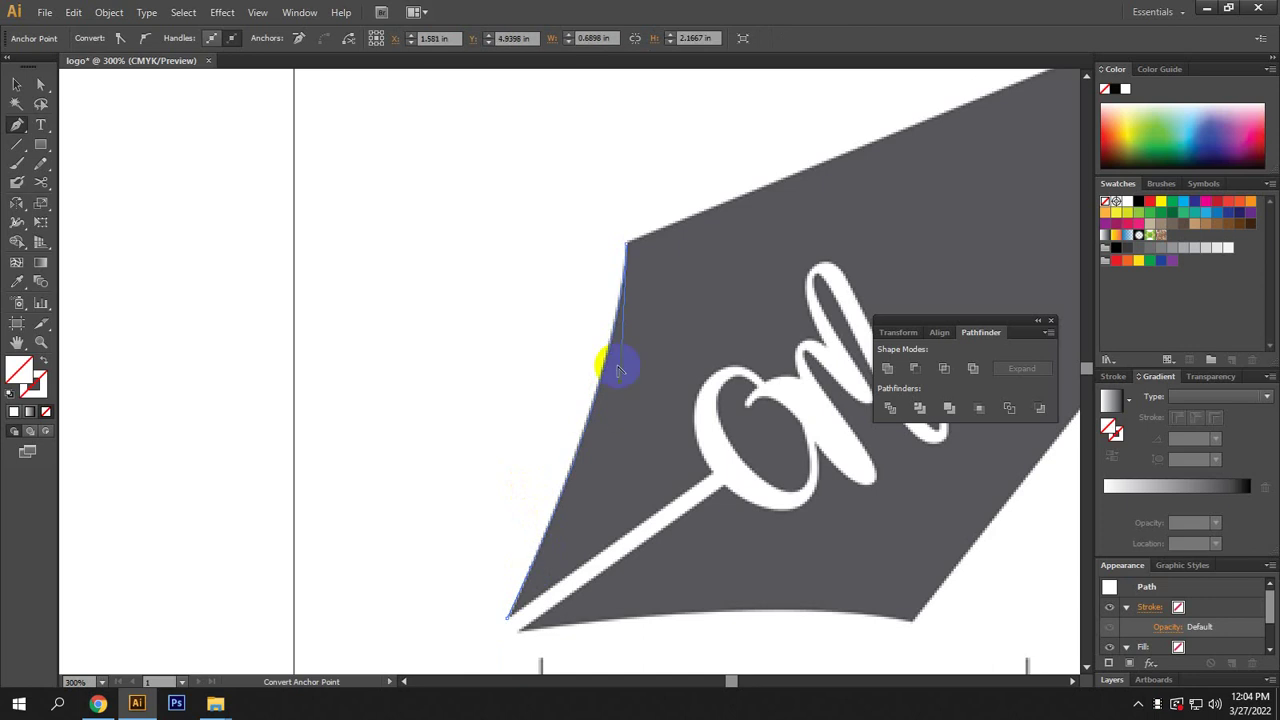
scroll(612, 380, up, 3)
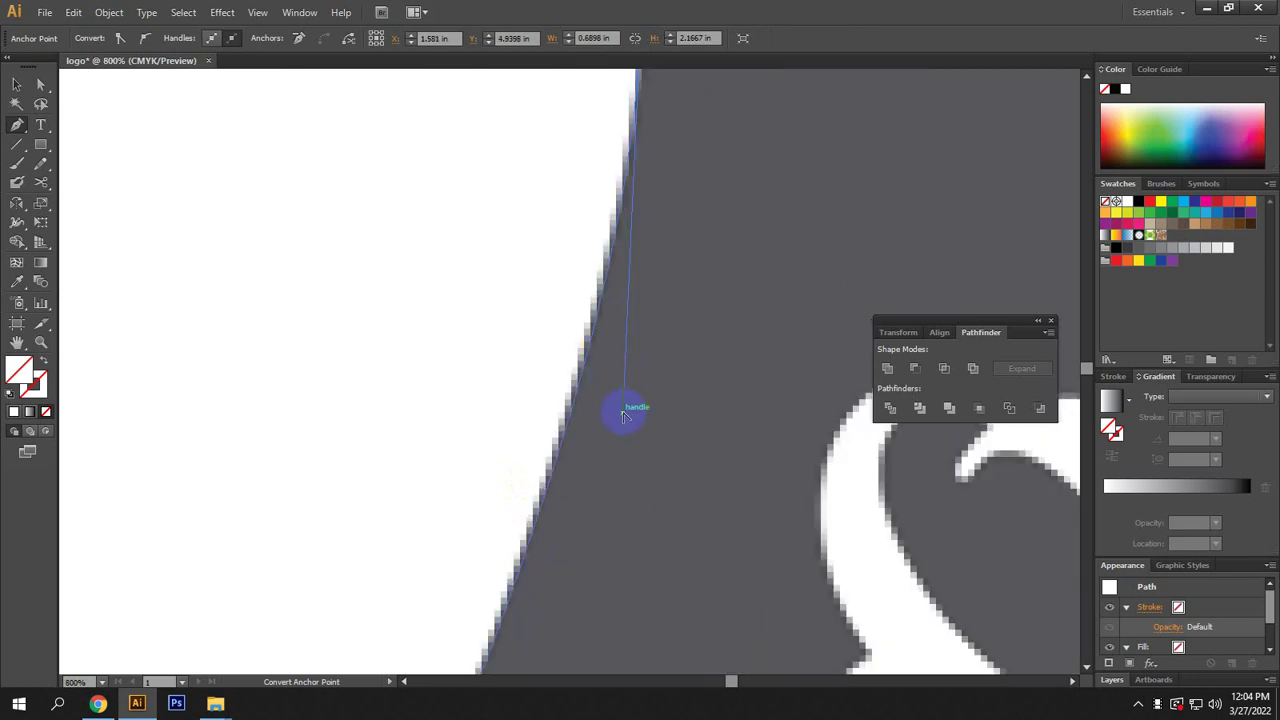
drag(620, 418, 780, 110)
scroll(613, 418, down, 3)
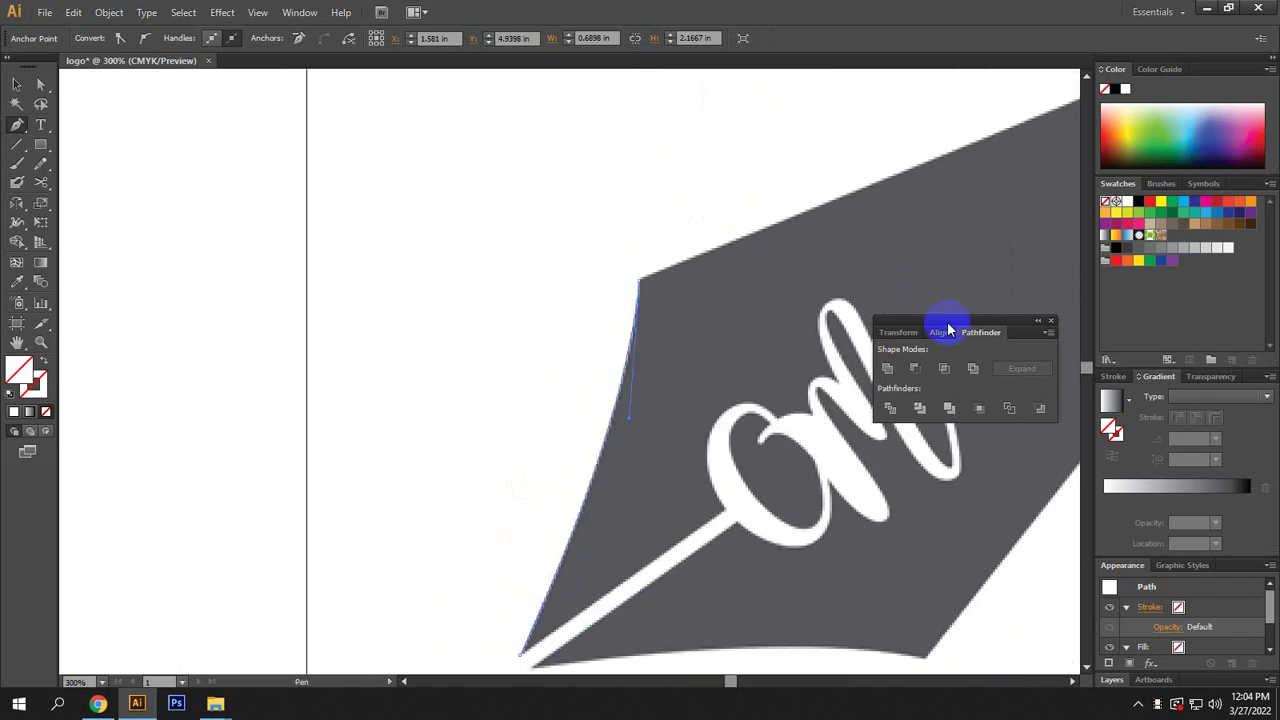
Move the Pathfinder panel lower, away from the nib's upper part.
drag(935, 328, 918, 445)
scroll(803, 366, right, 5)
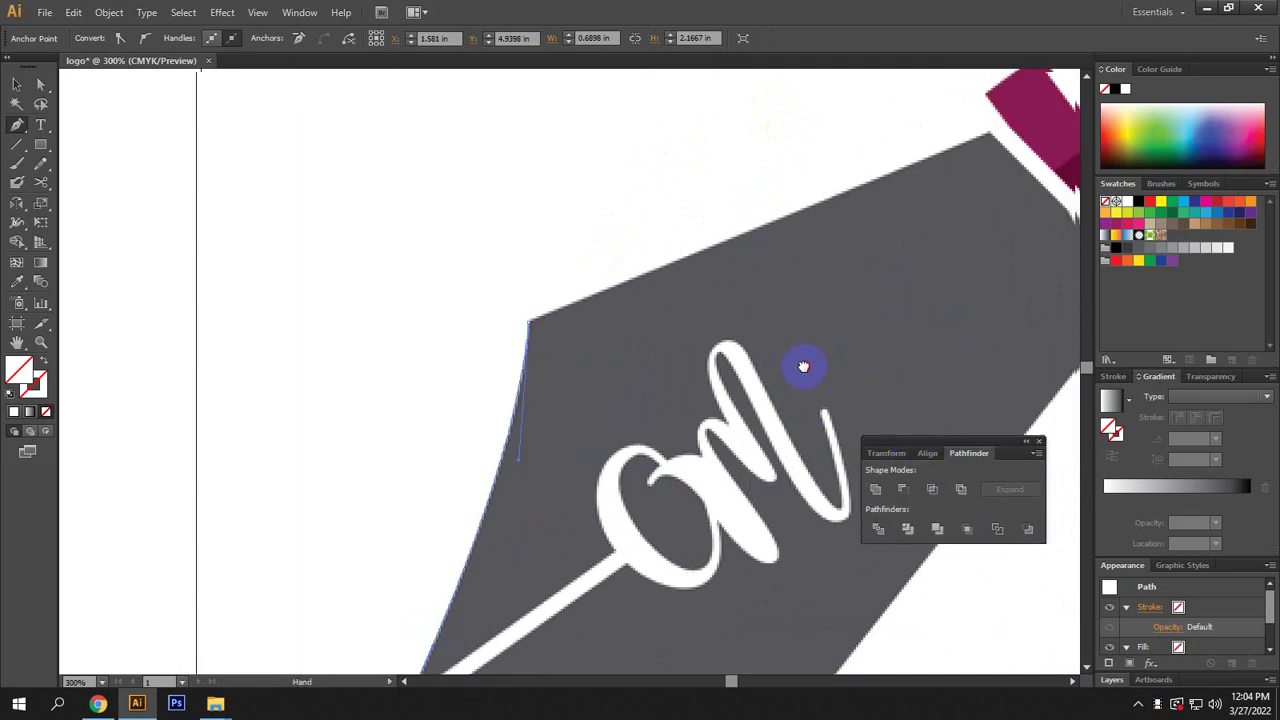
scroll(674, 417, up, 2)
Try a Pen segment from the upper-left corner to the nib's top corner, and undo it.
mouse_move(405, 368)
mouse_down()
mouse_move(420, 357)
mouse_move(410, 375)
mouse_move(408, 230)
mouse_move(405, 380)
mouse_up()
drag(829, 200, 865, 187)
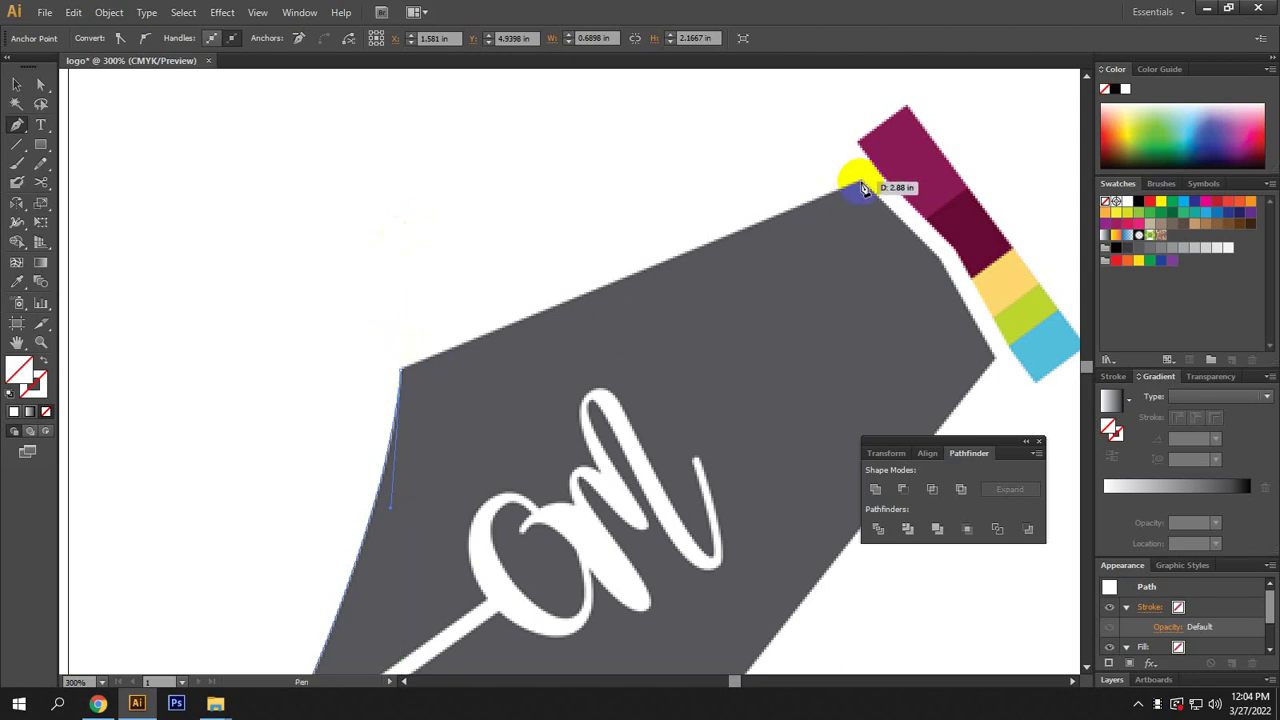
click(862, 186)
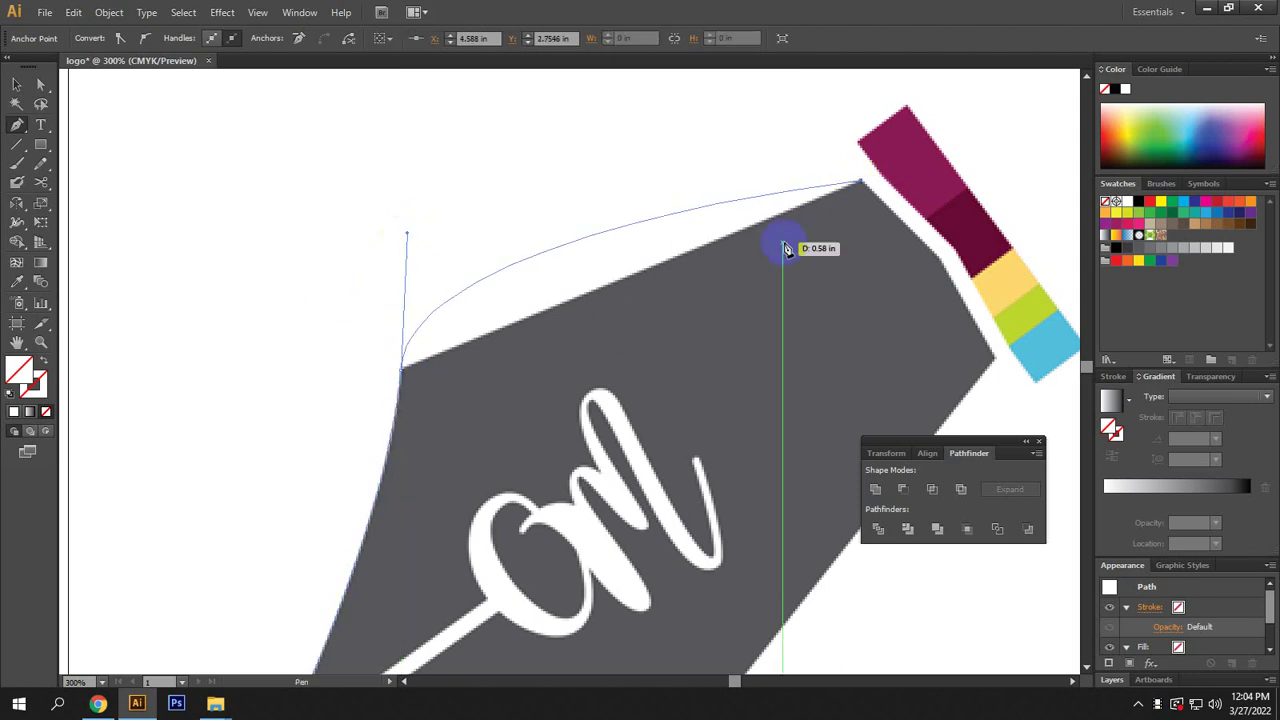
drag(786, 248, 691, 277)
key(ctrl+z)
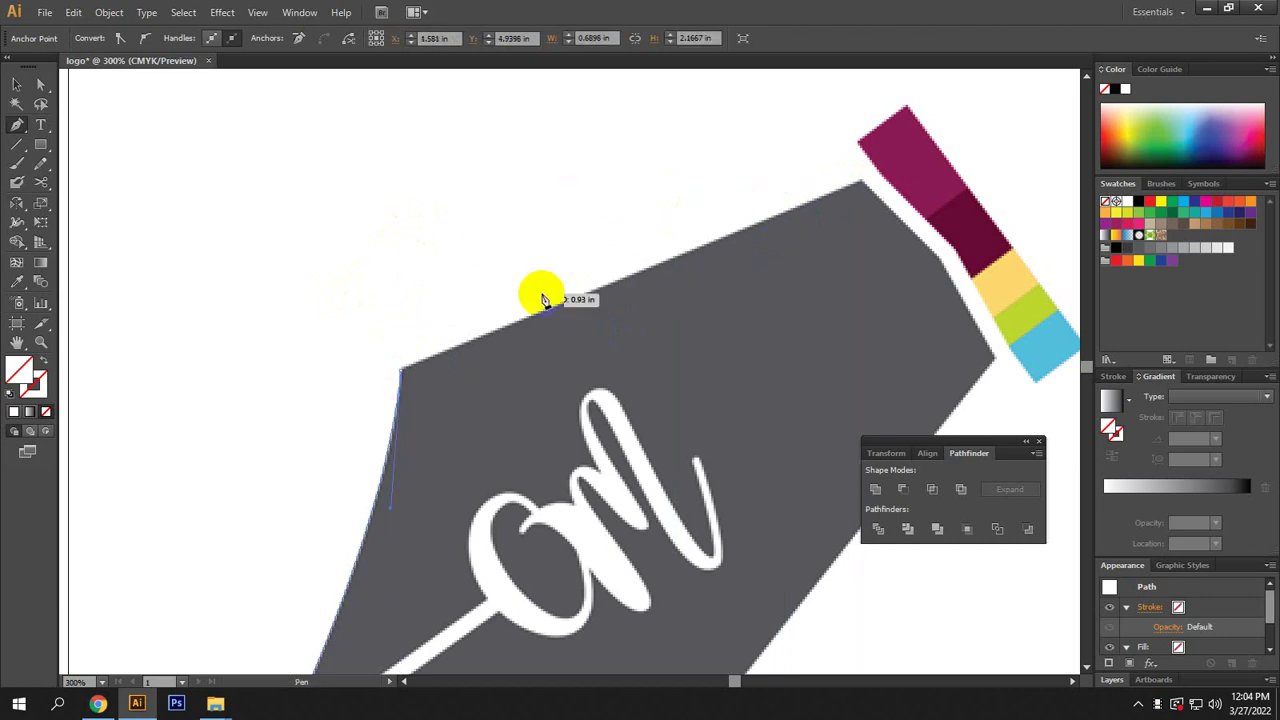
Try the top-corner segment again with the upper-left anchor's outgoing handle, and return to the curved left-edge path.
click(401, 377)
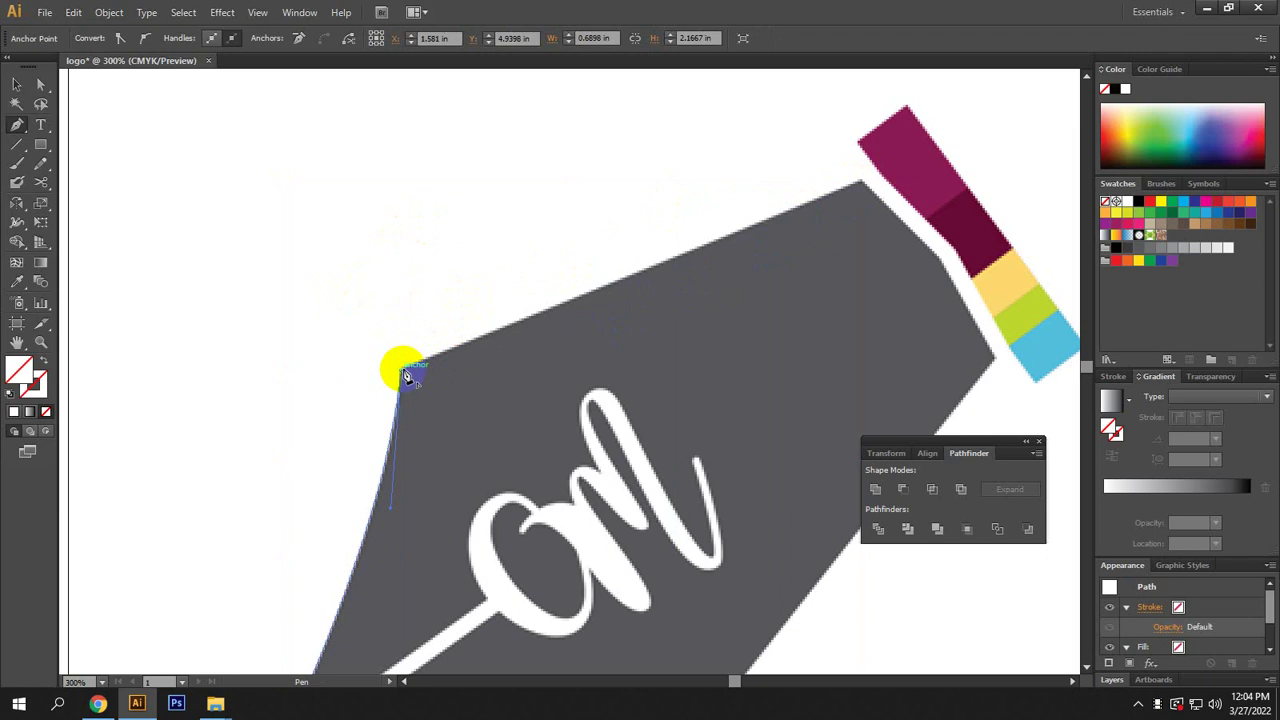
click(860, 184)
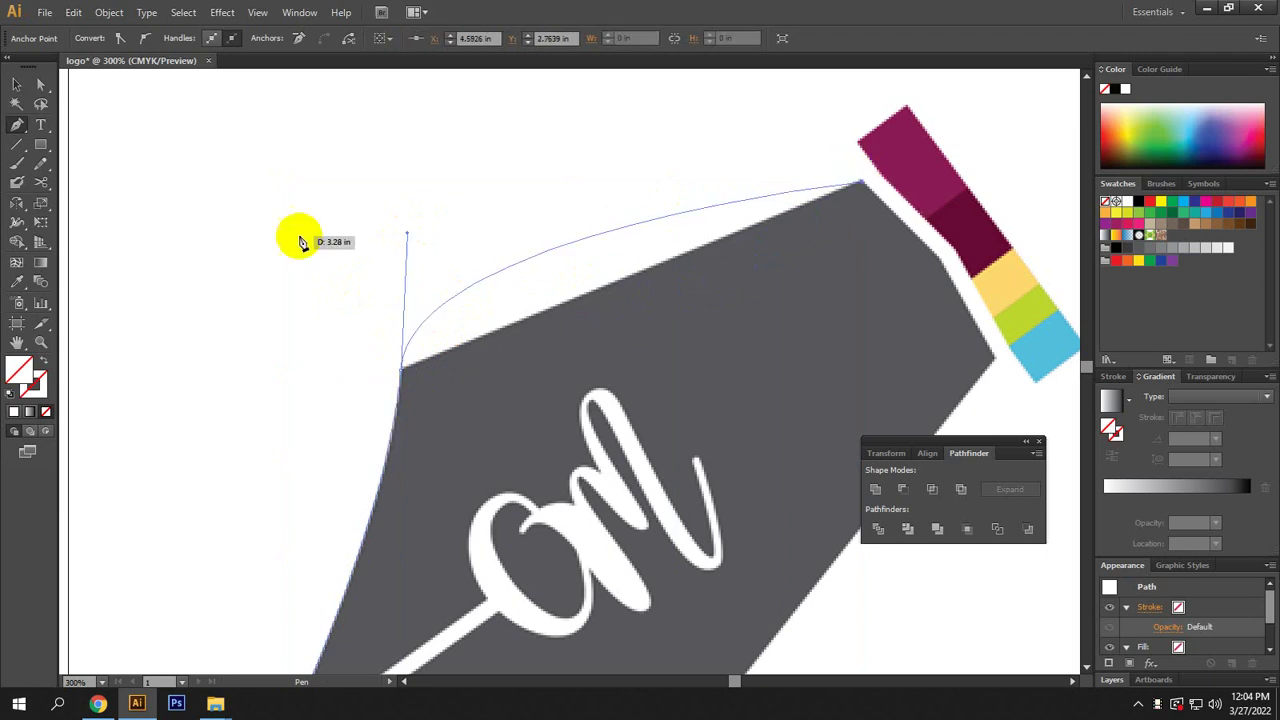
click(406, 232)
drag(406, 232, 404, 375)
key(ctrl)
ctrl+click(500, 366)
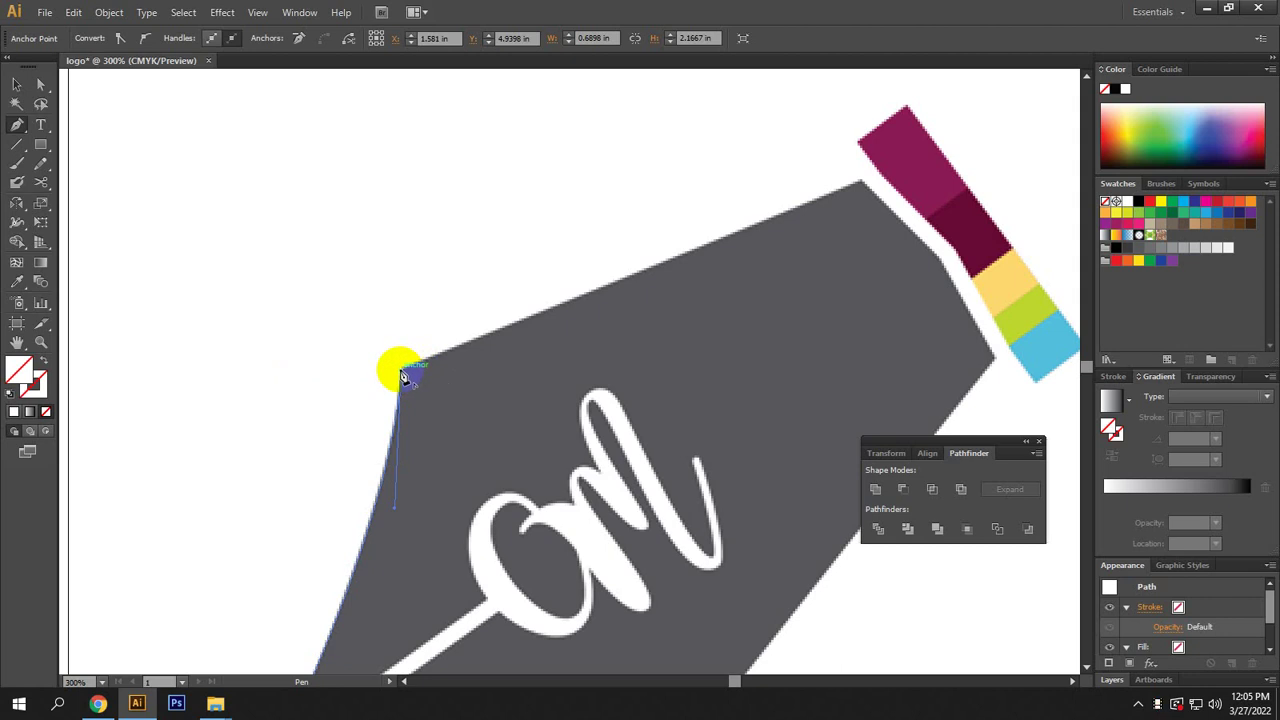
Try a straight segment to the top corner and a curved one ending midway along the upper edge, and undo both.
drag(403, 375, 860, 178)
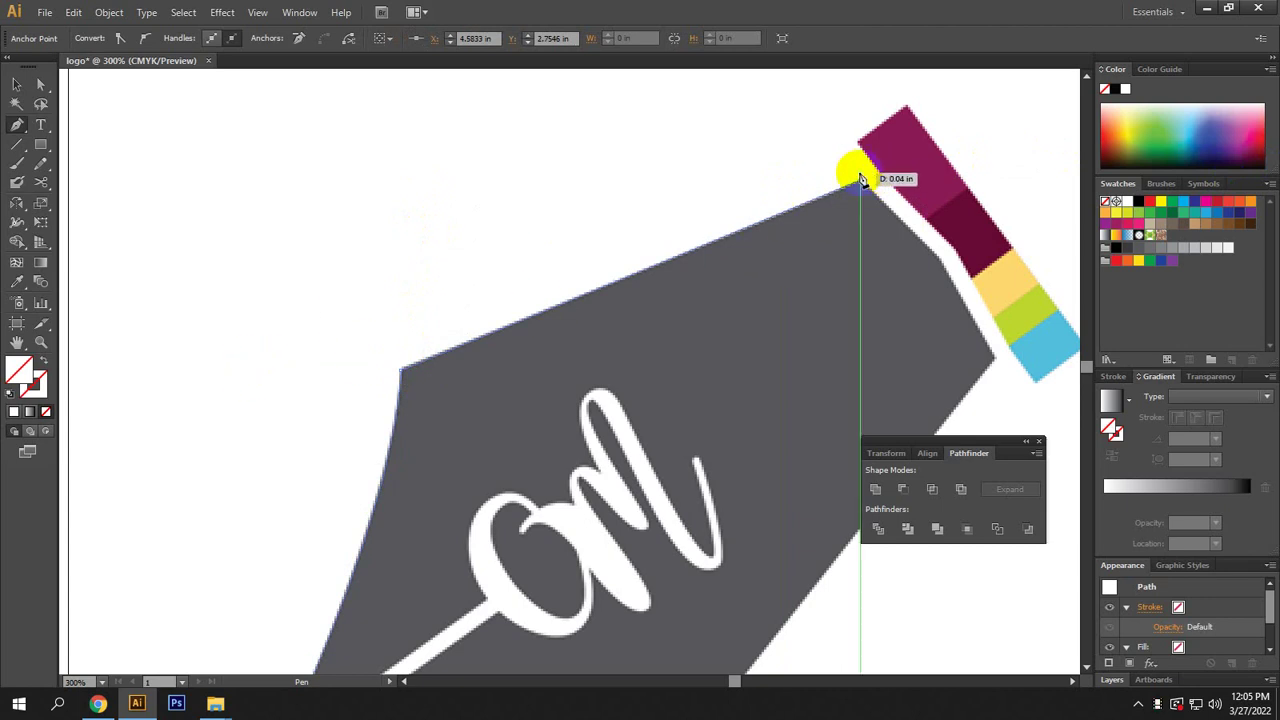
drag(860, 178, 513, 270)
click(644, 282)
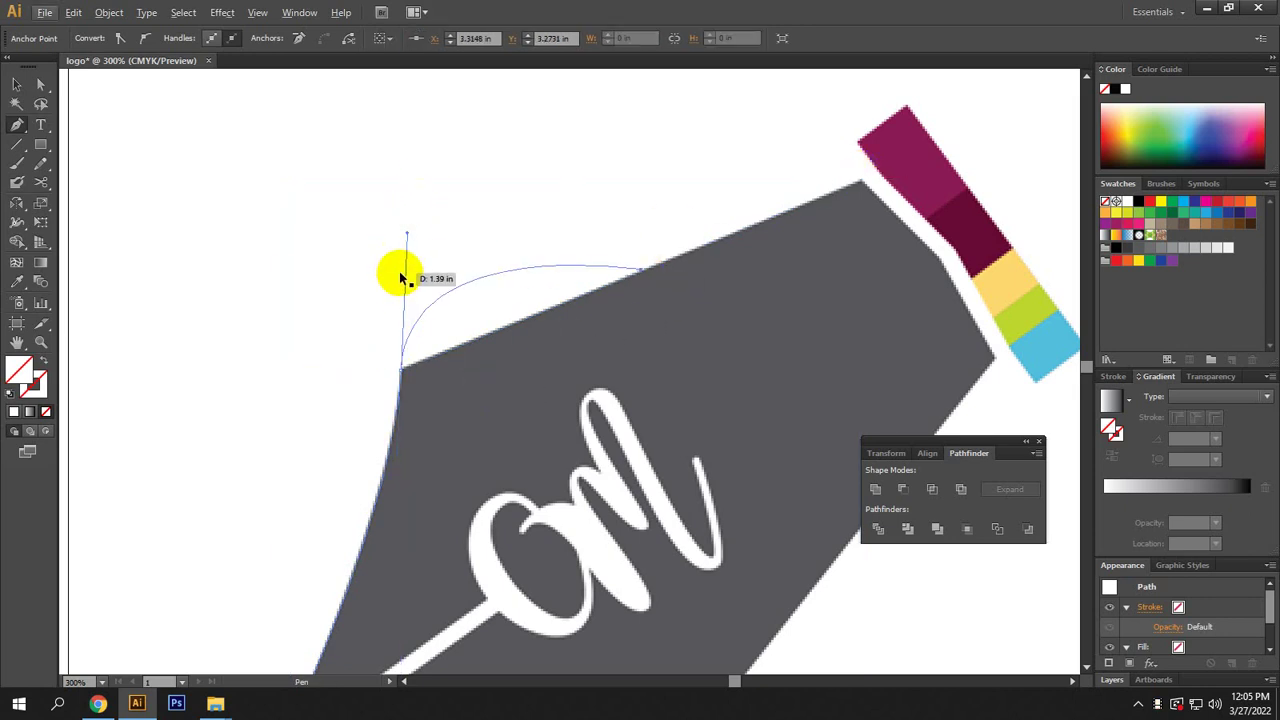
key(ctrl+z)
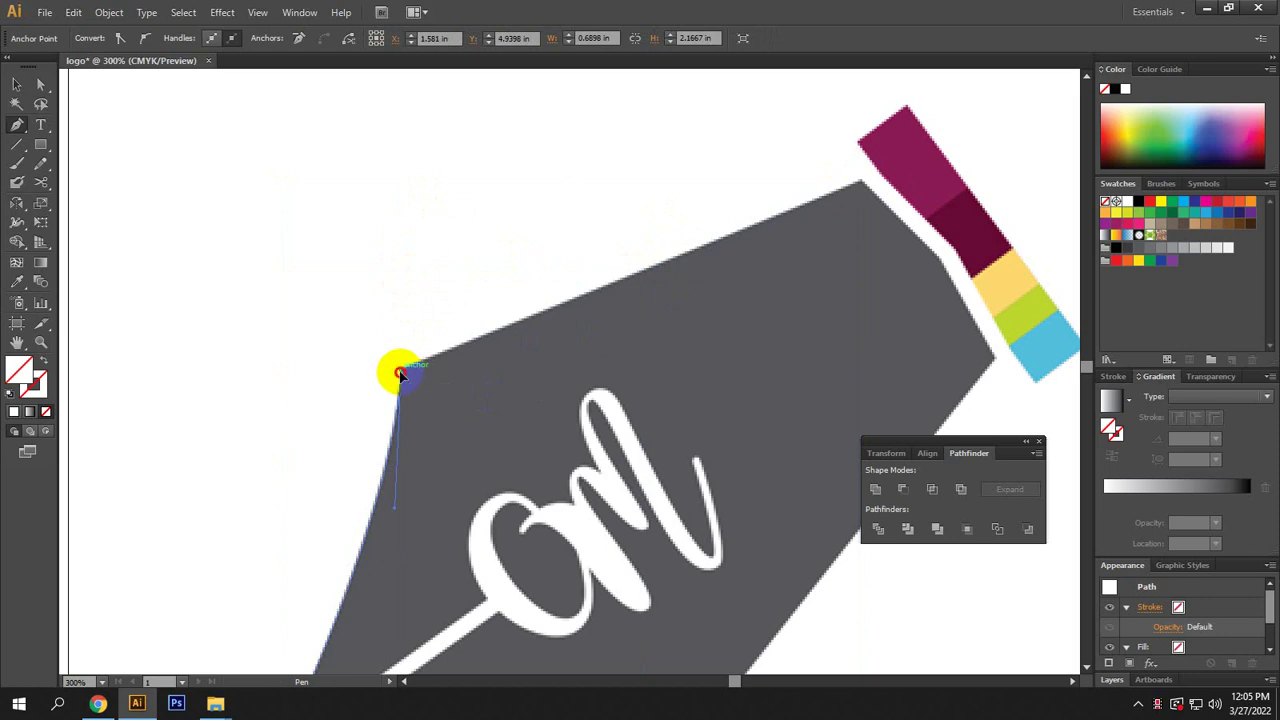
Remove the upper-left anchor's outgoing handle and draw straight Pen segments through the nib's top corner and shoulder to its right corner.
drag(400, 373, 403, 291)
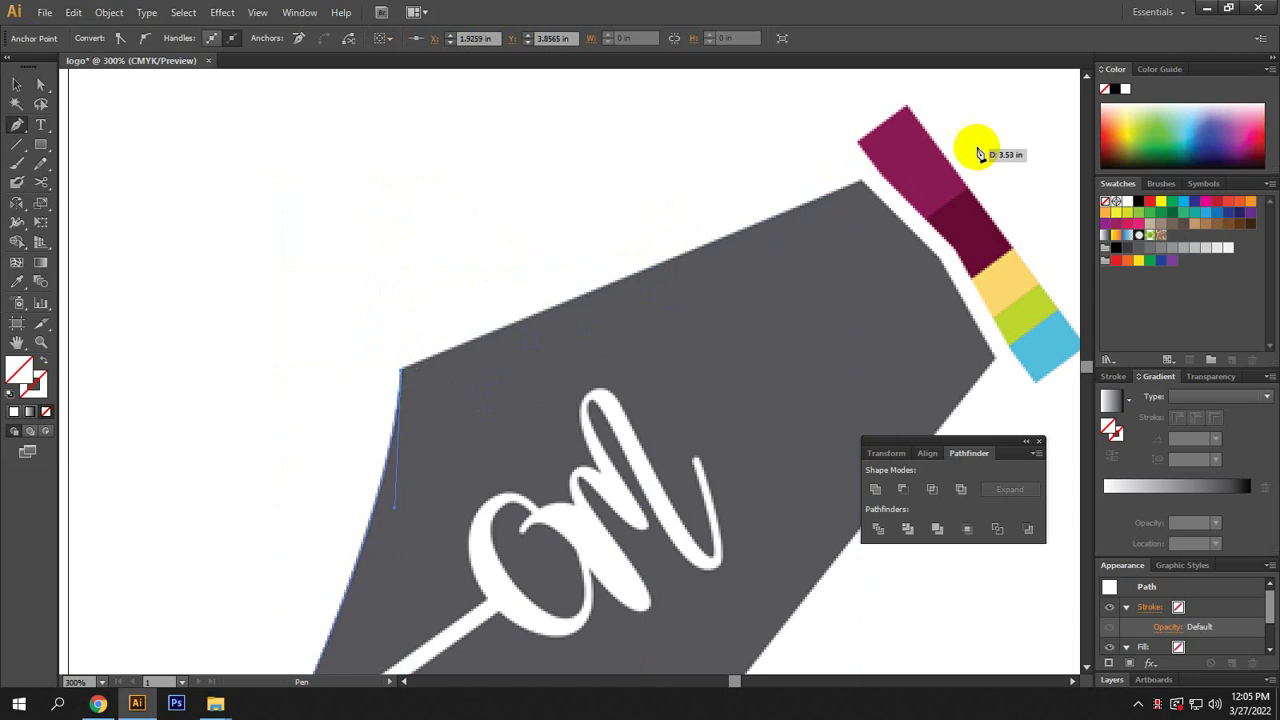
click(862, 185)
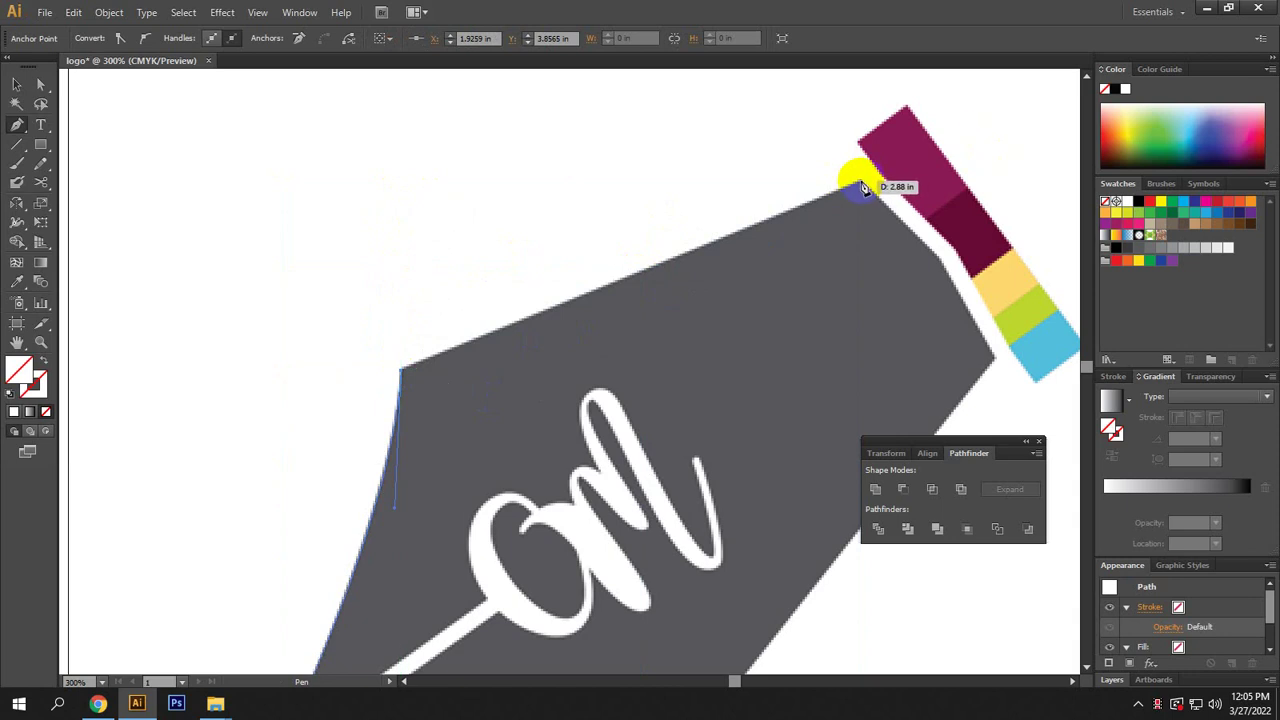
drag(864, 186, 887, 177)
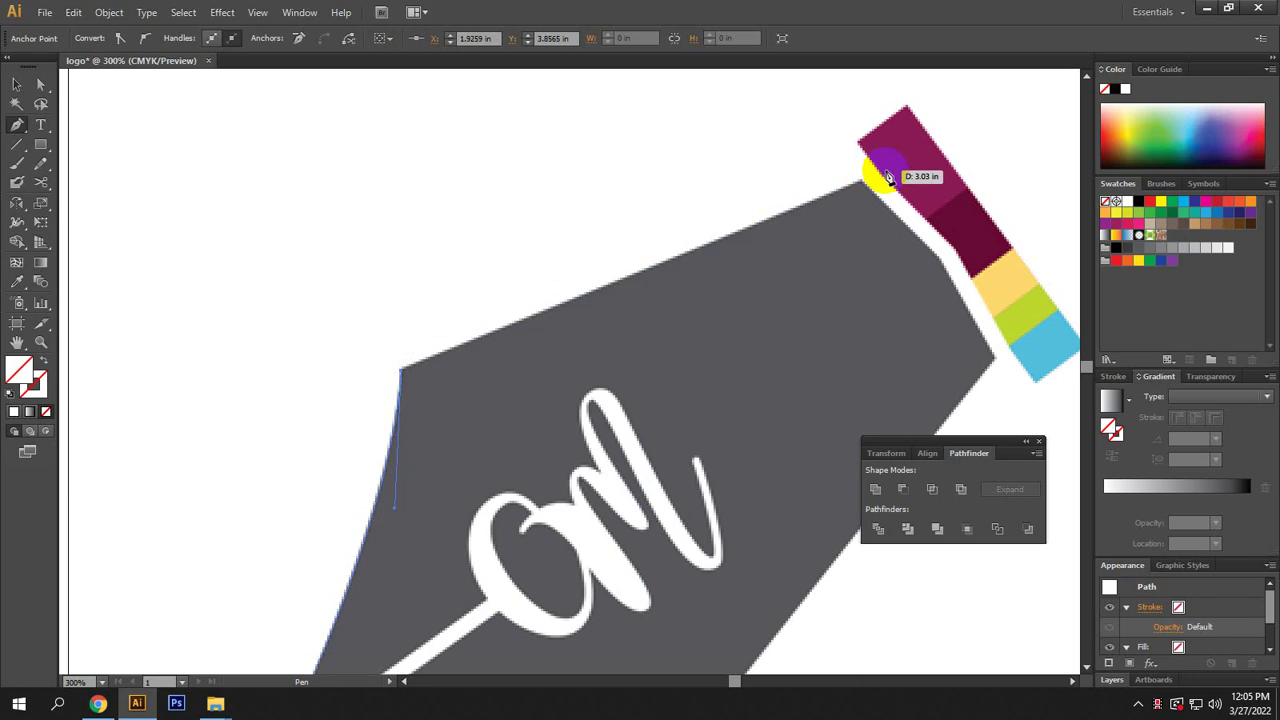
drag(887, 177, 861, 184)
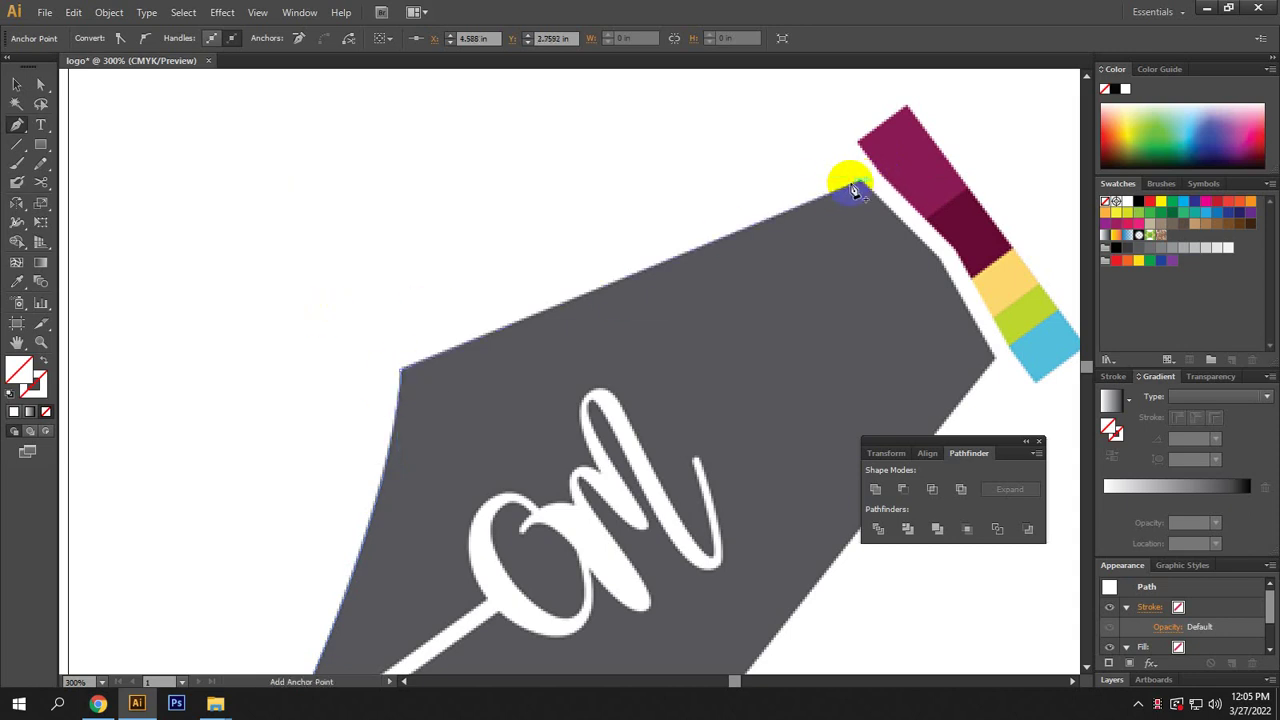
drag(855, 190, 940, 258)
key(space)
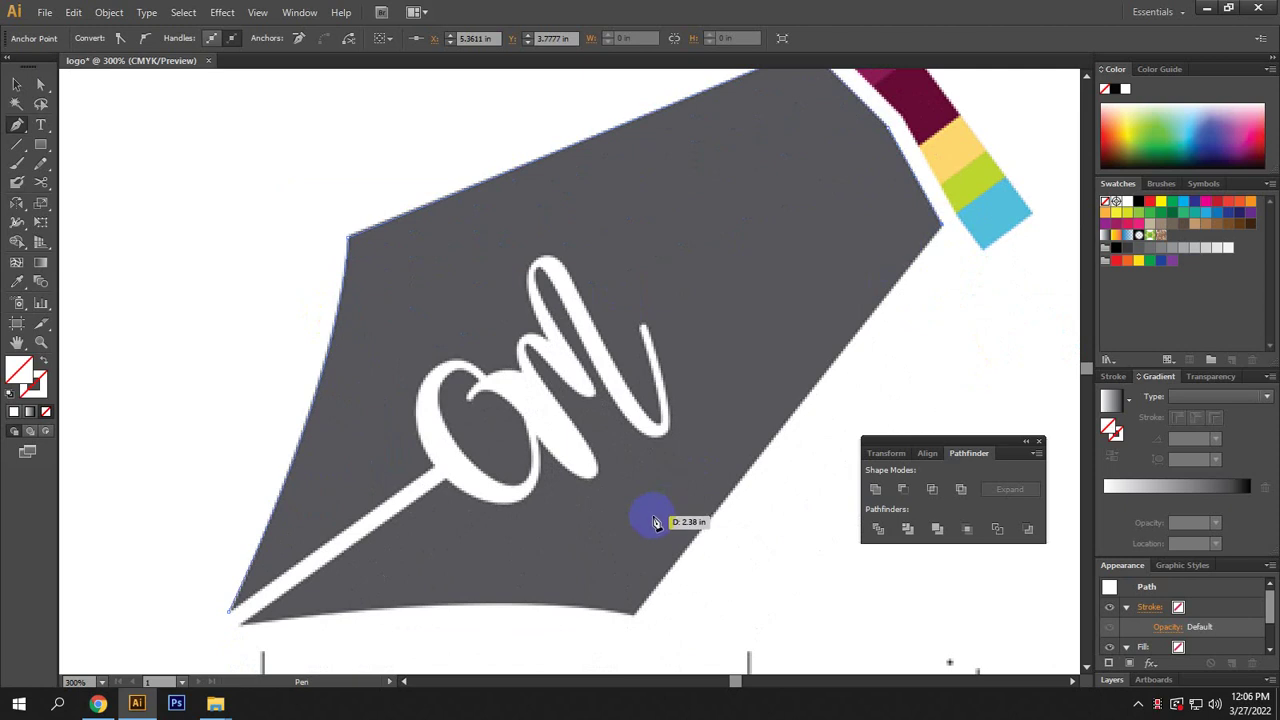
Draw a straight Pen segment from the nib's right corner down to its lower corner.
drag(627, 611, 634, 616)
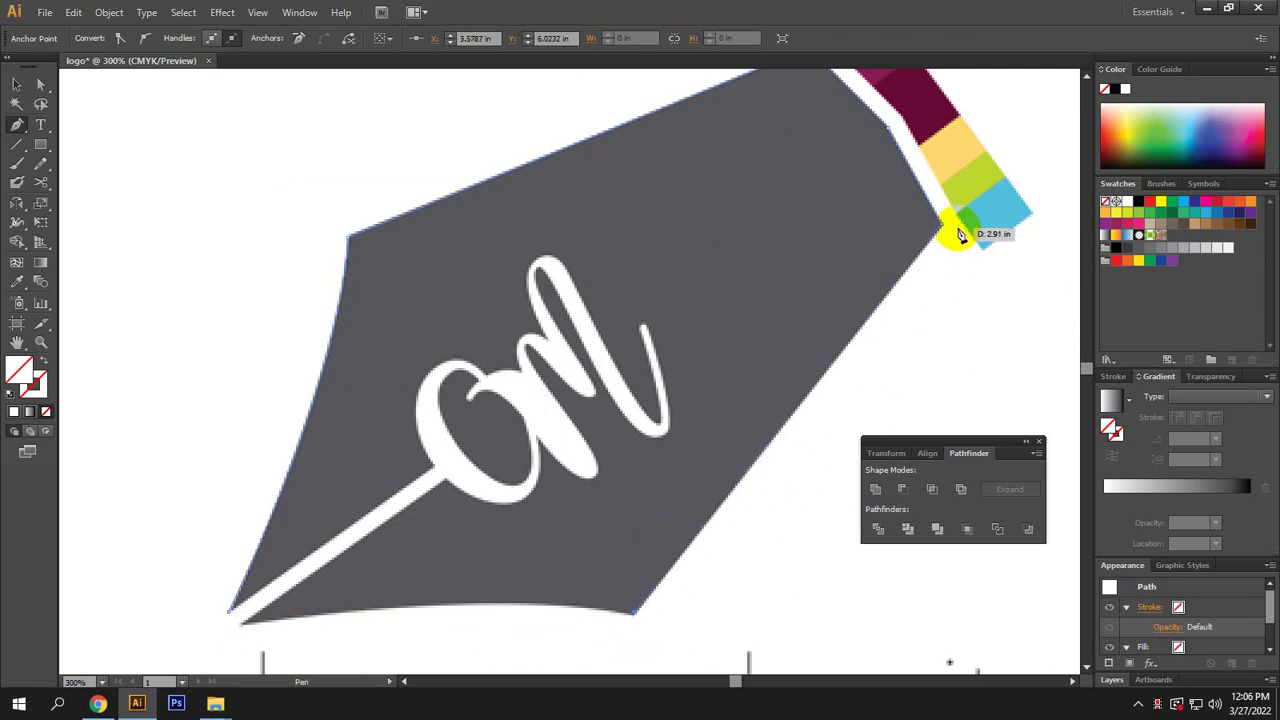
drag(766, 457, 914, 343)
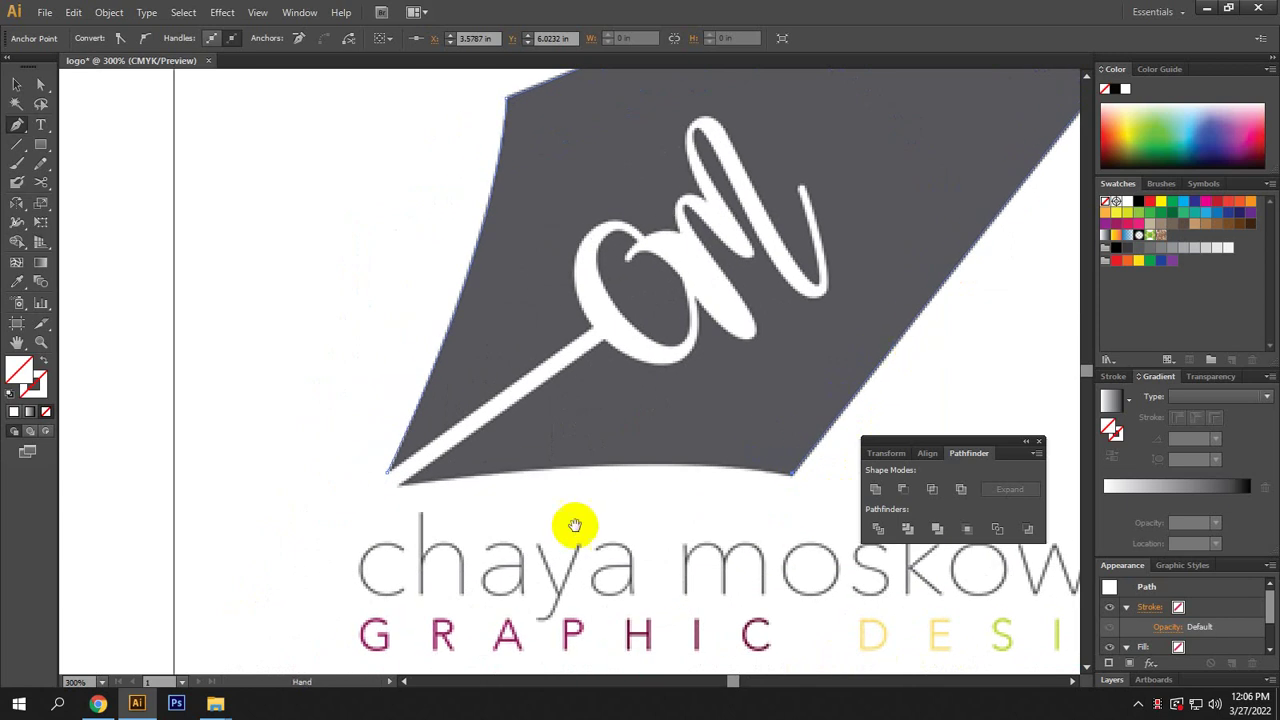
drag(571, 523, 641, 436)
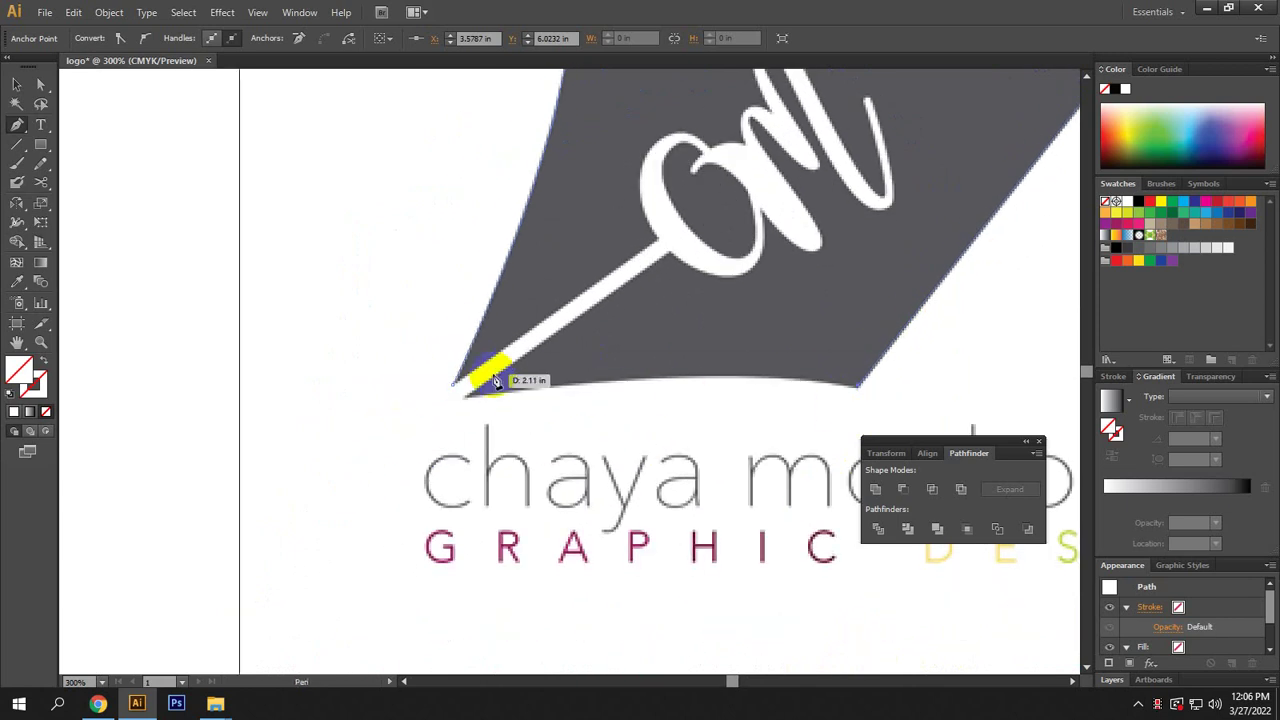
Try to pull a direction handle out of the lower corner anchor for the curved lower edge.
click(545, 376)
click(860, 390)
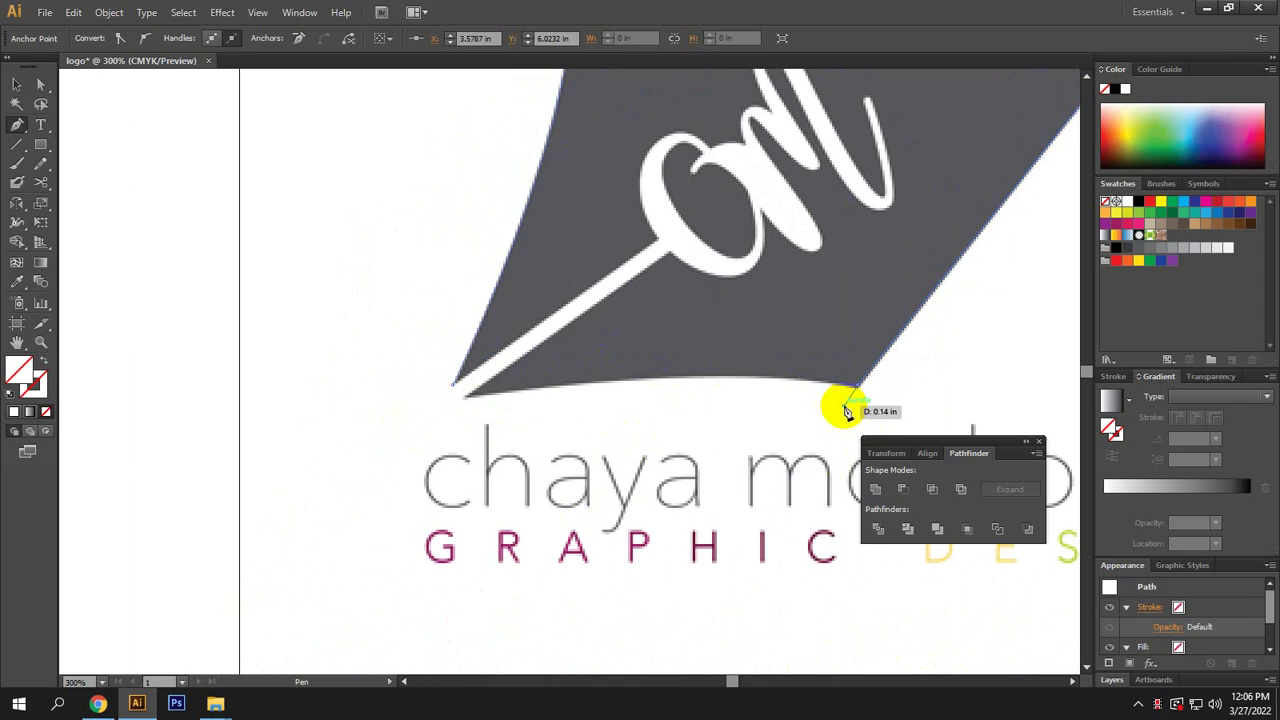
click(861, 390)
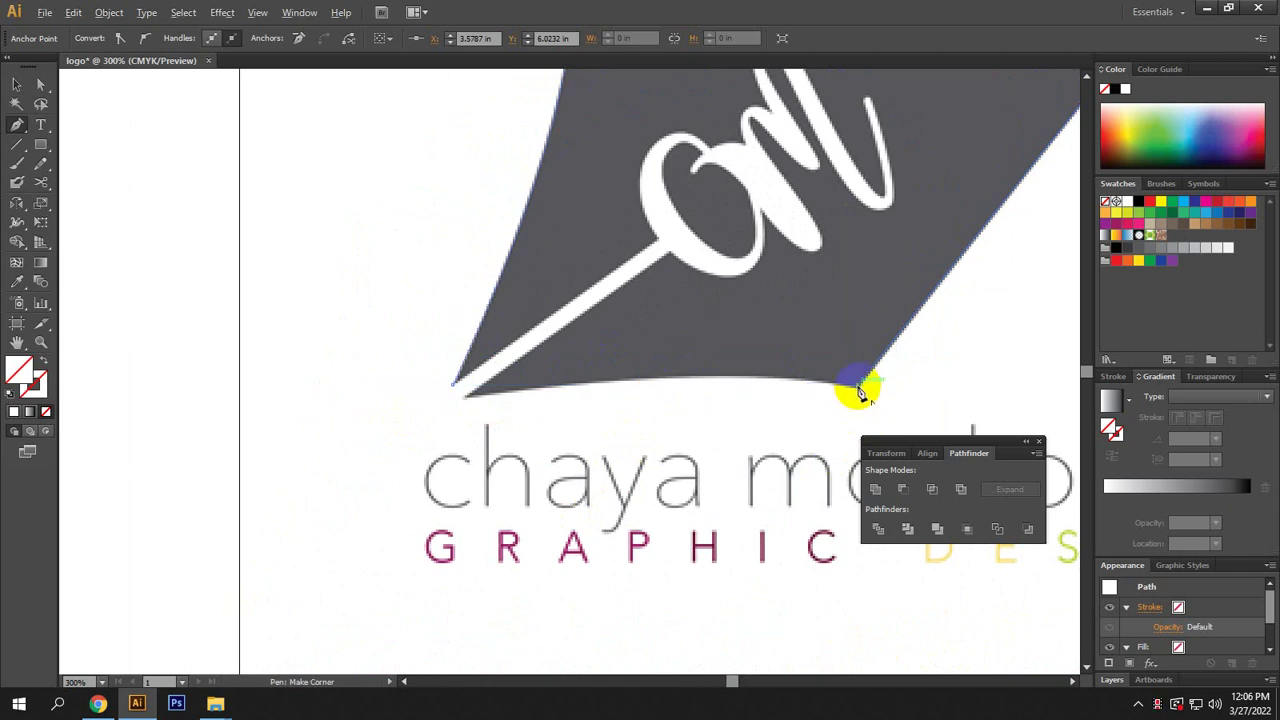
drag(860, 390, 777, 426)
click(860, 386)
drag(860, 390, 858, 392)
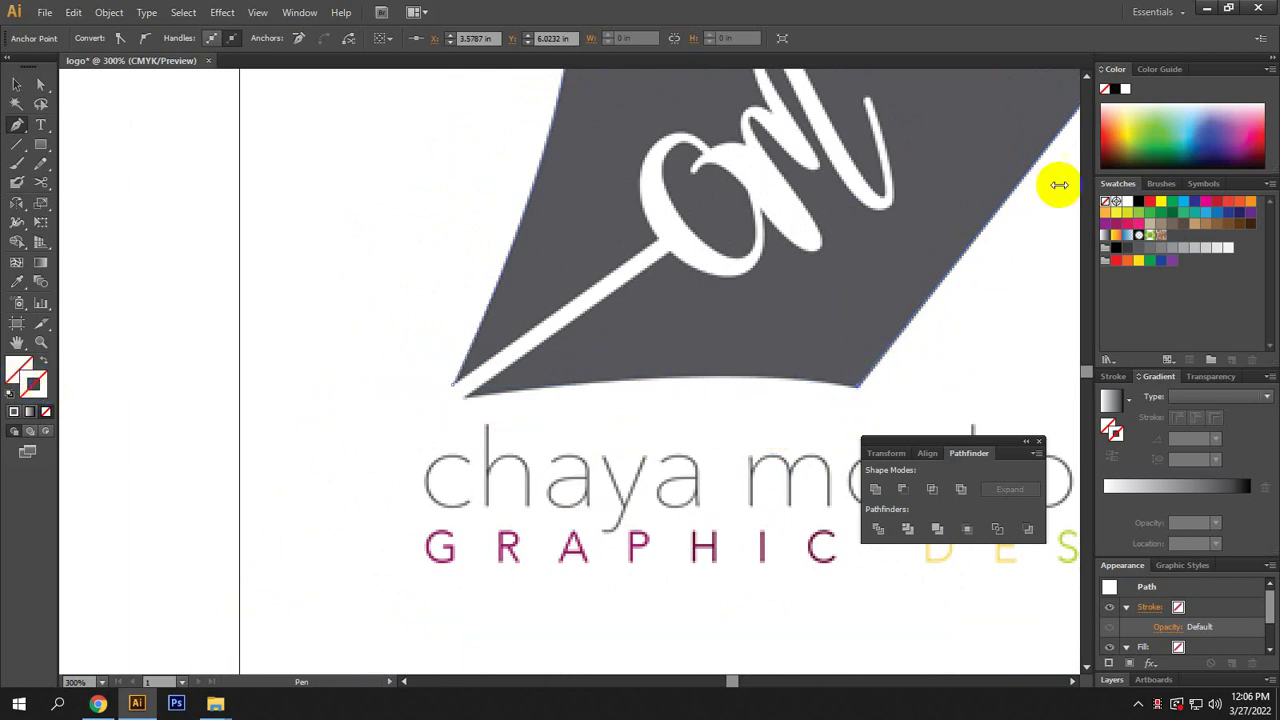
Set the path's stroke to black and pull an outgoing handle from the lower corner anchor along the nib's lower edge.
click(1116, 88)
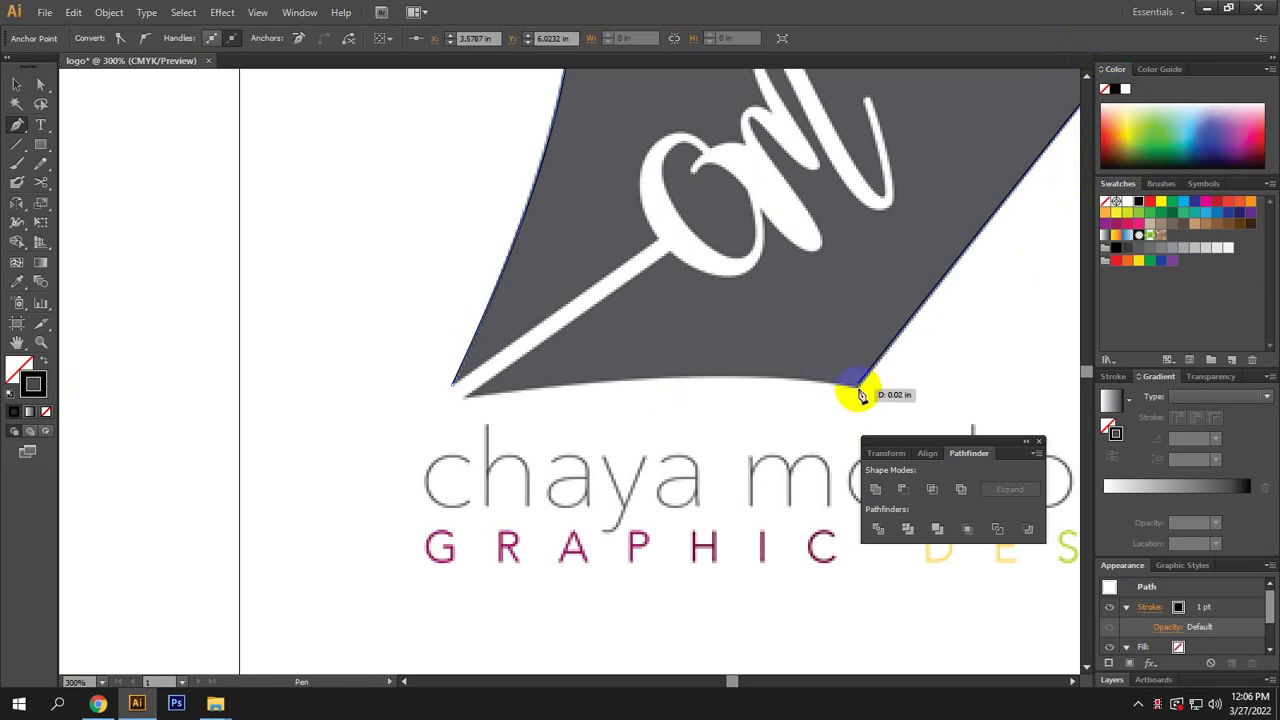
drag(860, 395, 862, 393)
click(860, 388)
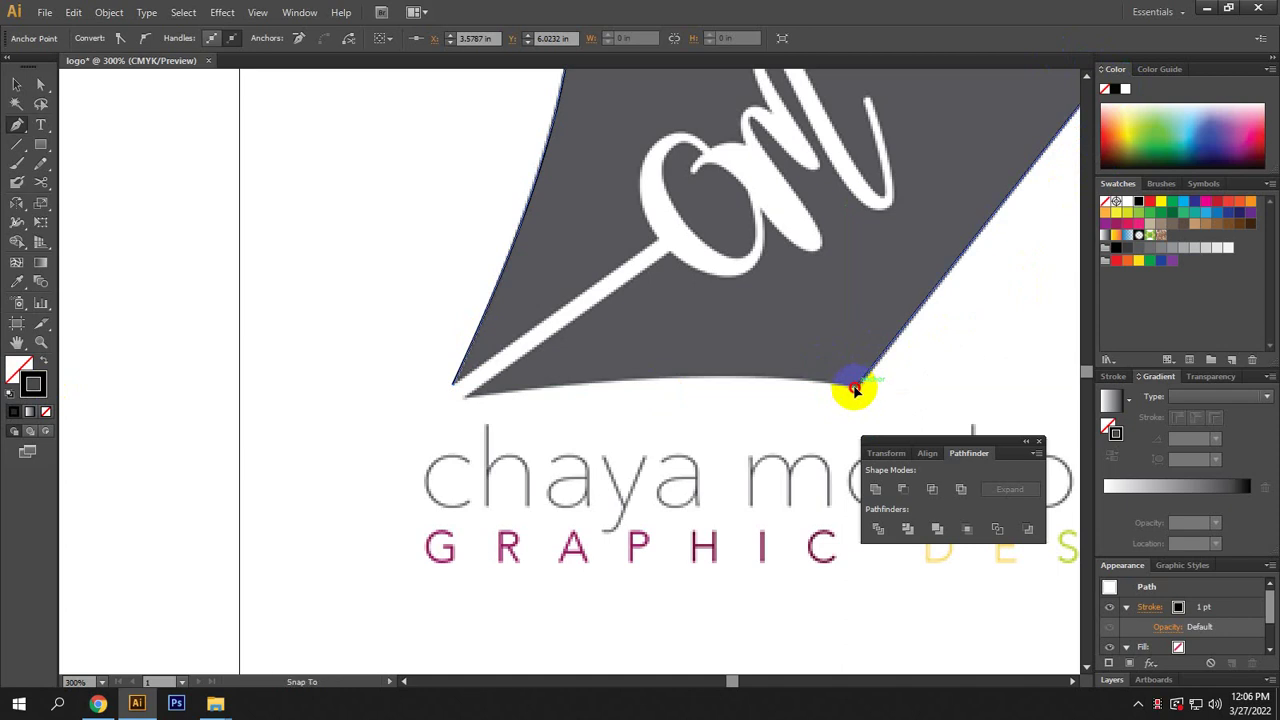
click(724, 378)
drag(724, 378, 734, 386)
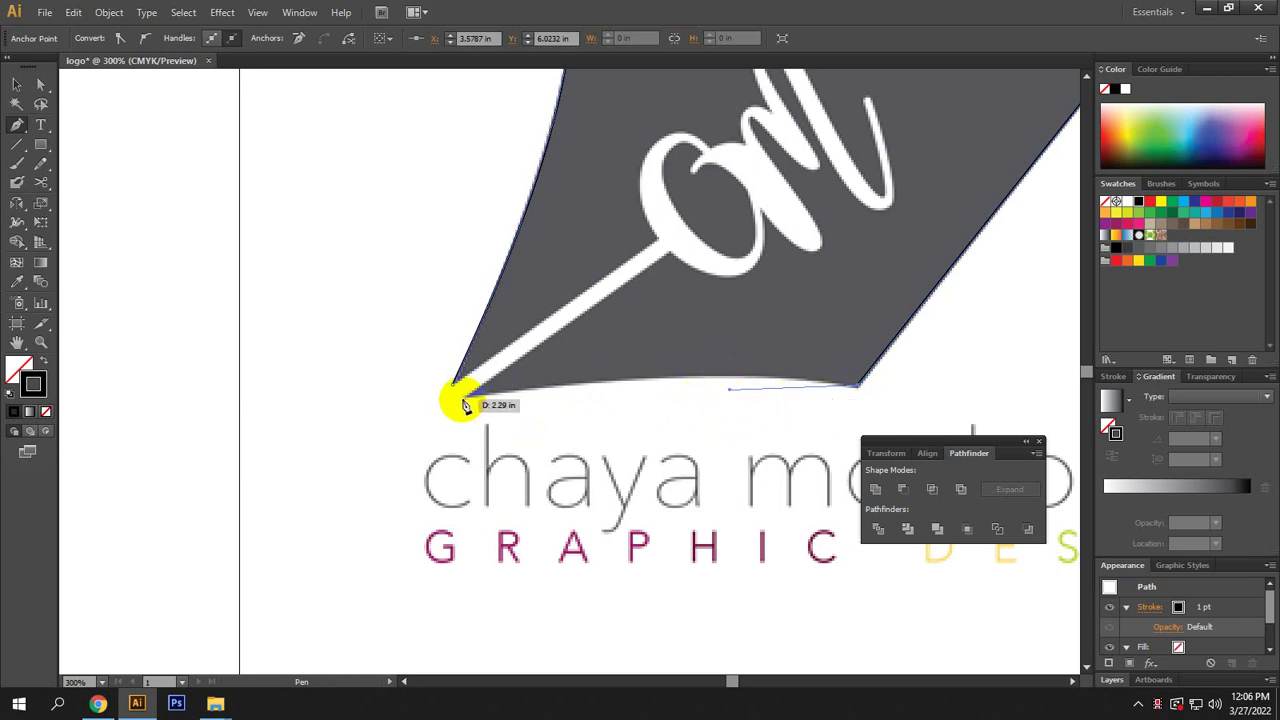
Draw a curved Pen segment to the lower point of the nib's tip and adjust both handles to match the lower edge.
drag(458, 397, 214, 434)
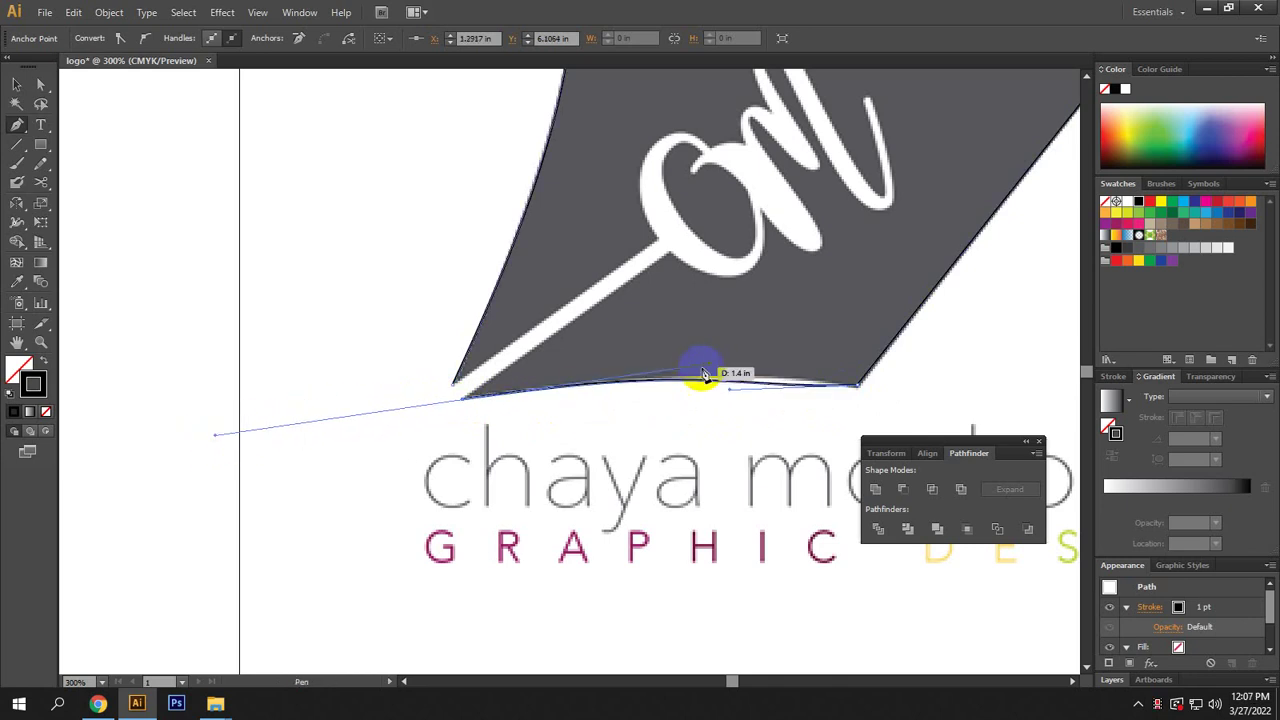
drag(686, 371, 731, 401)
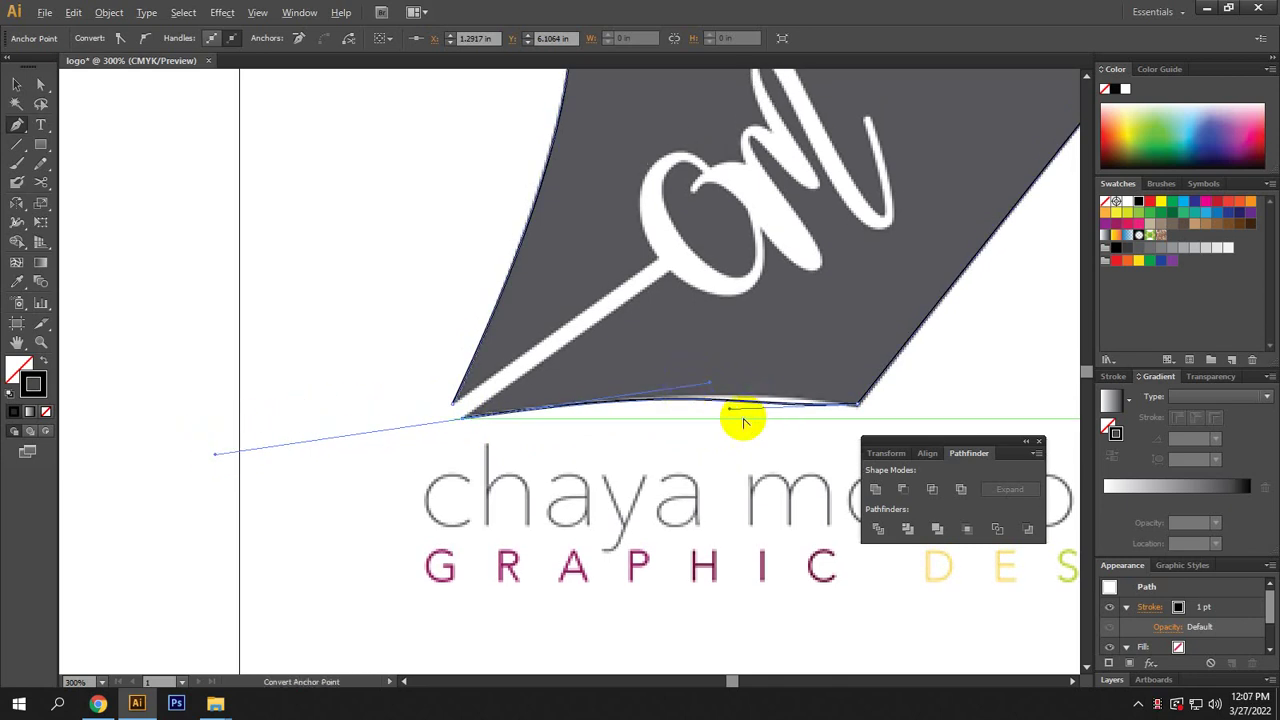
scroll(740, 410, up, 4)
scroll(733, 406, down, 2)
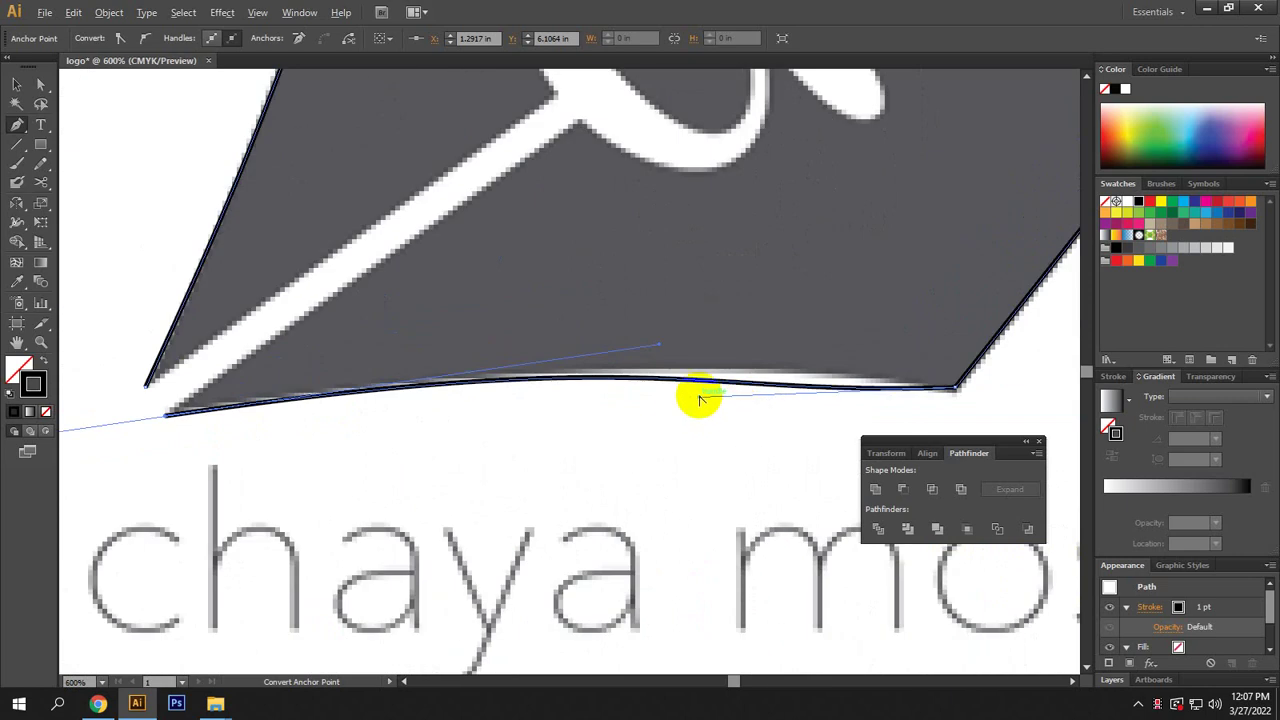
drag(701, 400, 822, 372)
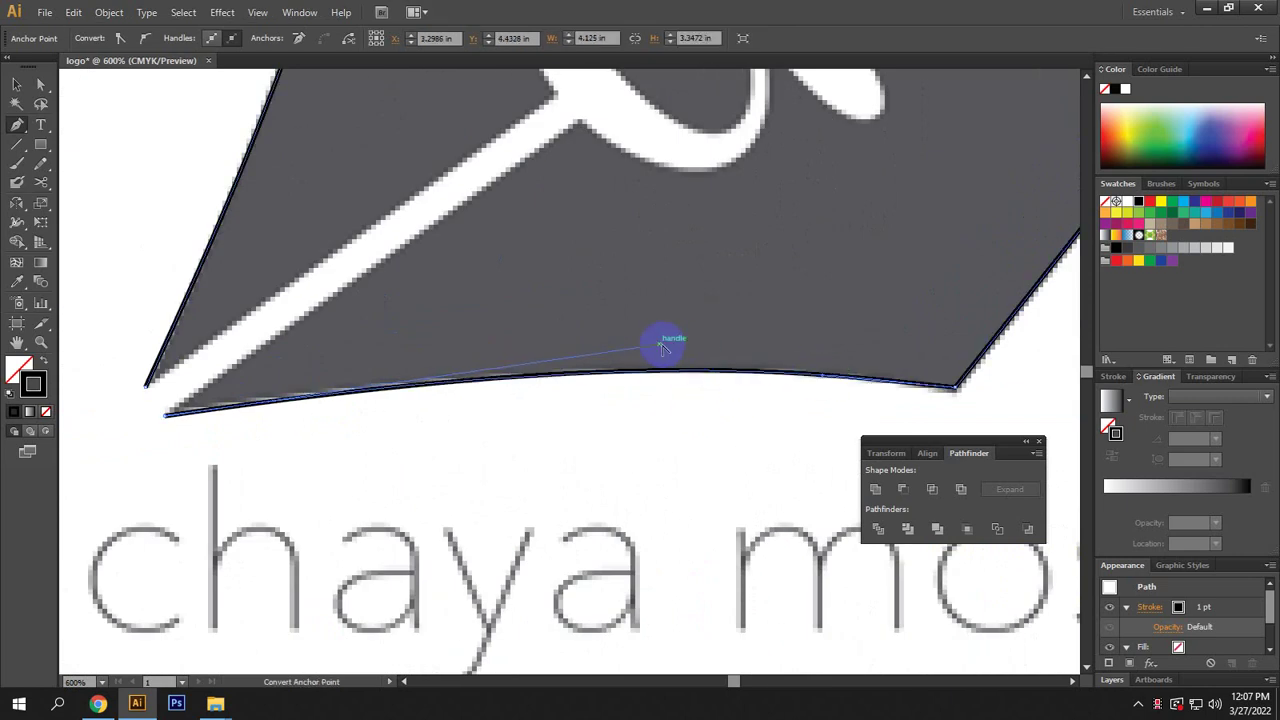
drag(636, 347, 558, 347)
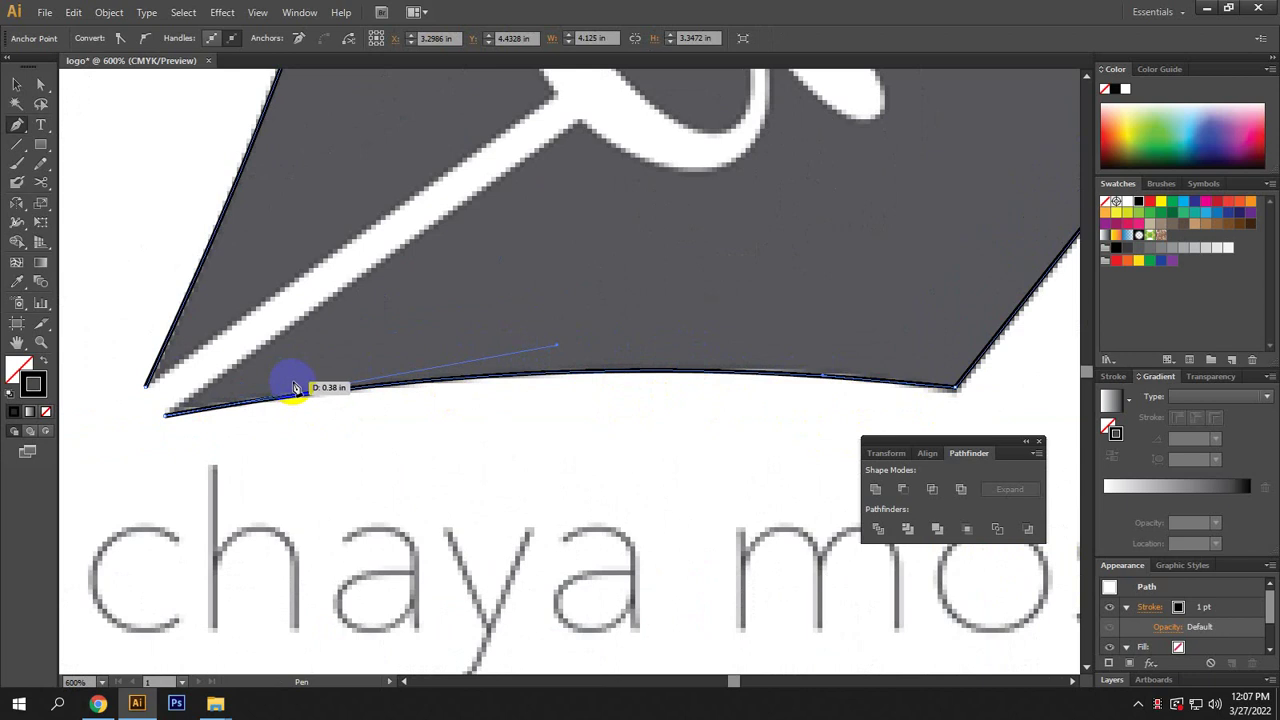
Pick up the anchor at the tip's lower point with the Pen to continue the path from it as a corner.
scroll(828, 371, down, 2)
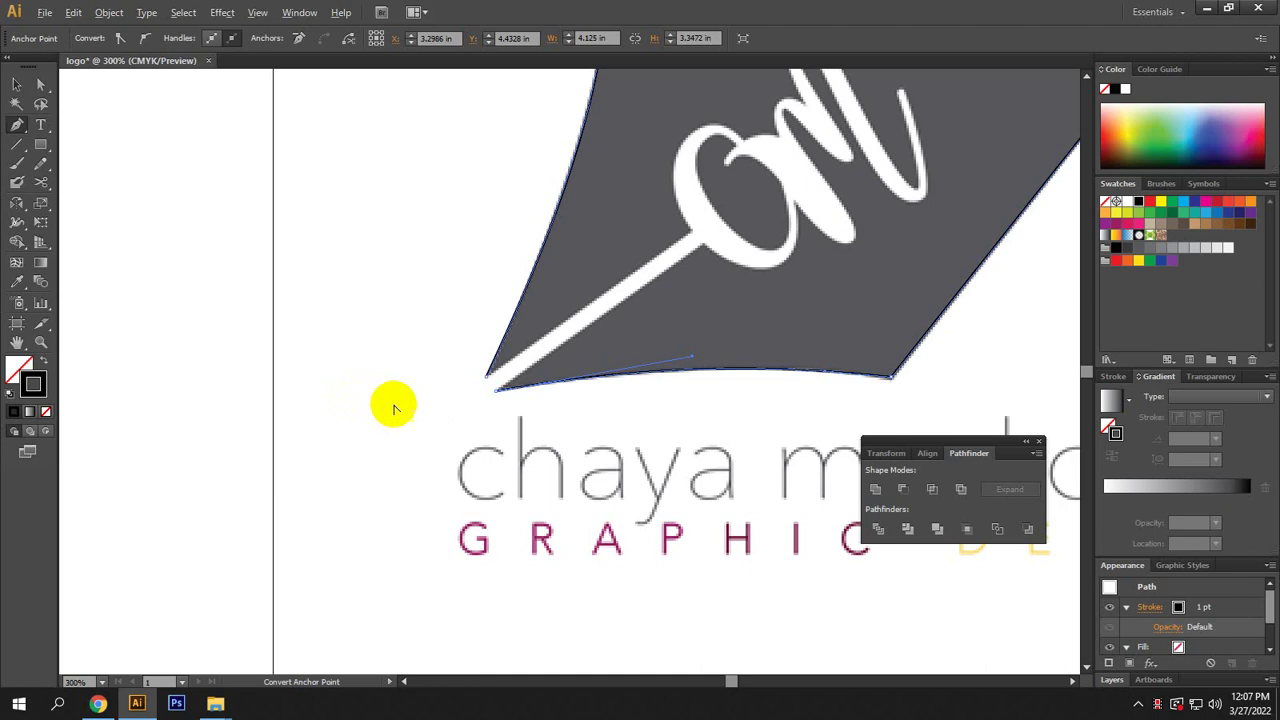
scroll(400, 410, up, 3)
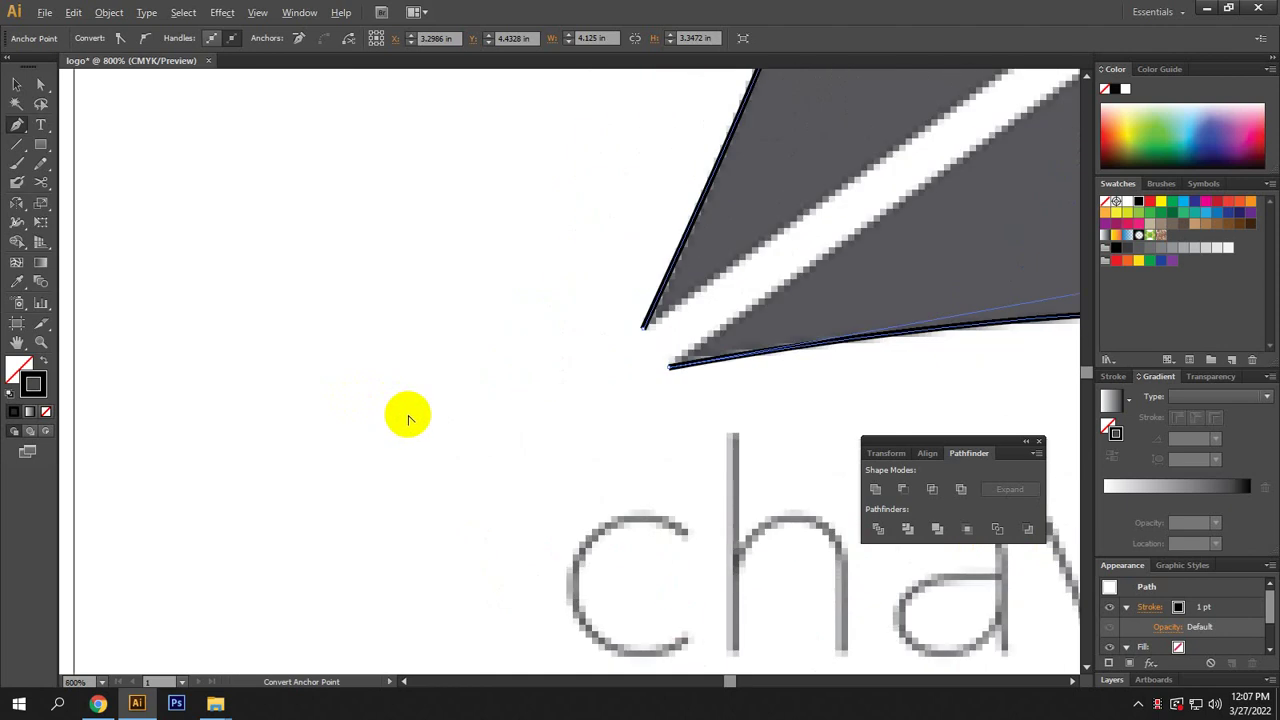
click(672, 372)
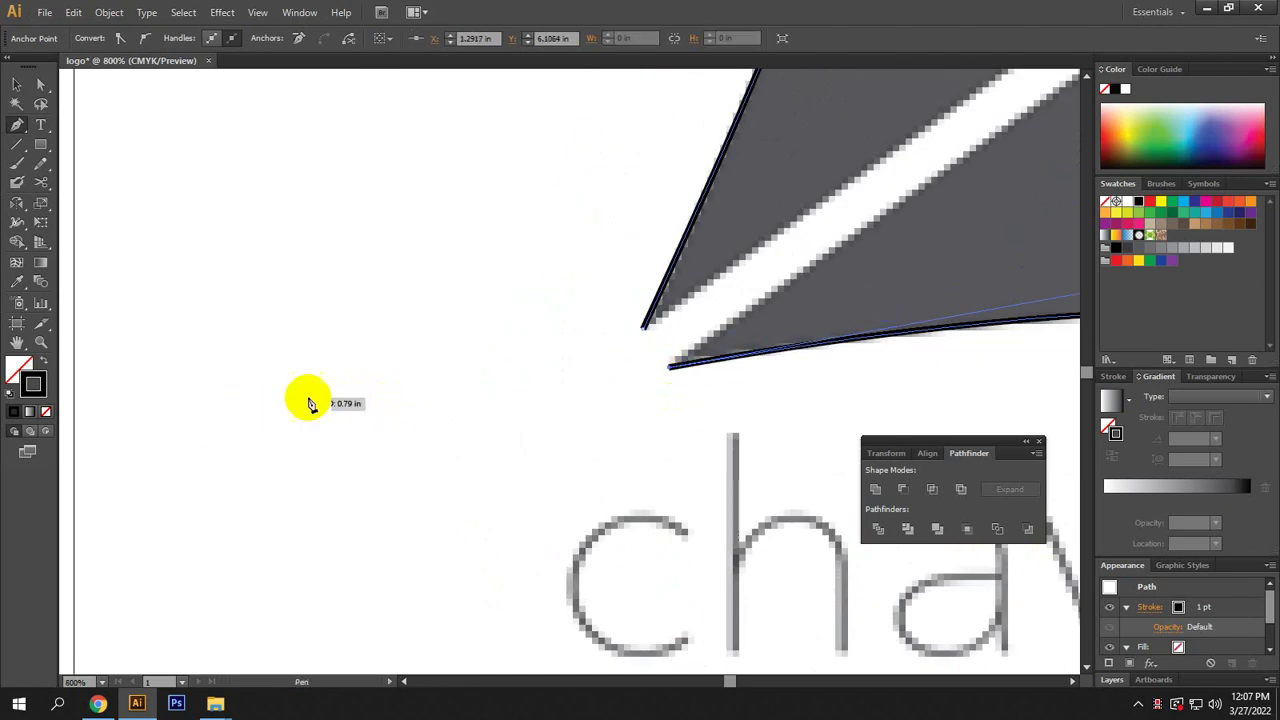
scroll(421, 370, down, 3)
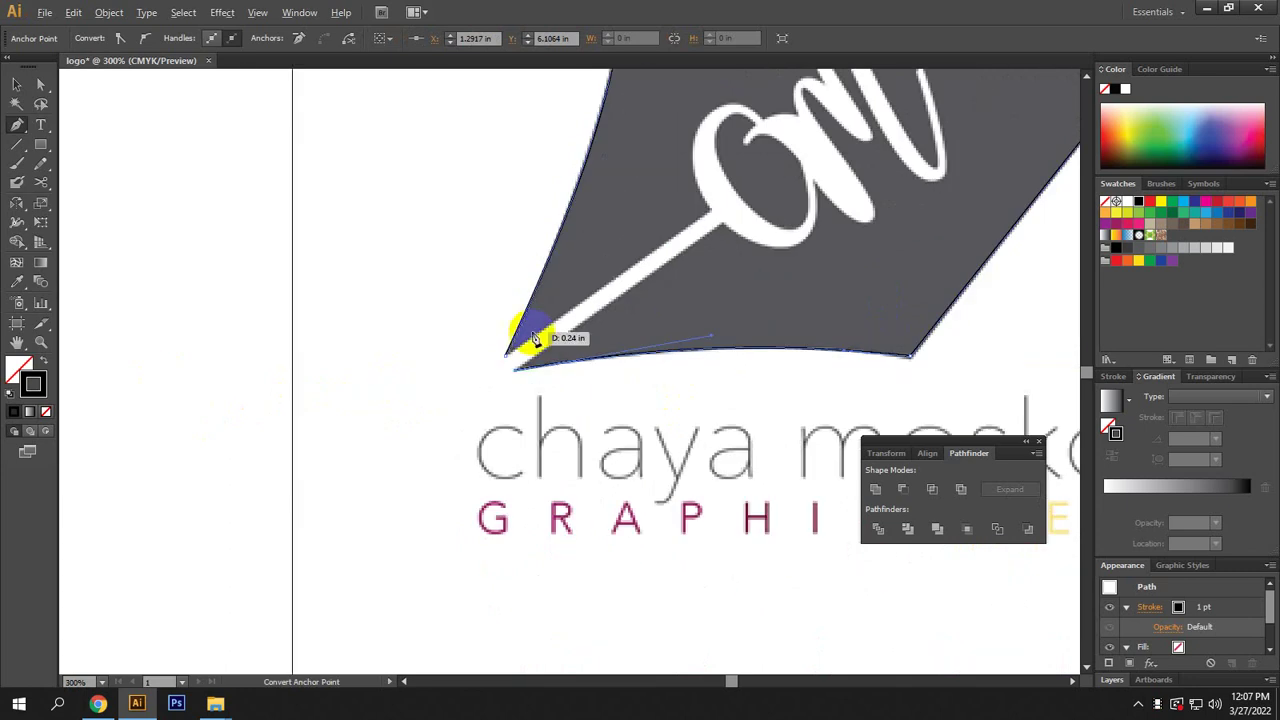
Try straight segments from the tip to the slit's inner end and to the monogram's left edge, and undo both.
click(726, 226)
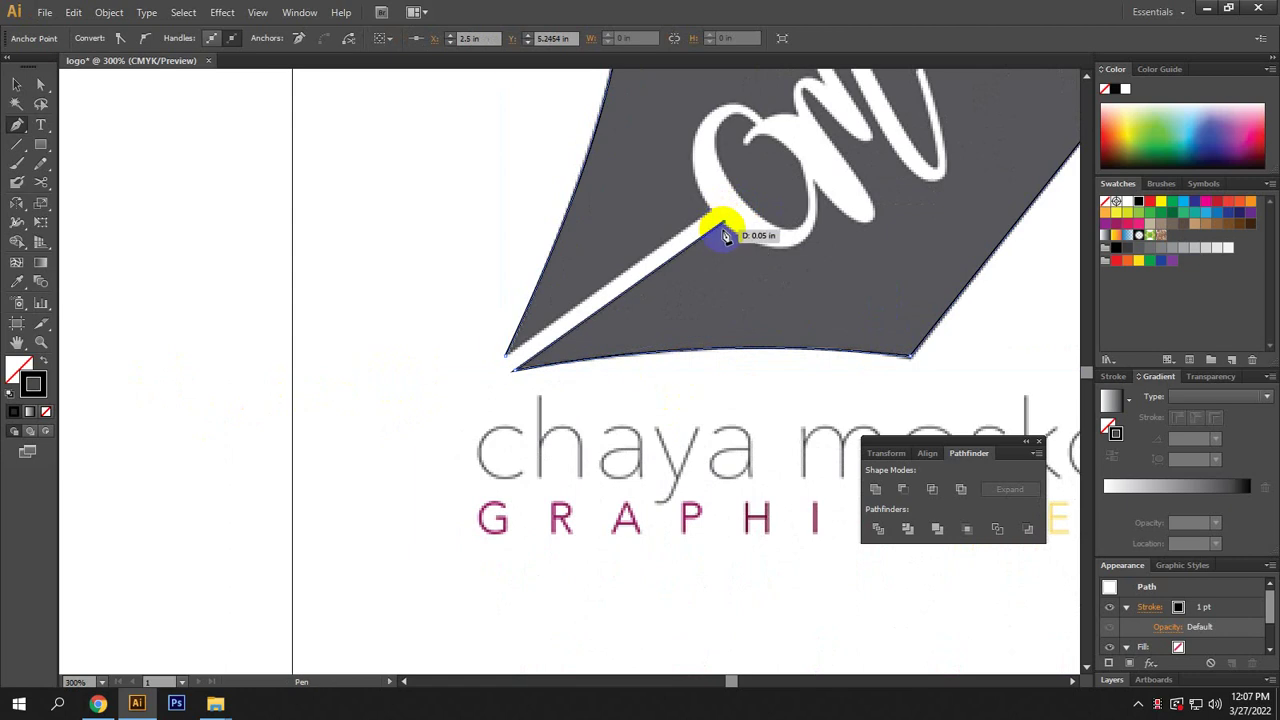
key(ctrl+z)
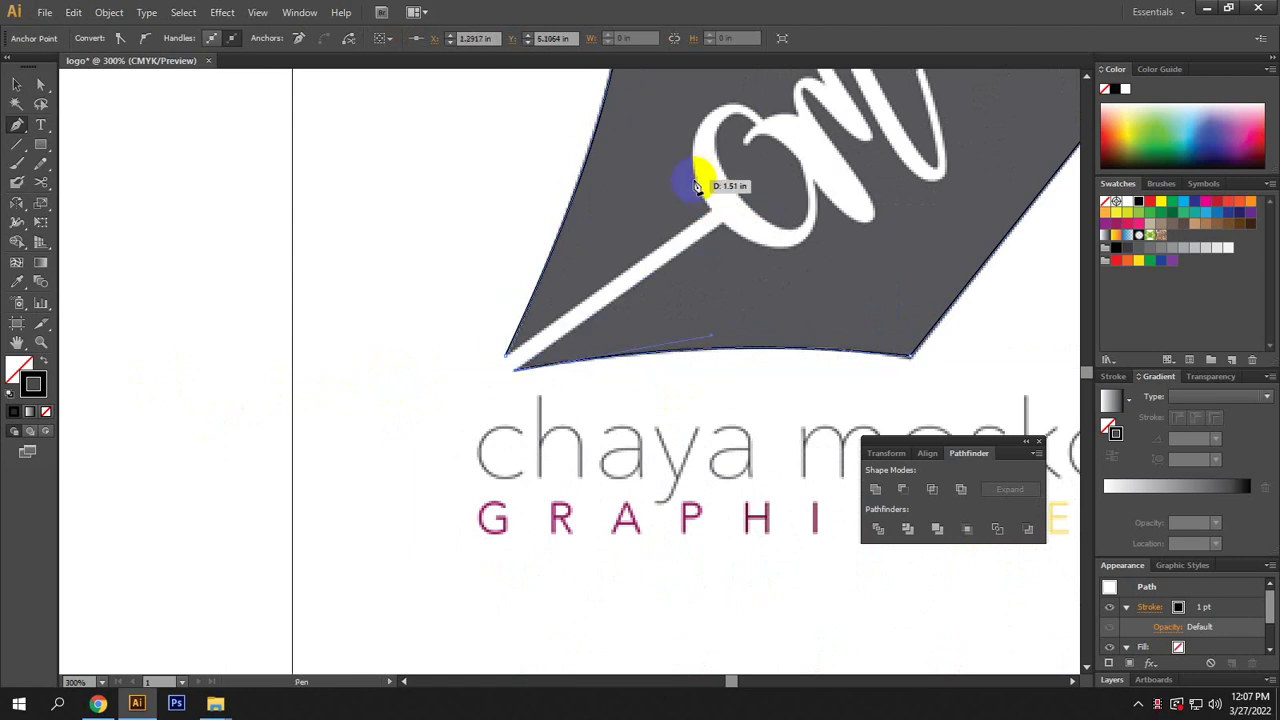
click(697, 186)
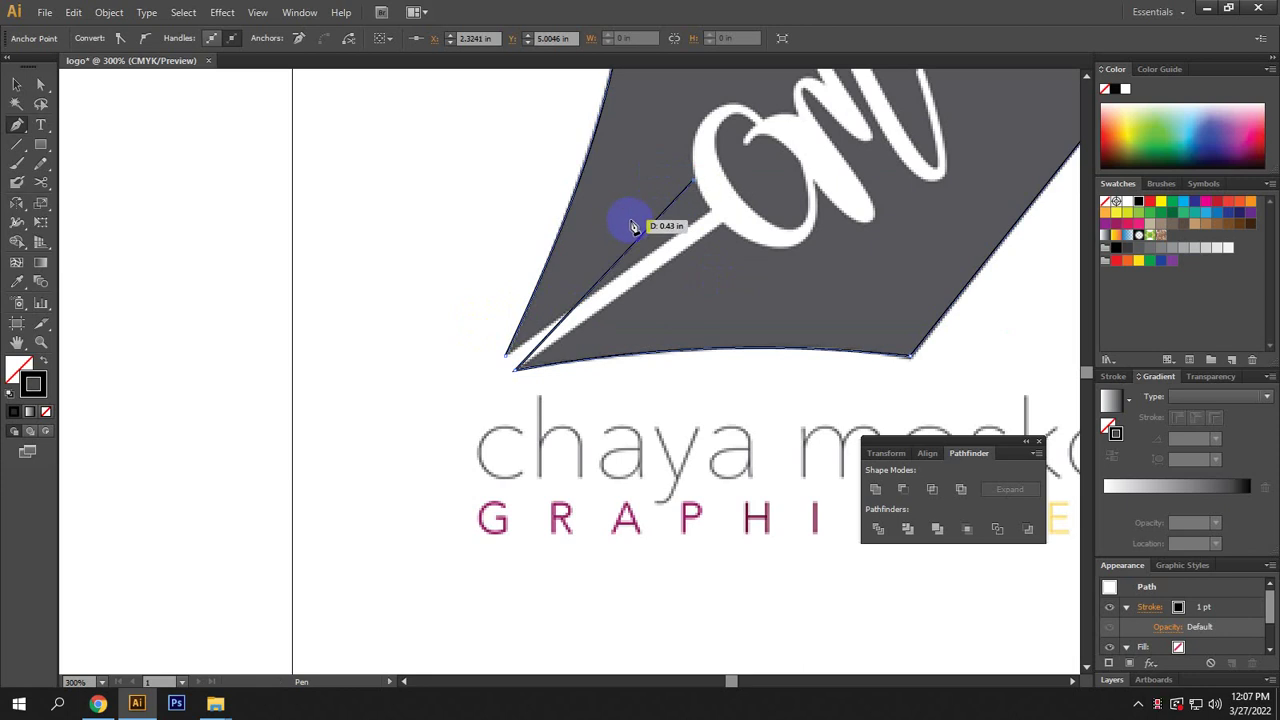
key(ctrl)
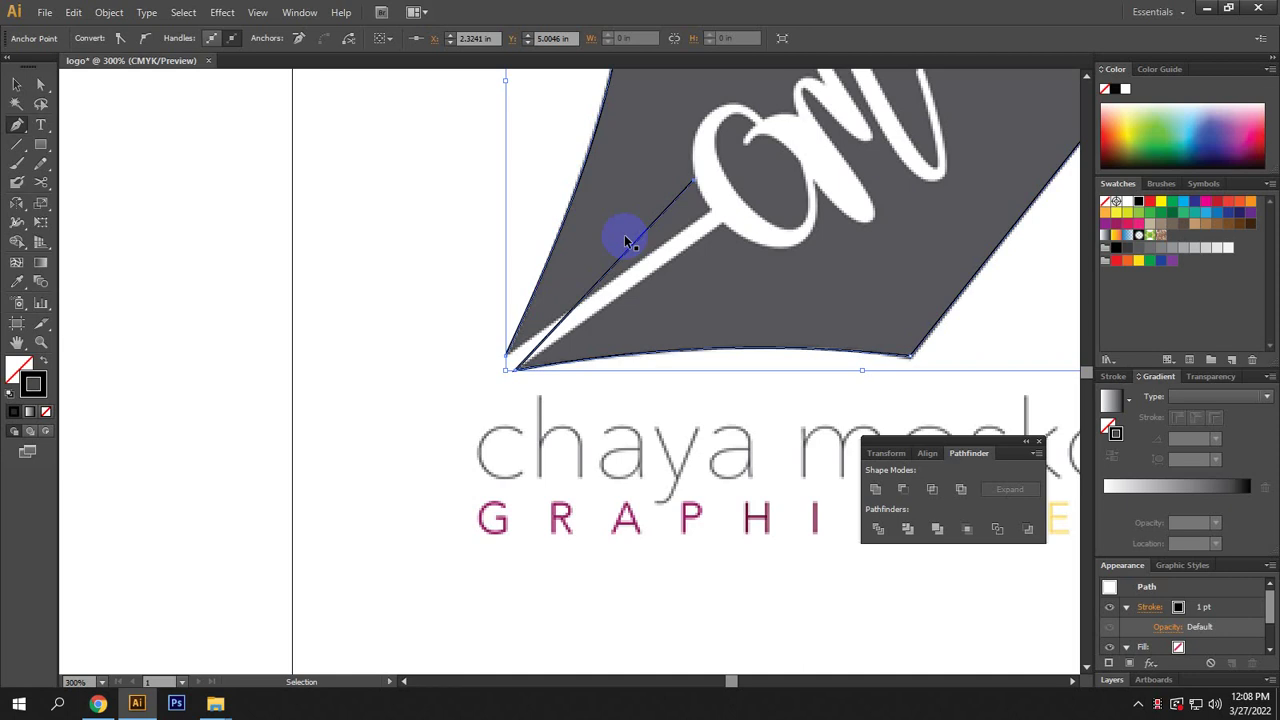
click(703, 165)
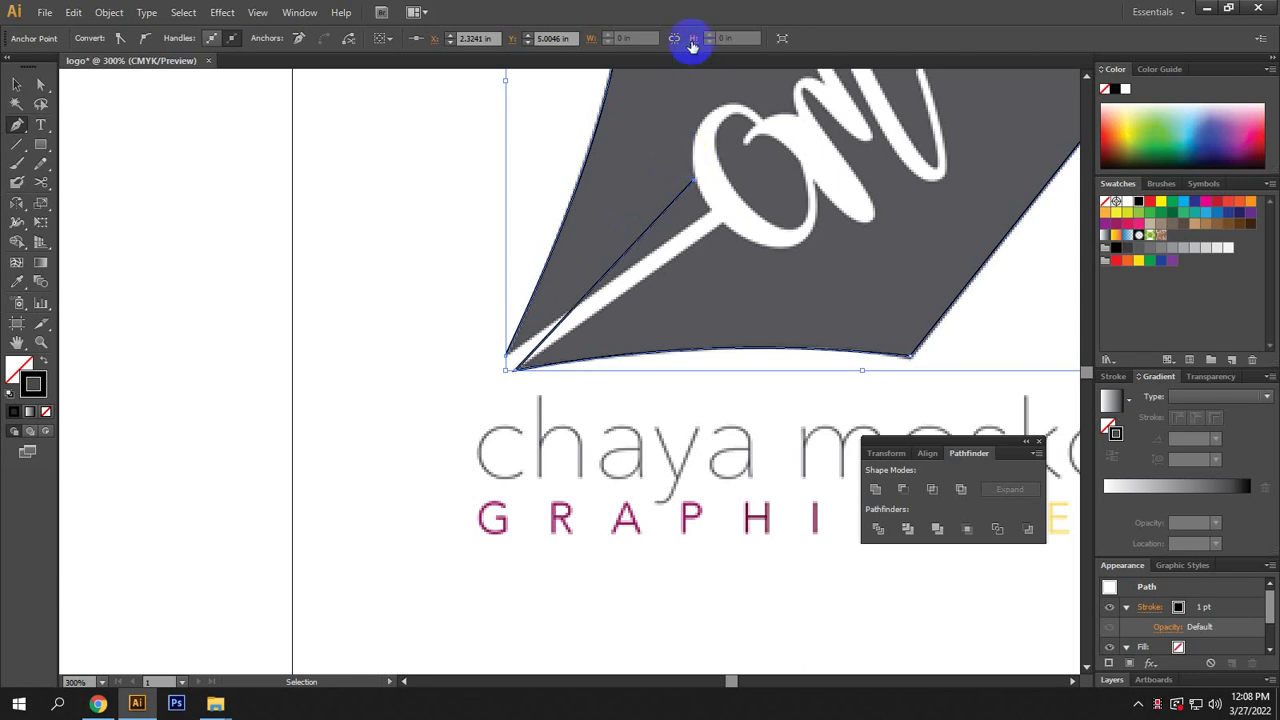
key(ctrl+z)
Trace the white slit with straight Pen segments along its lower side, across its inner end and back to the tip, closing the nib path.
drag(766, 132, 726, 232)
drag(716, 216, 714, 200)
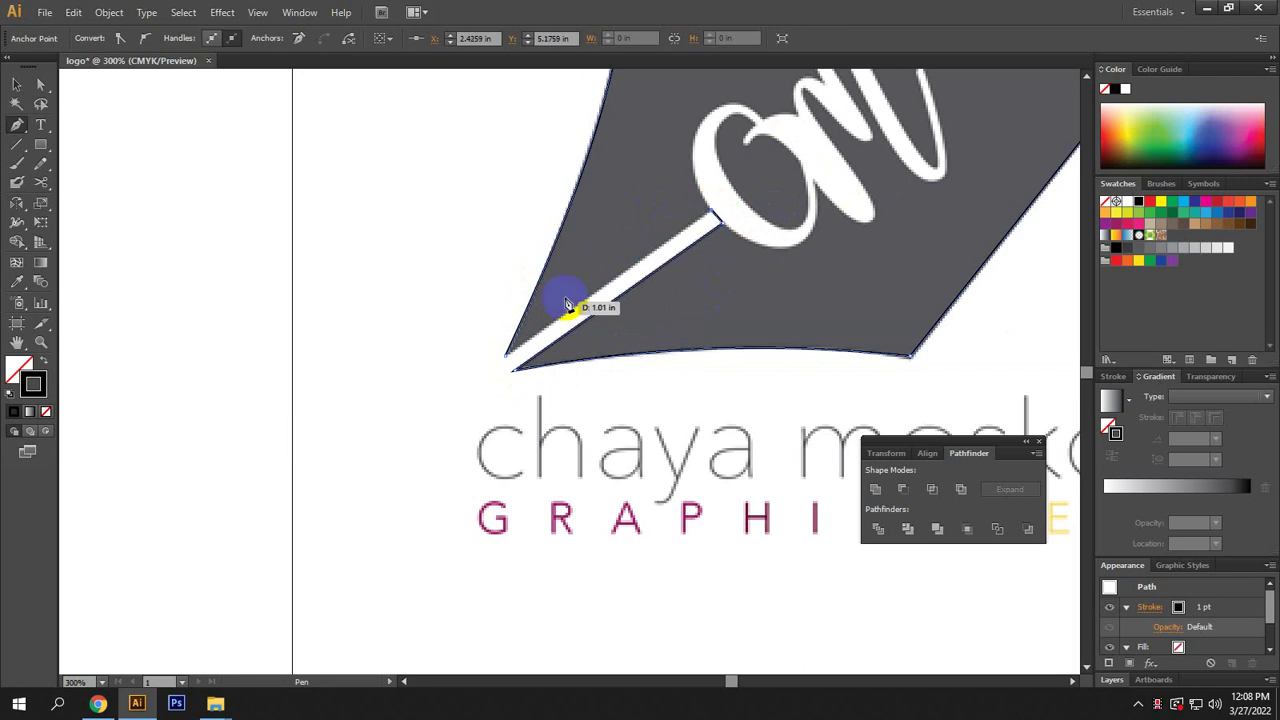
drag(506, 358, 508, 360)
click(782, 358)
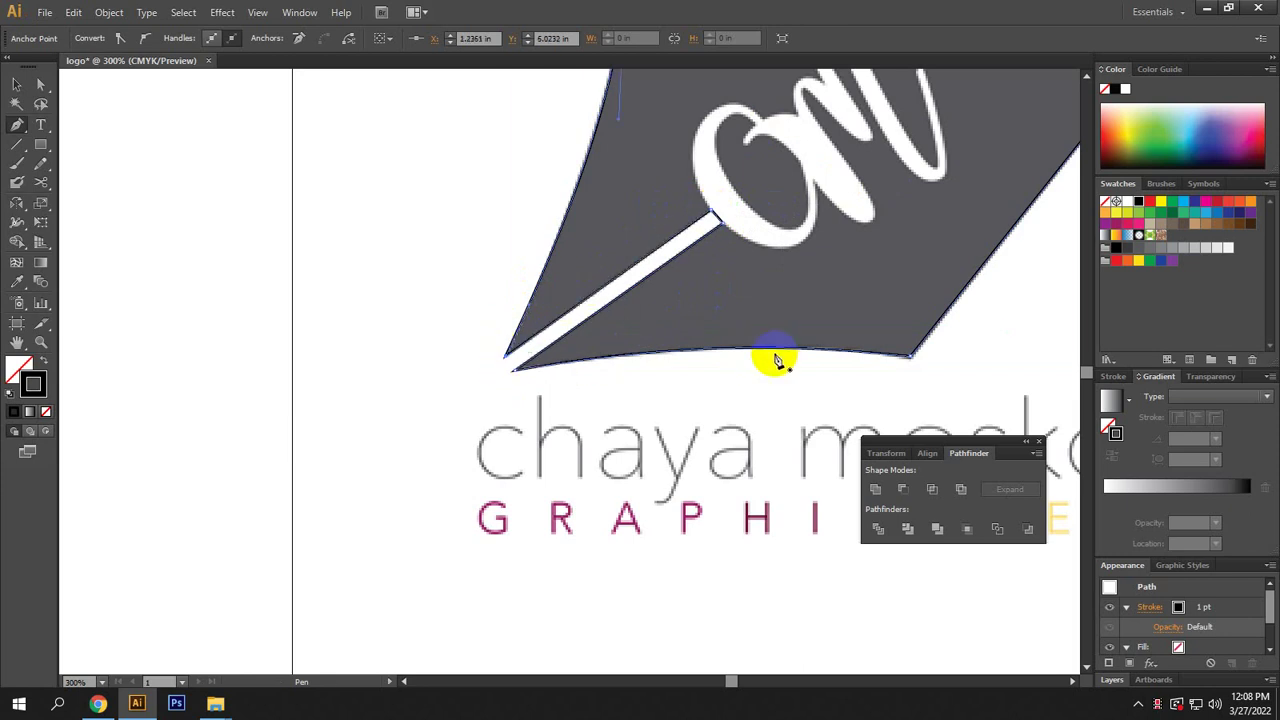
drag(508, 358, 546, 356)
Select the traced nib outline and move it off the reference image onto the empty canvas beside the artboard.
key(ctrl+1)
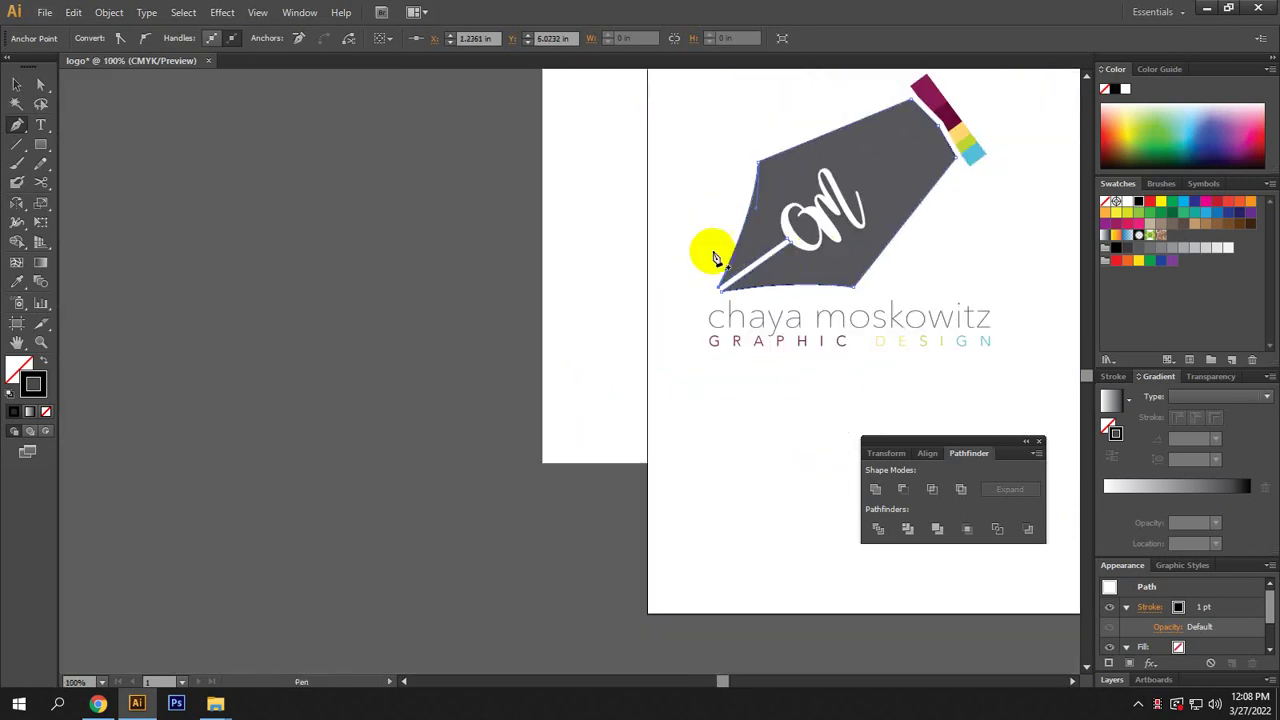
click(17, 84)
click(813, 286)
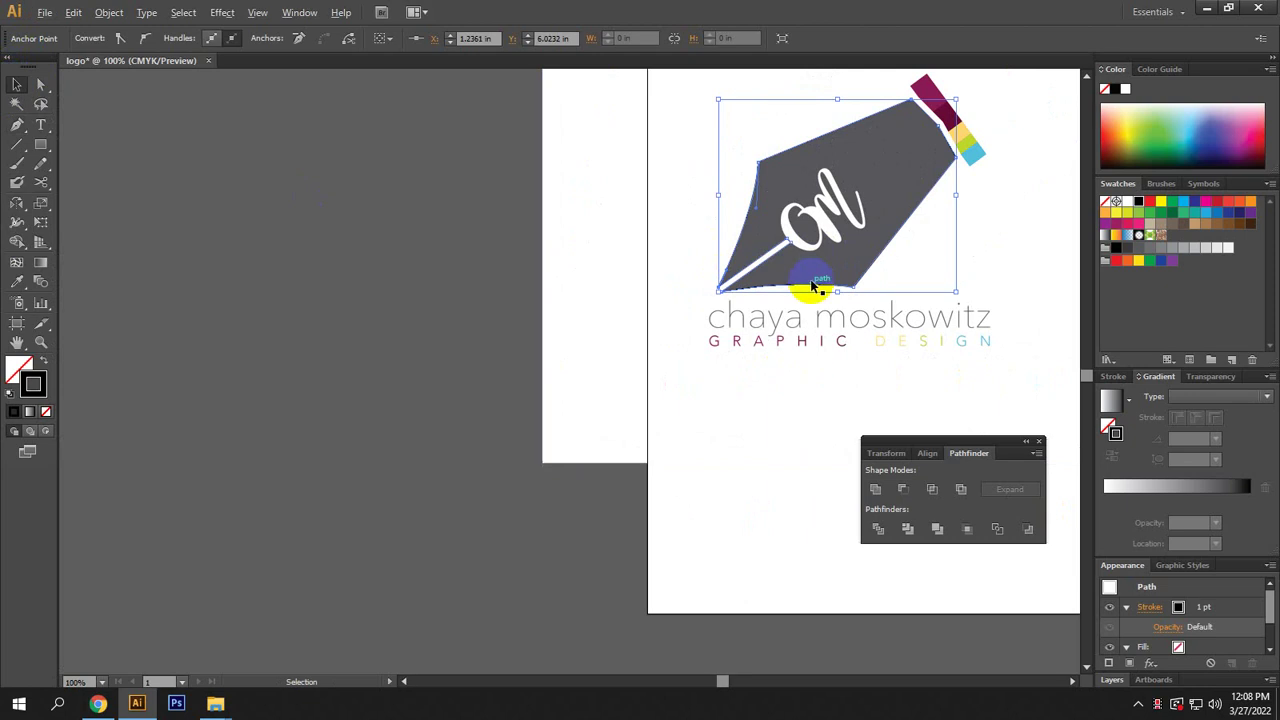
drag(813, 288, 371, 357)
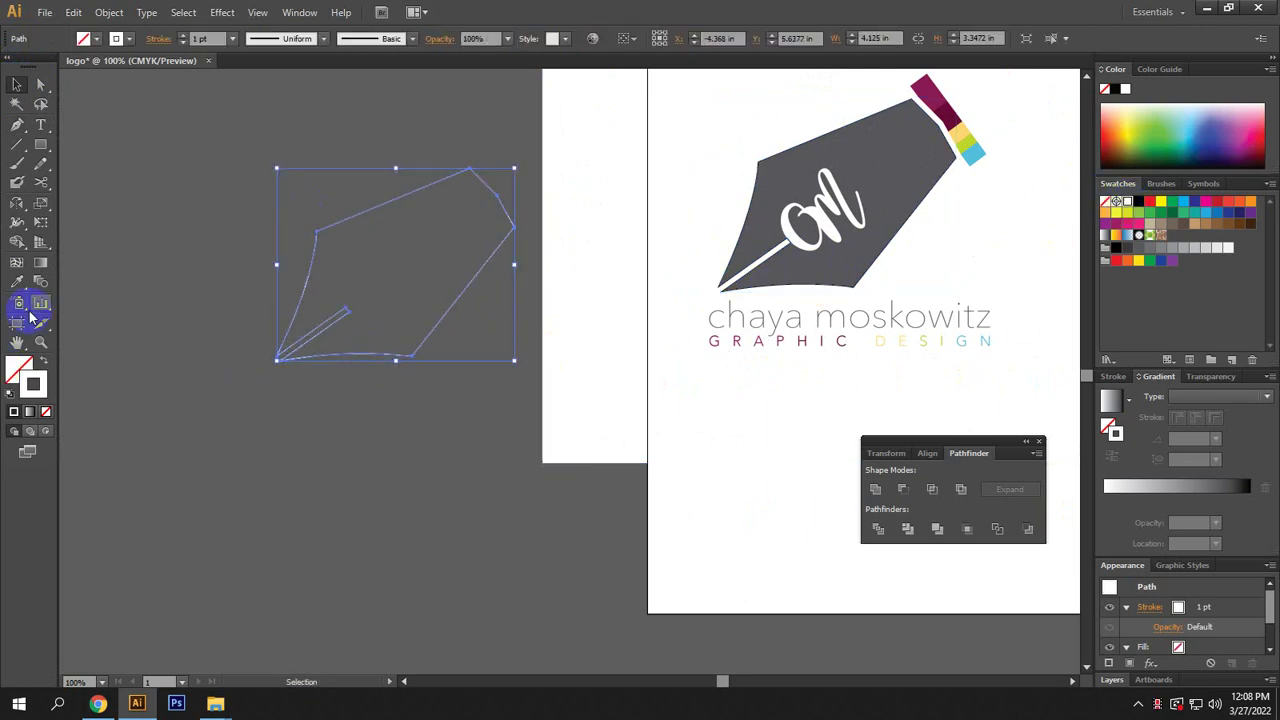
Give the moved nib shape a white fill with no stroke, and deselect it.
click(44, 362)
click(346, 497)
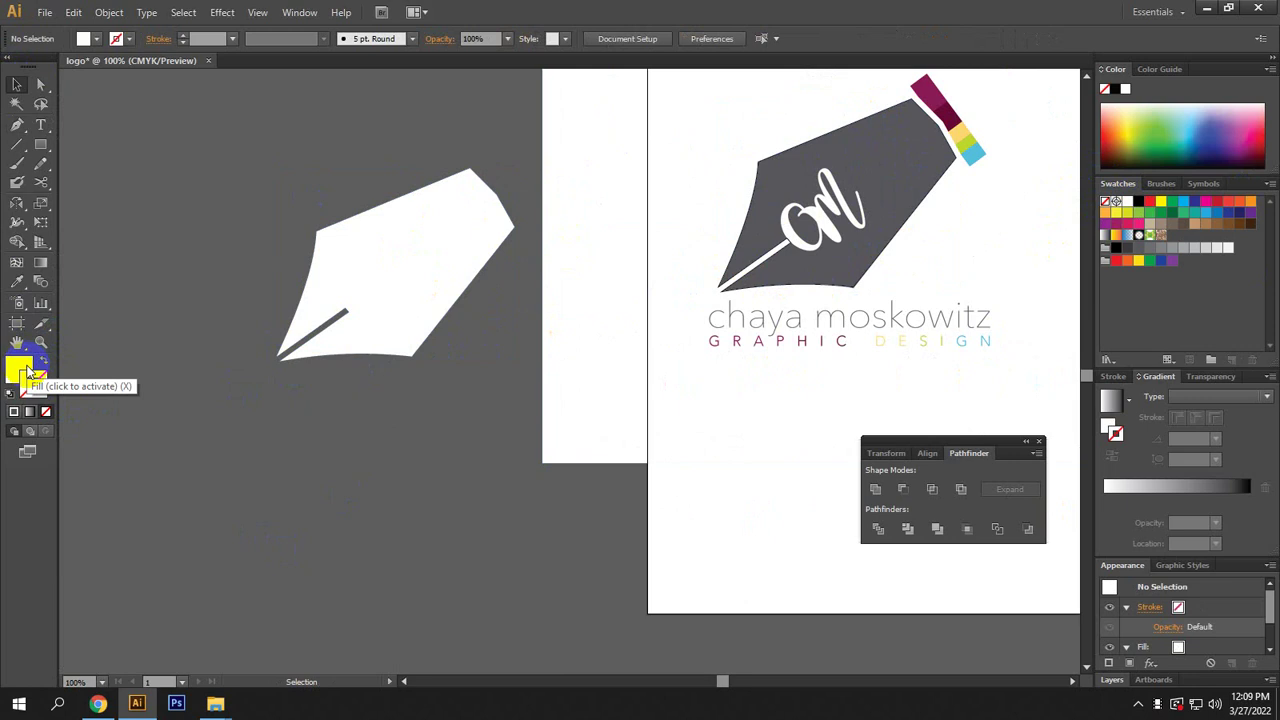
key(x)
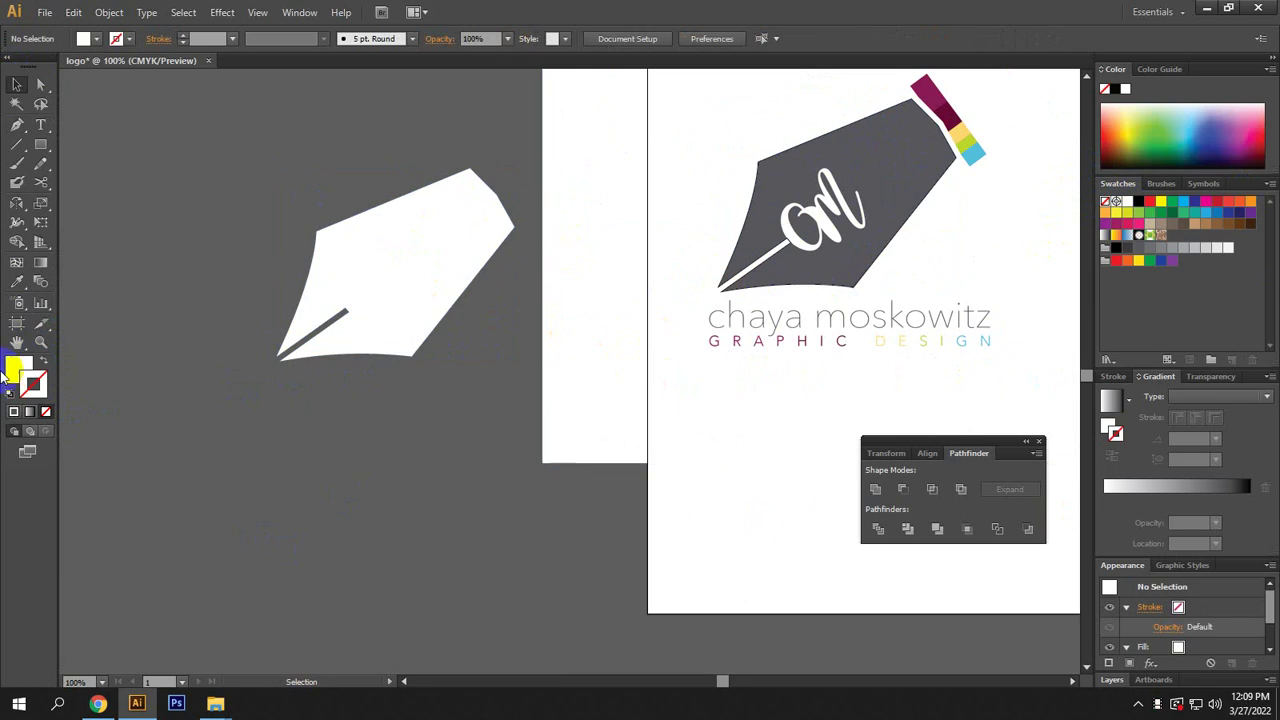
click(42, 366)
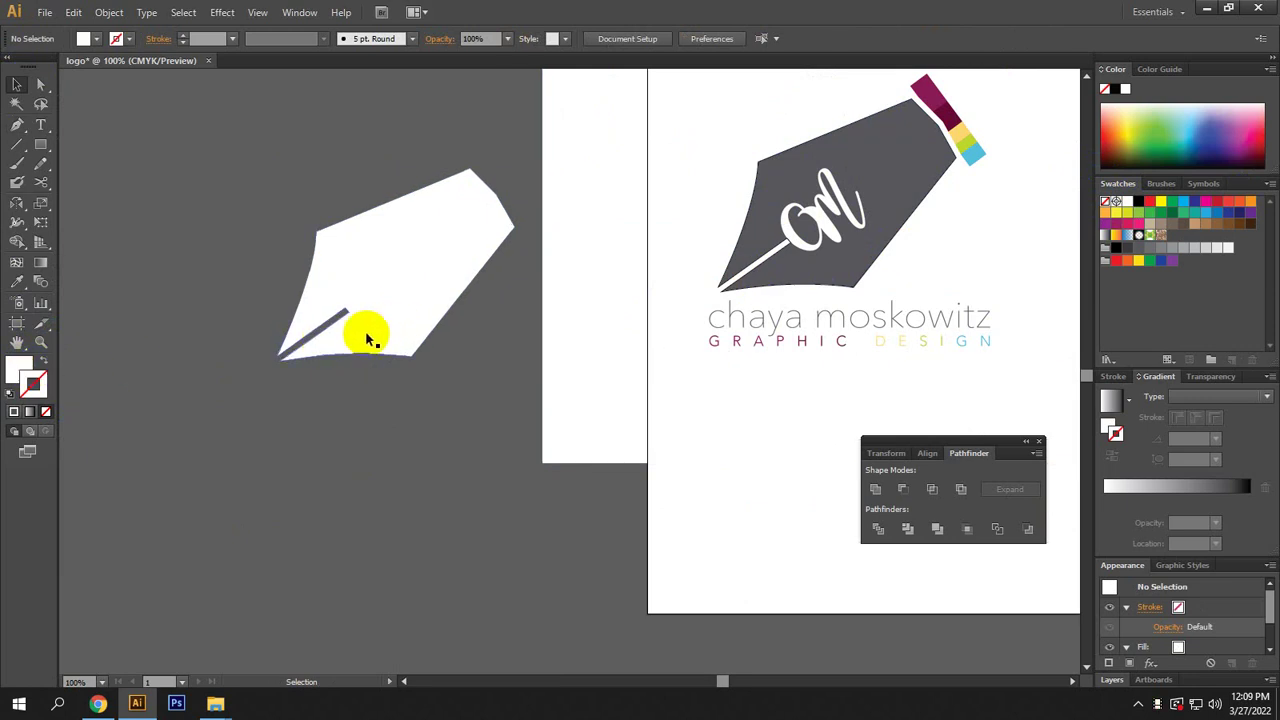
click(15, 379)
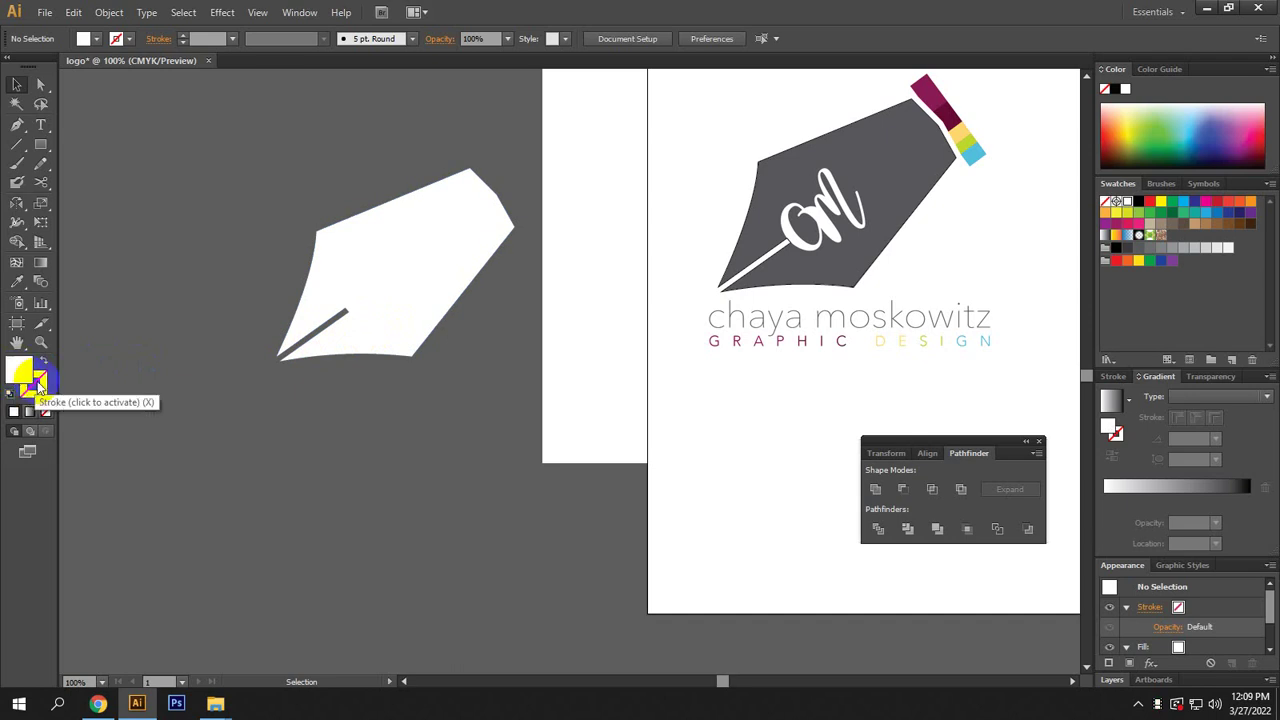
click(14, 385)
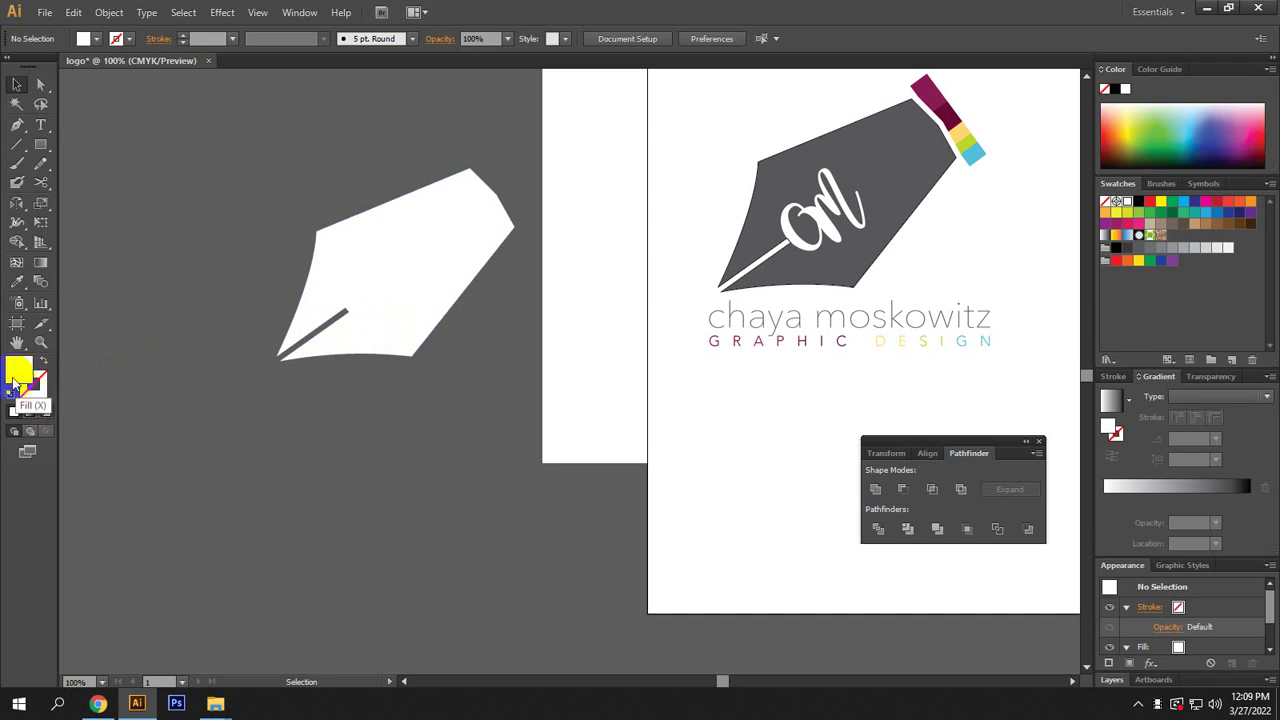
click(34, 389)
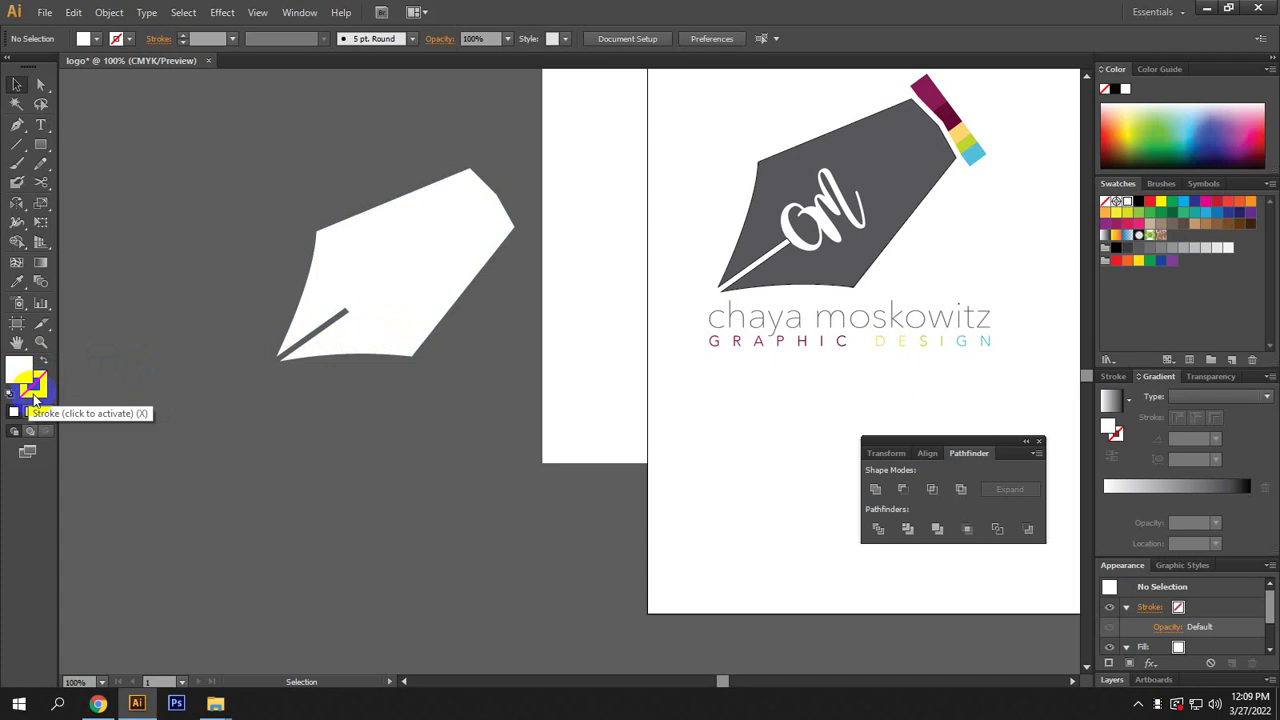
click(10, 373)
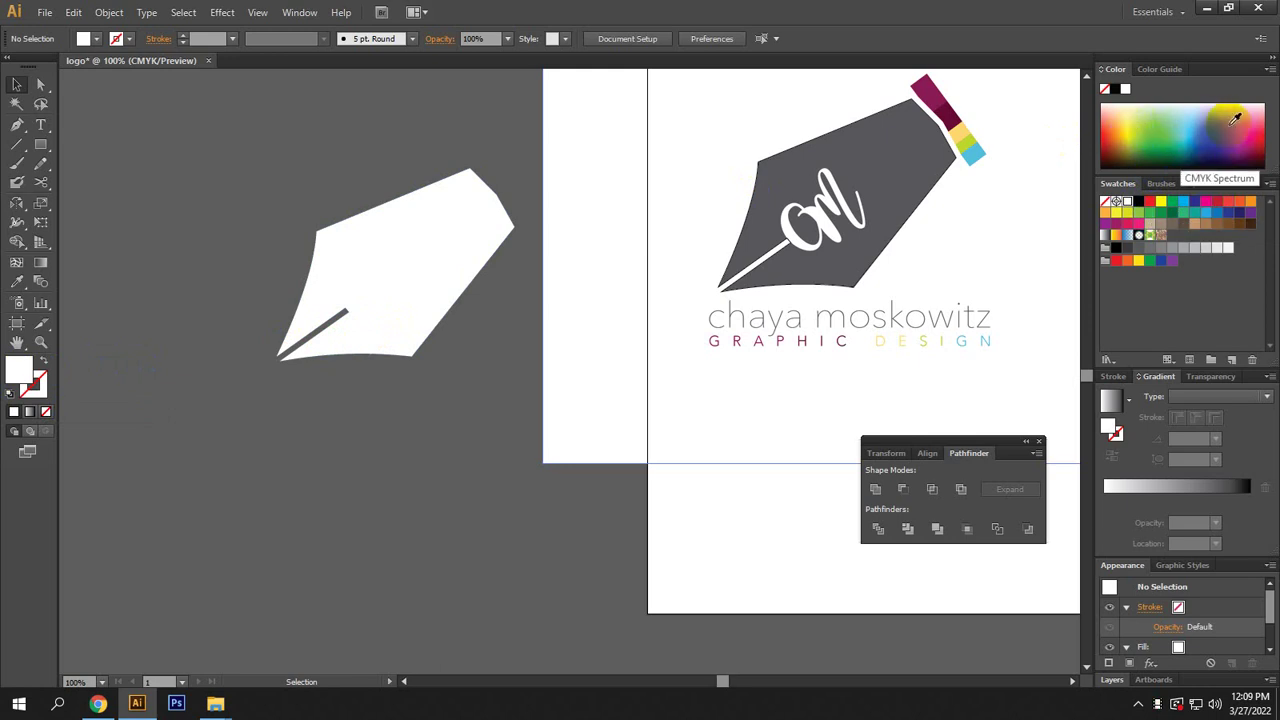
Select the traced nib shape and try several blue and green fill colors on it.
click(1153, 146)
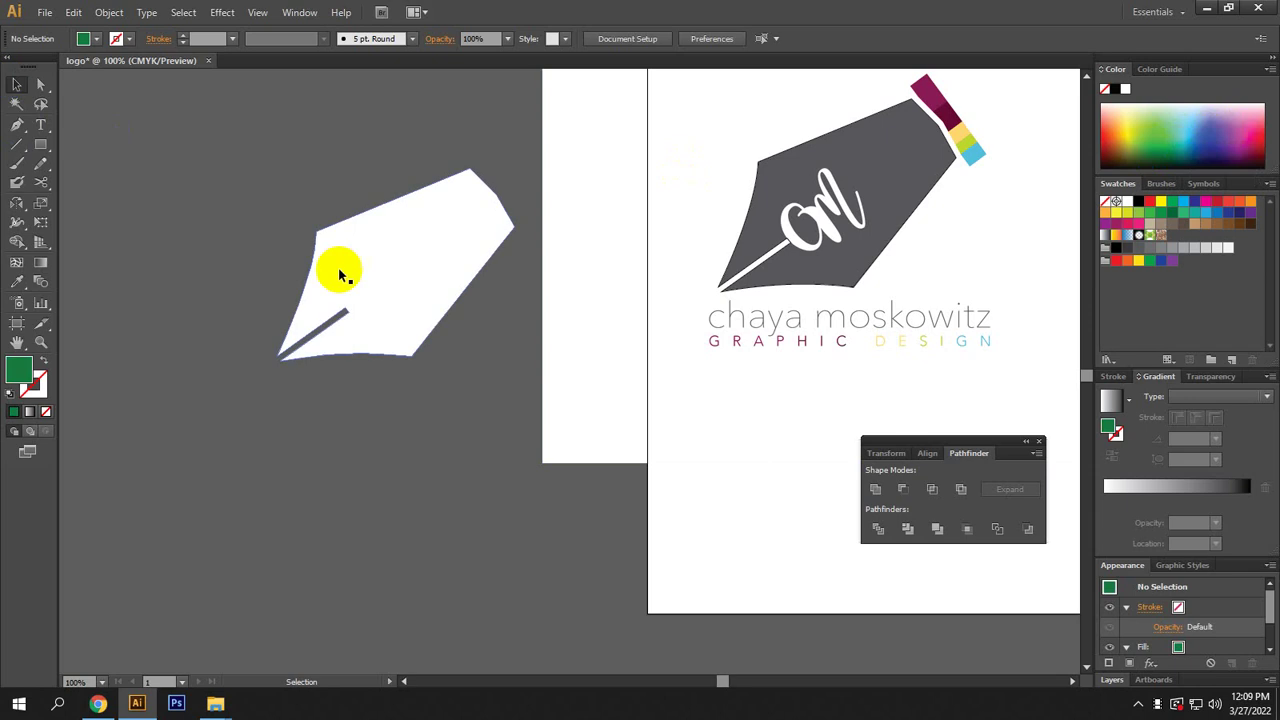
click(402, 281)
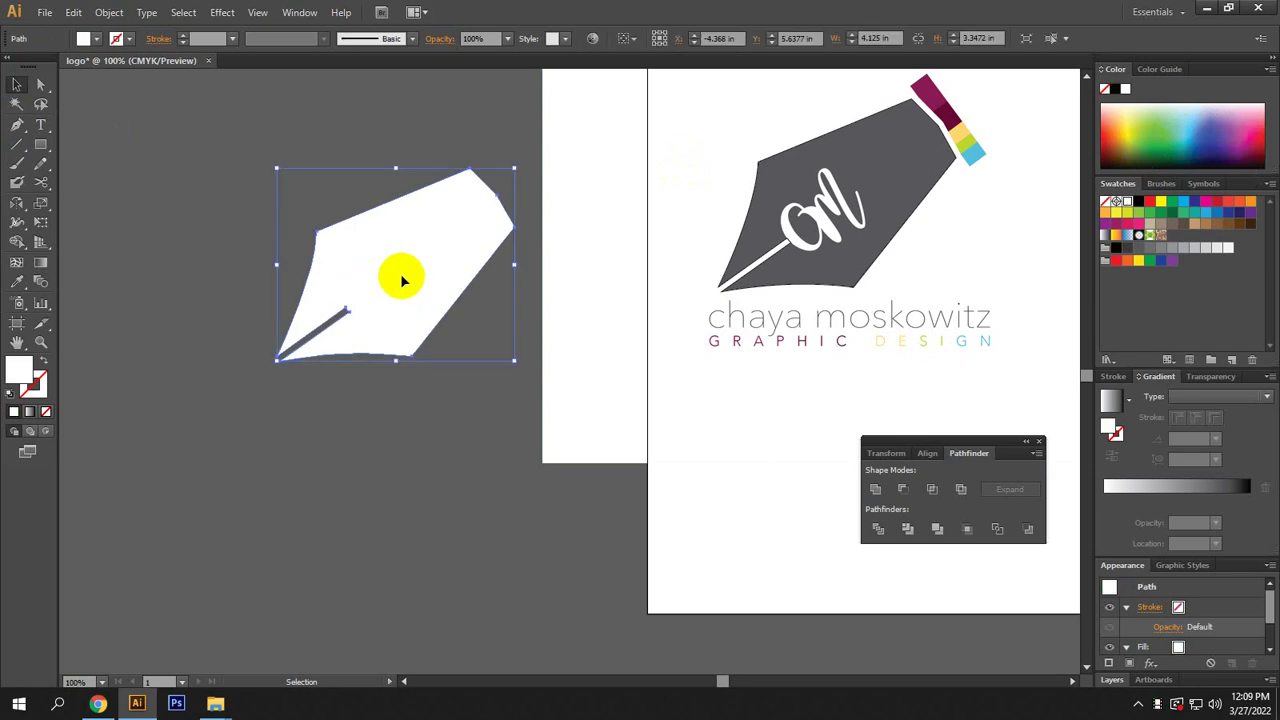
click(18, 371)
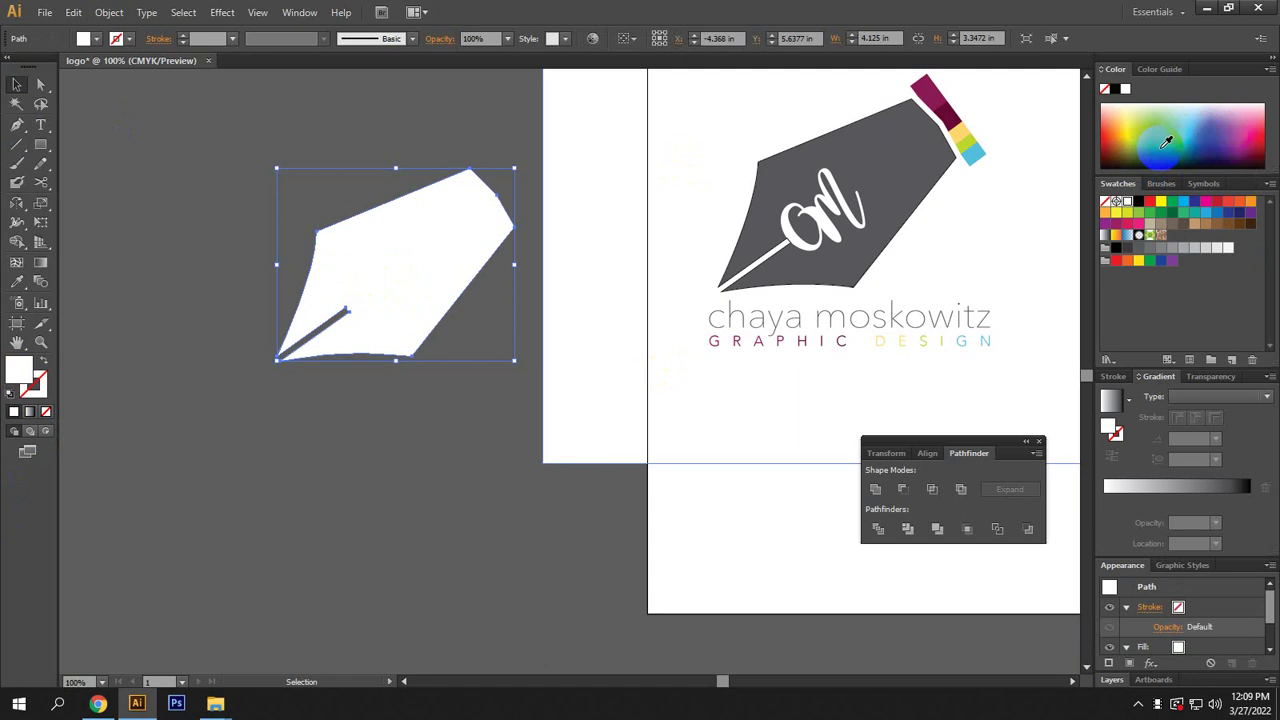
drag(1166, 143, 1210, 135)
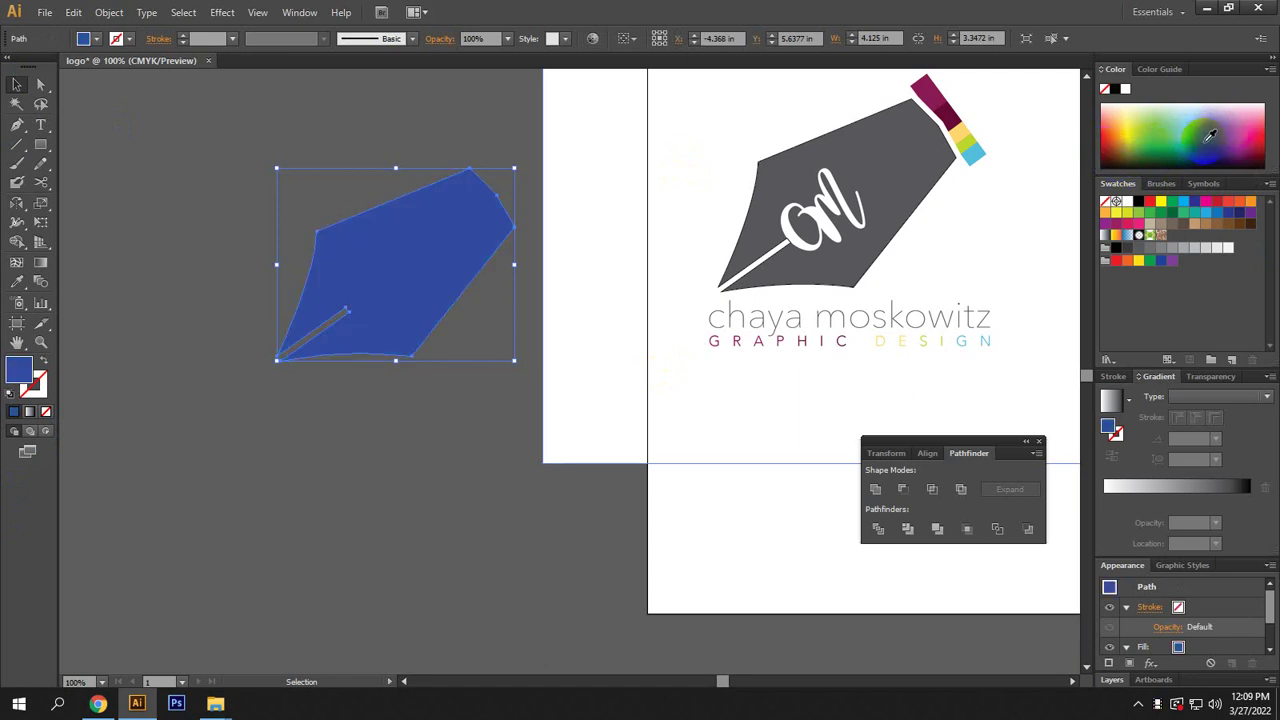
click(1177, 210)
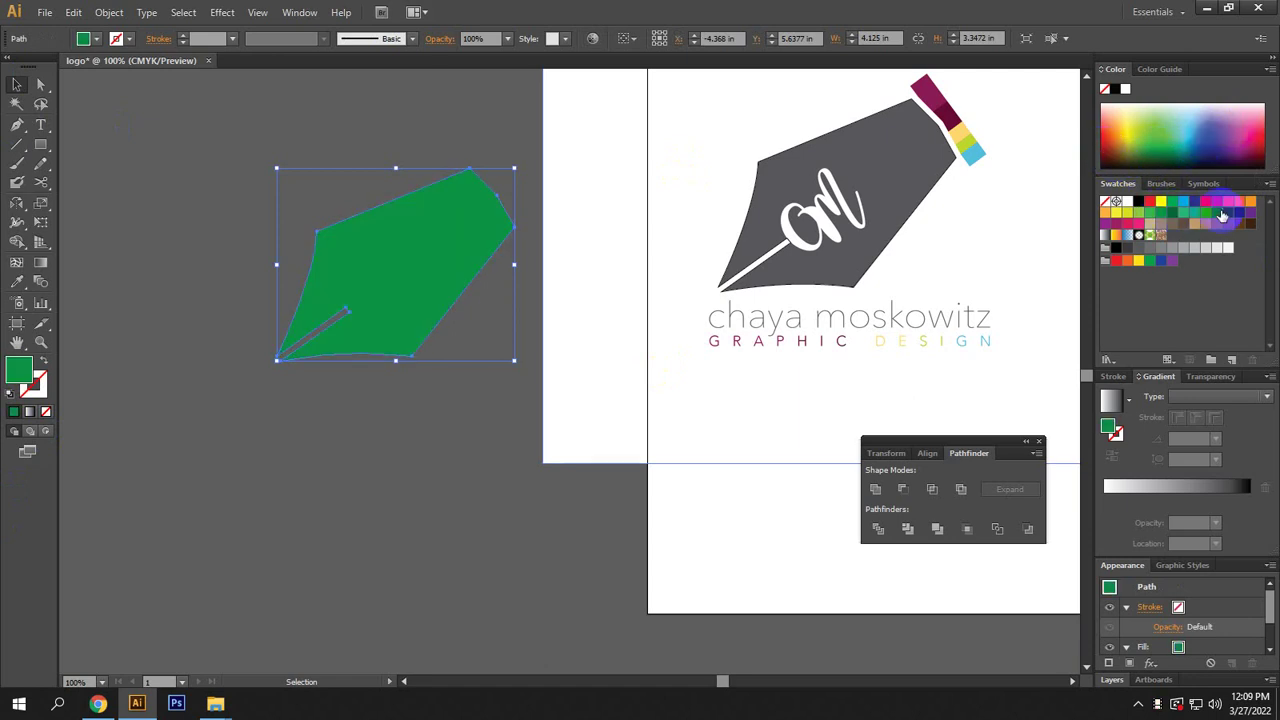
click(1218, 213)
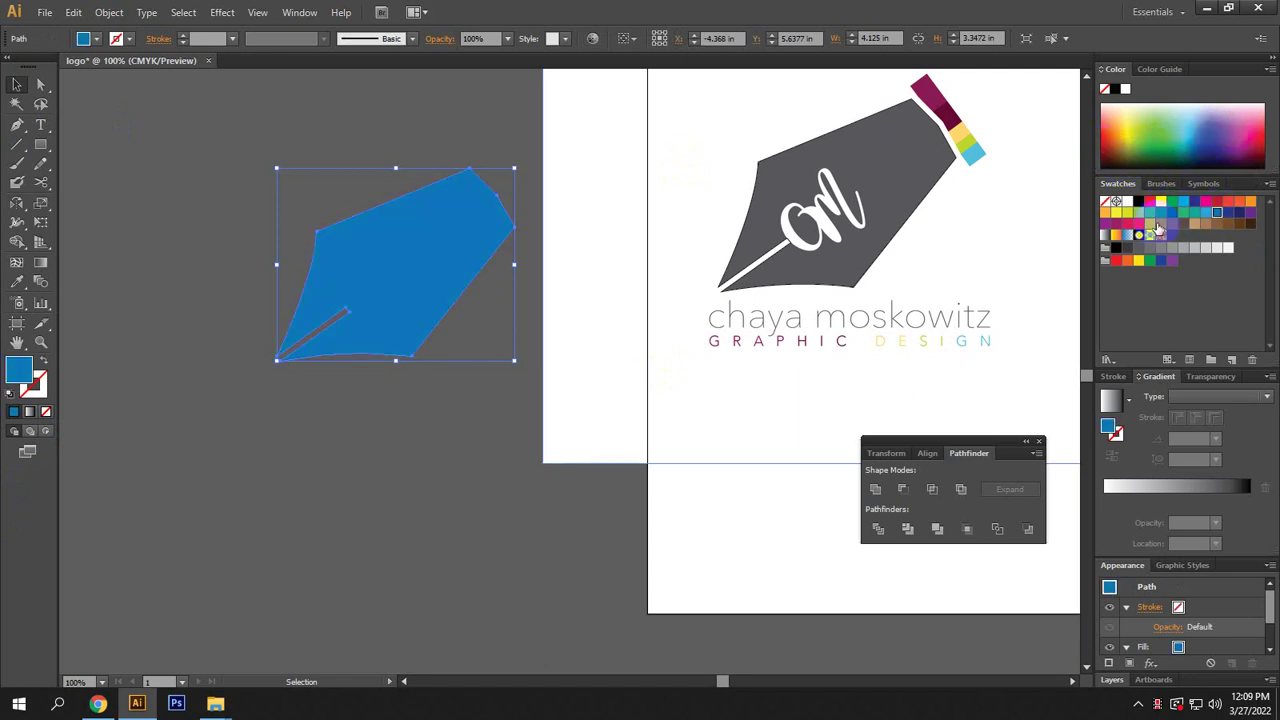
Set the nib shape's fill to bright red FF1908 with the Color Picker.
double_click(23, 375)
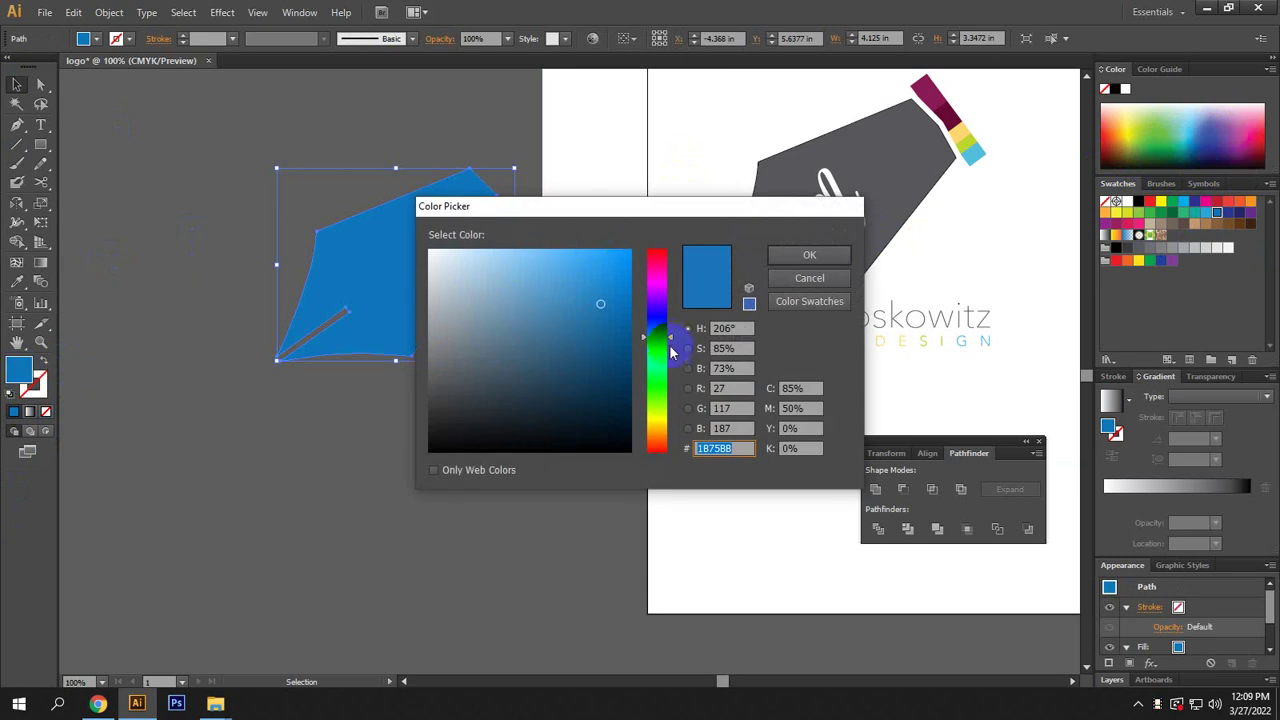
drag(670, 352, 660, 436)
drag(618, 282, 627, 249)
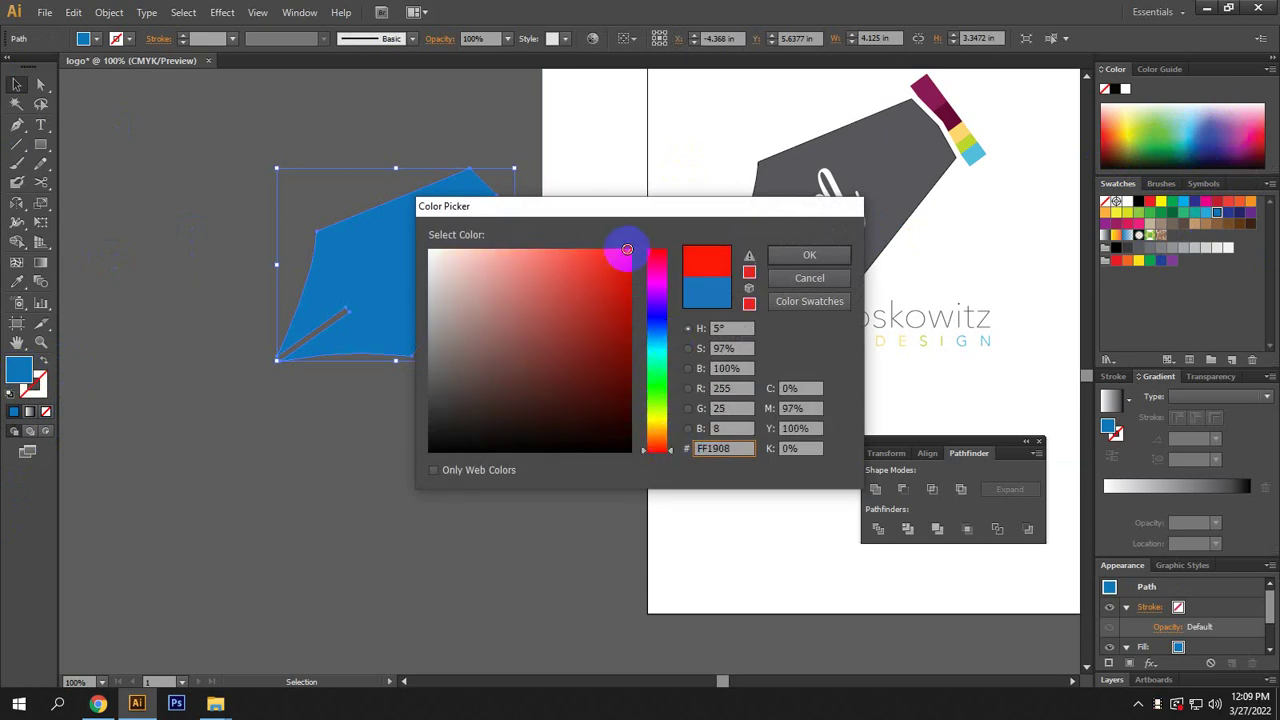
click(800, 255)
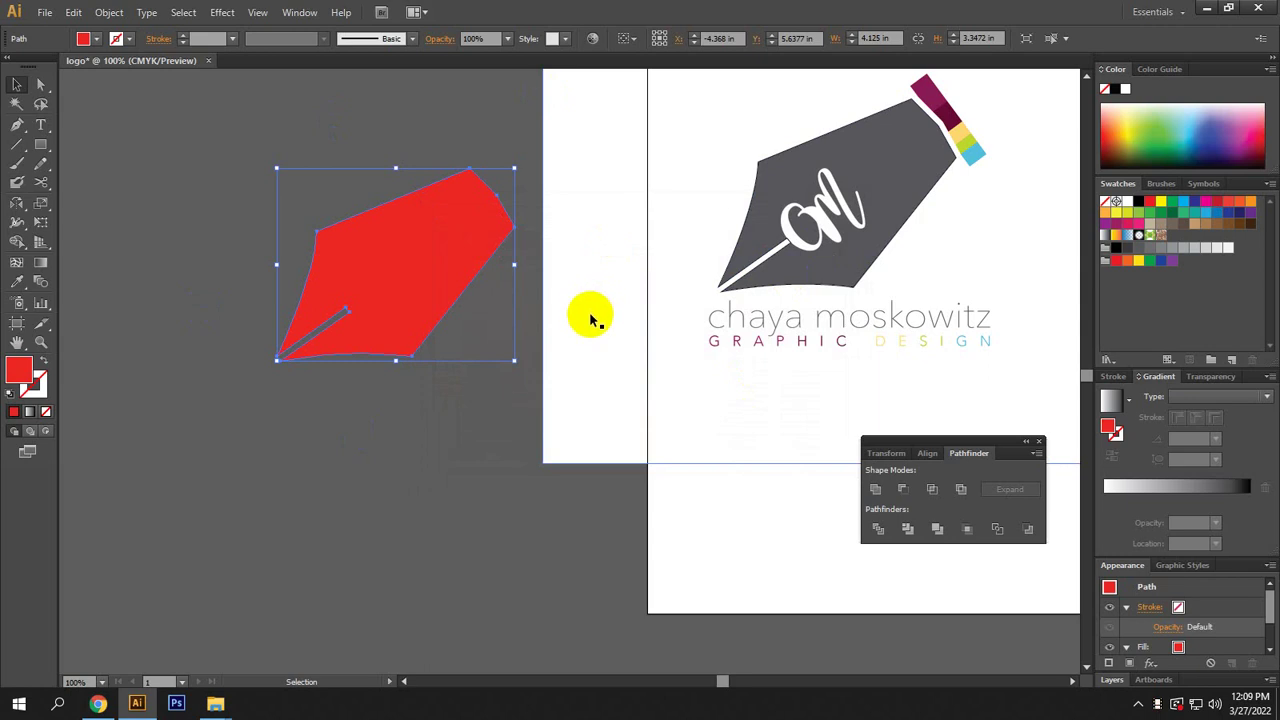
Remove the nib shape's fill, give it a red 1 pt stroke, and deselect it.
click(43, 403)
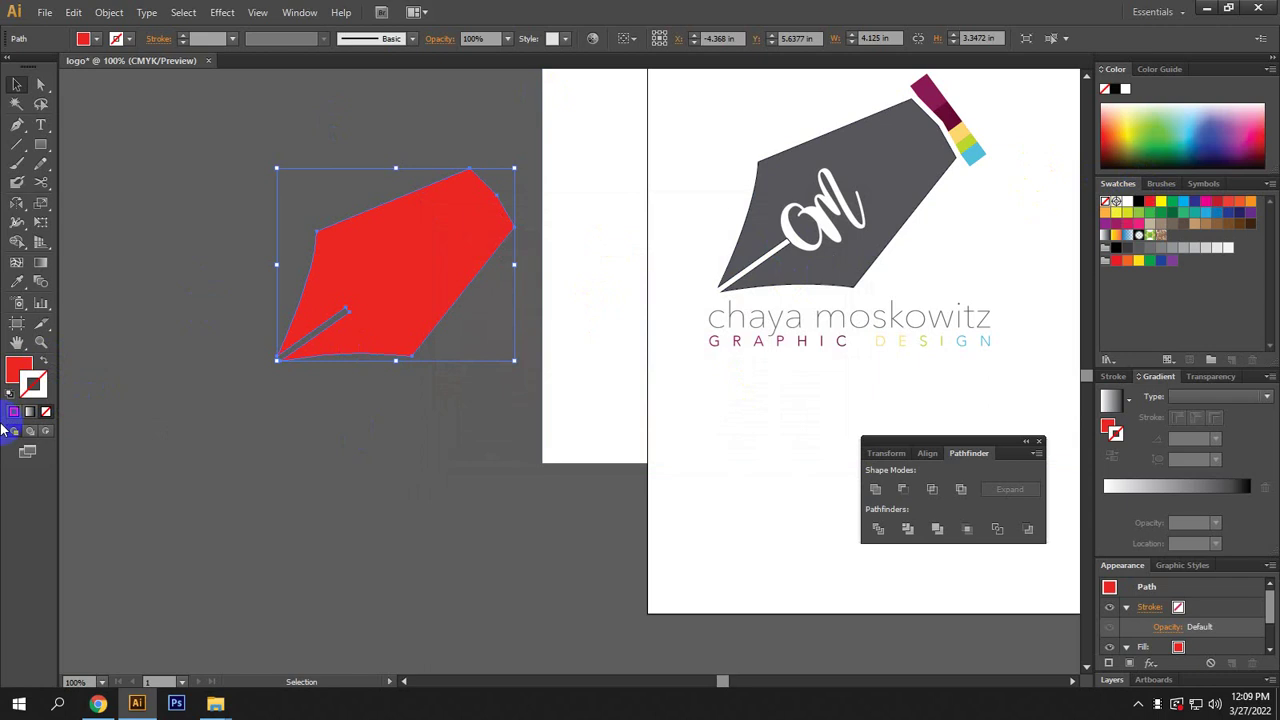
click(46, 410)
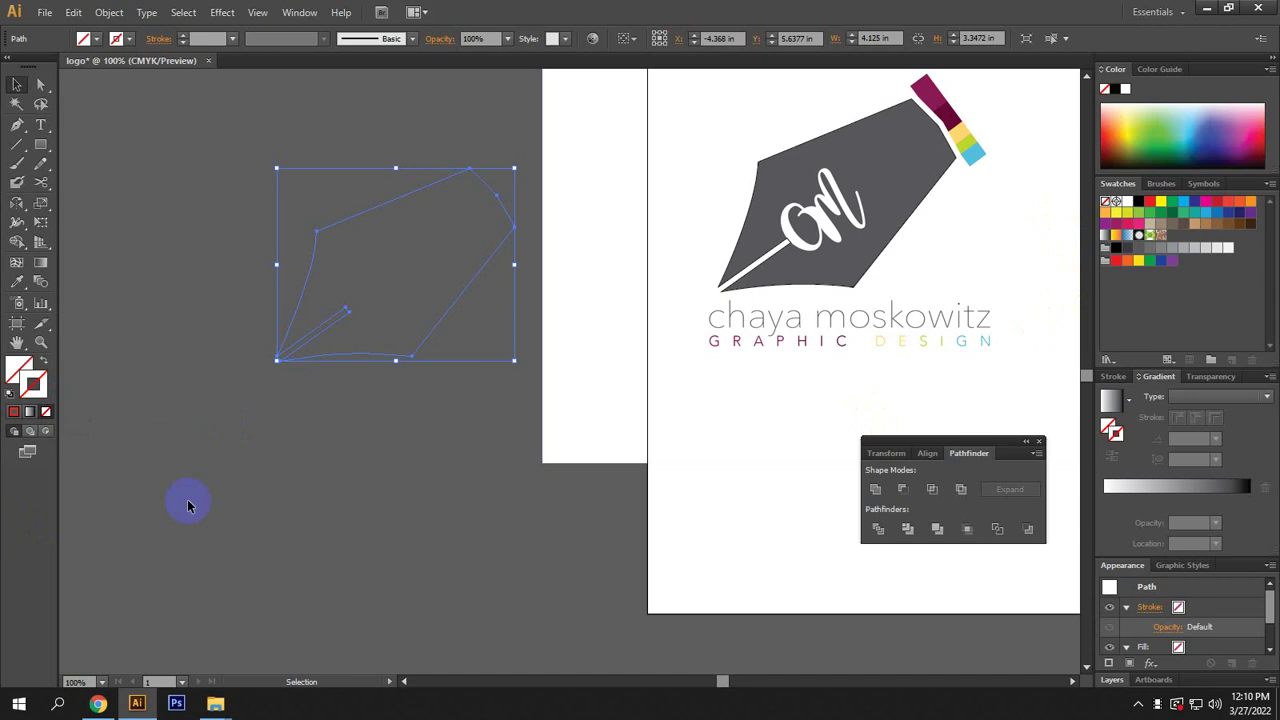
click(1150, 204)
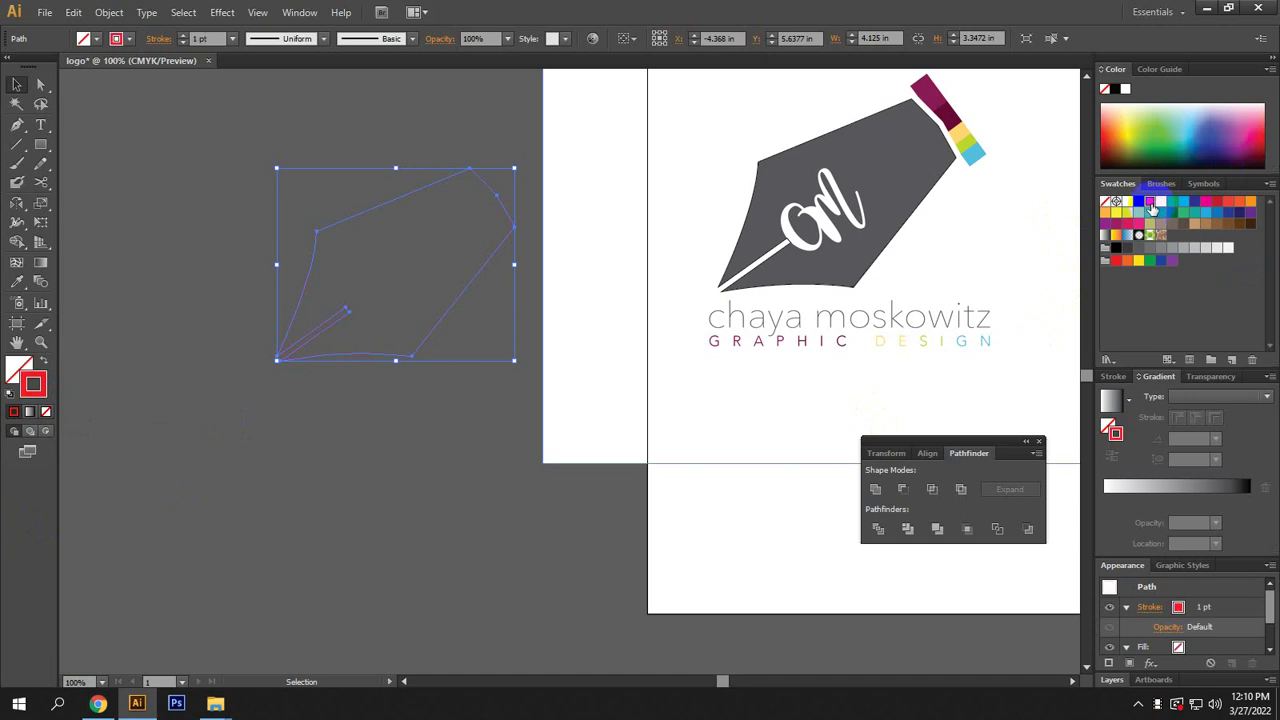
click(326, 403)
scroll(340, 343, up, 3)
scroll(290, 517, down, 2)
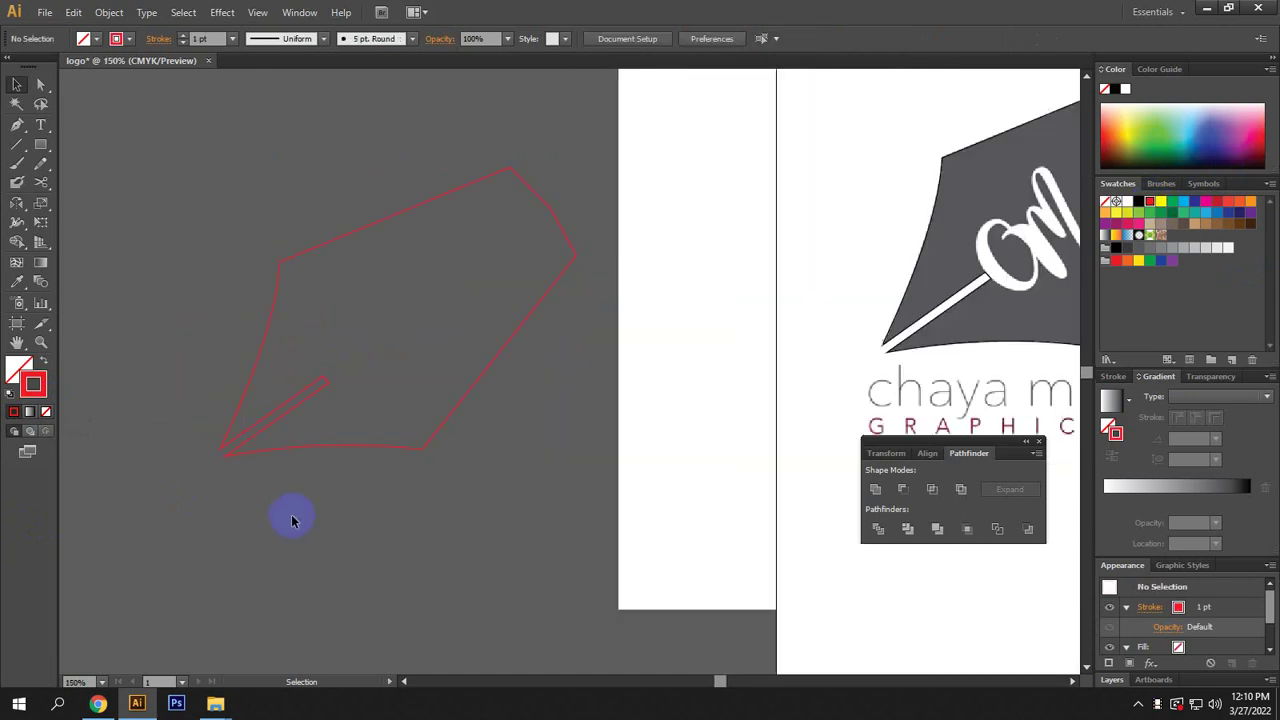
Draw an unfilled, red-stroked circle about 0.96 in across over the monogram on the reference nib.
scroll(312, 528, down, 2)
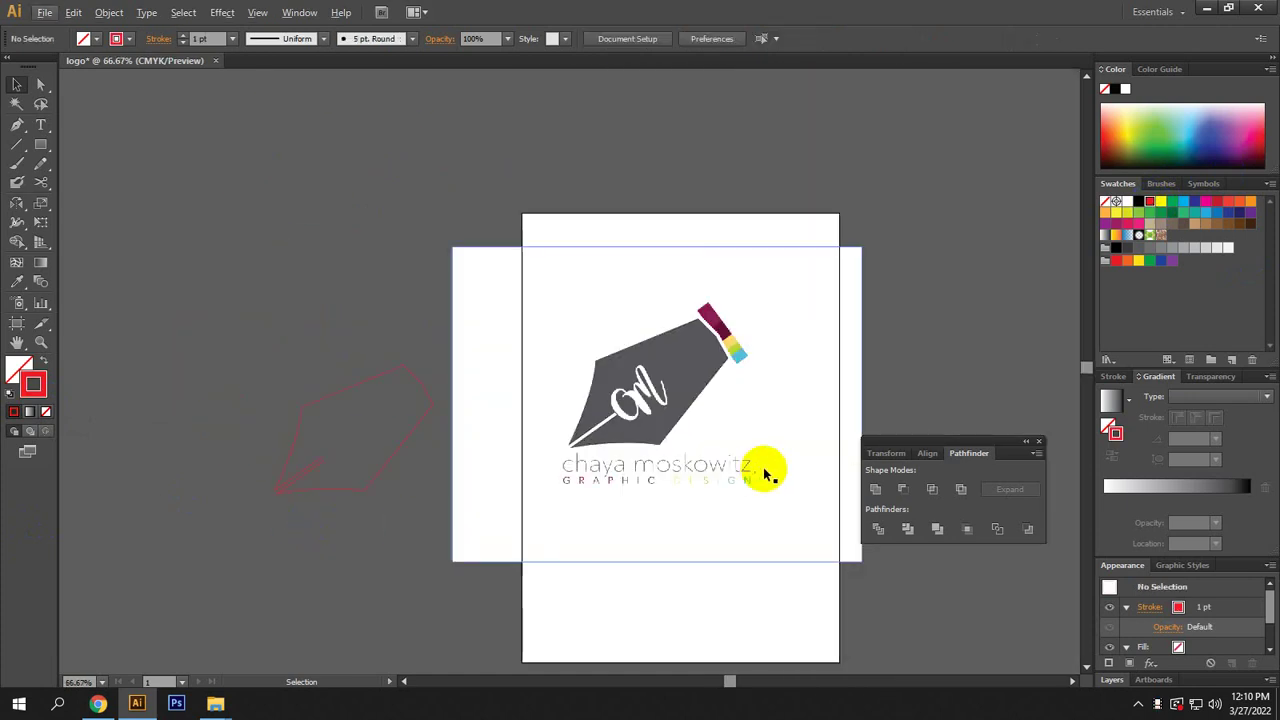
scroll(651, 451, up, 3)
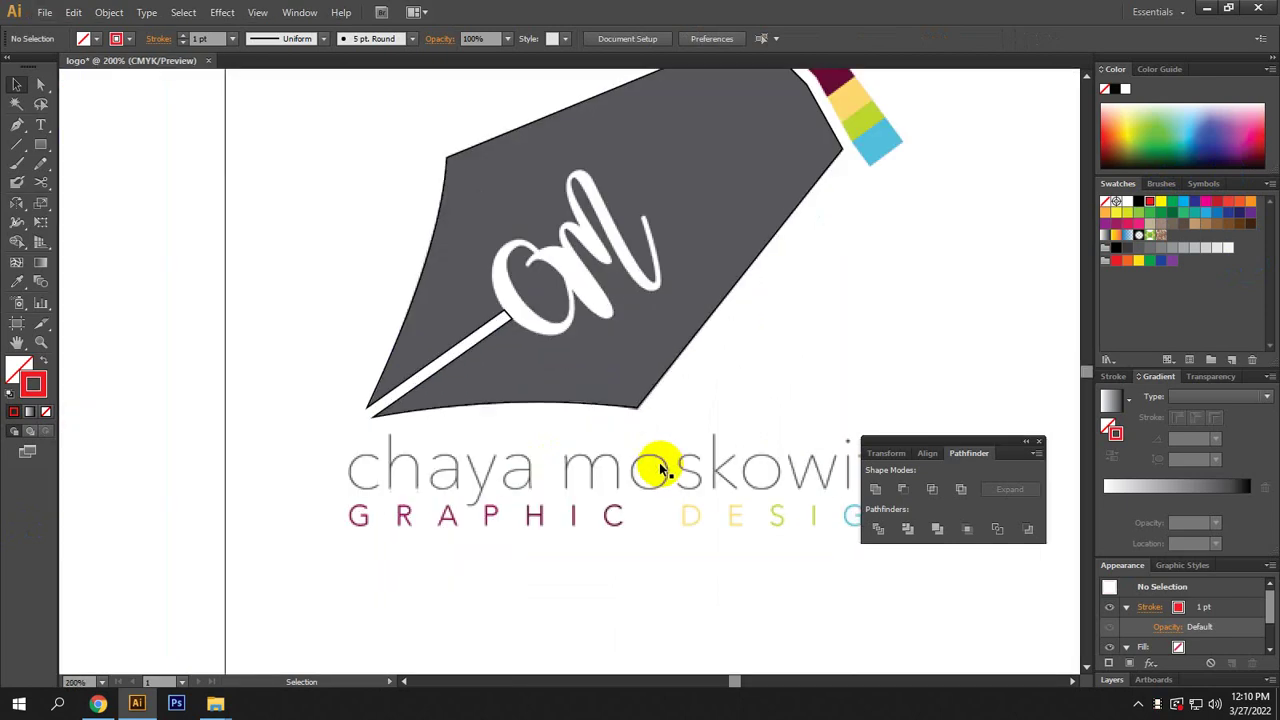
drag(600, 371, 632, 444)
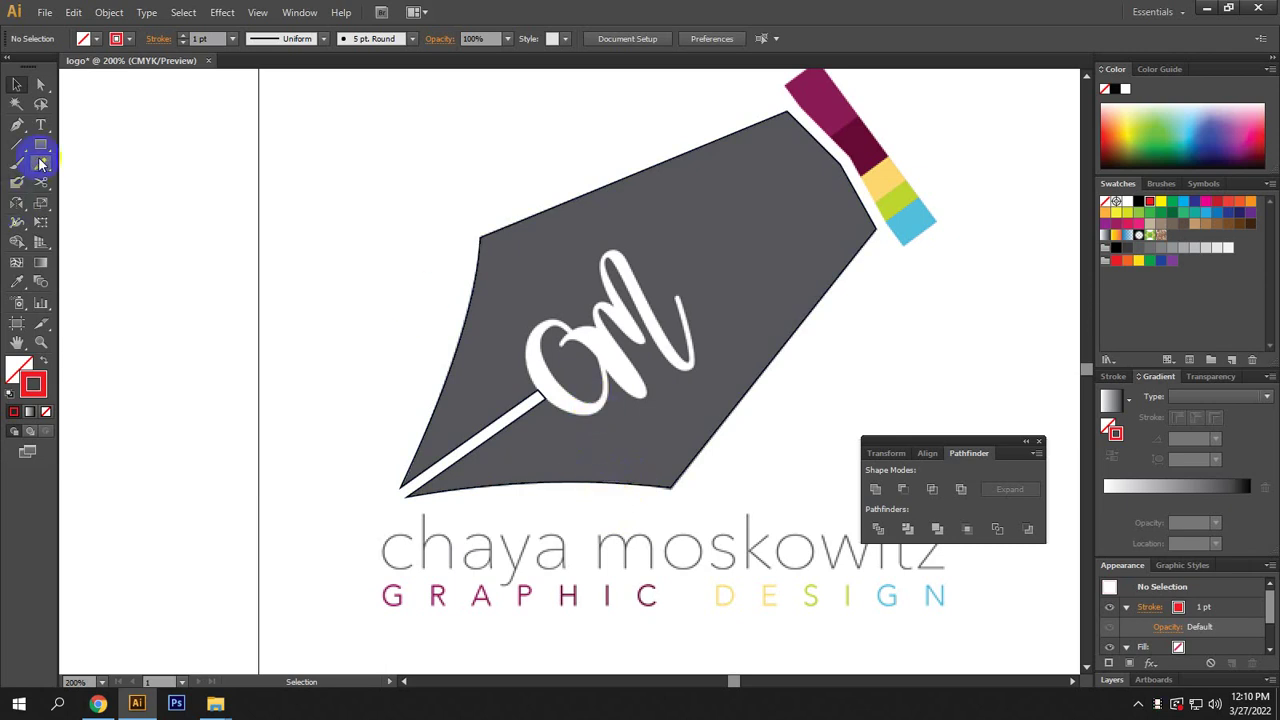
drag(37, 147, 110, 184)
drag(590, 368, 648, 424)
click(28, 82)
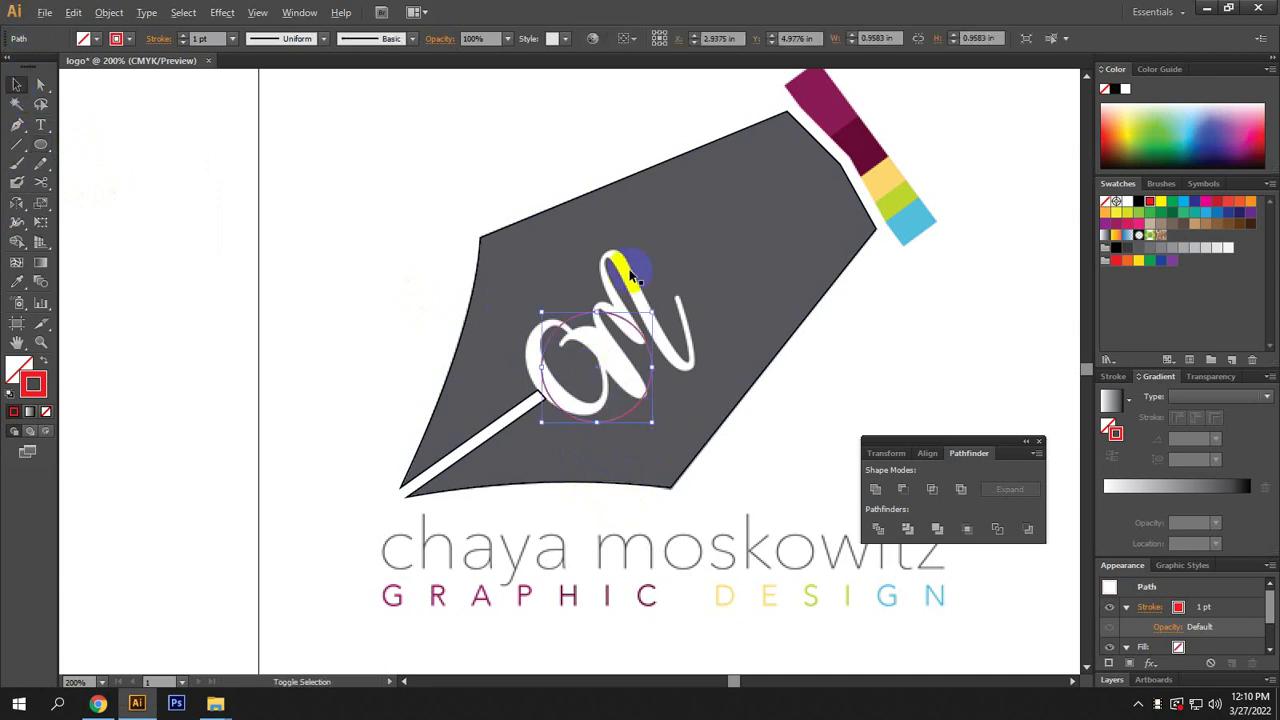
Scale the circle down to about 0.55 in across and fit it over the slit's inner end.
scroll(618, 354, up, 2)
drag(678, 272, 547, 372)
scroll(654, 345, down, 2)
drag(843, 406, 698, 408)
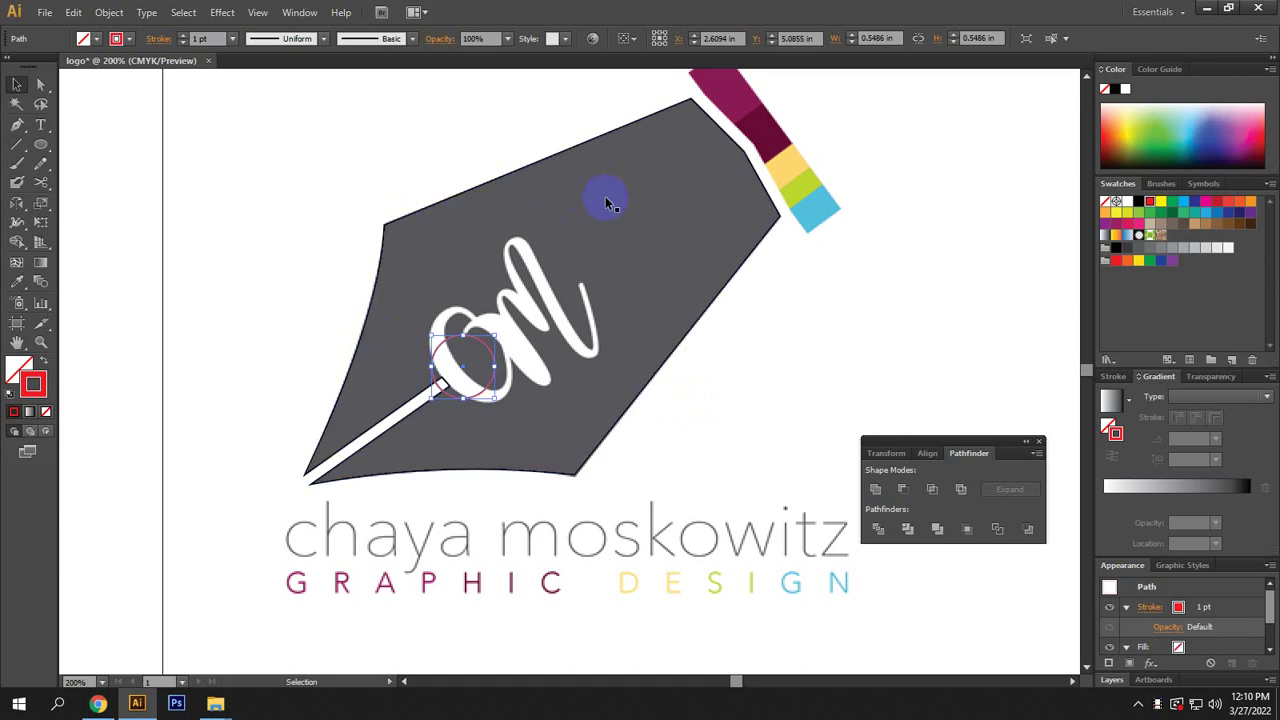
click(462, 380)
Trace the magenta block at the upper end of the color band with straight Pen segments, and undo the trace.
drag(857, 202, 762, 283)
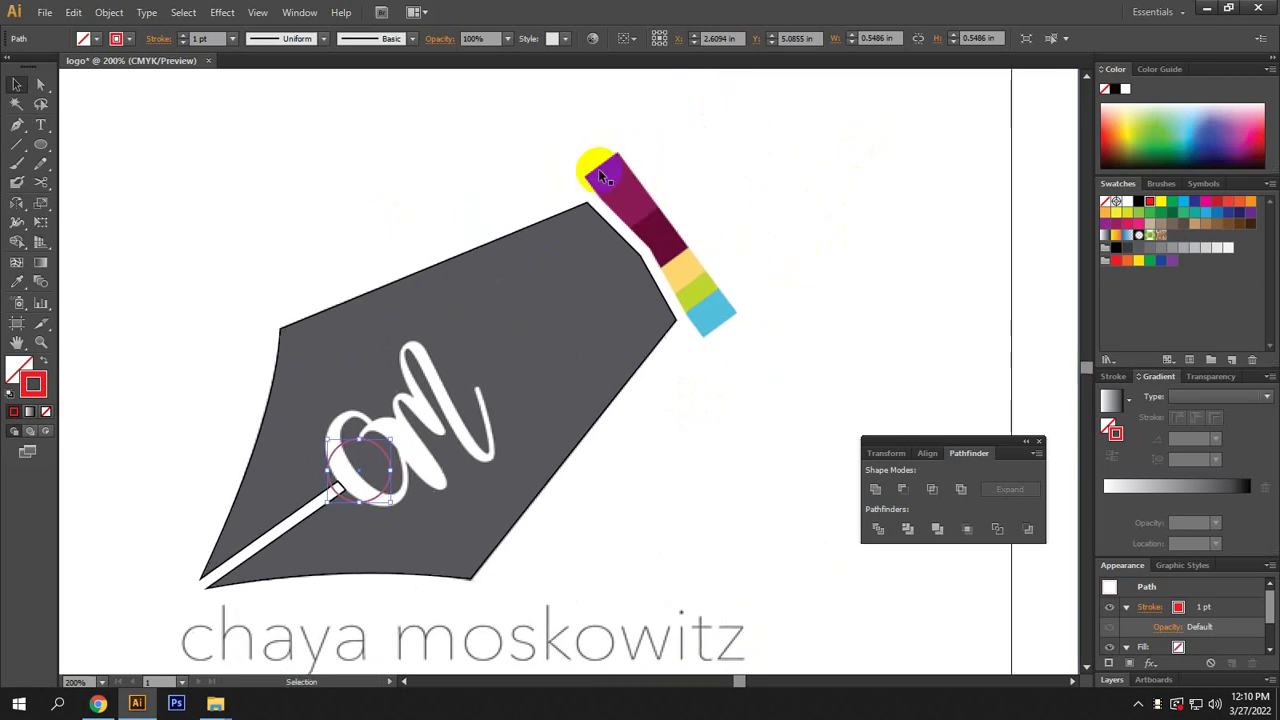
scroll(612, 185, up, 1)
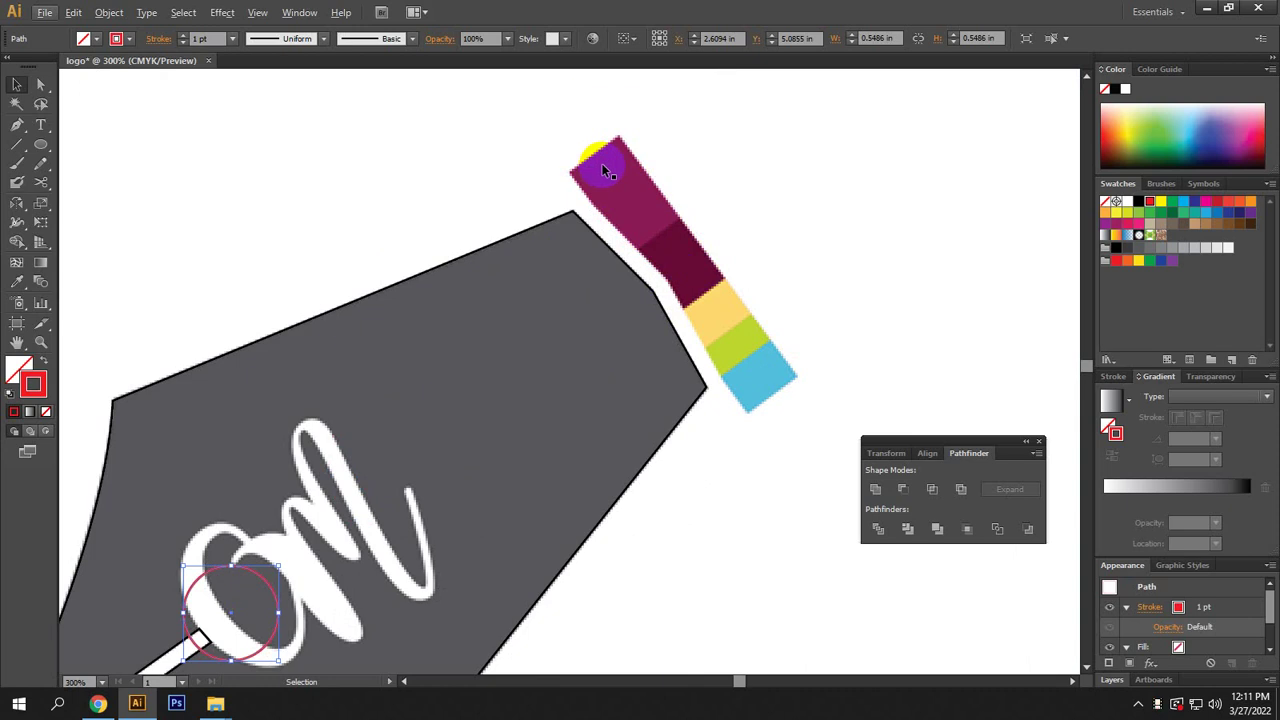
click(17, 125)
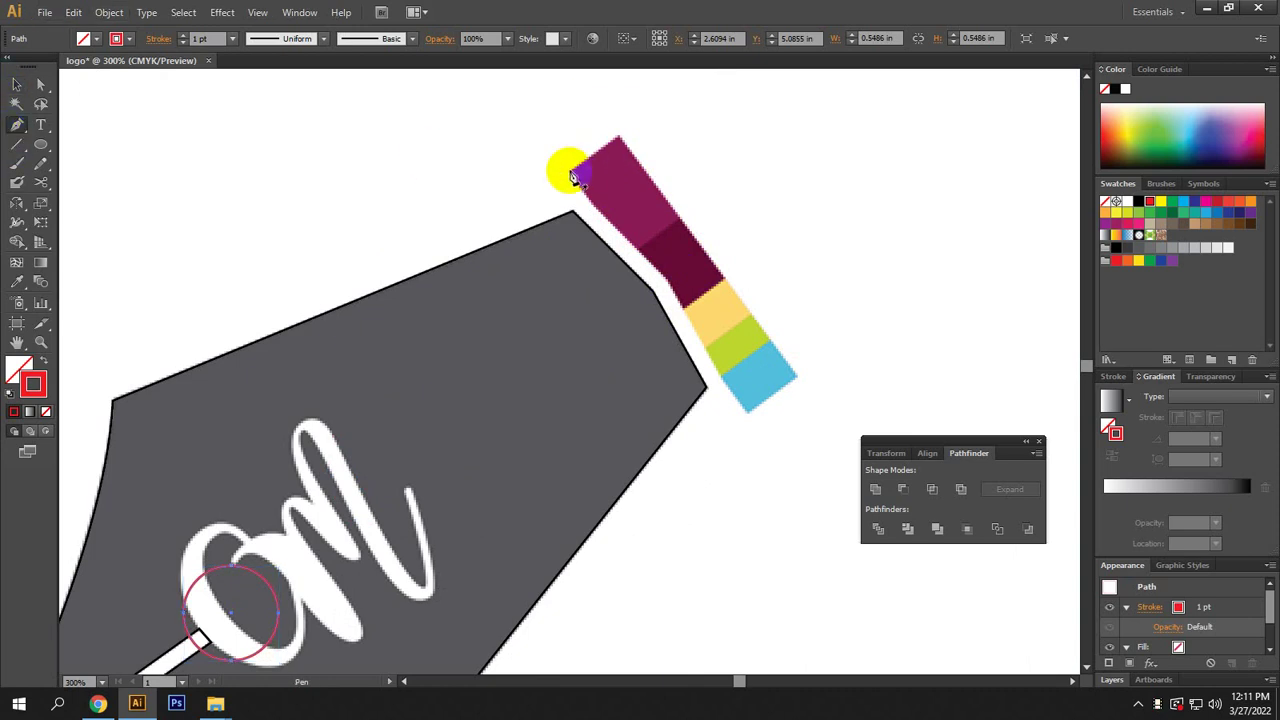
mouse_move(573, 178)
mouse_down()
mouse_move(617, 132)
mouse_move(570, 180)
mouse_move(666, 160)
mouse_move(660, 343)
mouse_move(671, 247)
mouse_move(617, 132)
mouse_move(674, 229)
mouse_move(684, 223)
mouse_move(643, 255)
mouse_move(651, 246)
mouse_move(570, 176)
mouse_move(651, 240)
mouse_move(580, 200)
mouse_move(597, 215)
mouse_move(586, 171)
mouse_move(571, 174)
mouse_up()
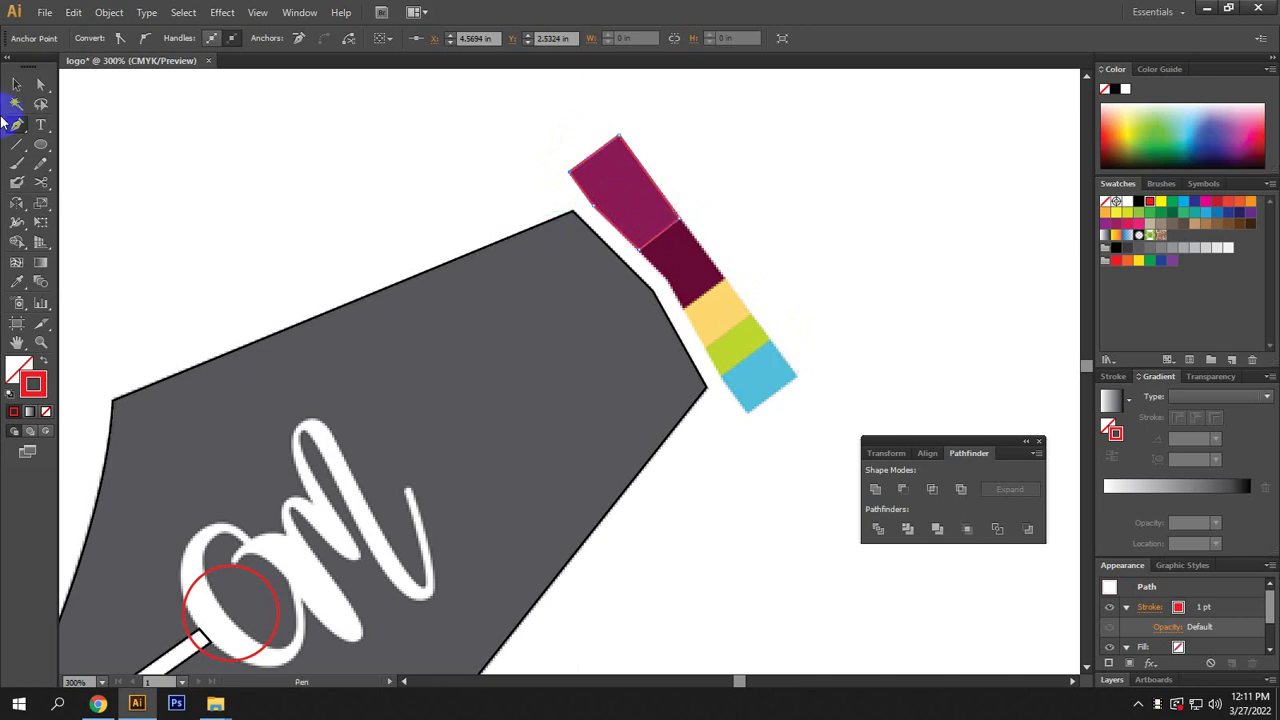
click(17, 122)
click(736, 393)
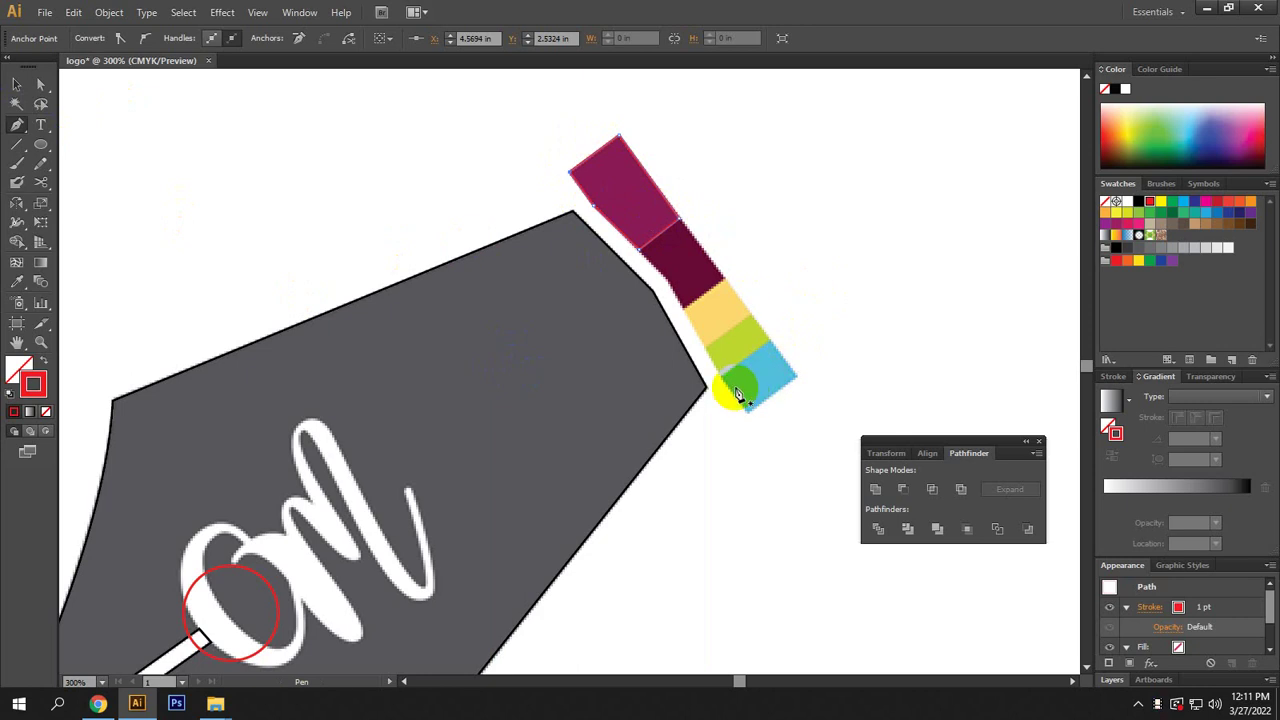
key(ctrl)
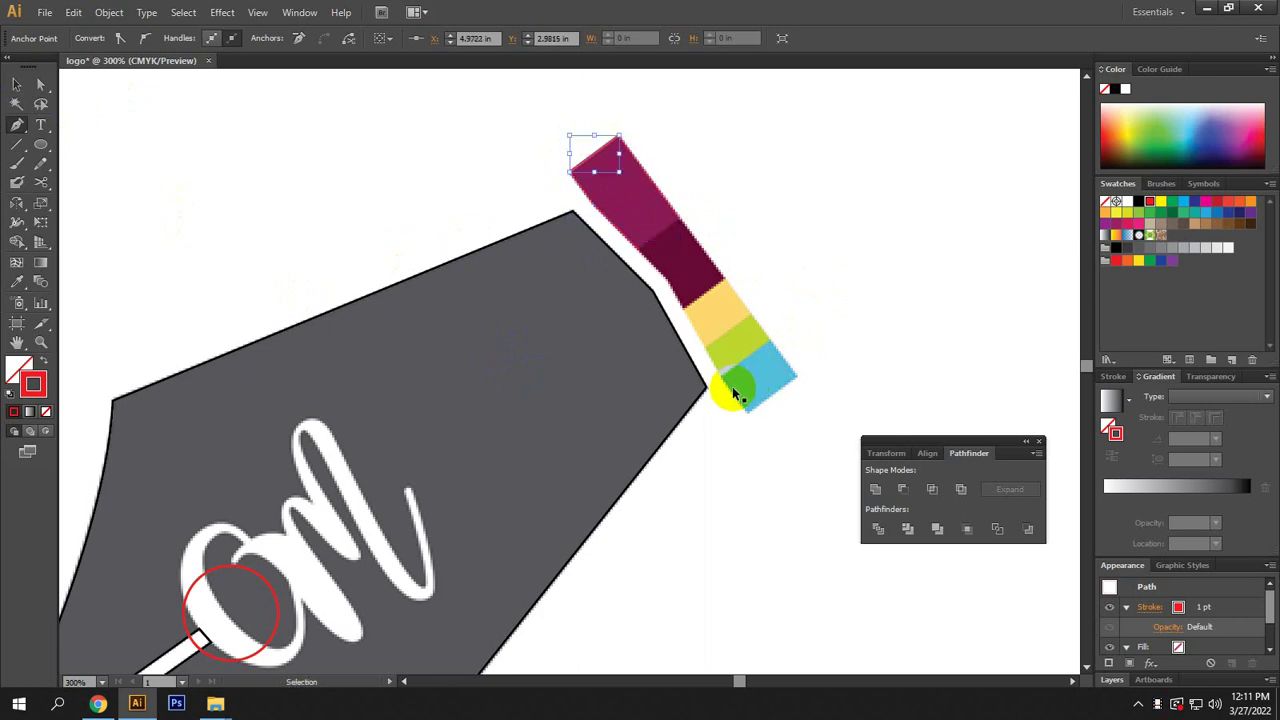
Draw a red-outlined rectangle about 0.34 by 1.14 in, starting at the magenta block's outer corner.
click(41, 146)
drag(41, 146, 110, 143)
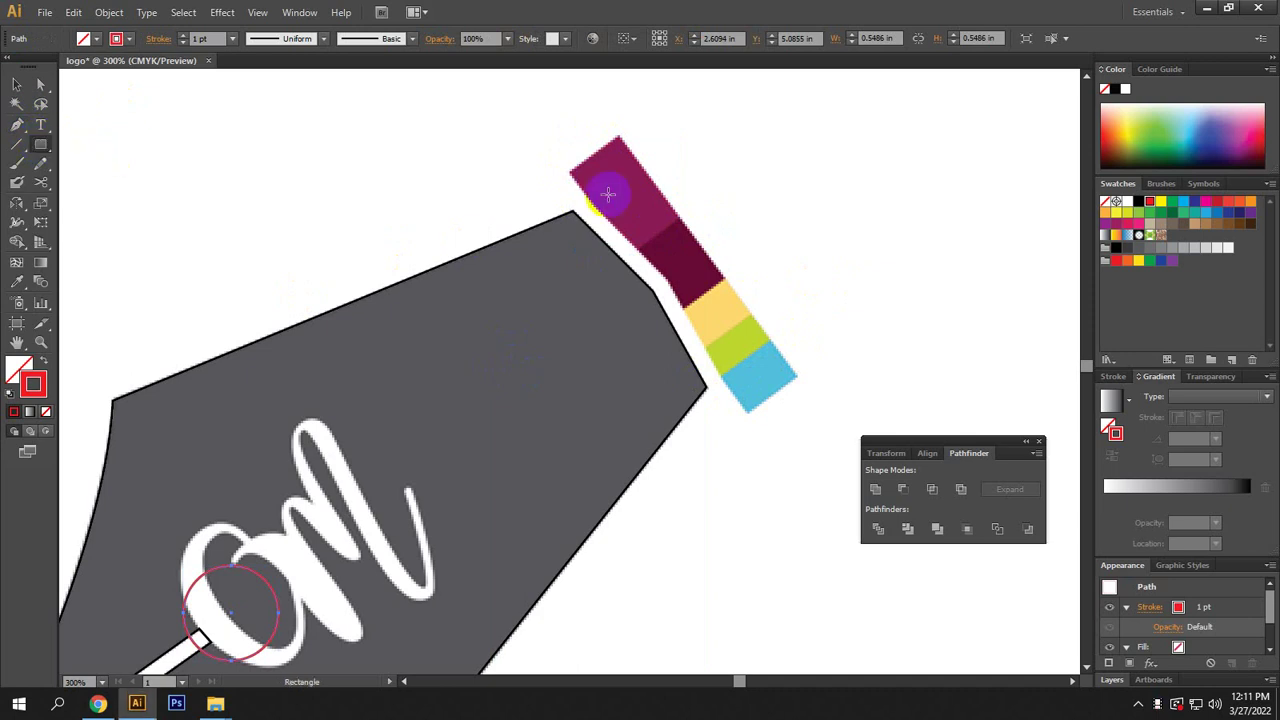
drag(569, 168, 628, 366)
click(17, 84)
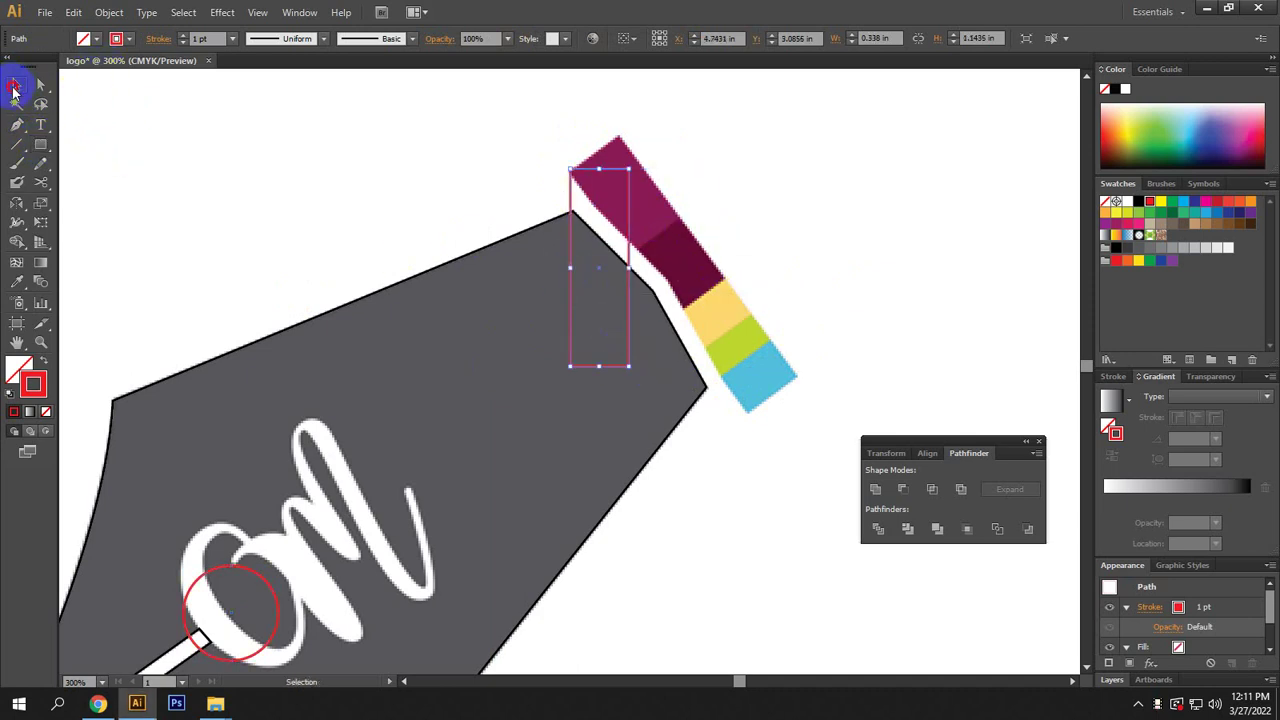
mouse_move(626, 317)
mouse_down()
mouse_move(666, 286)
mouse_move(632, 322)
mouse_up()
Move the rectangle so its upper-left corner meets the magenta block's leftmost corner.
scroll(600, 137, up, 3)
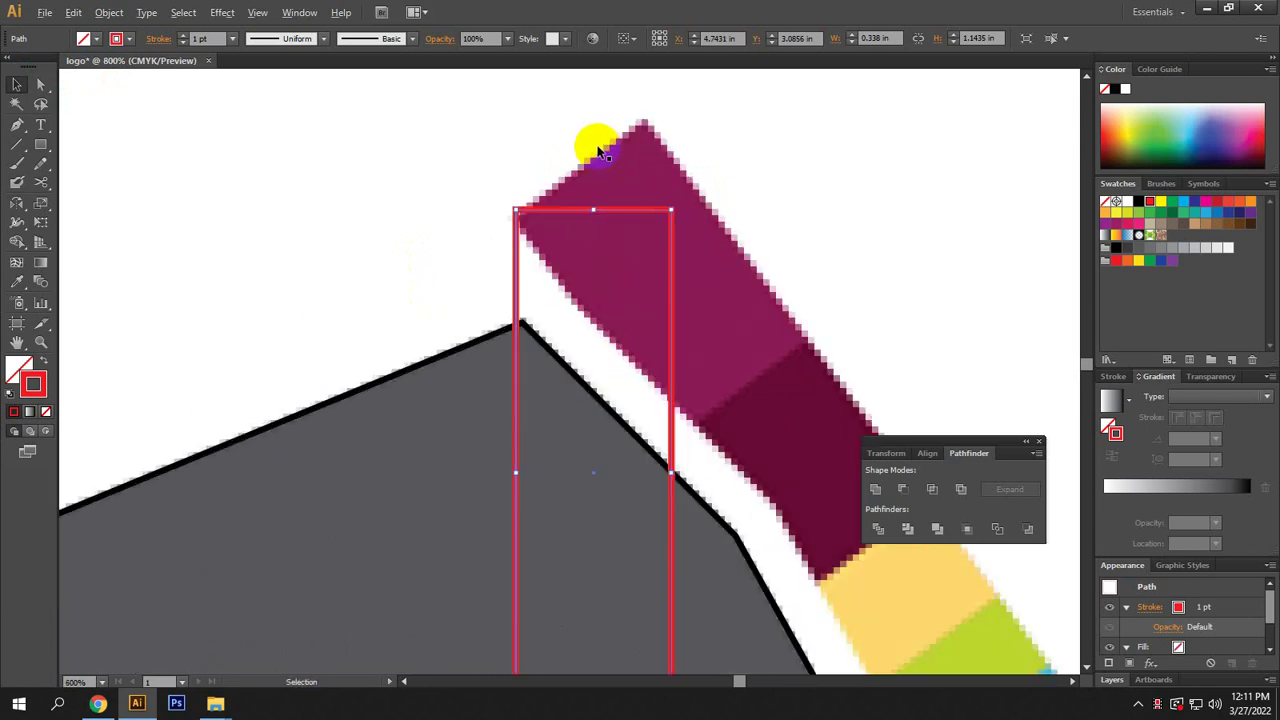
drag(613, 220, 635, 239)
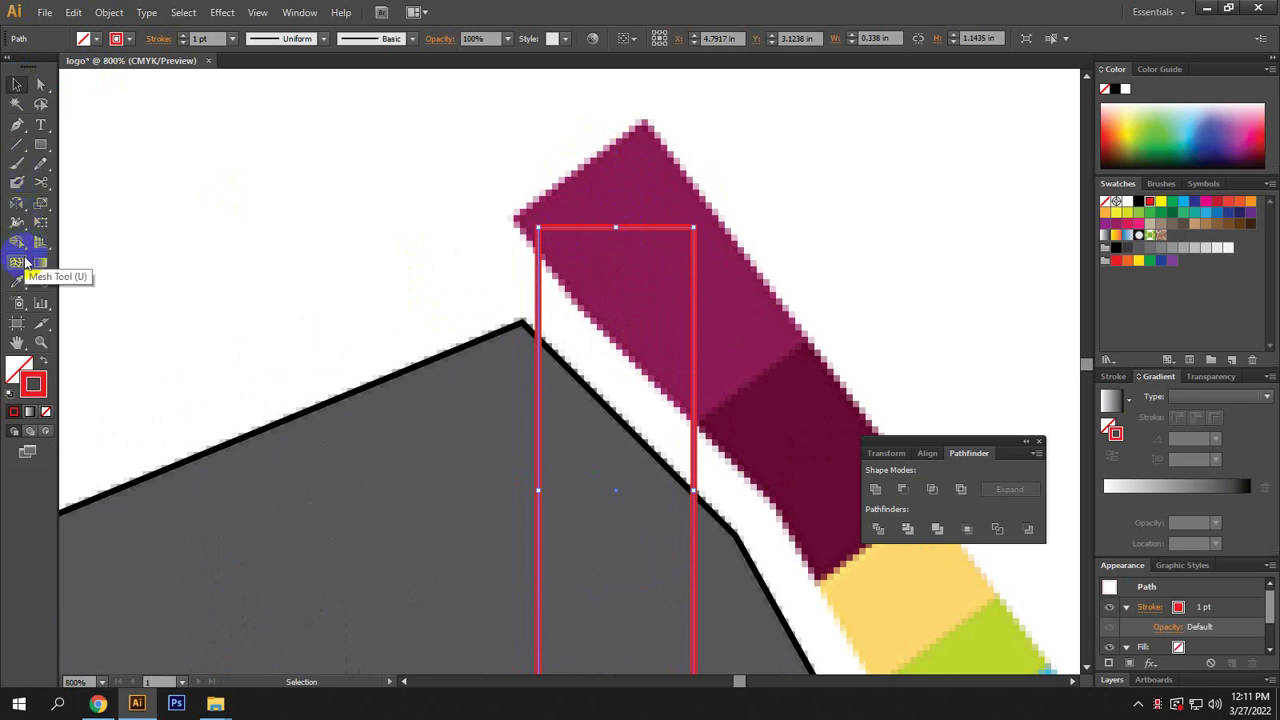
drag(24, 216, 46, 199)
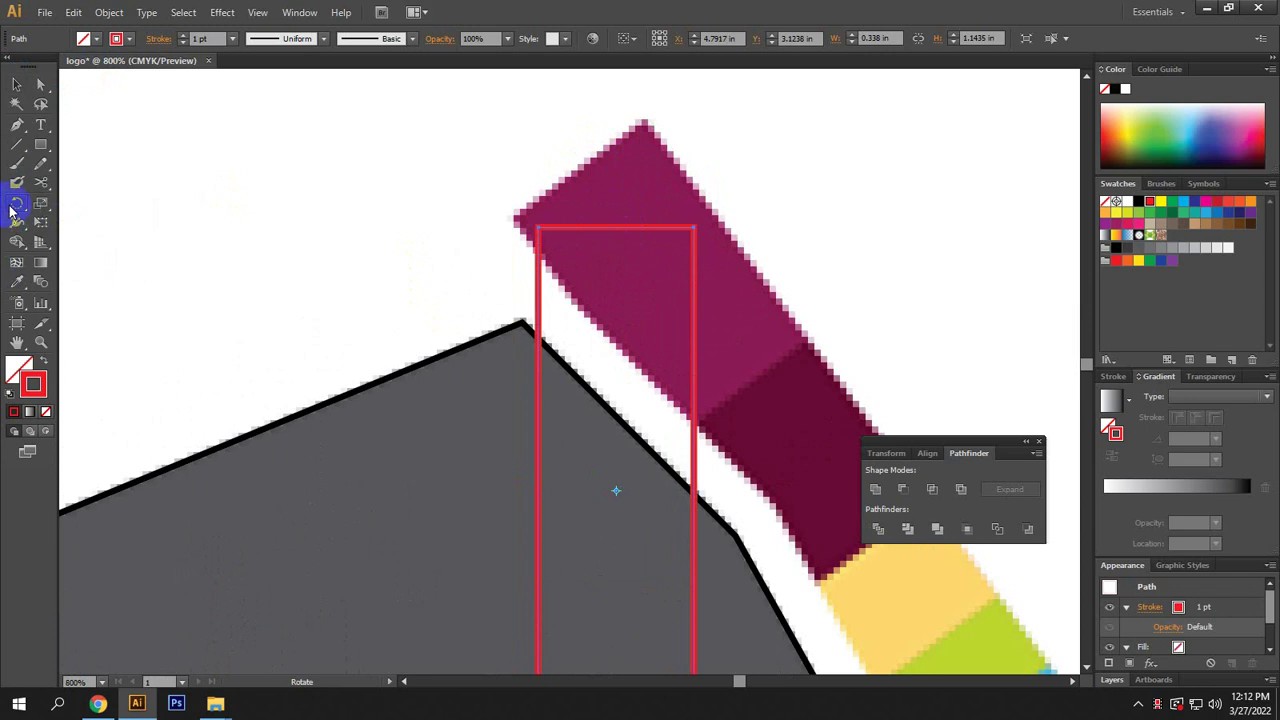
key(v)
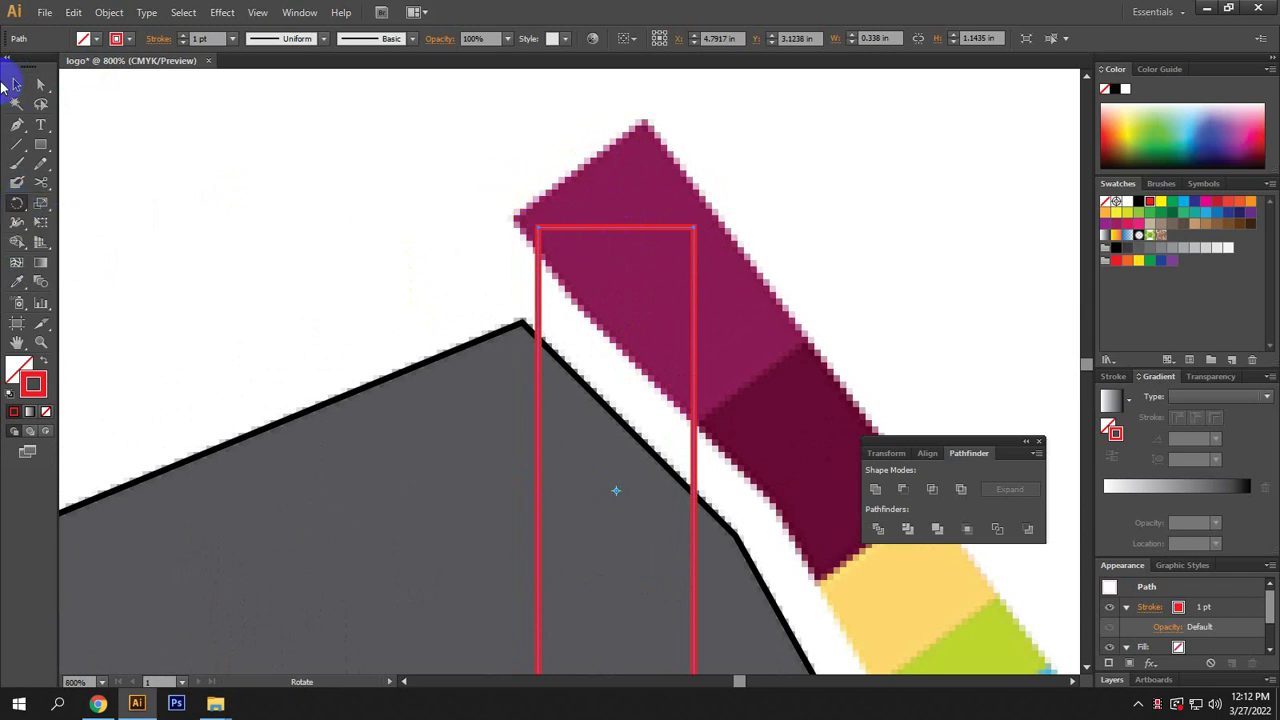
drag(574, 230, 546, 226)
drag(546, 226, 546, 224)
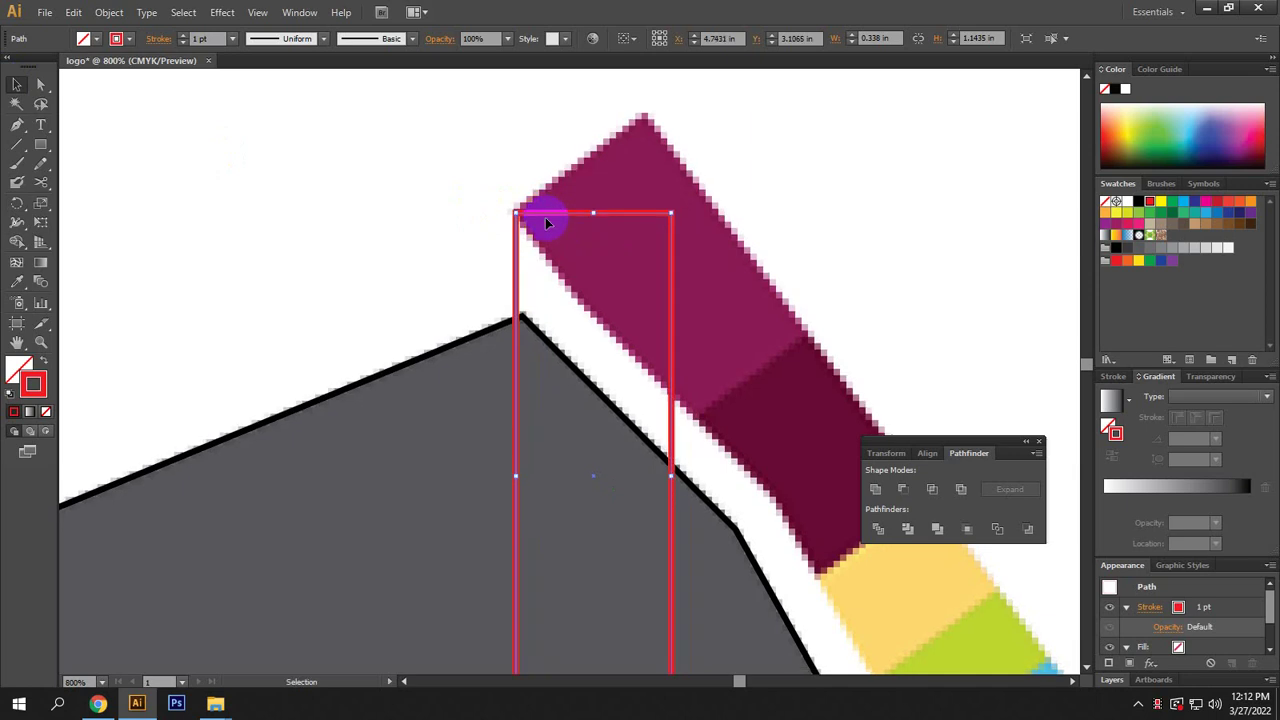
Try rotating the rectangle 45° toward the color band's slant, and undo the rotation.
scroll(625, 347, down, 5)
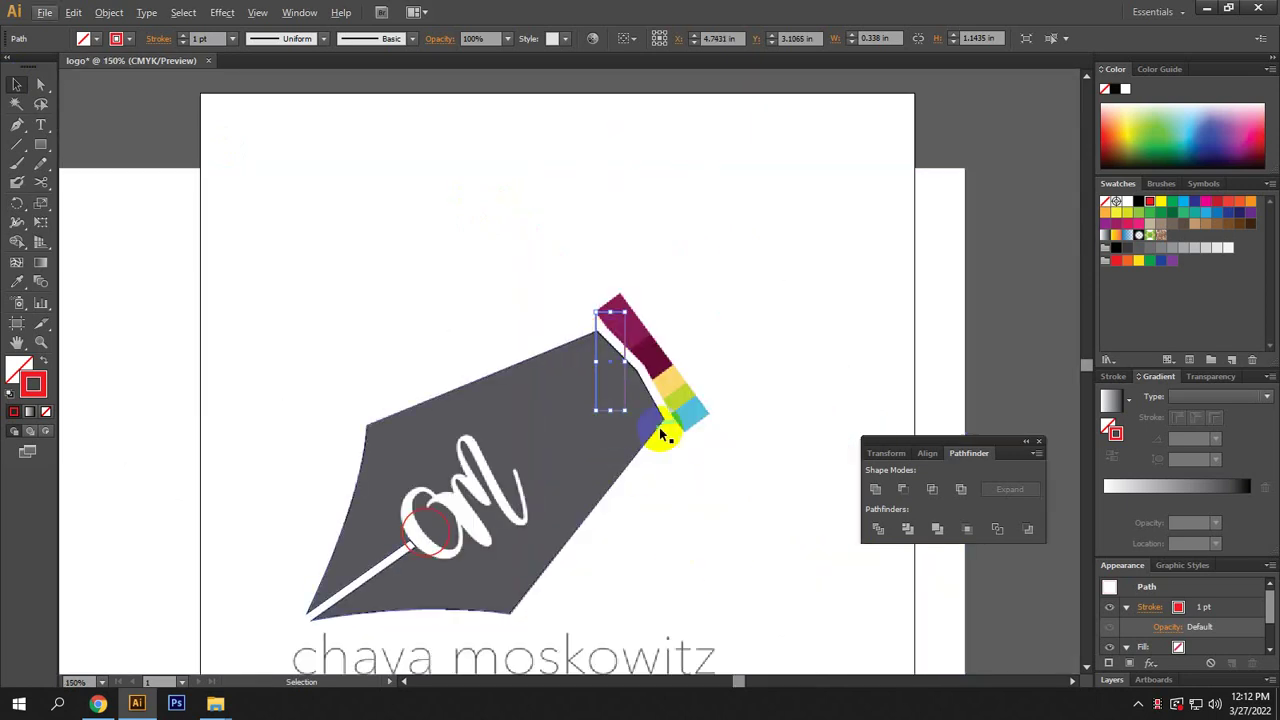
click(612, 397)
scroll(610, 397, up, 2)
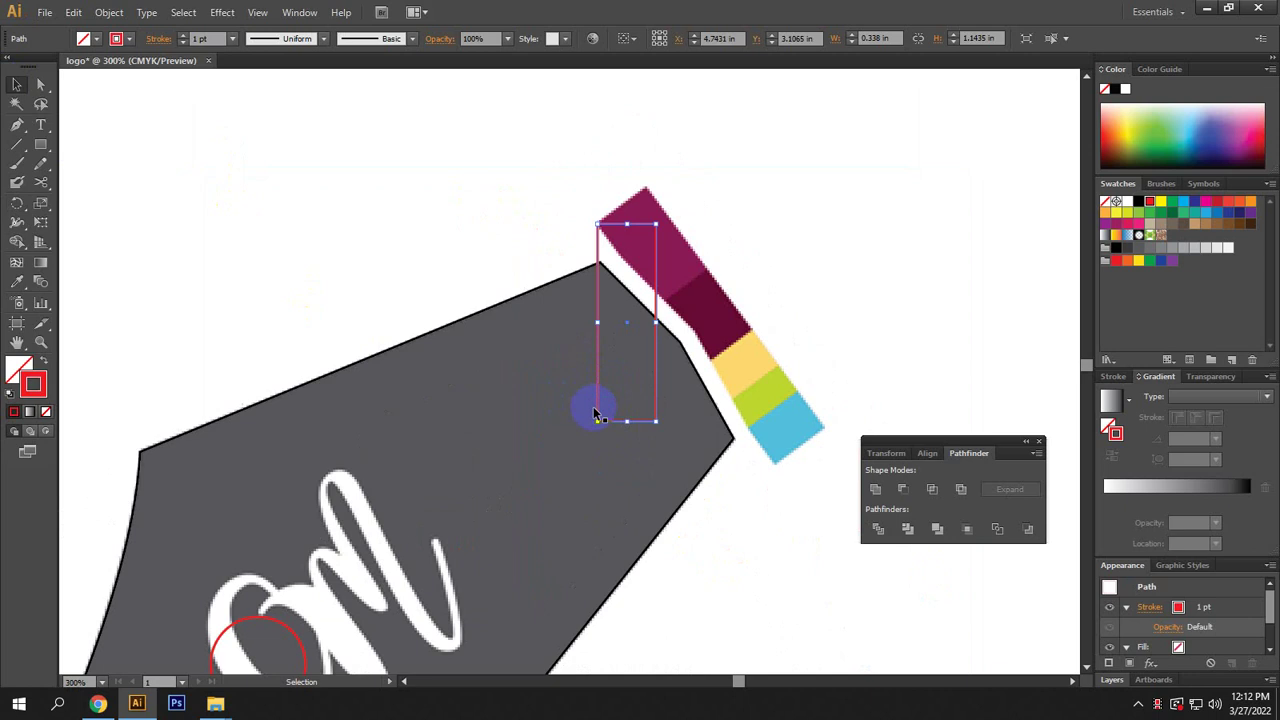
click(15, 86)
drag(691, 406, 720, 397)
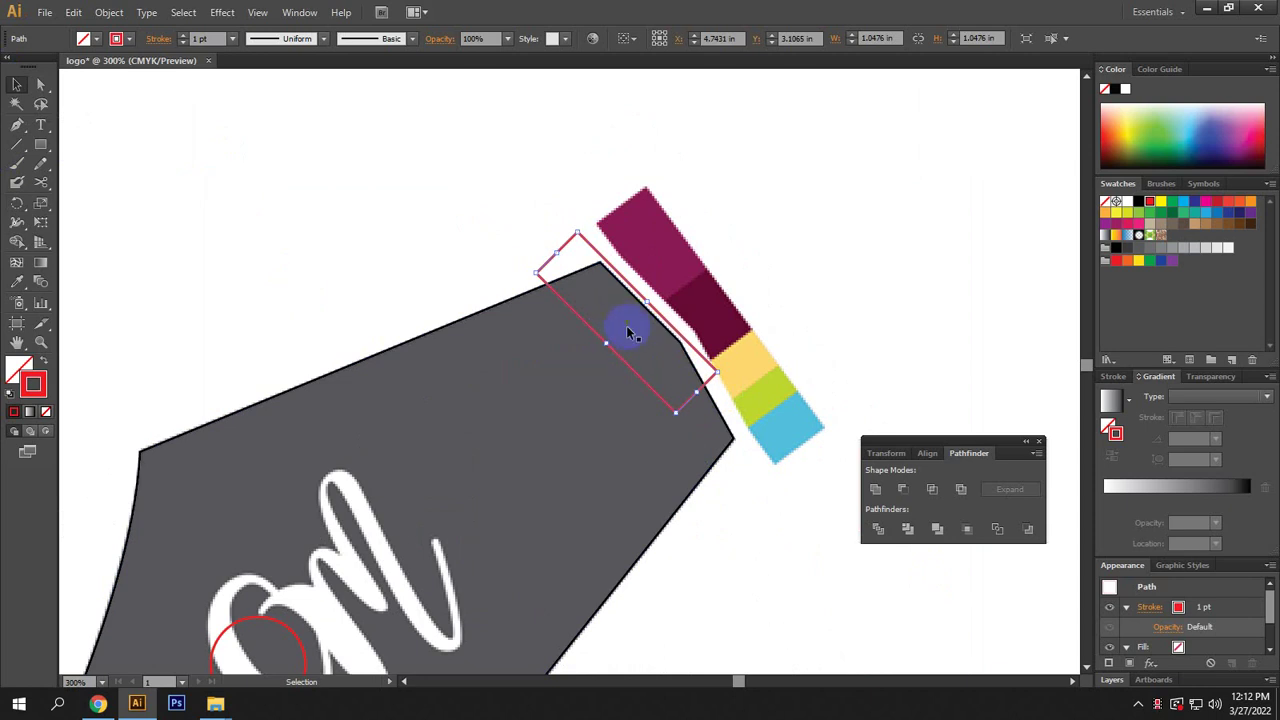
key(a)
key(ctrl+z)
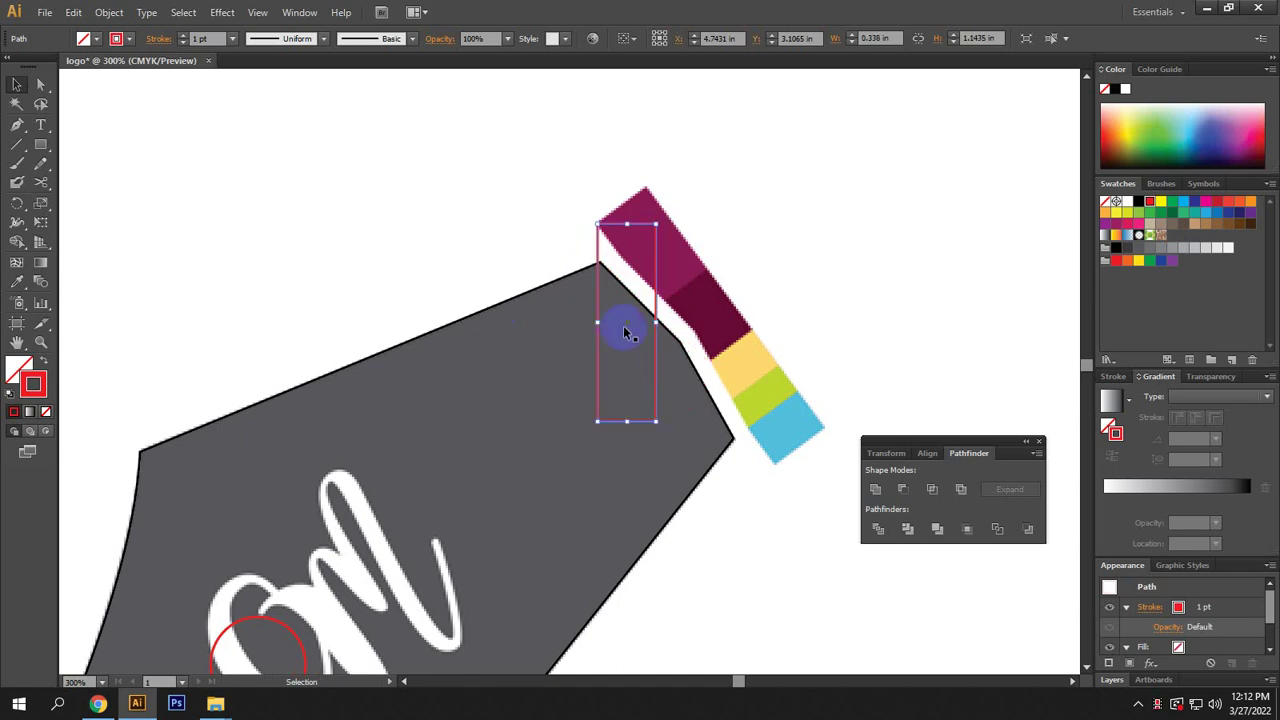
Try rotating the red rectangle about its corner at the magenta block, and undo the change.
scroll(597, 224, up, 3)
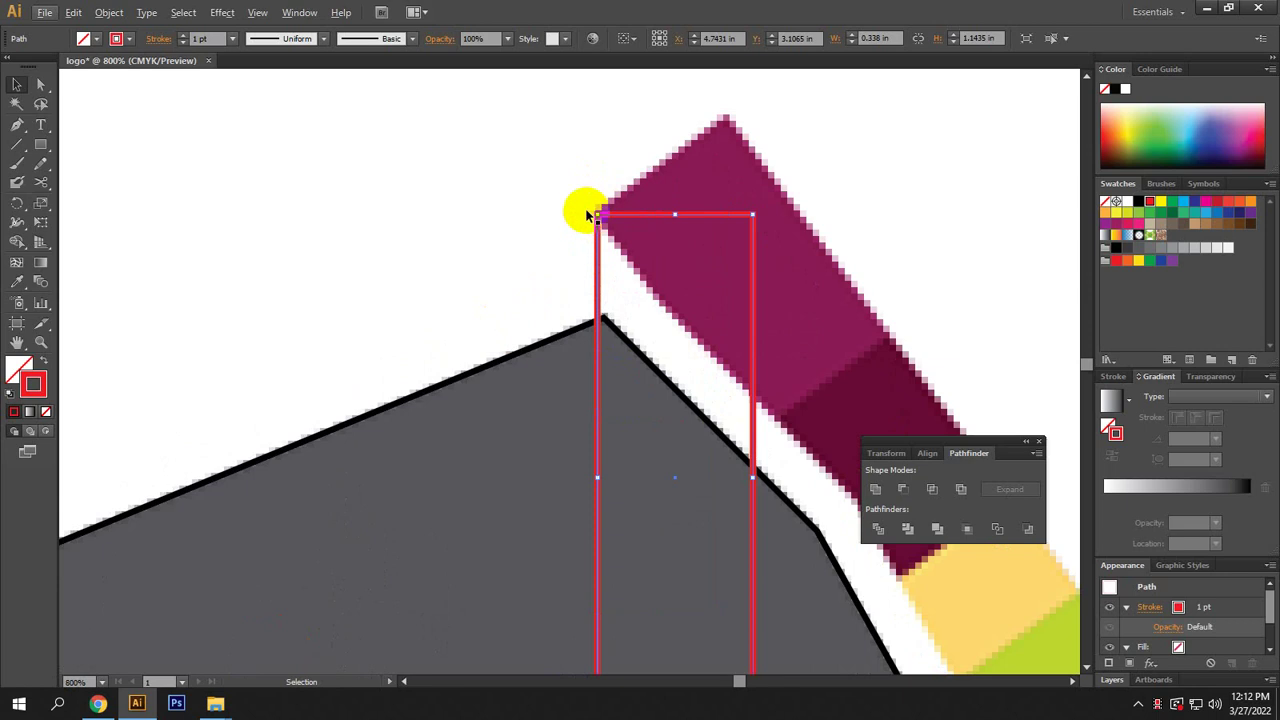
click(18, 207)
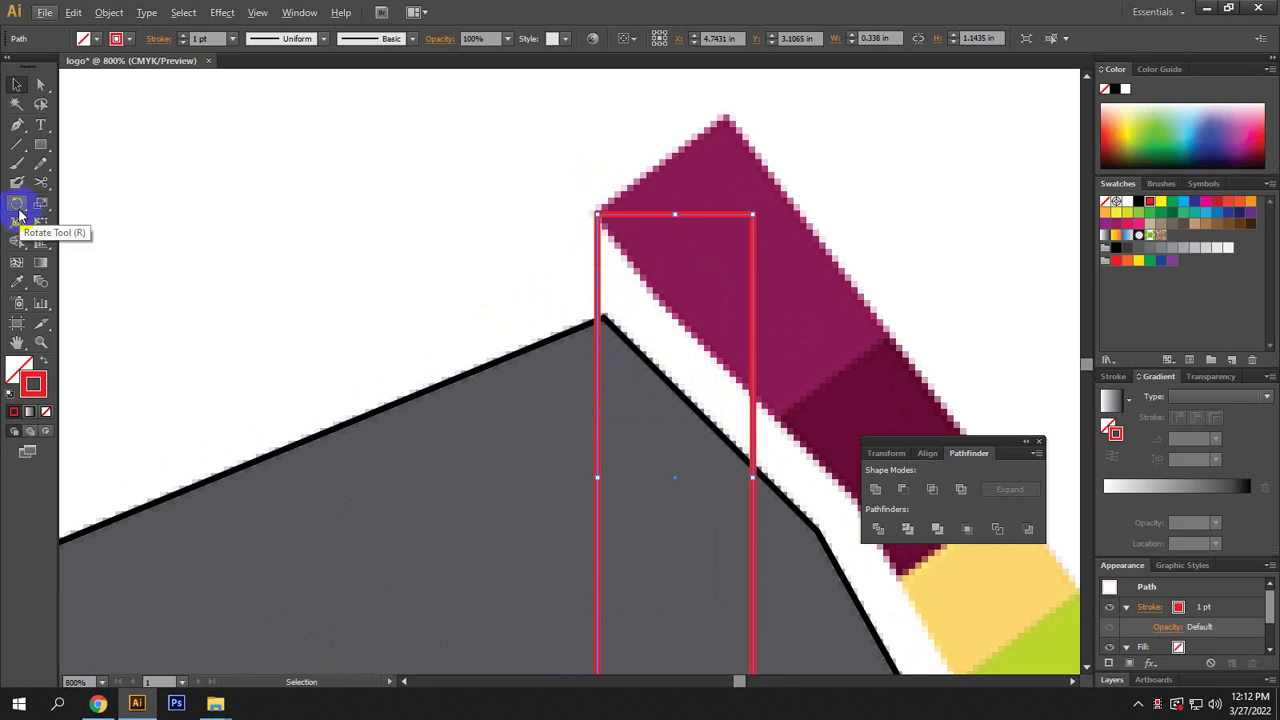
click(16, 84)
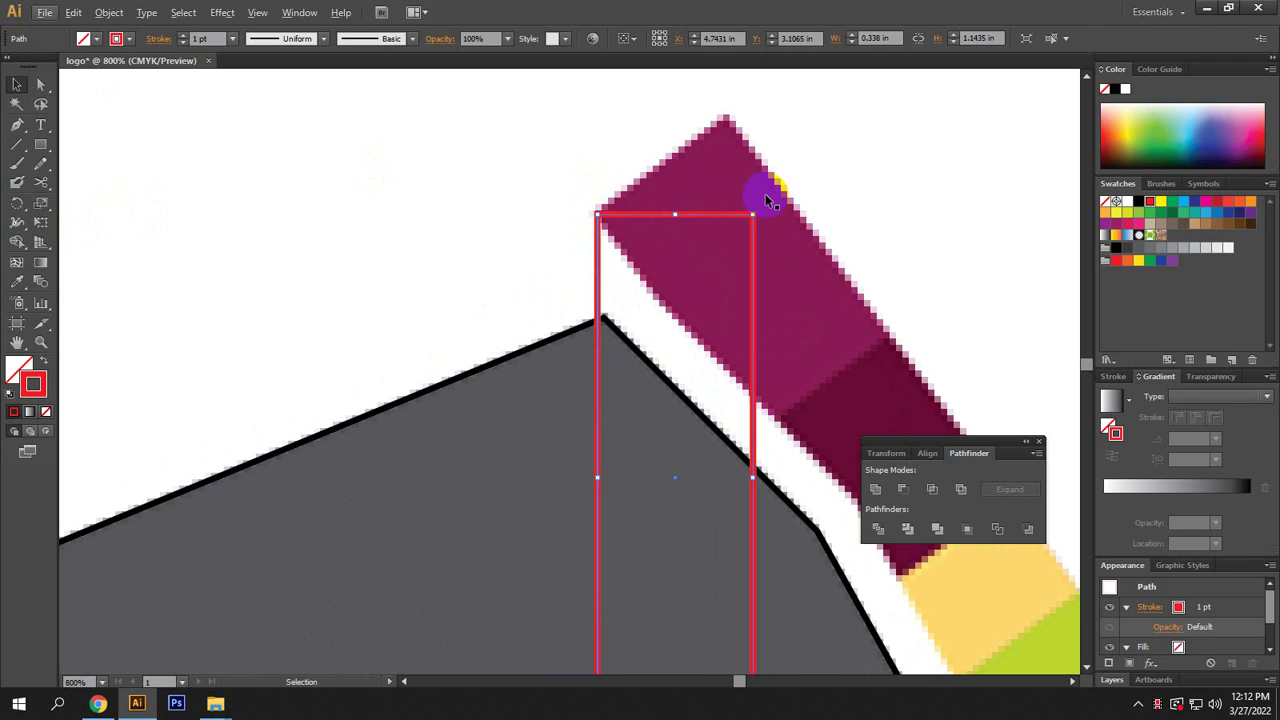
click(38, 226)
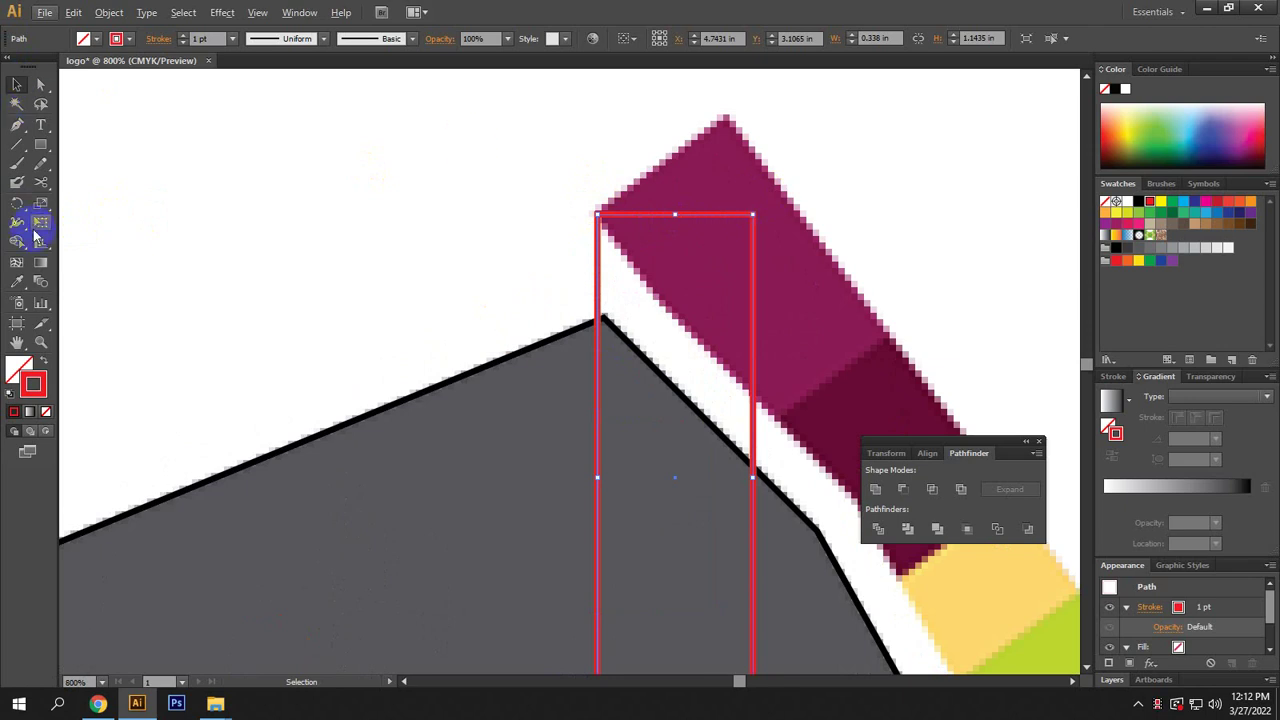
click(16, 205)
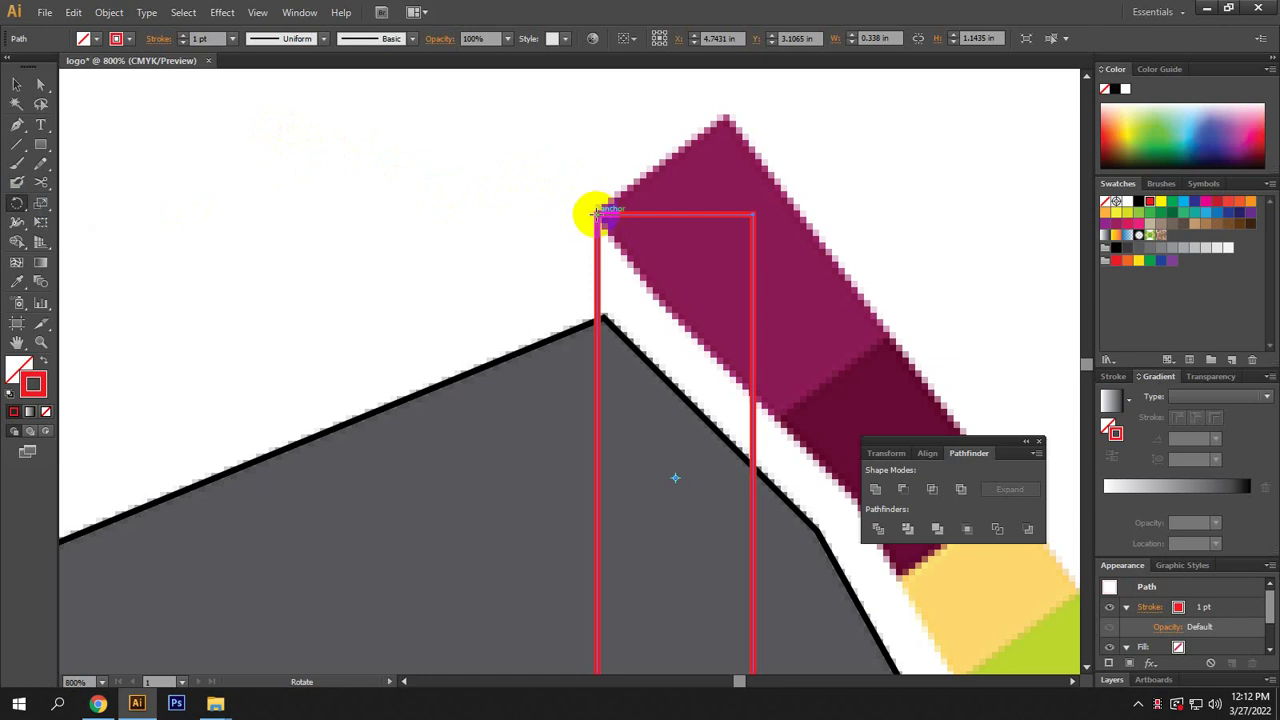
drag(597, 213, 713, 492)
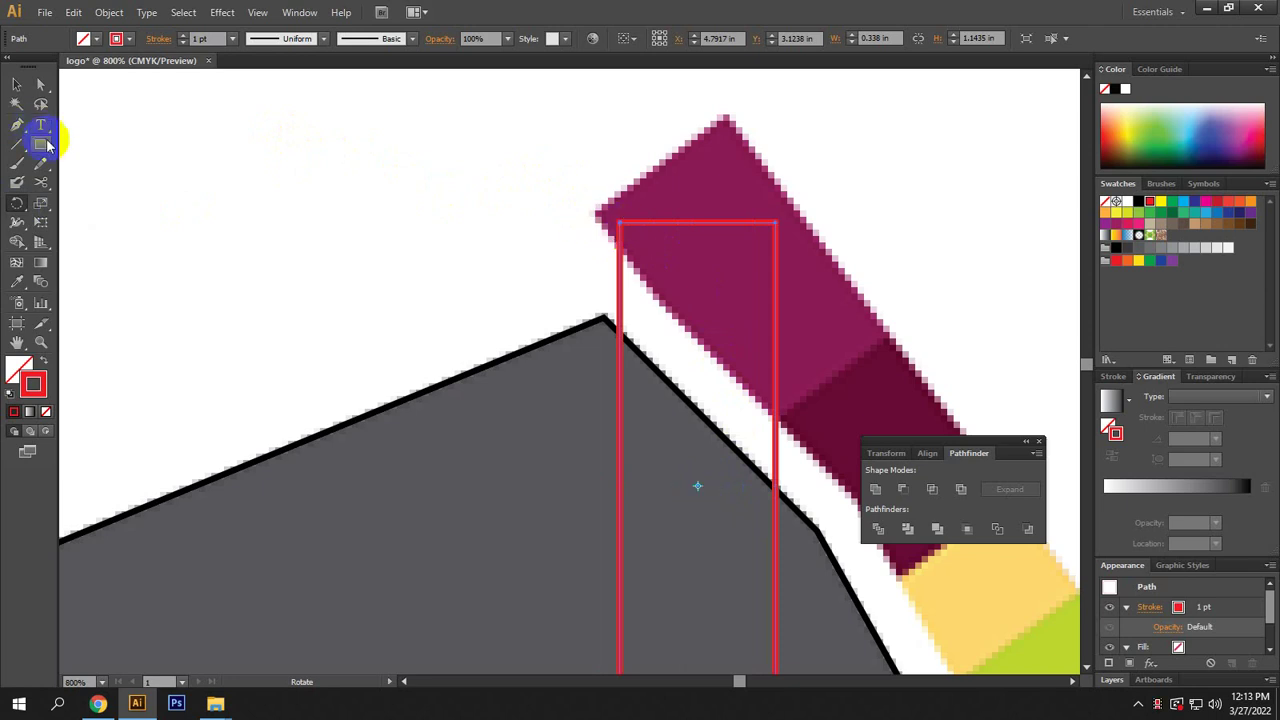
key(ctrl+z)
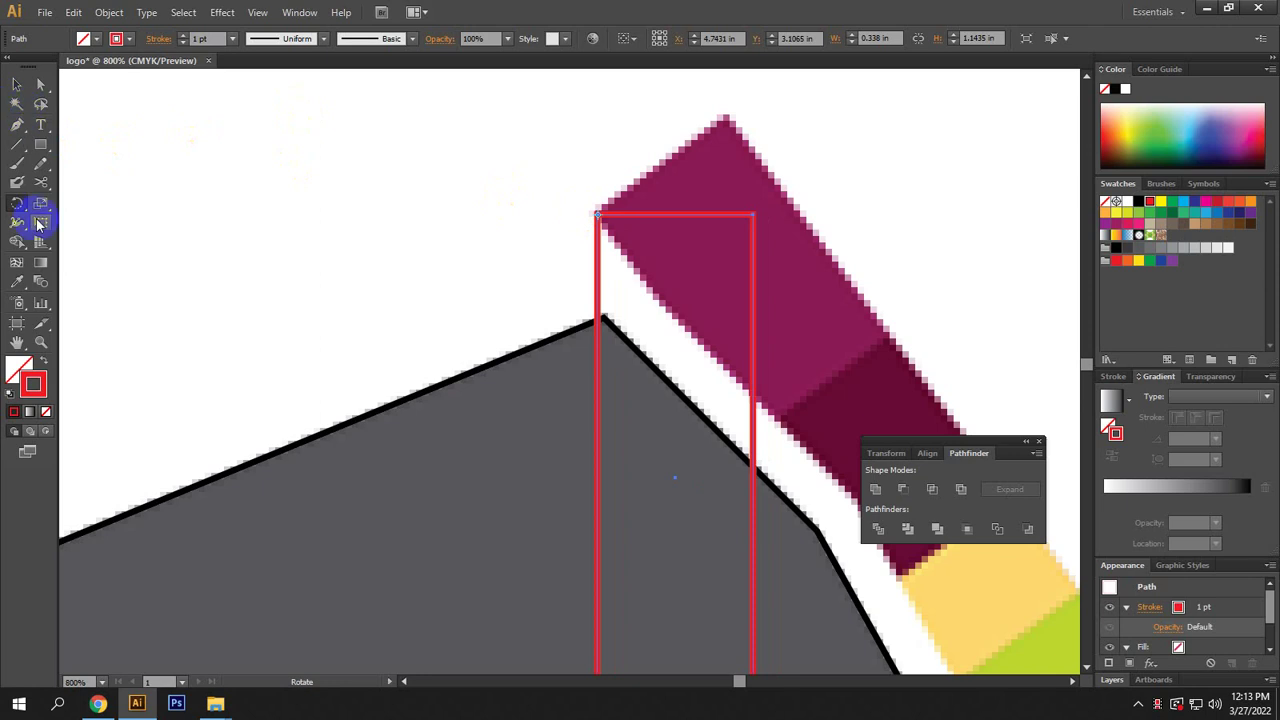
Rotate the red rectangle about its upper-left corner until its long sides follow the color band's slant.
click(16, 84)
click(183, 213)
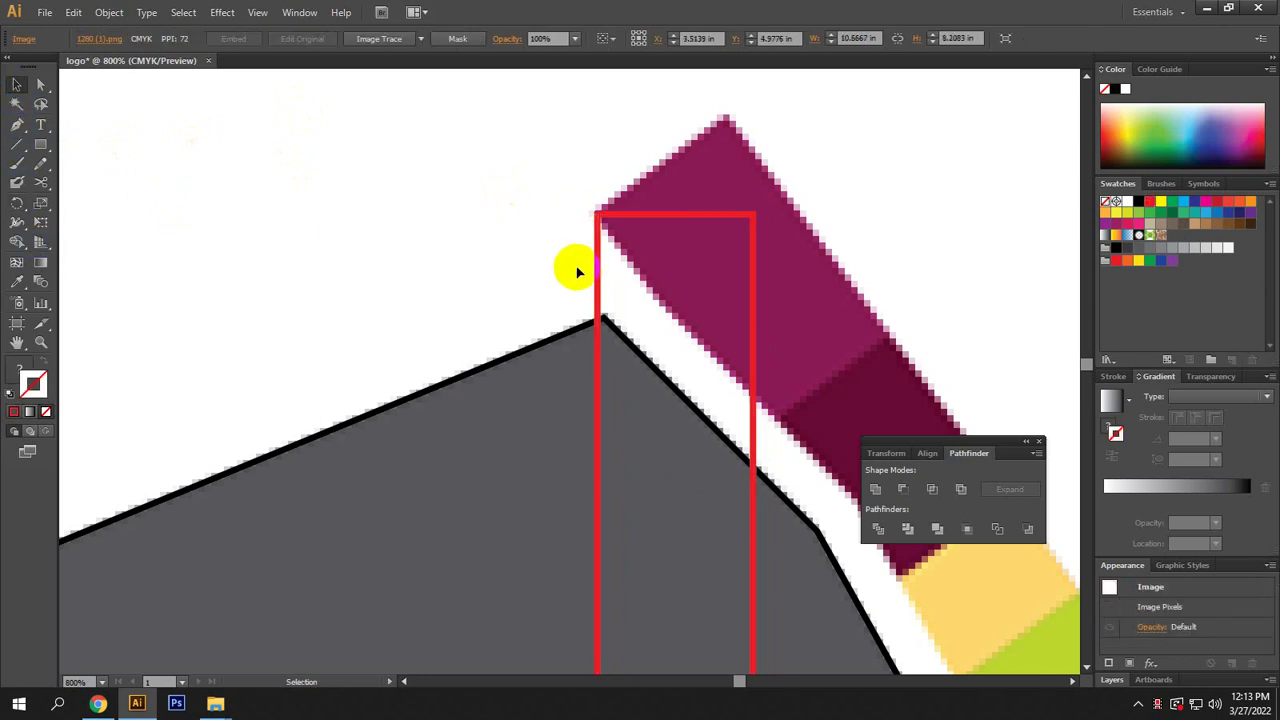
click(596, 271)
click(17, 202)
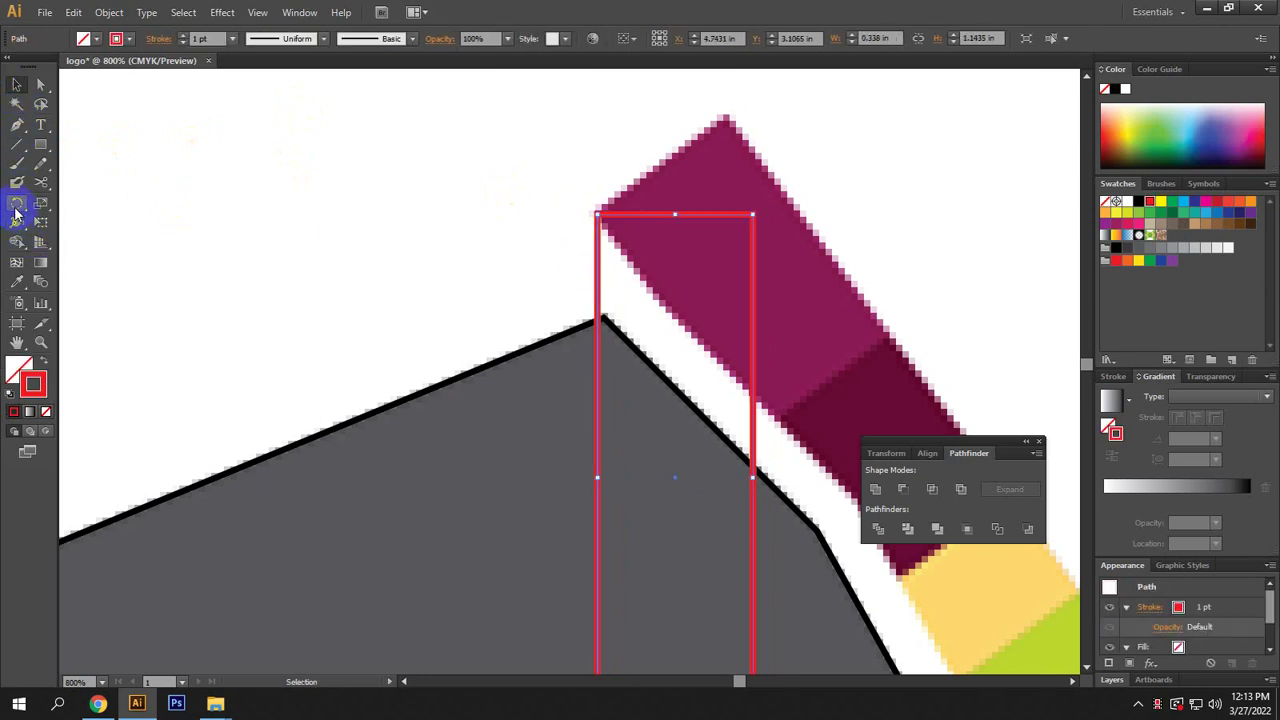
click(677, 480)
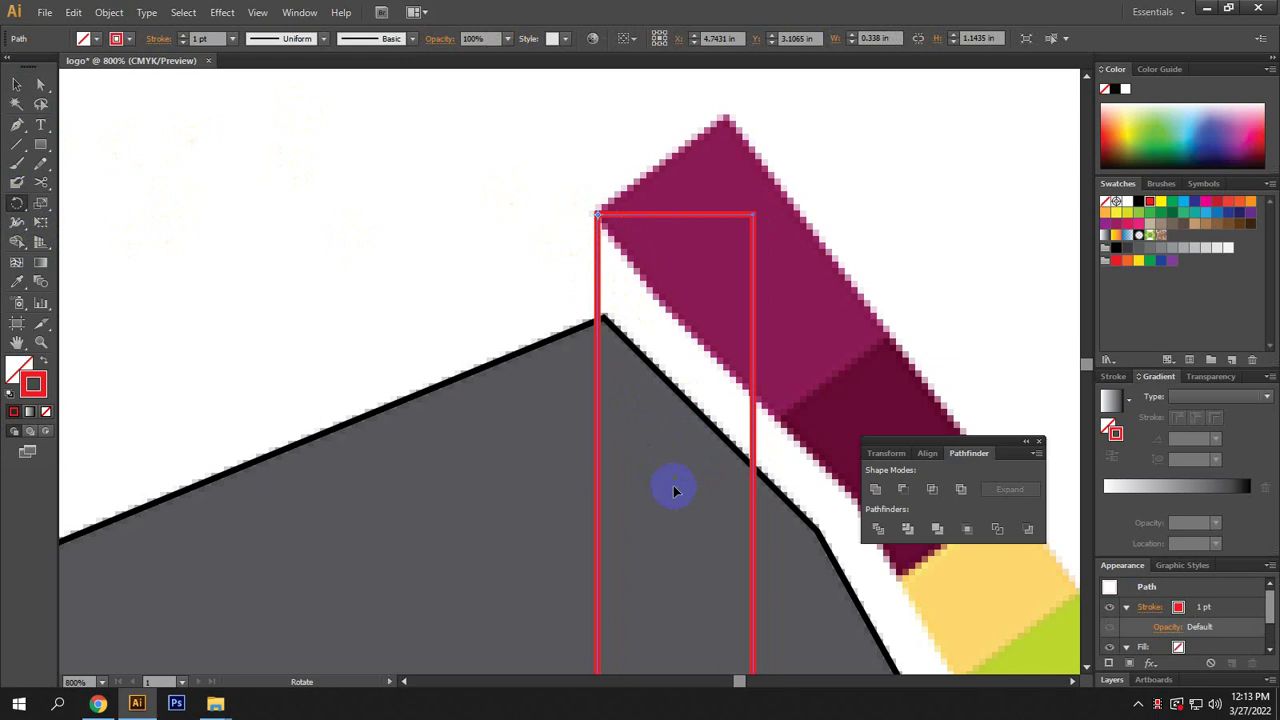
click(600, 220)
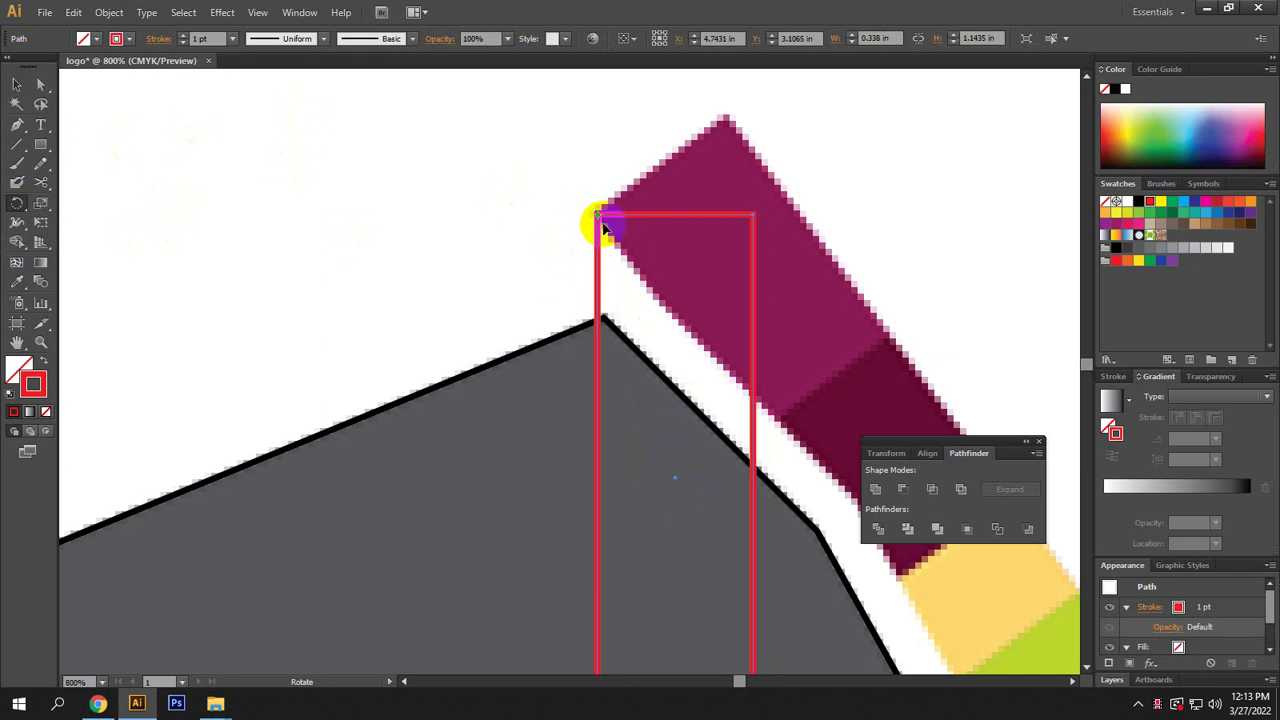
scroll(602, 226, down, 2)
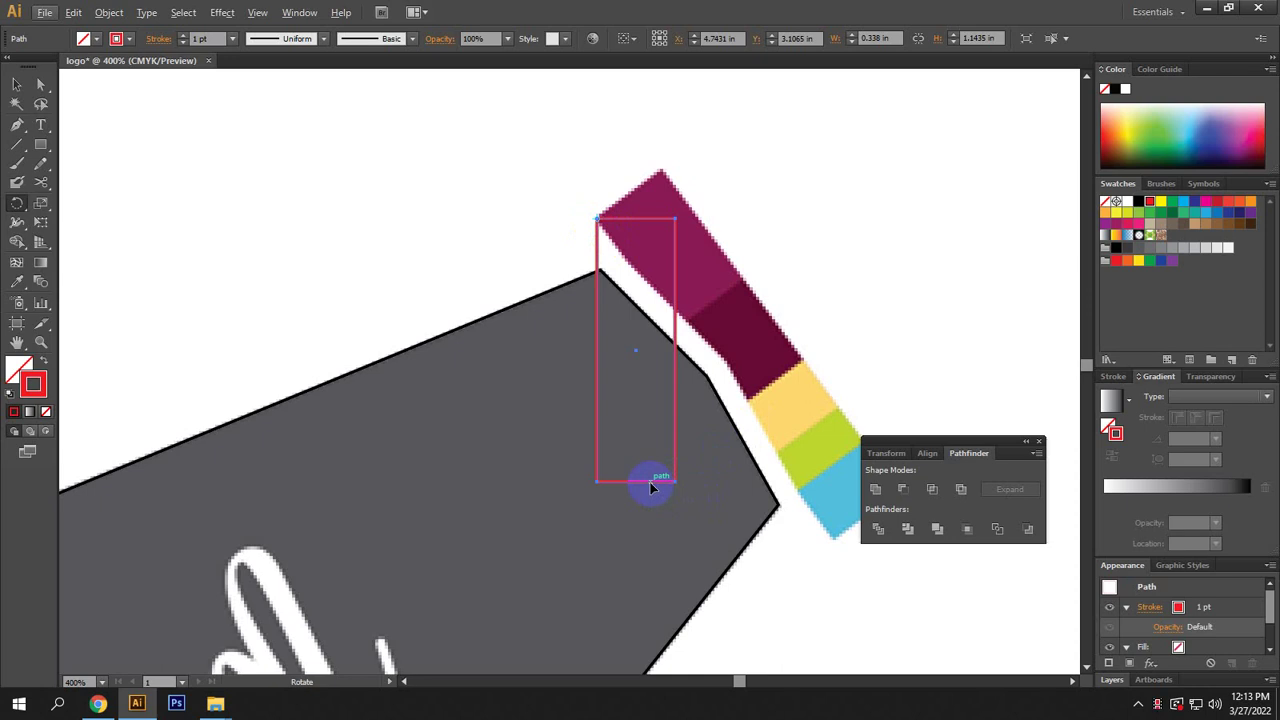
drag(651, 487, 791, 396)
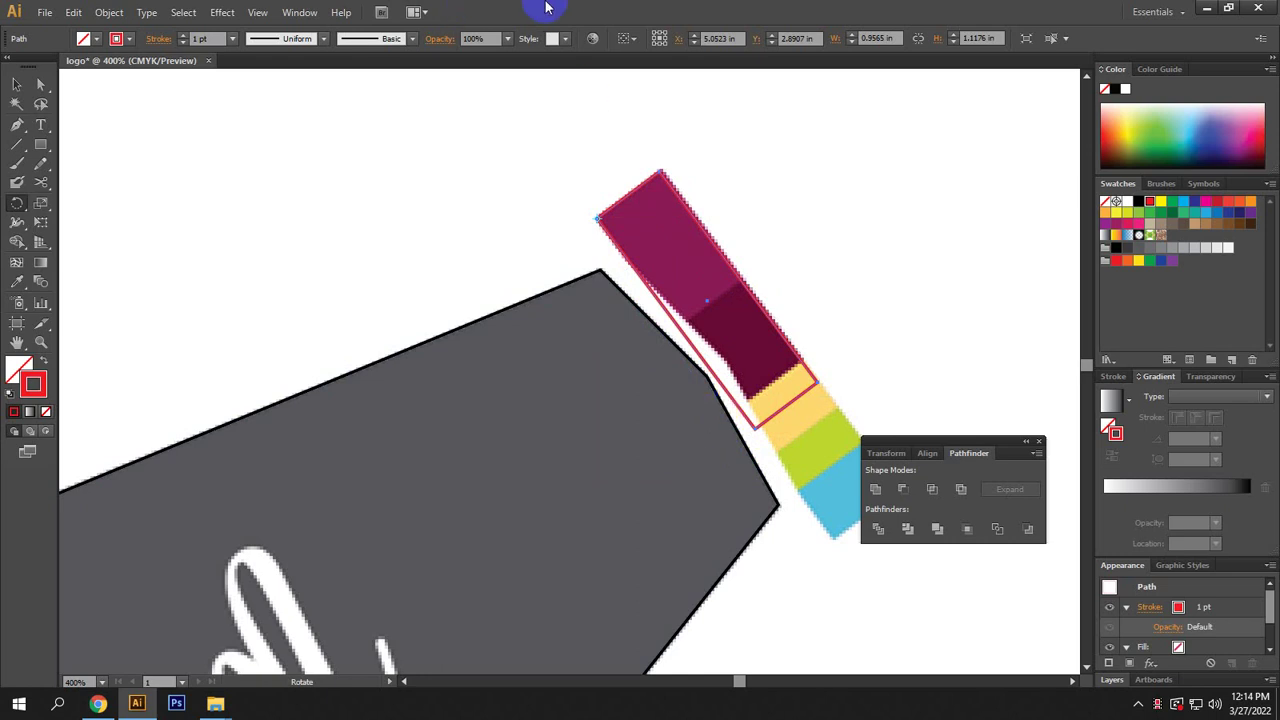
Try widening the rotated rectangle to the color band's outer edge, undo the change, and clear the selection.
scroll(760, 318, up, 1)
key(v)
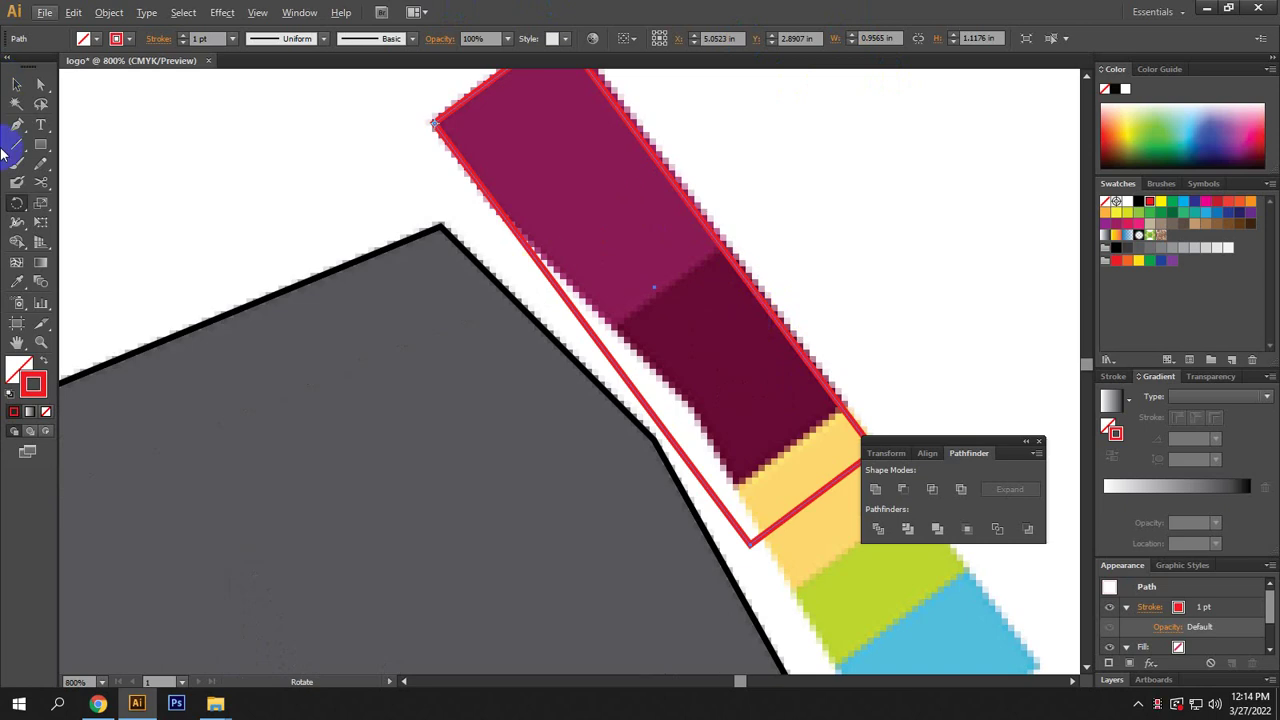
drag(540, 238, 555, 347)
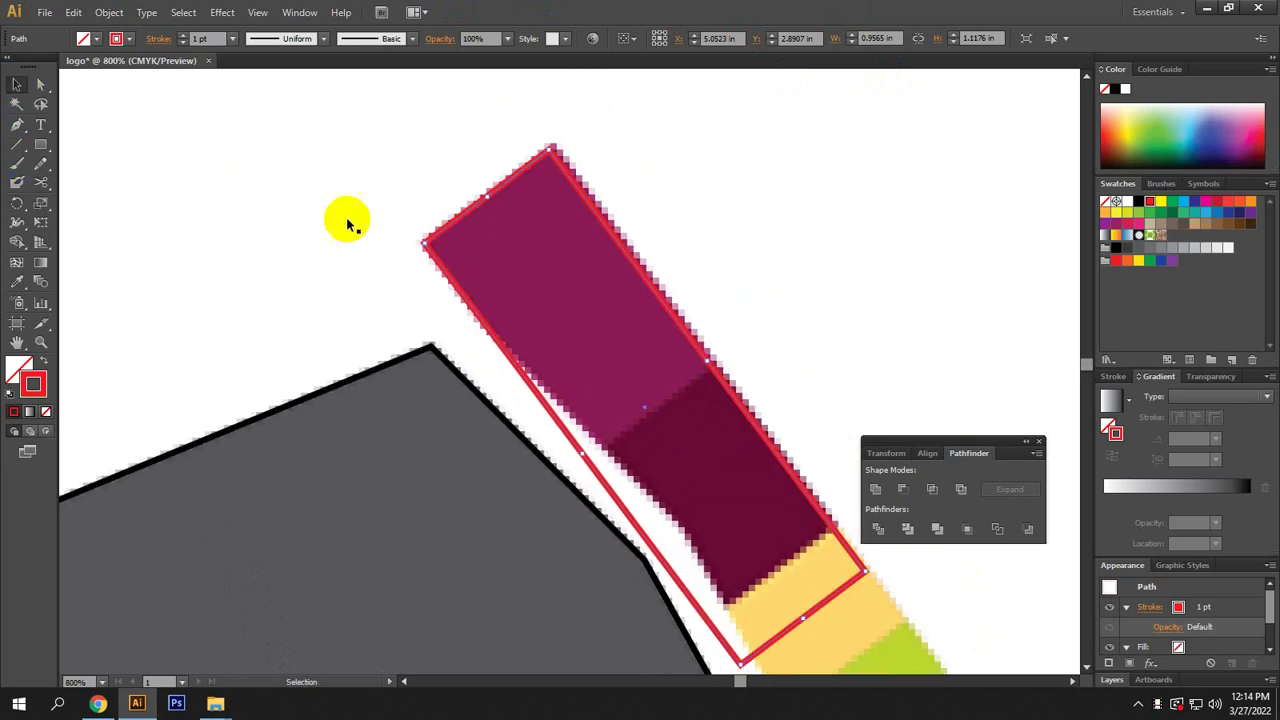
click(545, 371)
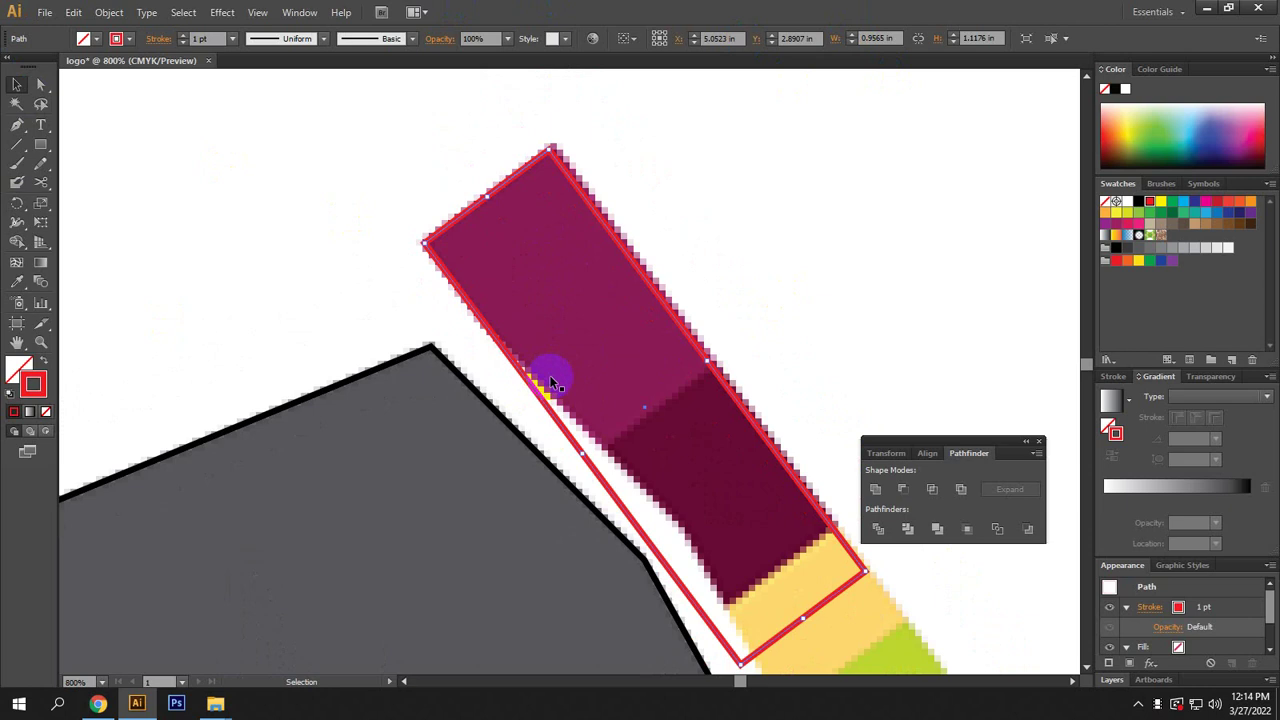
click(712, 373)
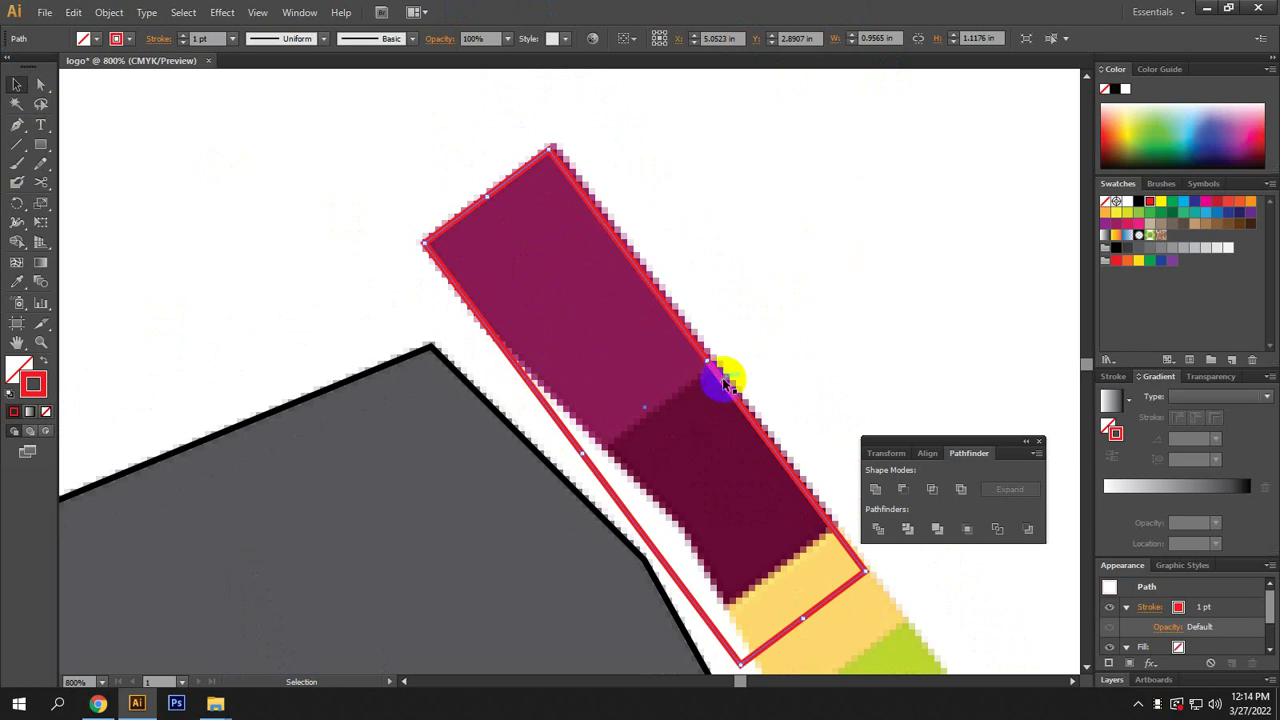
drag(707, 377, 714, 362)
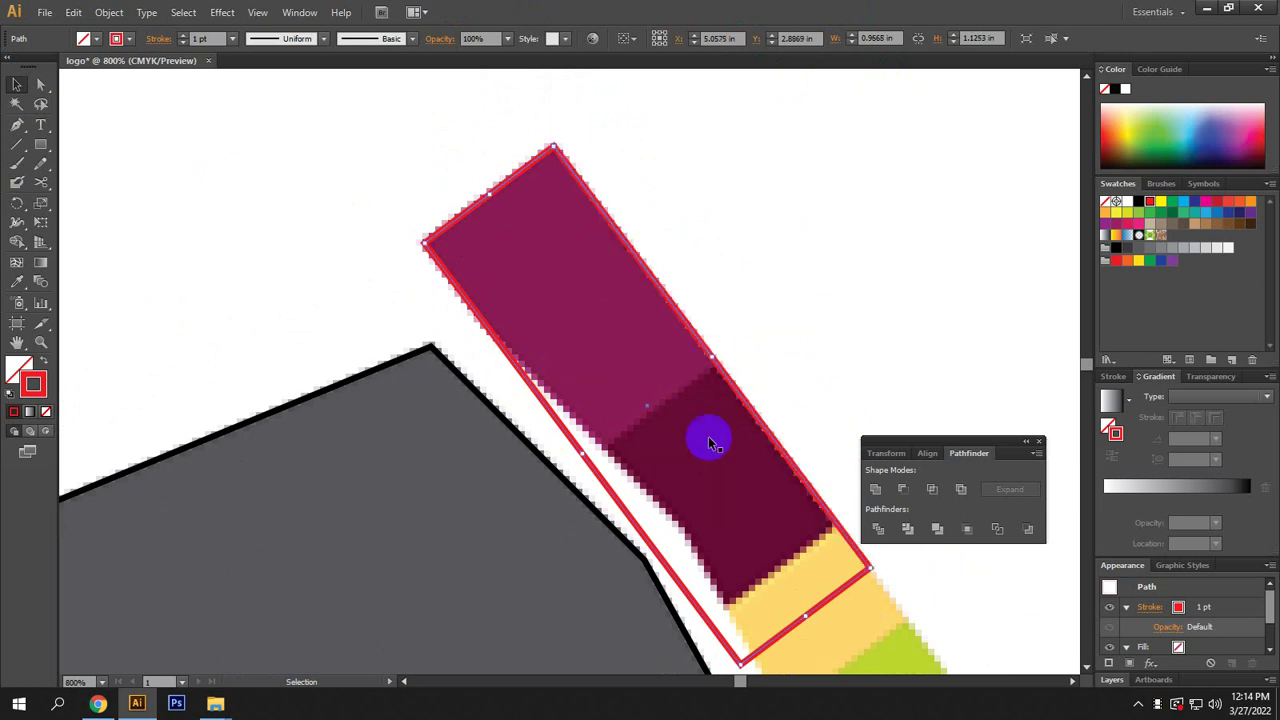
key(ctrl+a)
key(v)
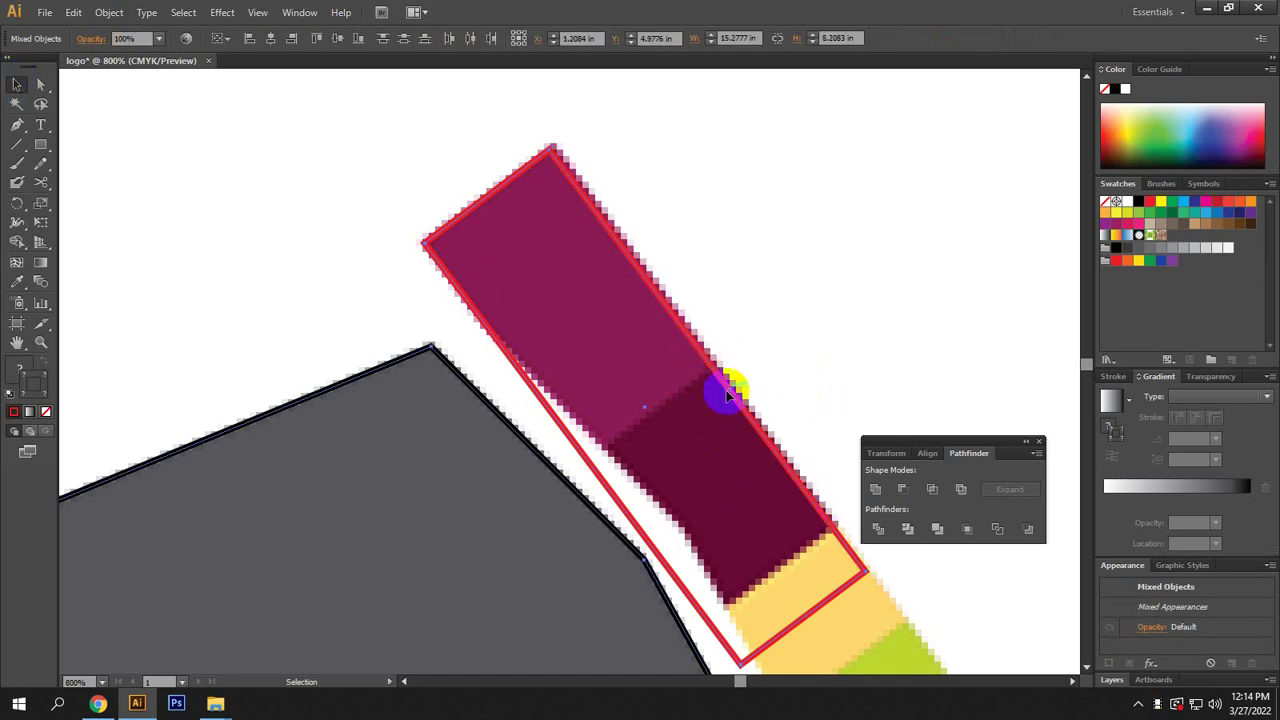
ctrl+alt+click(714, 480)
ctrl+alt+click(843, 438)
click(991, 251)
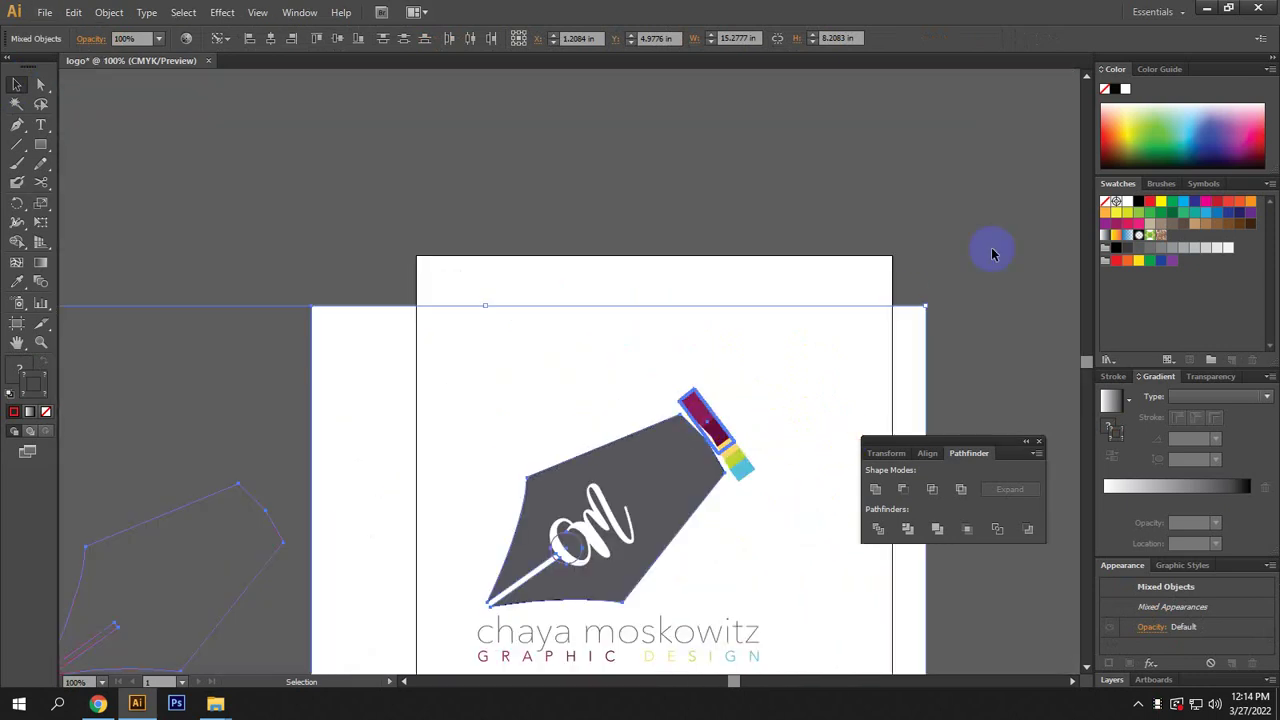
Widen the rotated rectangle so its long outer side lies on the color band's outer edge.
ctrl+click(737, 447)
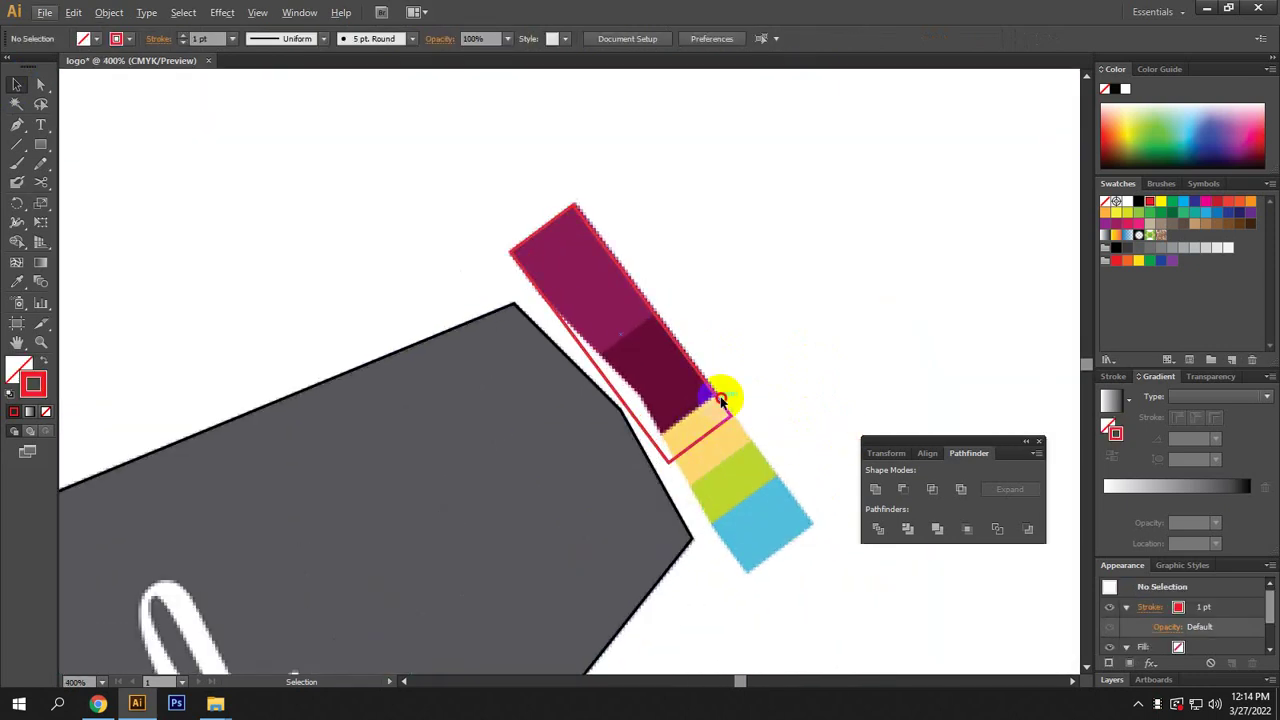
click(651, 288)
scroll(651, 310, up, 3)
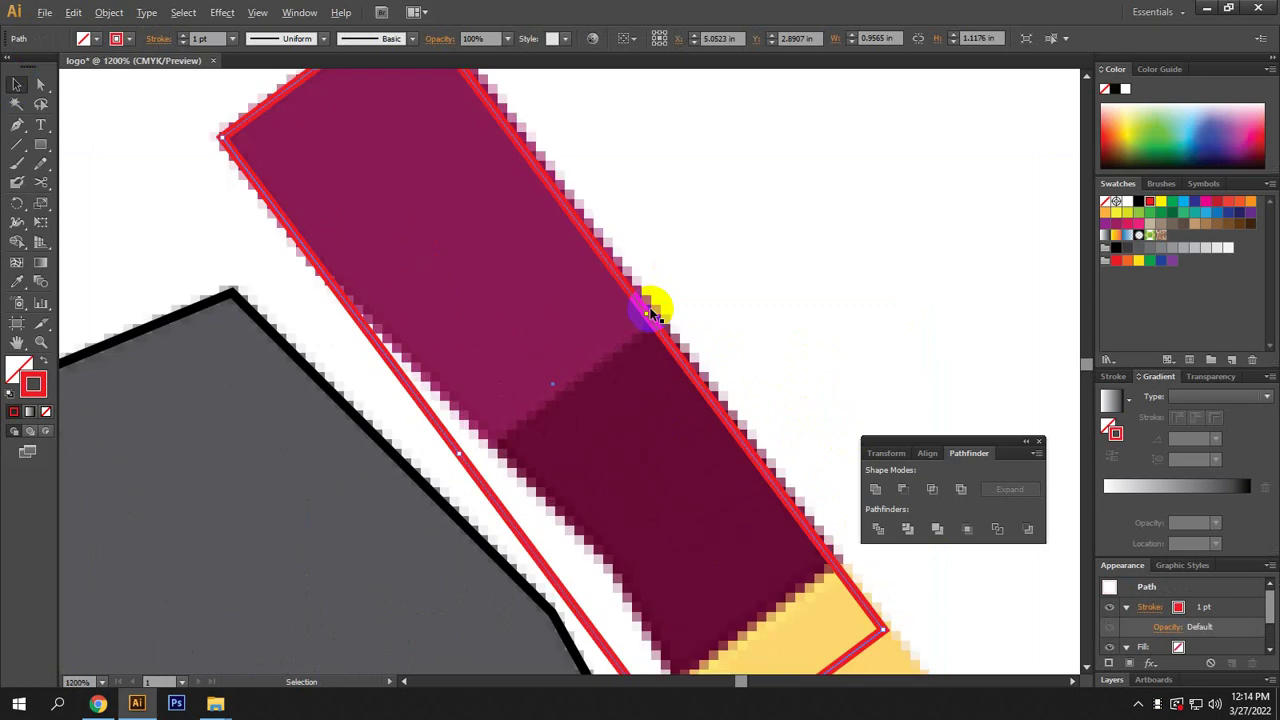
drag(643, 309, 655, 304)
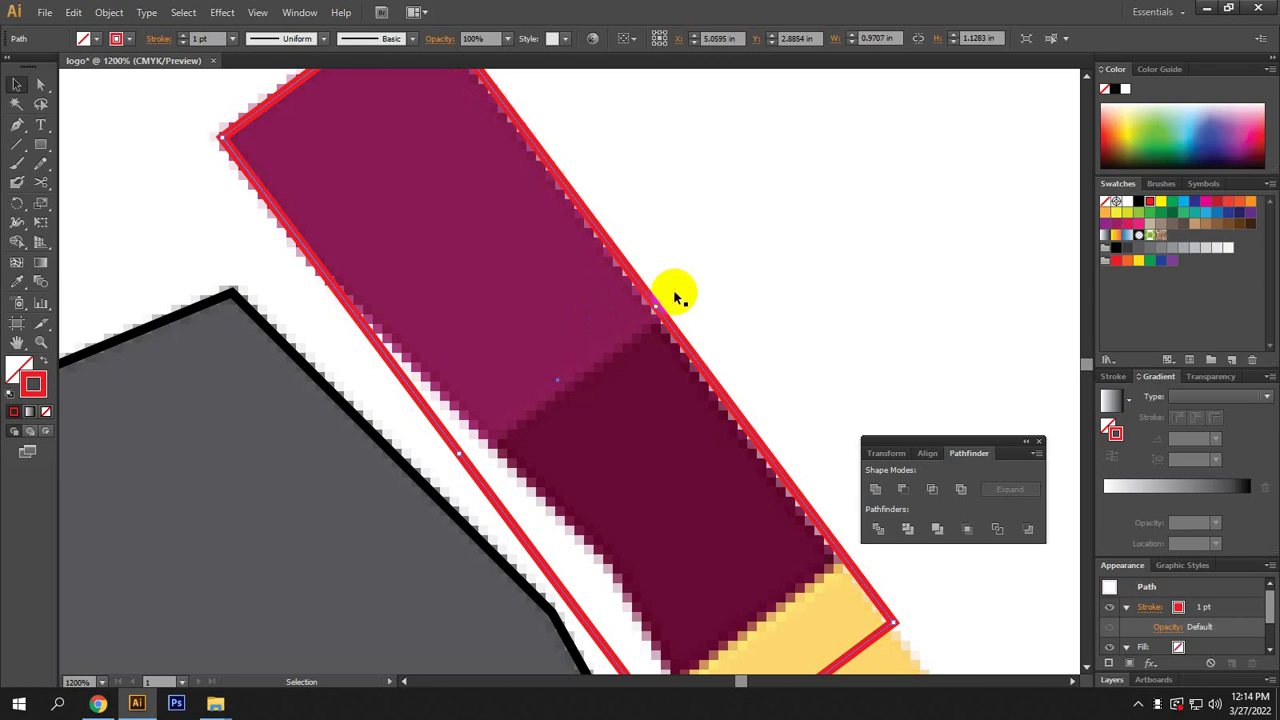
drag(656, 300, 655, 313)
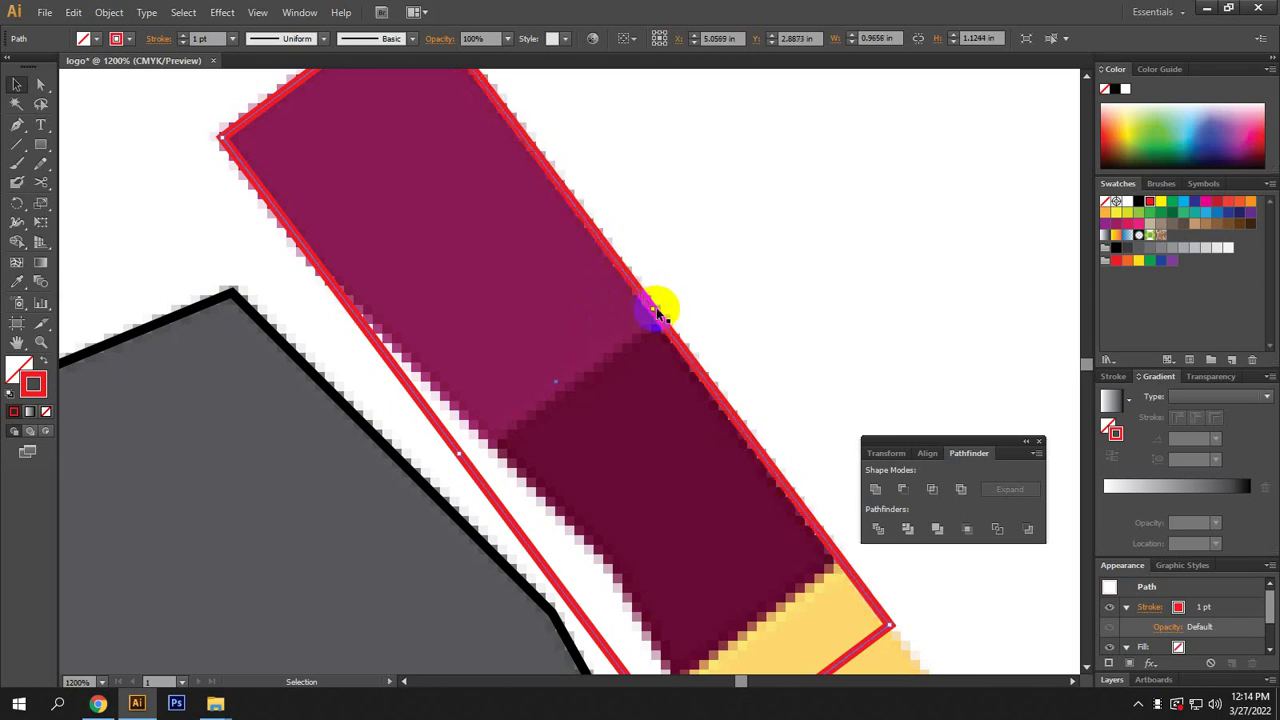
Lengthen the rotated rectangle along the color band to the outer end of the blue block.
scroll(657, 313, down, 5)
scroll(720, 449, up, 4)
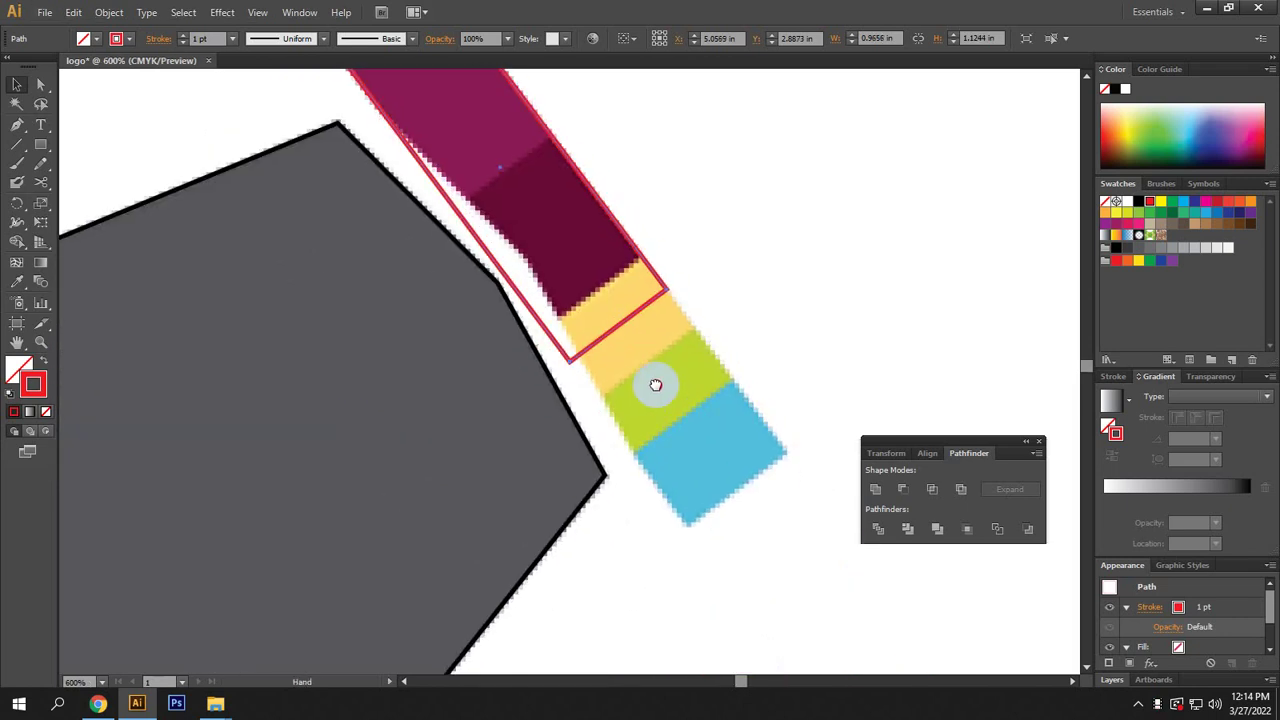
mouse_move(618, 326)
mouse_down()
mouse_move(729, 502)
mouse_move(706, 500)
mouse_move(704, 553)
mouse_up()
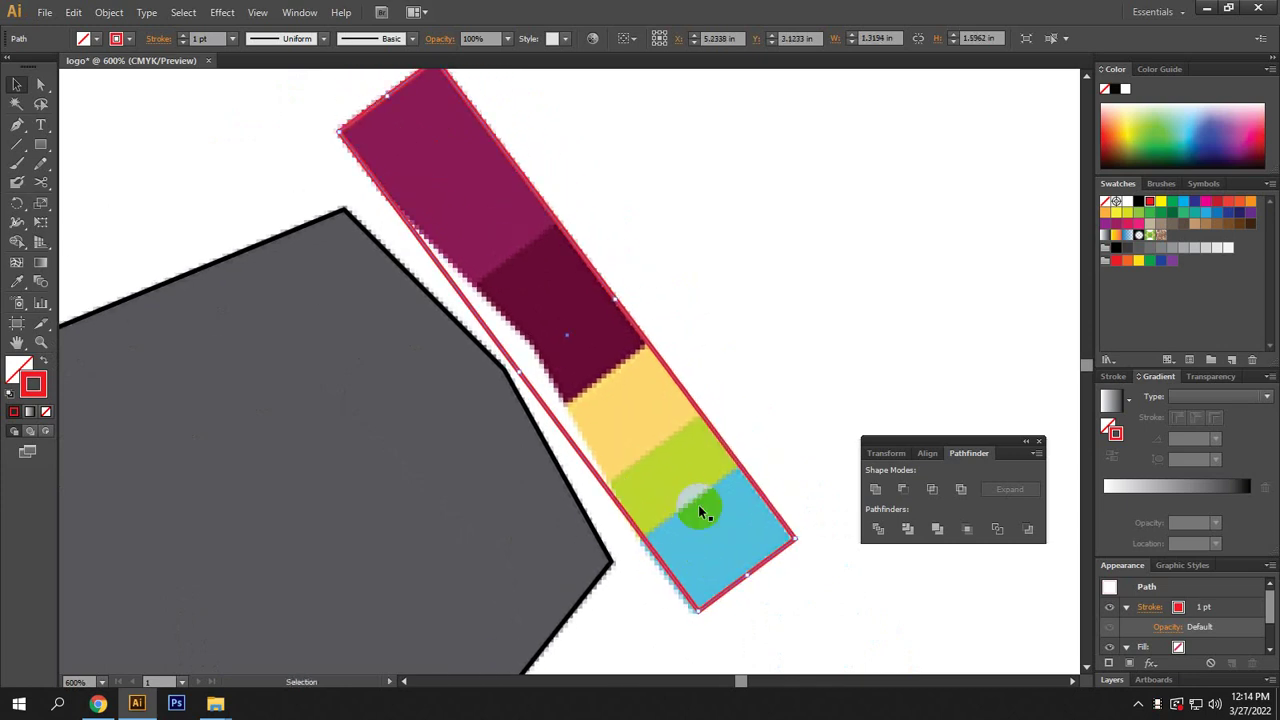
click(576, 397)
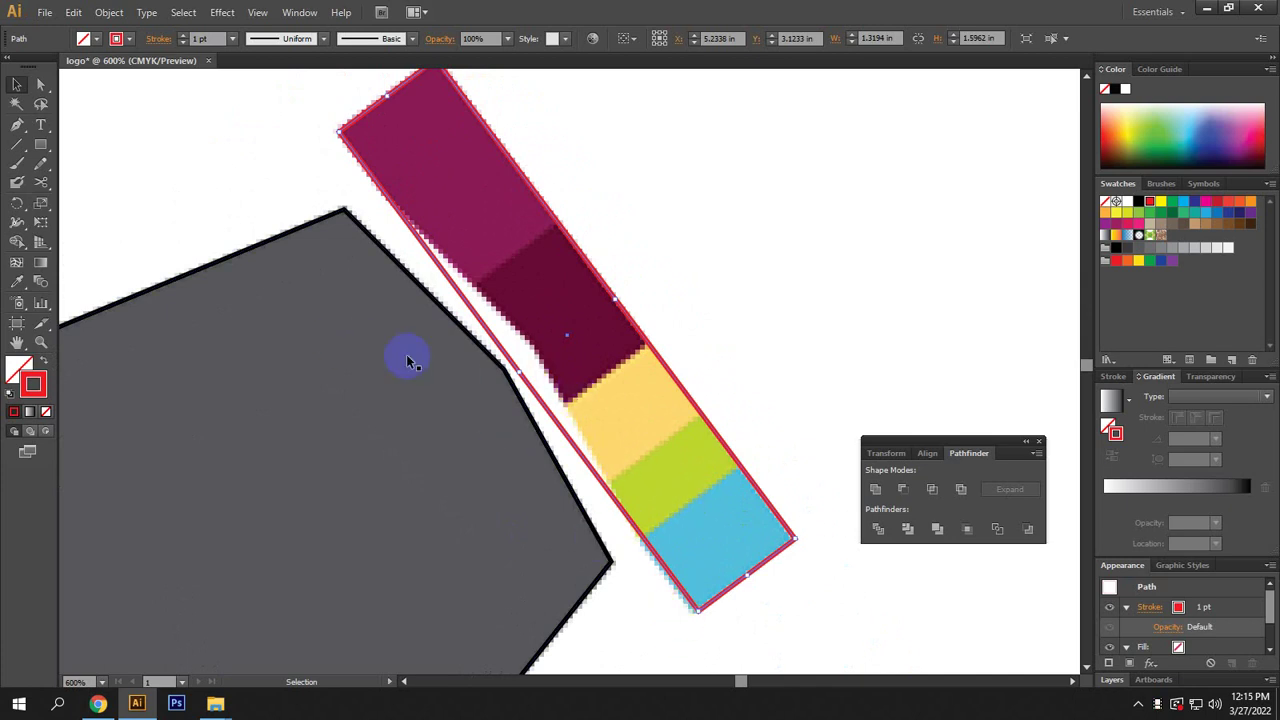
Rotate the rectangle slightly about its corner at the magenta block so its far end fits the blue block.
click(18, 205)
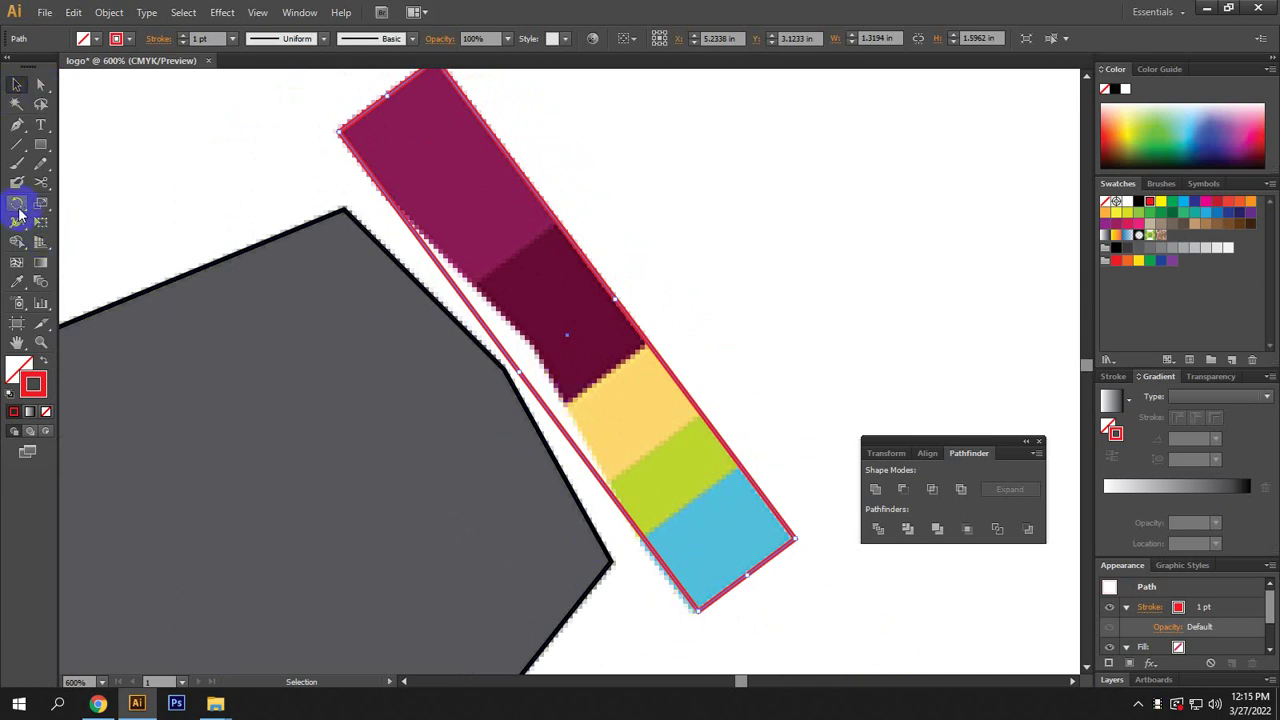
drag(343, 137, 340, 131)
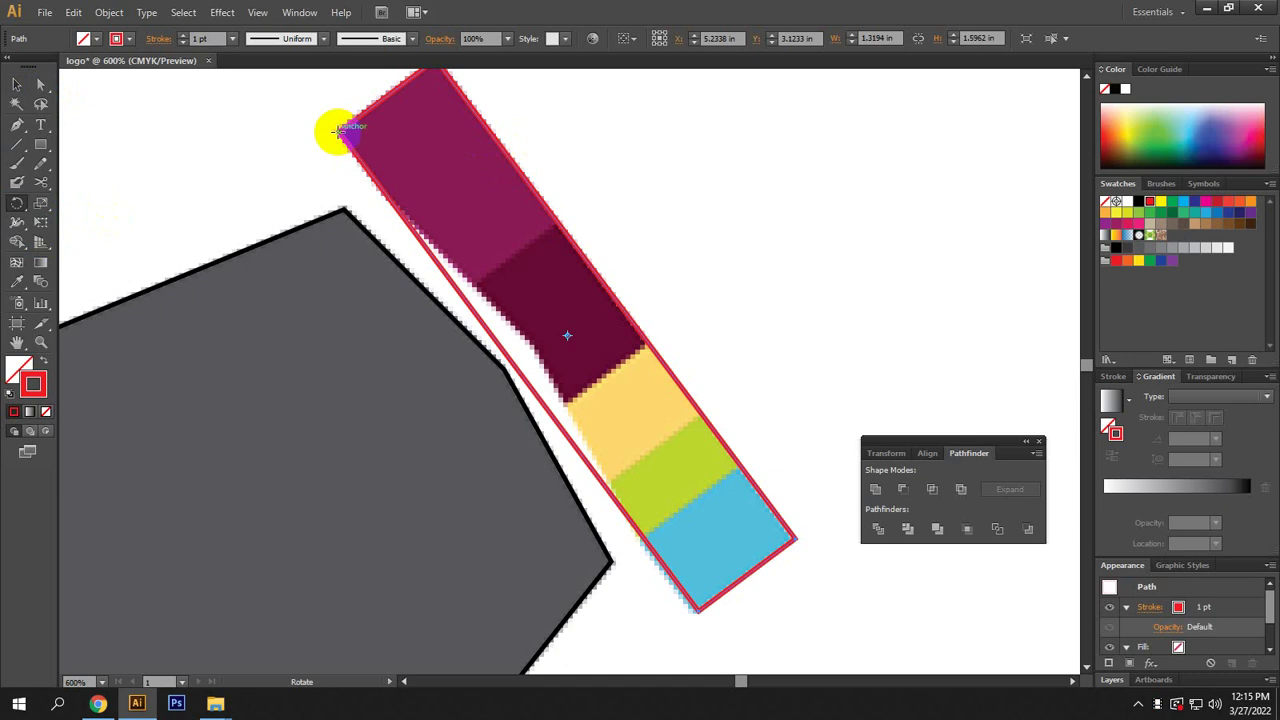
drag(751, 571, 749, 576)
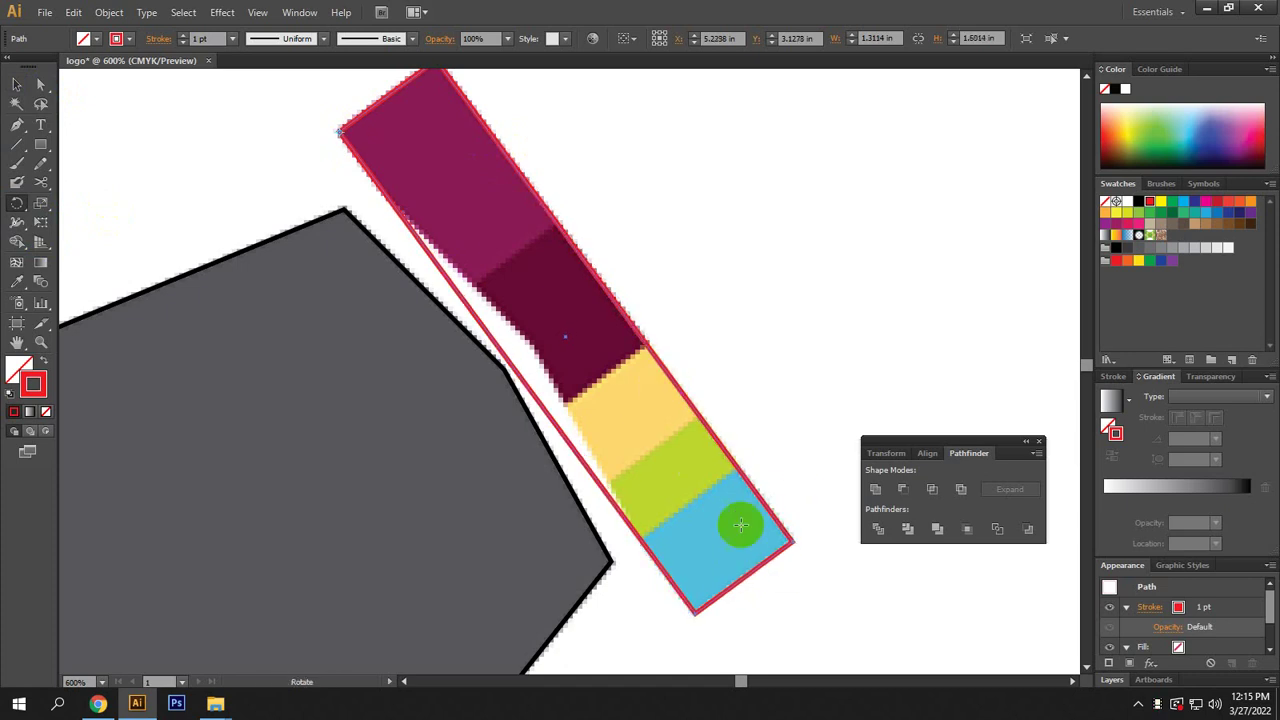
click(17, 85)
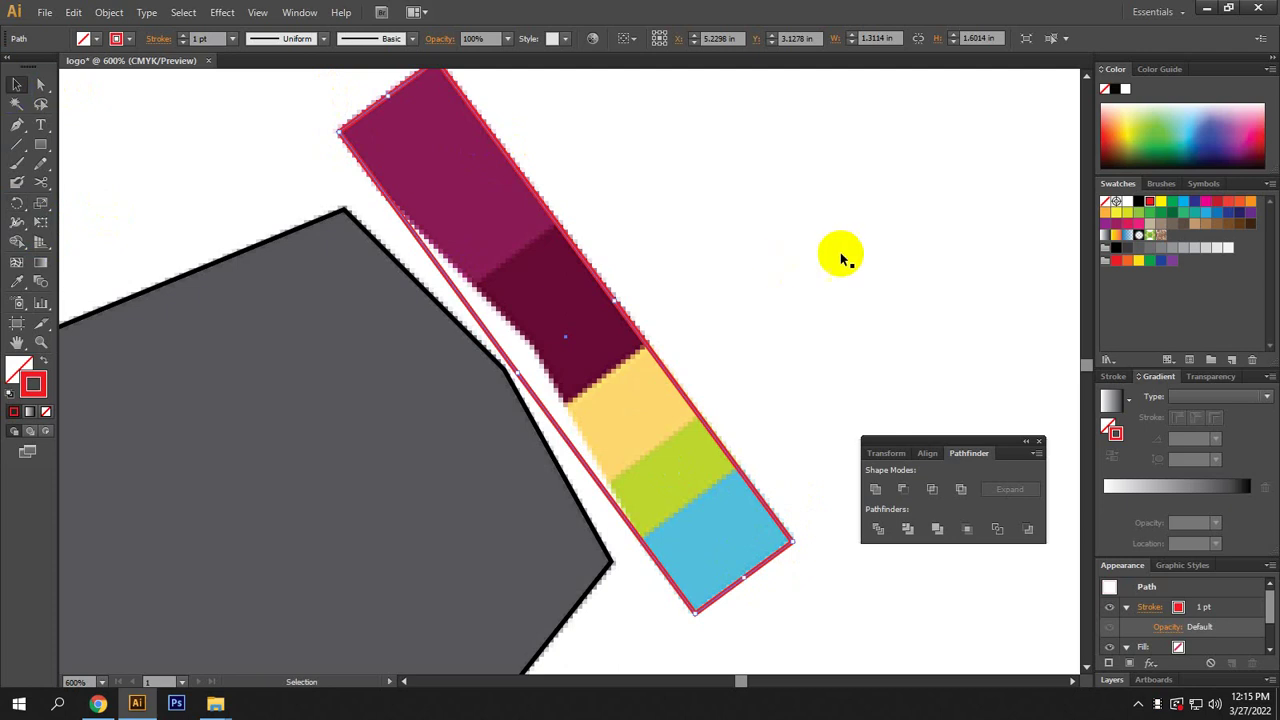
Swap the rotated rectangle's fill and stroke so the shape along the color band is solid red without an outline.
scroll(790, 262, down, 4)
click(684, 281)
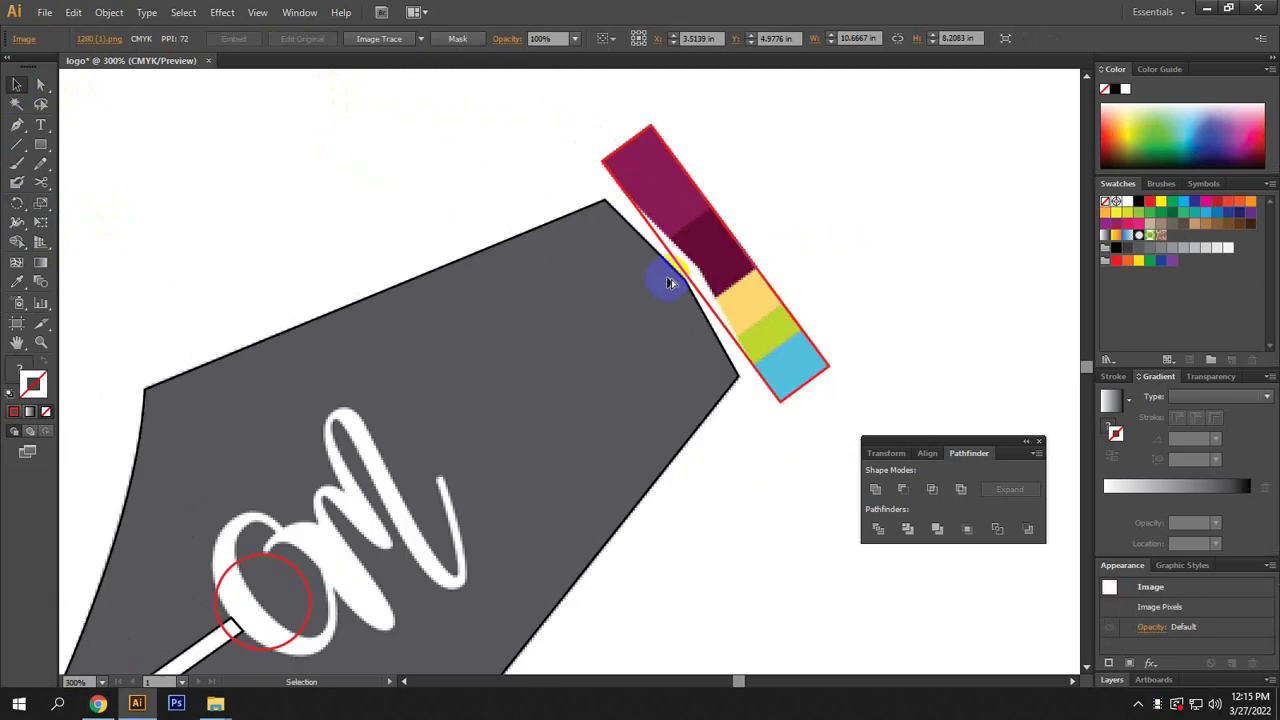
scroll(670, 283, up, 1)
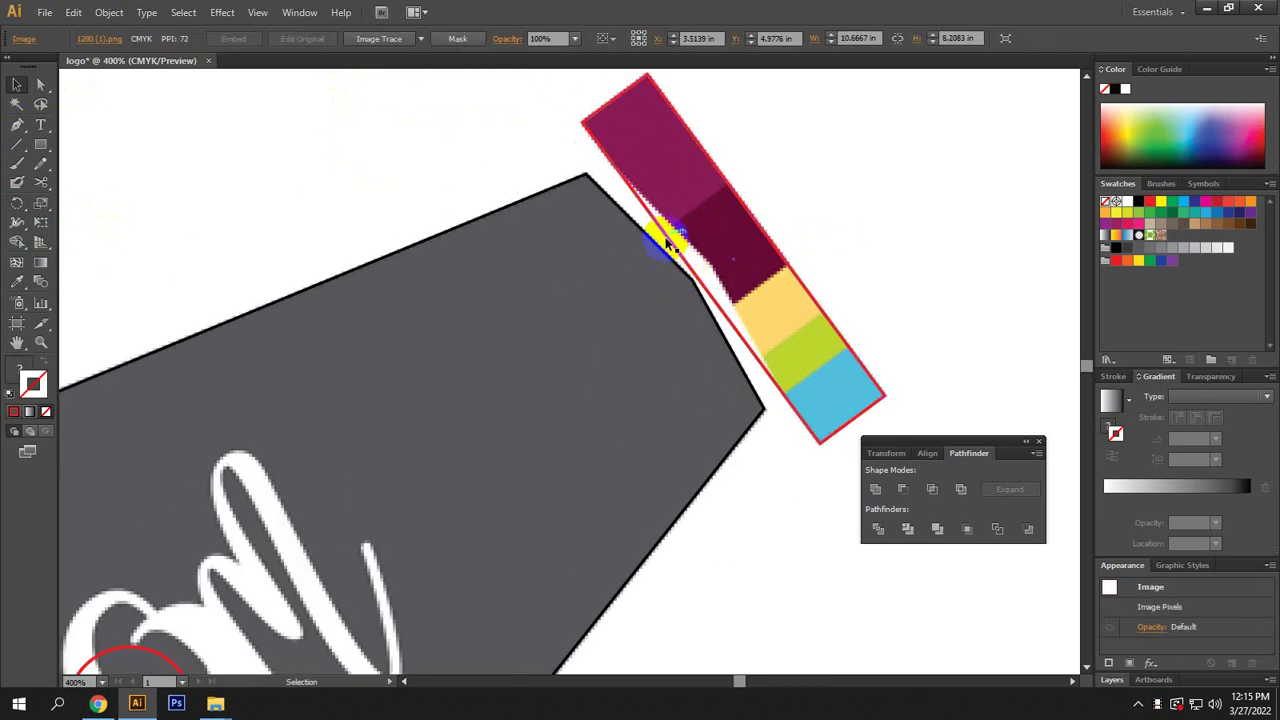
click(730, 320)
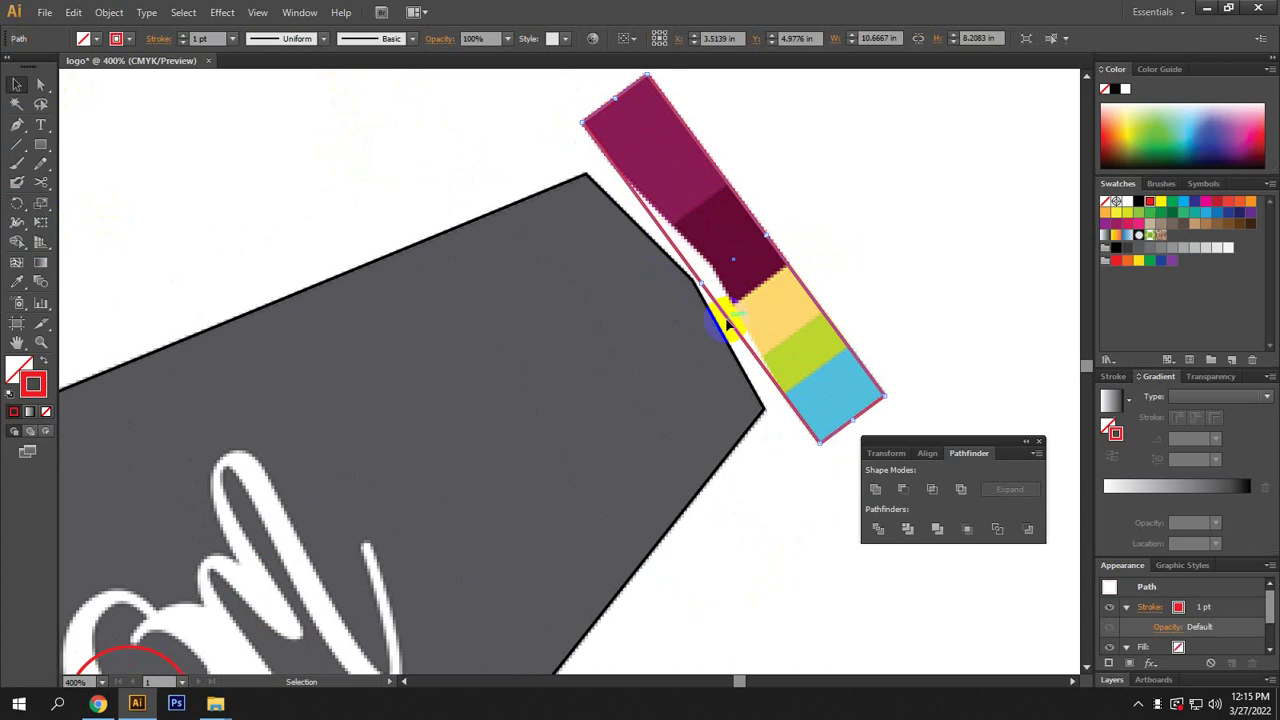
click(19, 286)
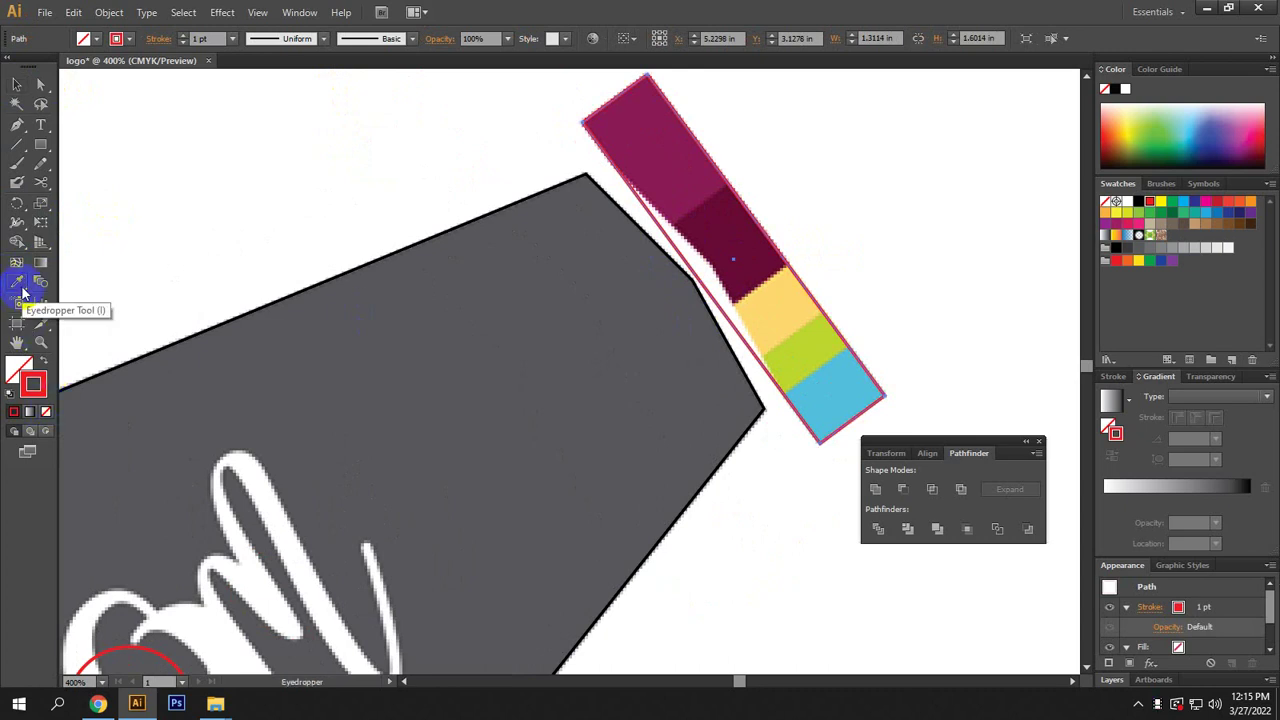
click(17, 85)
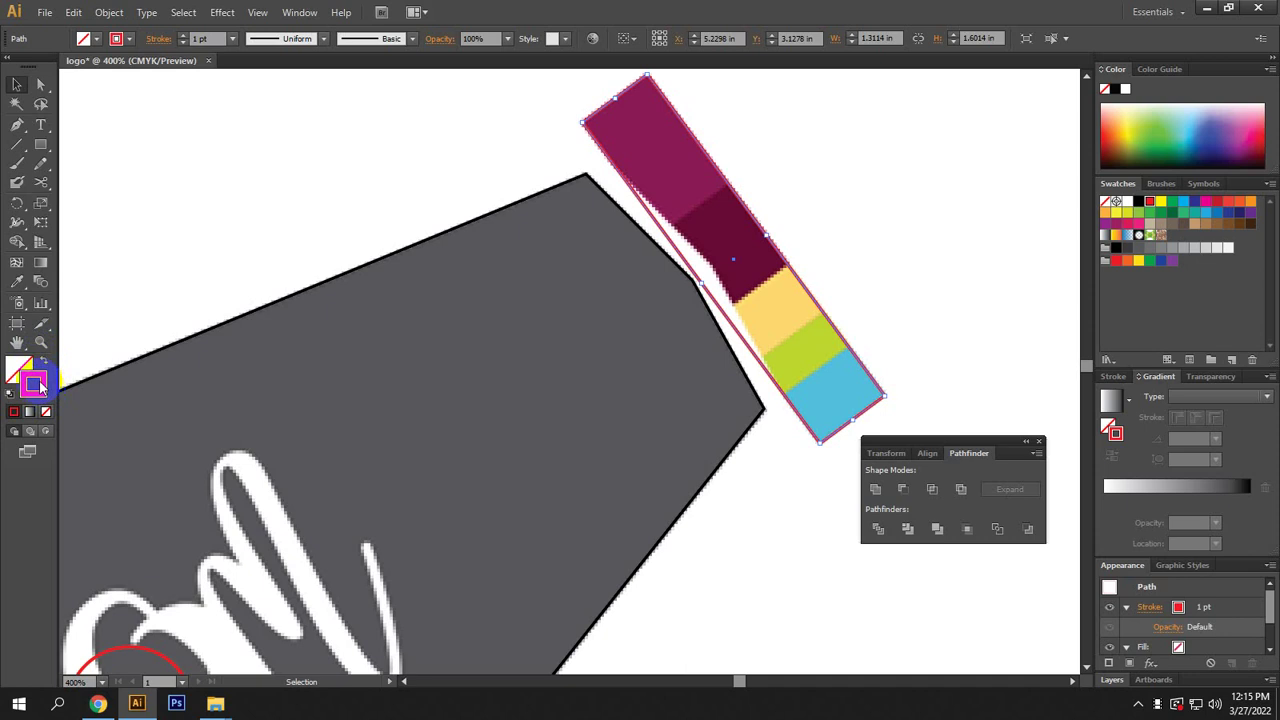
click(19, 372)
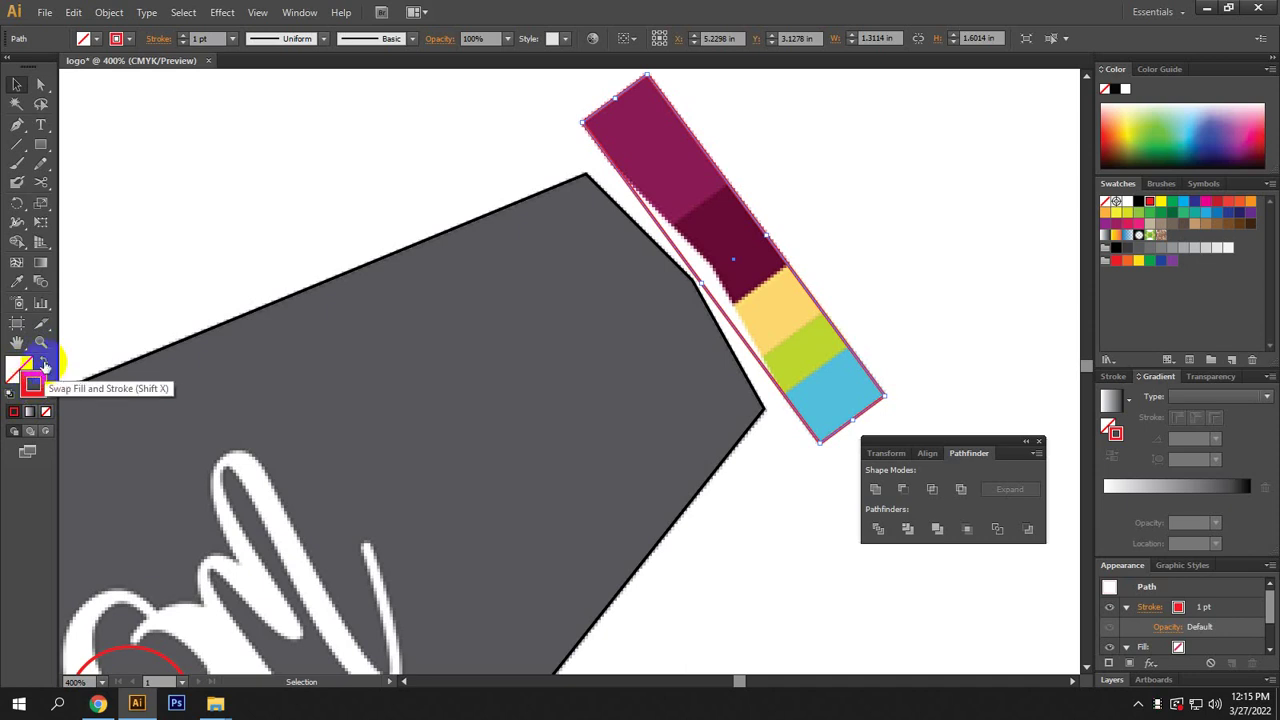
click(20, 371)
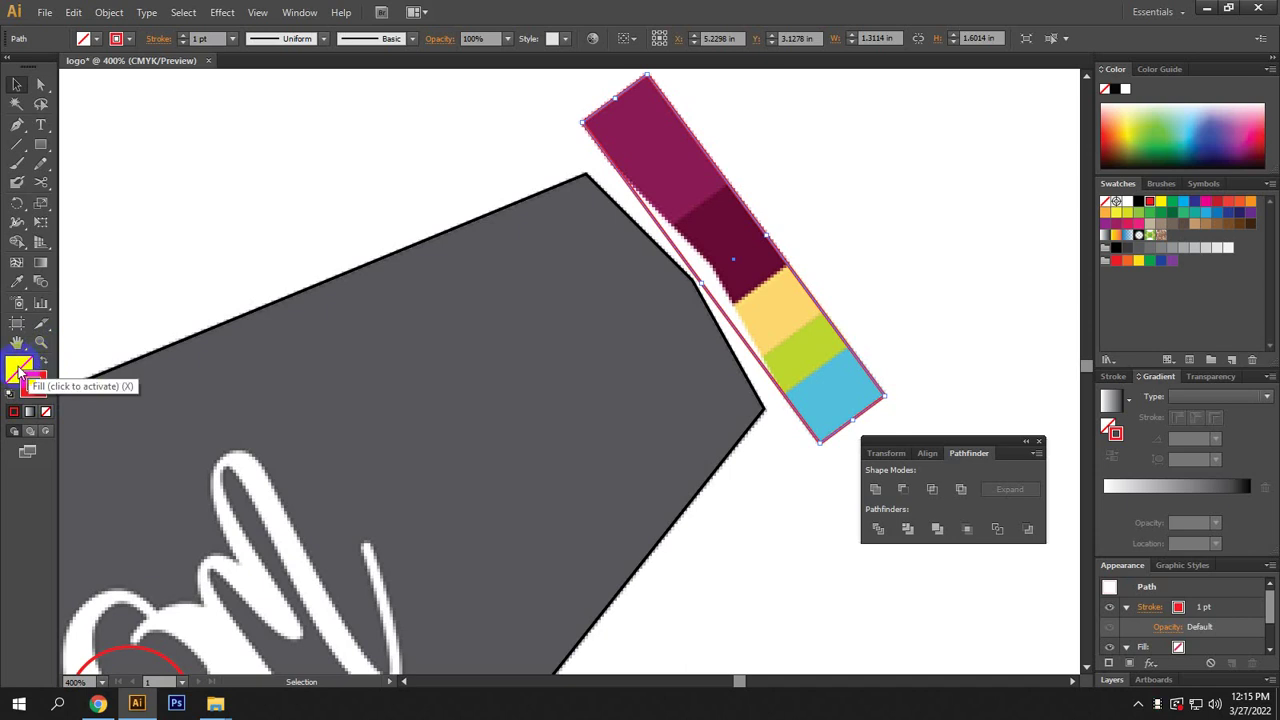
click(38, 384)
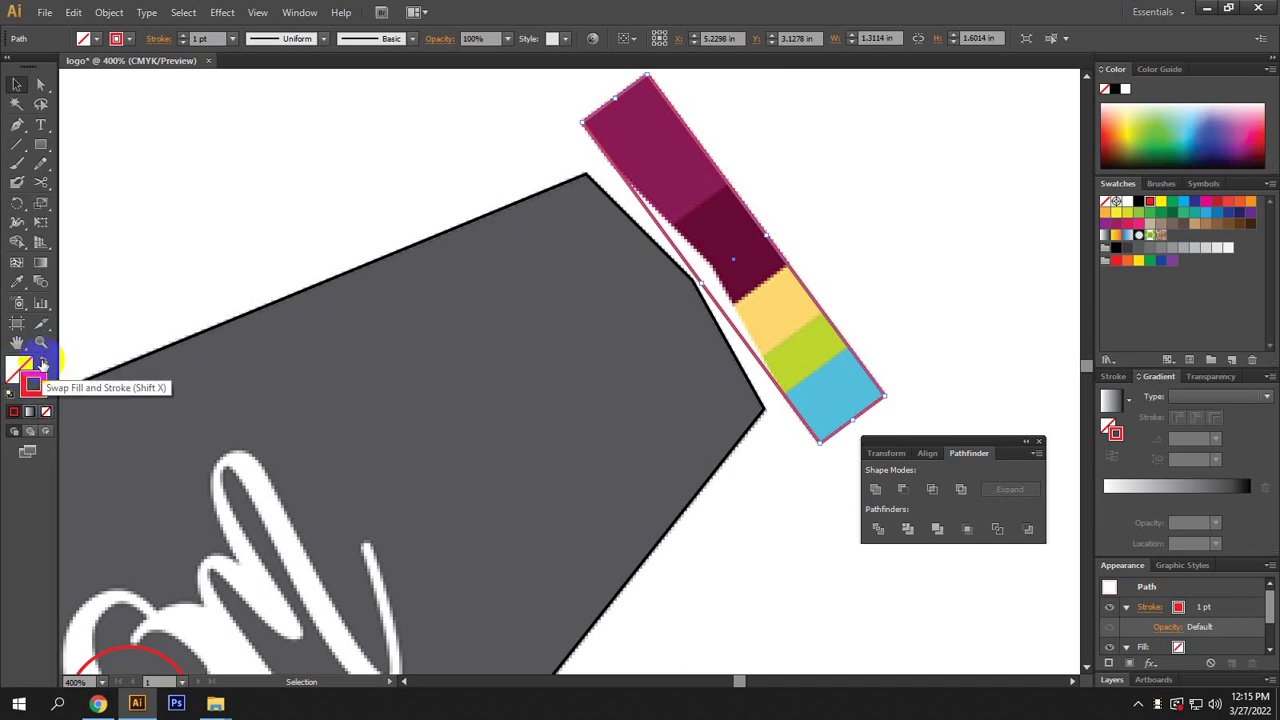
click(42, 362)
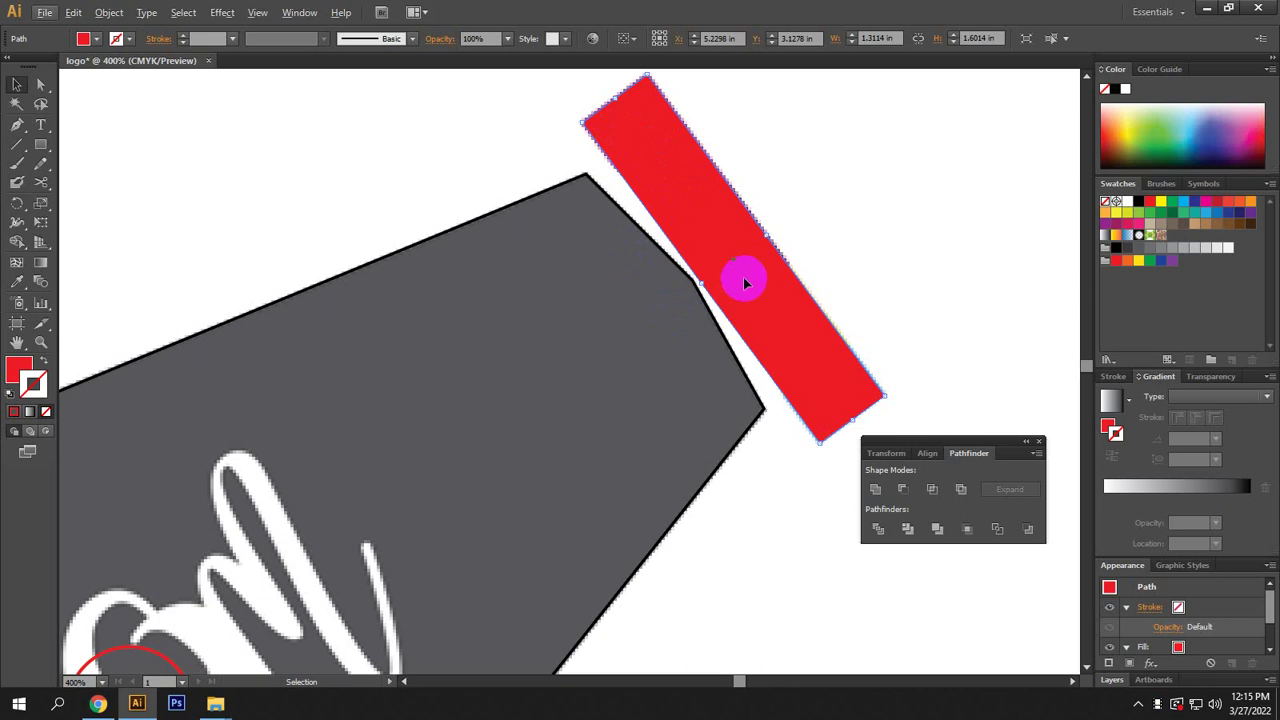
click(42, 362)
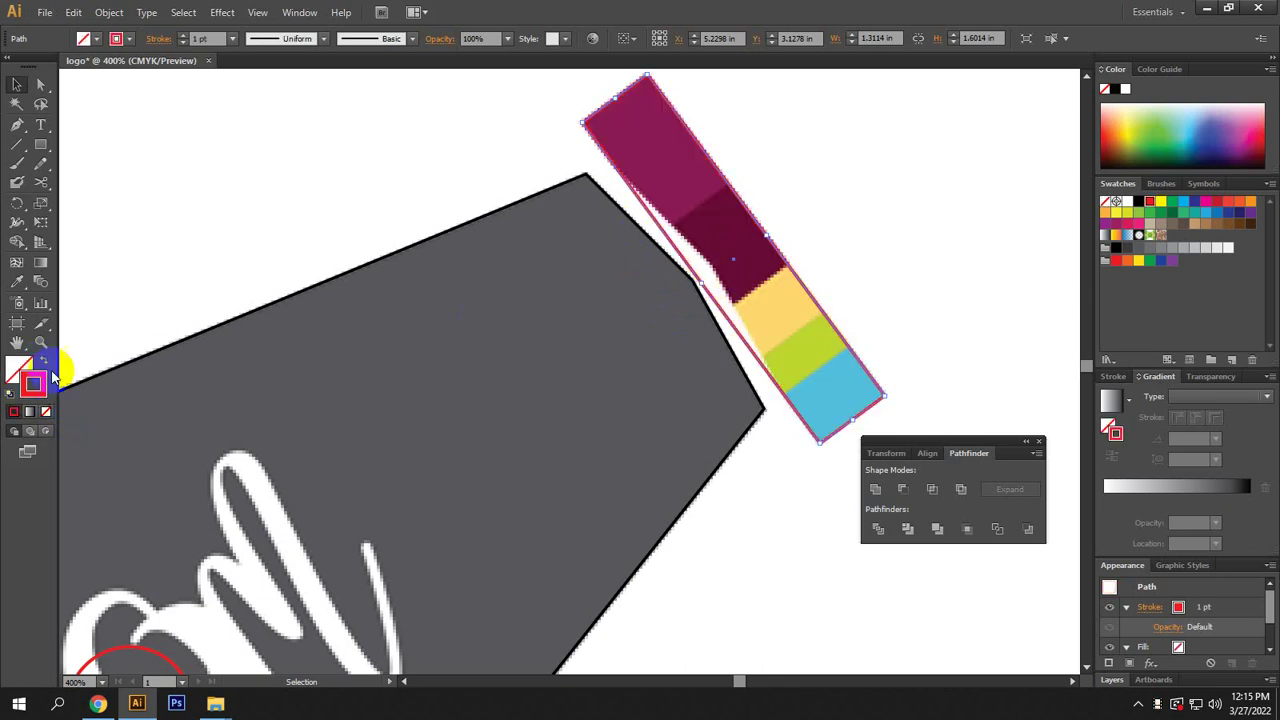
click(43, 363)
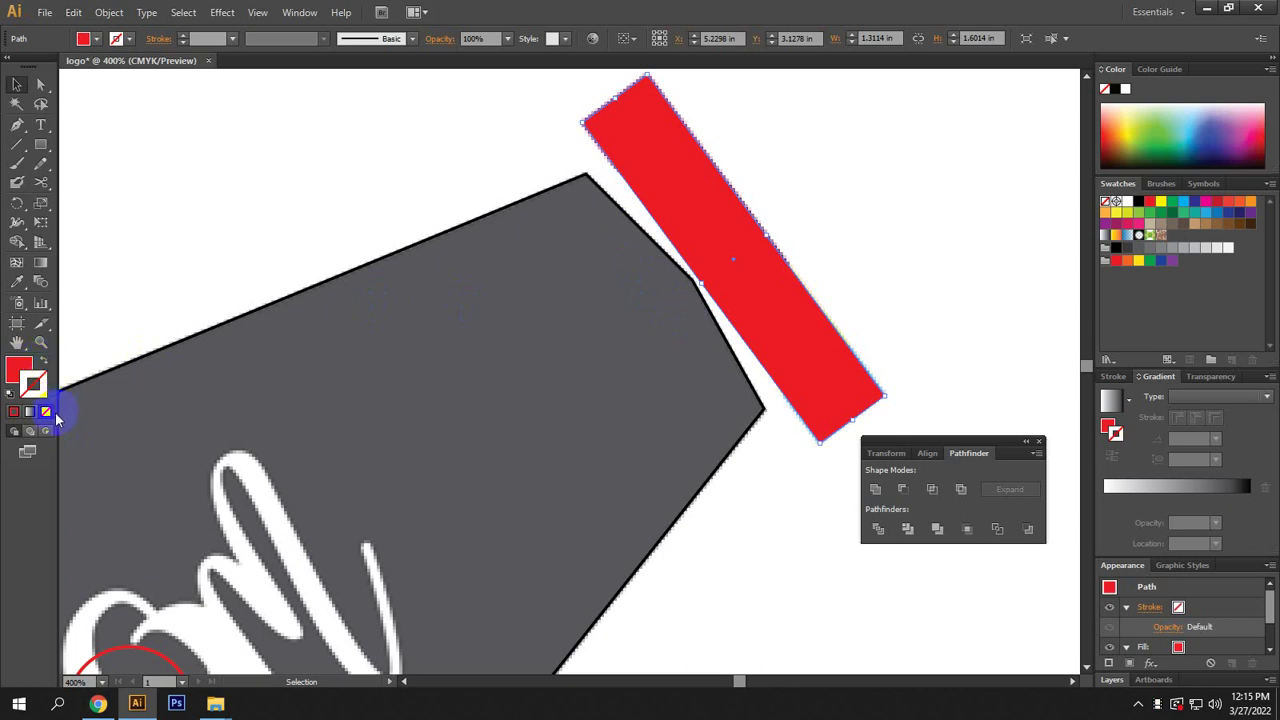
Add an anchor point on the red rectangle's inner long side, beside the middle corner of the gray nib's end.
click(18, 125)
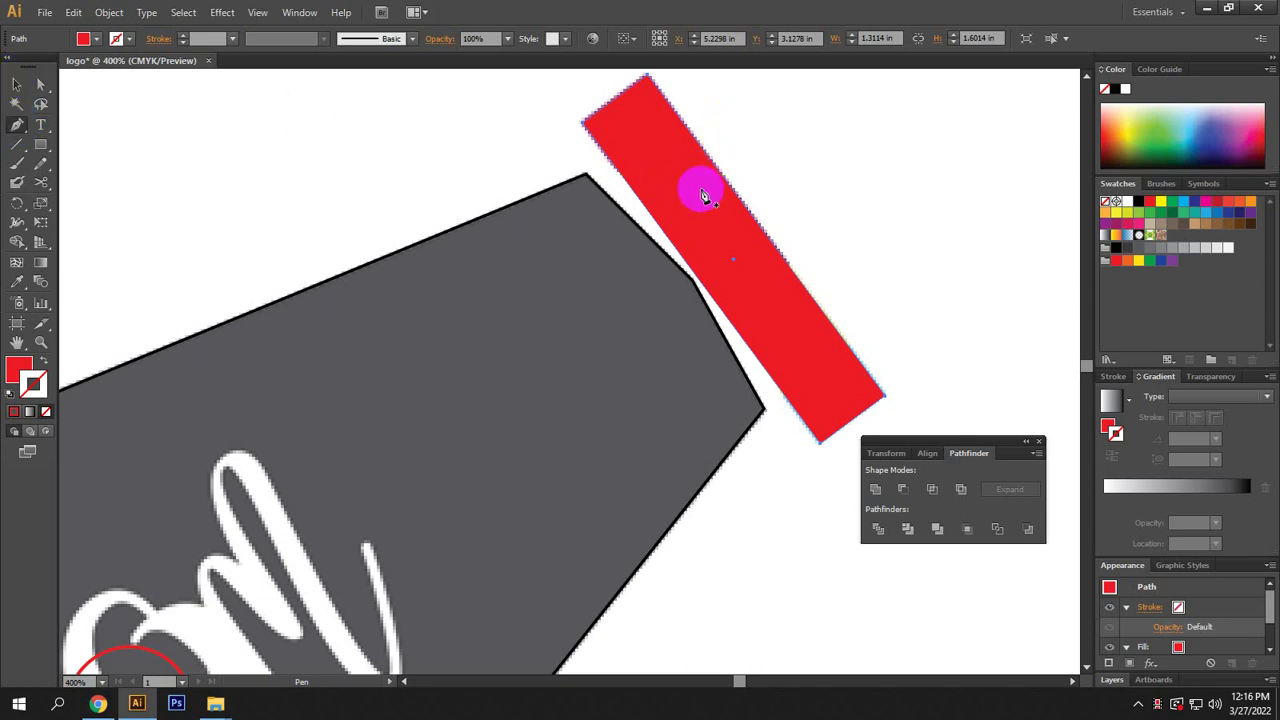
click(16, 85)
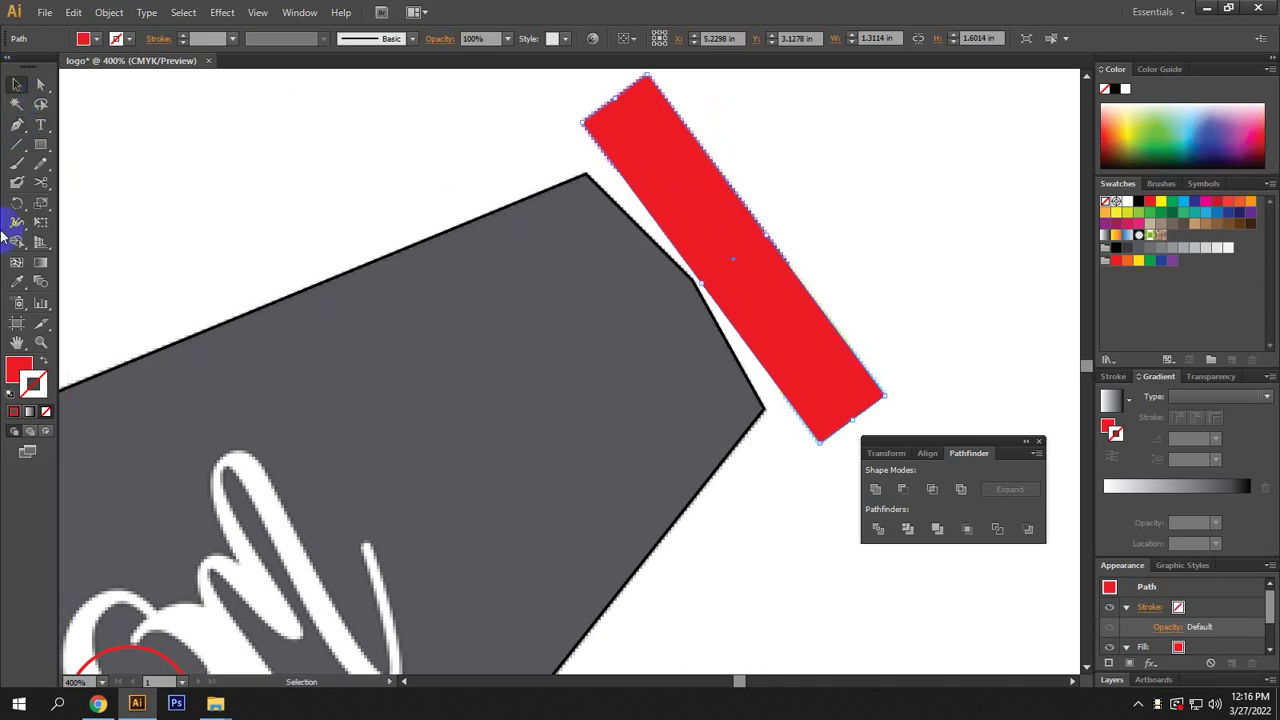
click(18, 125)
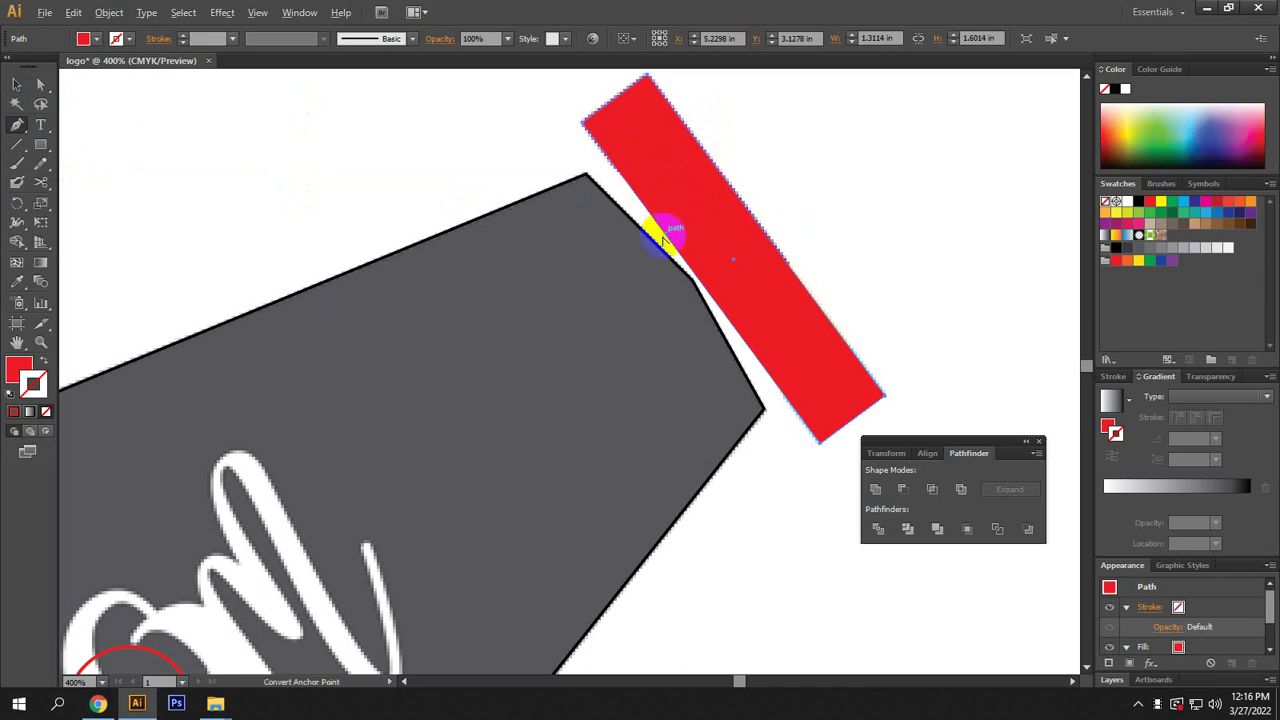
scroll(680, 250, up, 2)
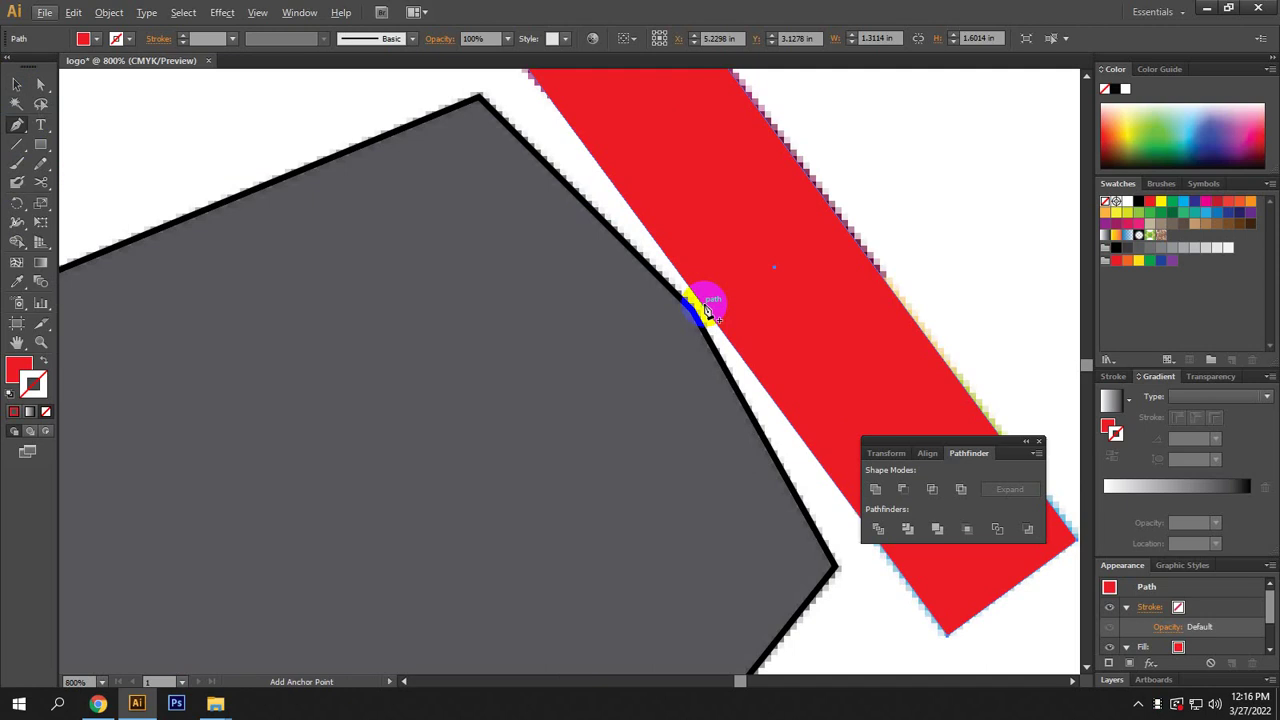
drag(16, 125, 90, 148)
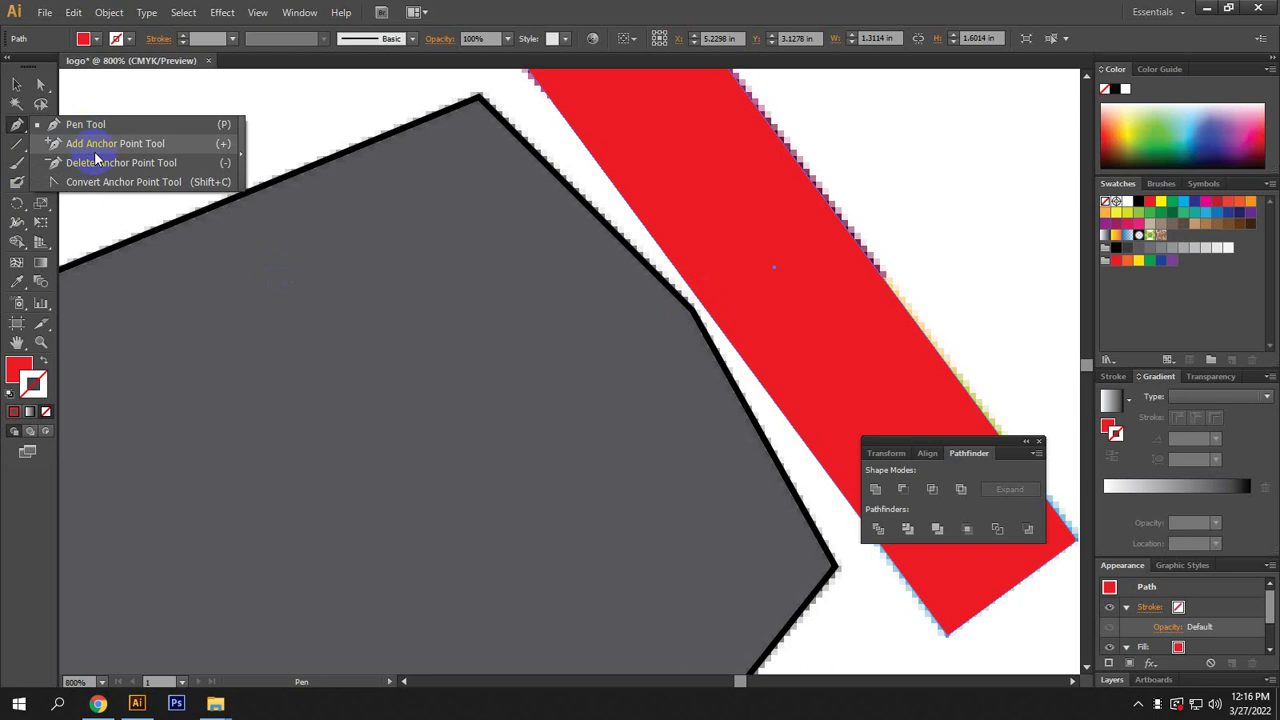
drag(90, 148, 86, 125)
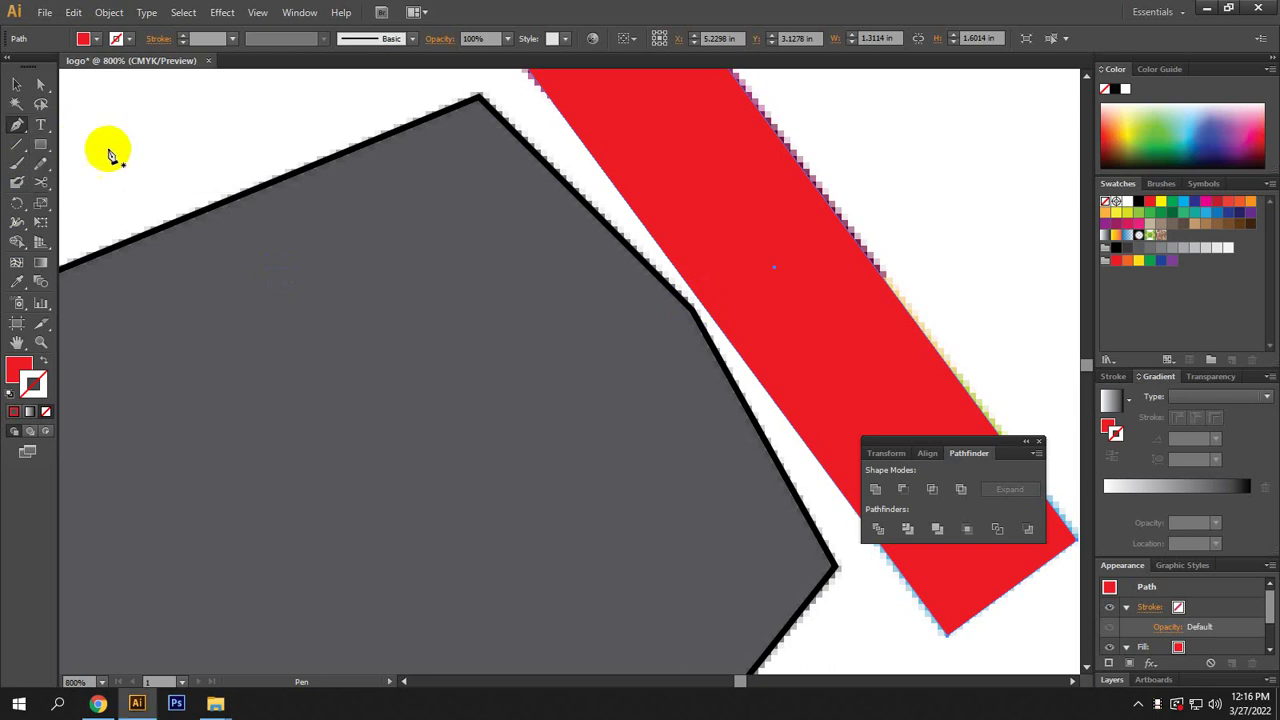
click(704, 310)
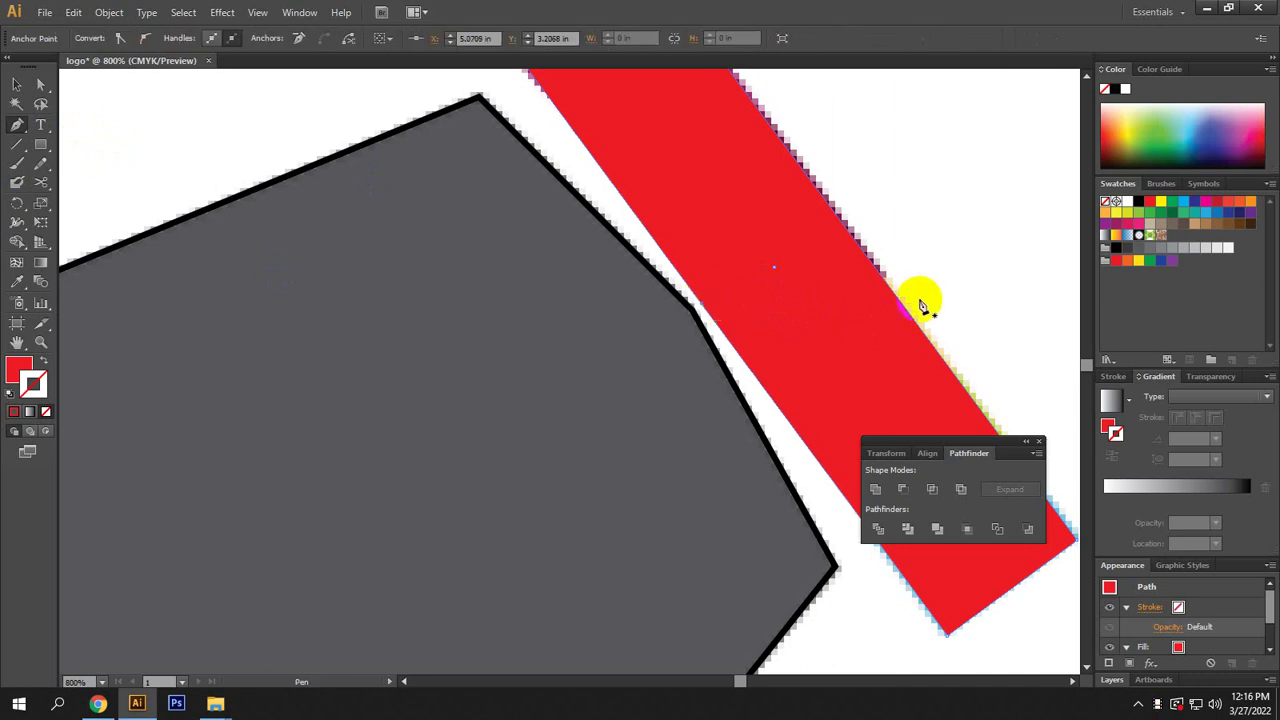
click(697, 320)
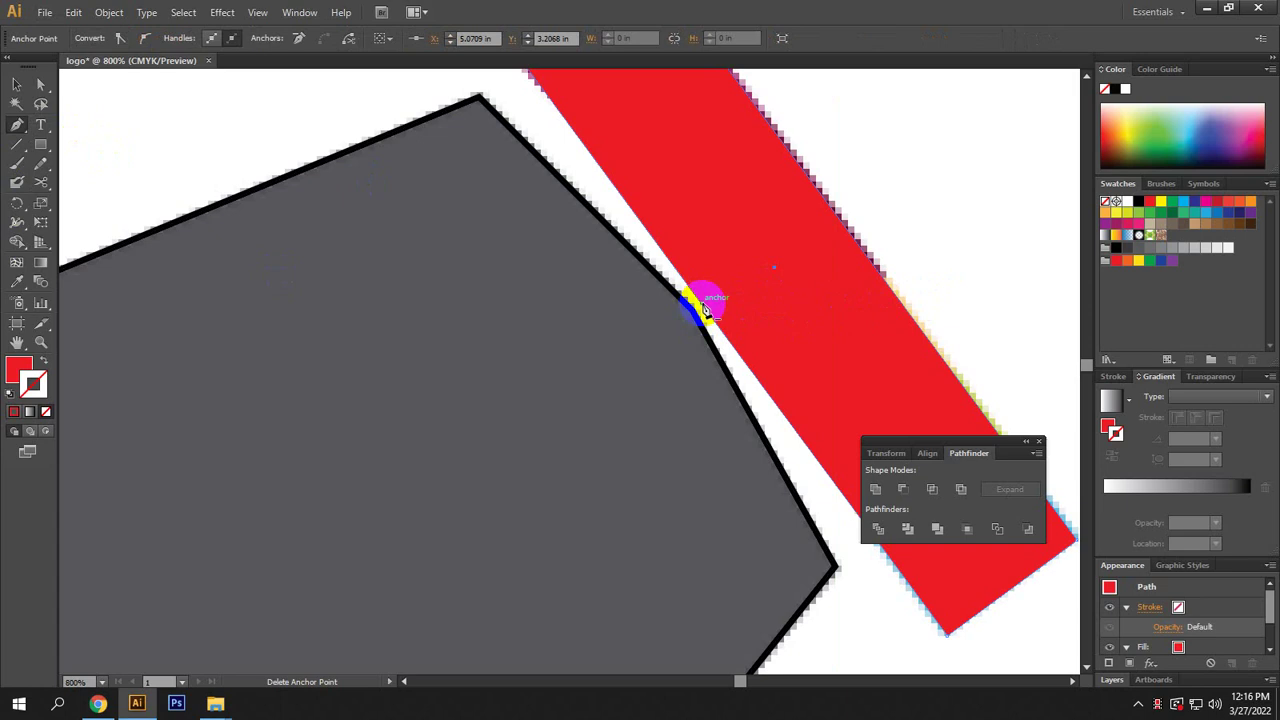
Move the new anchor point inward so the red shape's inner side bends along the color band's edge.
click(43, 84)
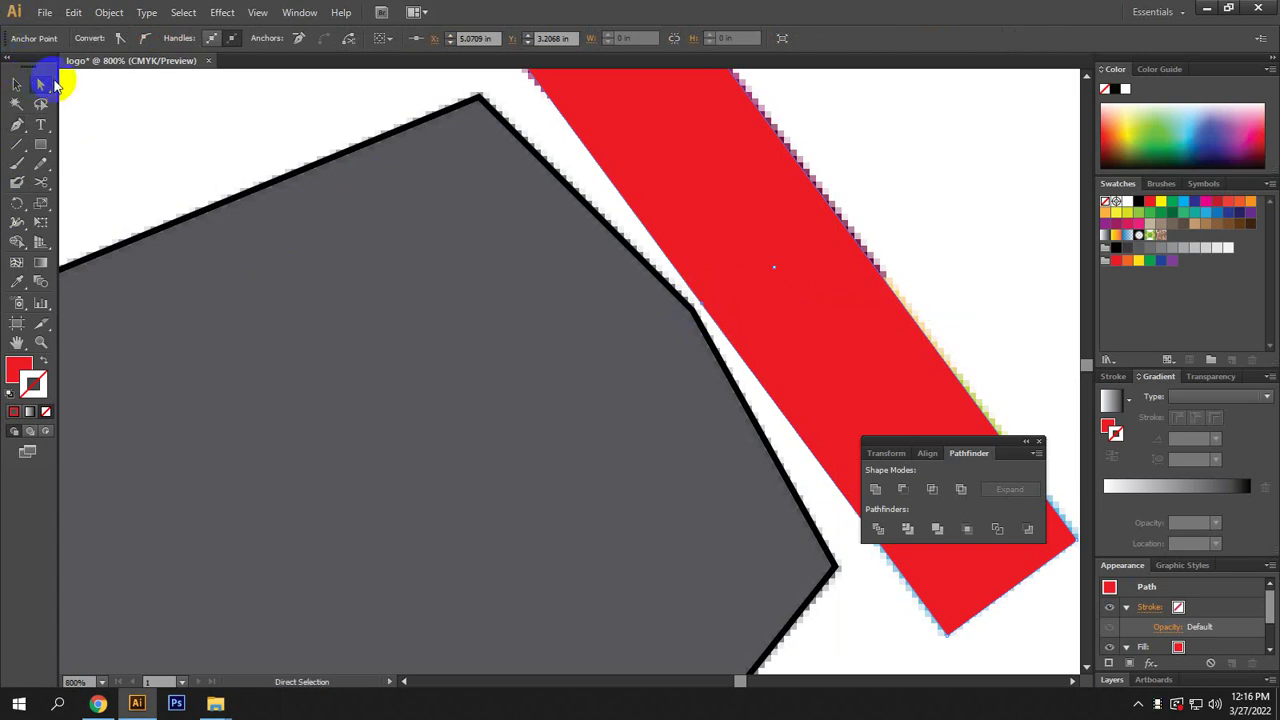
click(707, 302)
drag(707, 302, 729, 280)
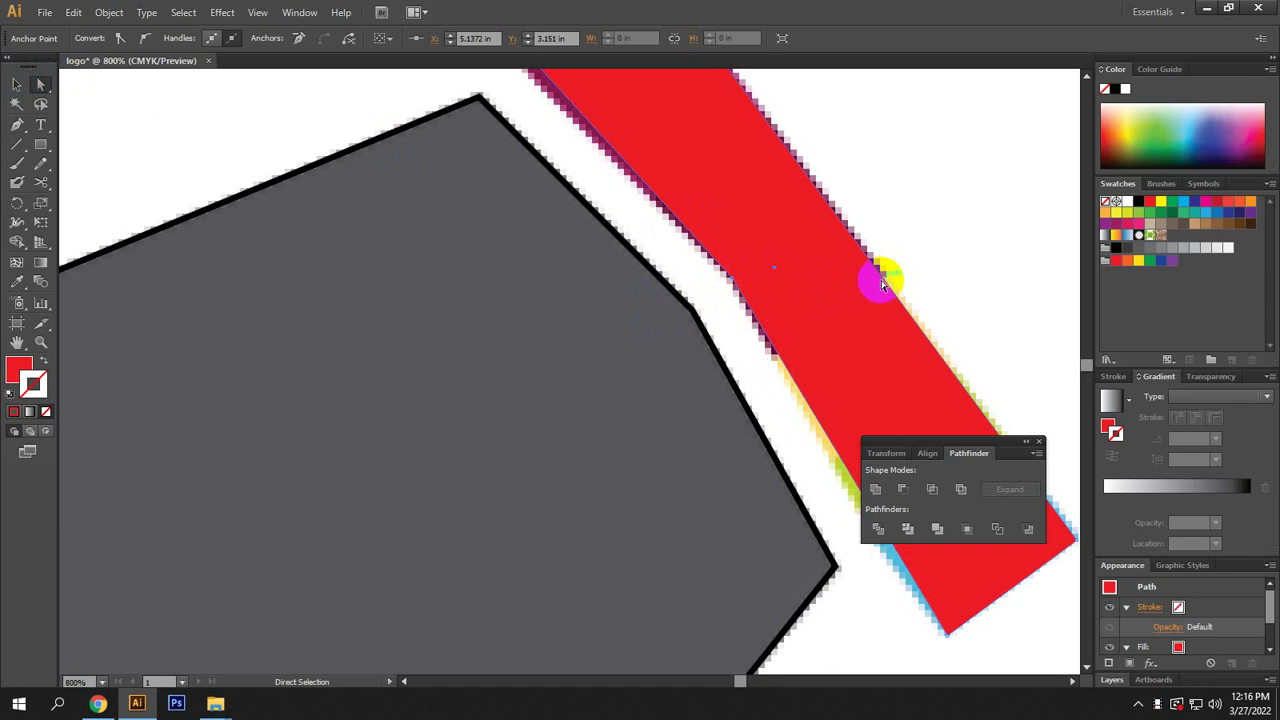
Add two more anchor points on the red shape's inner side, one on each side of the bend.
key(space)
key(ctrl+minus)
key(ctrl+minus)
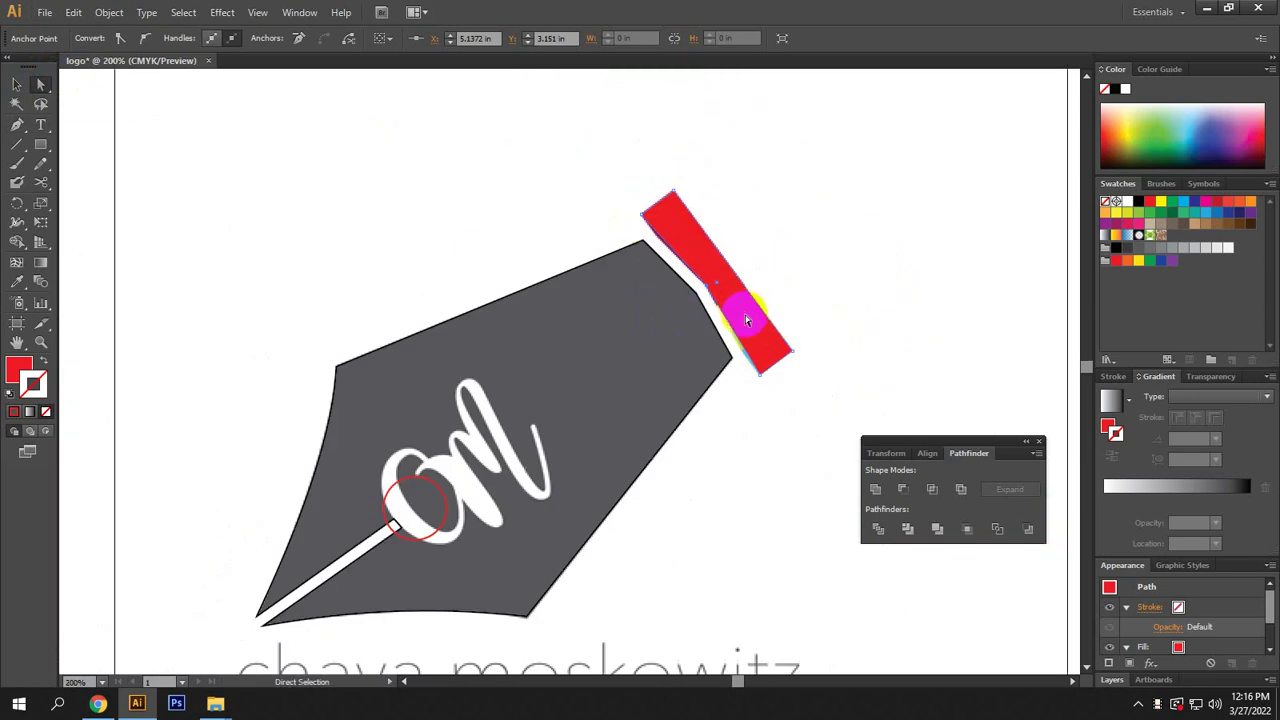
scroll(676, 254, up, 1)
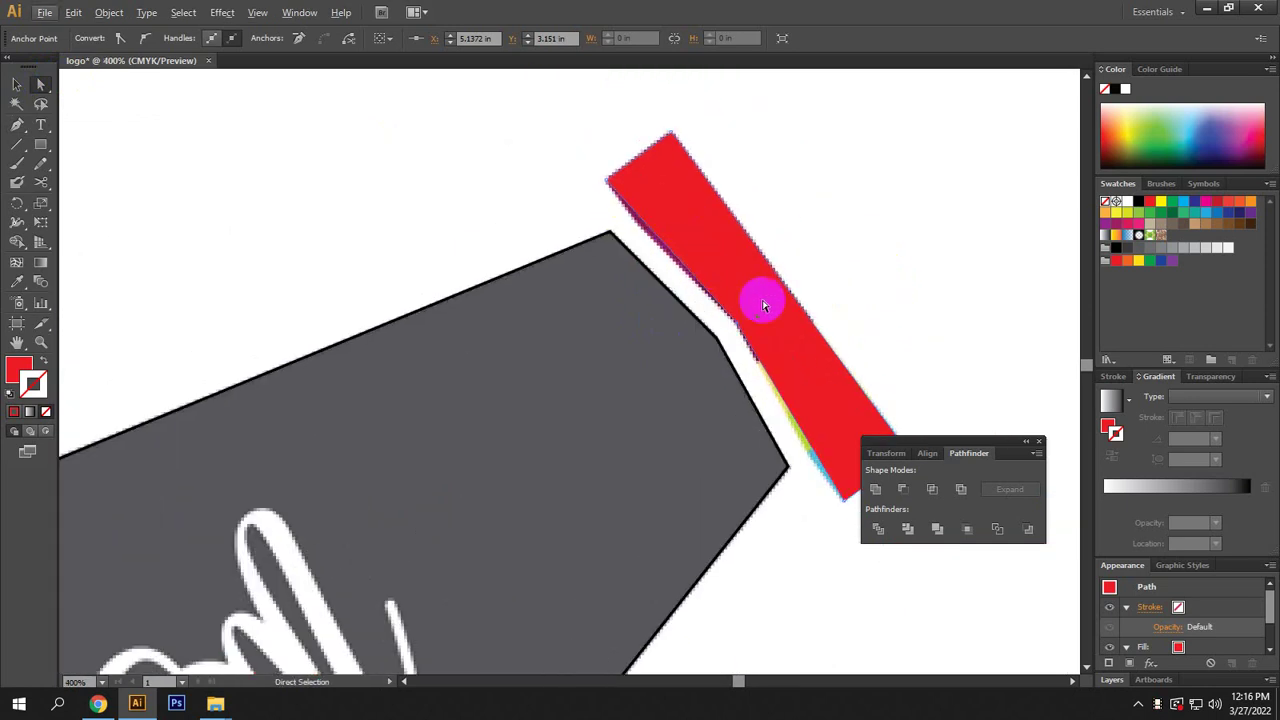
scroll(809, 383, up, 2)
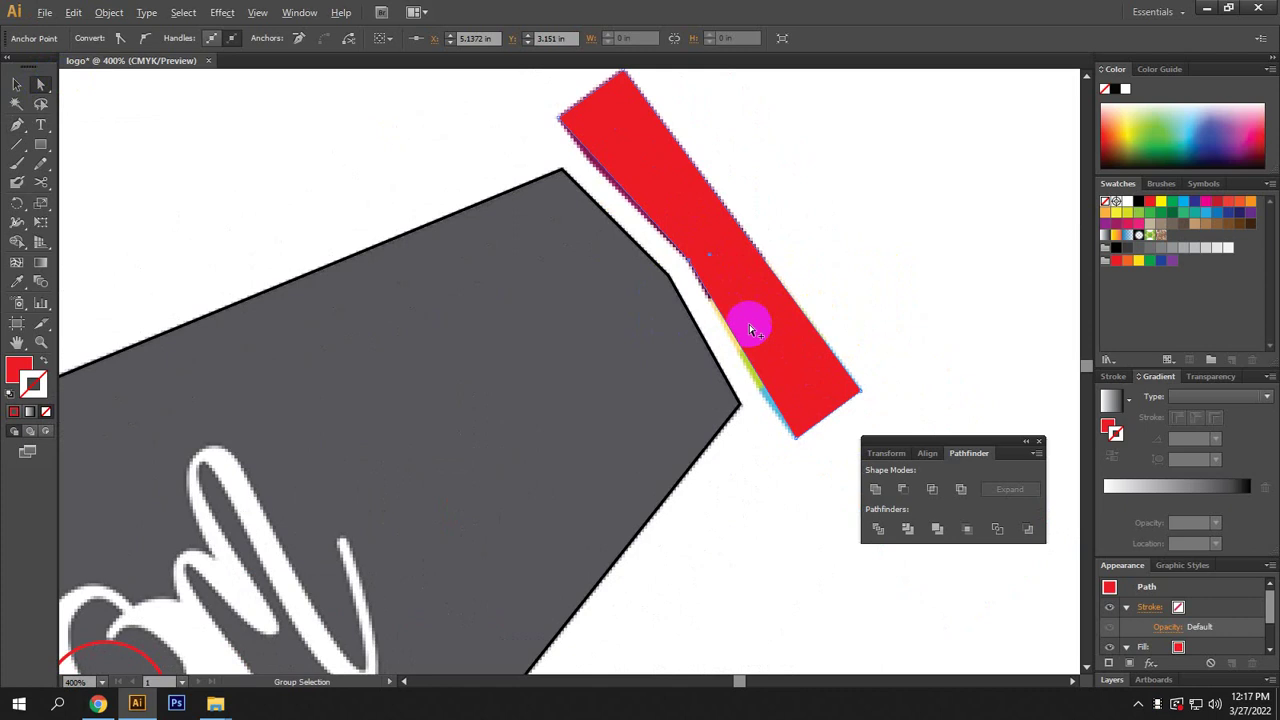
scroll(754, 374, down, 2)
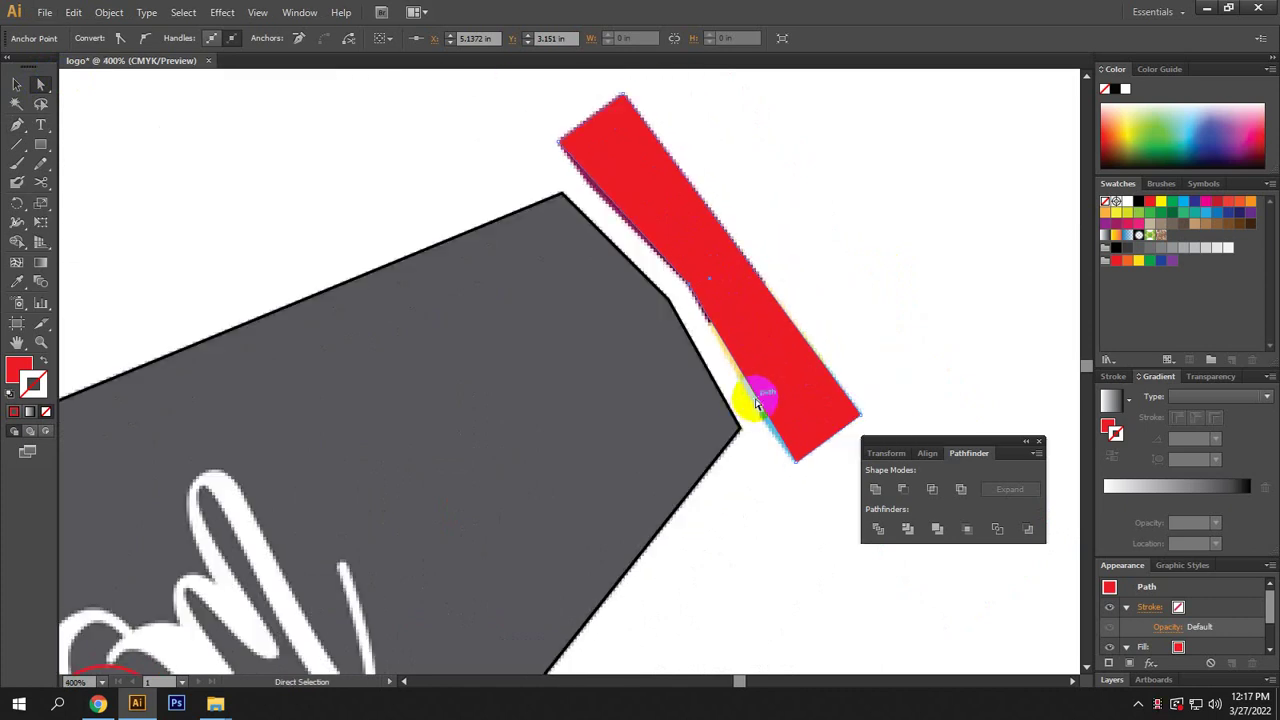
click(17, 125)
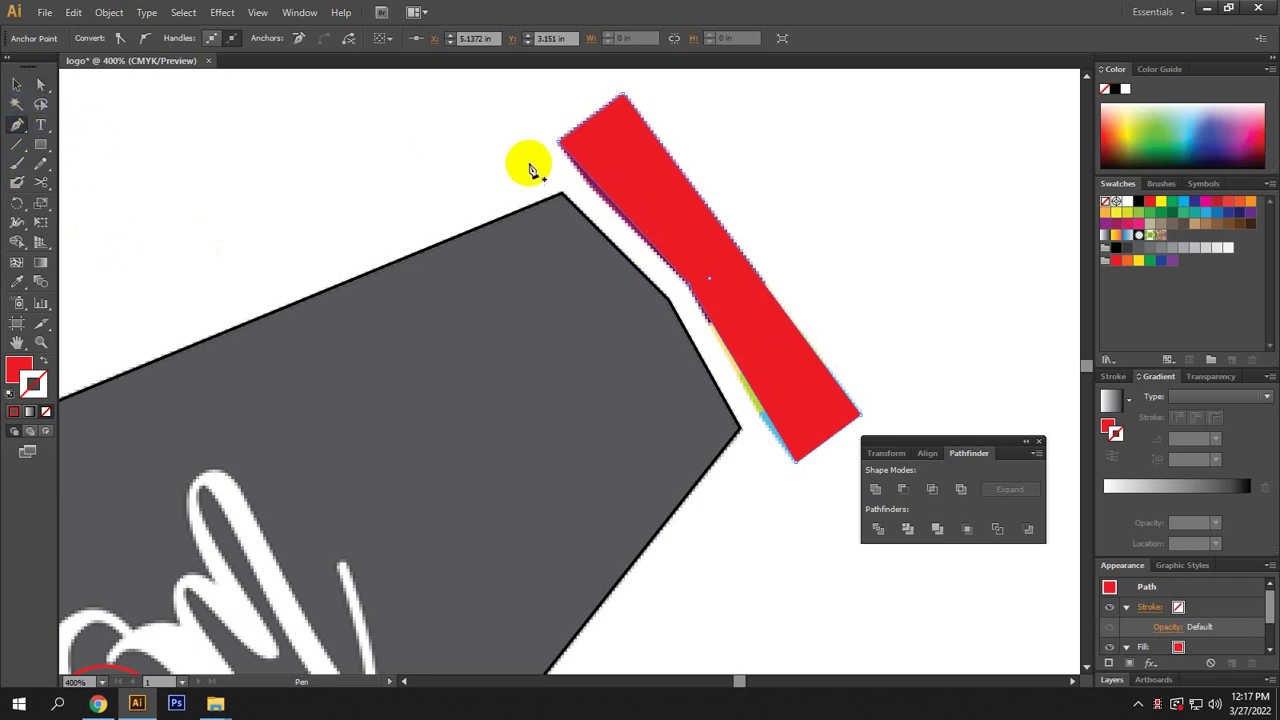
key(ctrl+plus)
click(586, 226)
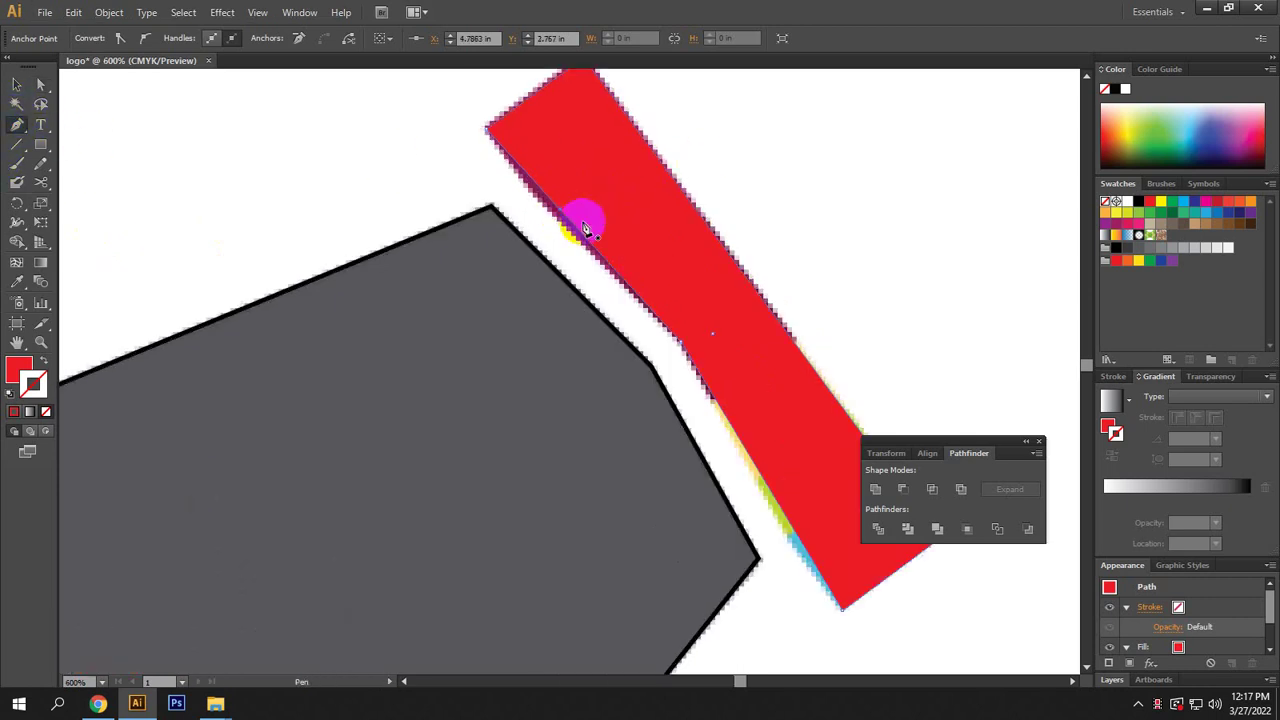
click(770, 495)
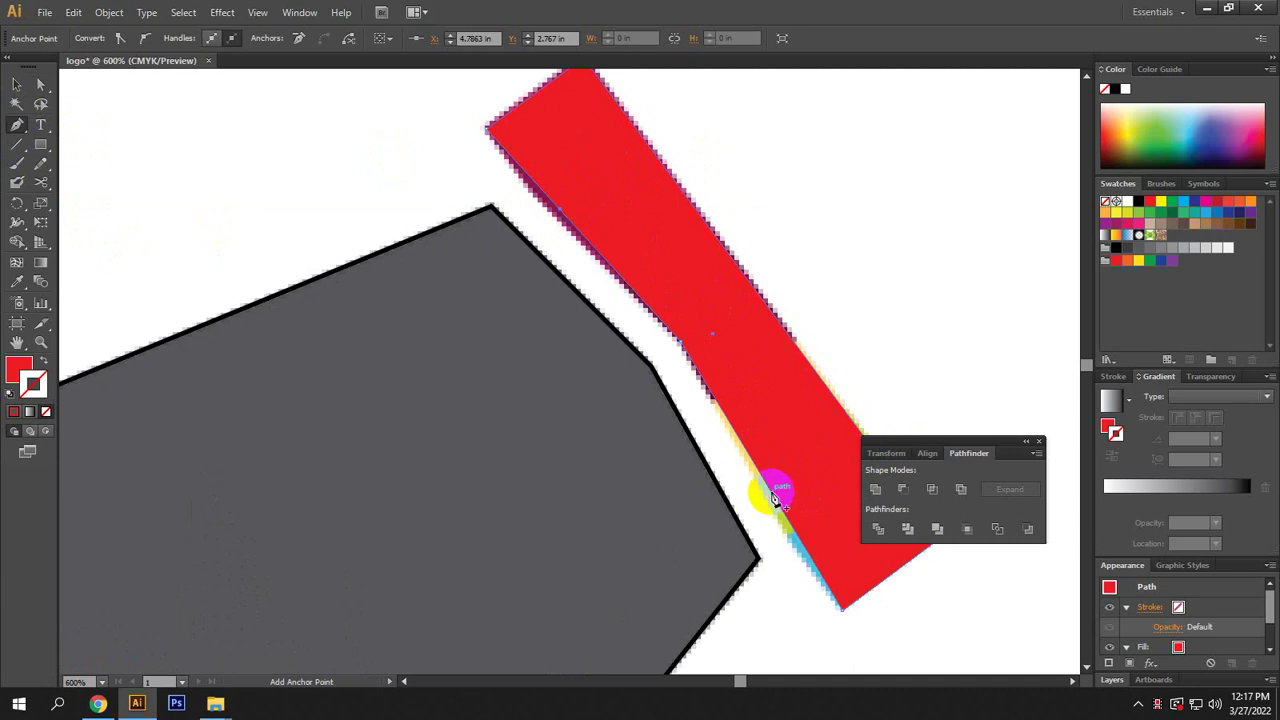
click(773, 496)
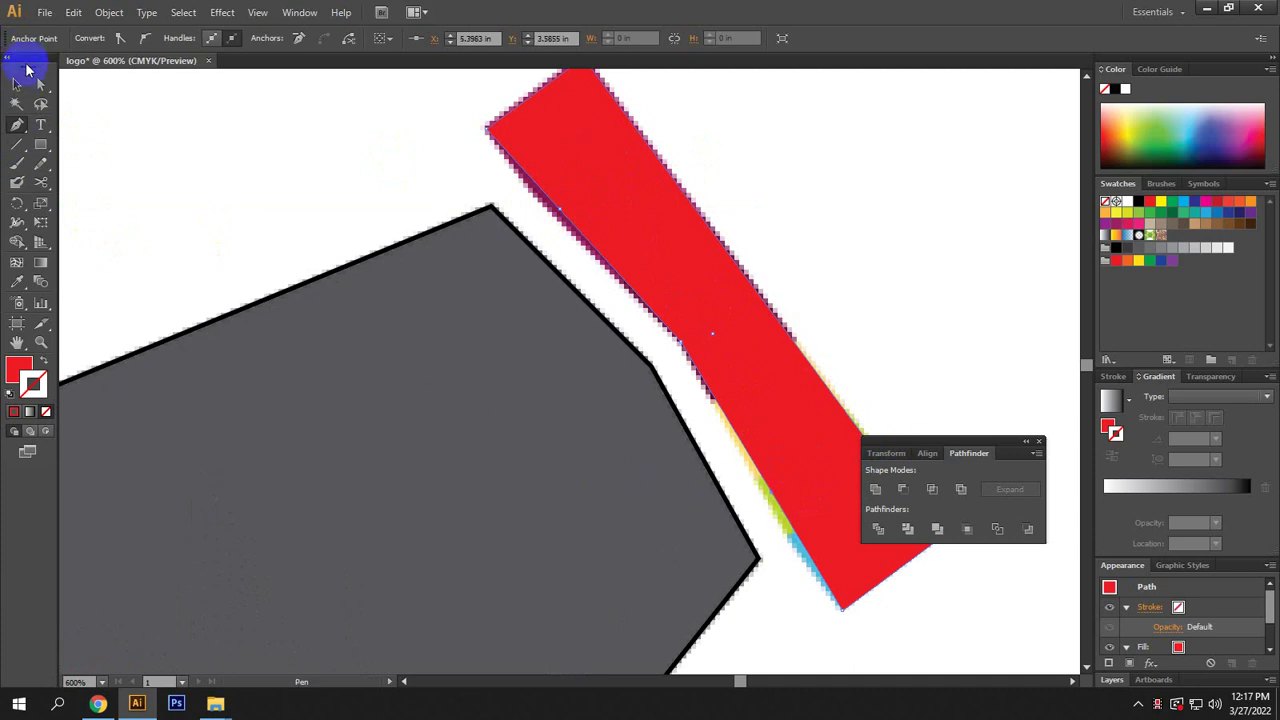
Move the two added anchor points outward onto the color band's inner edge so the red shape covers the band.
click(16, 84)
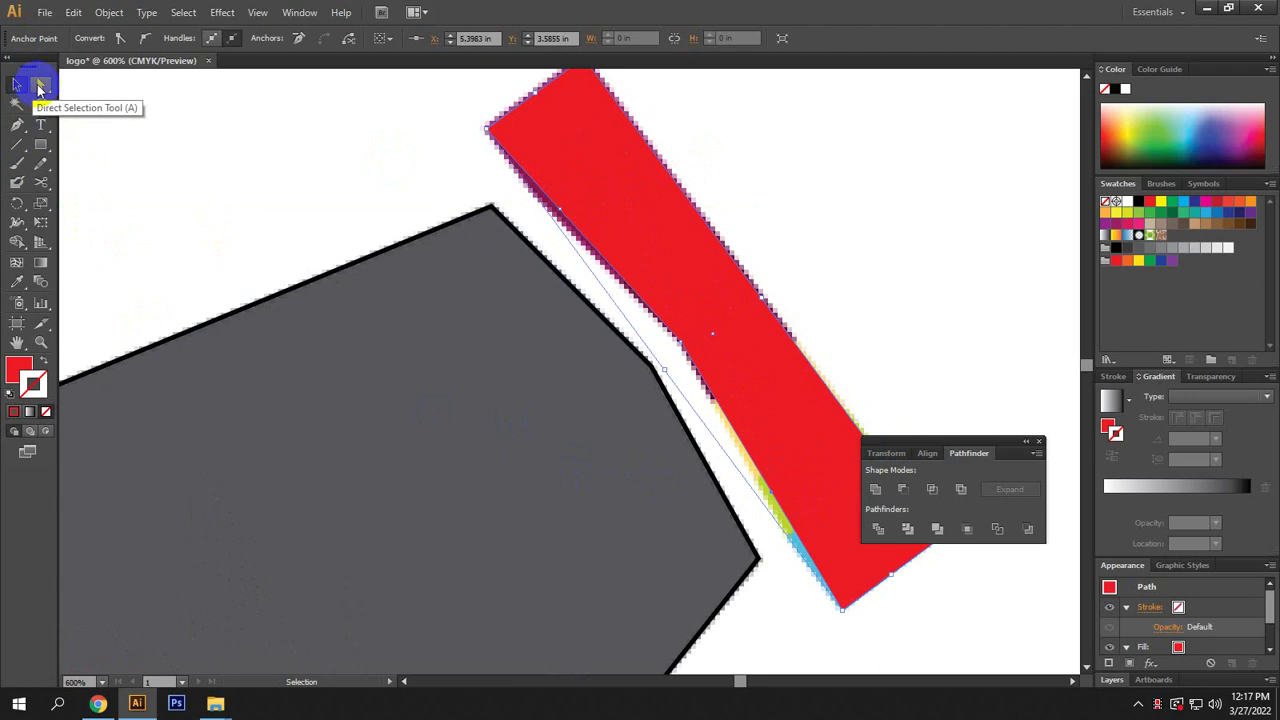
click(40, 90)
drag(562, 213, 546, 215)
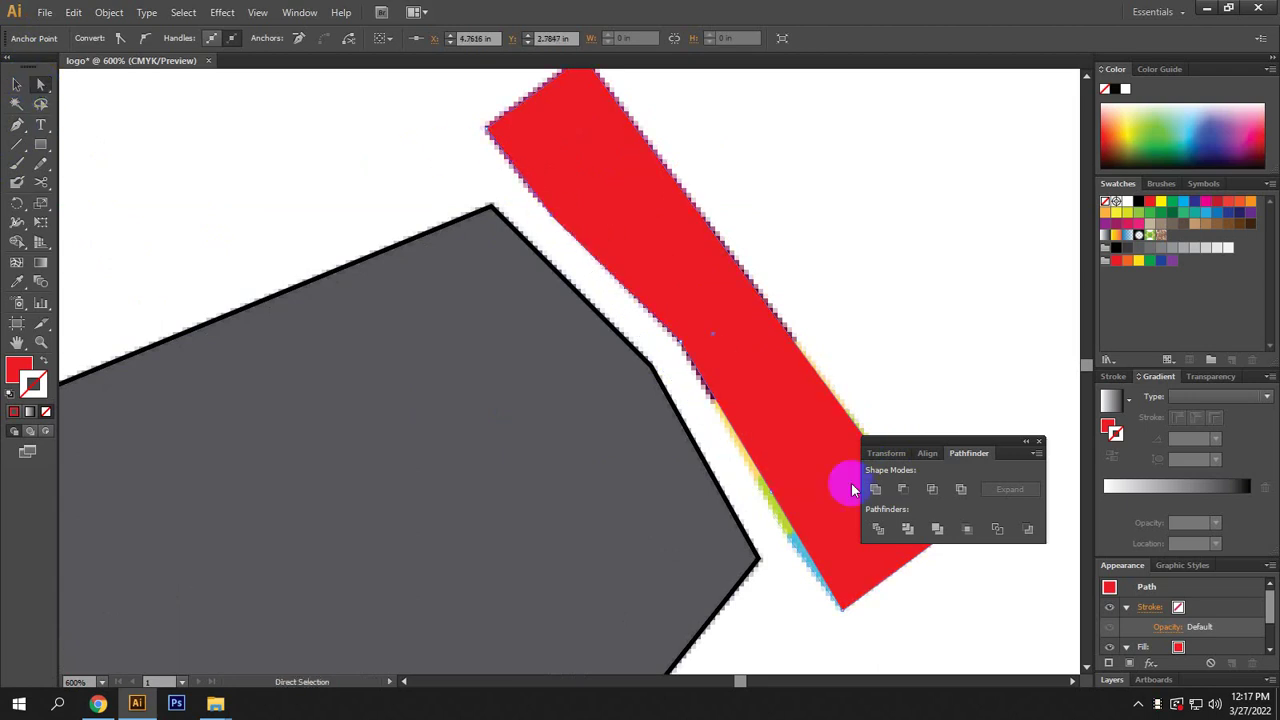
mouse_move(776, 495)
mouse_down()
mouse_move(763, 503)
mouse_move(775, 510)
mouse_up()
click(769, 515)
click(557, 251)
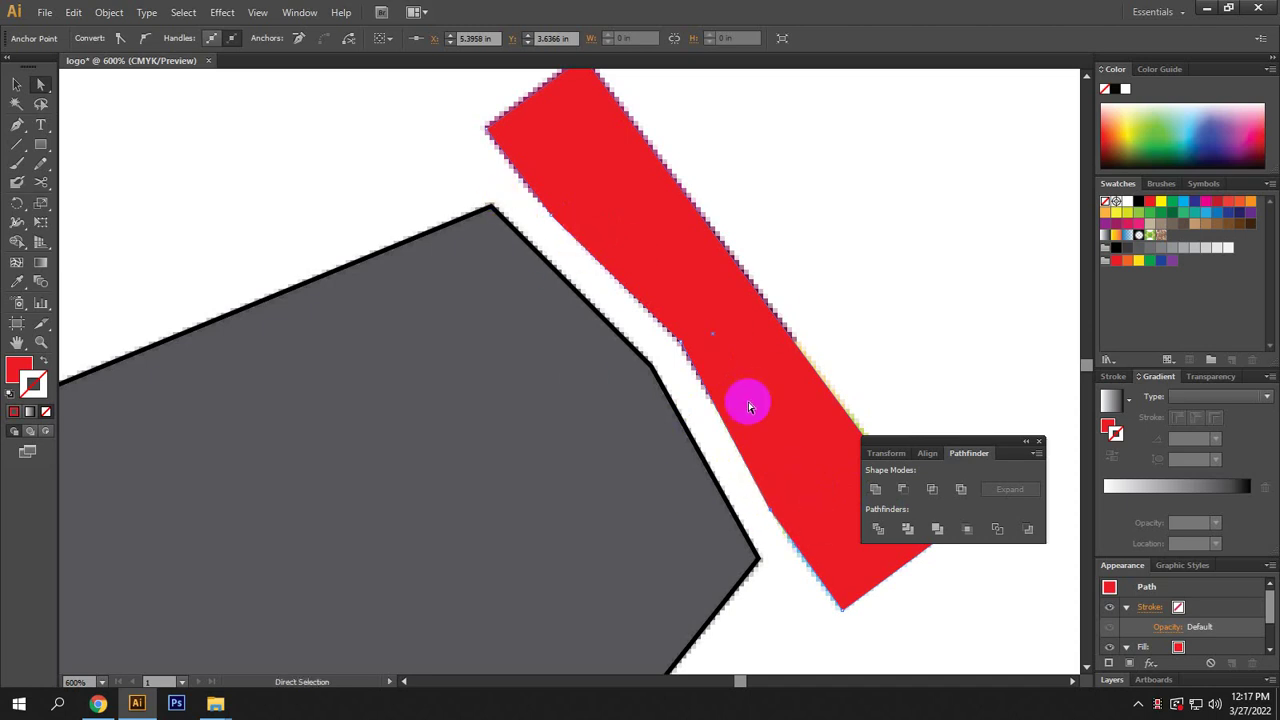
key(alt)
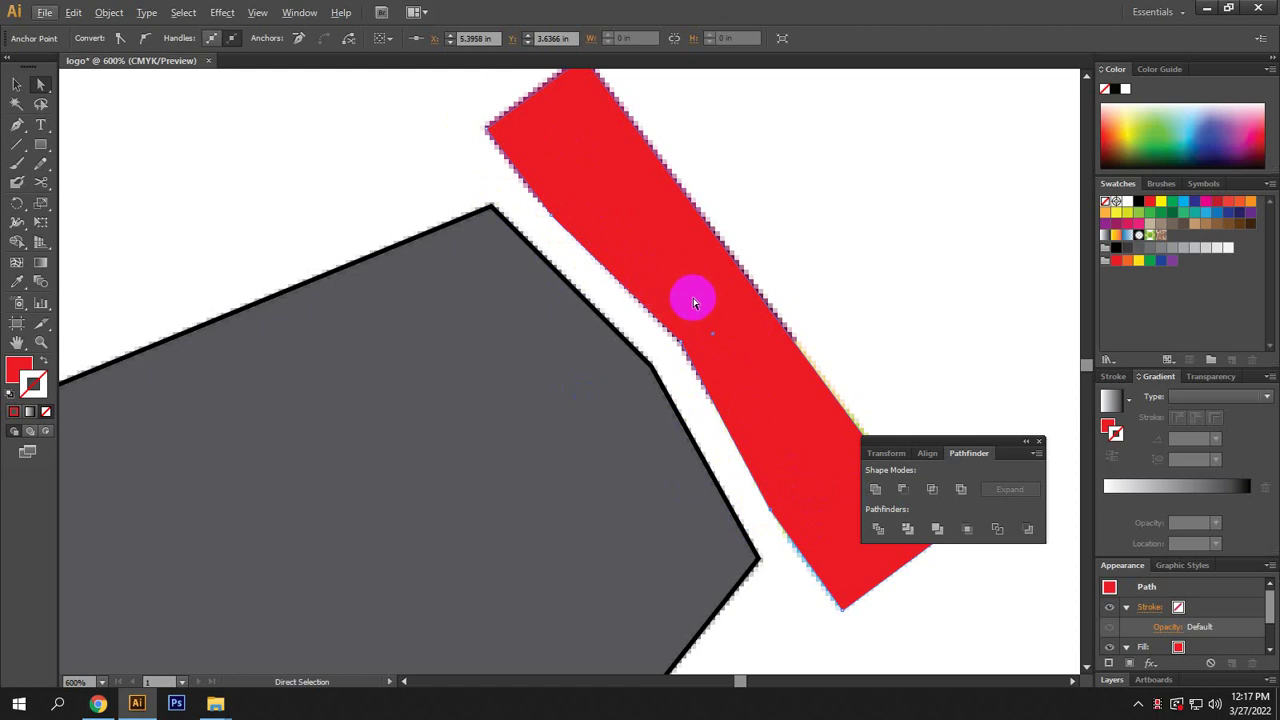
Select the whole reshaped red band beside the nib.
click(16, 84)
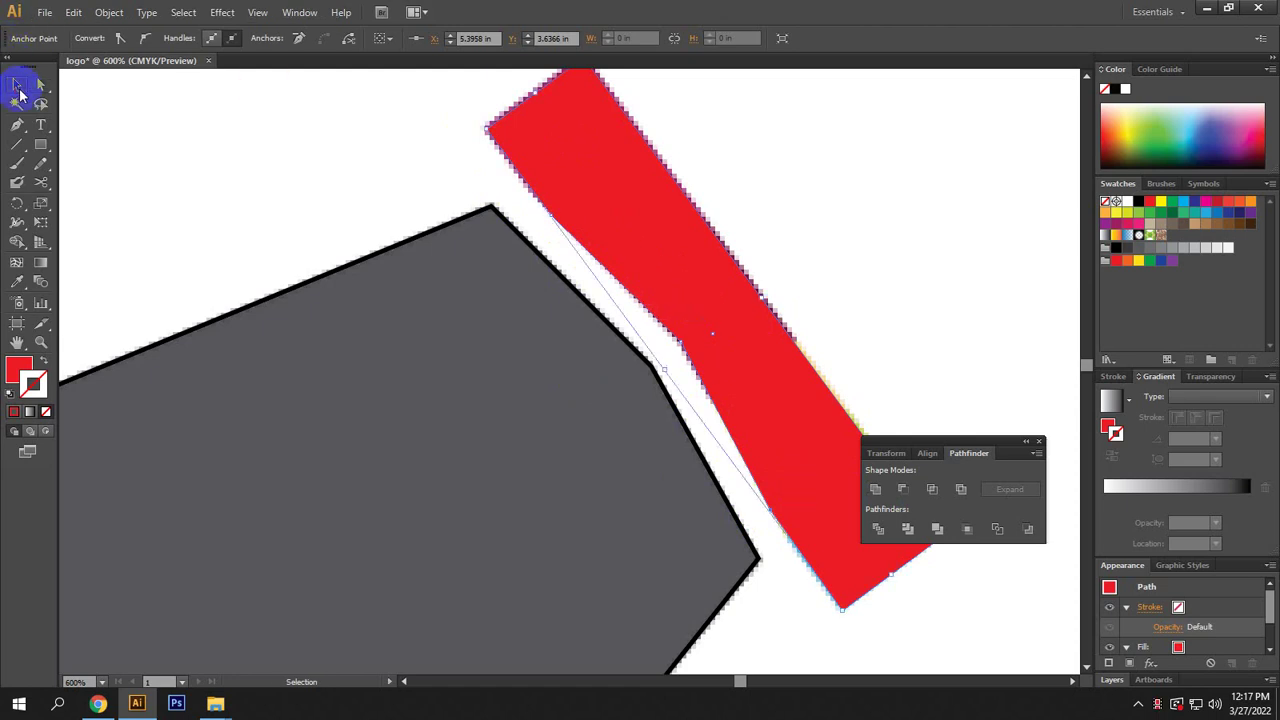
click(745, 313)
scroll(700, 295, down, 5)
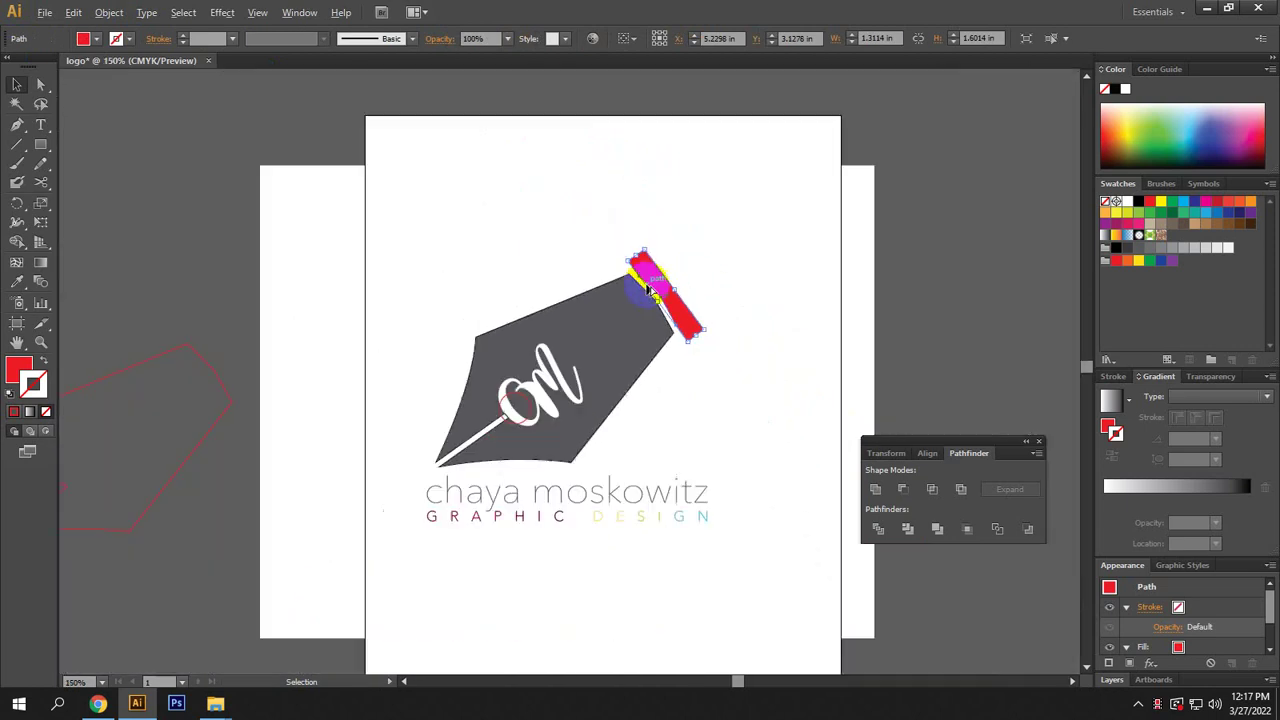
click(920, 286)
click(811, 294)
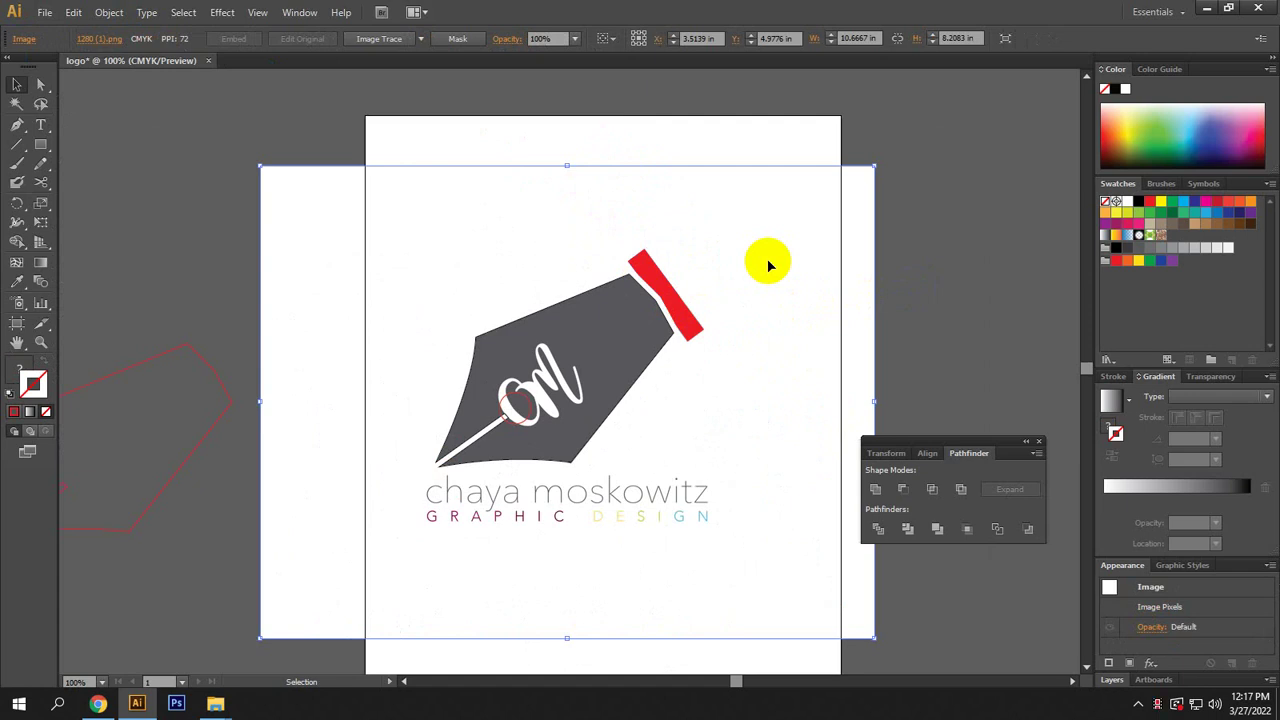
key(a)
key(v)
click(920, 210)
click(18, 83)
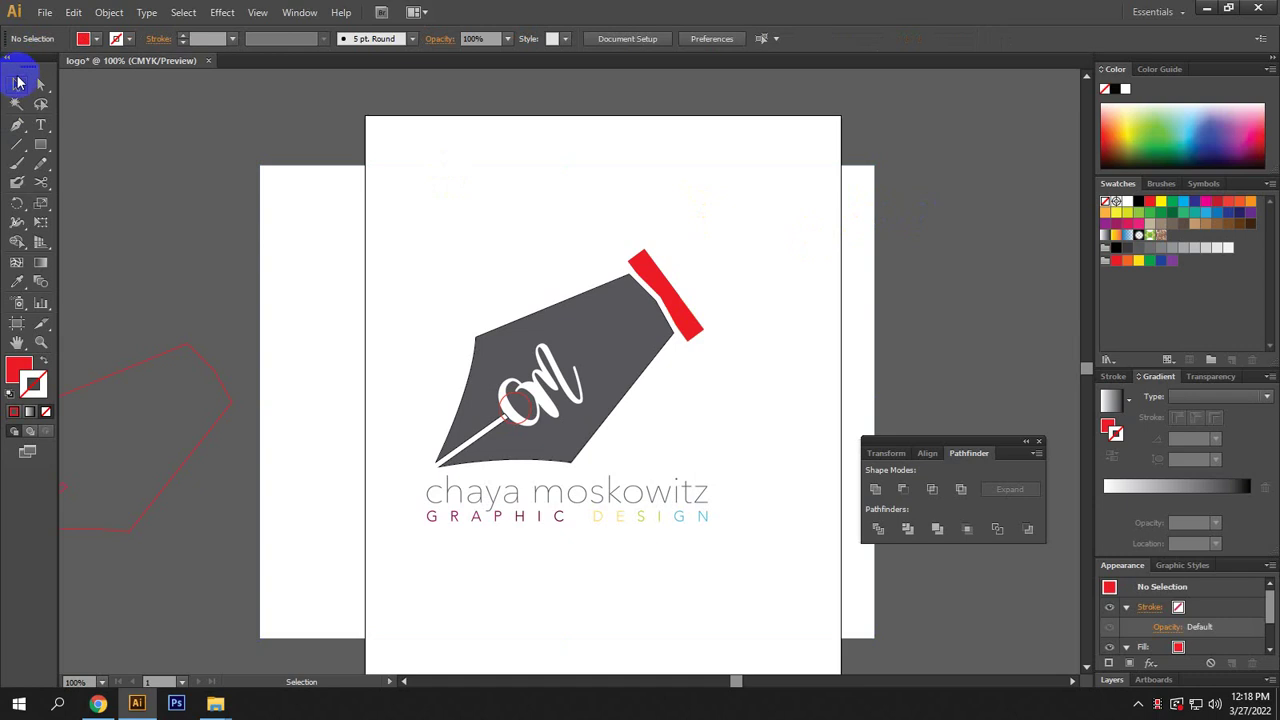
click(40, 84)
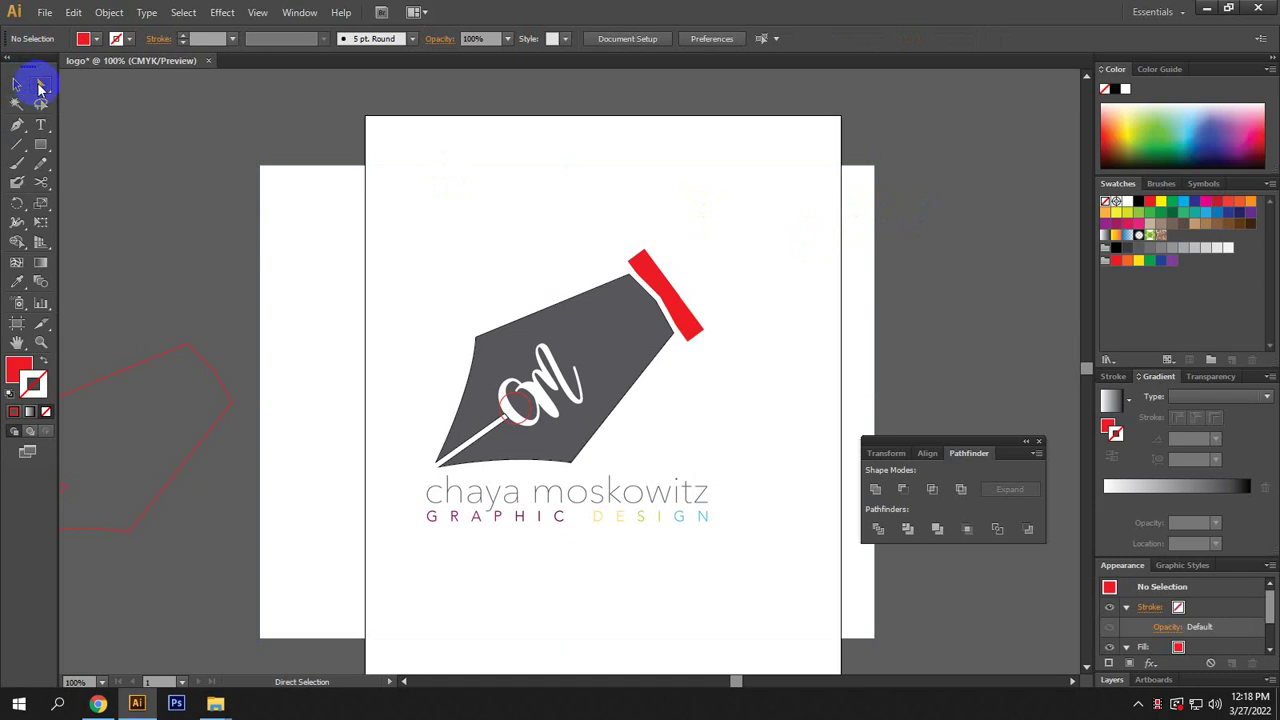
click(17, 84)
click(557, 177)
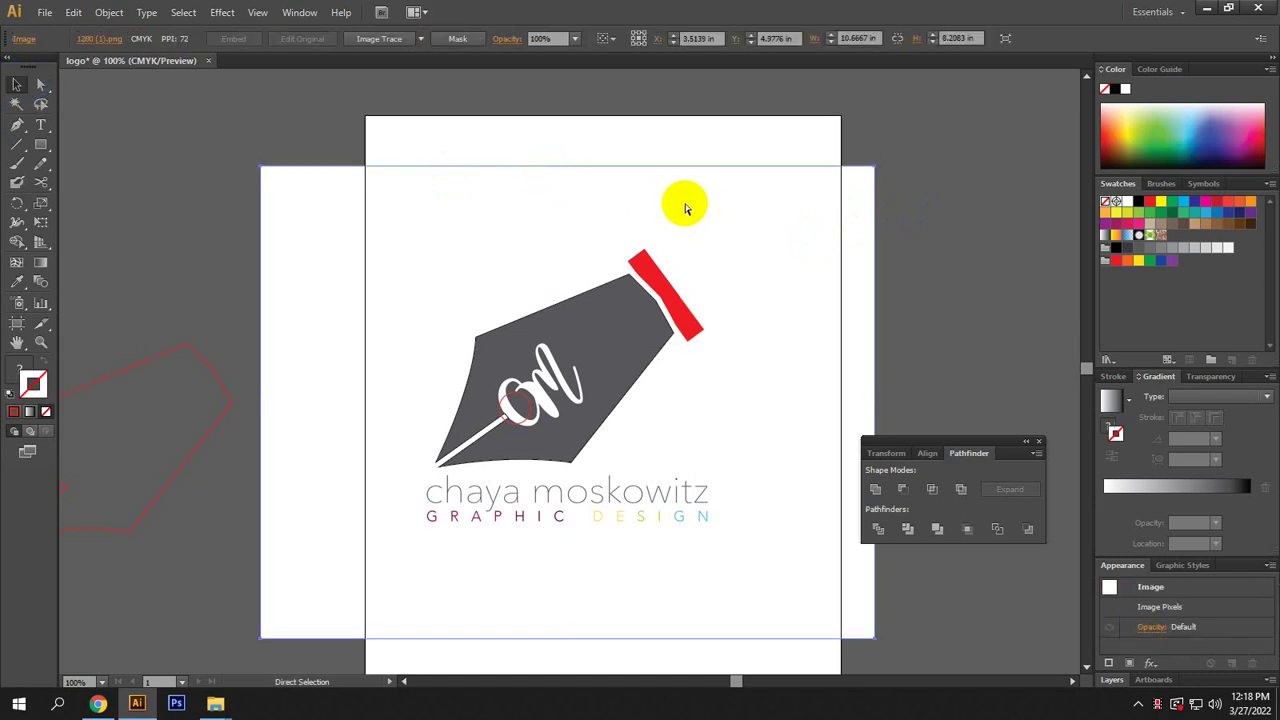
key(ctrl+shift+a)
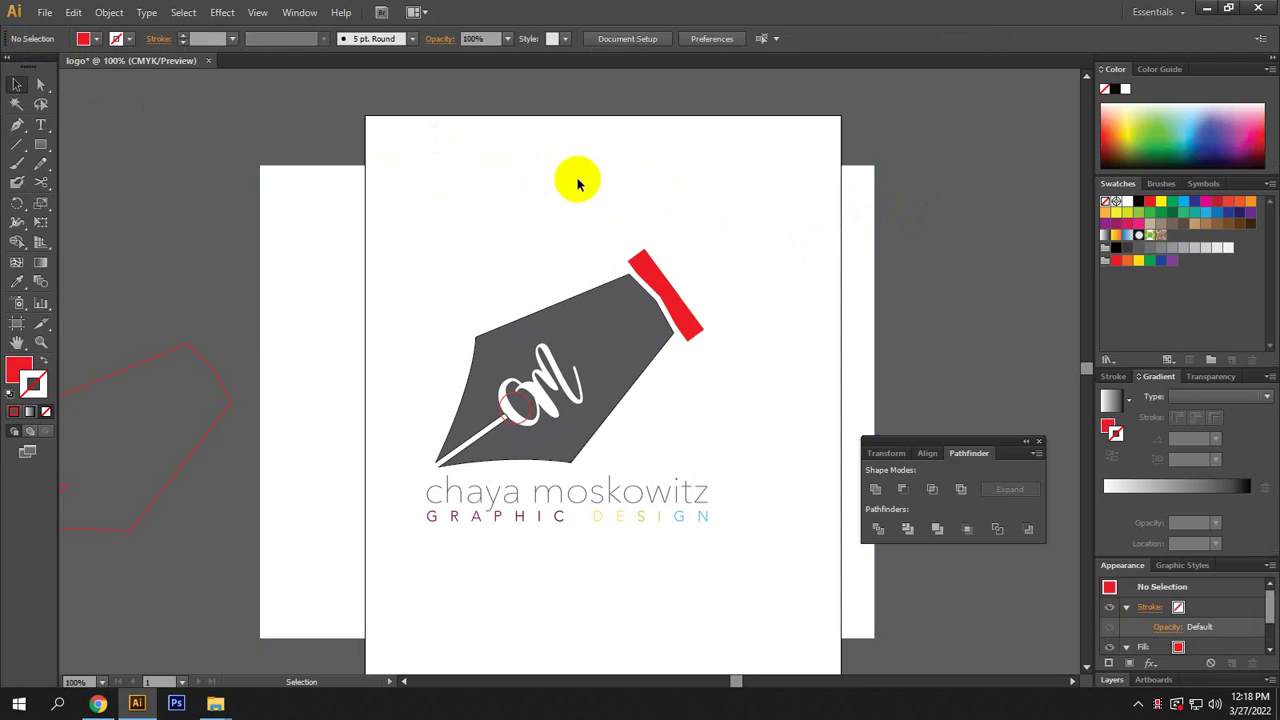
click(16, 85)
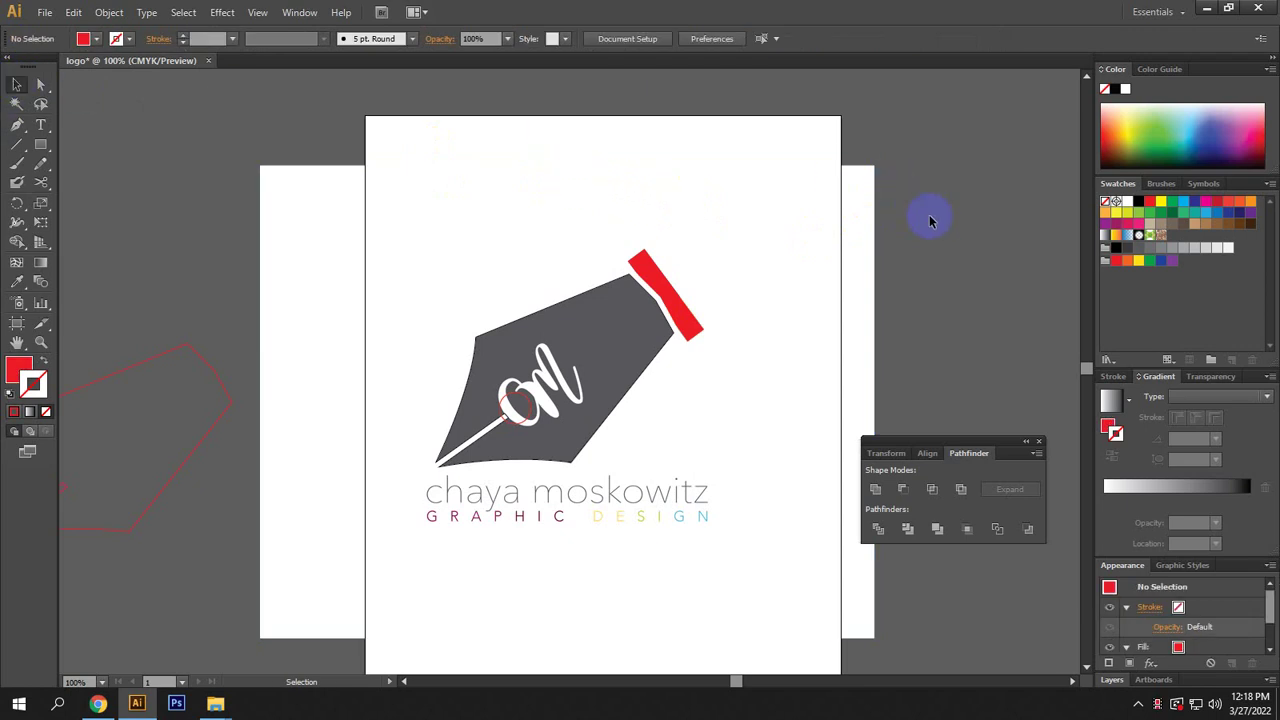
Hide the red band beside the nib so the reference image's colored sections underneath can be traced.
drag(740, 214, 803, 280)
scroll(647, 325, up, 2)
click(697, 279)
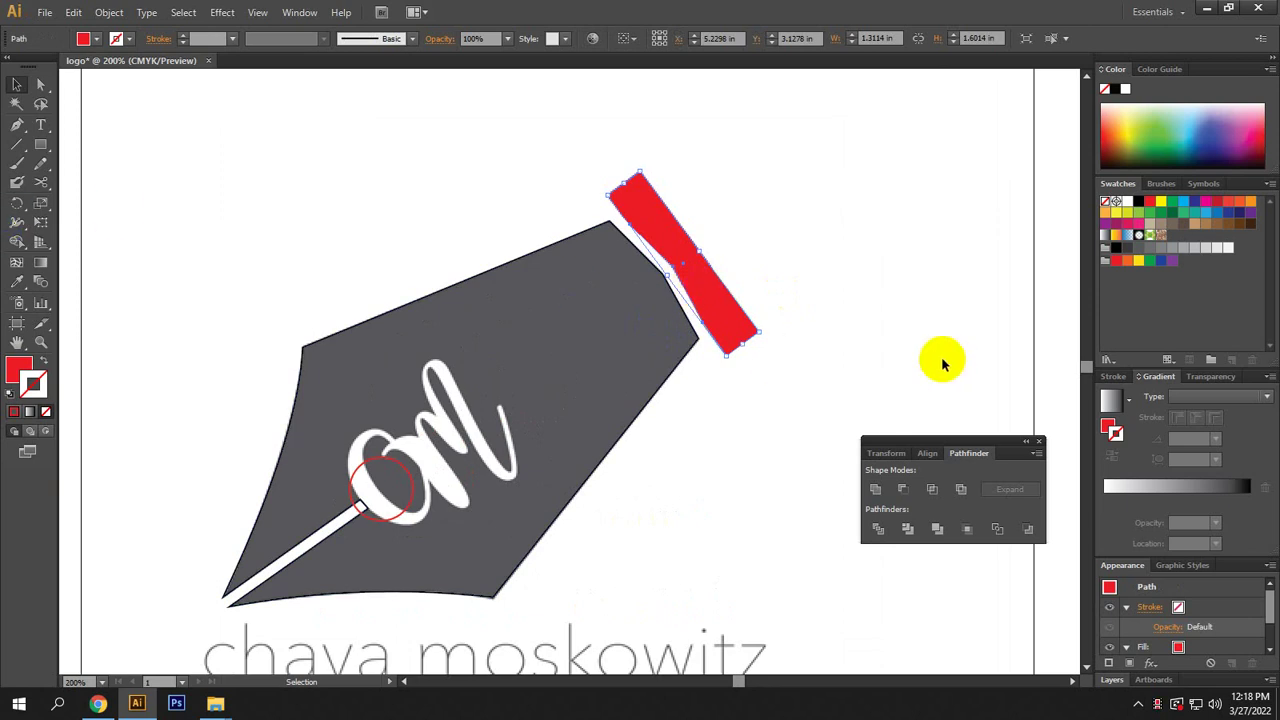
key(a)
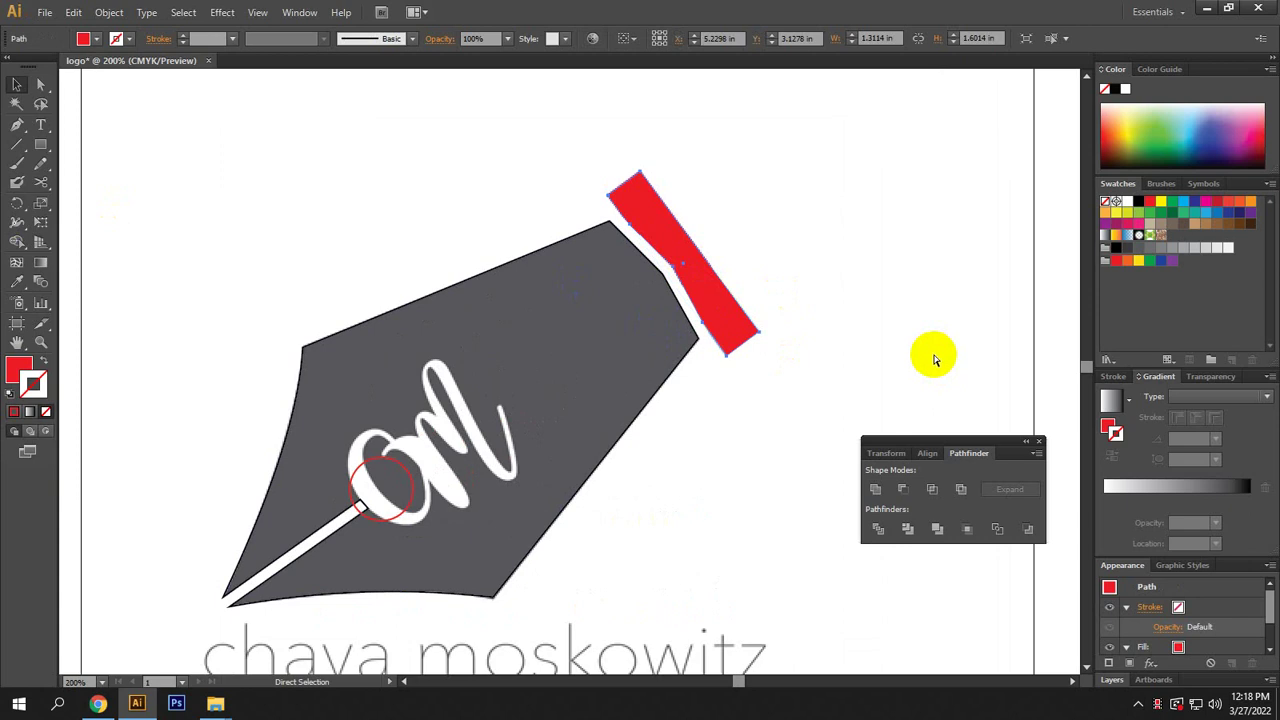
key(Delete)
key(v)
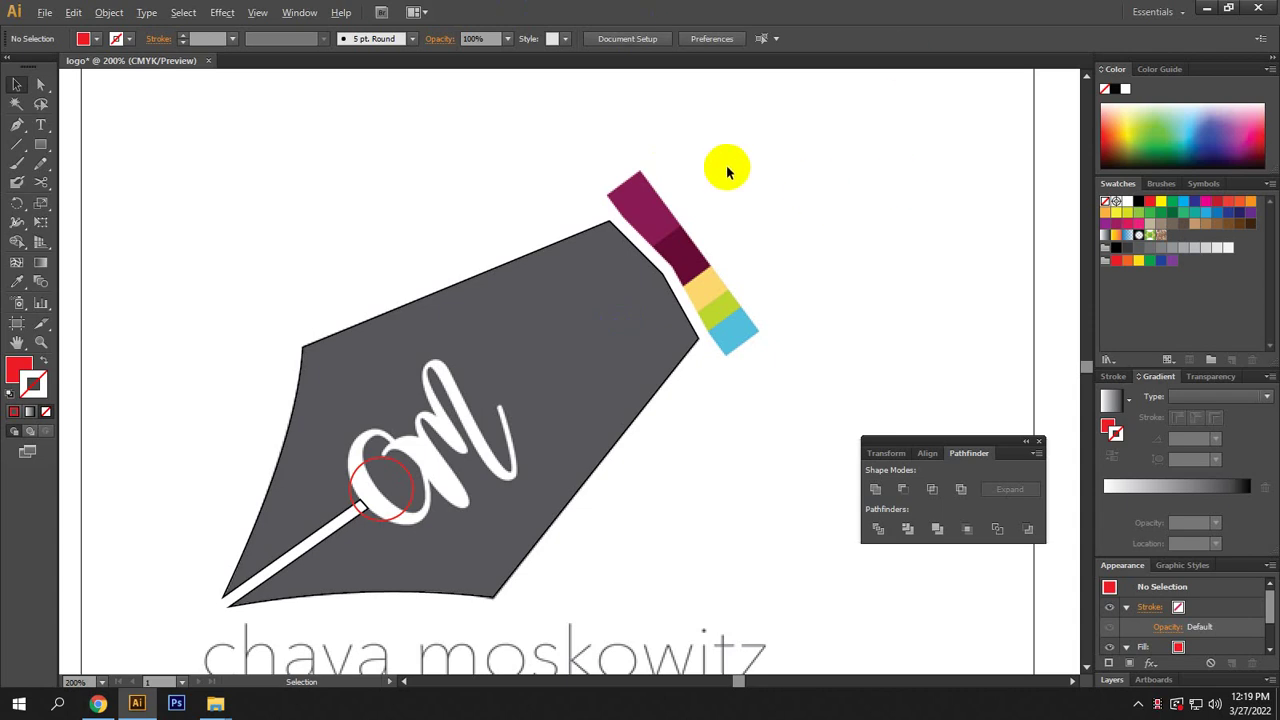
key(alt)
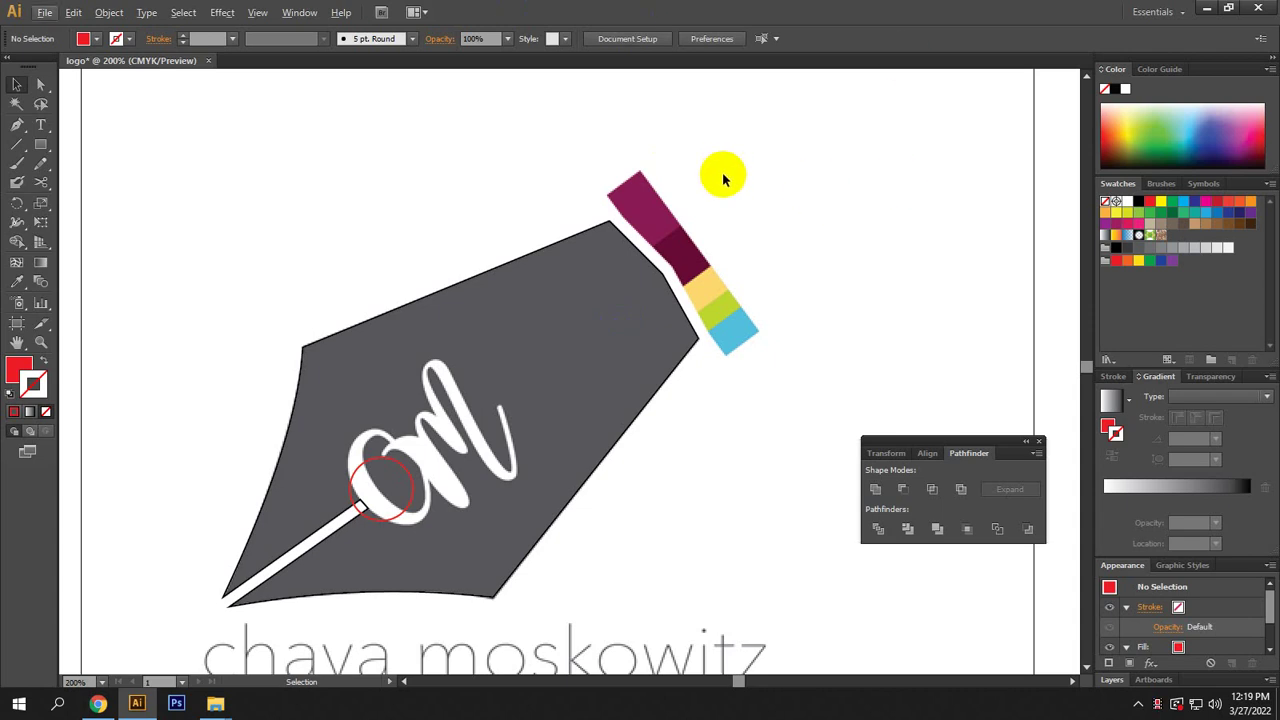
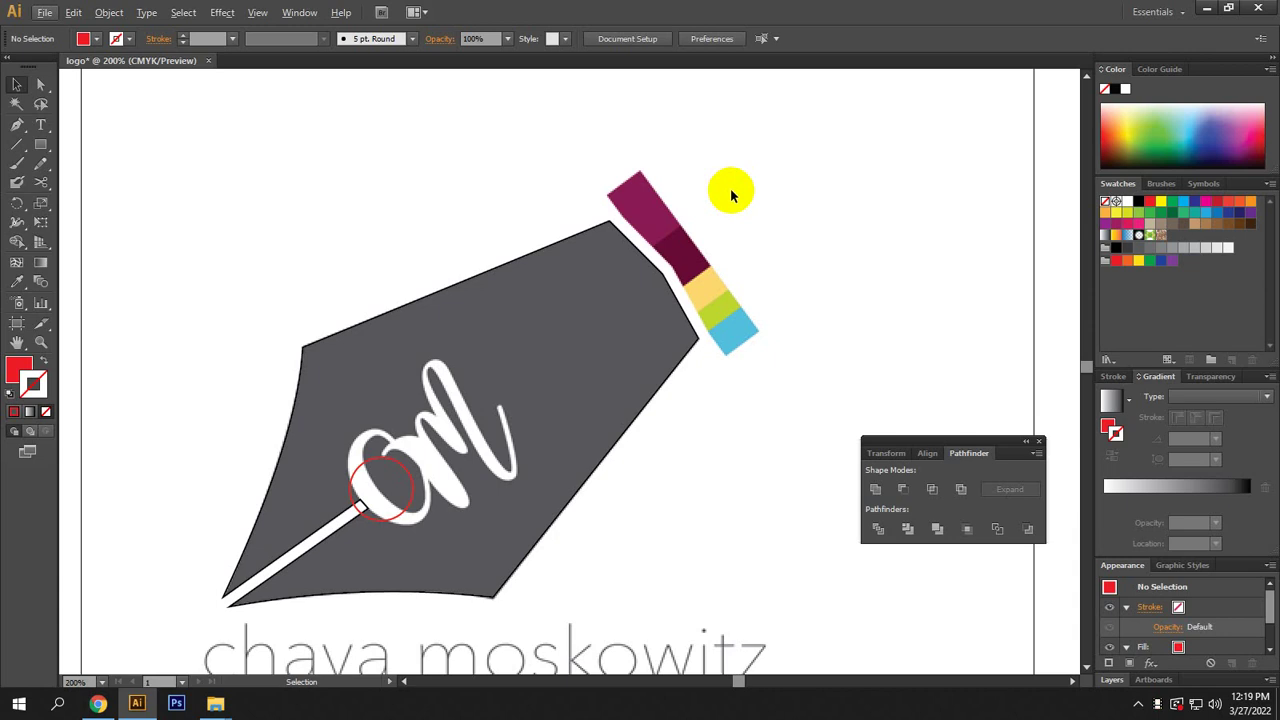
Select the spare red nib outline beside the artboard to pick up its red stroke without fill, and activate the Line Segment tool.
click(450, 292)
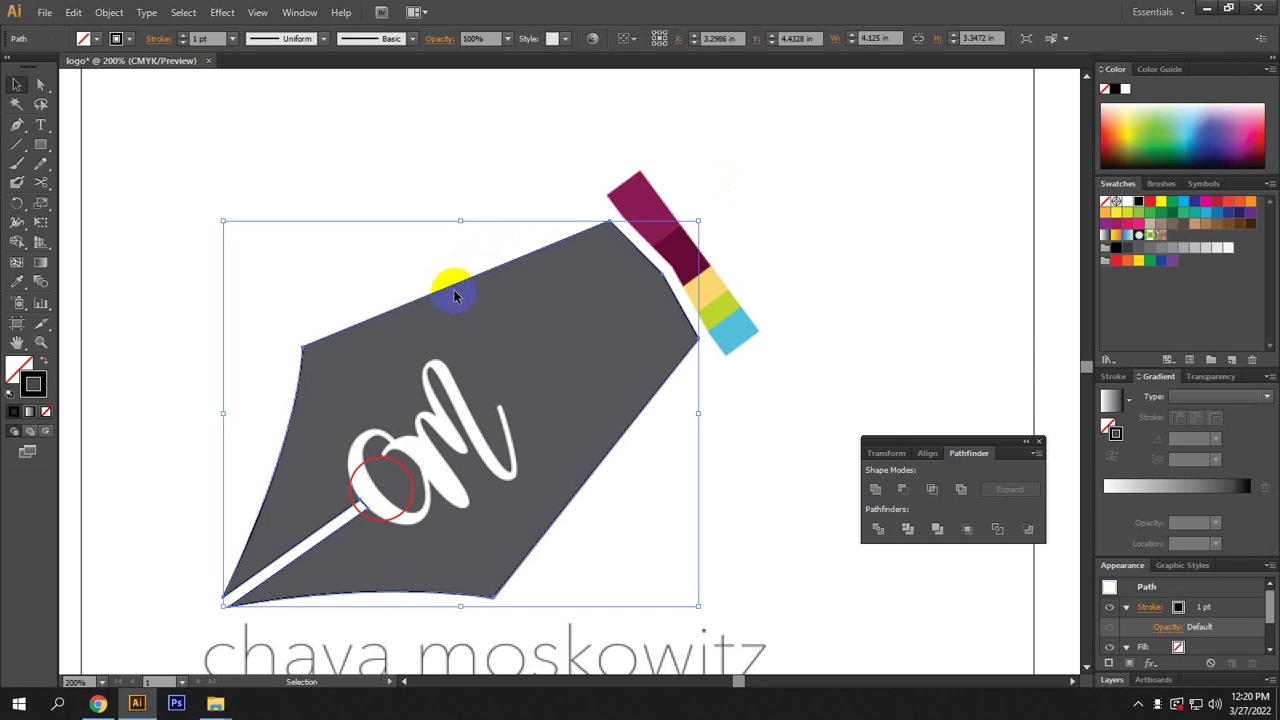
scroll(651, 346, down, 5)
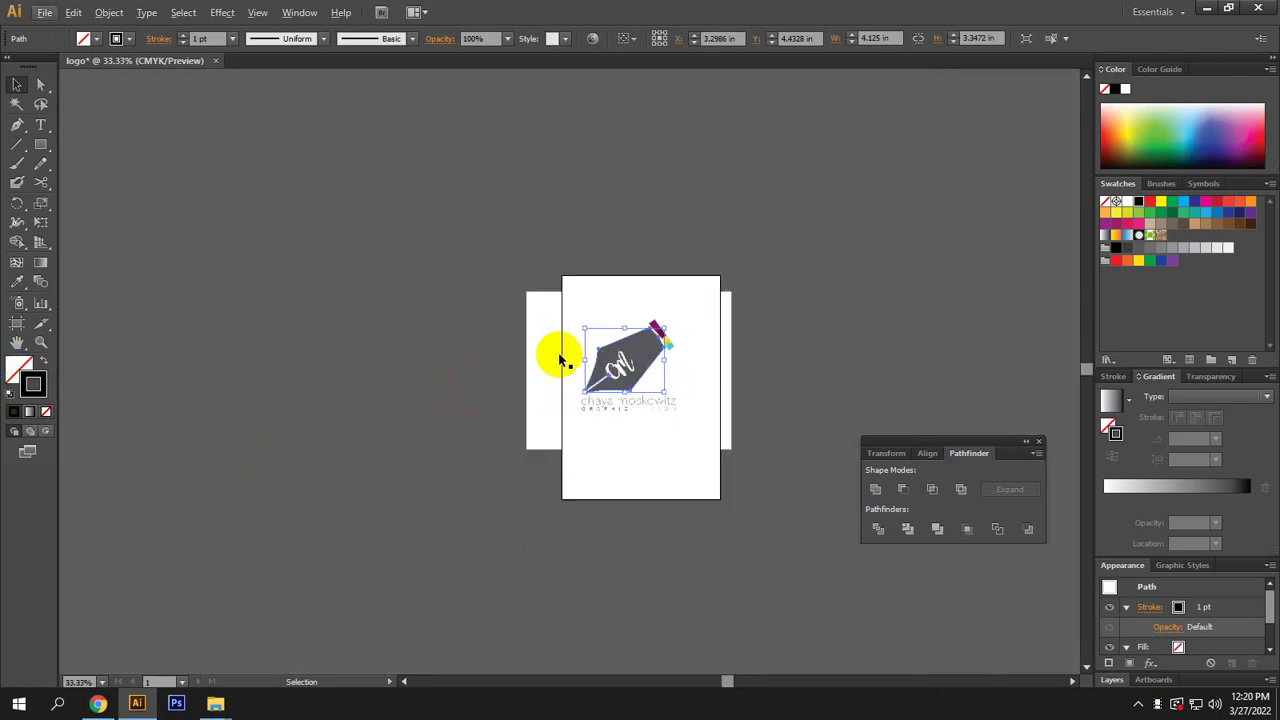
click(500, 352)
scroll(571, 371, up, 4)
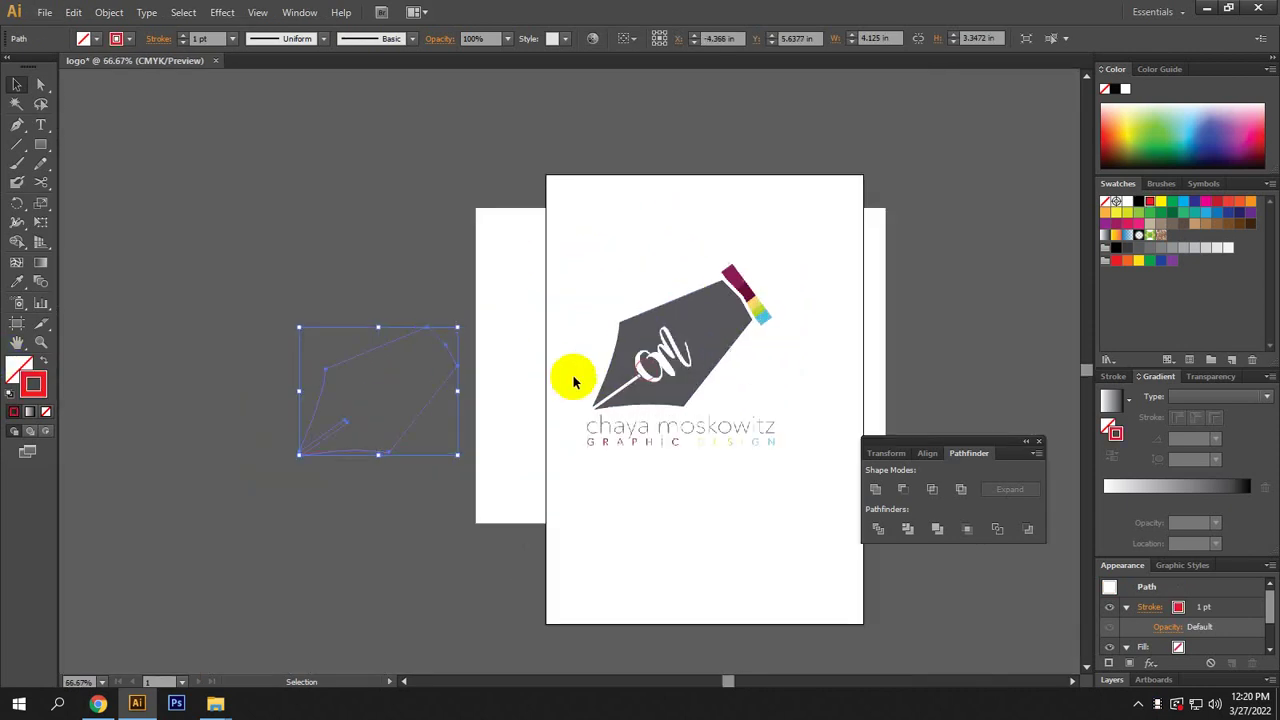
drag(780, 452, 623, 491)
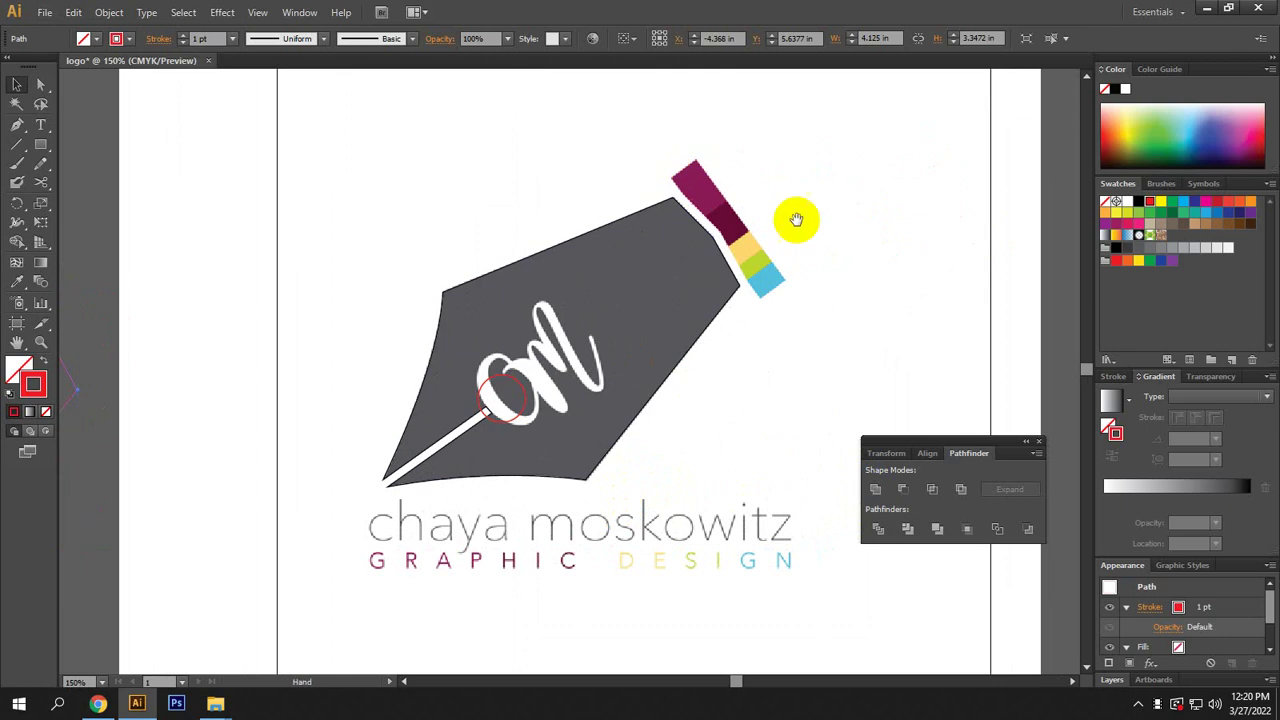
drag(794, 217, 752, 280)
scroll(727, 225, up, 2)
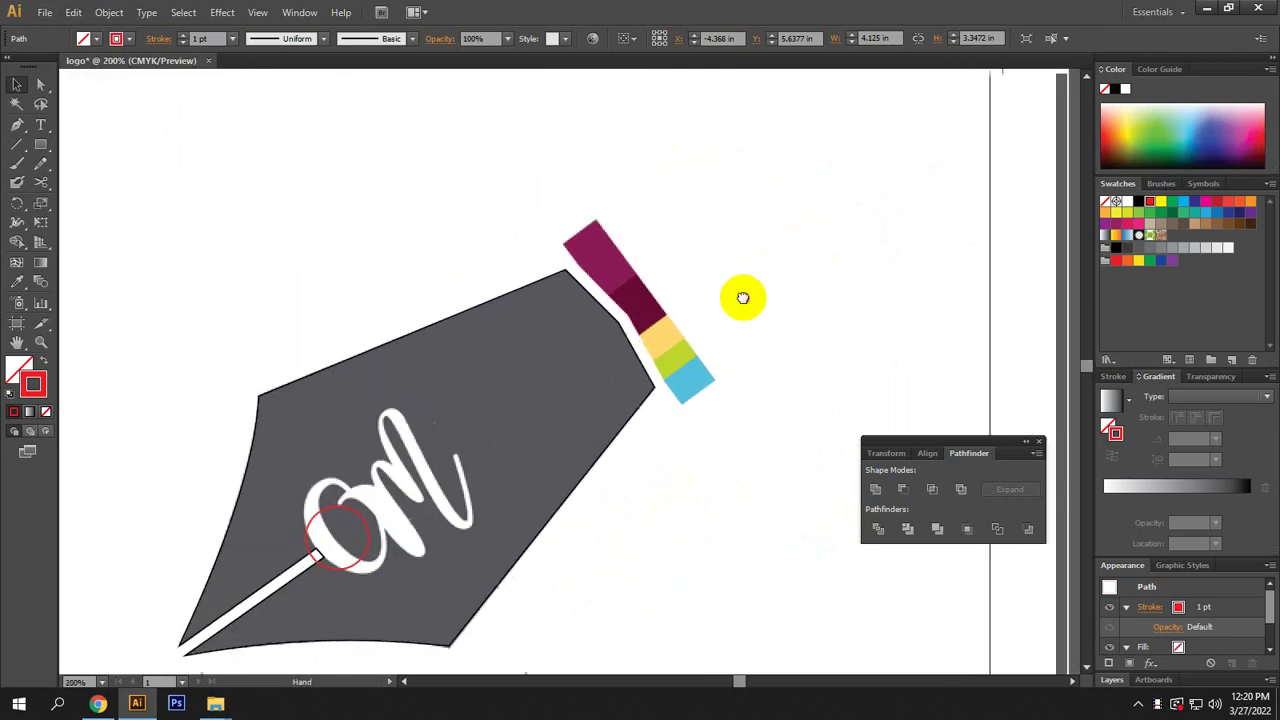
scroll(594, 238, up, 2)
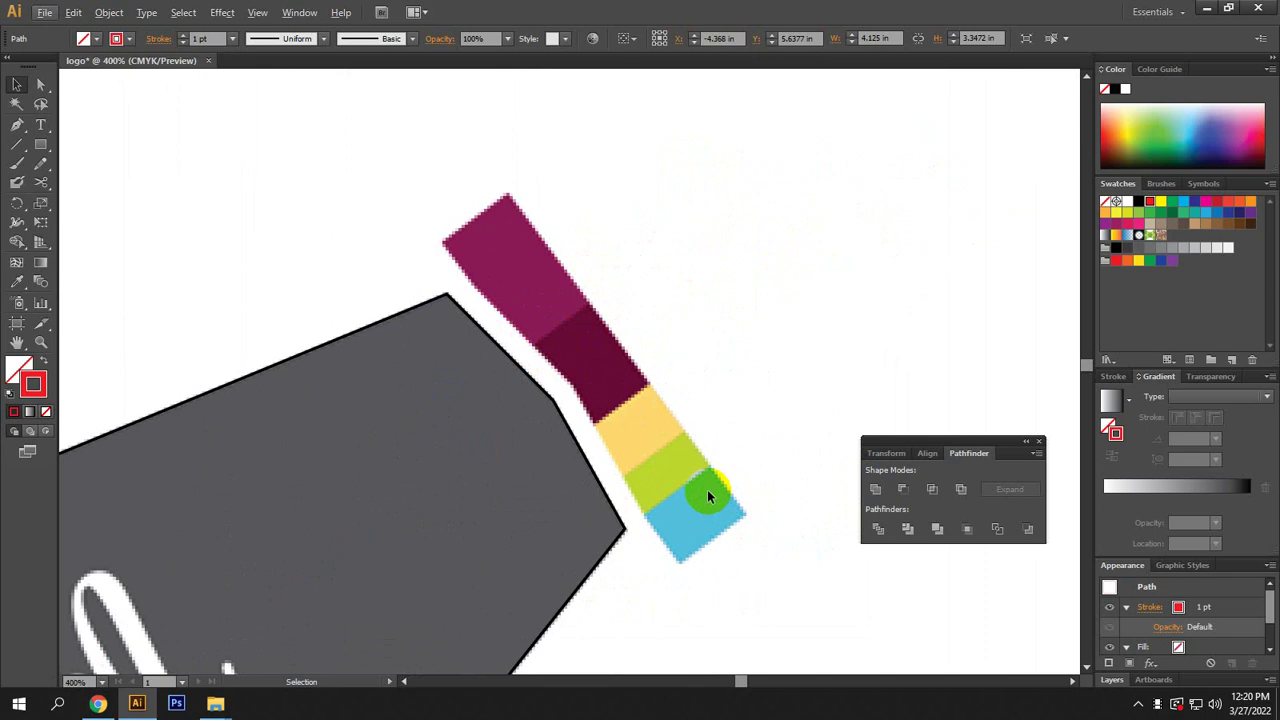
click(15, 150)
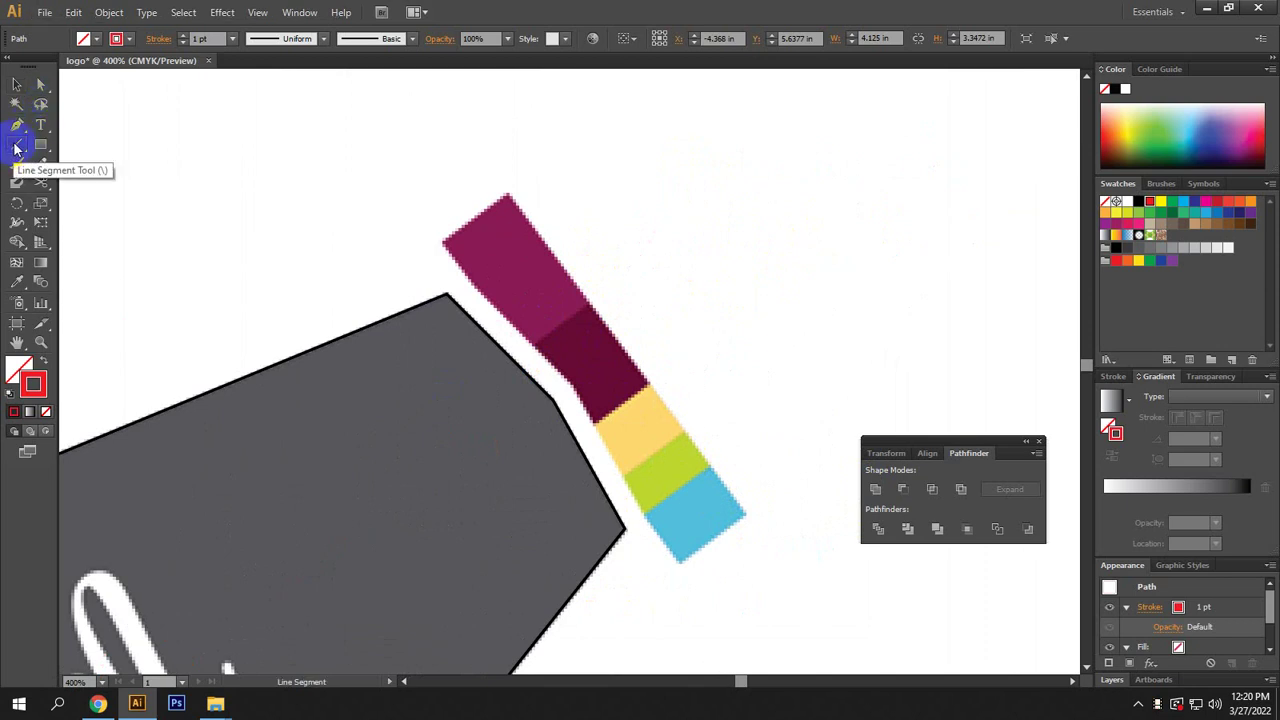
drag(566, 285, 549, 296)
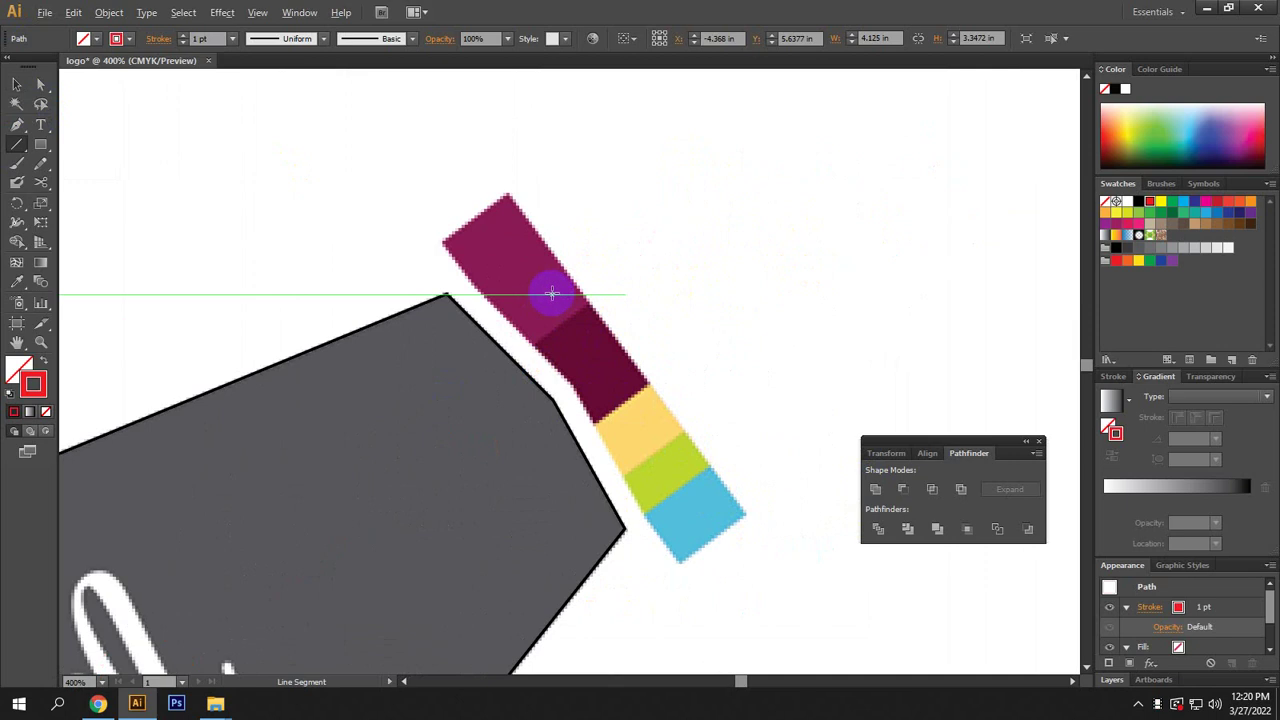
scroll(549, 296, up, 2)
mouse_move(33, 382)
mouse_down()
mouse_move(531, 380)
mouse_move(631, 293)
mouse_up()
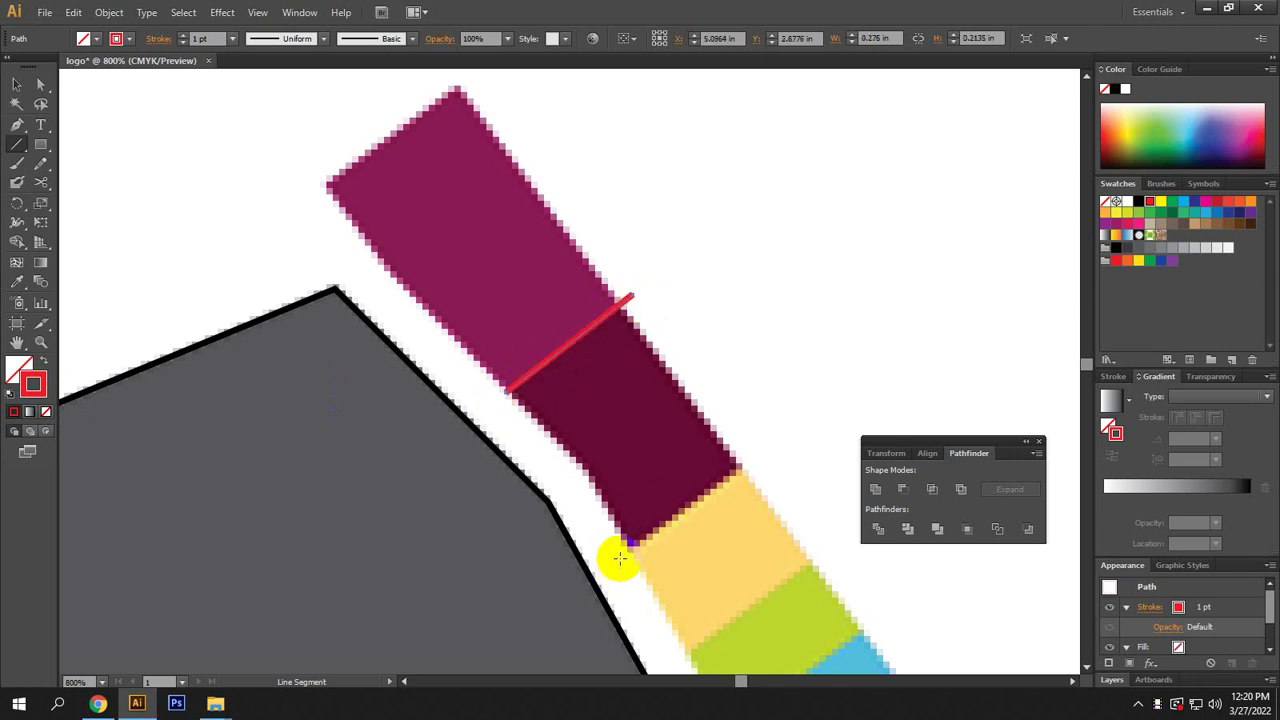
key(ctrl+z)
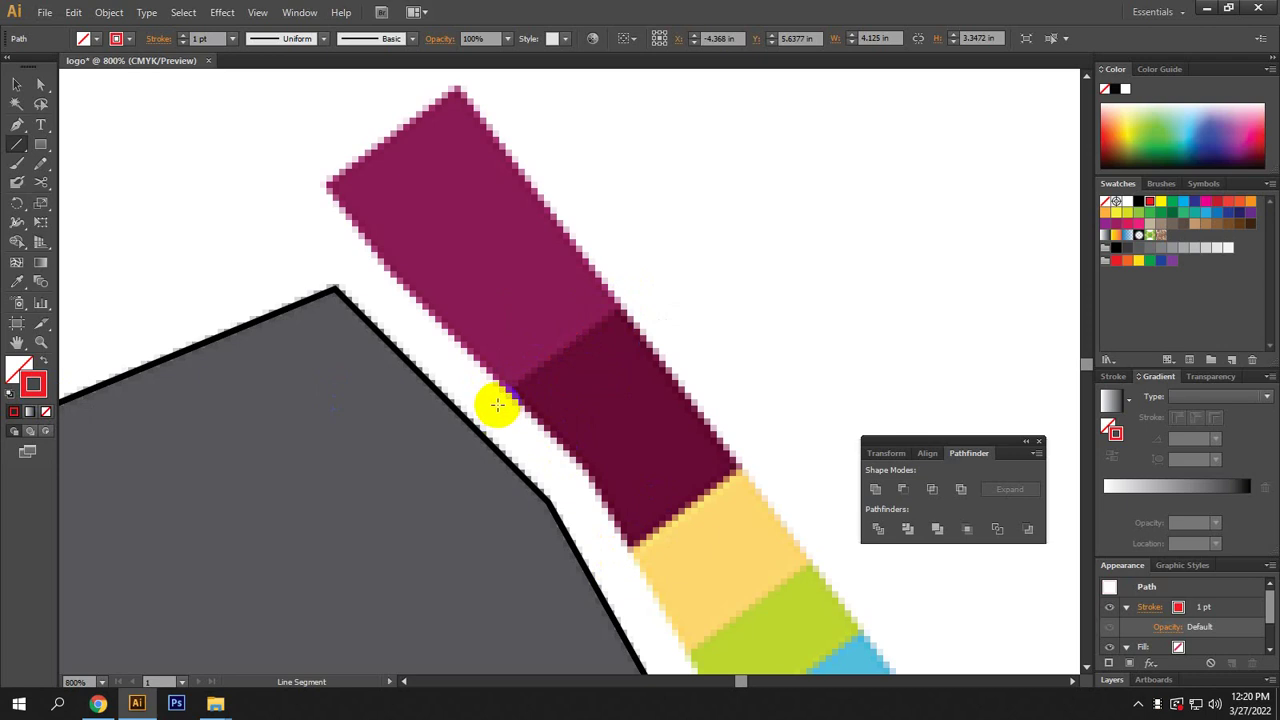
Draw four straight red lines, each about 0.32 to 0.4 in wide, along the color band's section boundaries, extending slightly past both edges.
drag(497, 404, 648, 290)
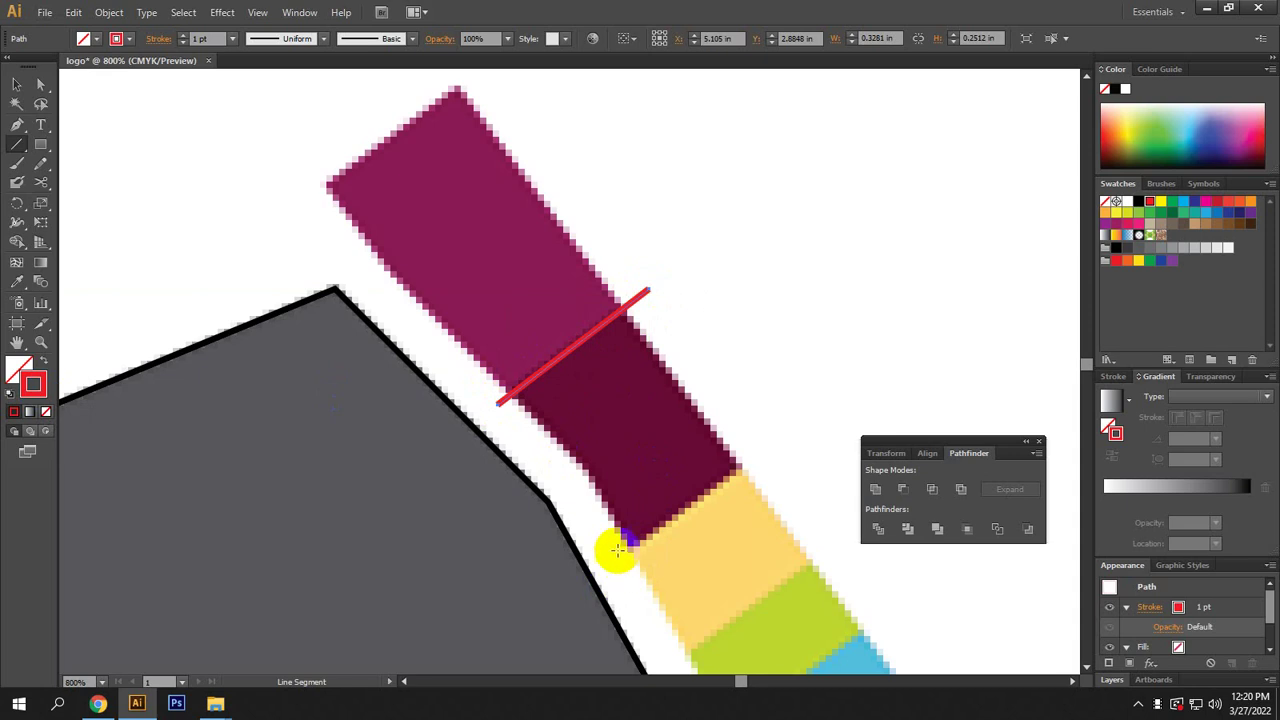
drag(621, 560, 768, 454)
scroll(768, 454, down, 3)
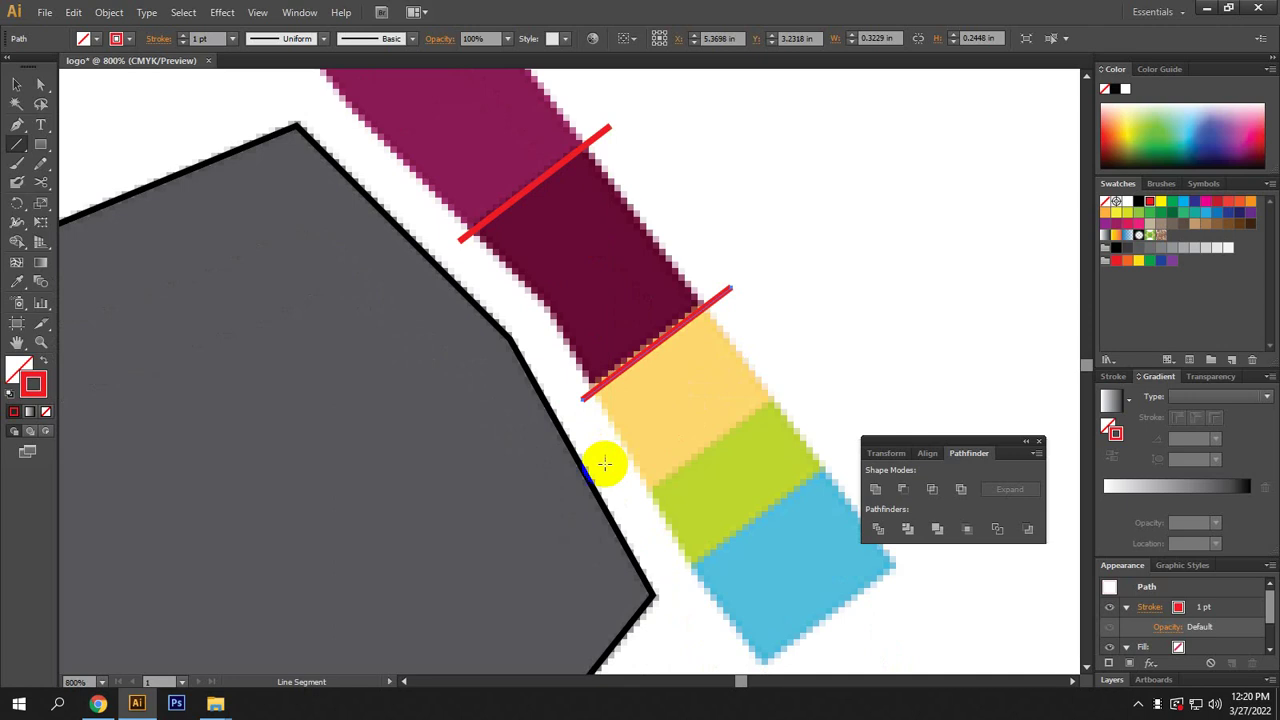
drag(638, 504, 792, 387)
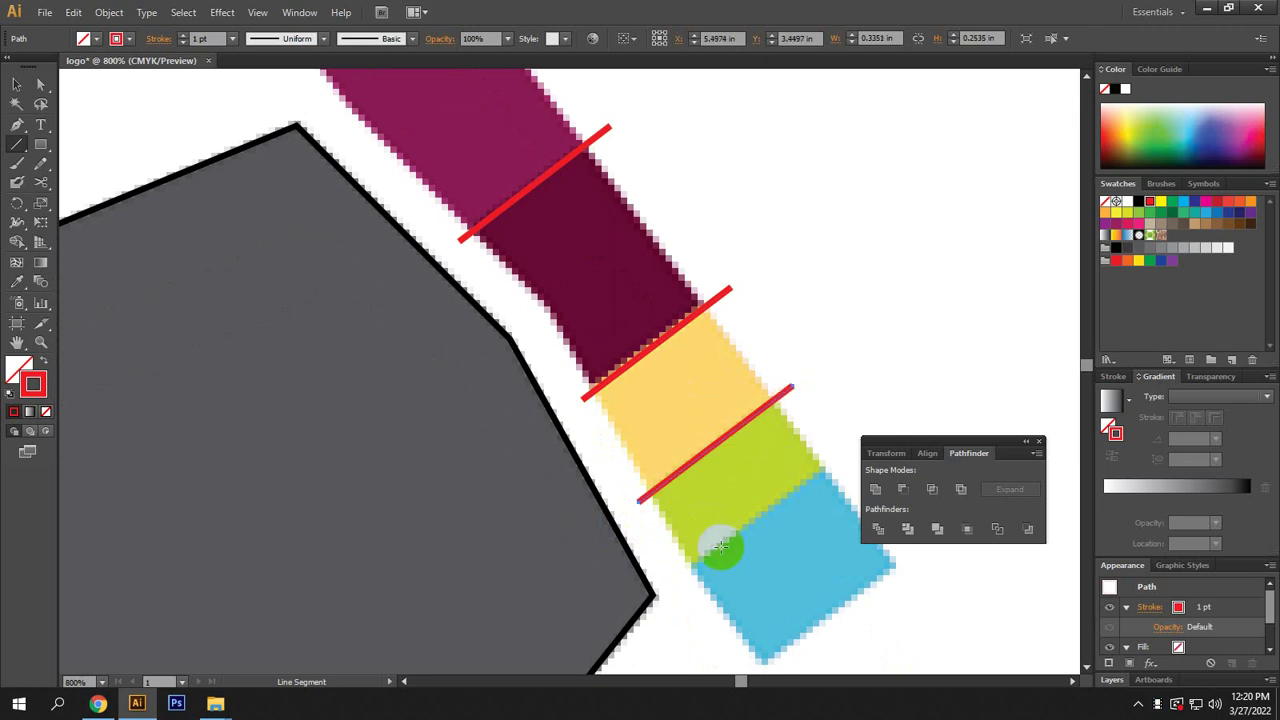
scroll(700, 552, down, 1)
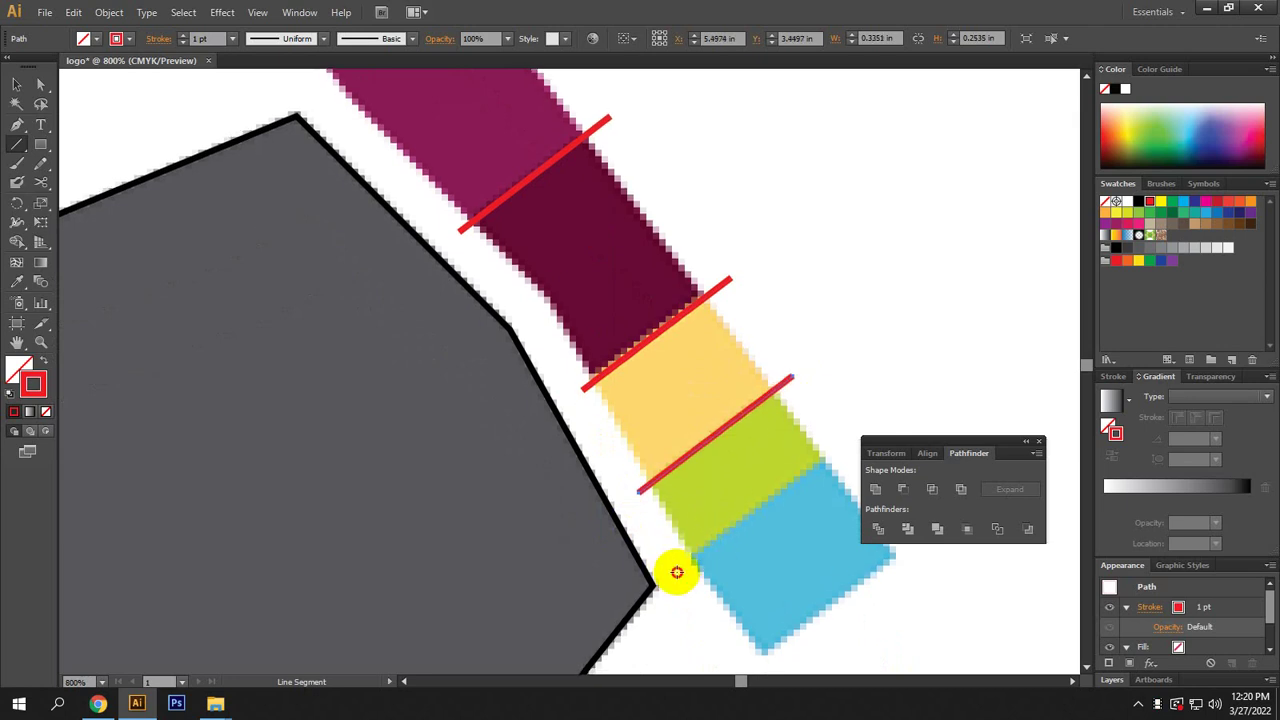
drag(676, 572, 862, 431)
scroll(508, 378, down, 2)
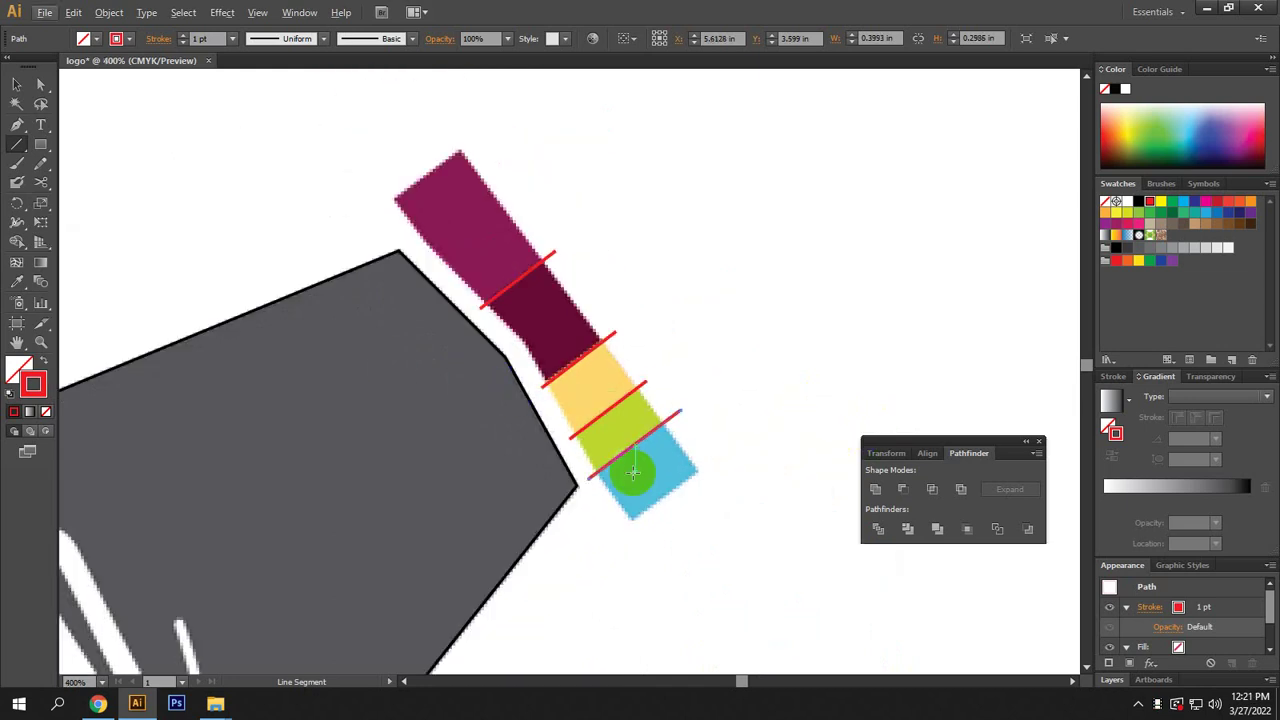
Show the hidden red band again over the four dividing lines.
click(15, 85)
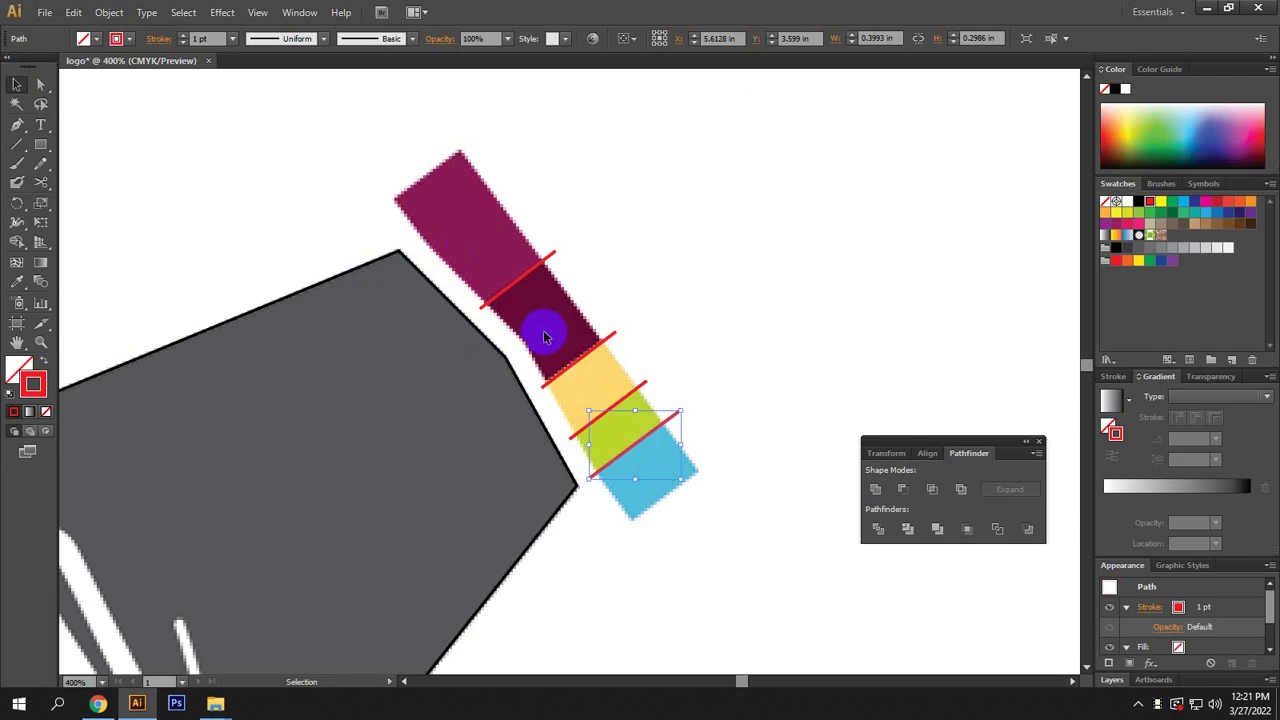
drag(532, 214, 601, 280)
scroll(601, 280, down, 3)
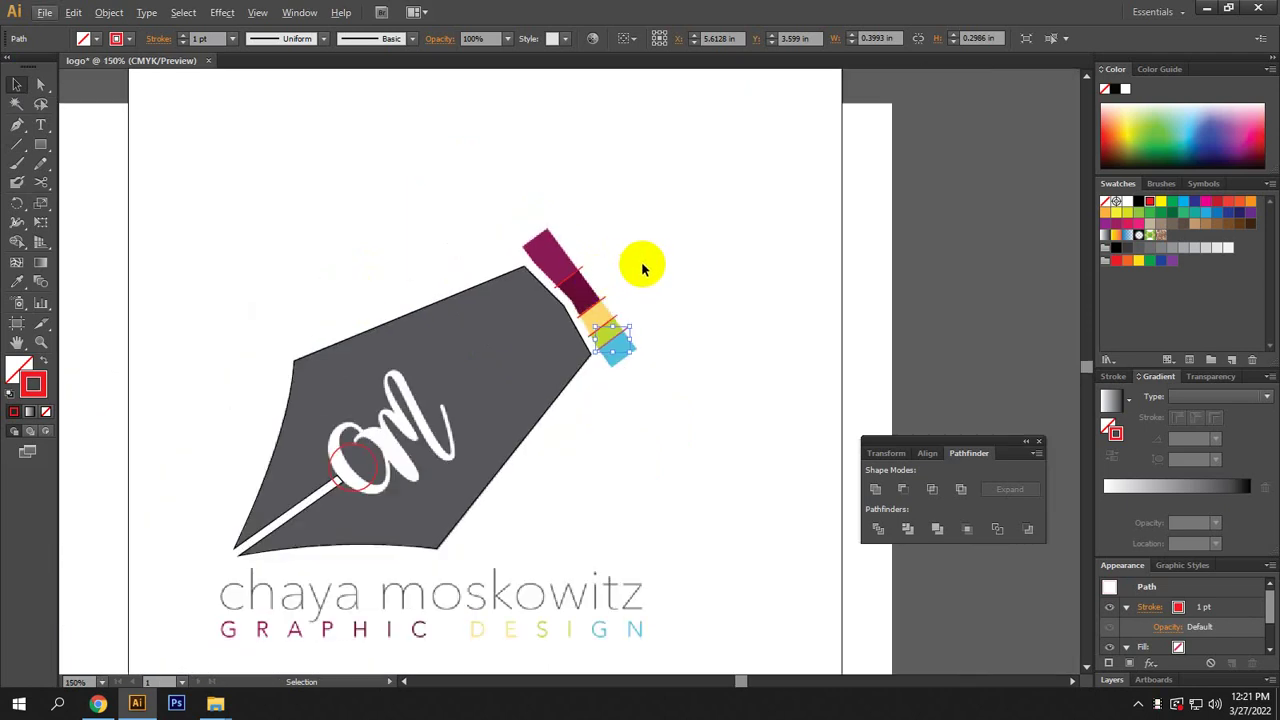
key(a)
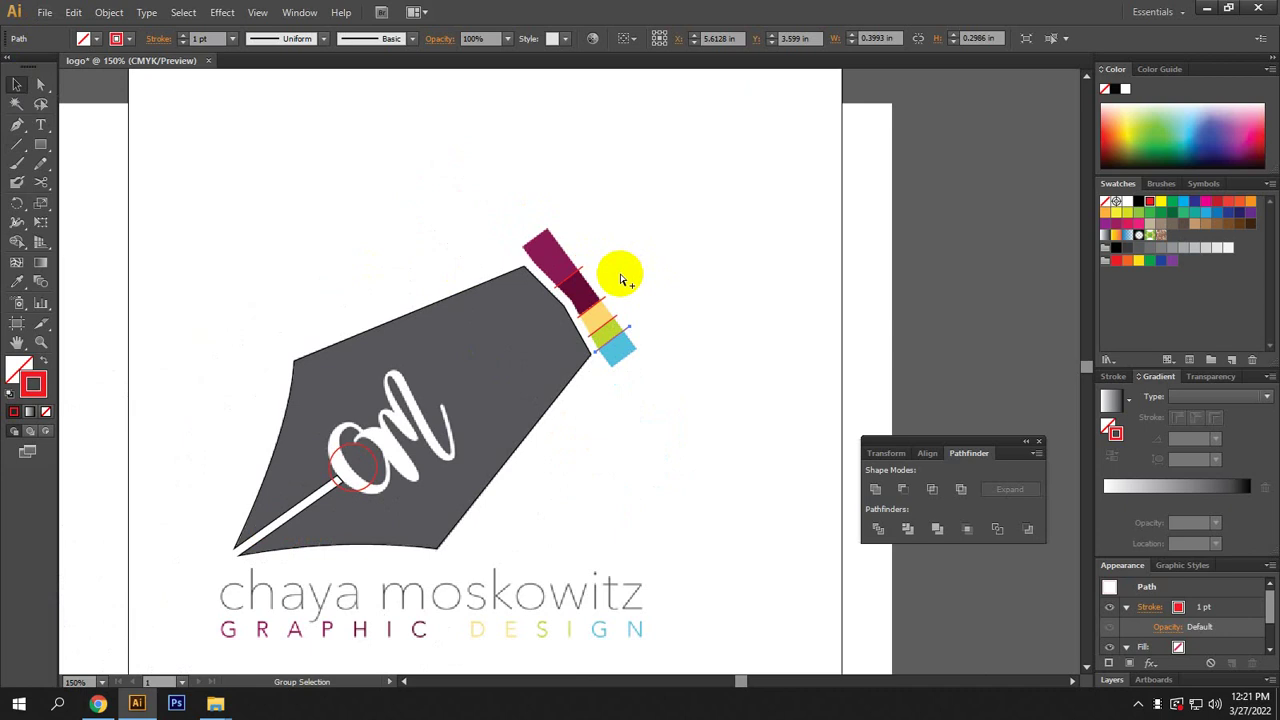
key(ctrl+z)
scroll(571, 243, up, 3)
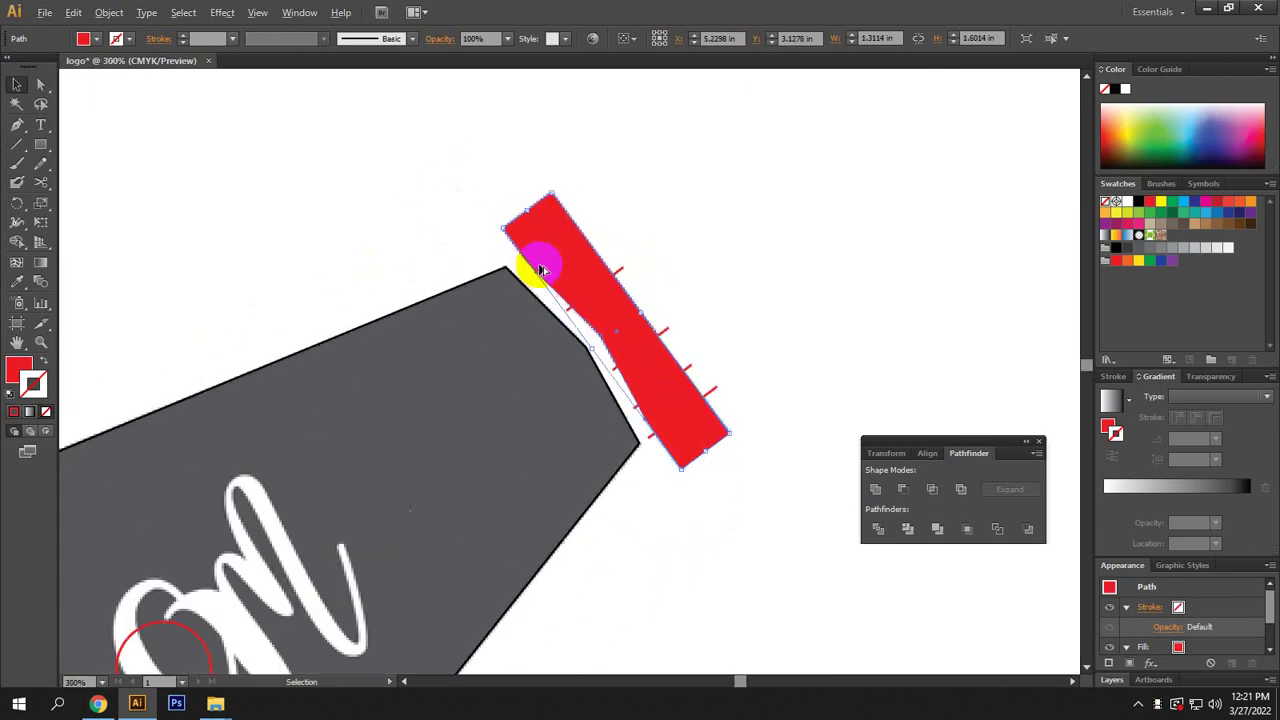
scroll(731, 300, down, 2)
scroll(608, 211, up, 3)
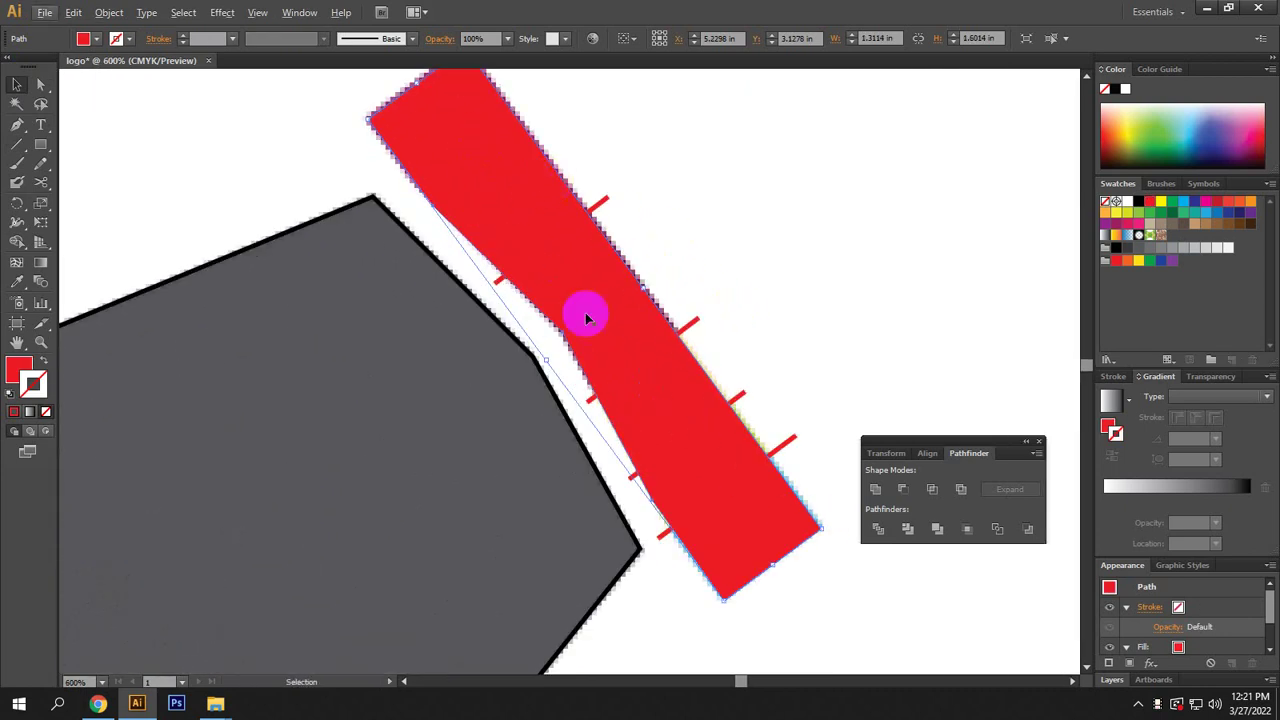
Try selecting the red band and its dividing lines as one area, excluding the gray nib, and clear the selection.
click(750, 420)
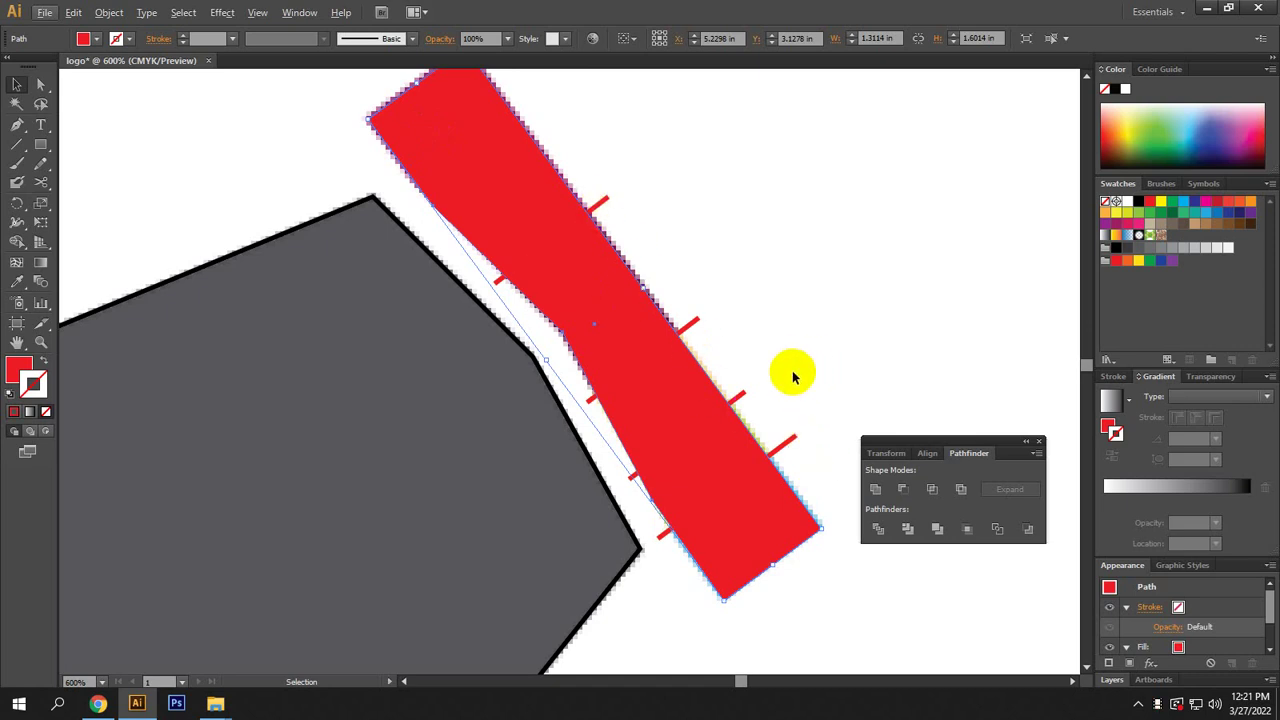
scroll(792, 376, down, 2)
drag(855, 253, 603, 413)
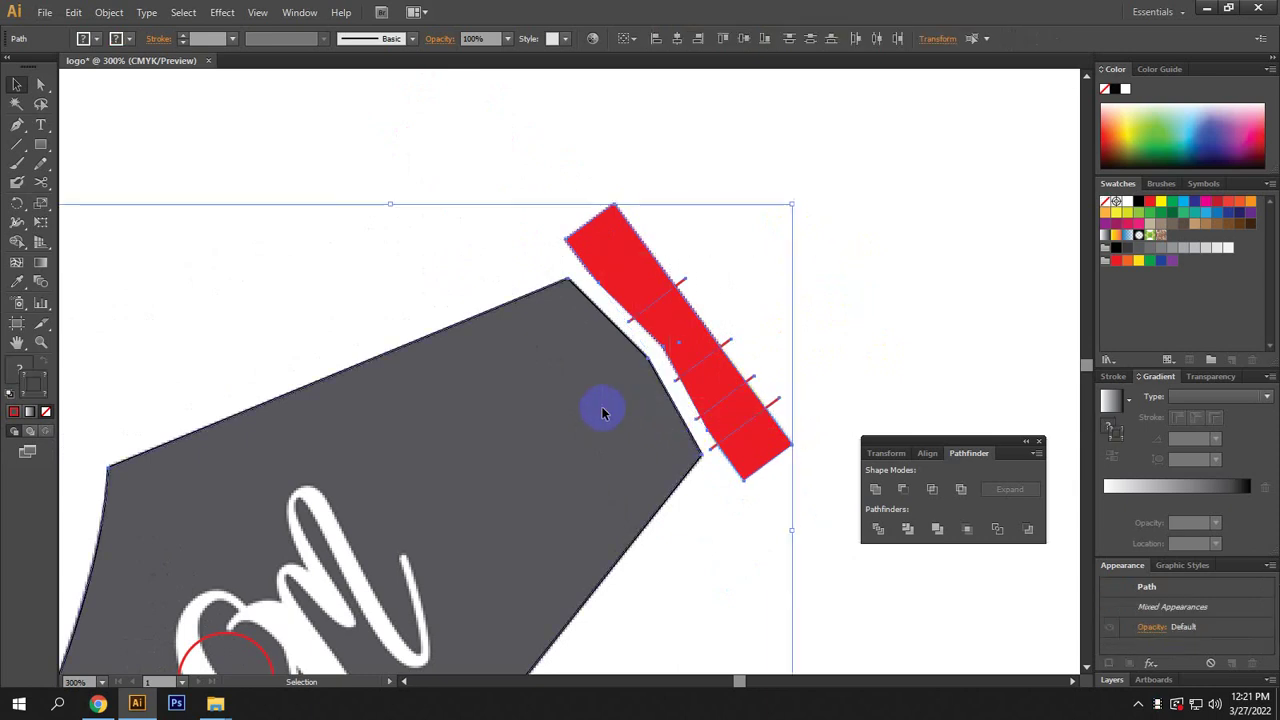
click(600, 251)
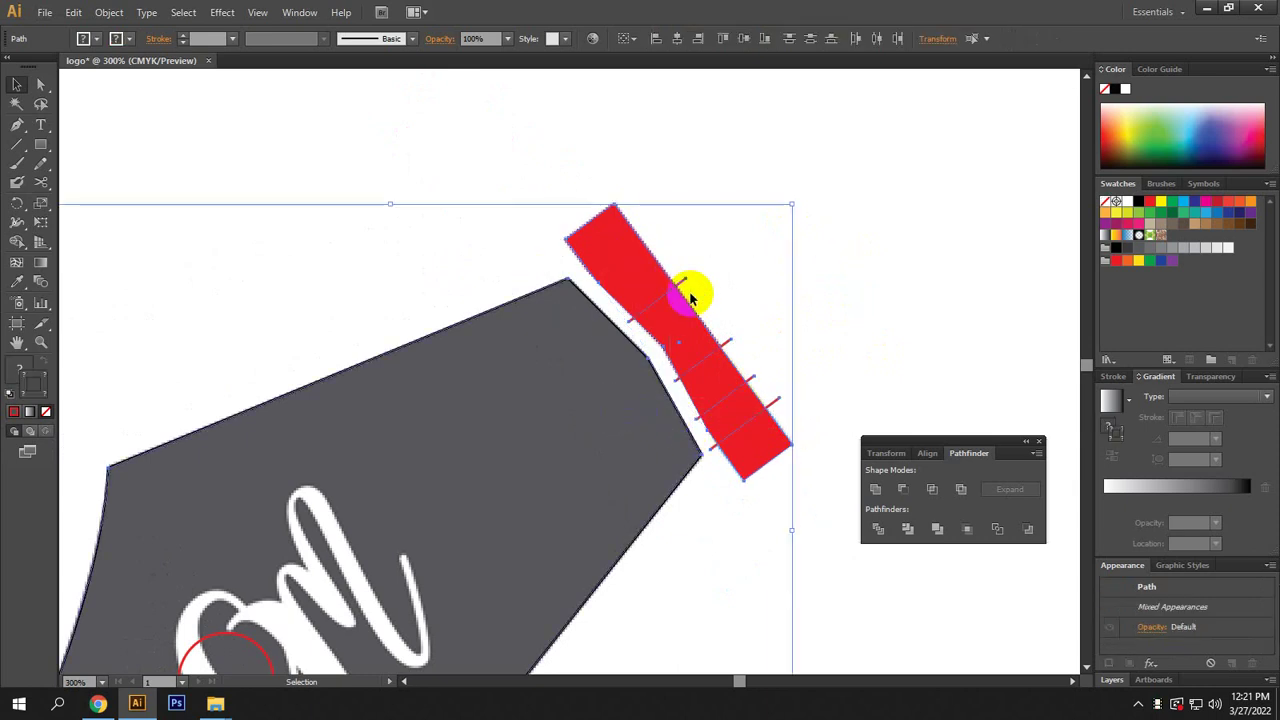
click(889, 318)
drag(876, 240, 594, 463)
scroll(609, 420, down, 1)
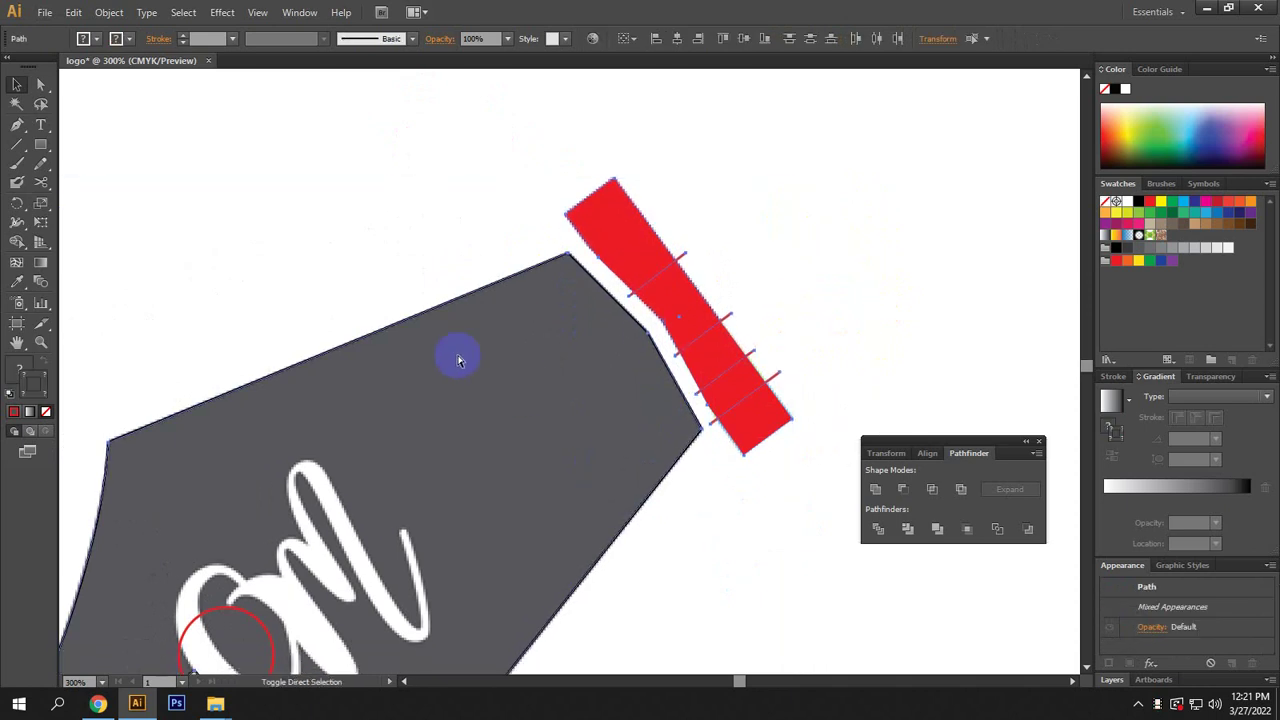
key(v)
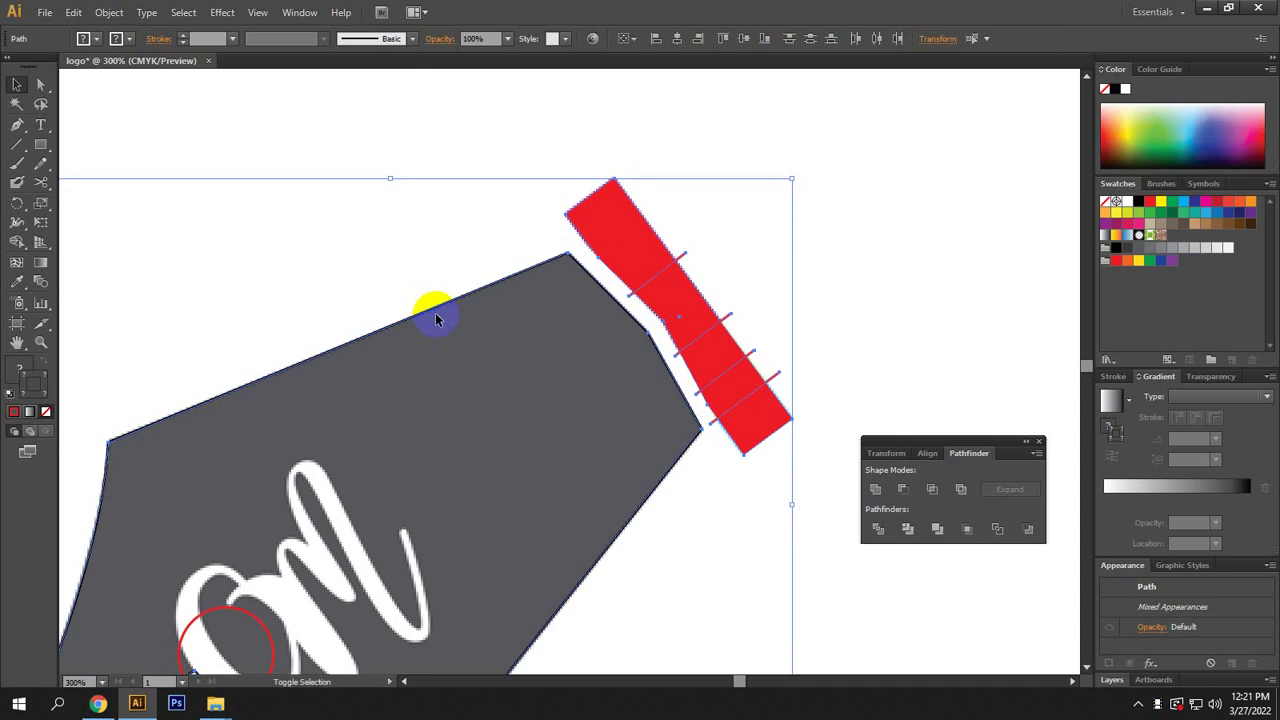
shift+click(436, 318)
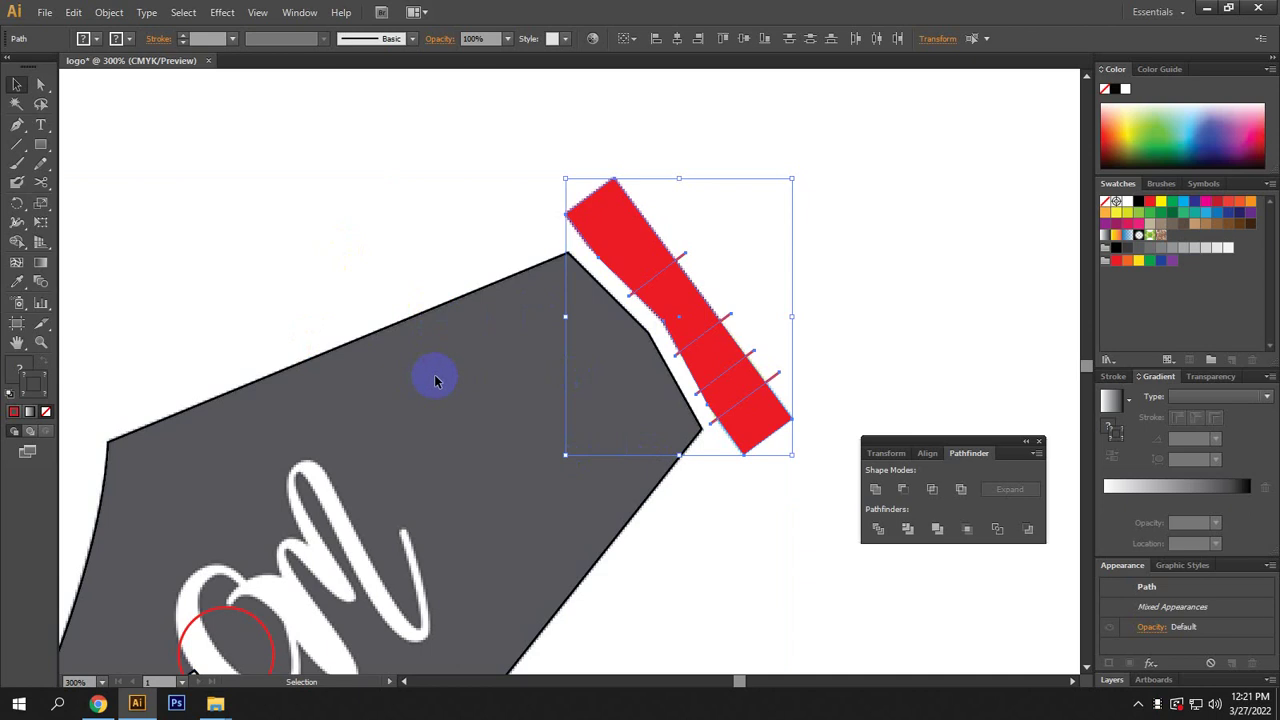
click(767, 480)
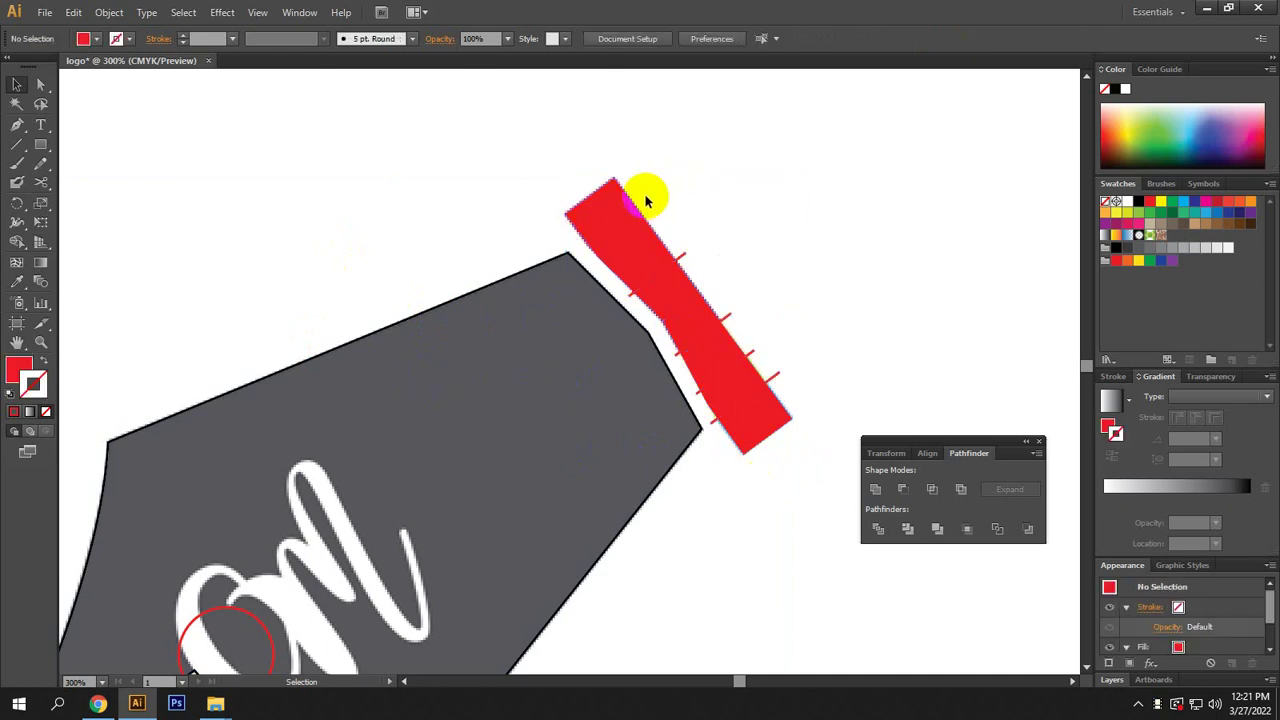
Select the red band and add each of the four dividing lines to the selection one by one.
scroll(628, 214, up, 1)
click(606, 224)
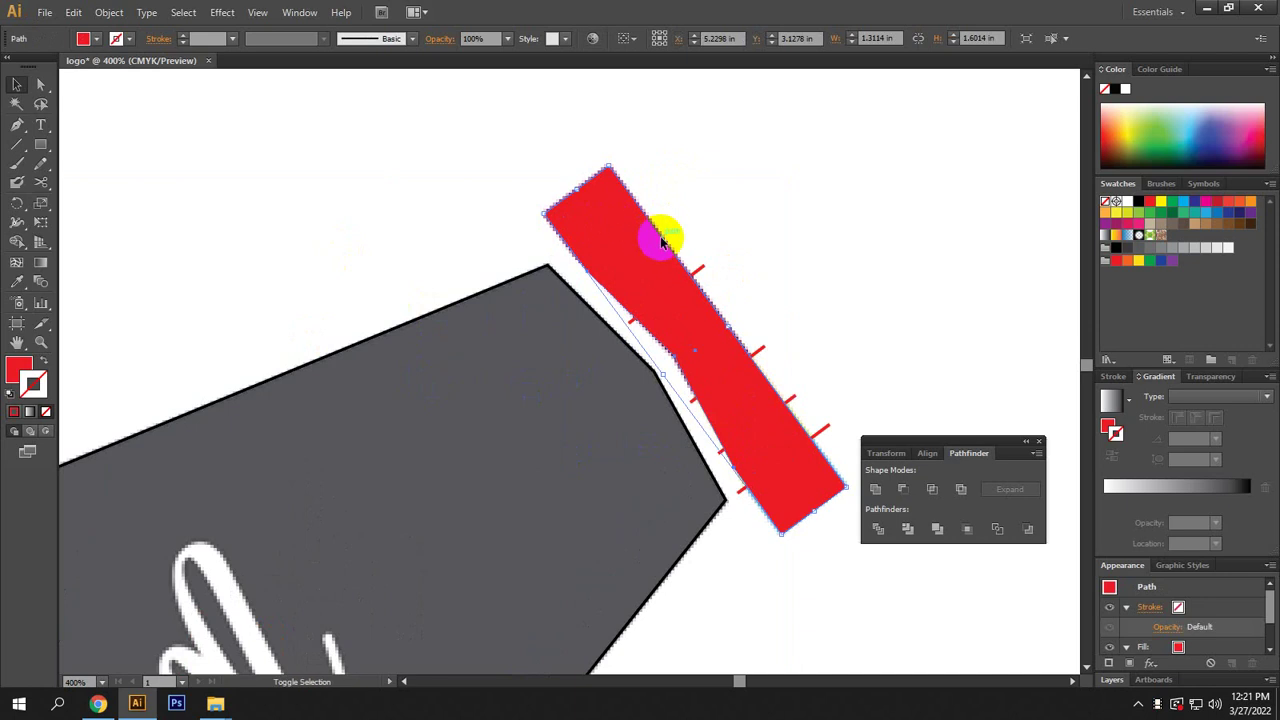
click(698, 275)
shift+click(745, 350)
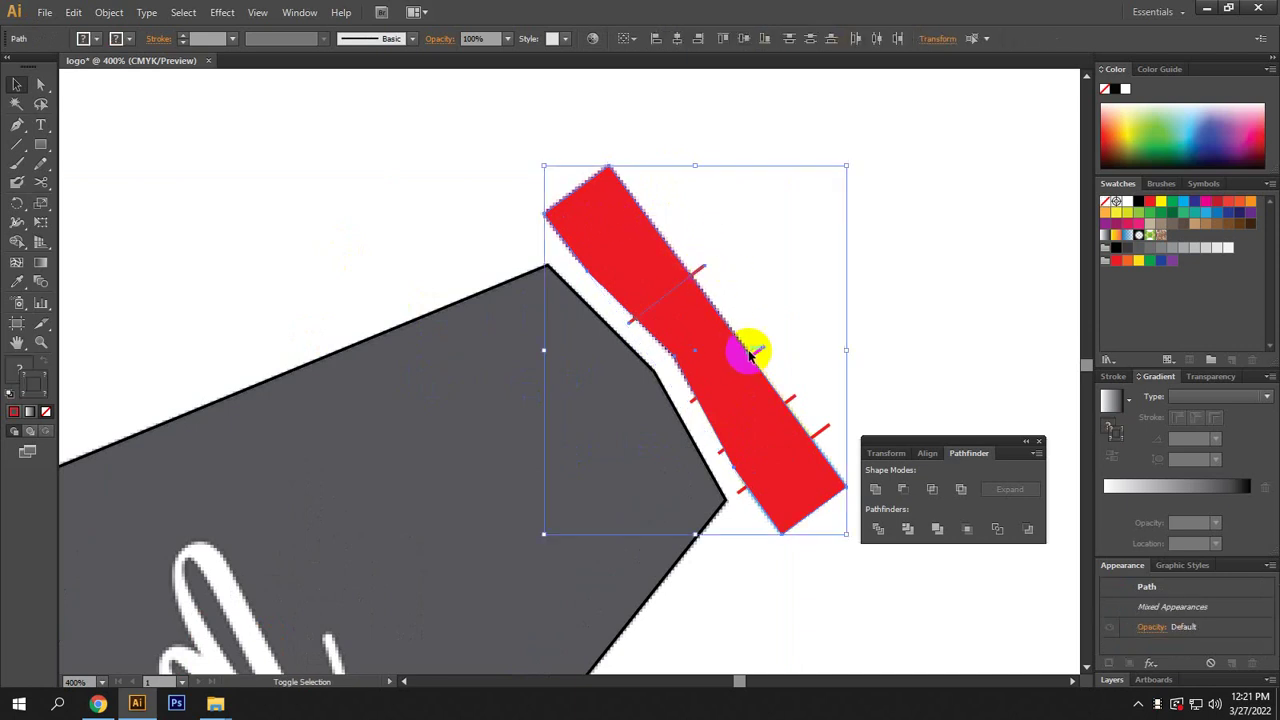
shift+click(792, 412)
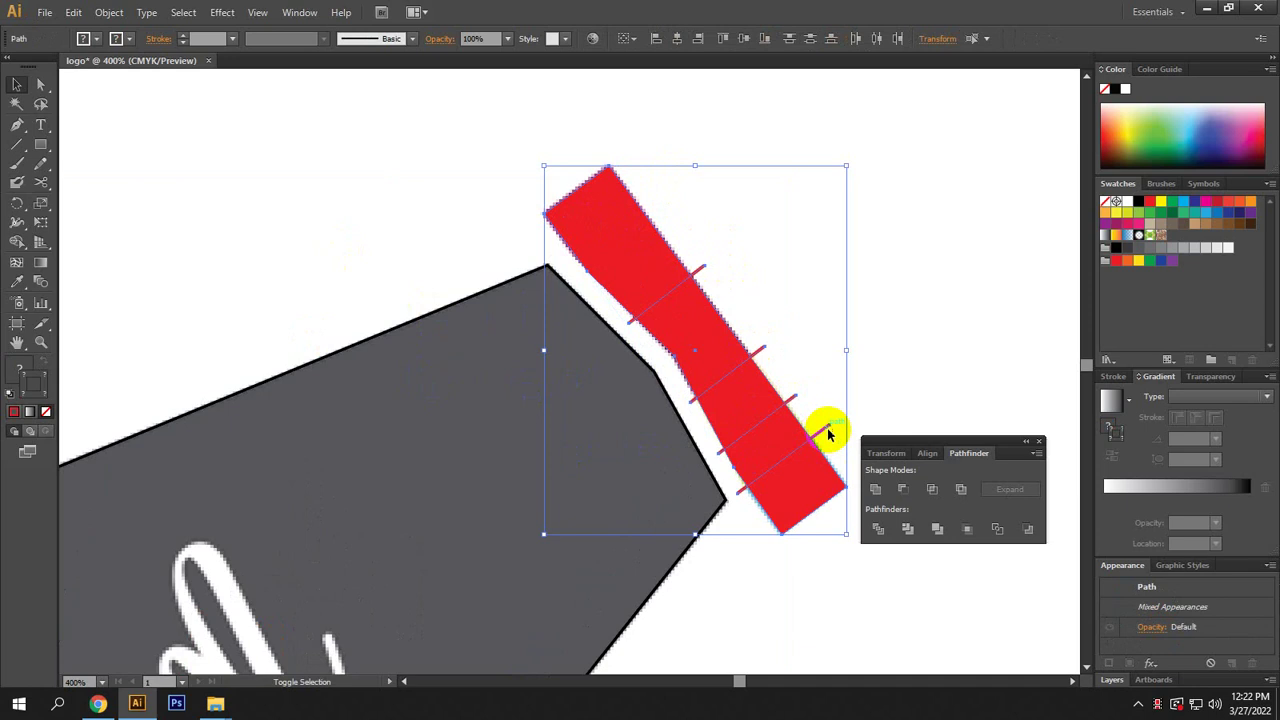
shift+click(815, 432)
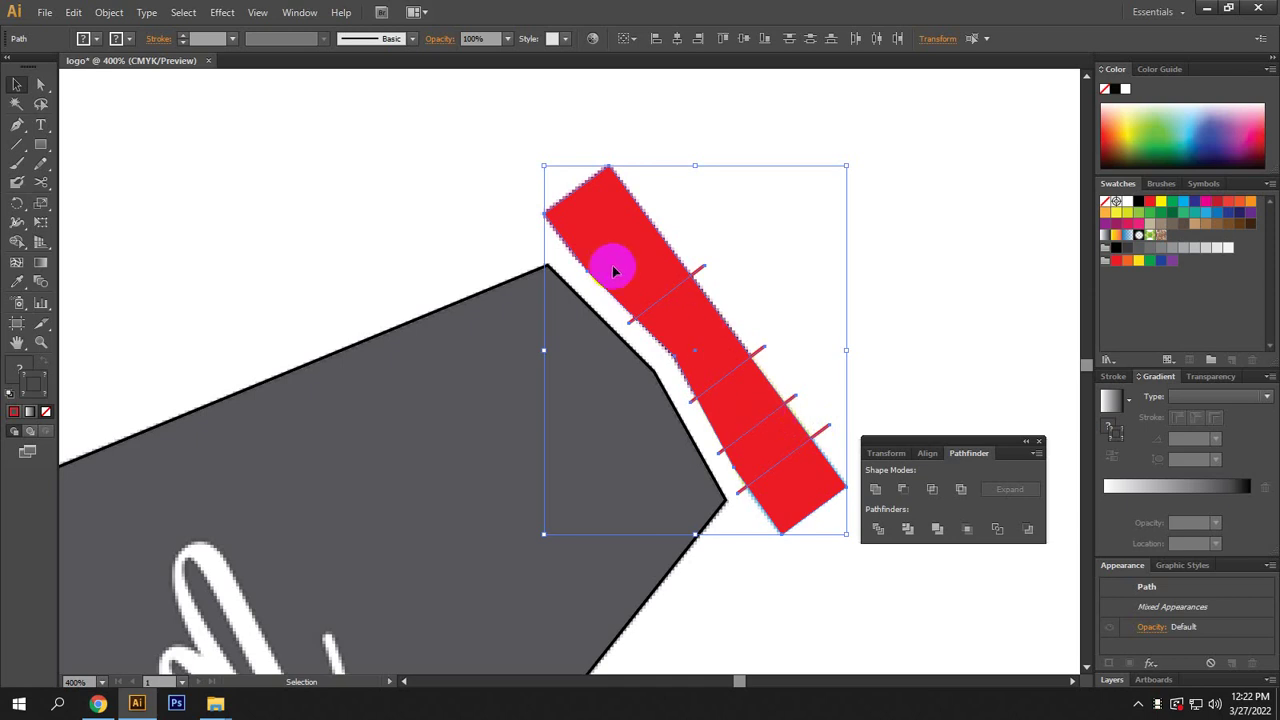
Reselect the whole band area at once and remove the gray nib, keeping only the red band and its four dividing lines selected.
scroll(740, 205, down, 2)
click(849, 201)
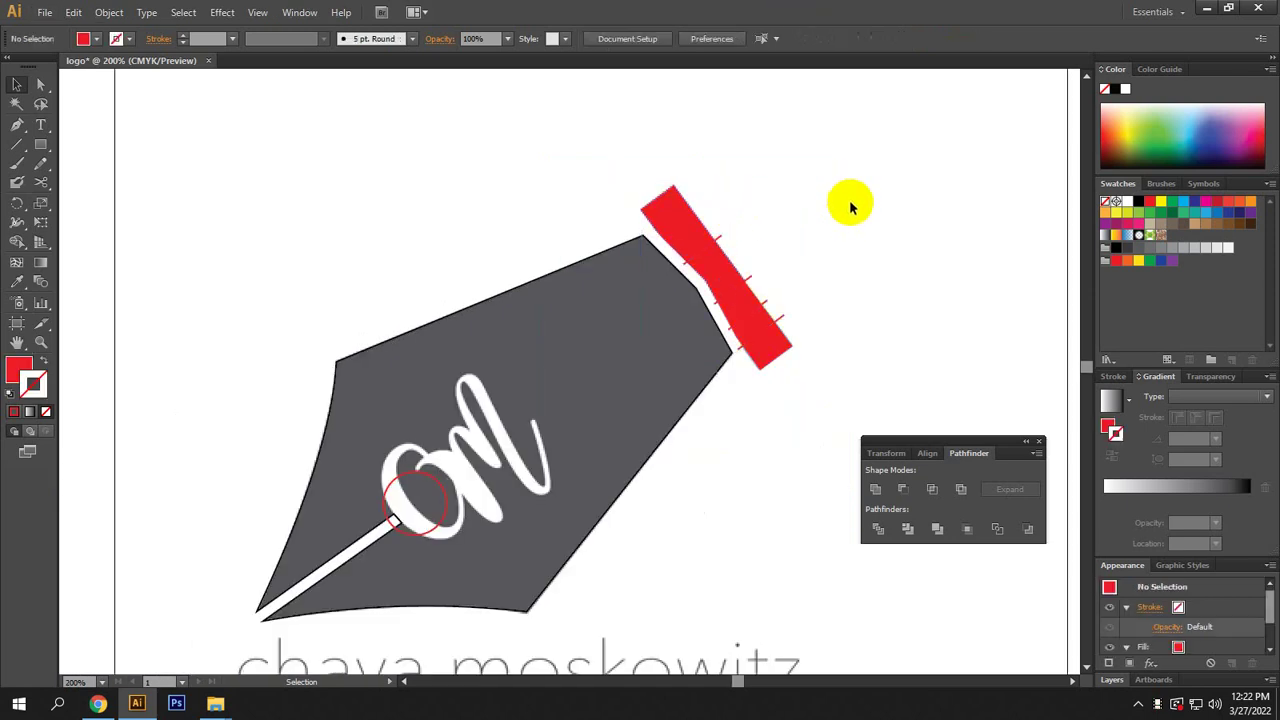
drag(903, 126, 574, 414)
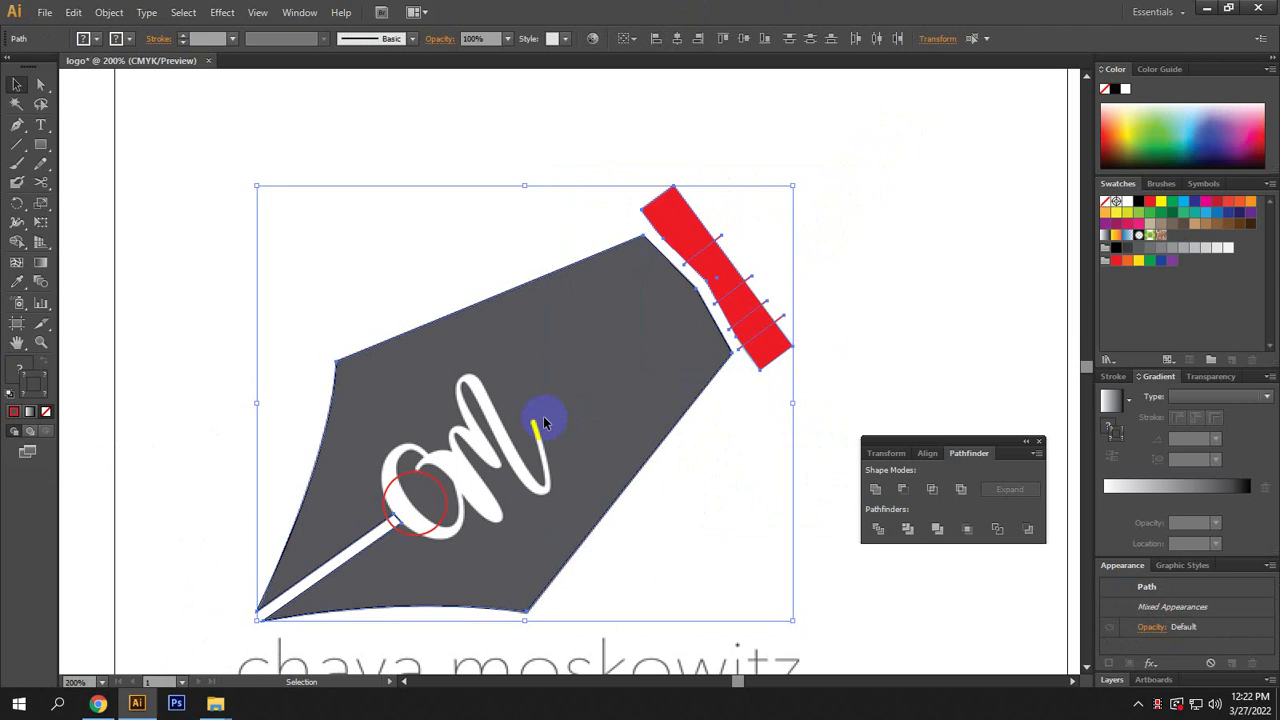
shift+click(601, 258)
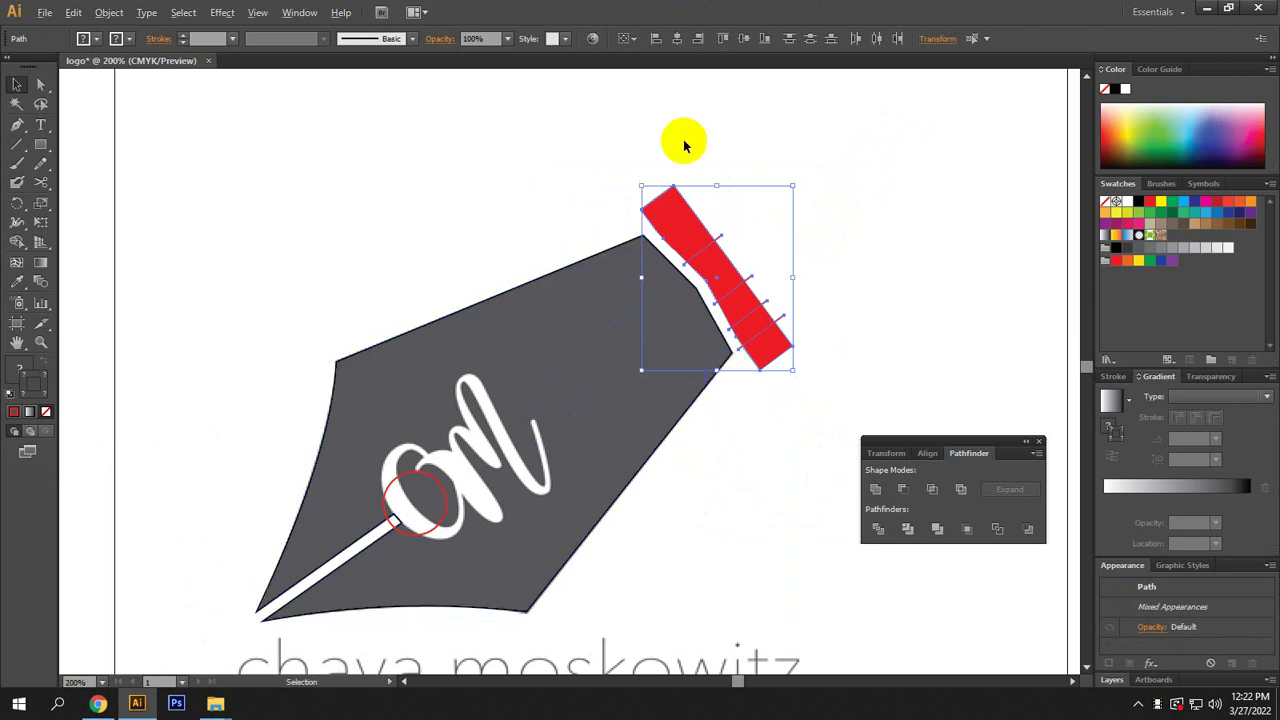
Reopen the Pathfinder panel and move it clear of the red strip.
scroll(706, 206, up, 3)
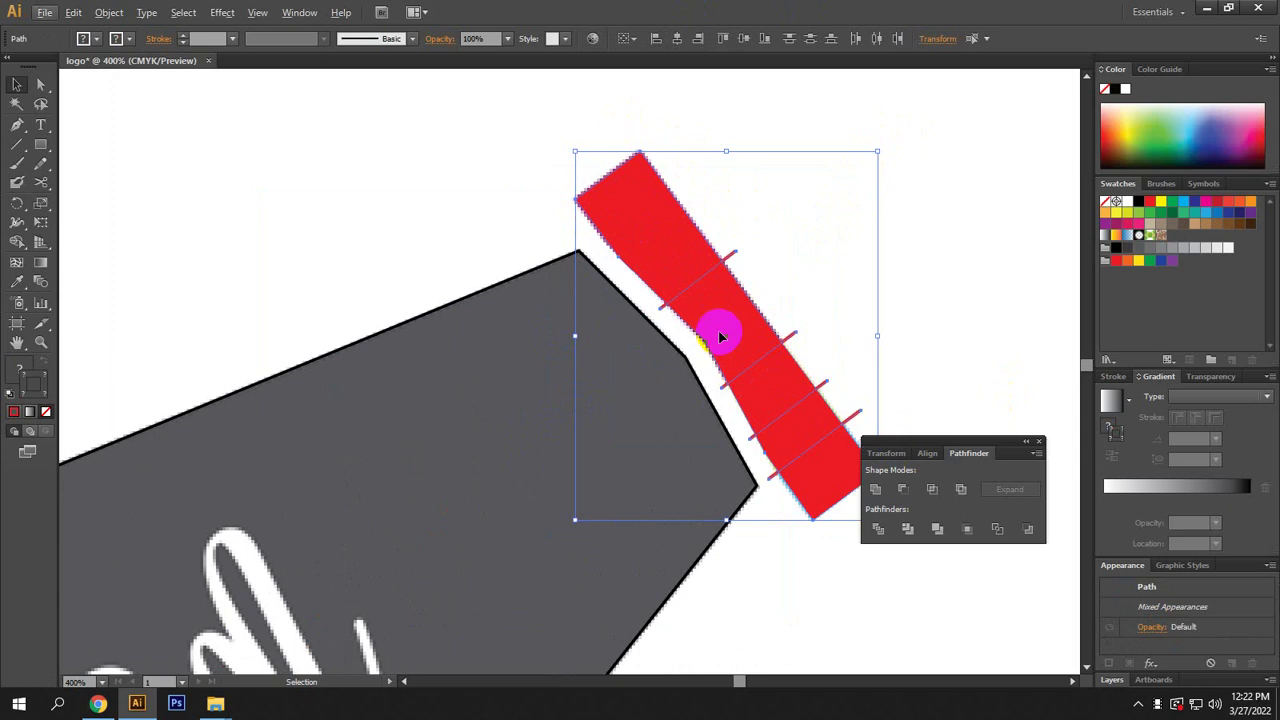
click(1038, 440)
click(301, 13)
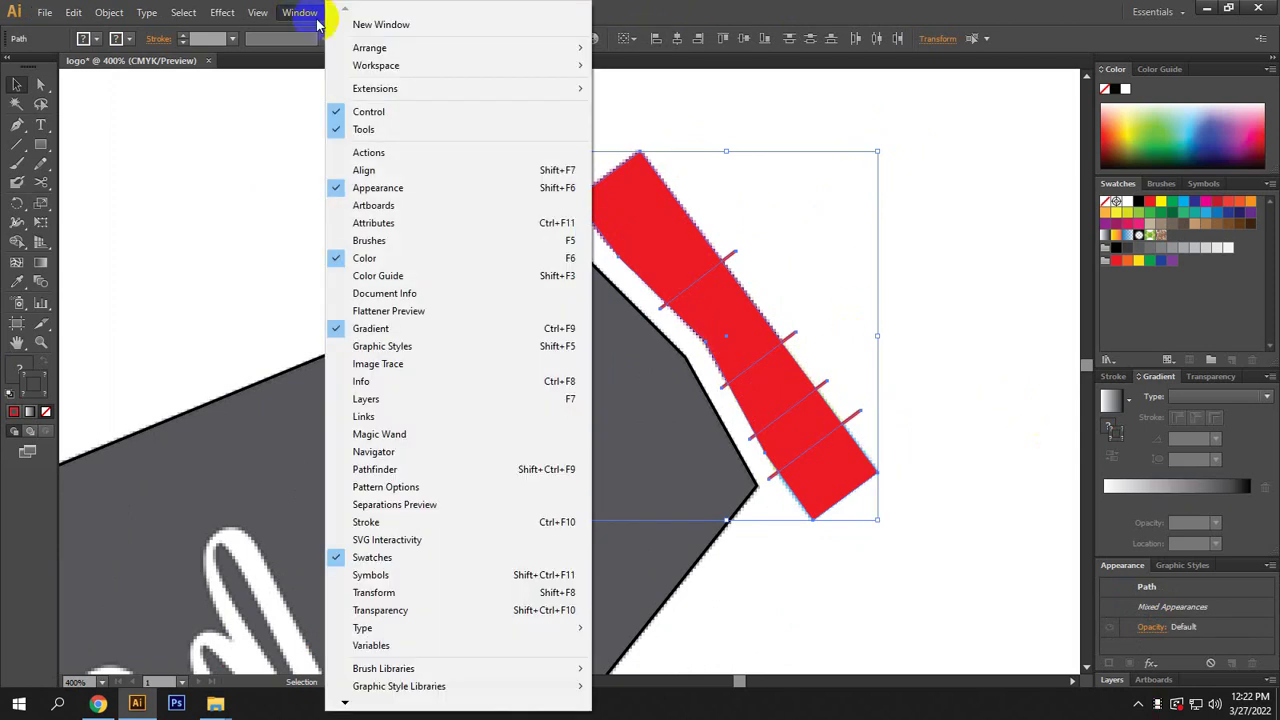
click(416, 472)
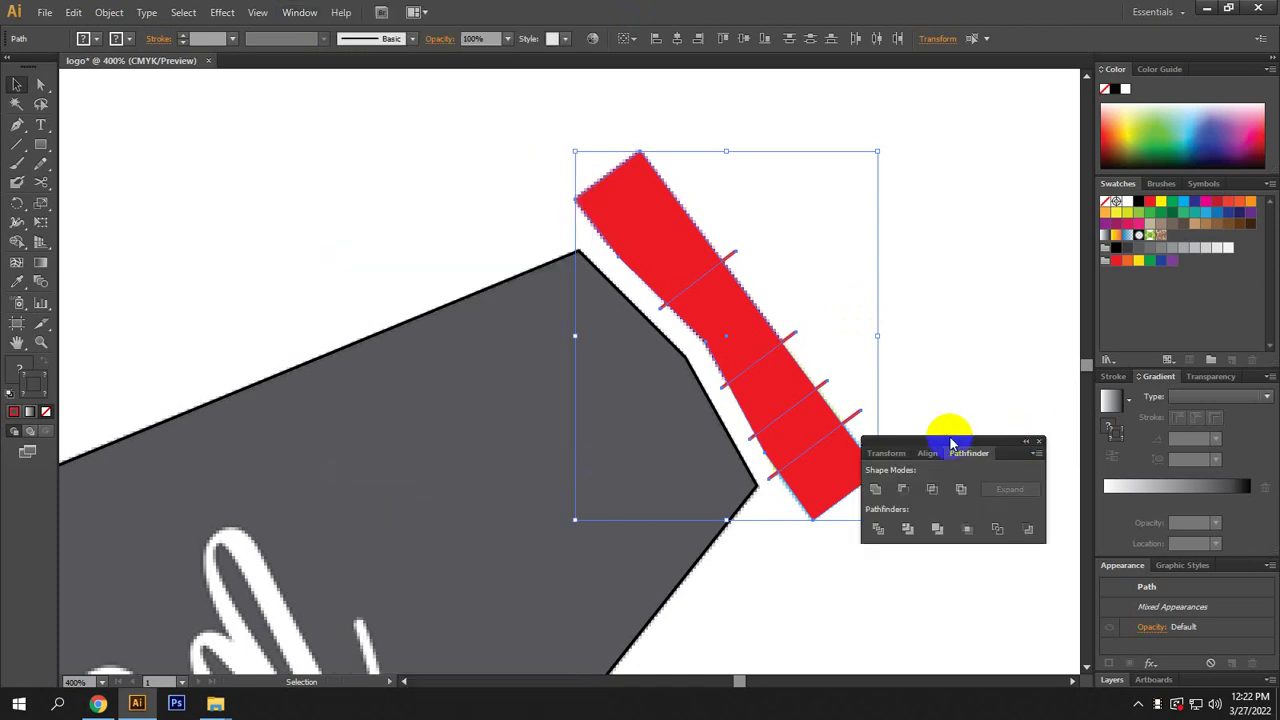
drag(951, 443, 979, 453)
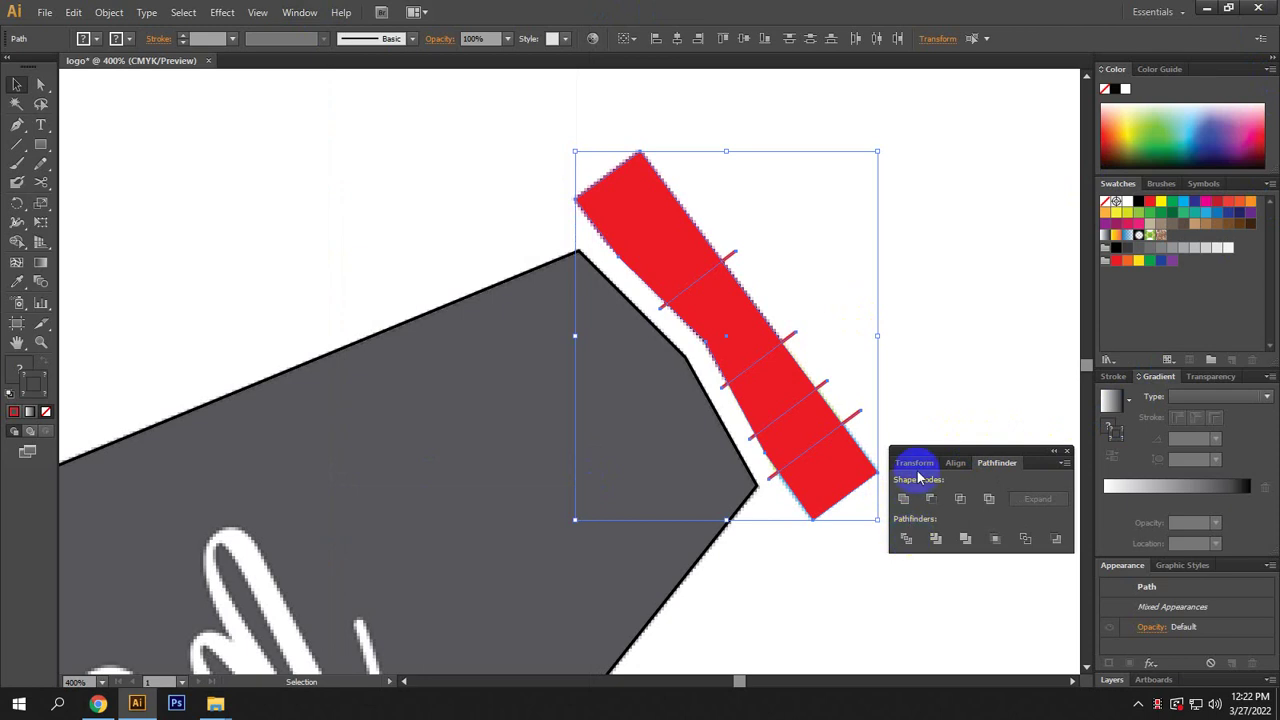
click(905, 540)
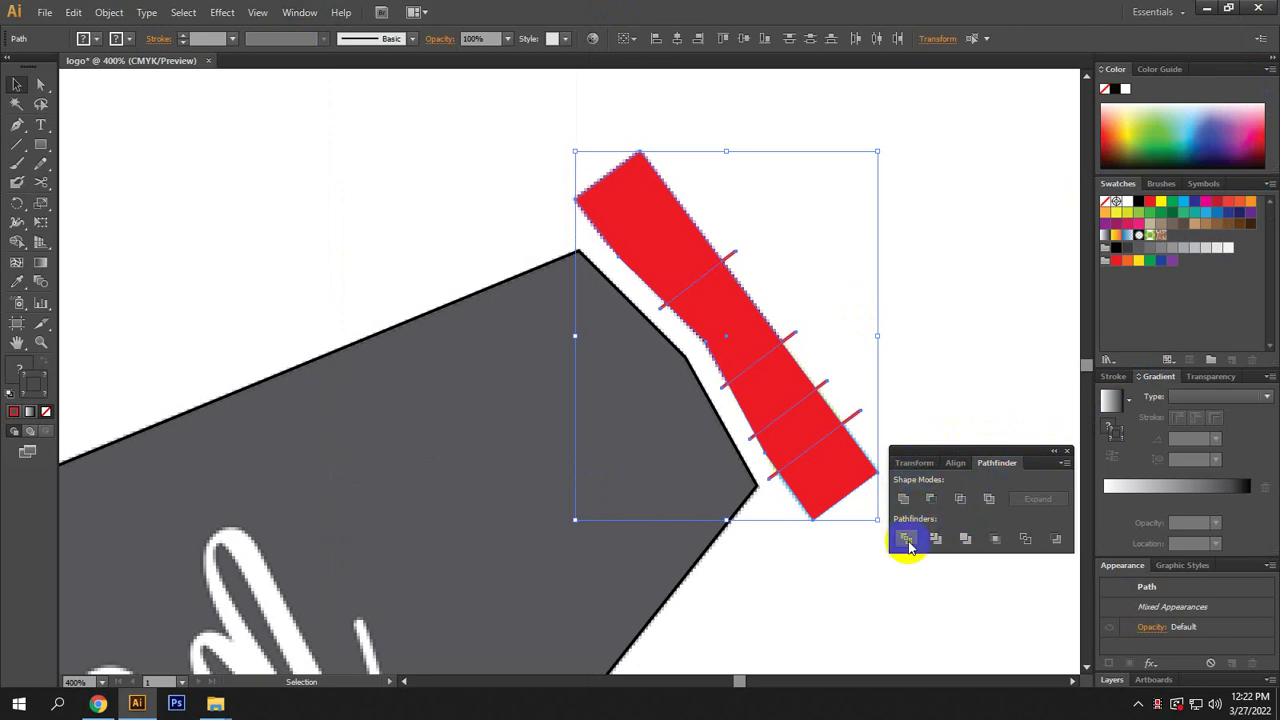
click(299, 12)
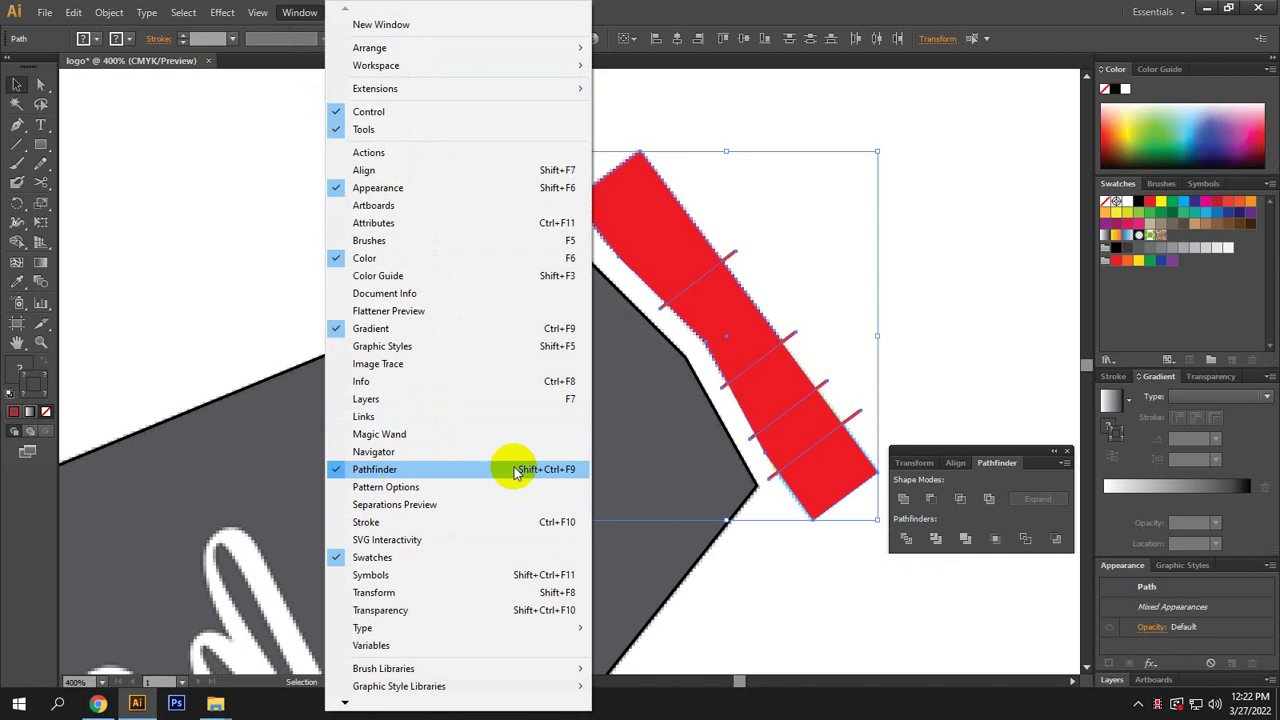
click(952, 447)
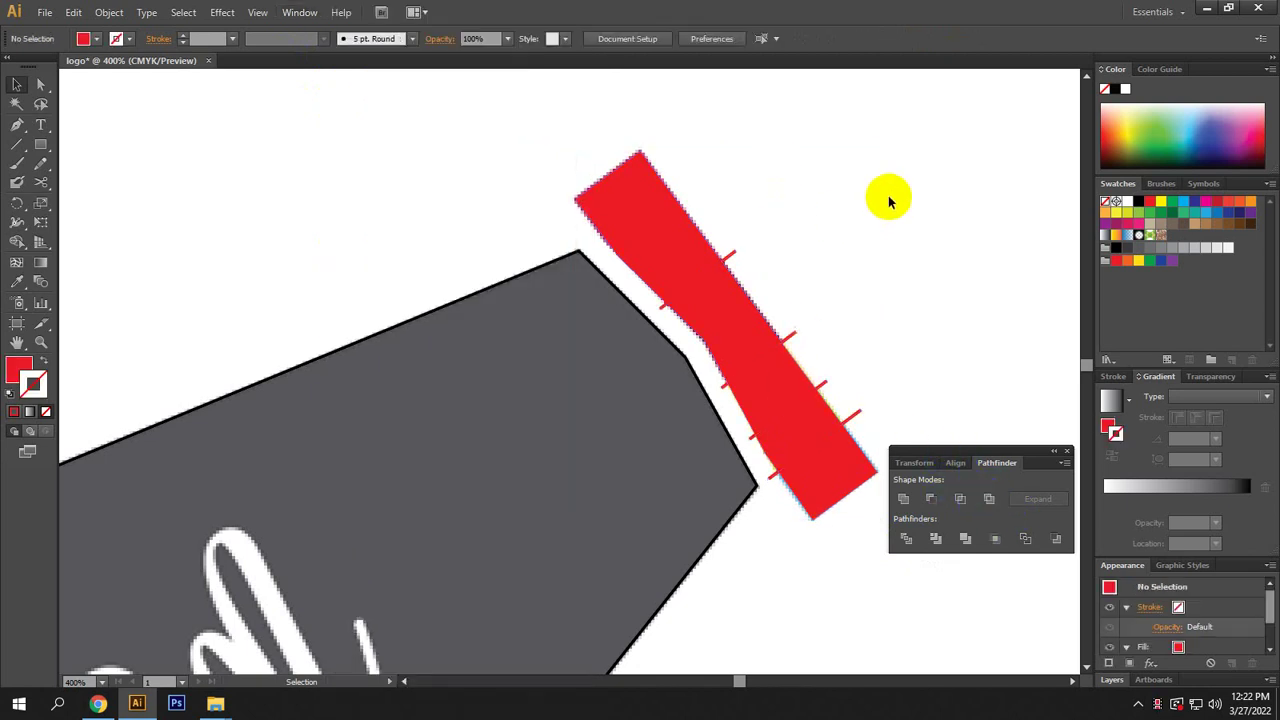
Select the red strip and its crossing lines without the pen body, and split the strip with Pathfinder's Divide.
drag(884, 206, 573, 495)
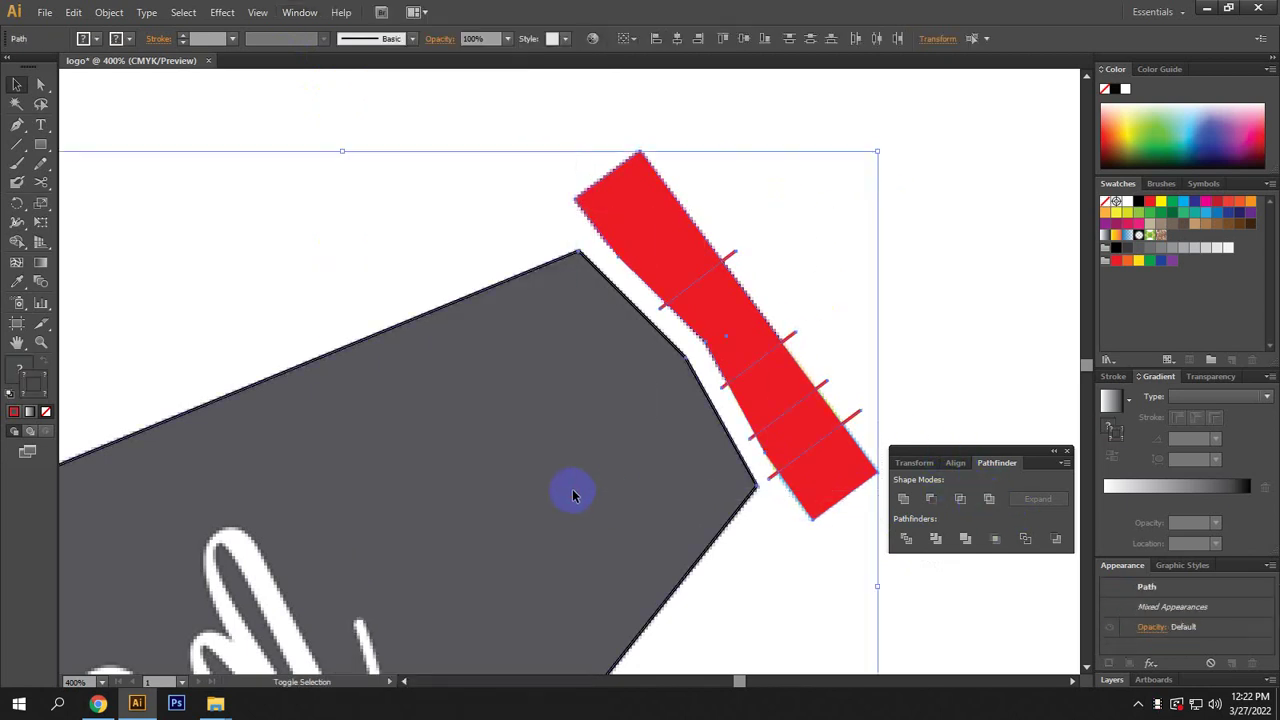
shift+click(470, 303)
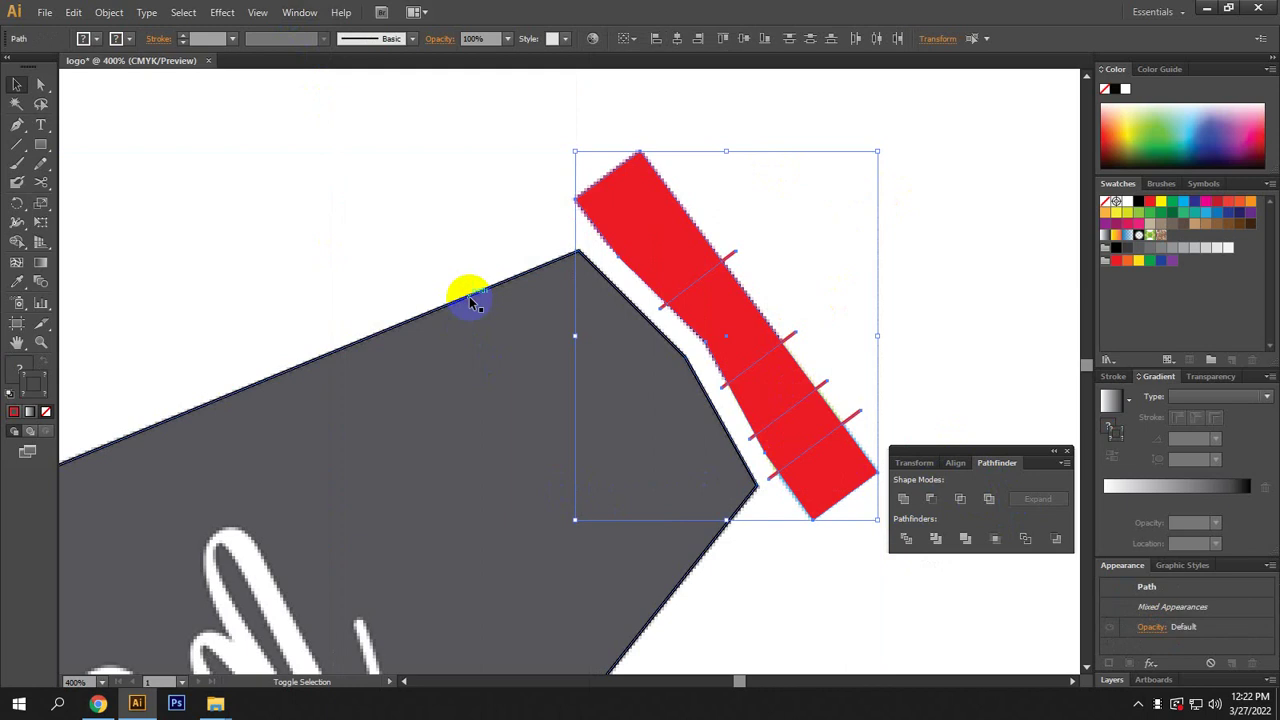
click(910, 497)
click(930, 535)
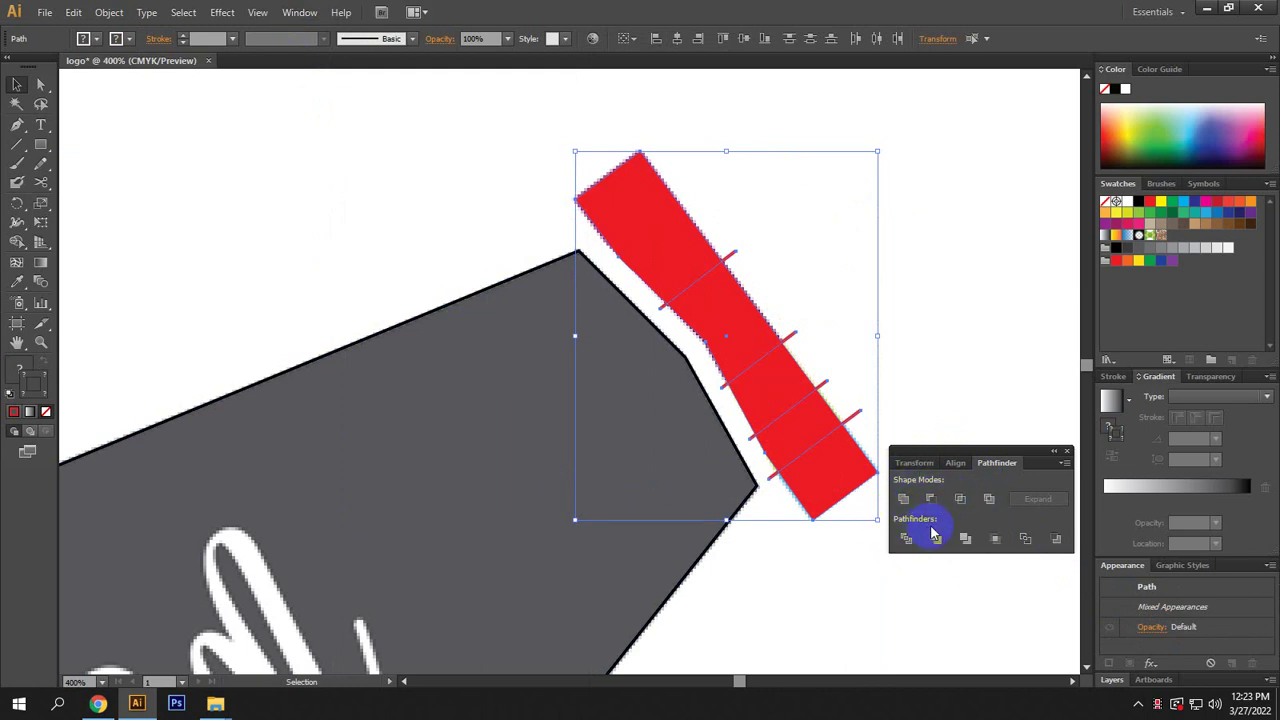
click(906, 539)
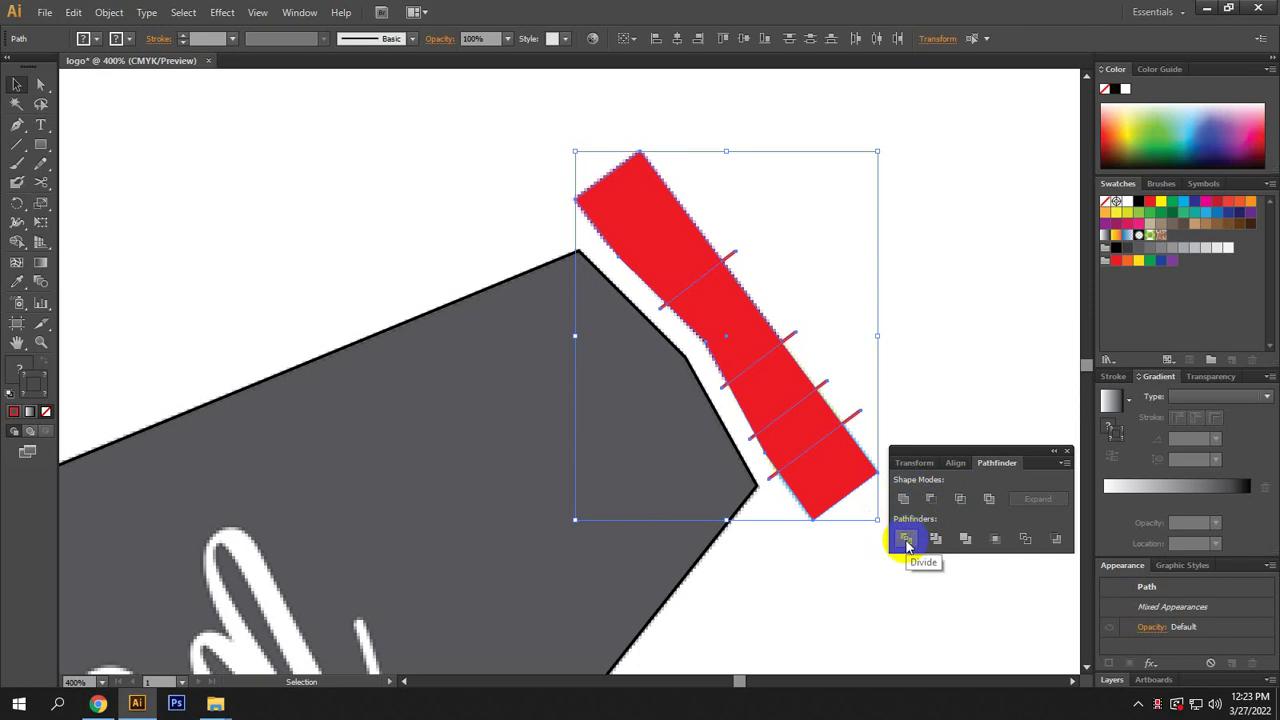
click(922, 510)
click(905, 540)
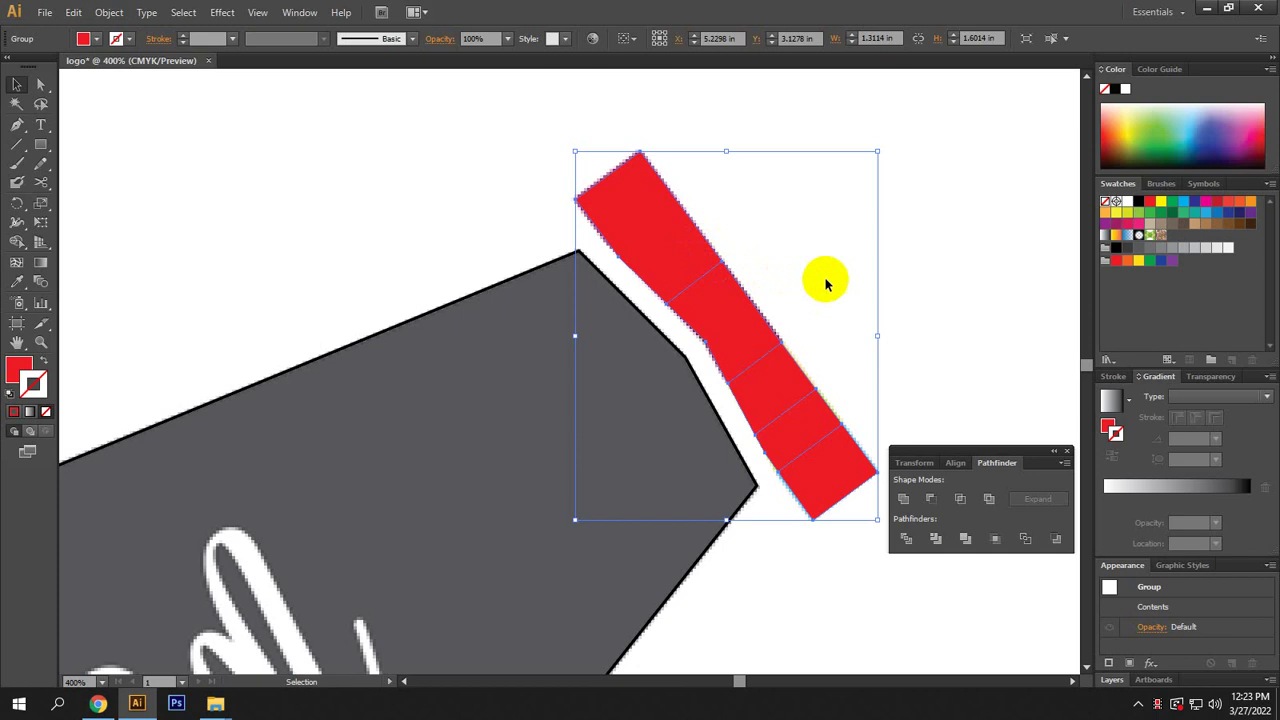
click(812, 320)
click(714, 300)
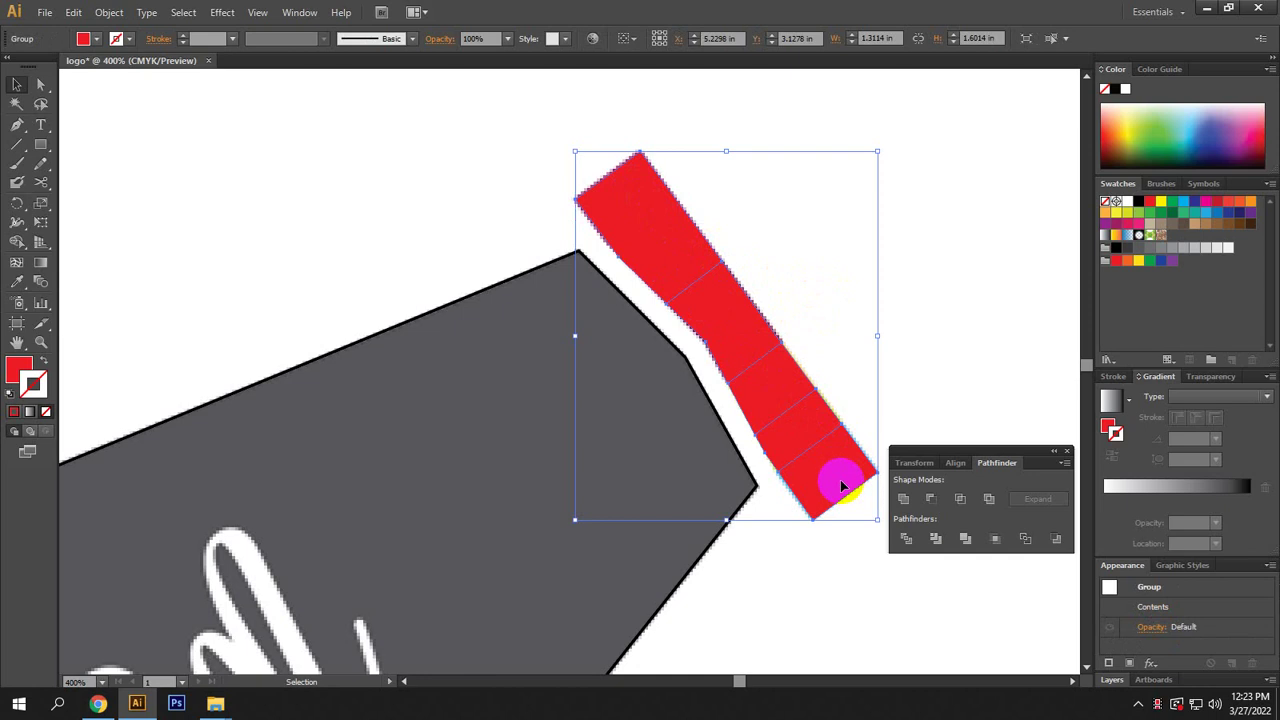
click(846, 329)
click(700, 285)
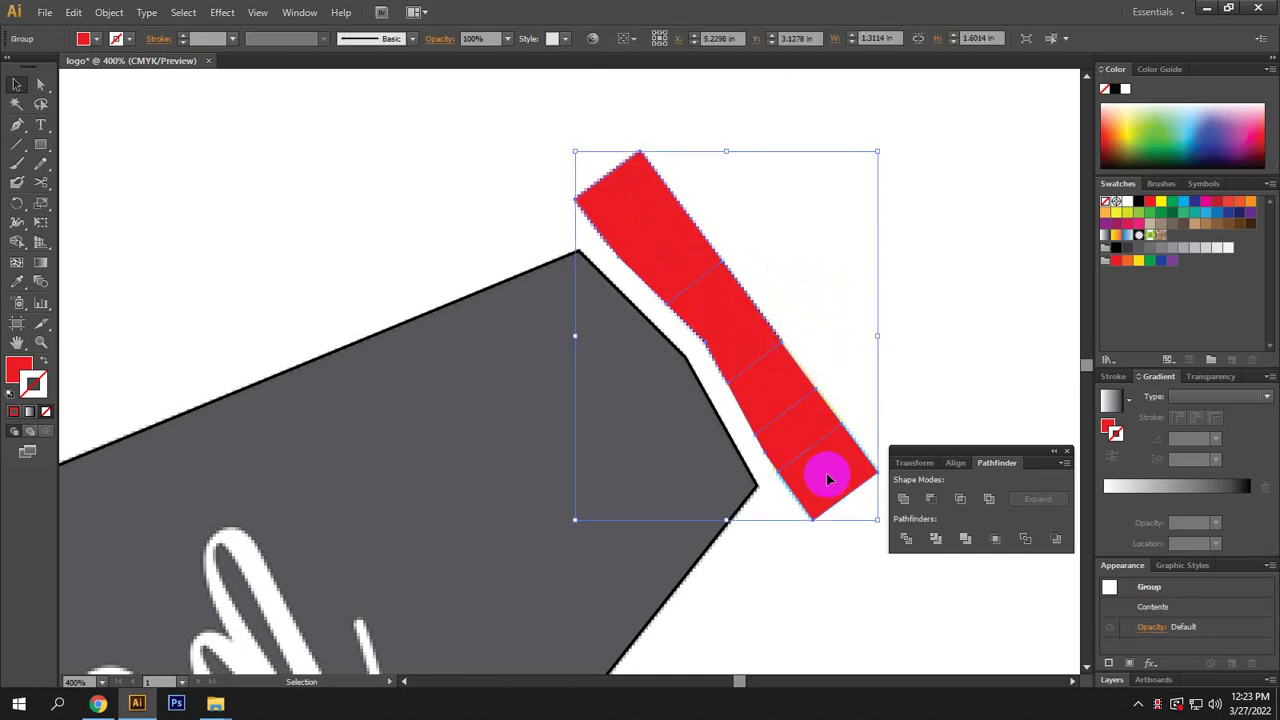
click(863, 237)
click(617, 232)
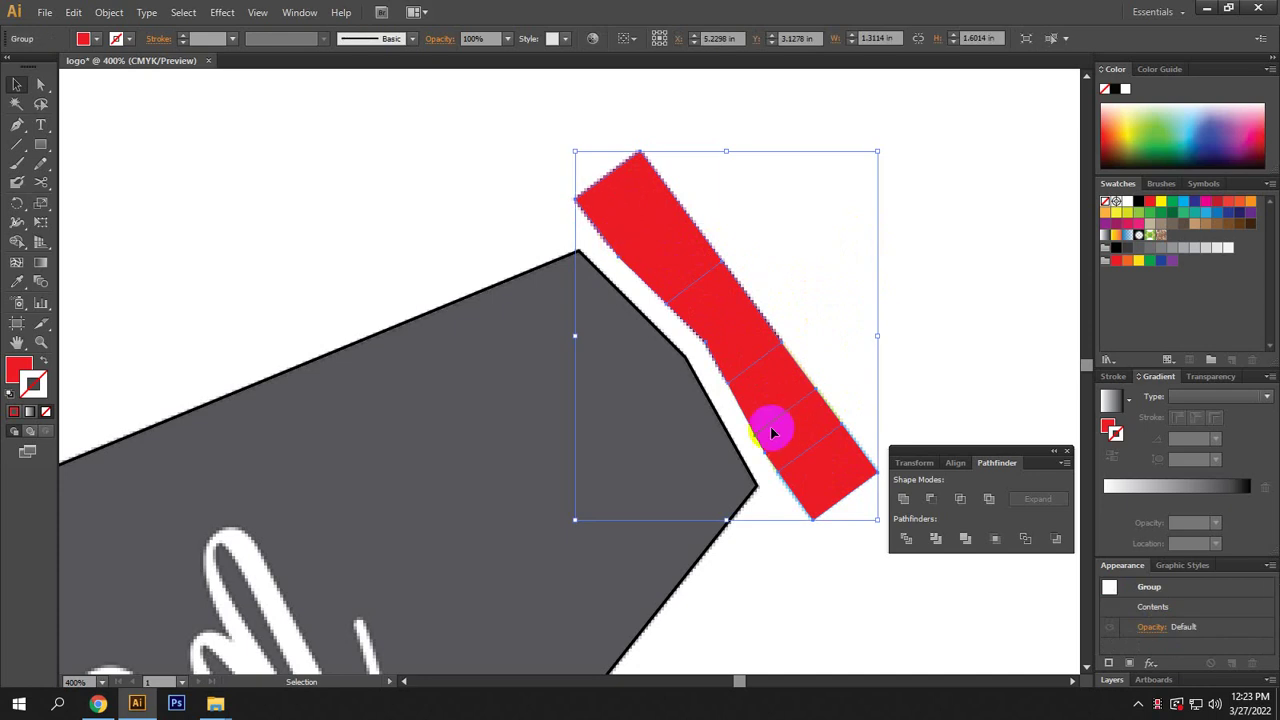
click(714, 370)
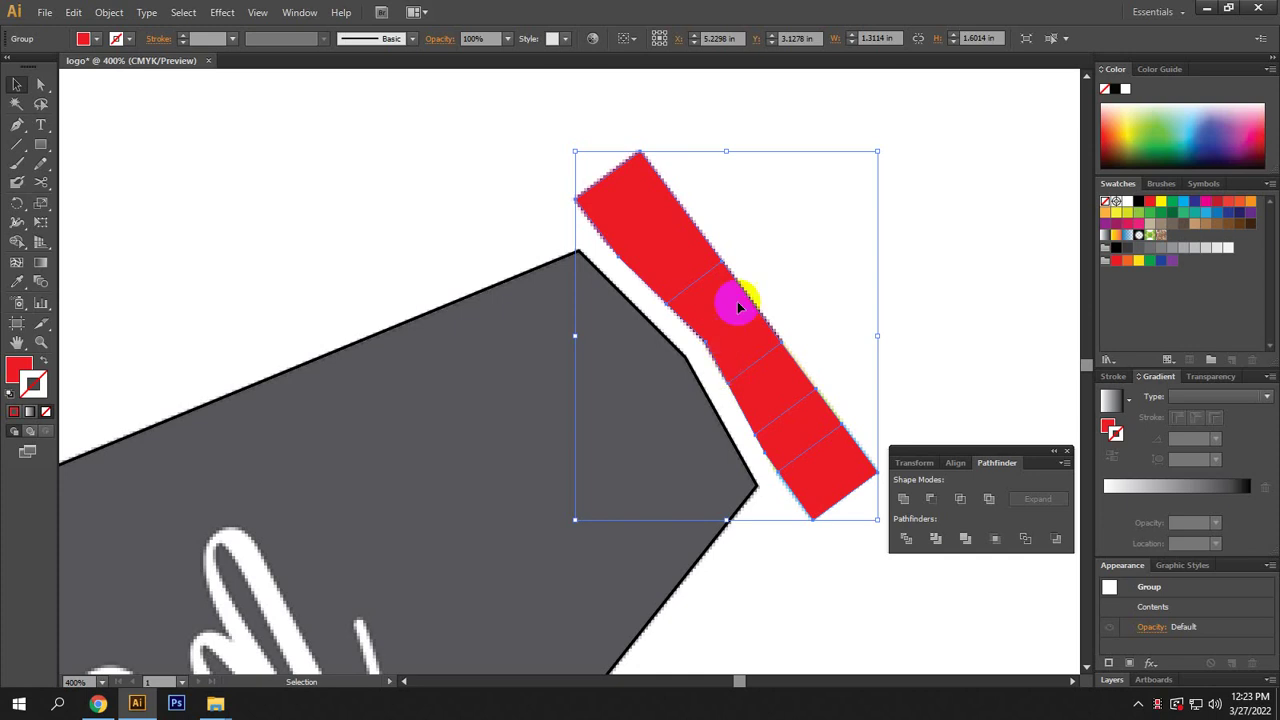
right_click(676, 232)
click(943, 180)
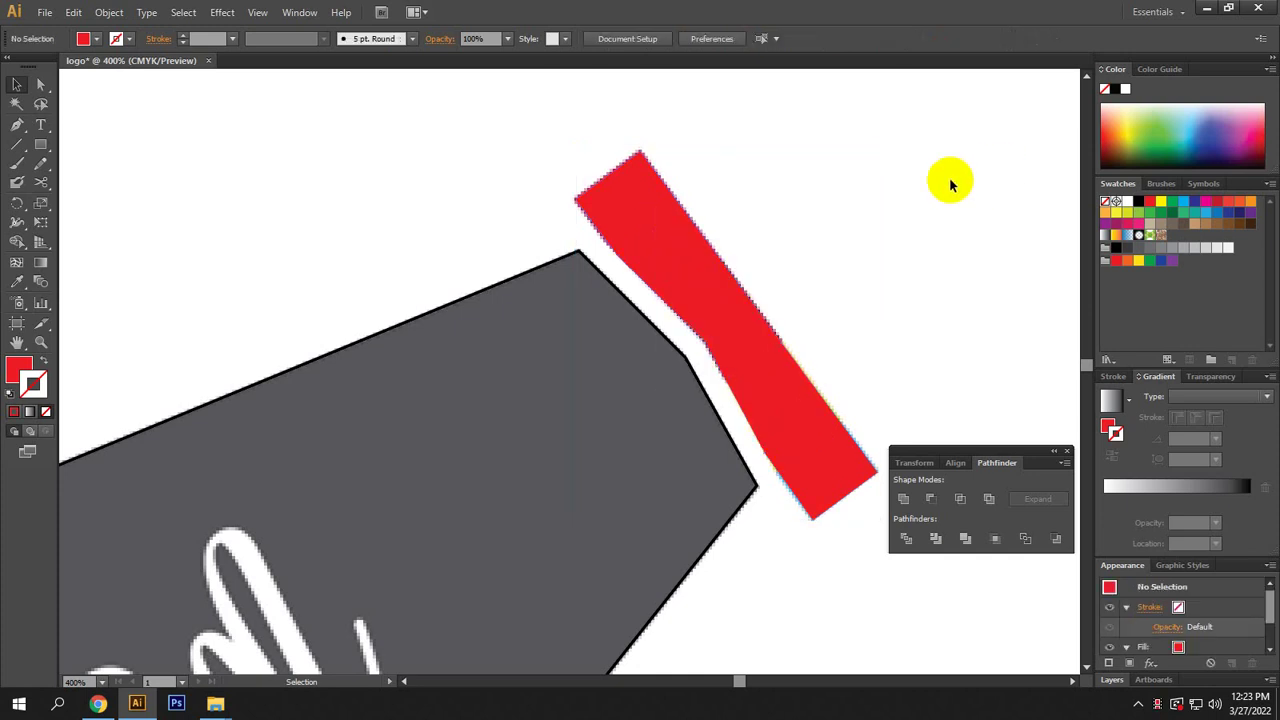
Select the divided red strip and ungroup it into individual pieces.
click(825, 422)
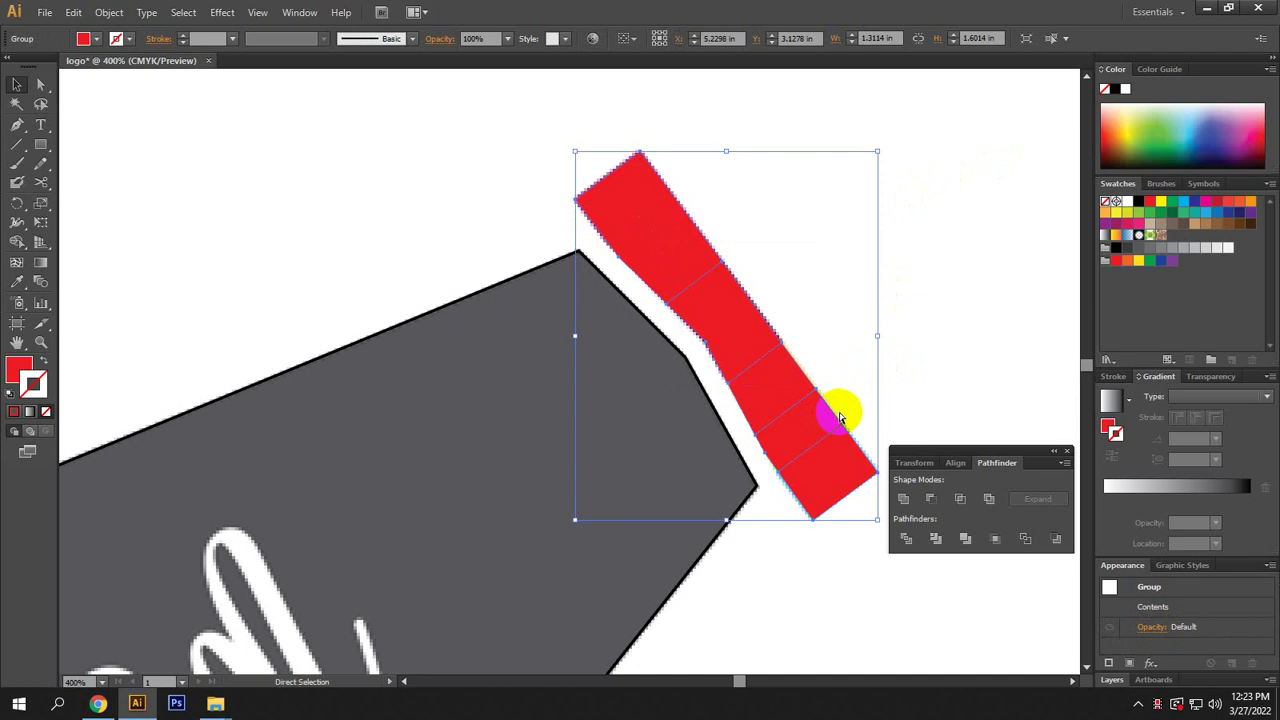
click(840, 418)
key(v)
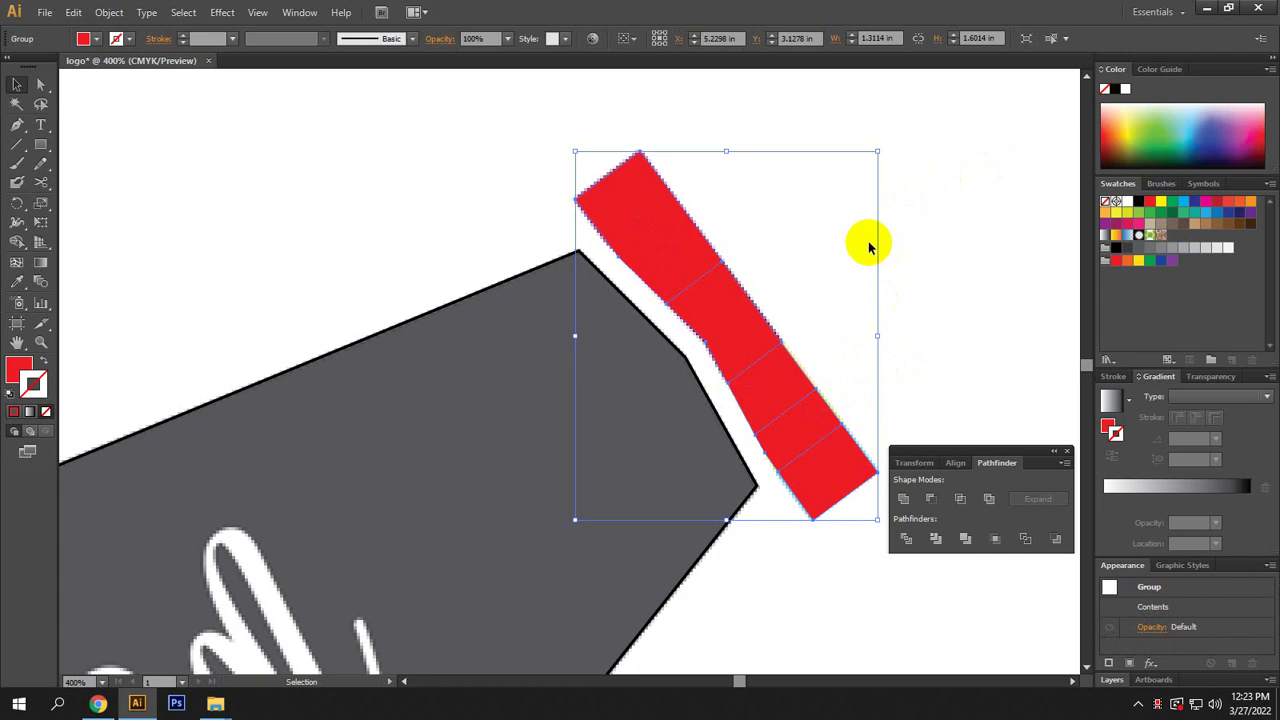
click(906, 538)
click(647, 297)
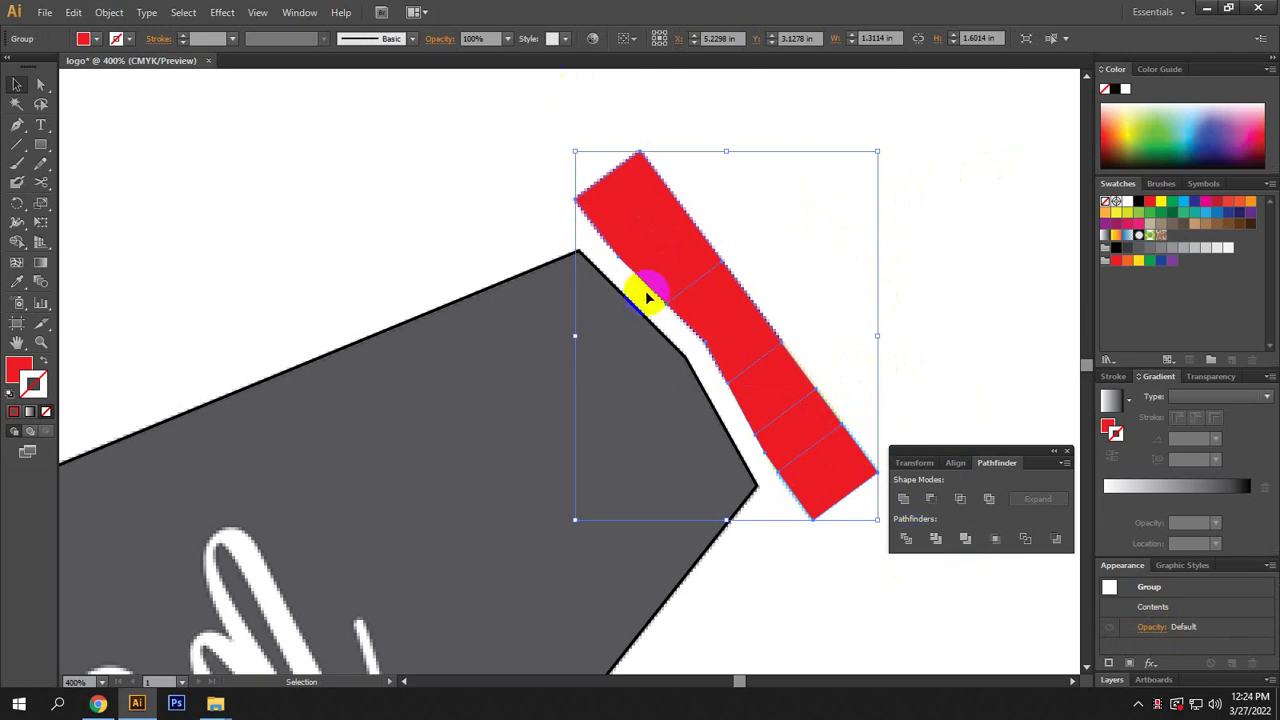
click(820, 457)
click(697, 316)
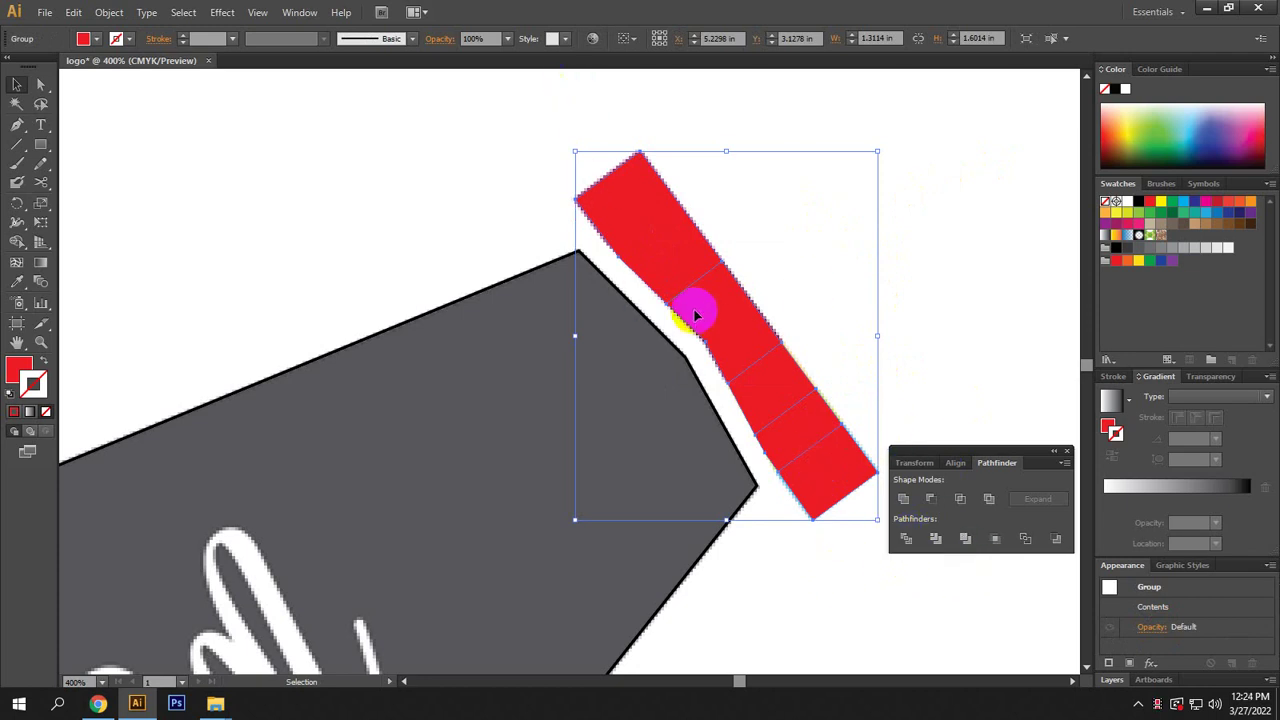
click(829, 234)
click(677, 240)
right_click(653, 200)
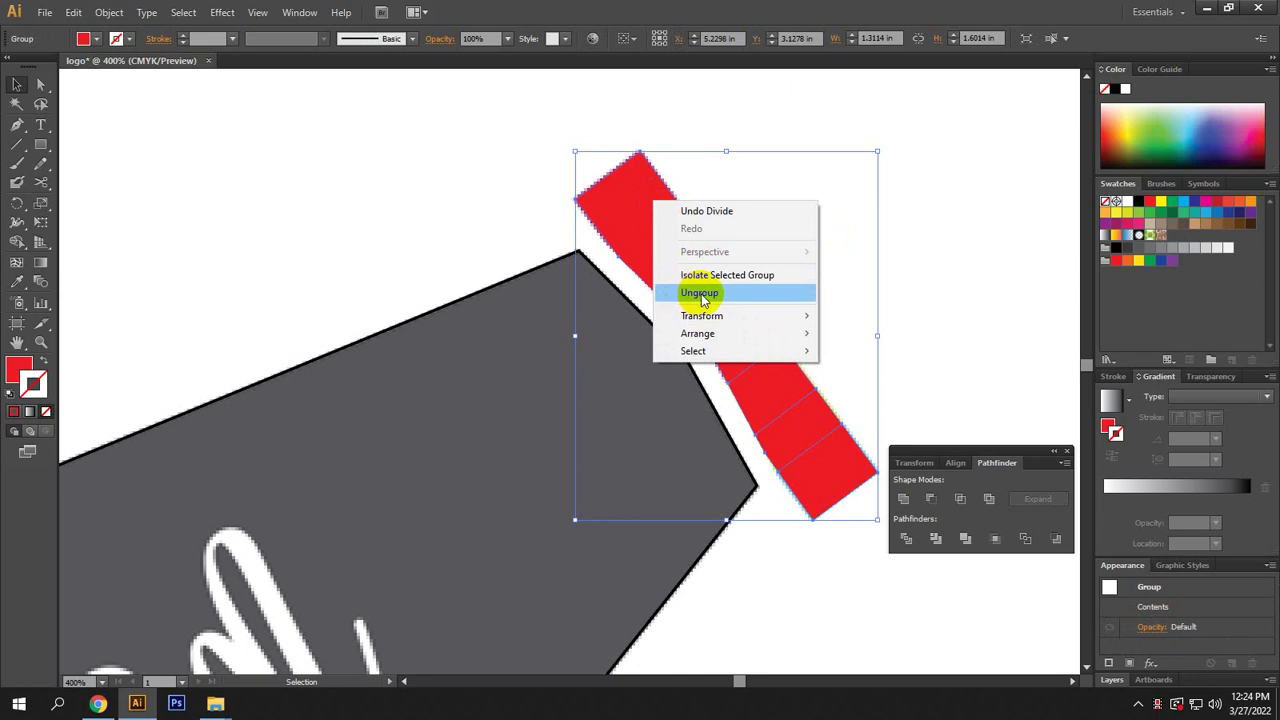
click(700, 292)
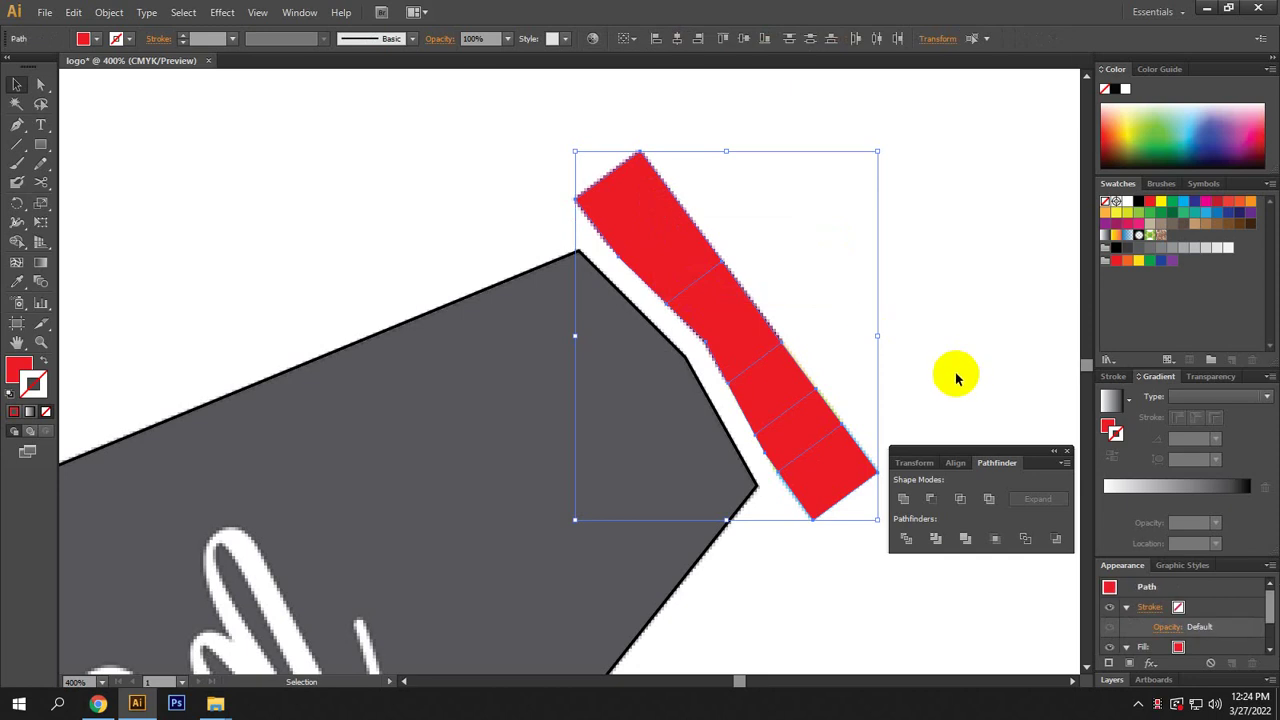
Select the red strip's pieces one by one to check that each is a separate shape.
click(757, 362)
click(660, 240)
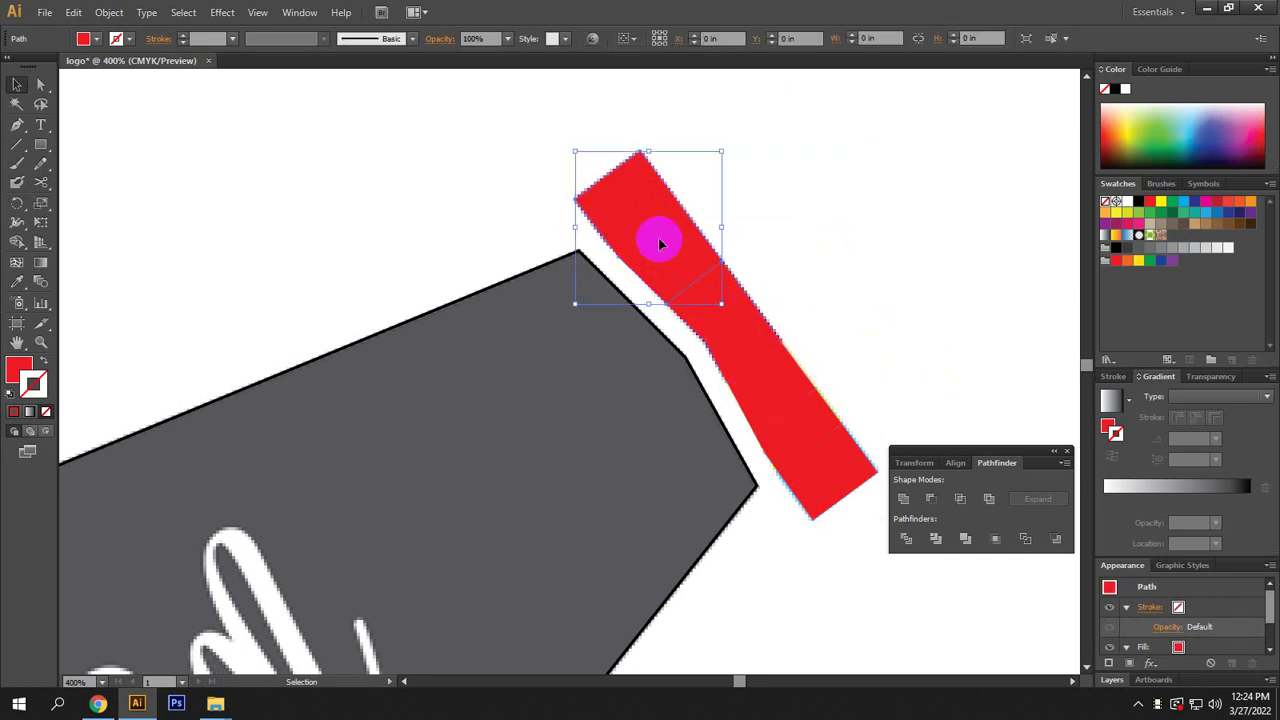
click(757, 338)
click(826, 445)
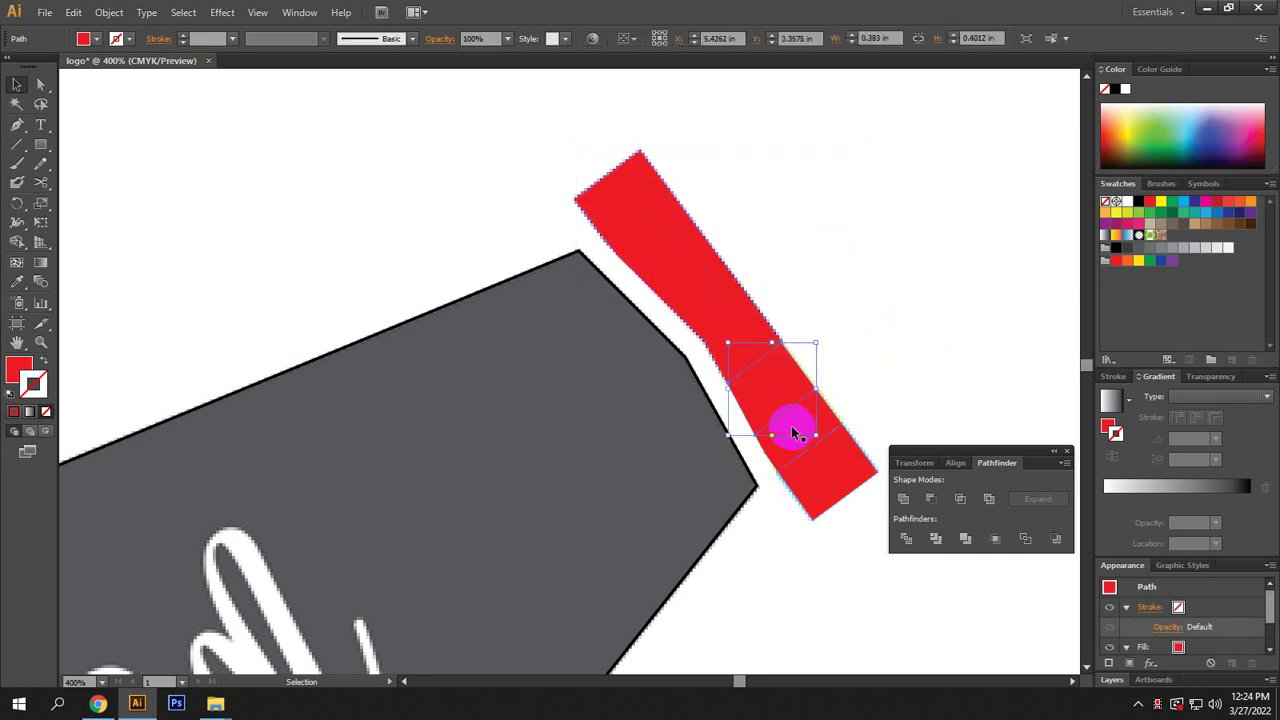
click(810, 460)
click(830, 473)
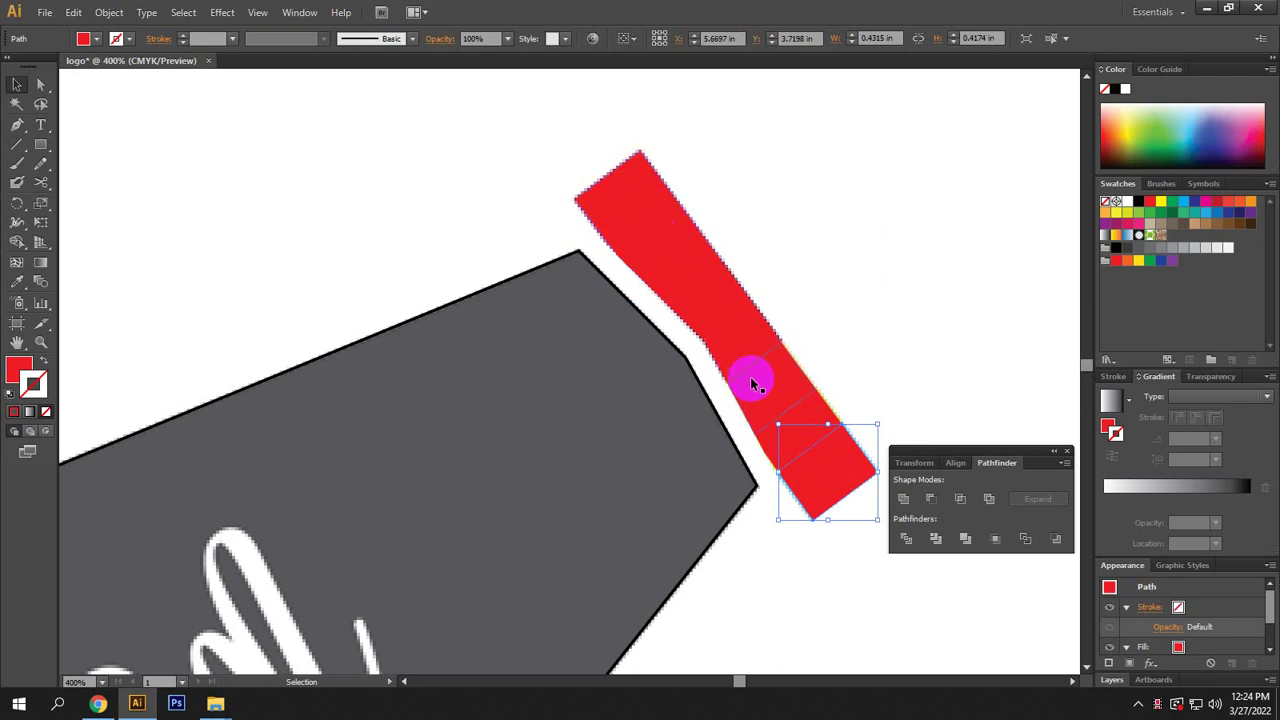
Move the reference logo image so its multicoloured band sits just above the traced red strip.
scroll(754, 364, down, 5)
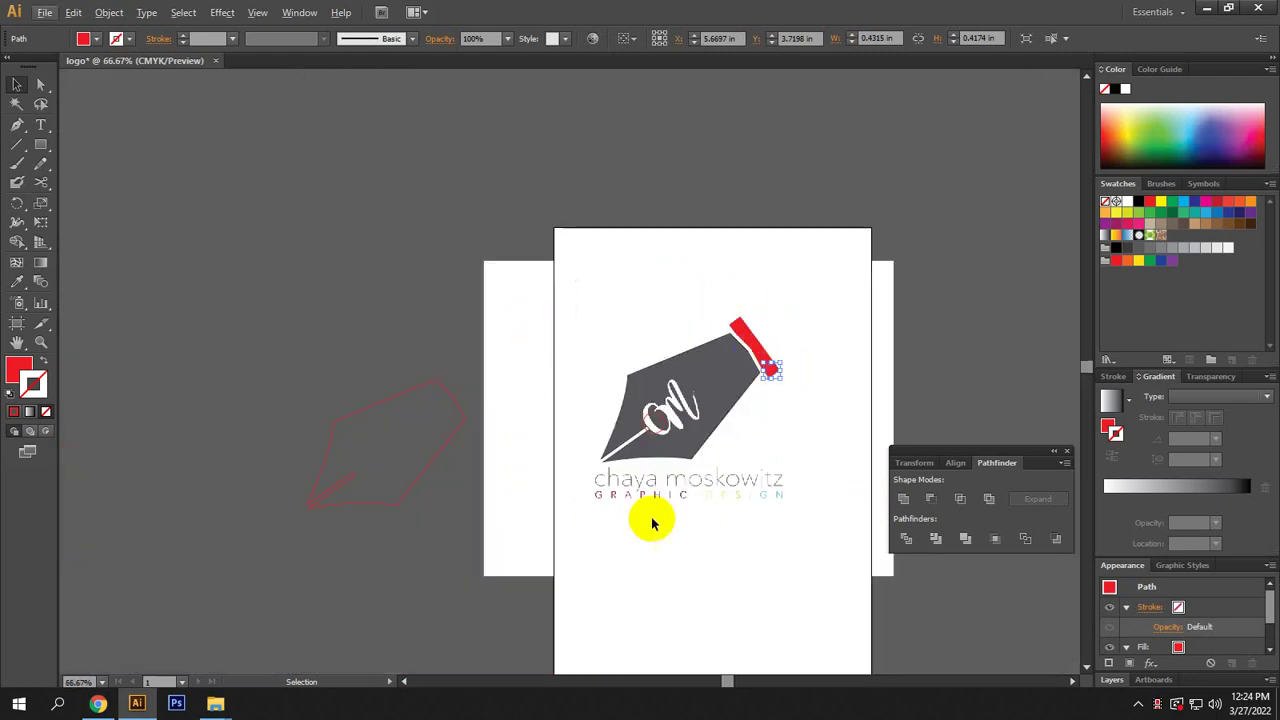
click(705, 632)
click(702, 632)
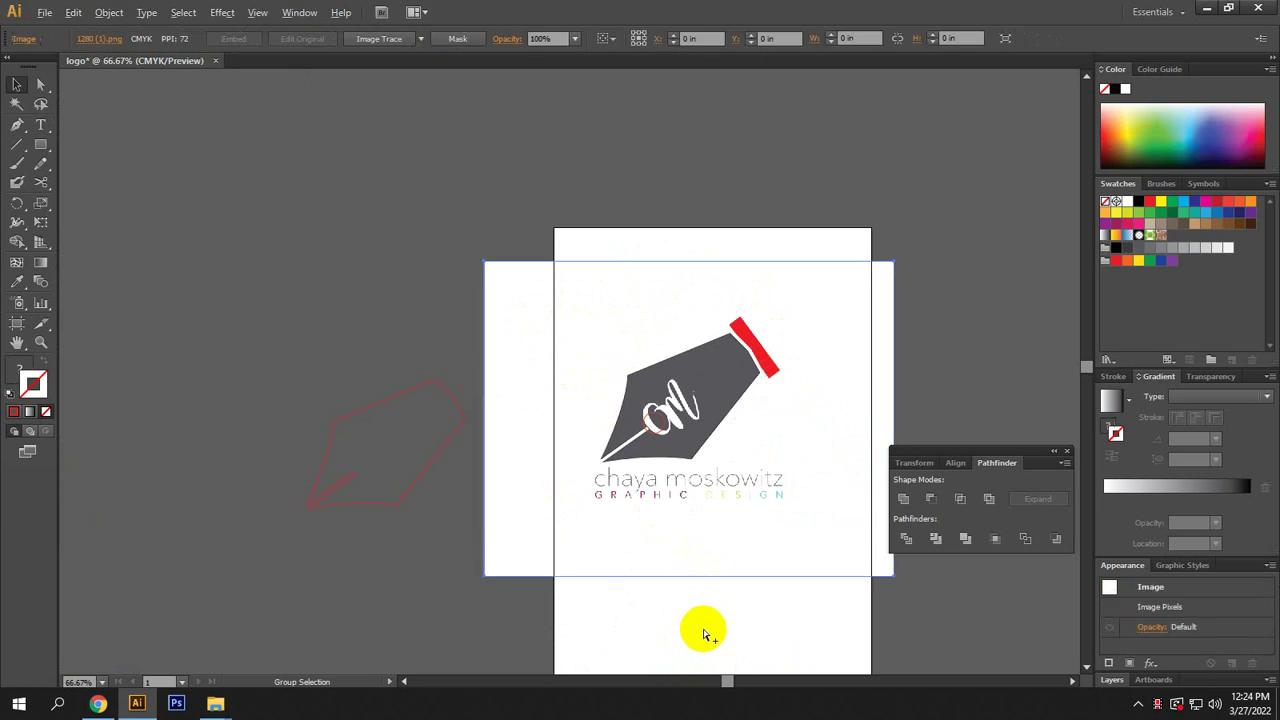
key(v)
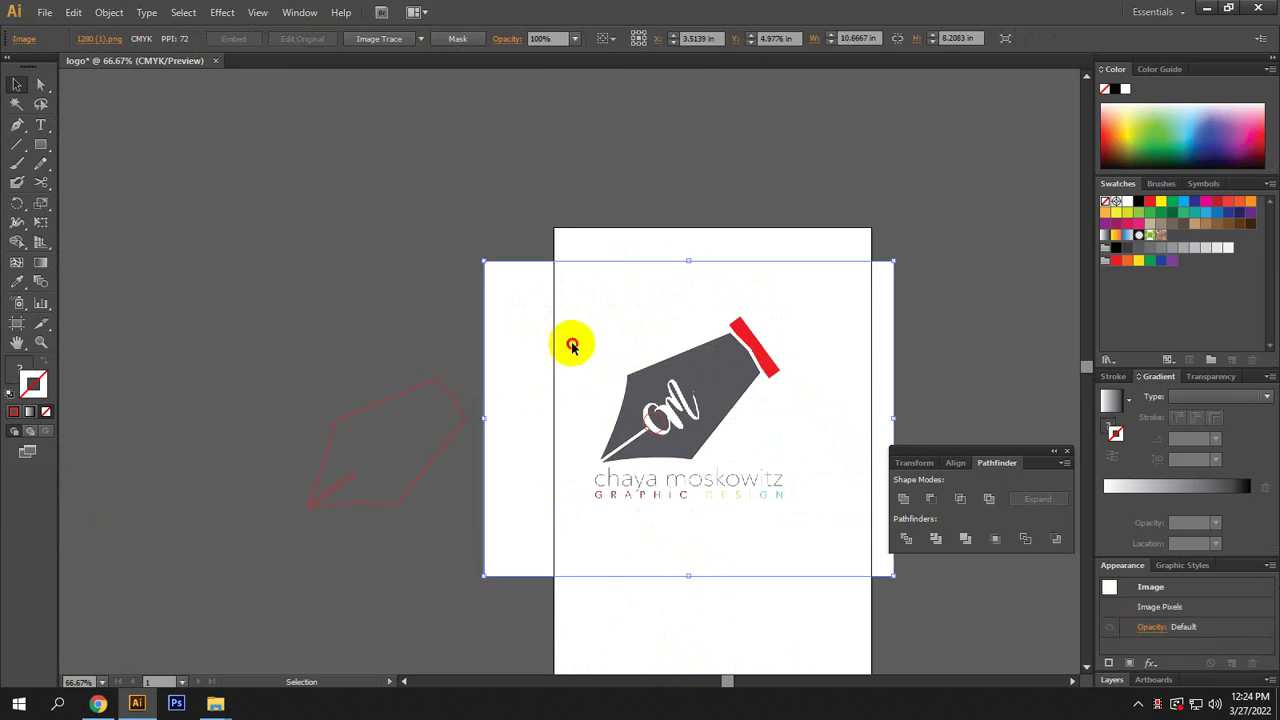
drag(571, 343, 382, 200)
drag(577, 298, 556, 276)
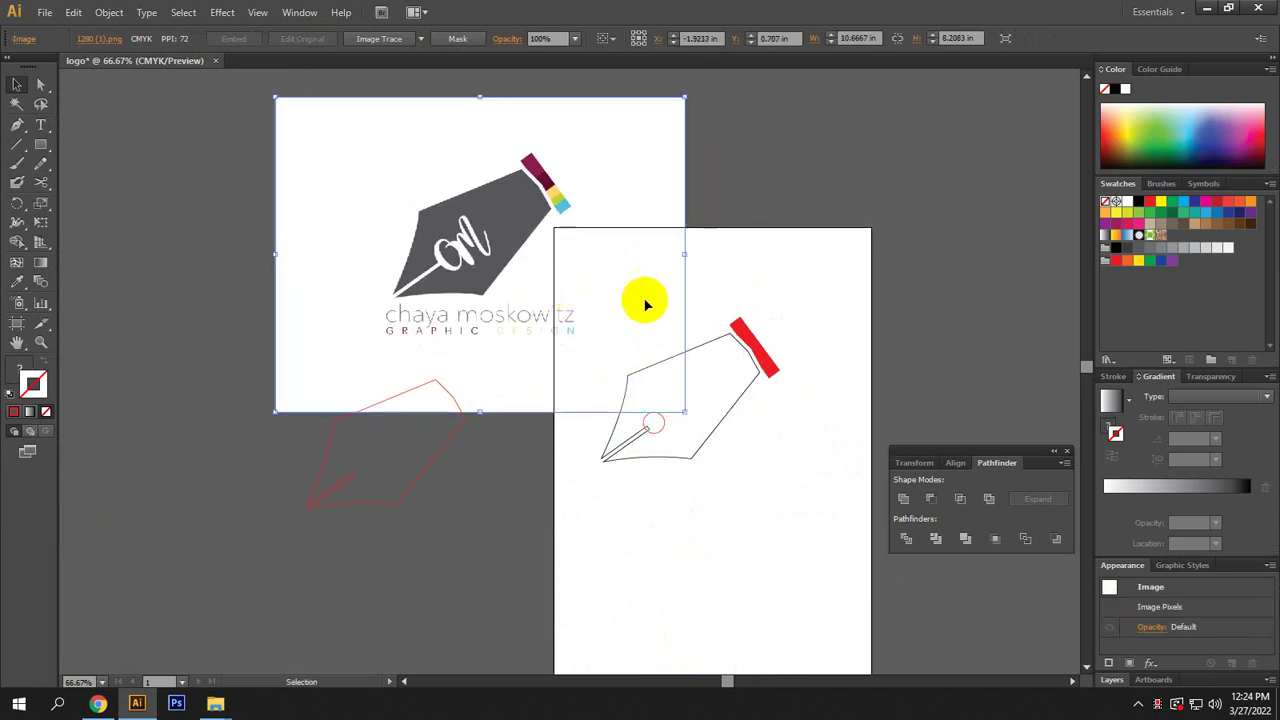
drag(578, 221, 780, 337)
key(ctrl+equal)
key(ctrl+equal)
Fill the strip's uppermost piece with the purple sampled by Eyedropper from the matching piece of the reference logo.
click(710, 338)
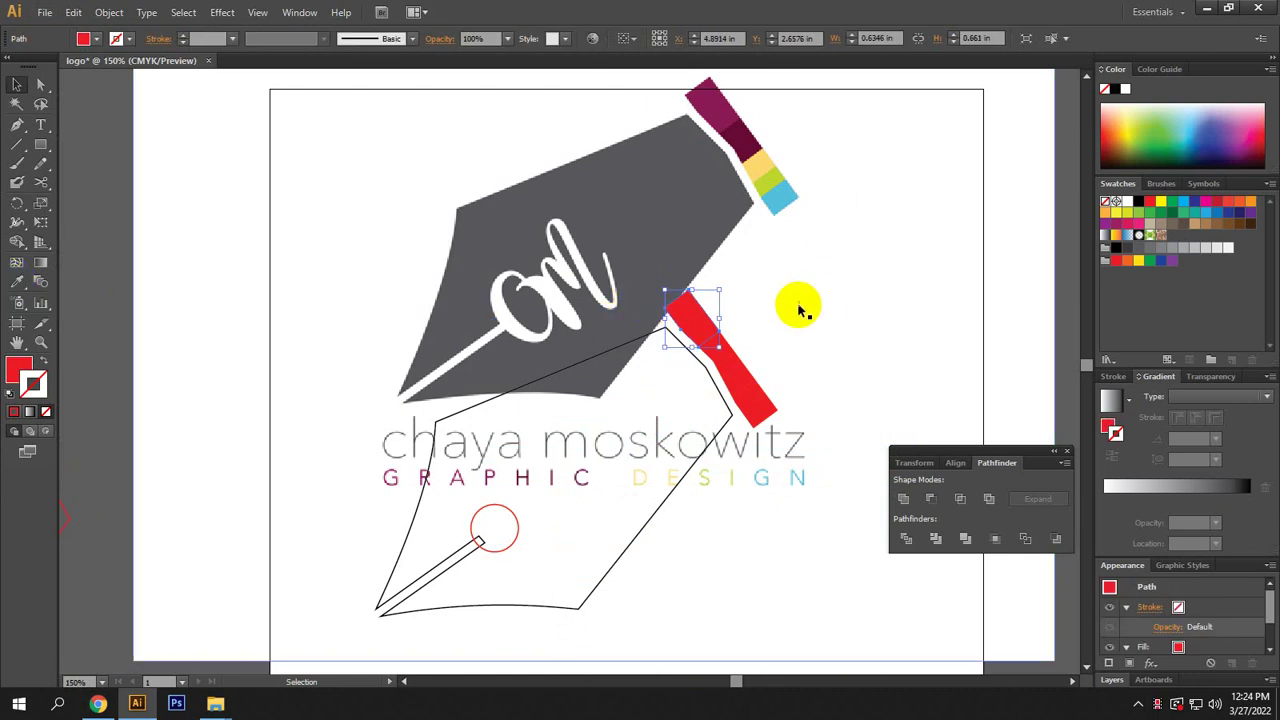
click(17, 282)
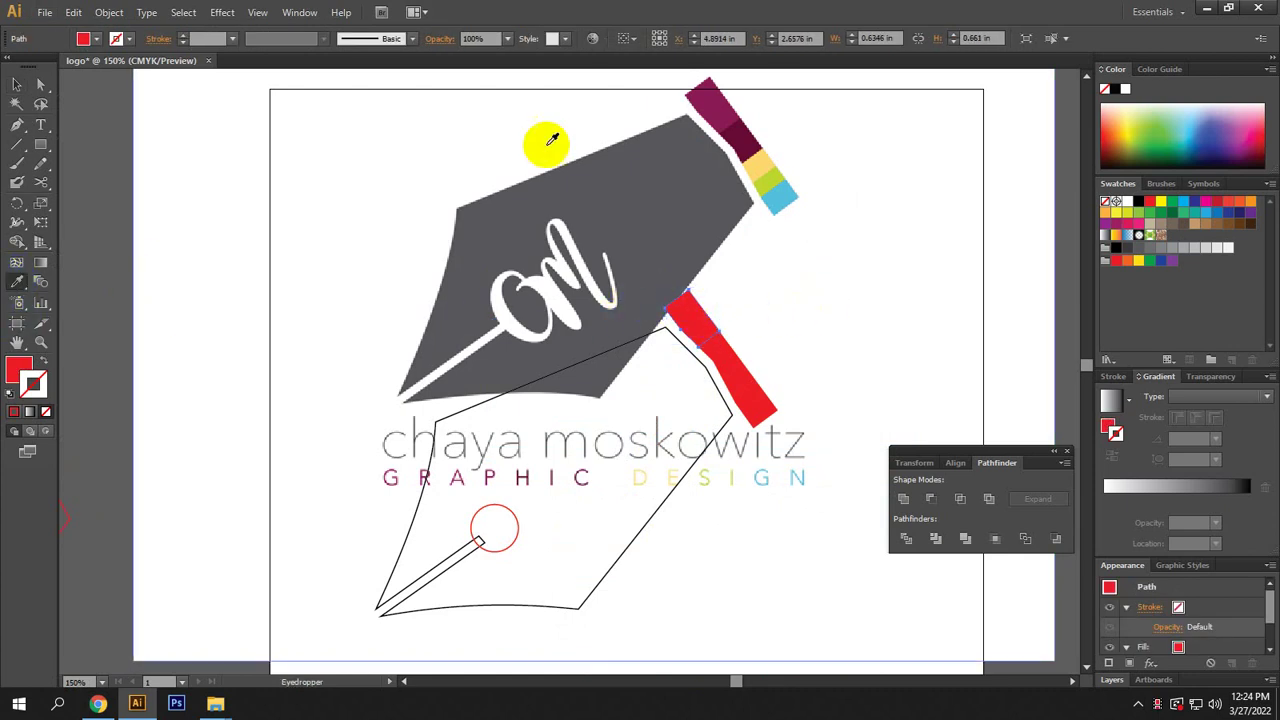
click(701, 98)
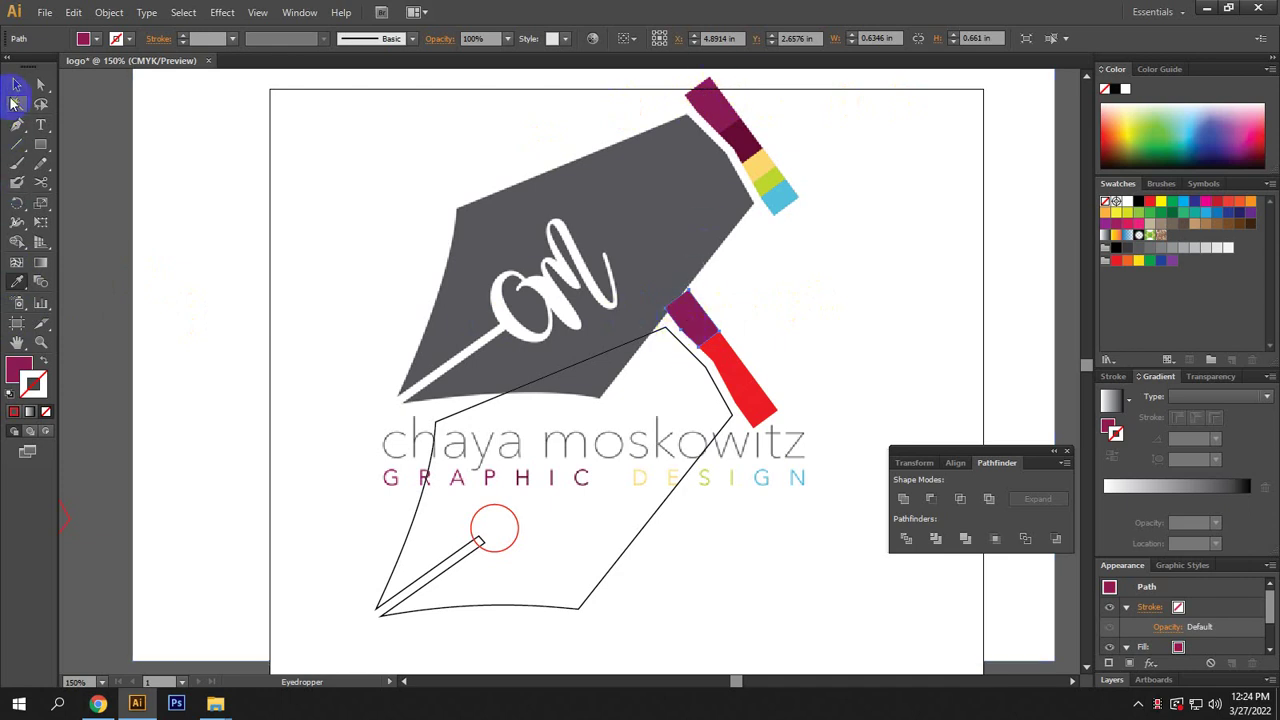
Fill the strip's second piece with the dark maroon sampled by Eyedropper from the matching piece of the reference logo.
click(17, 84)
click(722, 356)
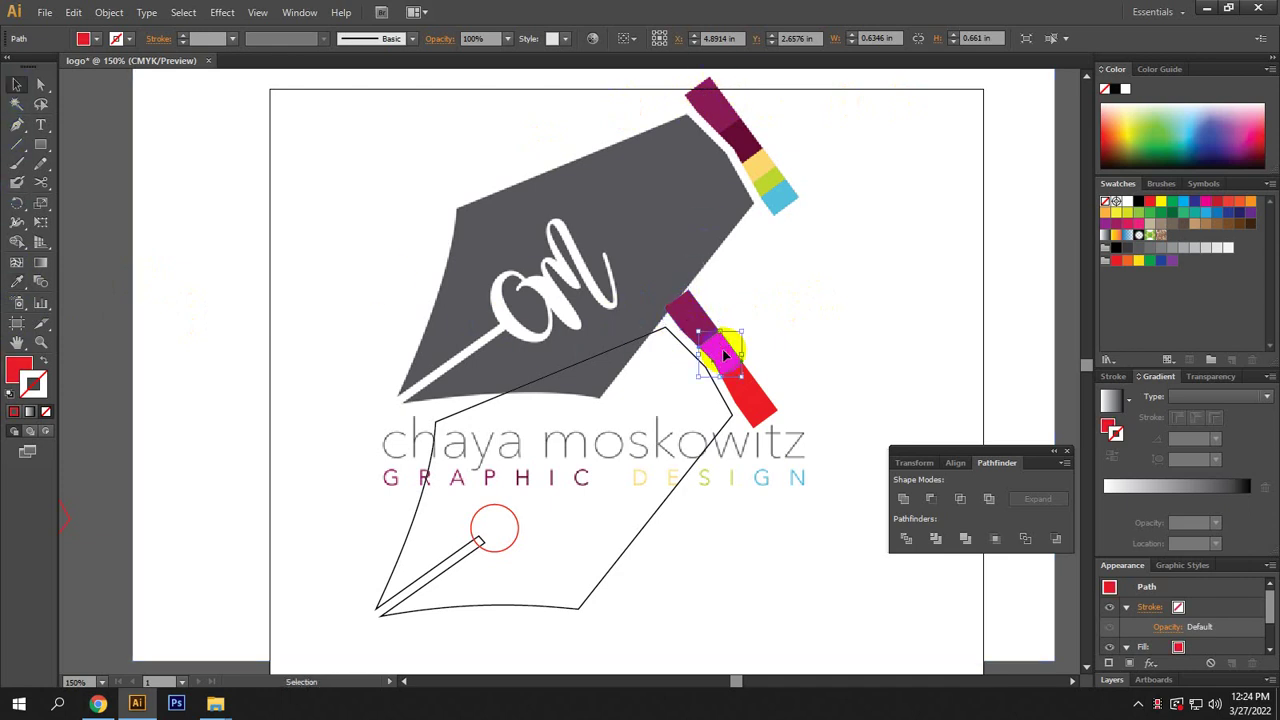
click(17, 284)
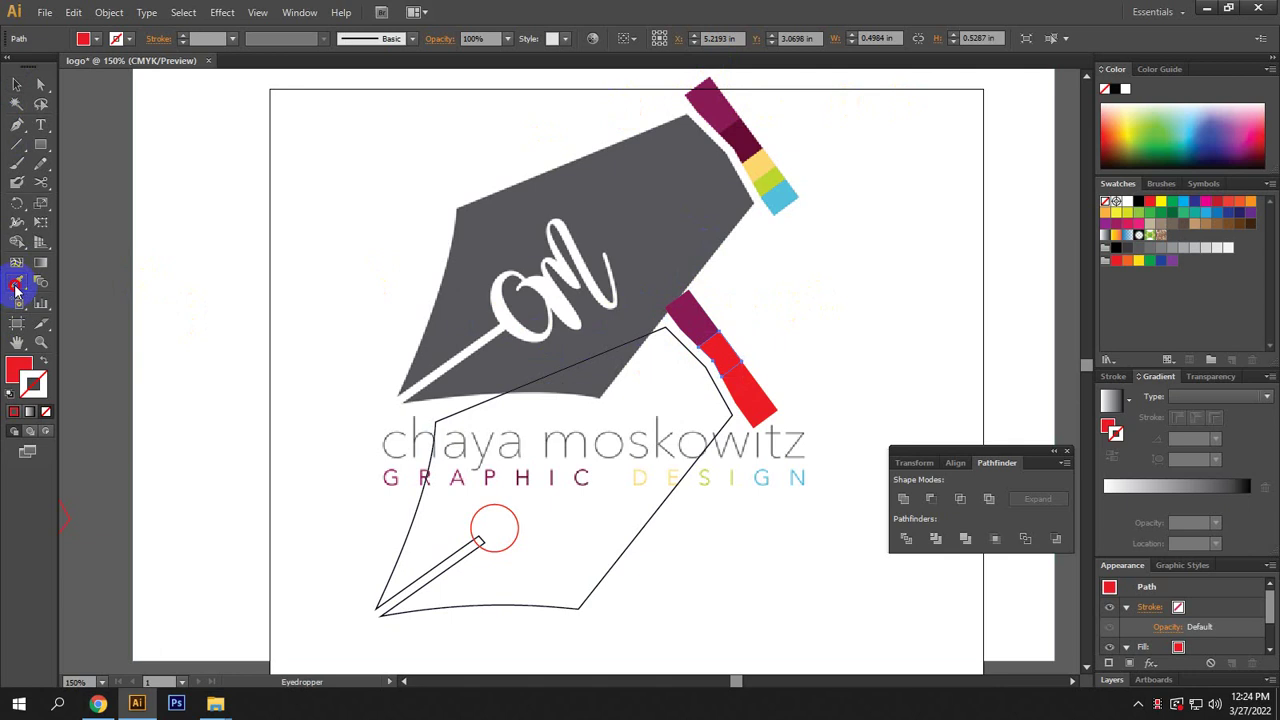
click(742, 136)
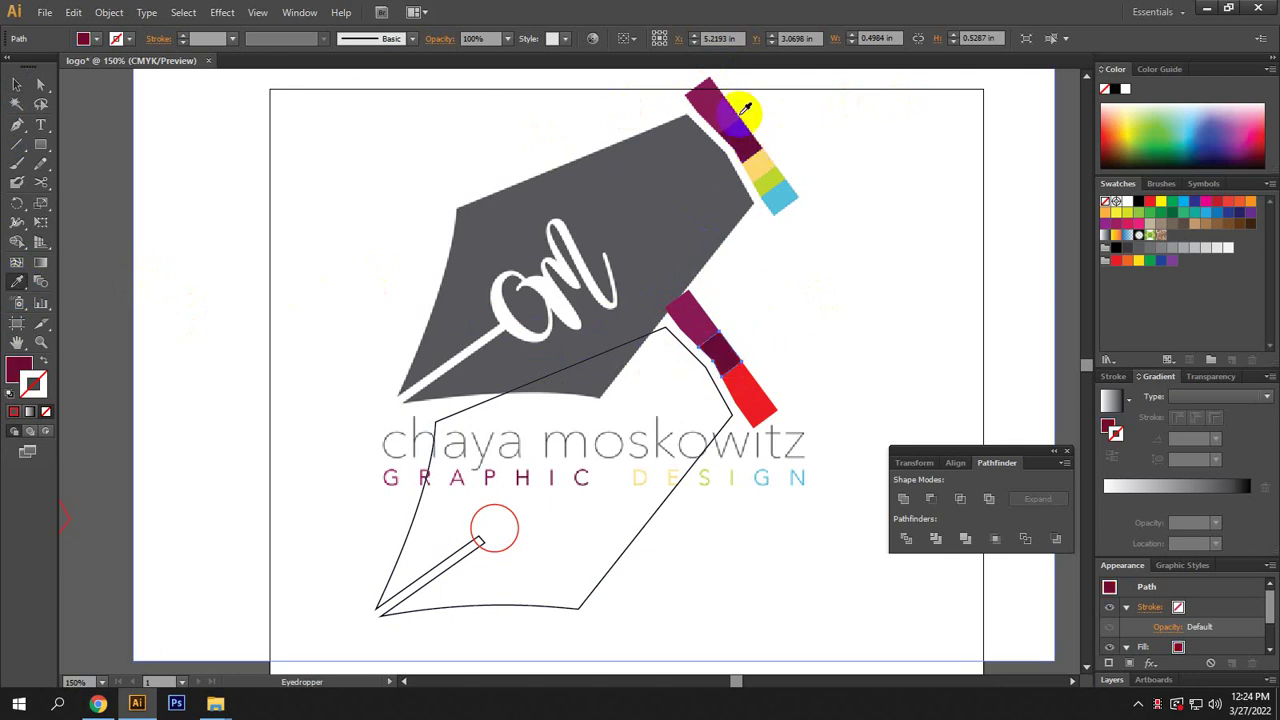
Fill the strip's third piece with the pale yellow sampled by Eyedropper from the matching piece of the reference logo.
click(17, 86)
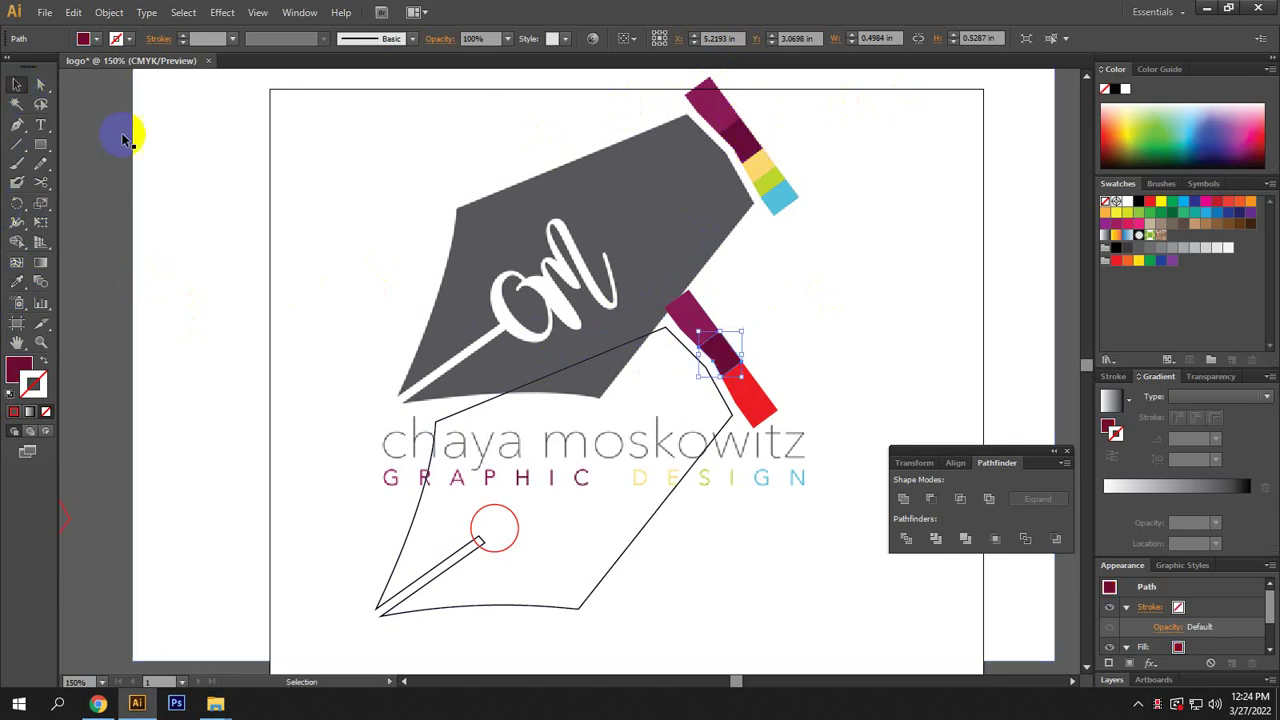
click(748, 374)
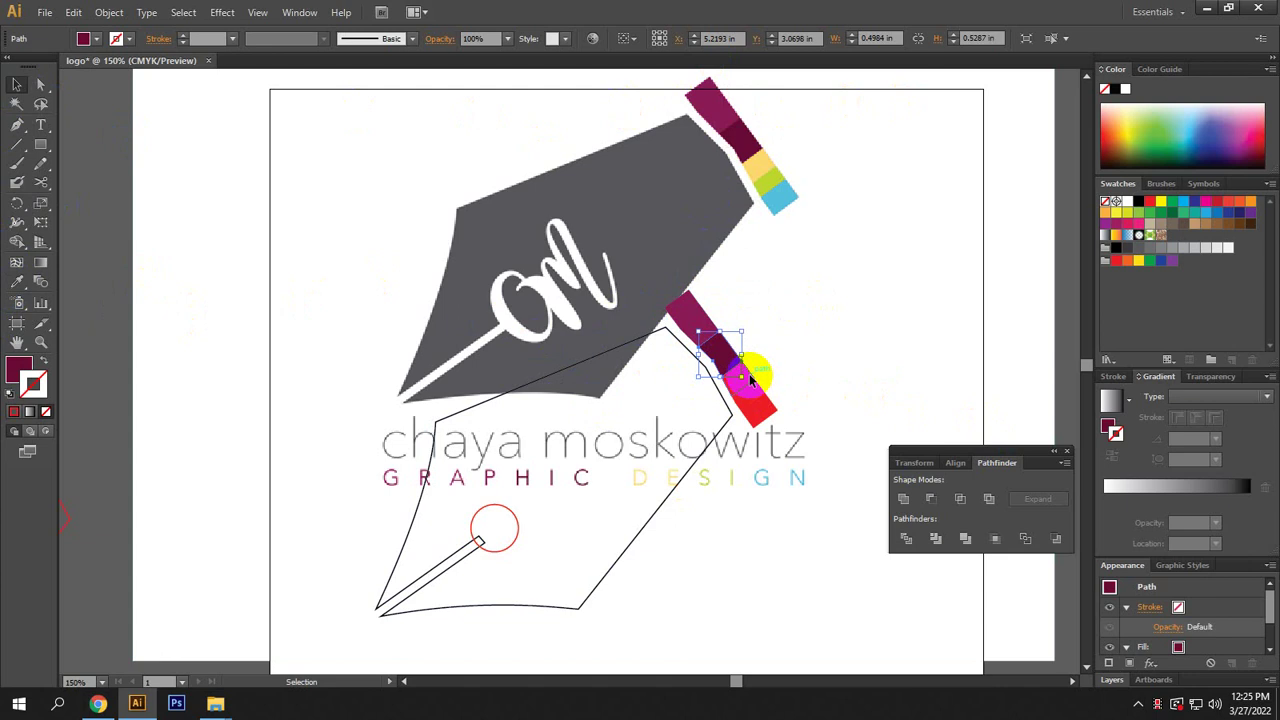
scroll(750, 378, up, 2)
click(748, 375)
scroll(751, 379, down, 3)
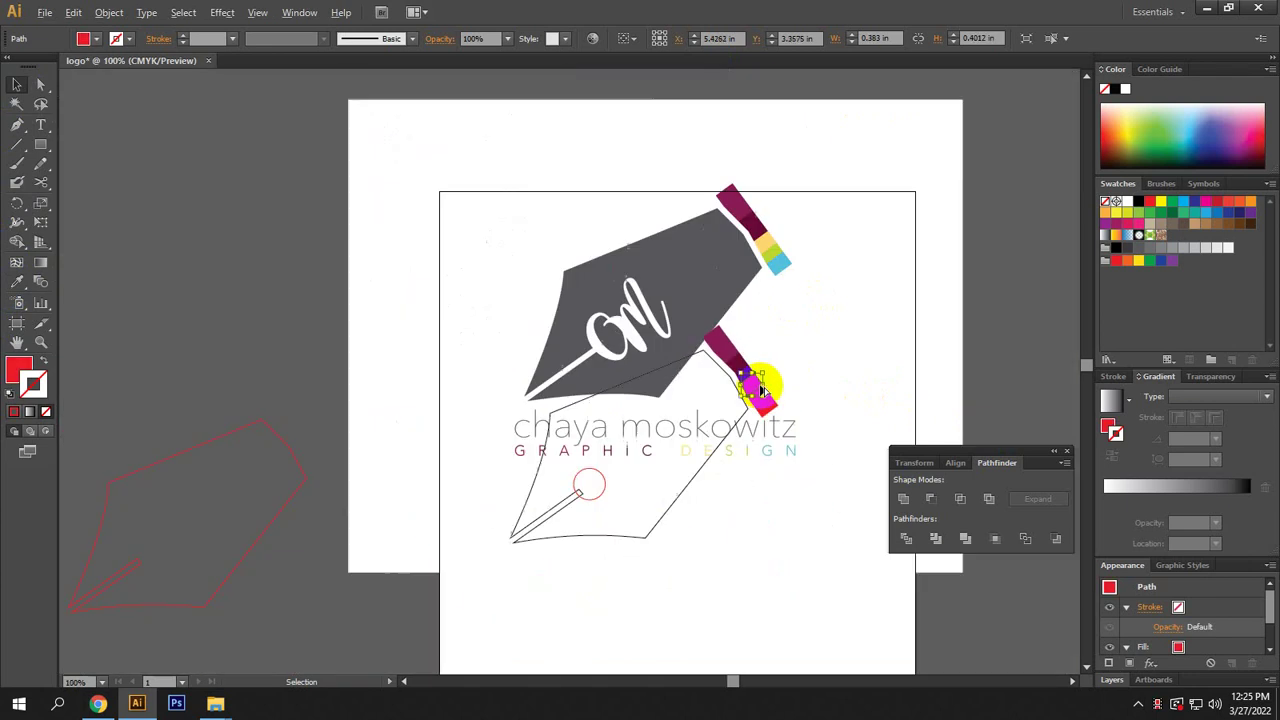
click(17, 282)
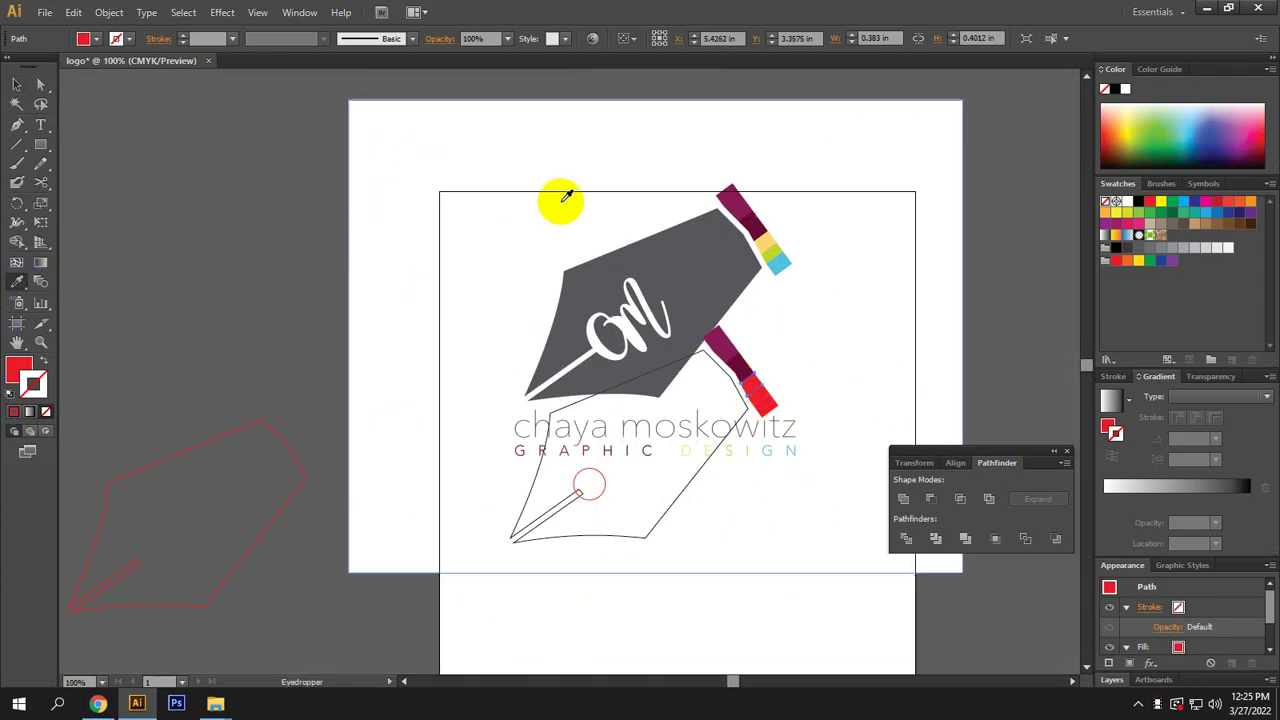
click(768, 242)
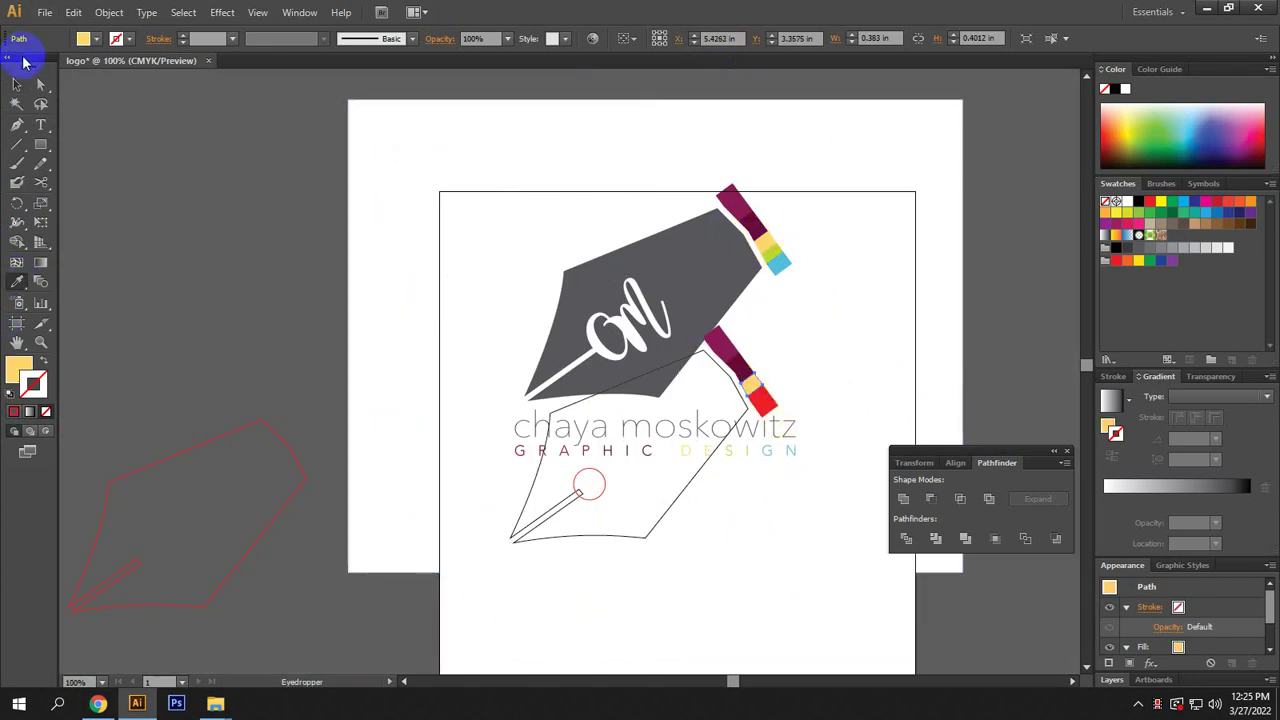
Fill the strip's fourth piece with the lime green sampled by Eyedropper from the matching piece of the reference logo.
click(17, 84)
scroll(757, 385, up, 4)
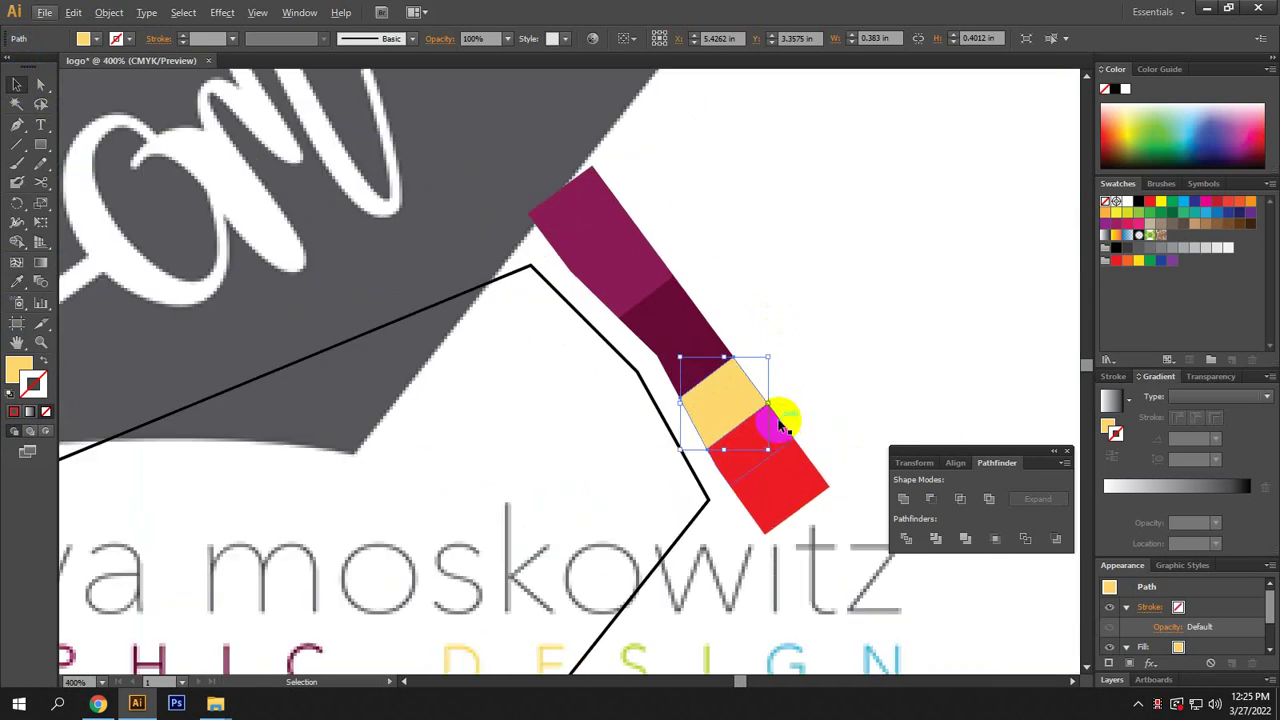
click(780, 425)
scroll(777, 420, down, 3)
click(17, 282)
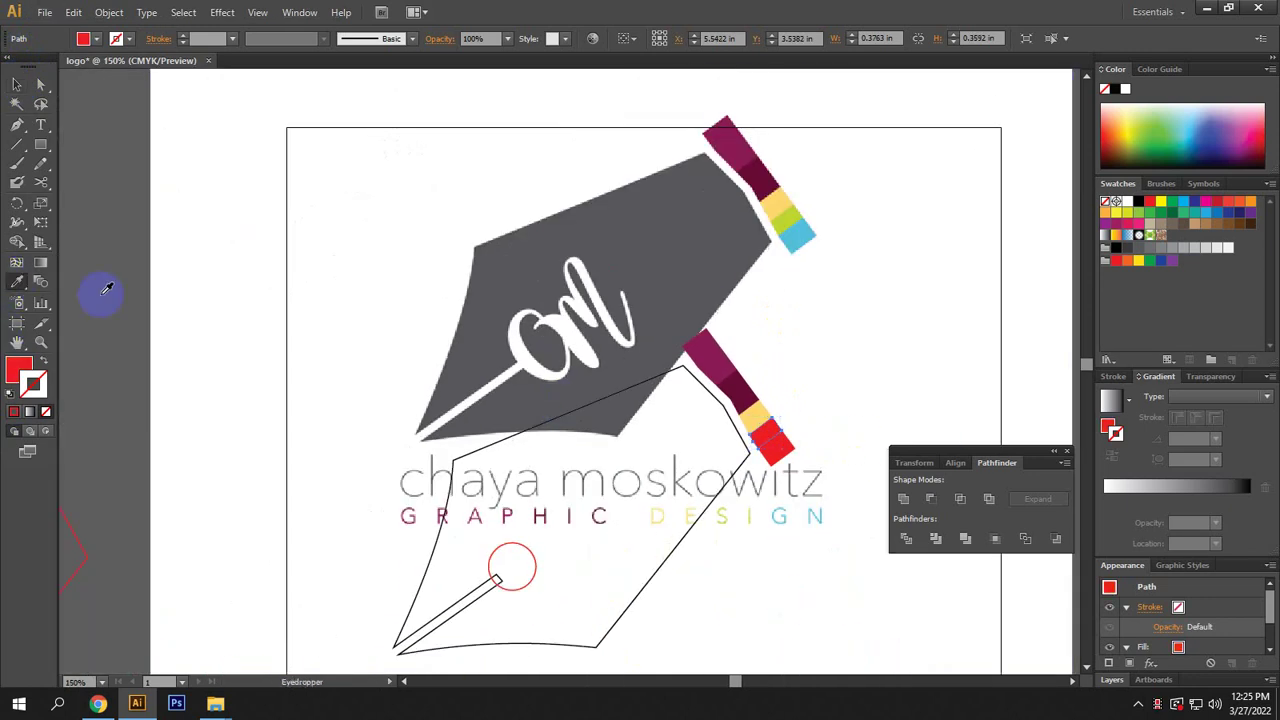
scroll(107, 289, up, 3)
click(787, 304)
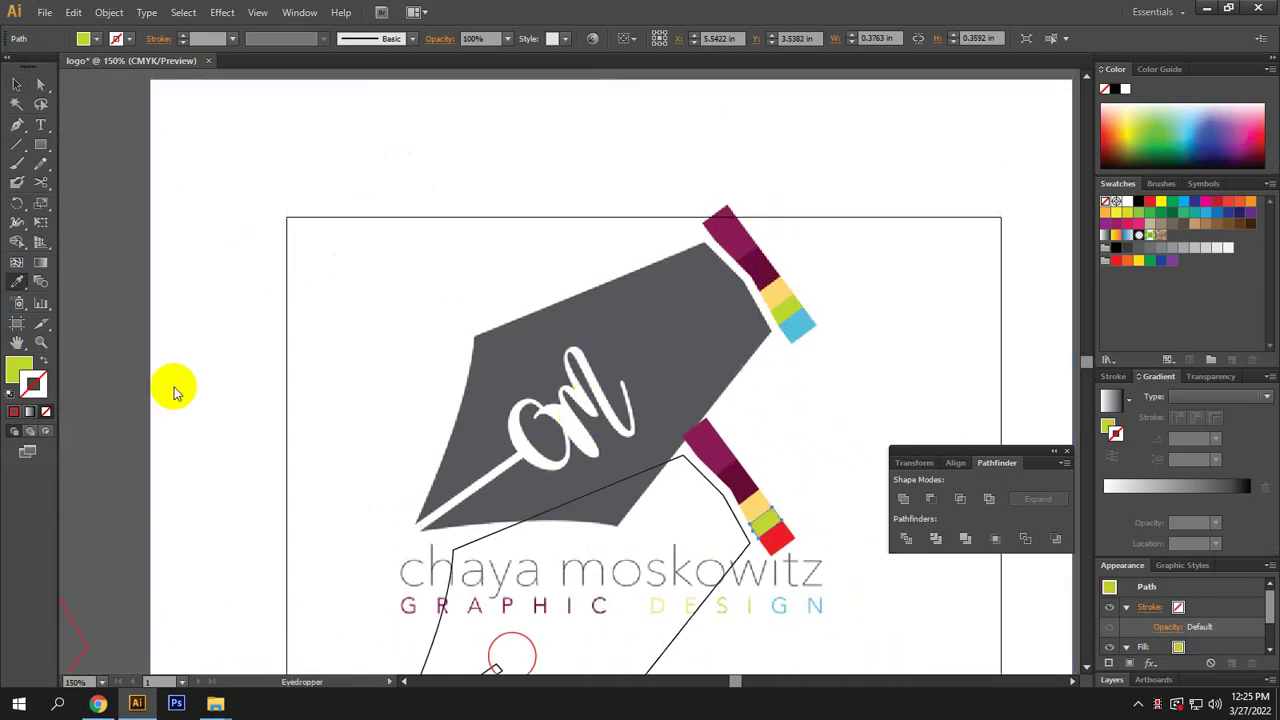
Fill the strip's lowermost piece with the light blue sampled by Eyedropper from the matching piece of the reference logo.
click(17, 85)
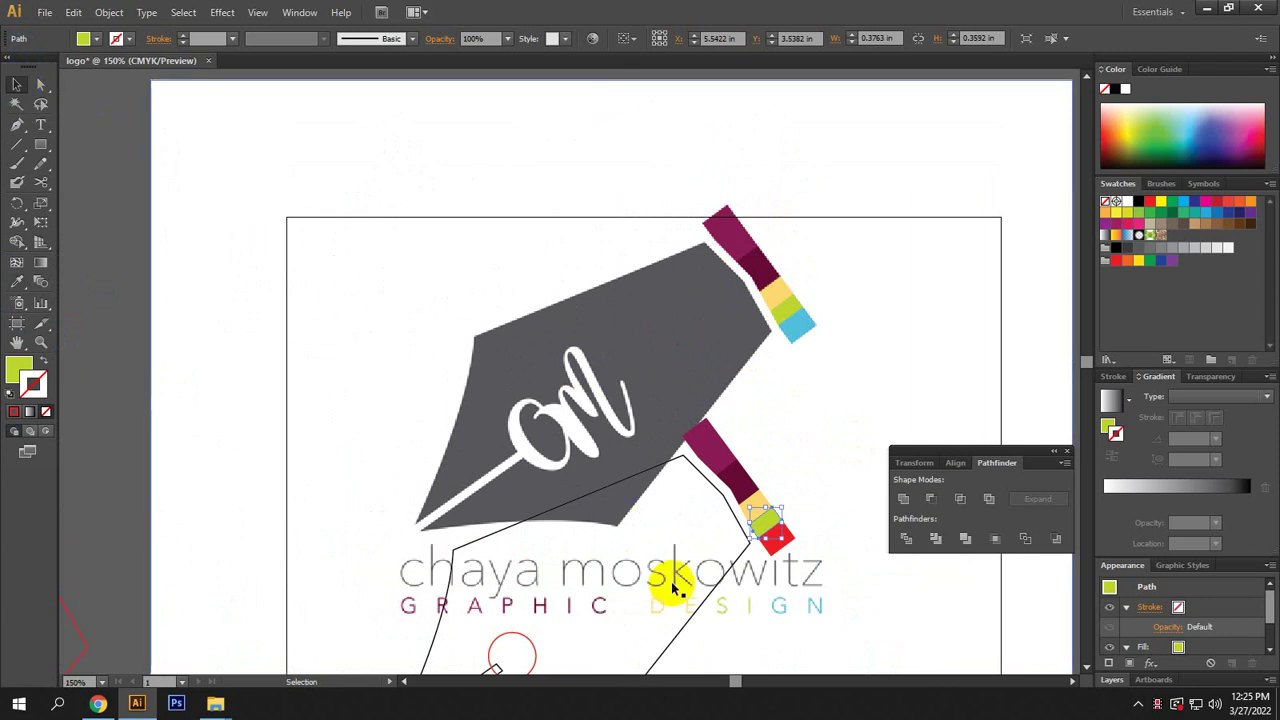
click(788, 534)
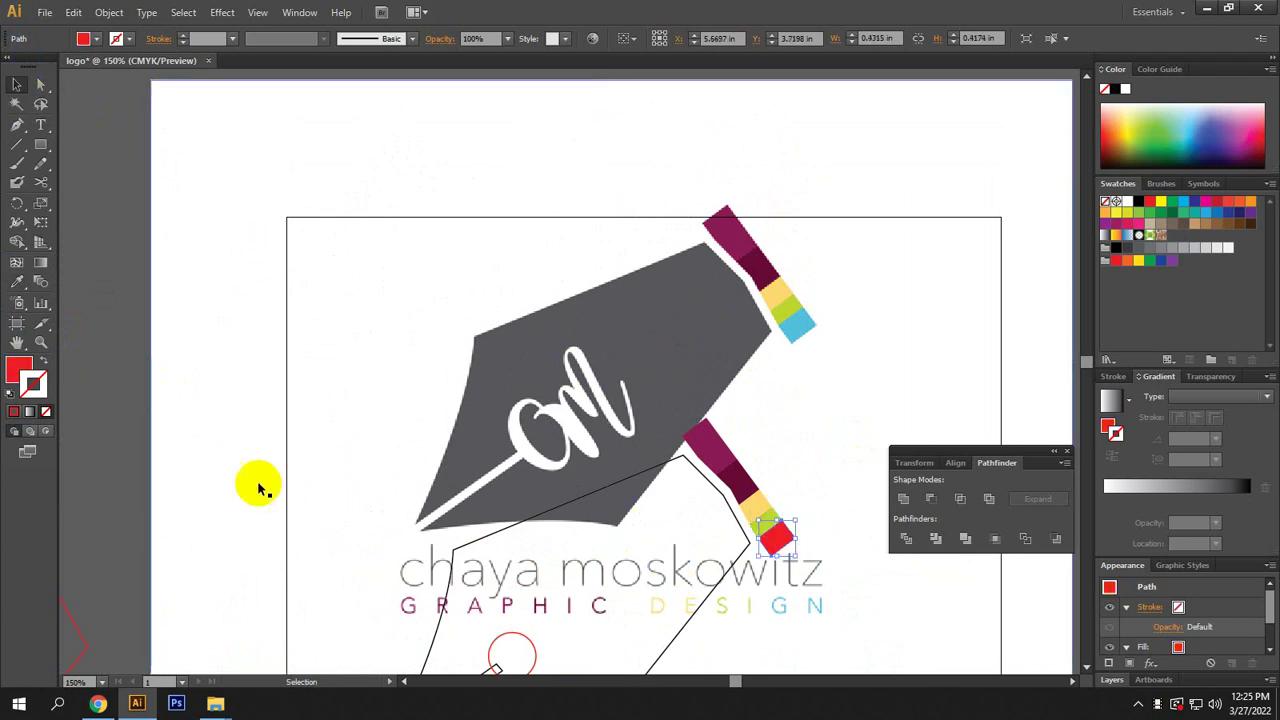
click(17, 283)
click(797, 322)
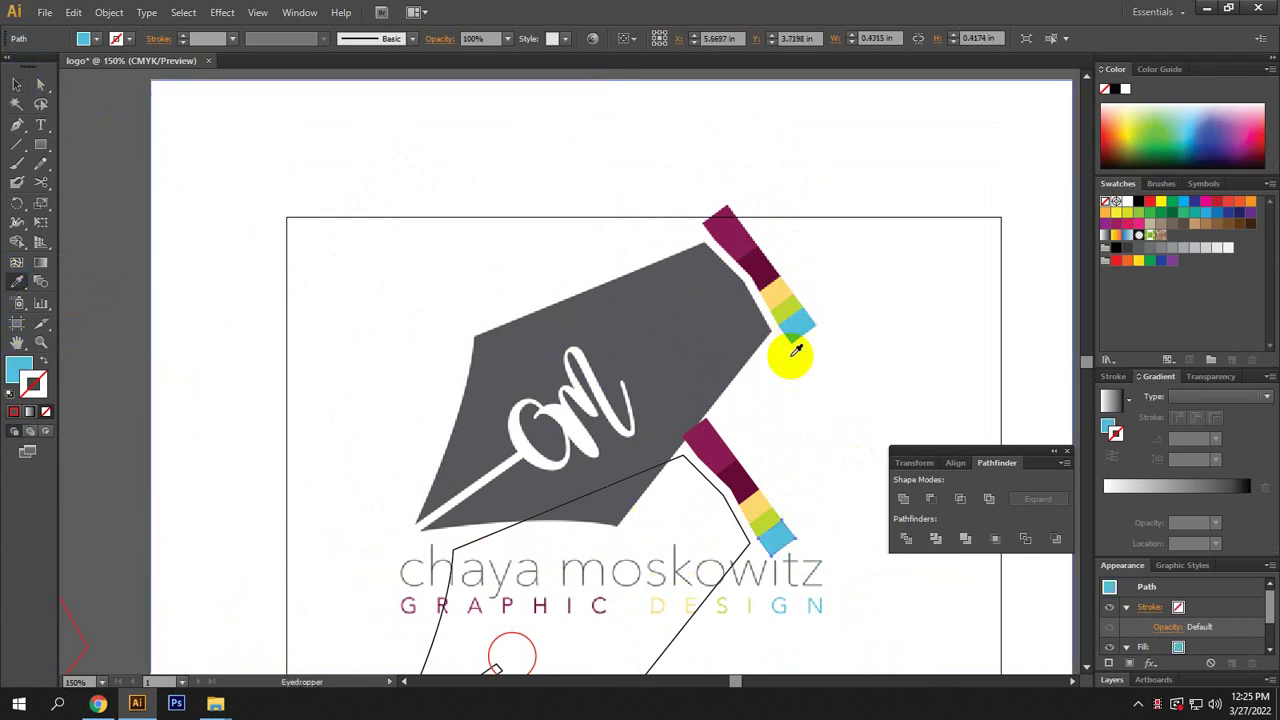
Fill the traced nib outline with the dark grey sampled by Eyedropper from the reference logo's nib body.
click(17, 85)
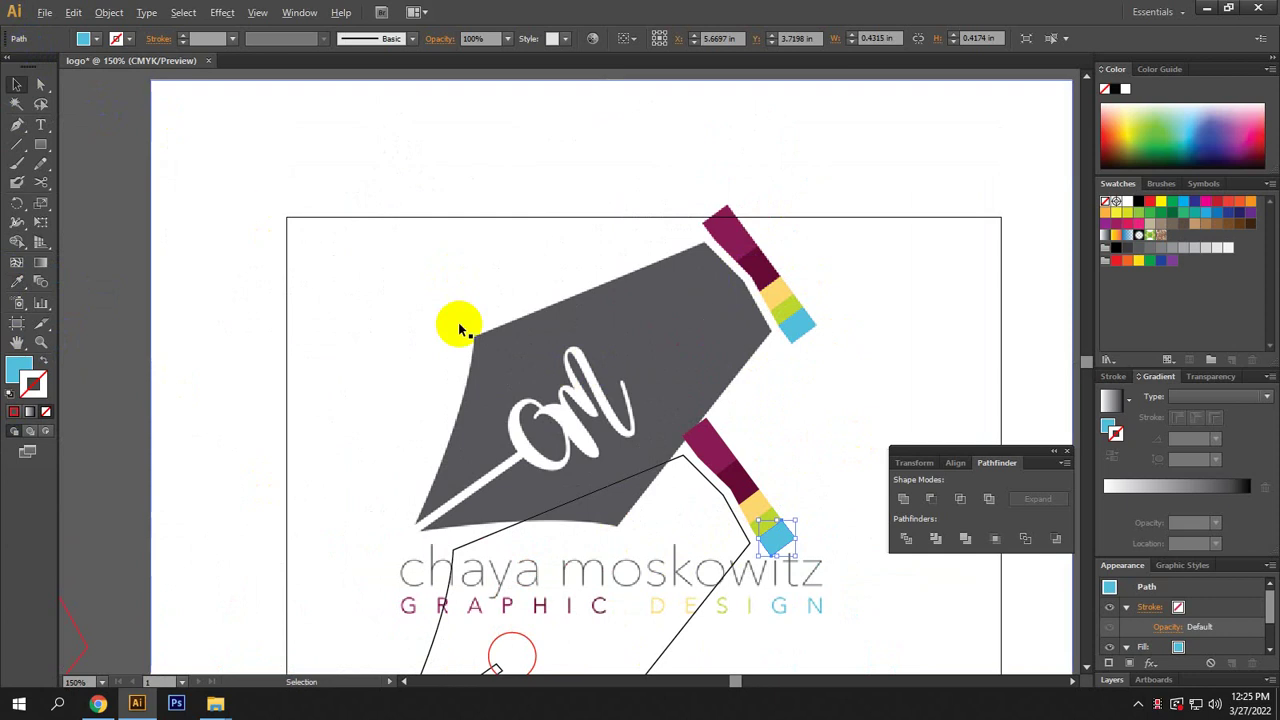
scroll(459, 328, down, 2)
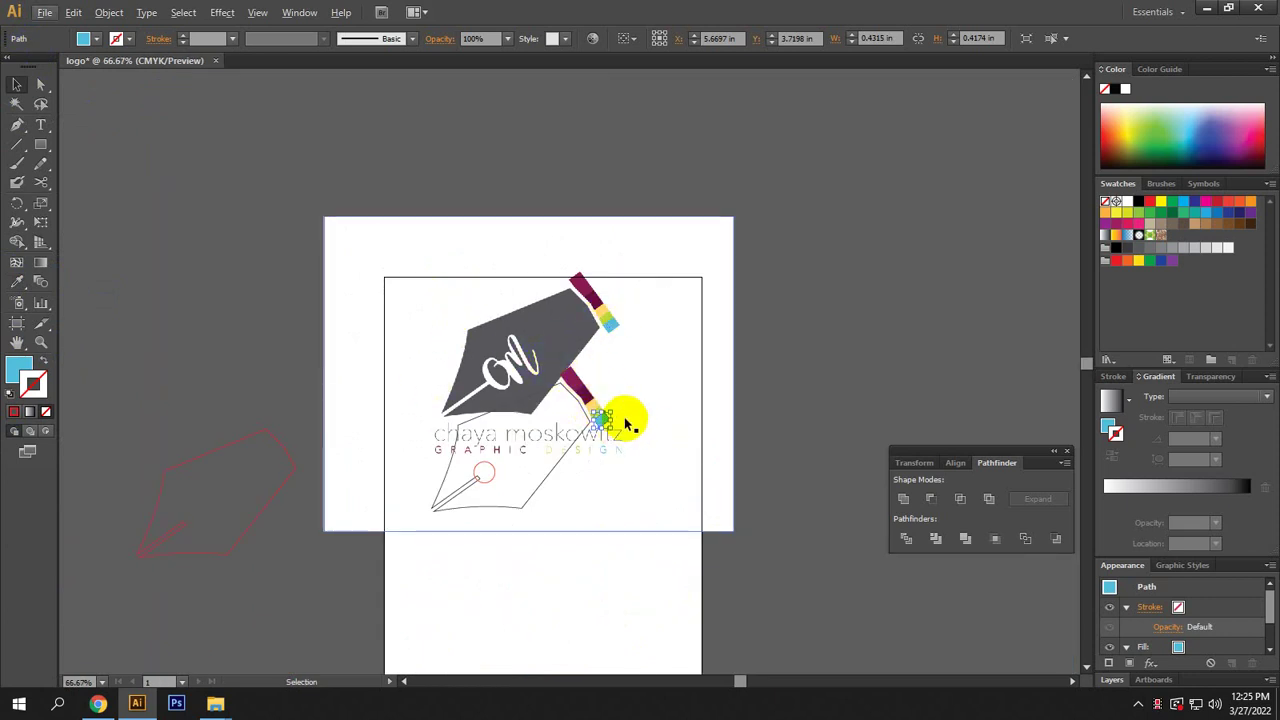
ctrl+click(590, 398)
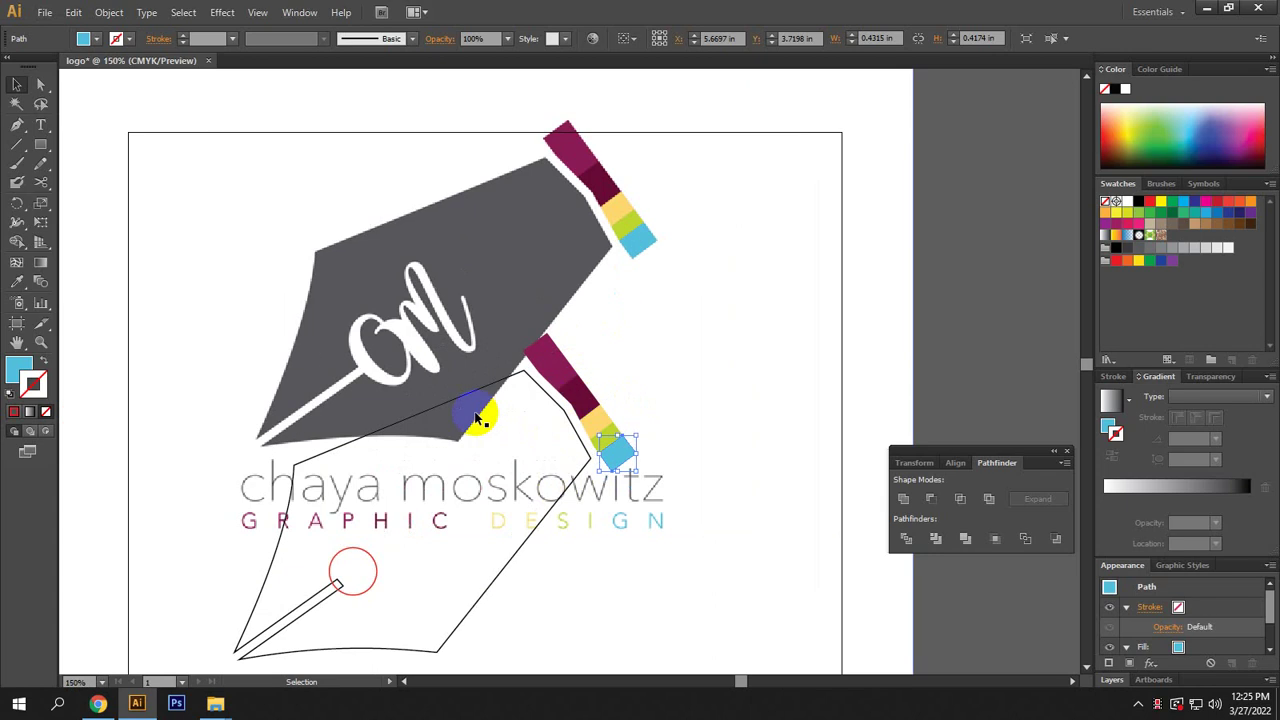
click(455, 400)
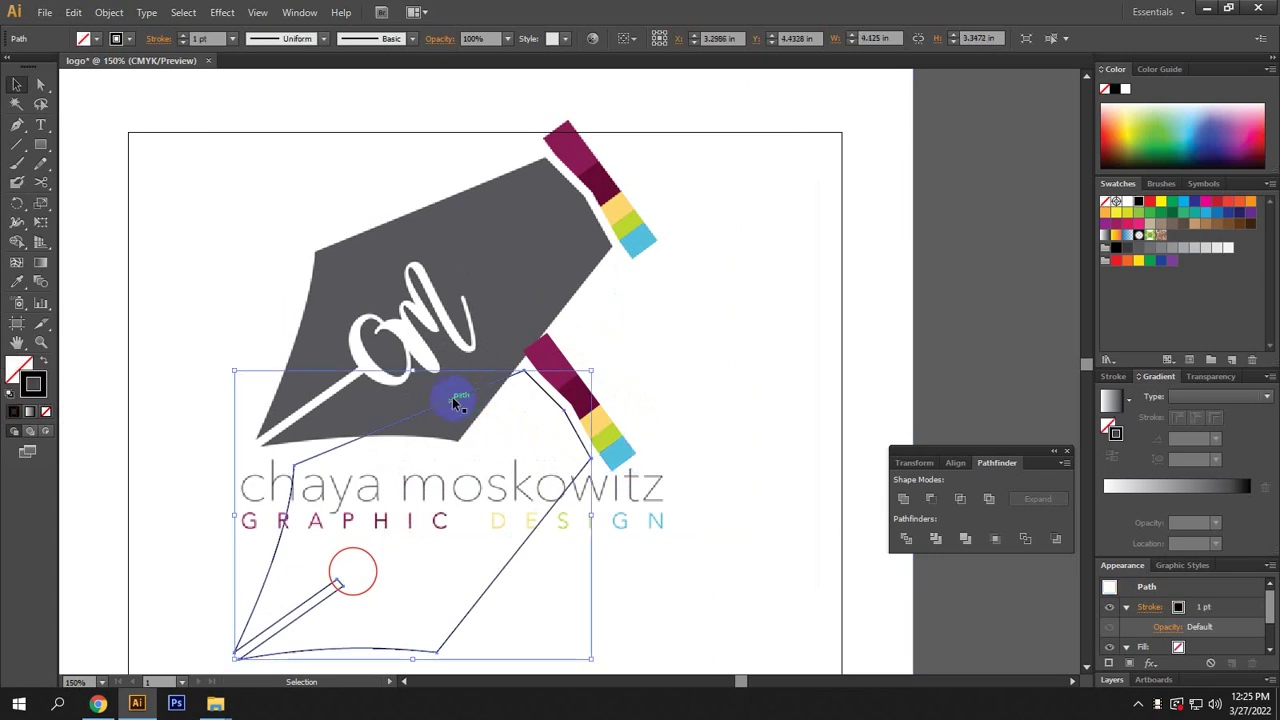
click(17, 281)
click(505, 230)
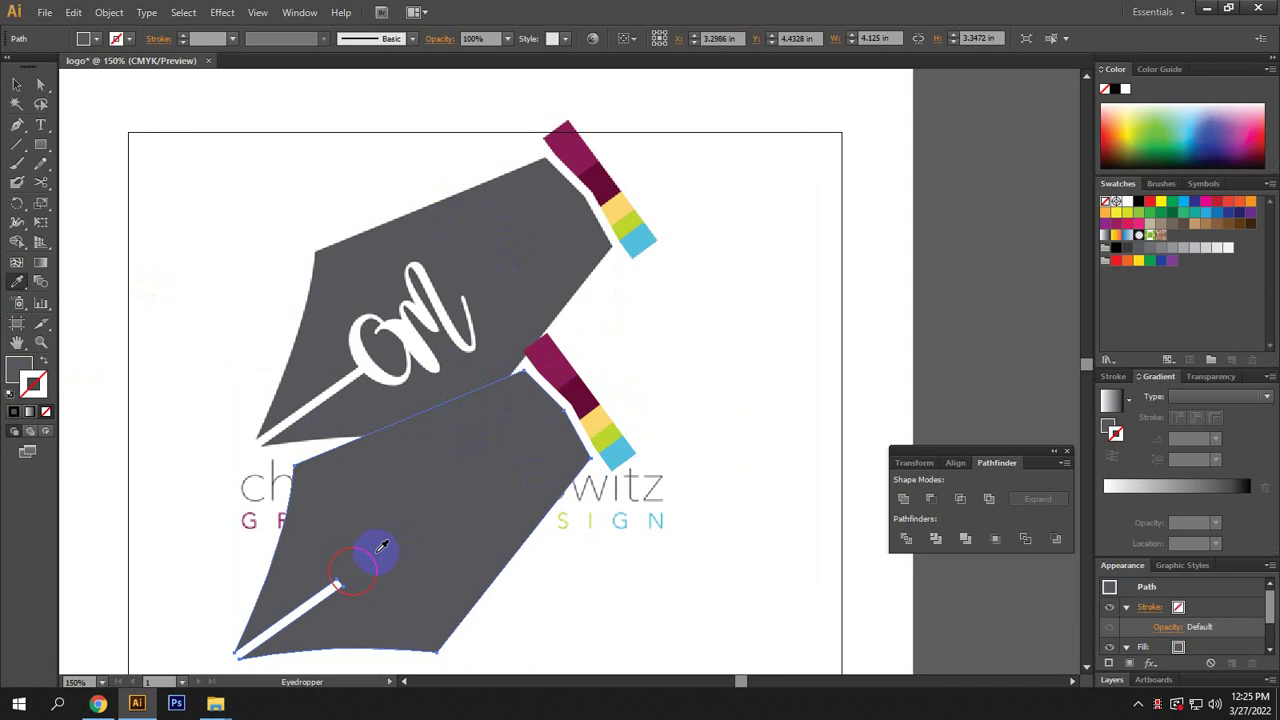
Give the small circle at the end of the nib's slit a white fill and no stroke.
click(17, 84)
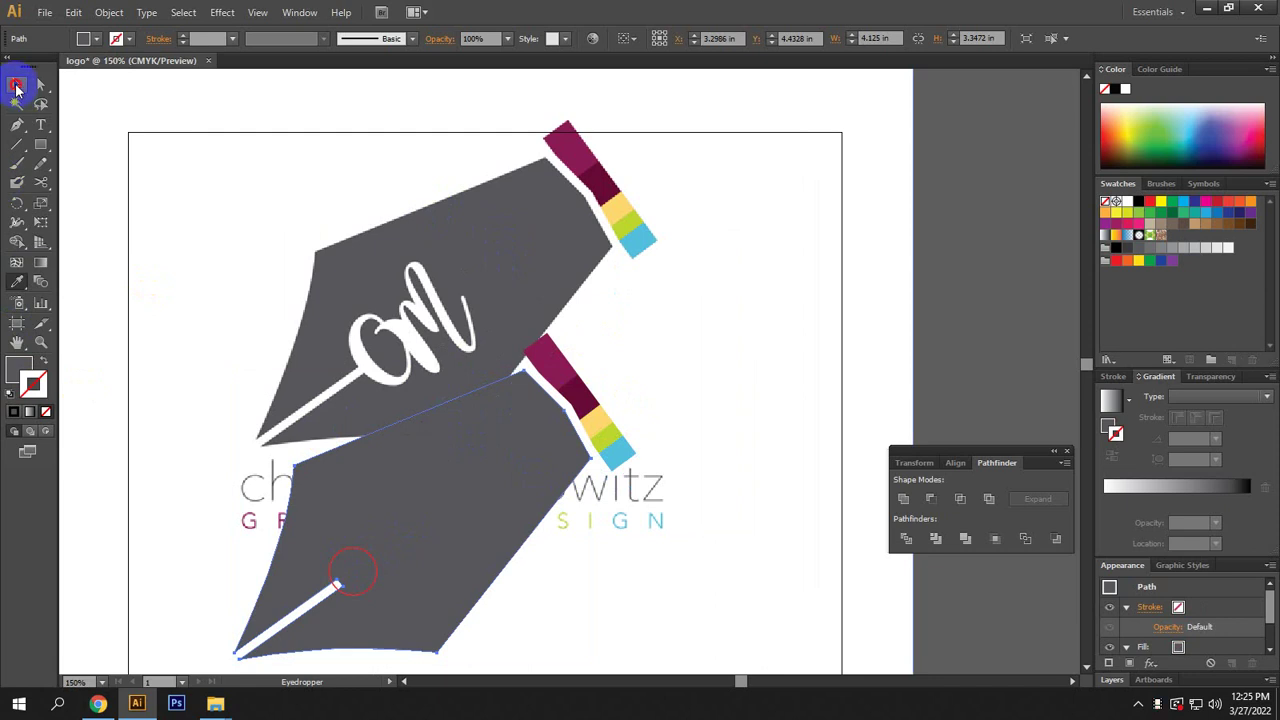
click(377, 588)
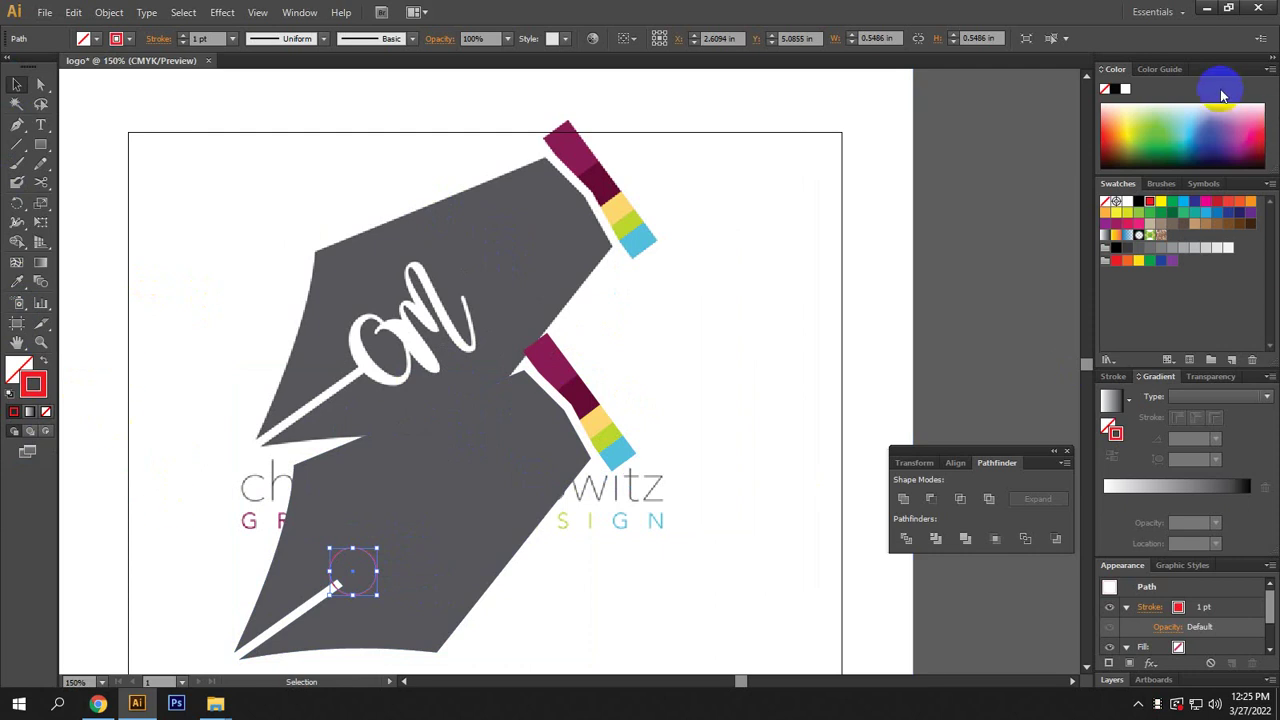
click(1125, 88)
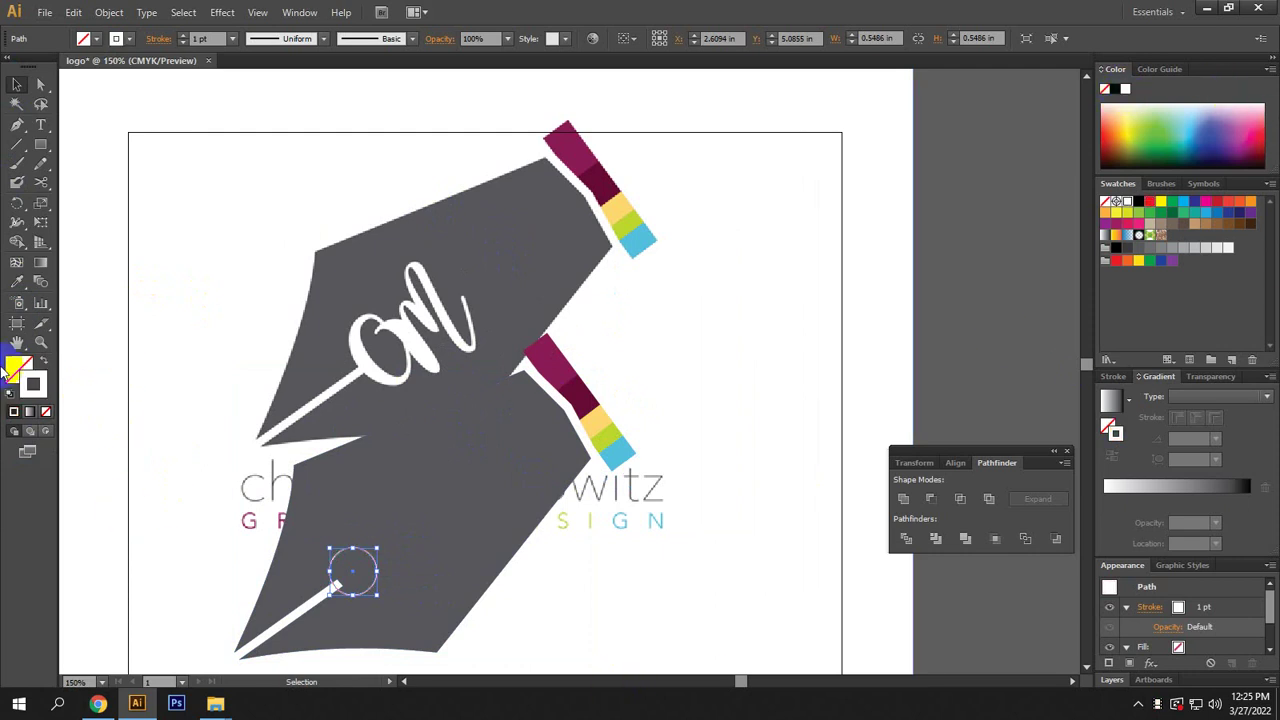
click(43, 362)
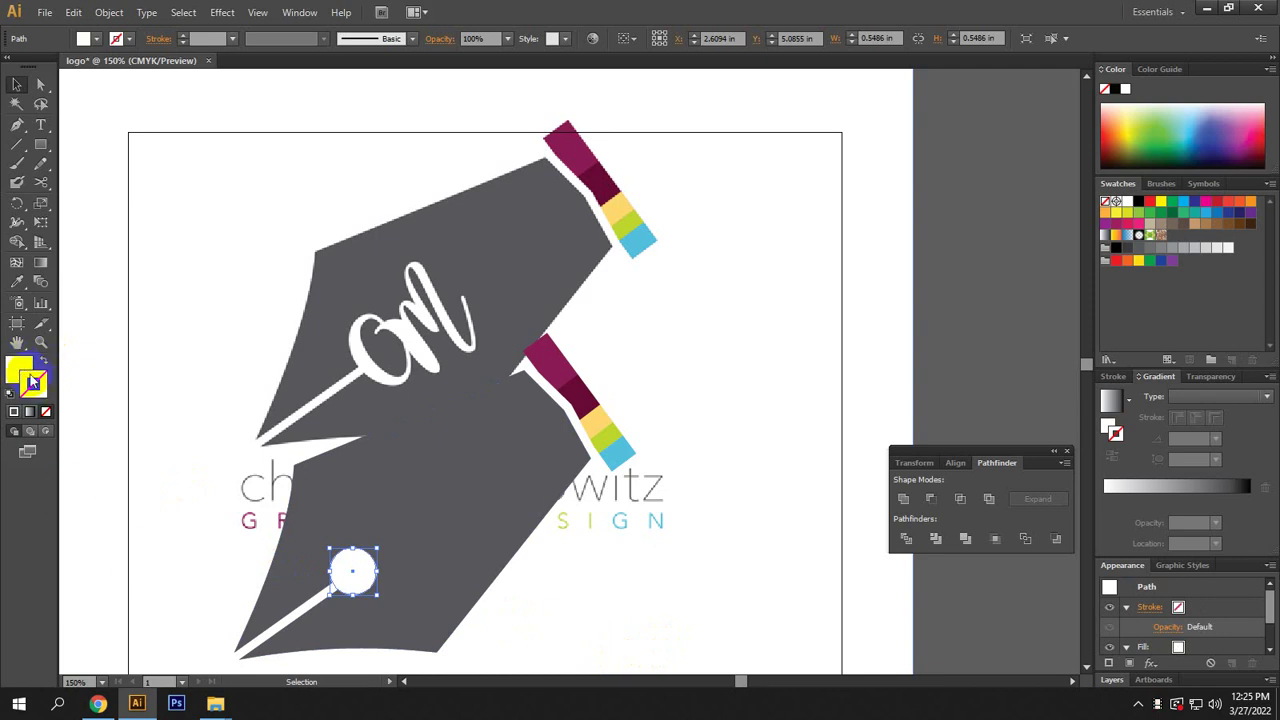
Move the reference logo image up and to the left, clear of the coloured nib artwork.
scroll(449, 451, down, 2)
drag(549, 491, 422, 256)
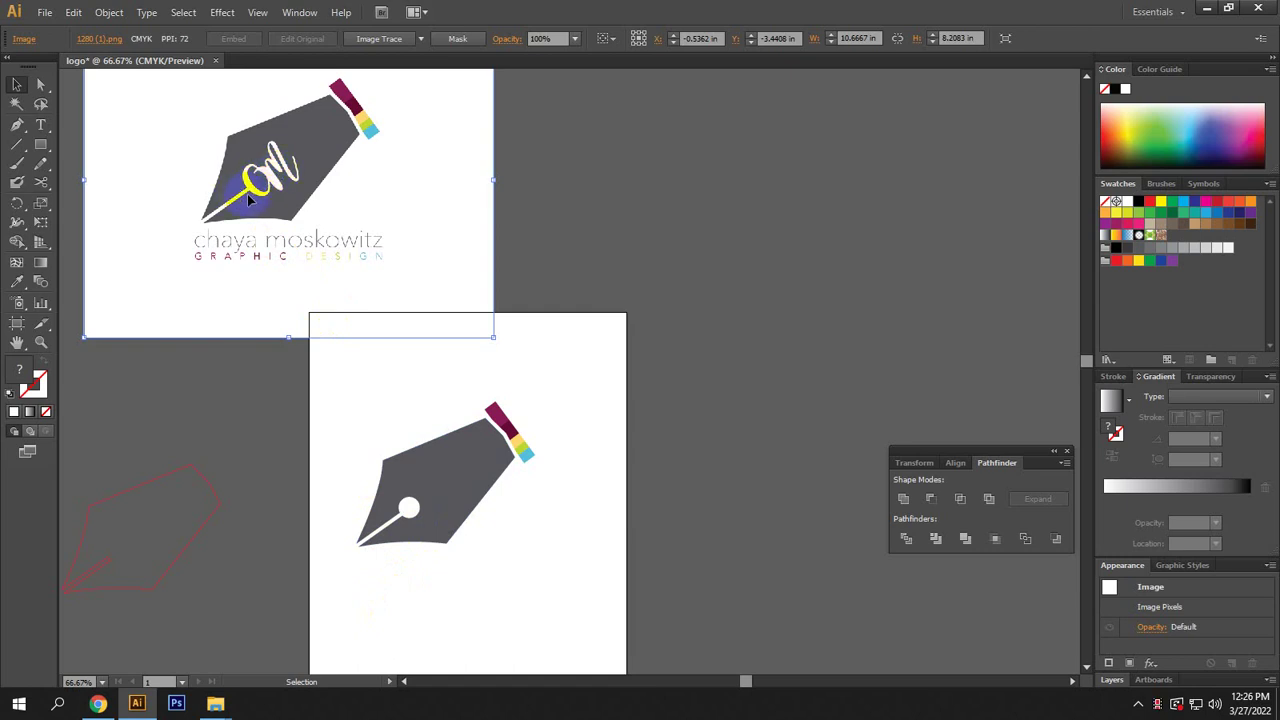
click(42, 124)
scroll(400, 455, down, 3)
scroll(423, 443, up, 2)
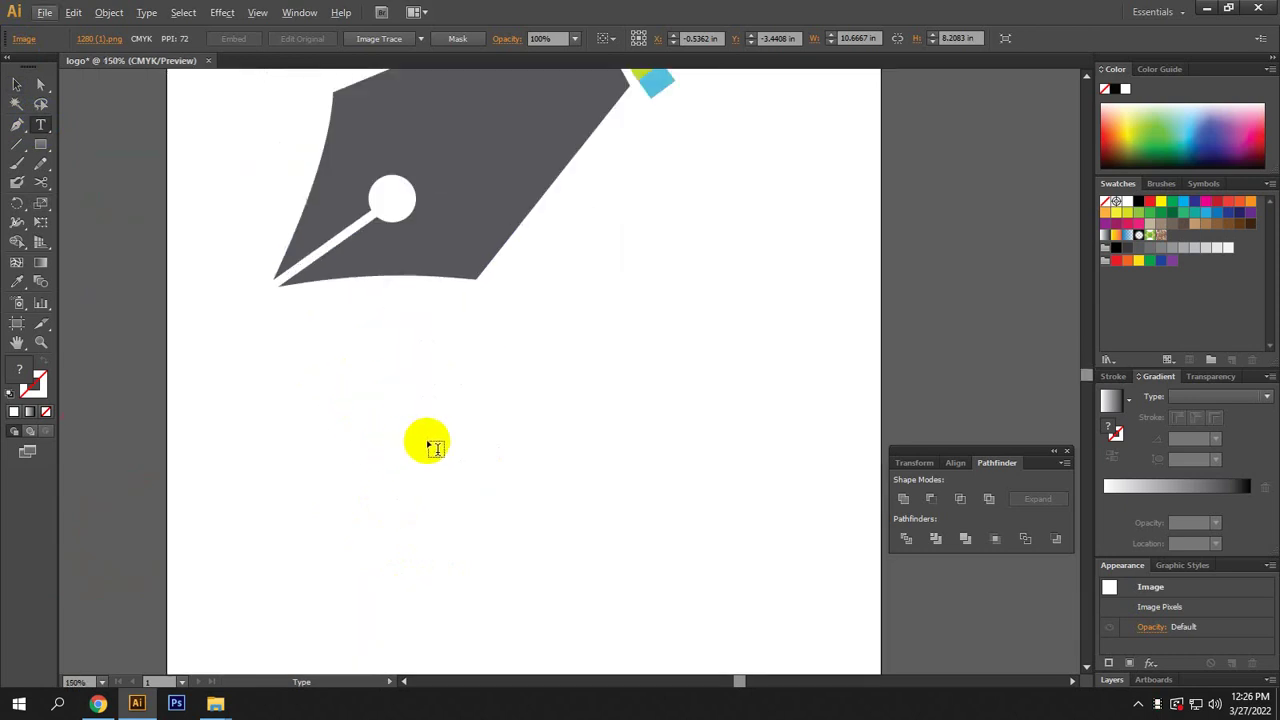
click(427, 440)
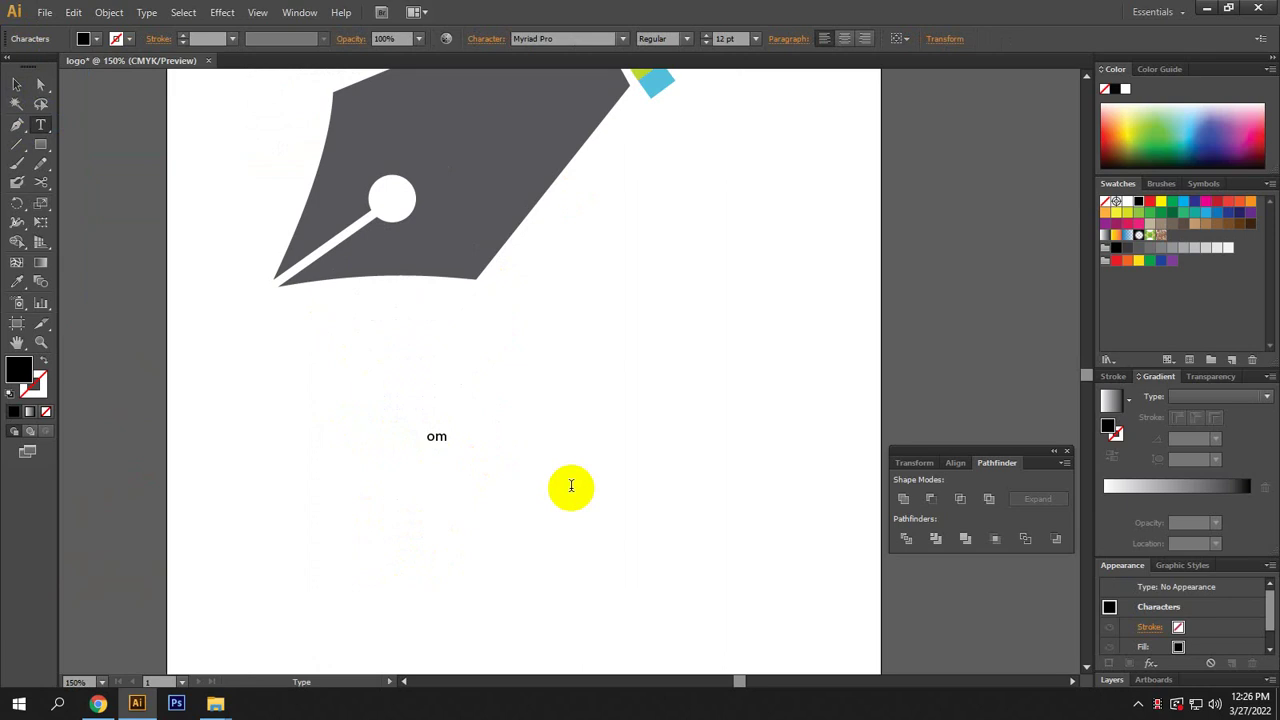
click(17, 84)
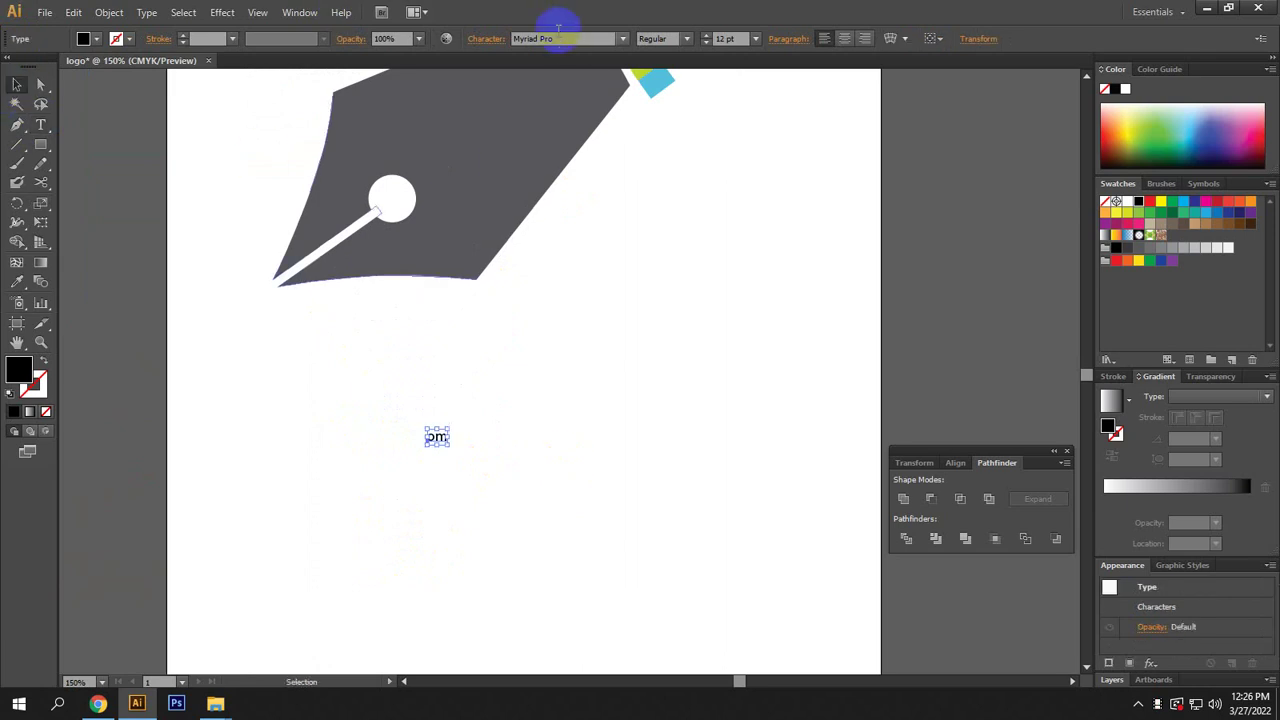
key(Delete)
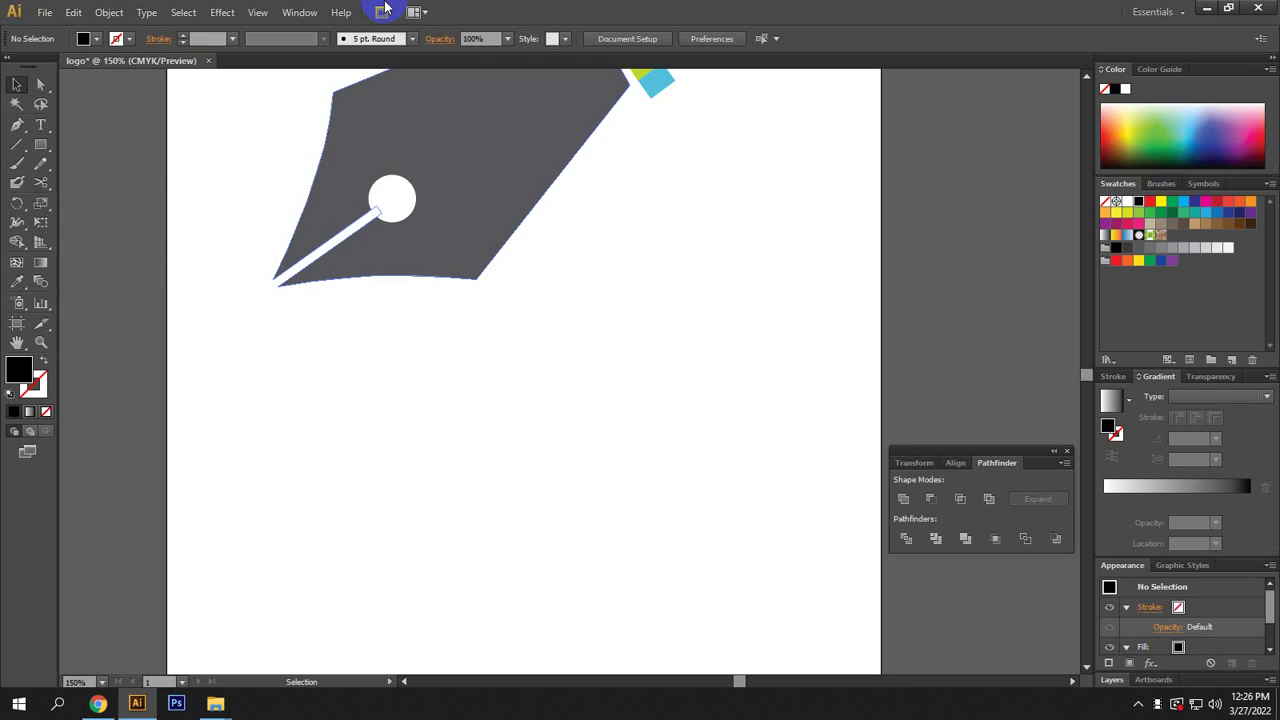
Add the point text "it" in the blank area below the nib and move it above the nib.
click(40, 126)
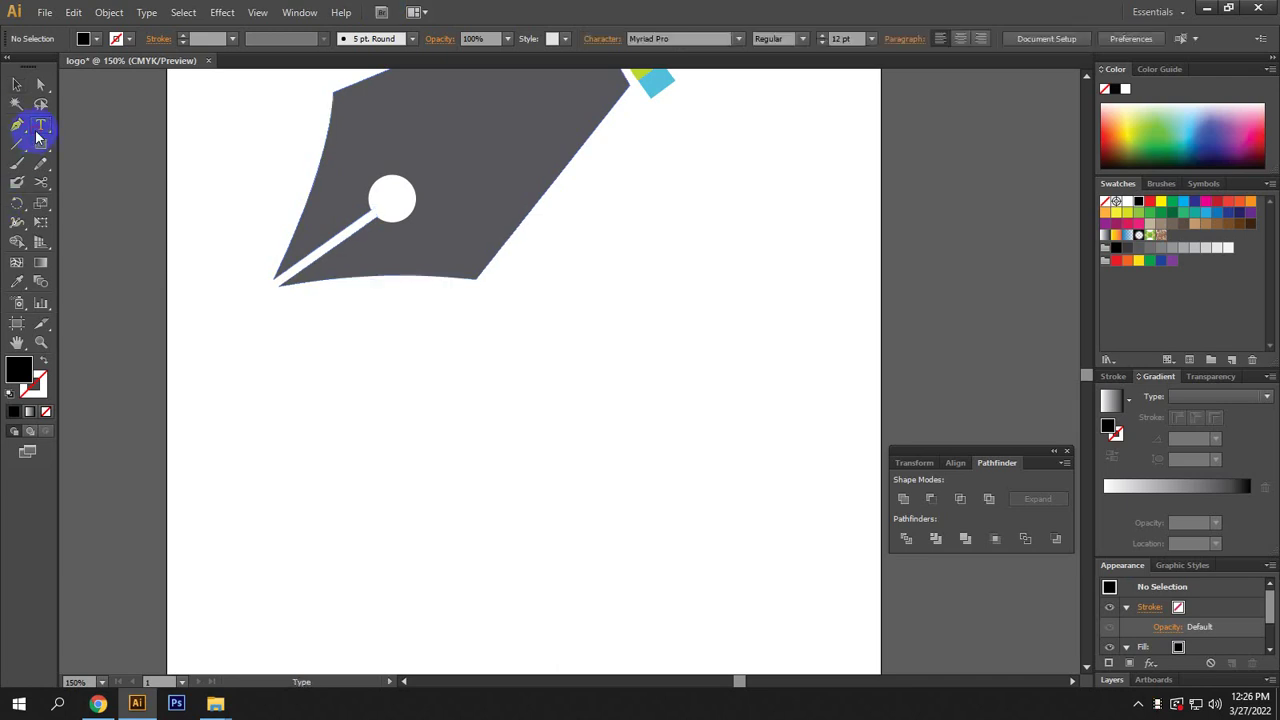
click(412, 397)
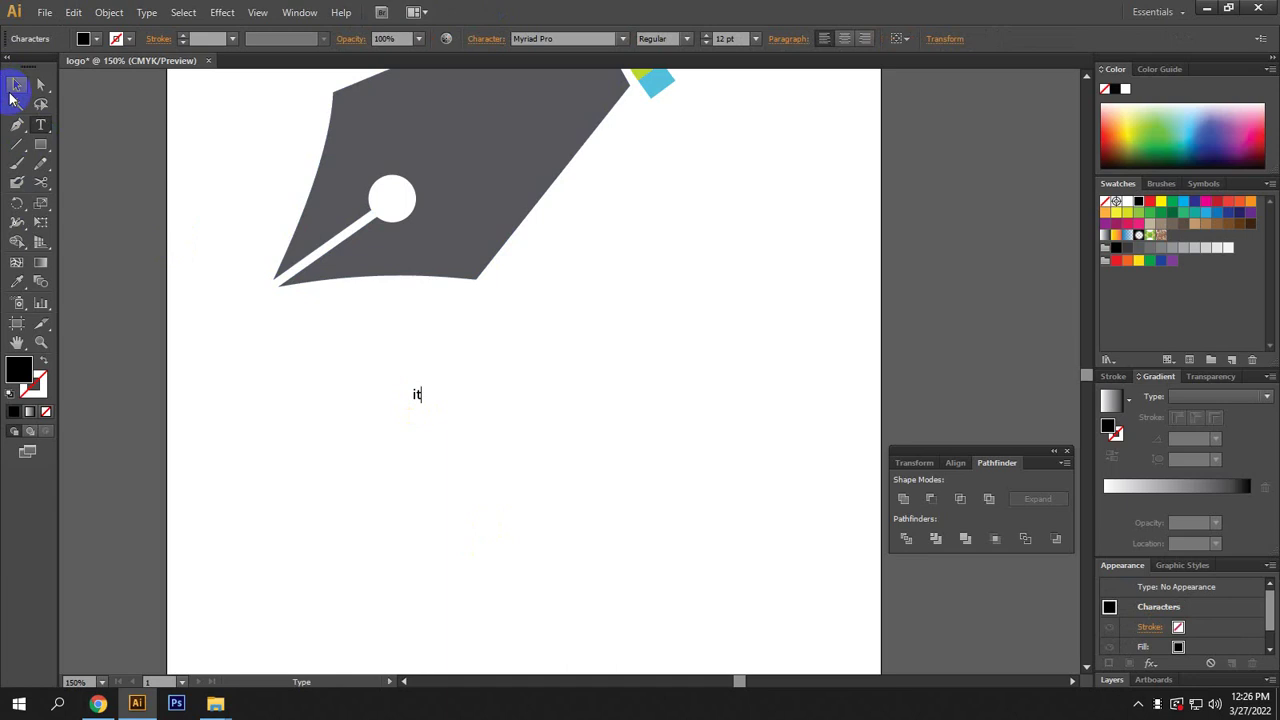
click(13, 97)
drag(597, 428, 463, 306)
Set the font of the "it" text above the nib to Microsoft Uighur.
scroll(508, 110, up, 2)
scroll(508, 191, down, 3)
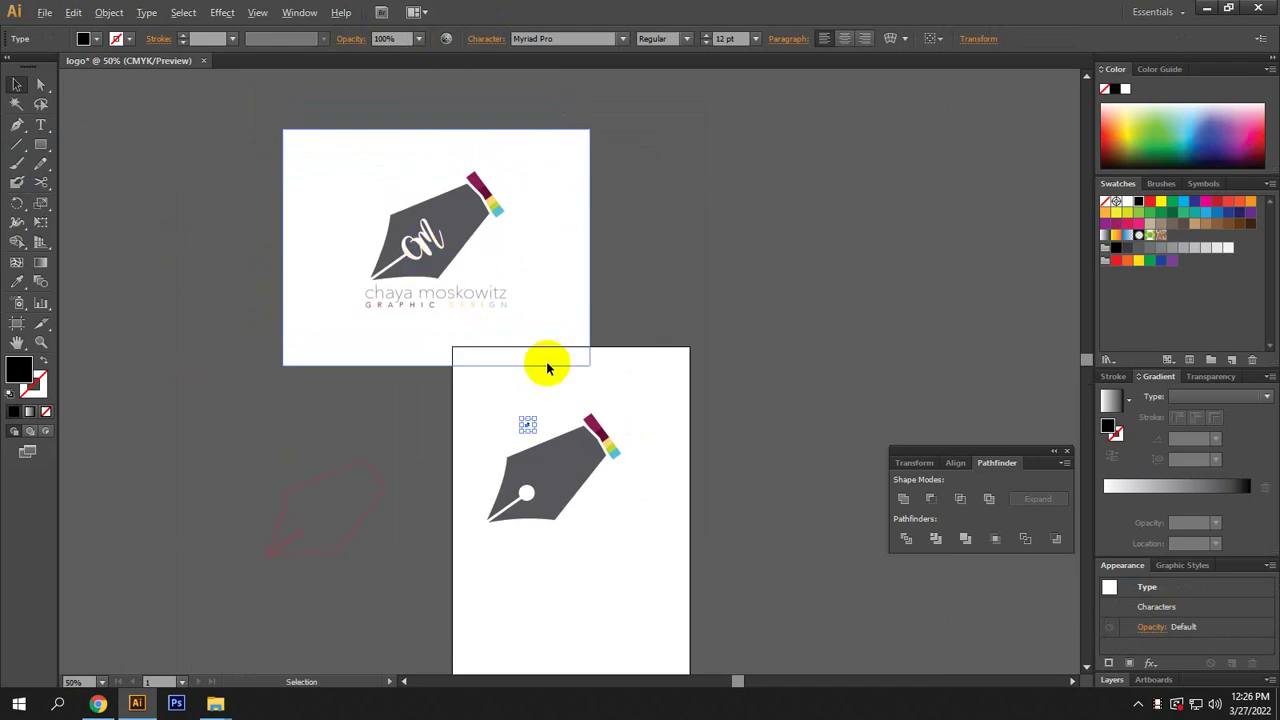
scroll(515, 405, up, 3)
scroll(603, 86, up, 1)
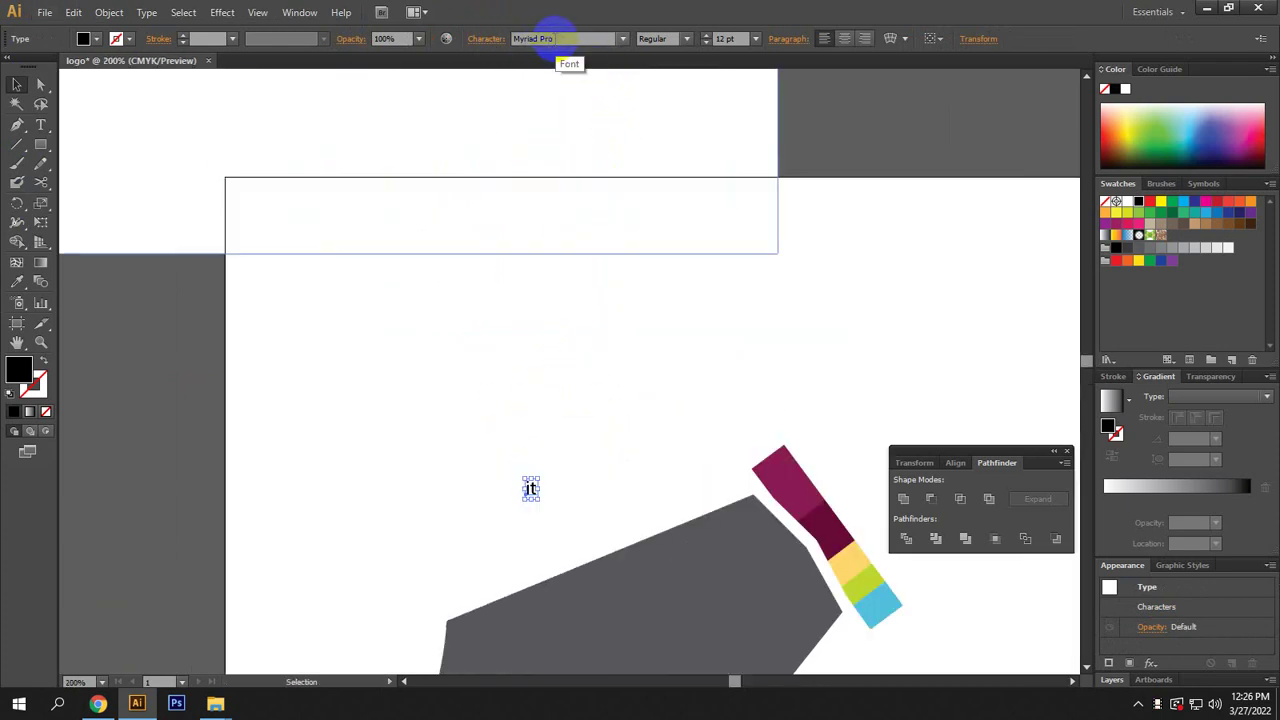
click(558, 36)
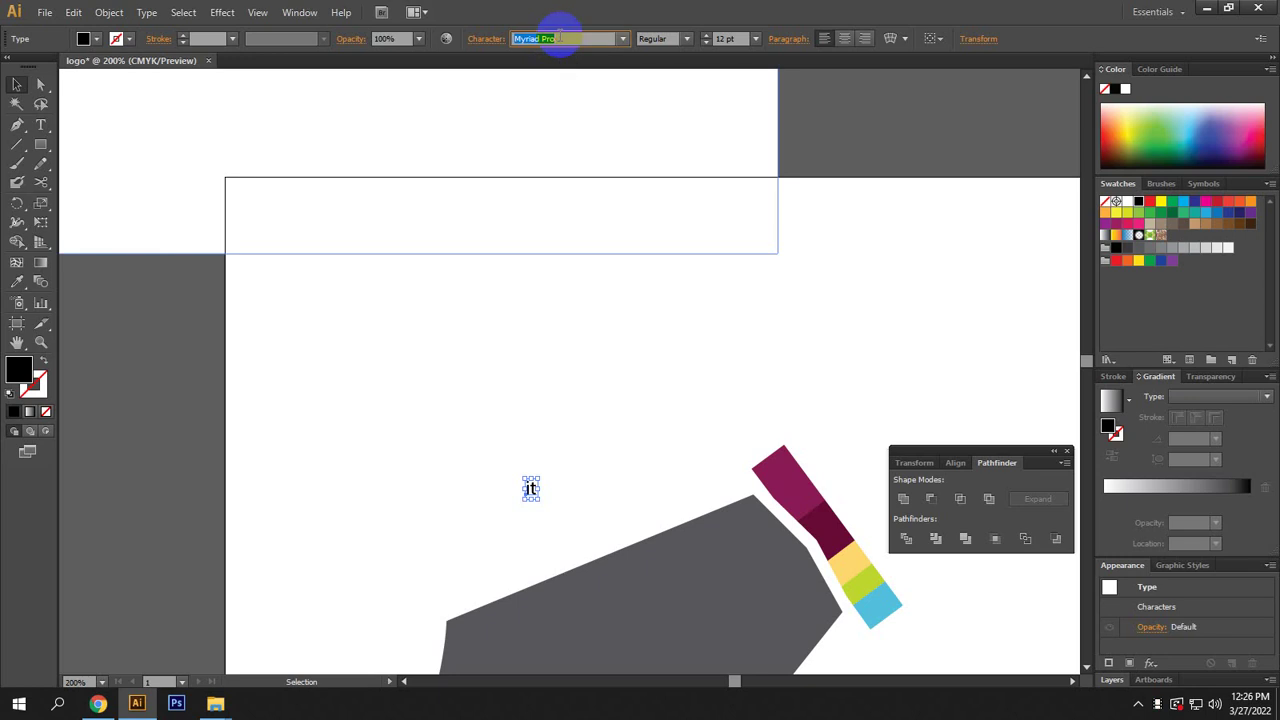
click(623, 39)
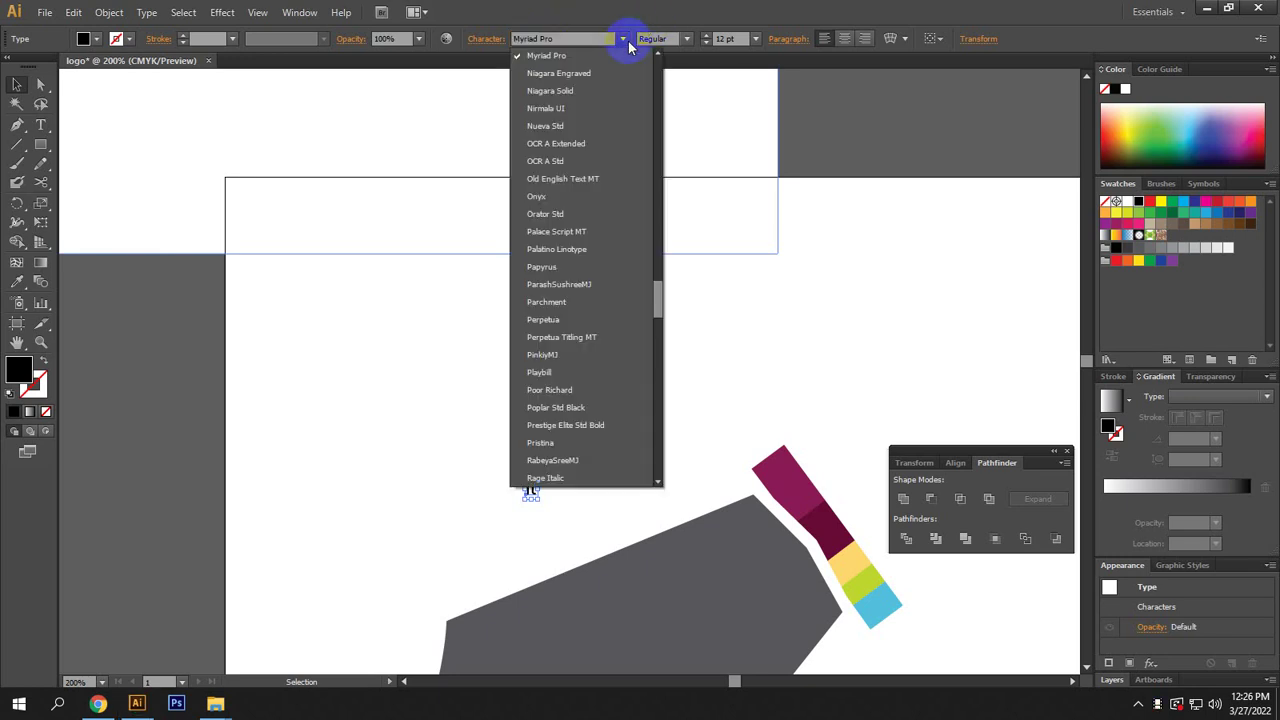
scroll(608, 145, down, 15)
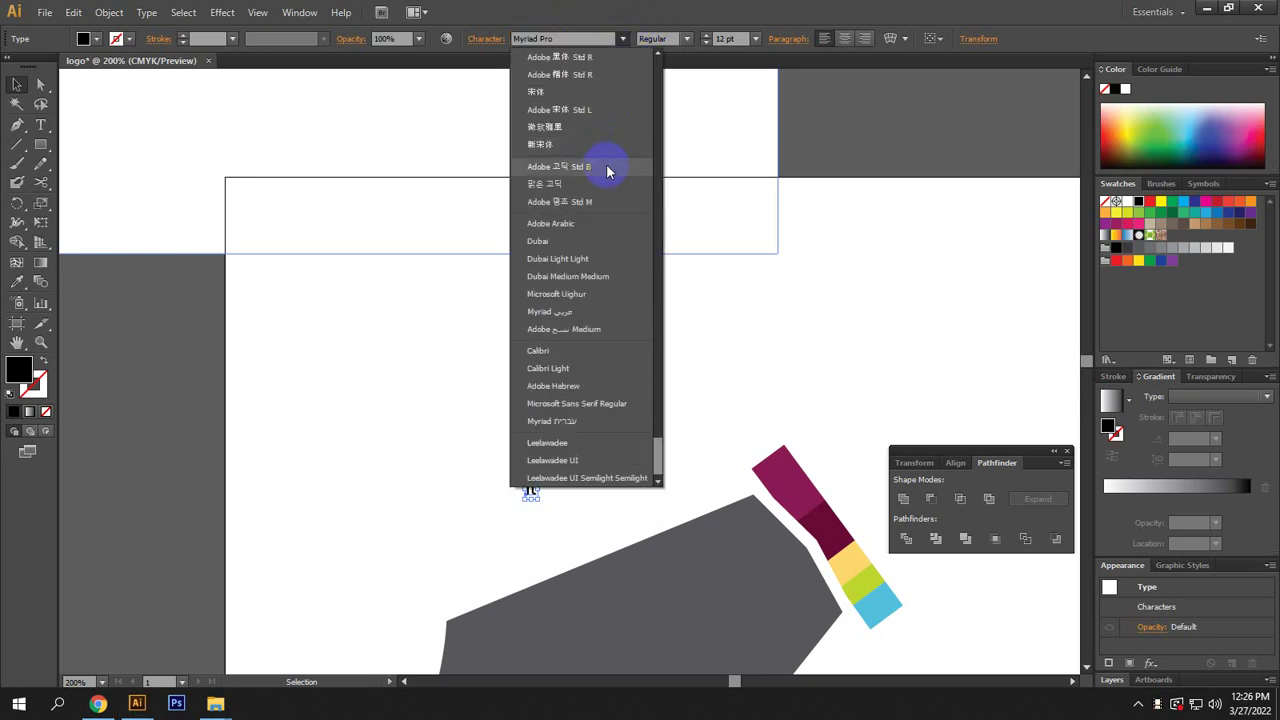
click(566, 295)
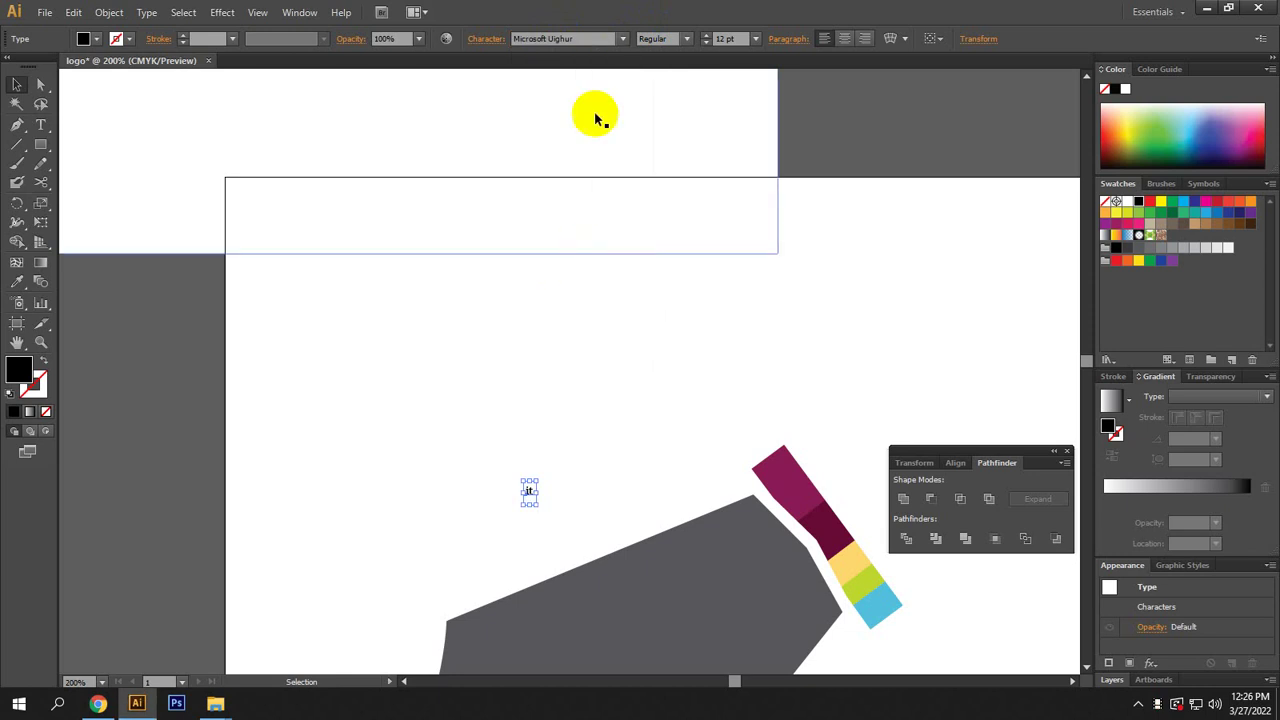
Try the 맑은 고딕 Semilight font on the "it" text.
scroll(543, 494, up, 5)
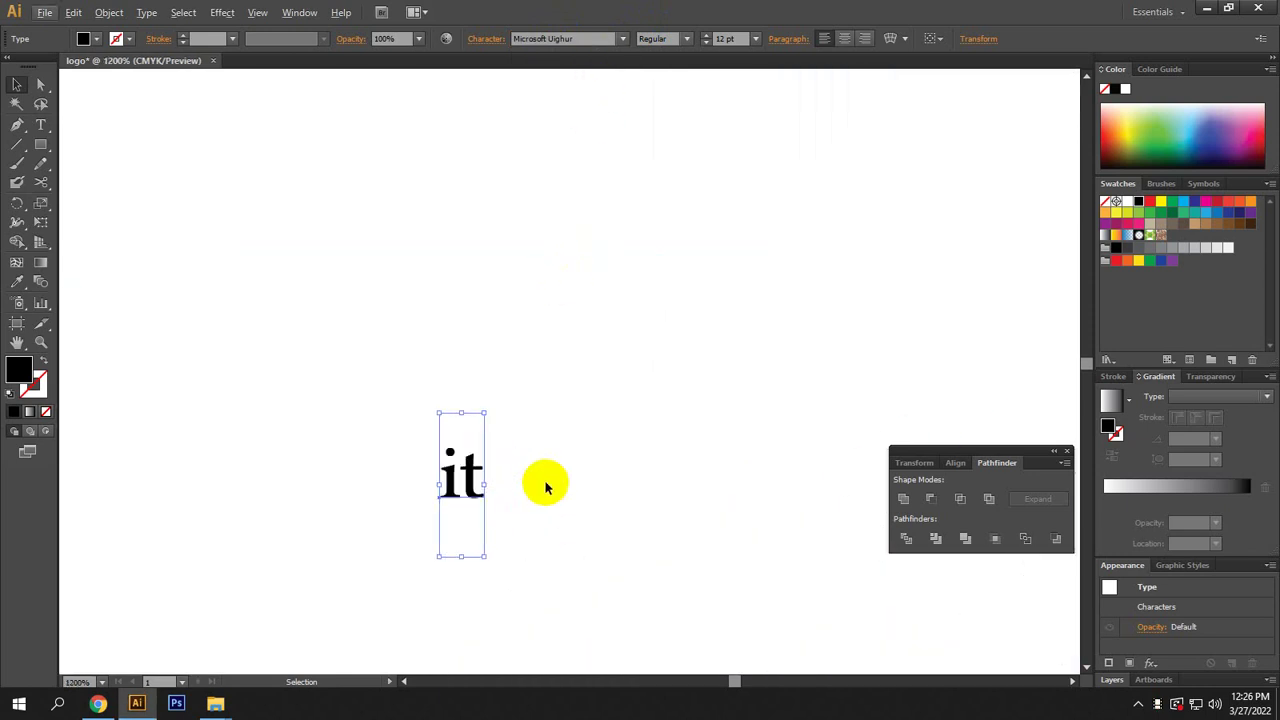
click(530, 38)
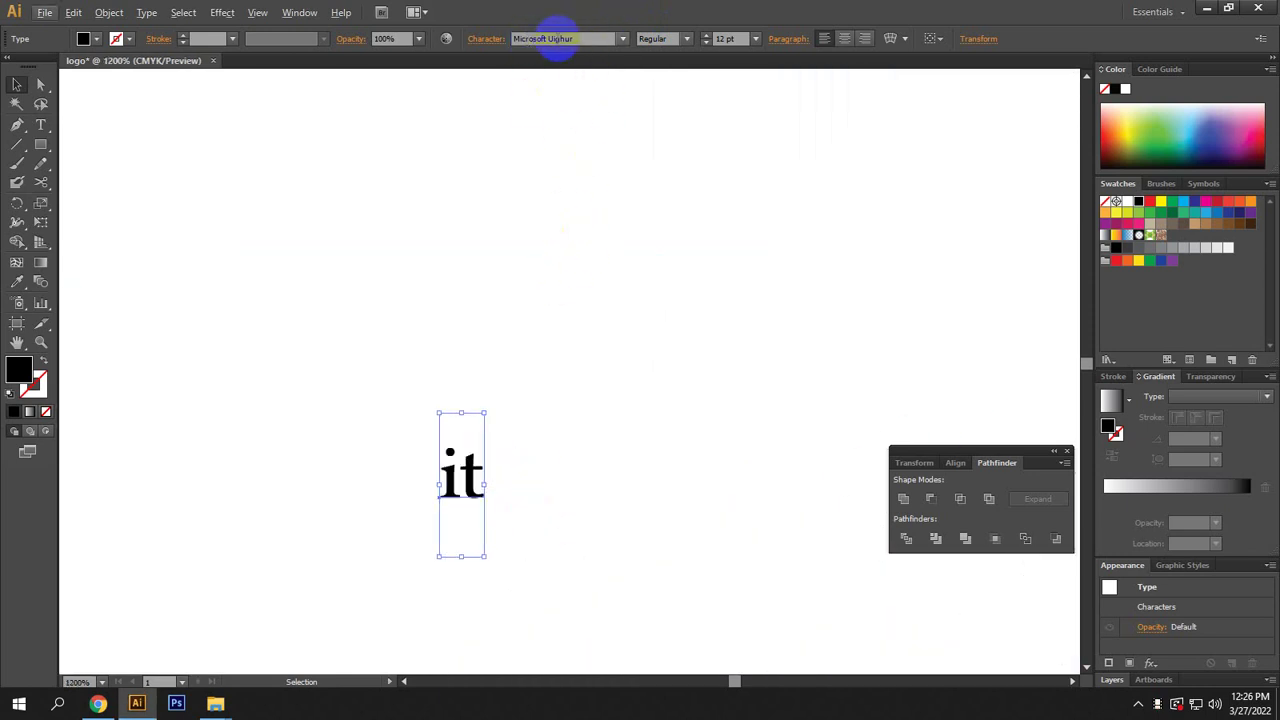
drag(557, 30, 587, 30)
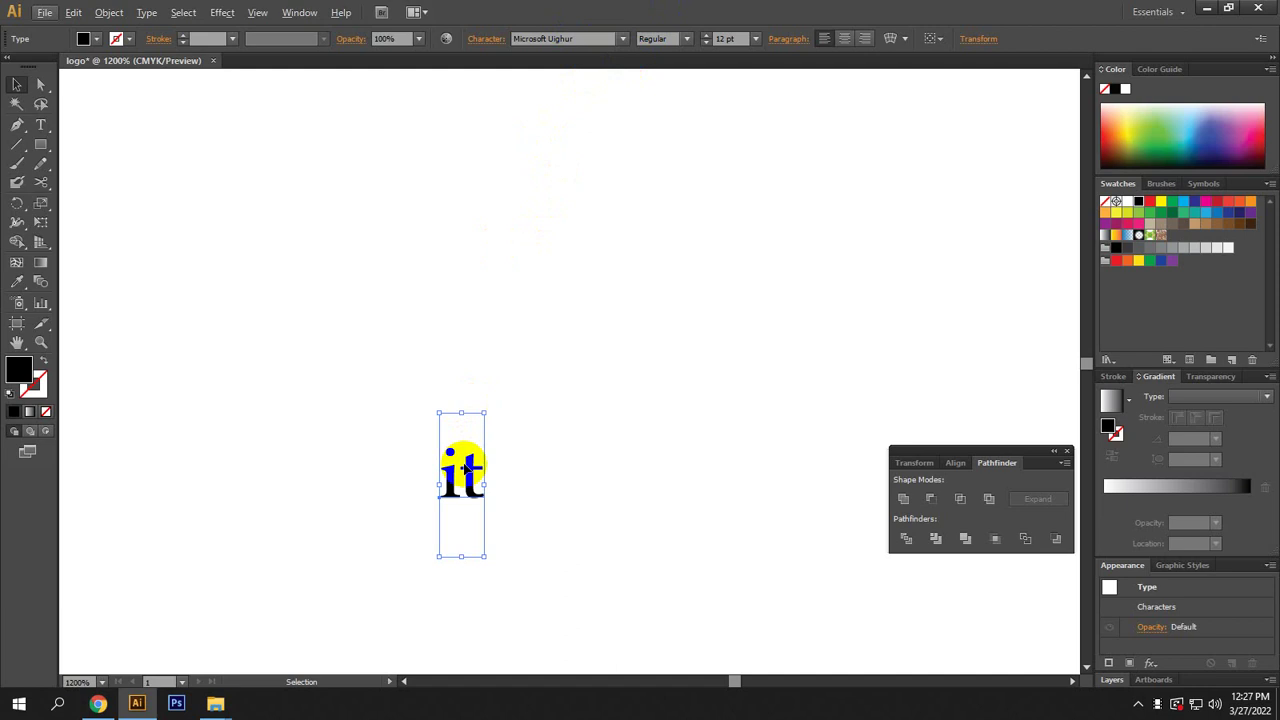
click(622, 40)
click(623, 184)
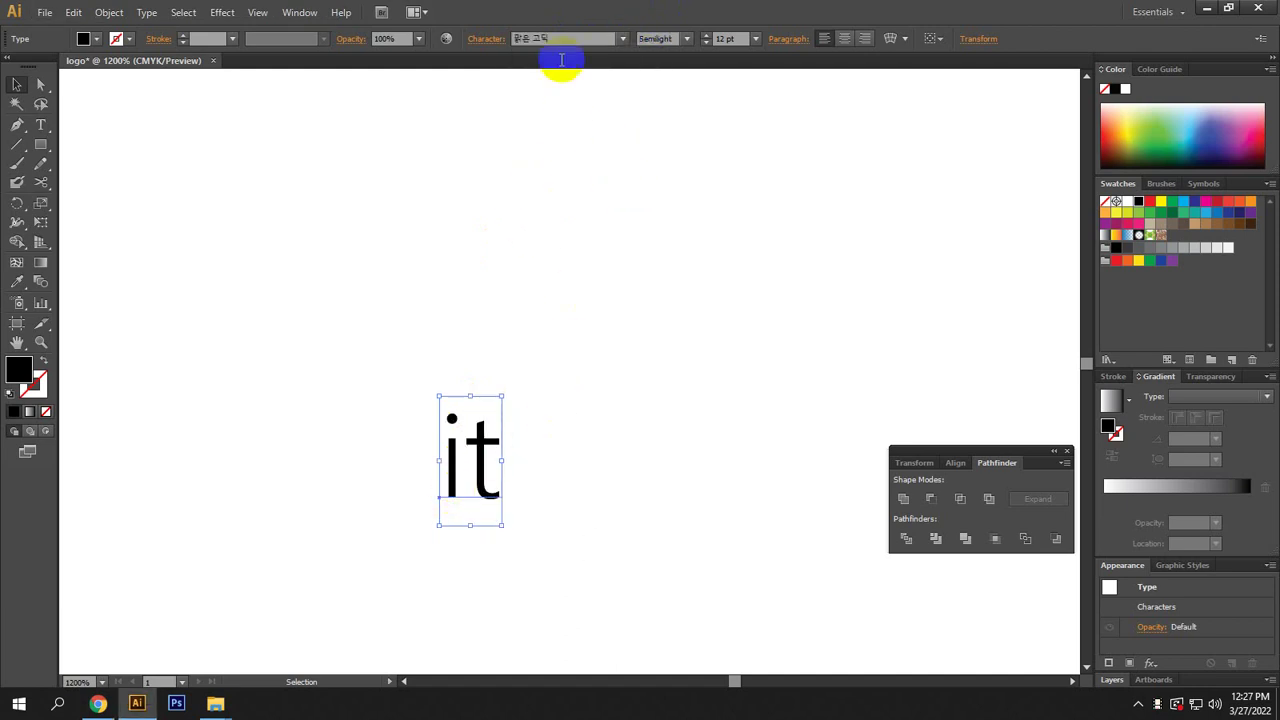
double_click(468, 478)
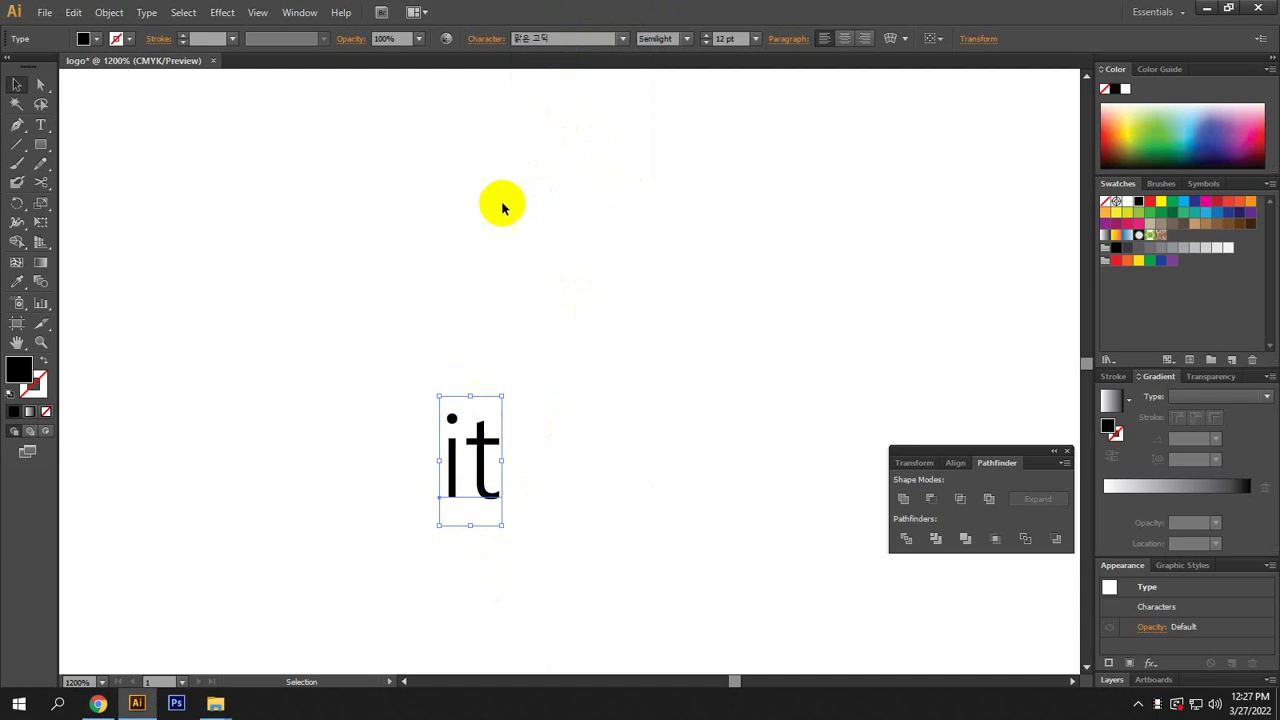
Go through the installed fonts on the "it" text and set it to Tekton Pro Bold.
click(558, 38)
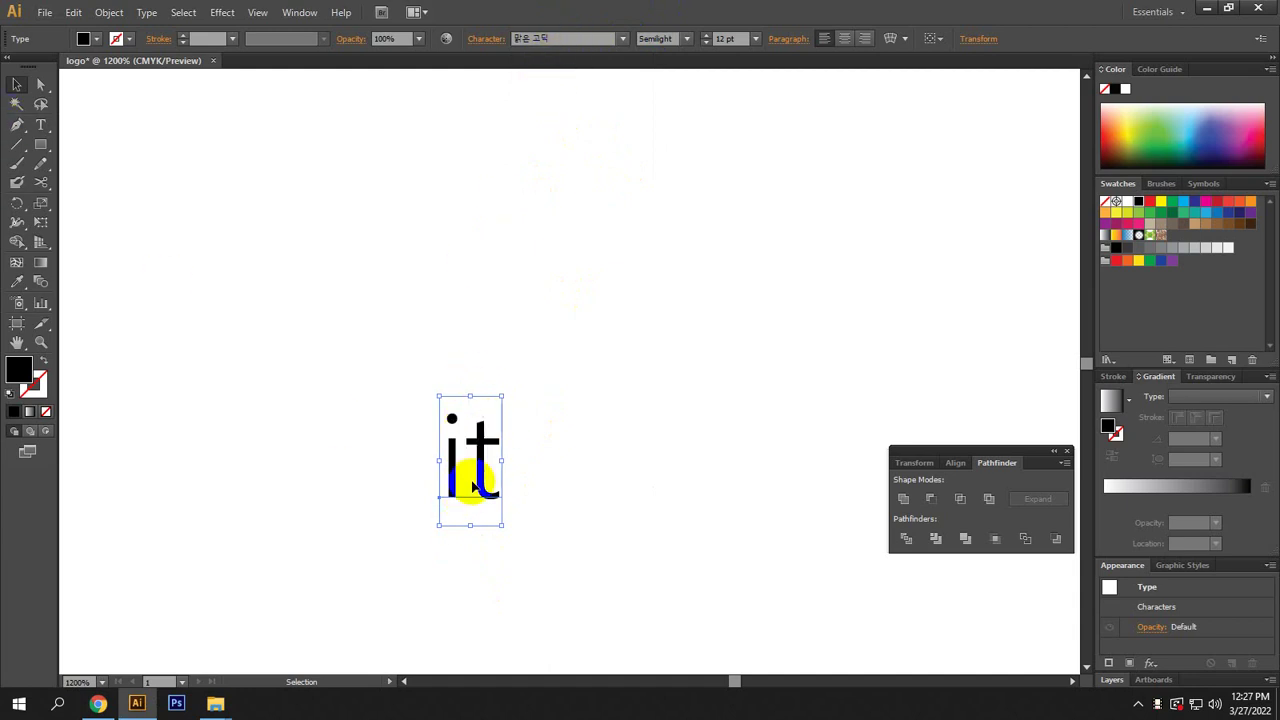
click(567, 38)
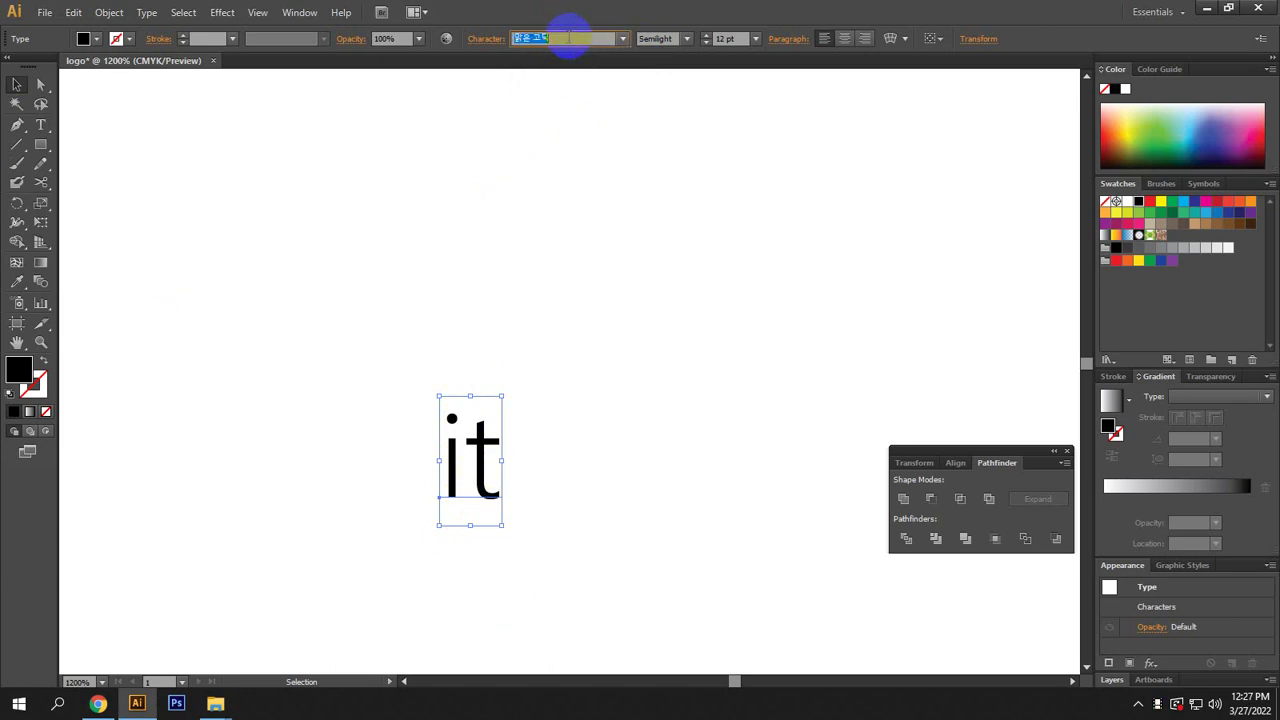
key(Down)
key(Down)
key(Down)
key(Down)
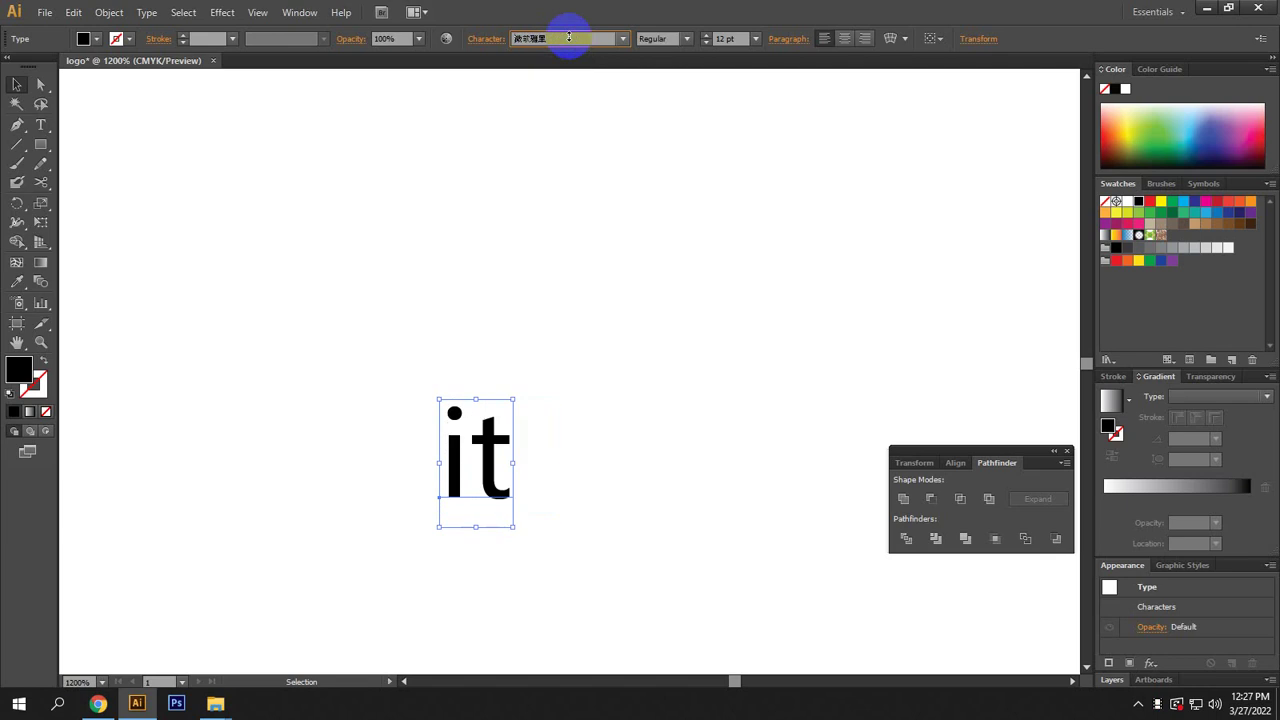
key(Down)
key(Down)
key(Down)
key(Down)
key(Down)
key(Down)
key(Down)
key(Down)
key(Down)
key(Down)
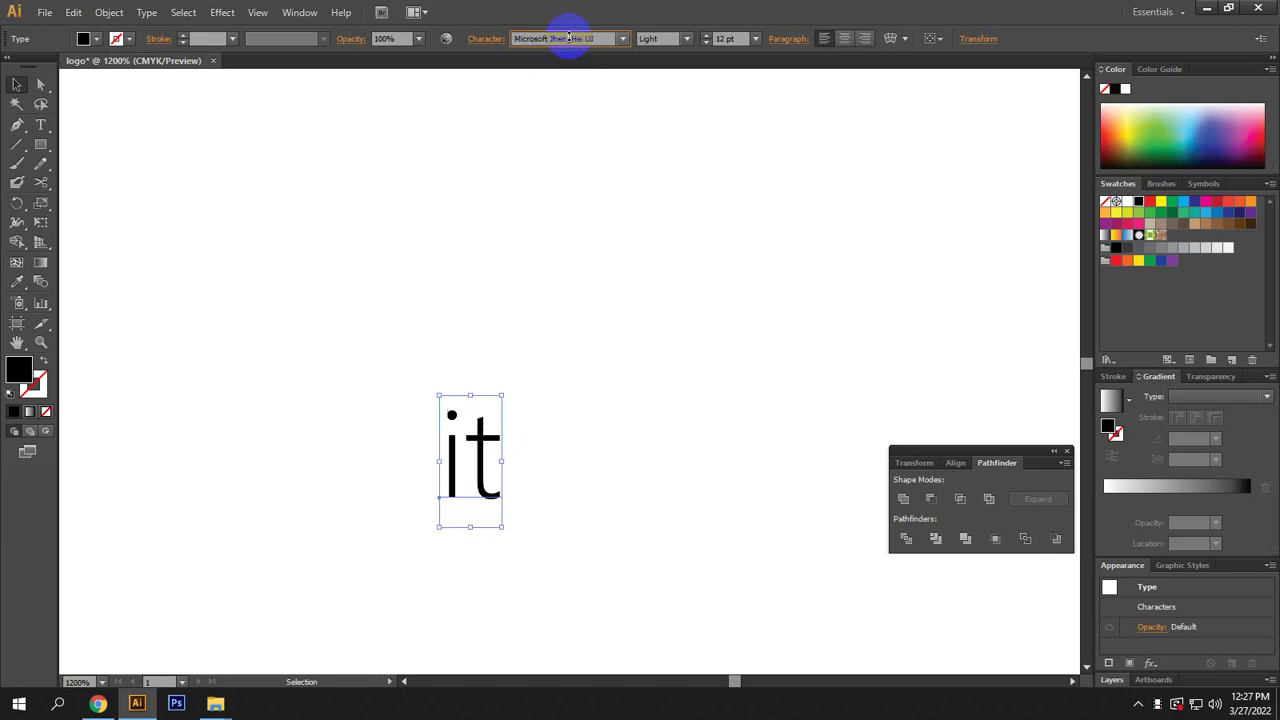
key(Down)
key(Down)
key(Down)
key(Down)
key(Down)
key(Down)
key(Down)
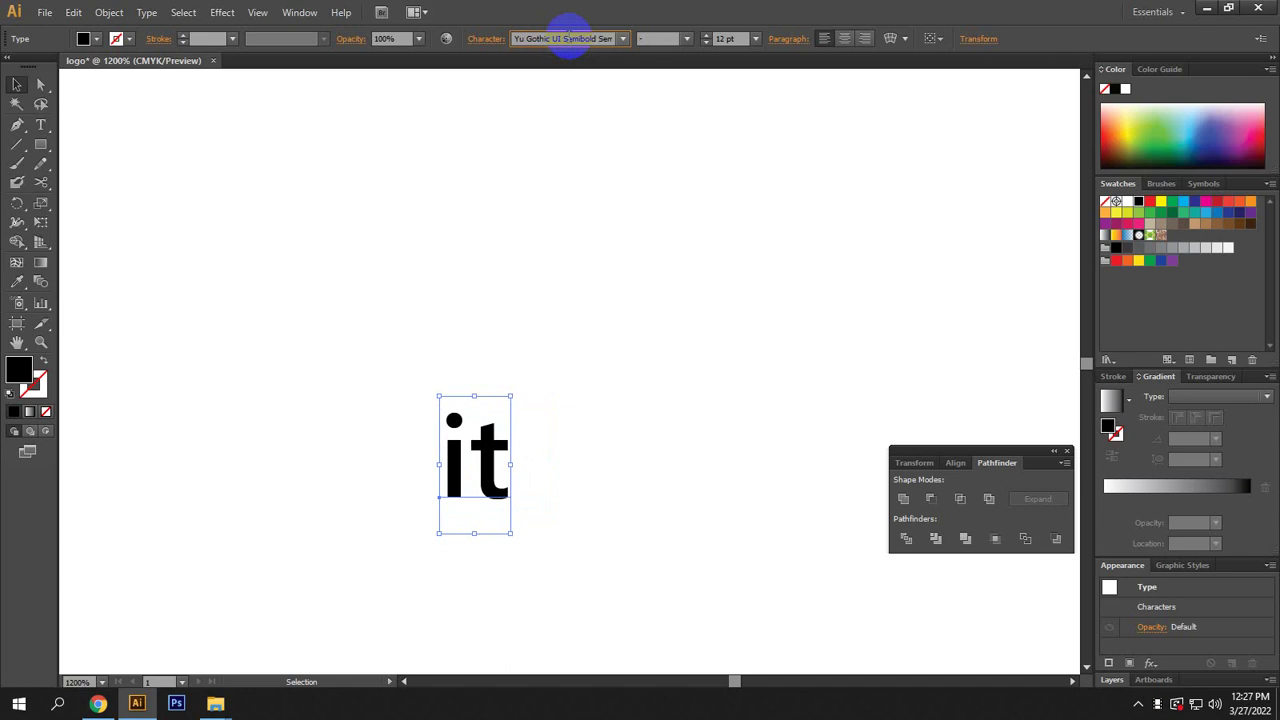
key(Up)
key(Up)
key(Up)
key(Up)
key(Up)
key(Up)
key(Up)
key(Up)
key(Up)
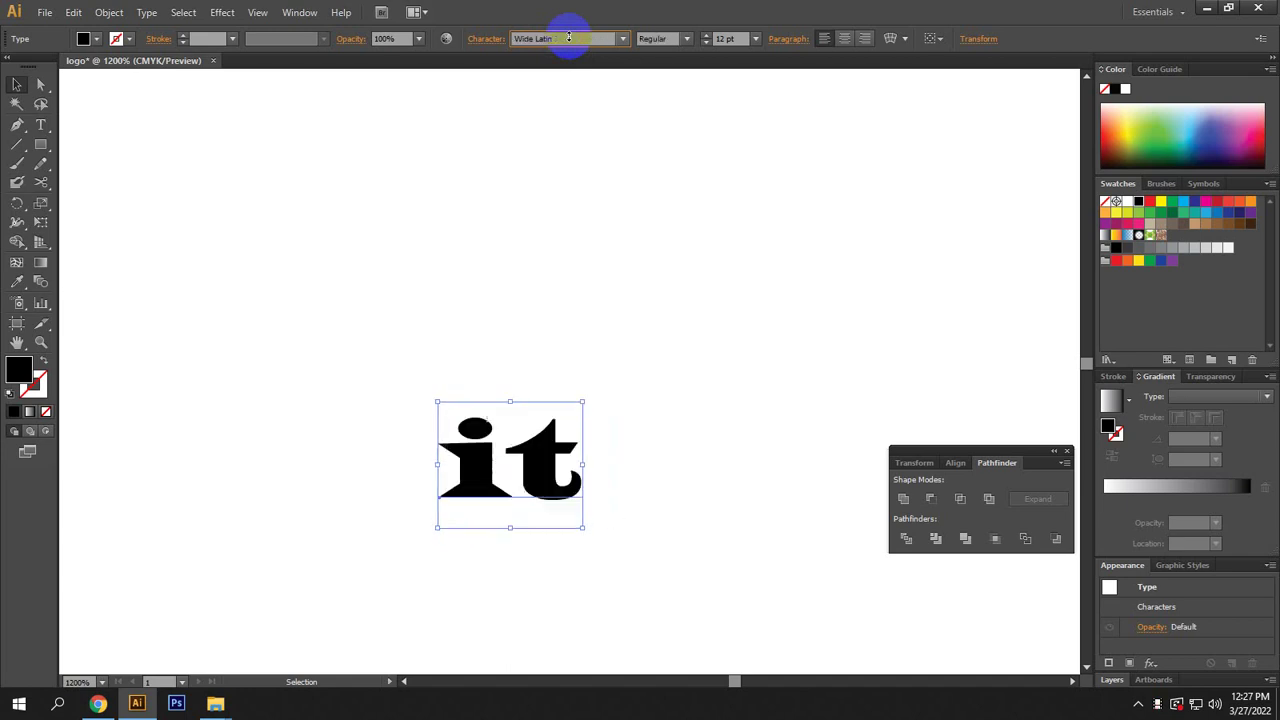
key(Up)
key(Up)
key(Up)
key(Up)
key(Up)
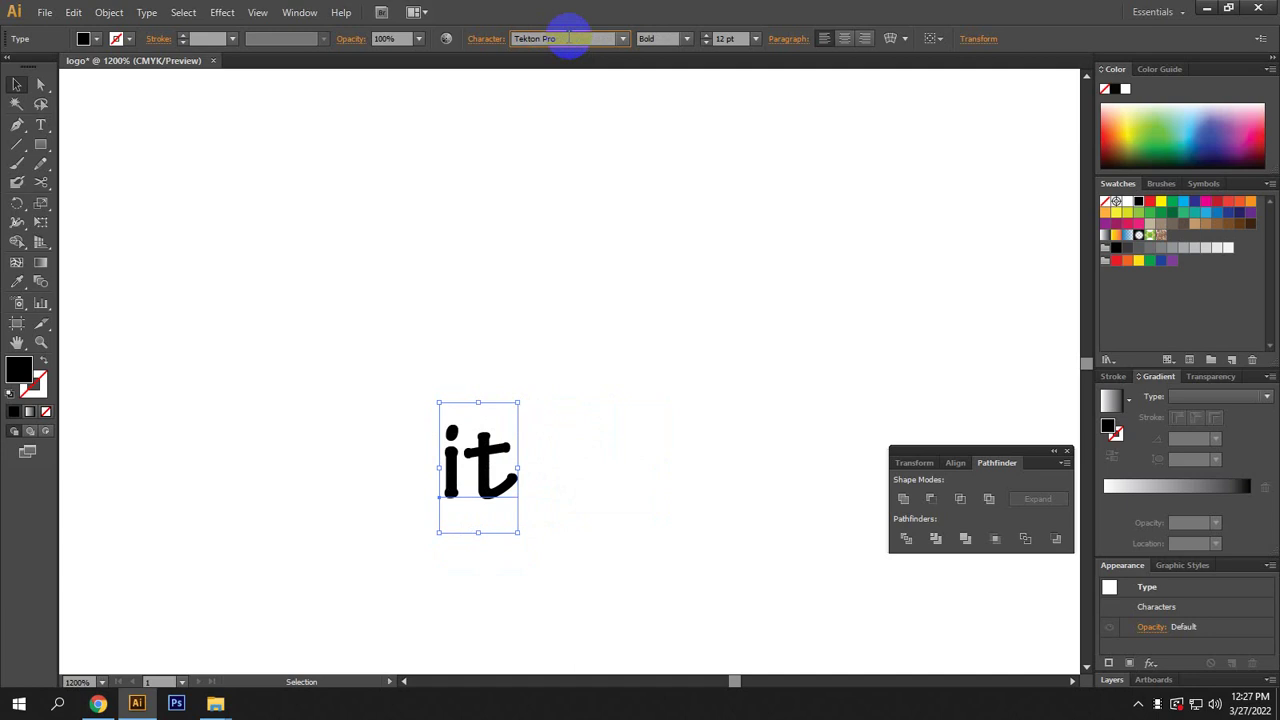
key(Down)
key(Up)
Move the "it" text onto the dark nib, just right of the white circle, and enlarge it to 73.84 pt.
click(482, 447)
drag(476, 453, 575, 430)
scroll(620, 474, down, 3)
drag(660, 543, 538, 175)
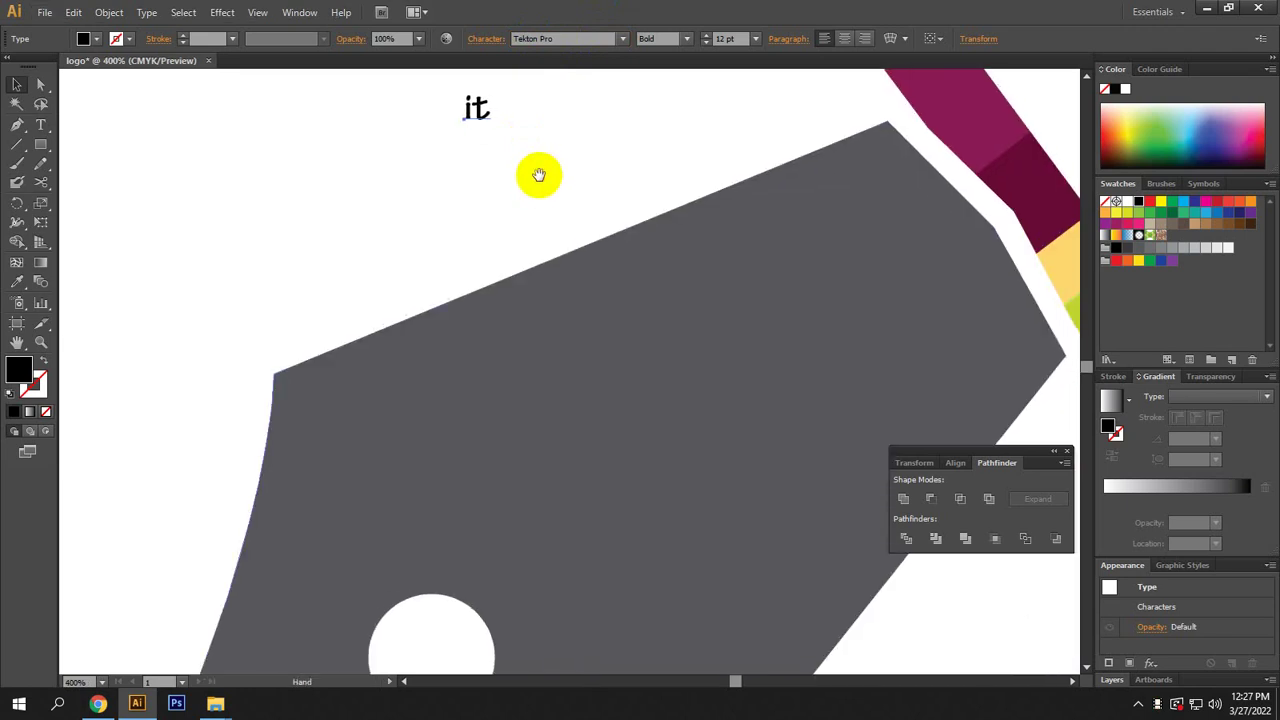
scroll(538, 175, down, 2)
click(487, 425)
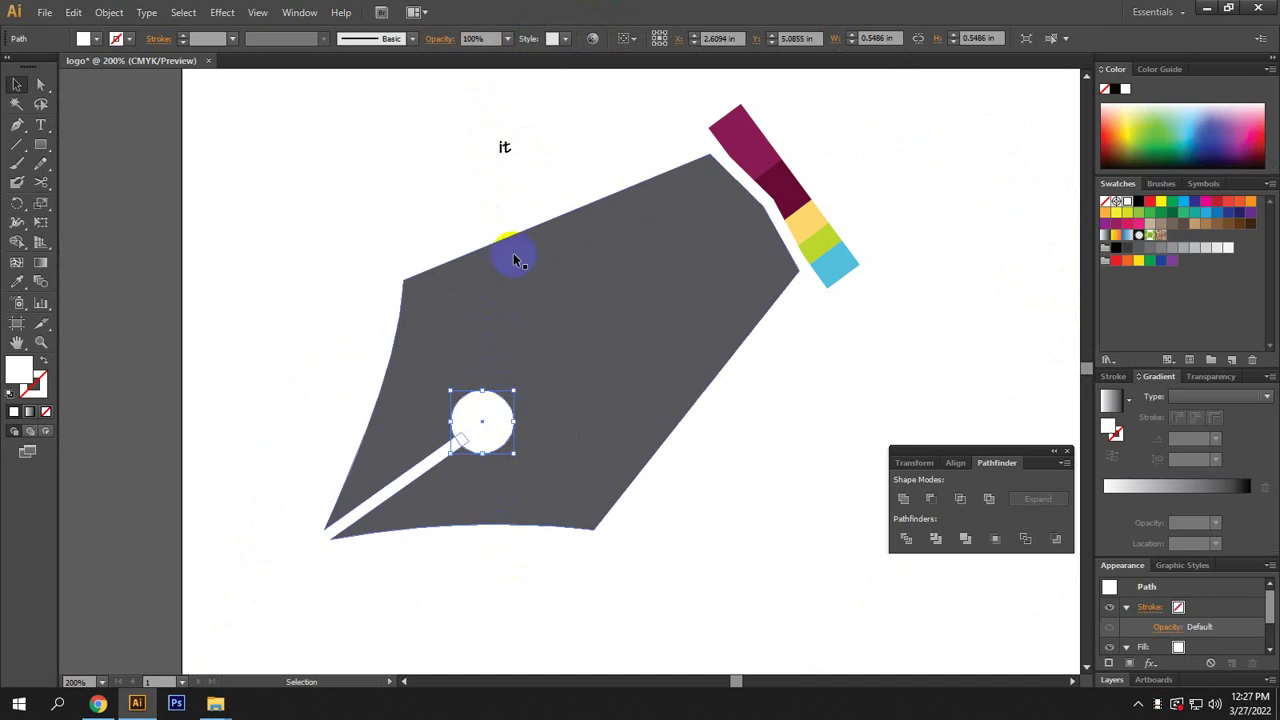
drag(506, 163, 590, 432)
drag(540, 390, 569, 382)
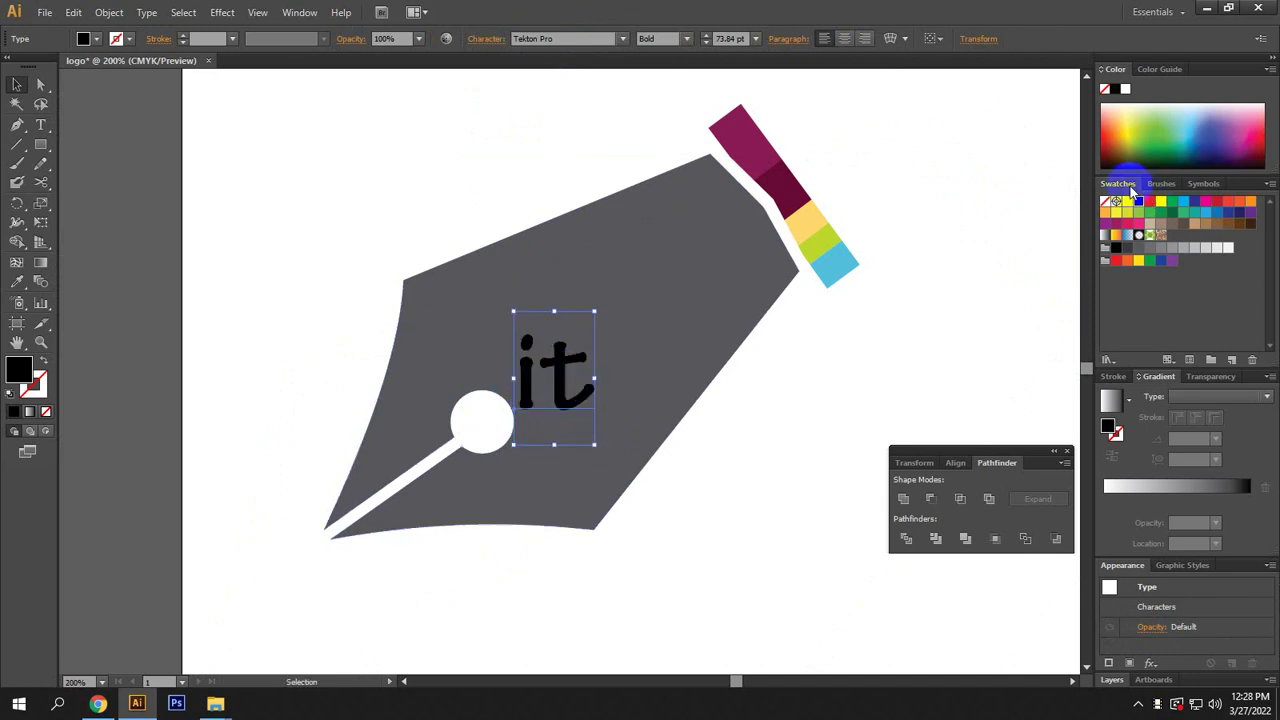
Fill the "it" text with white and rotate it about 30 degrees counter-clockwise to follow the nib's slant.
click(1124, 89)
click(615, 450)
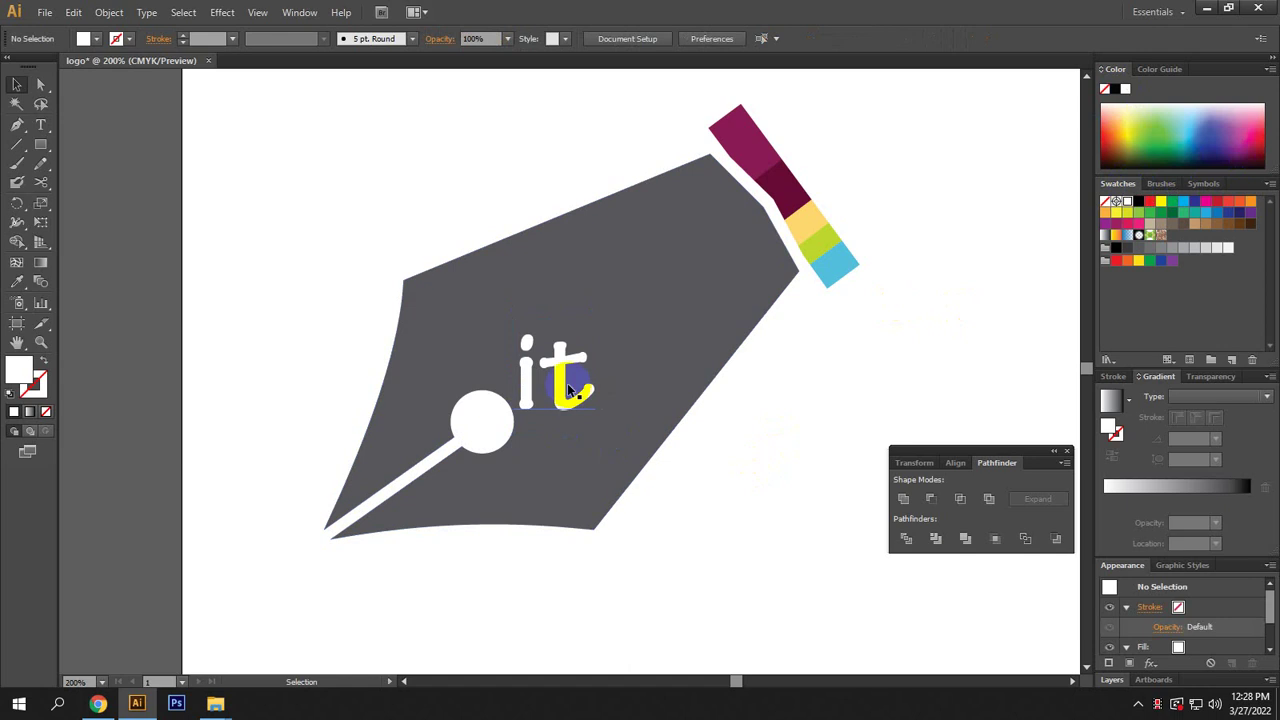
key(ctrl+a)
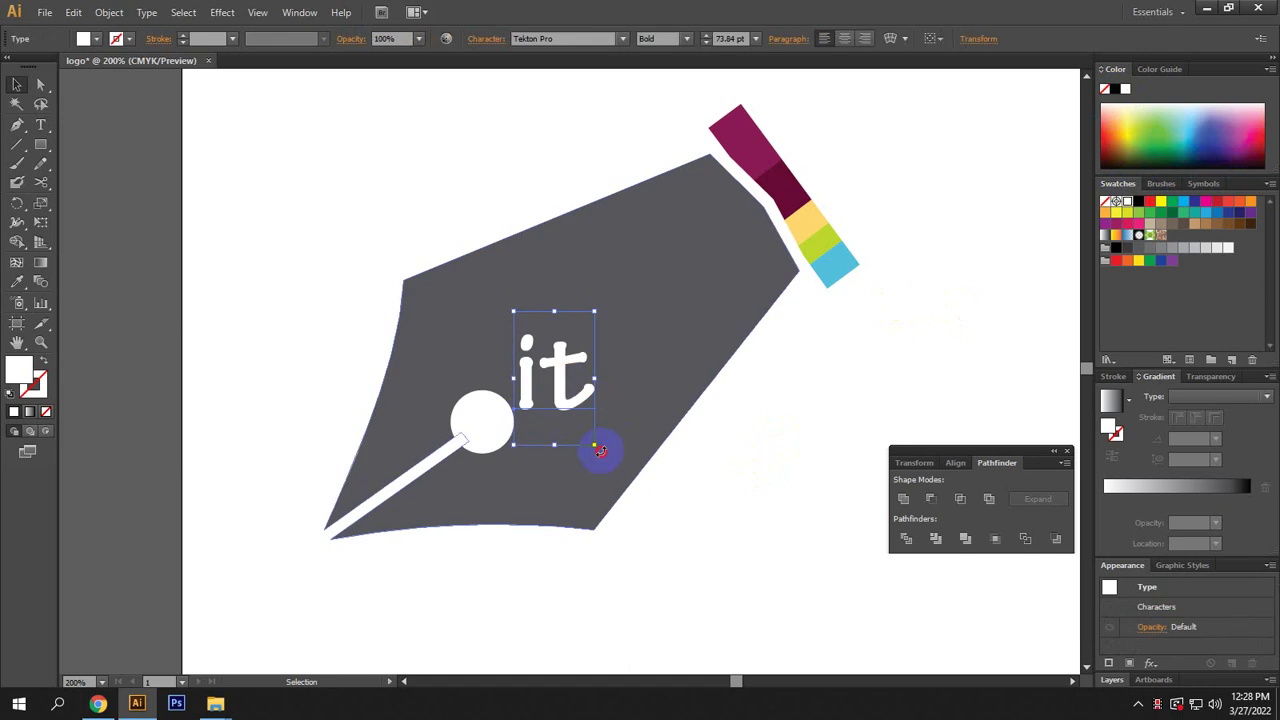
drag(599, 450, 590, 405)
click(740, 532)
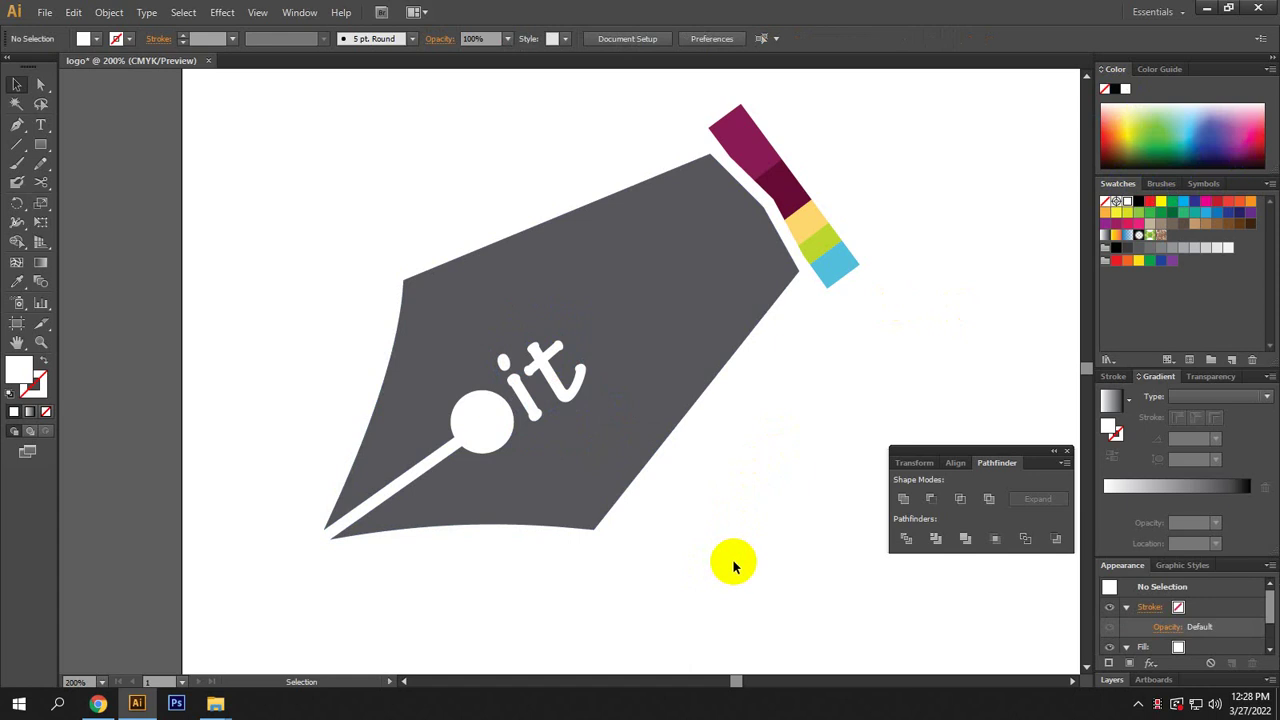
Move the whole logo off the artboard onto the grey canvas to check its slit, and undo the move.
scroll(716, 518, down, 4)
drag(737, 450, 620, 547)
drag(697, 503, 289, 488)
click(289, 491)
scroll(200, 488, up, 3)
scroll(203, 488, up, 2)
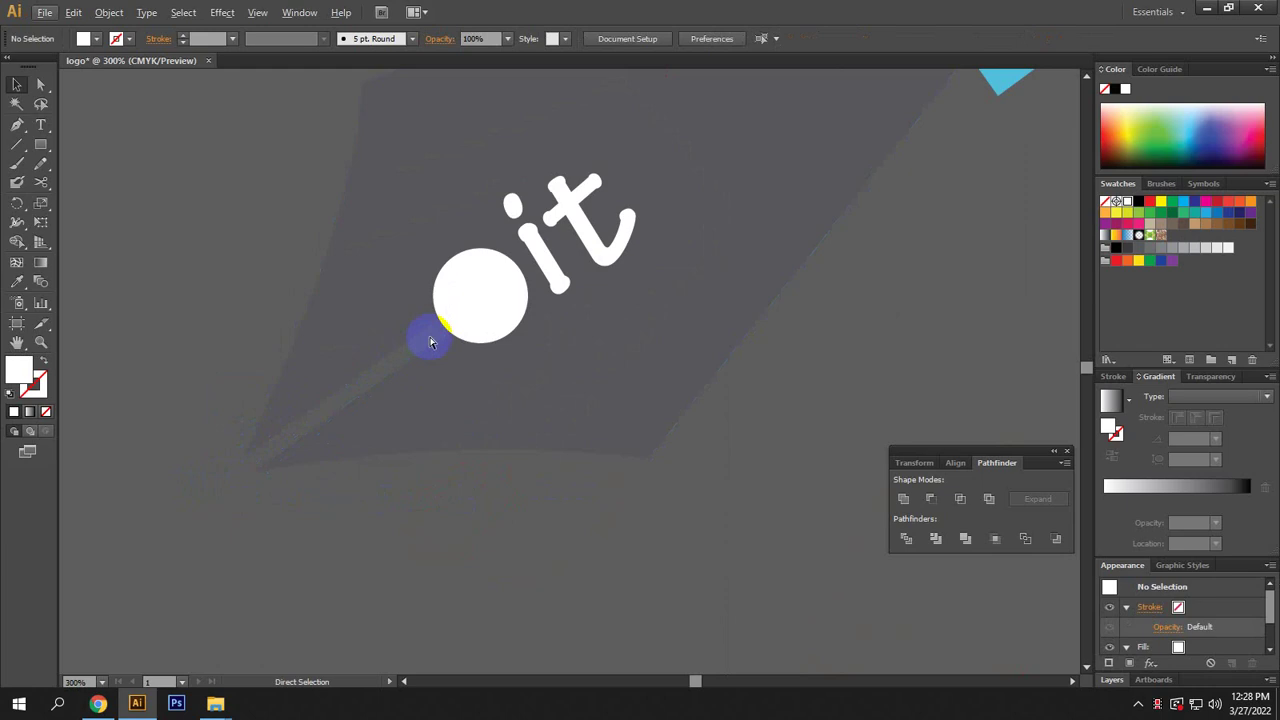
key(ctrl+z)
key(ctrl+z)
Draw a rectangle about 6.72 by 7.11 in over the whole logo on the artboard.
scroll(410, 365, down, 5)
drag(886, 557, 495, 490)
click(41, 144)
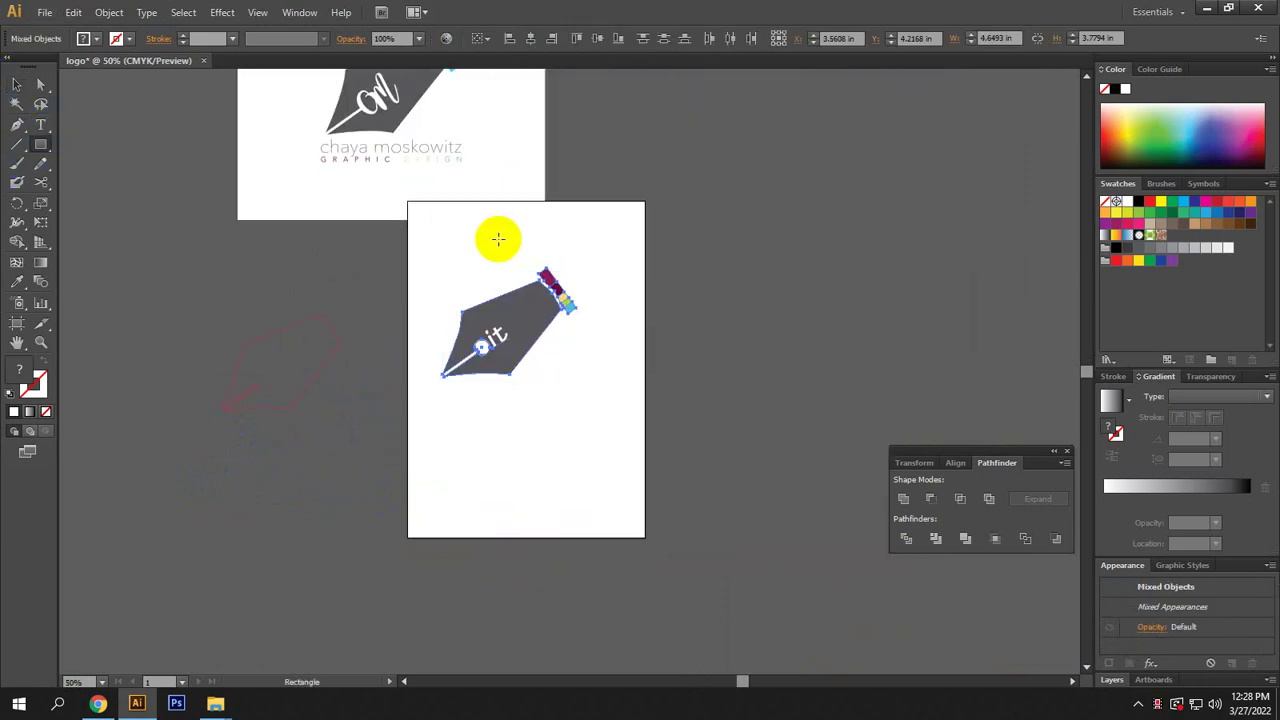
drag(419, 220, 613, 425)
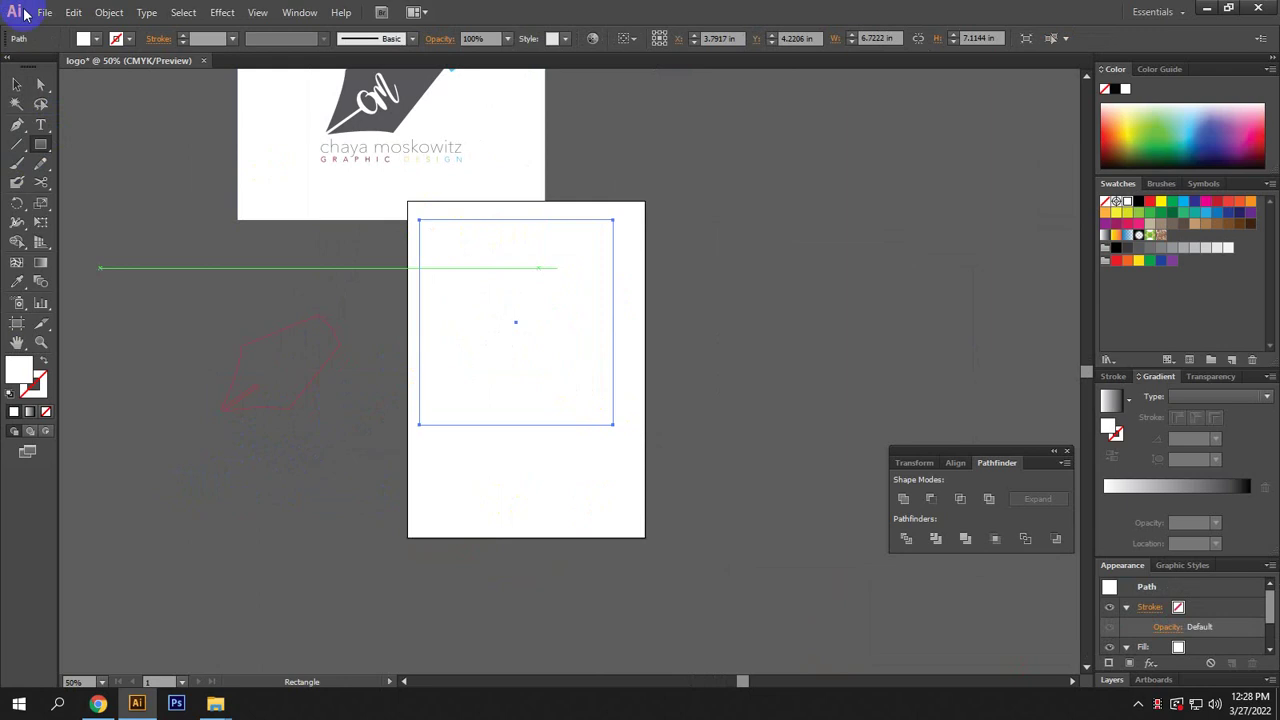
Send the rectangle to the back behind the logo and fill it with light blue.
click(16, 84)
right_click(501, 269)
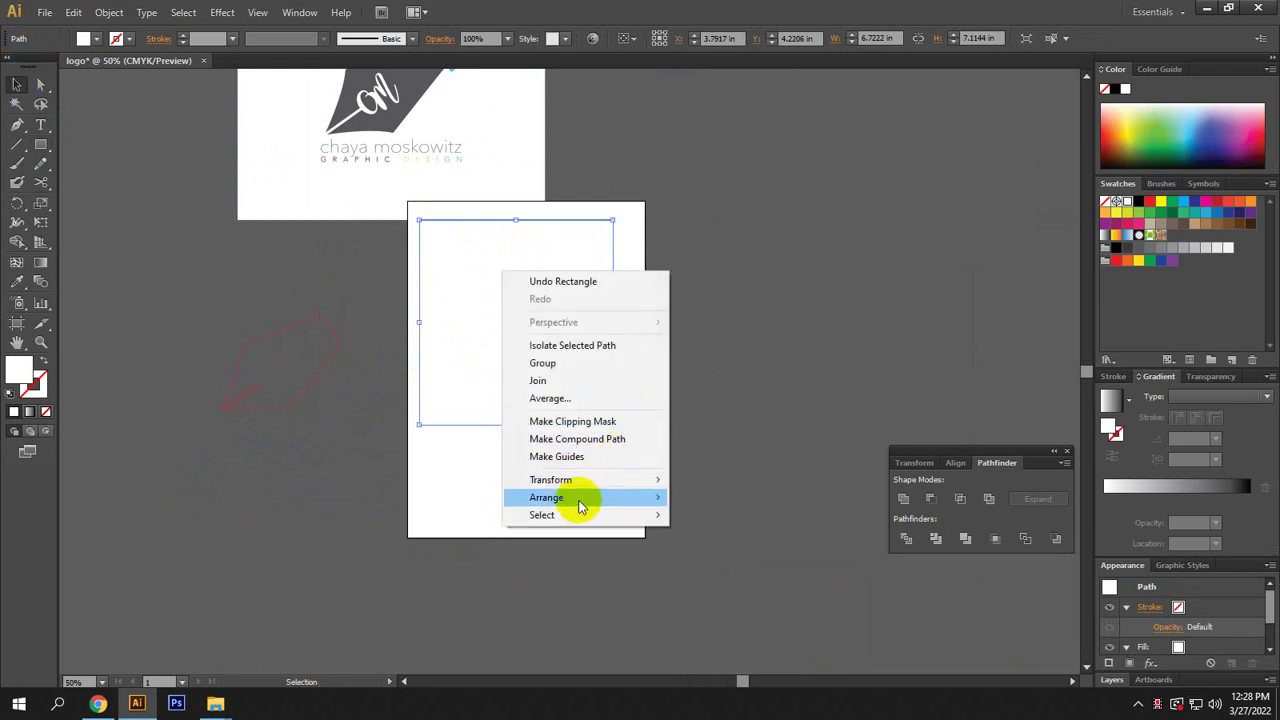
mouse_move(580, 500)
click(820, 547)
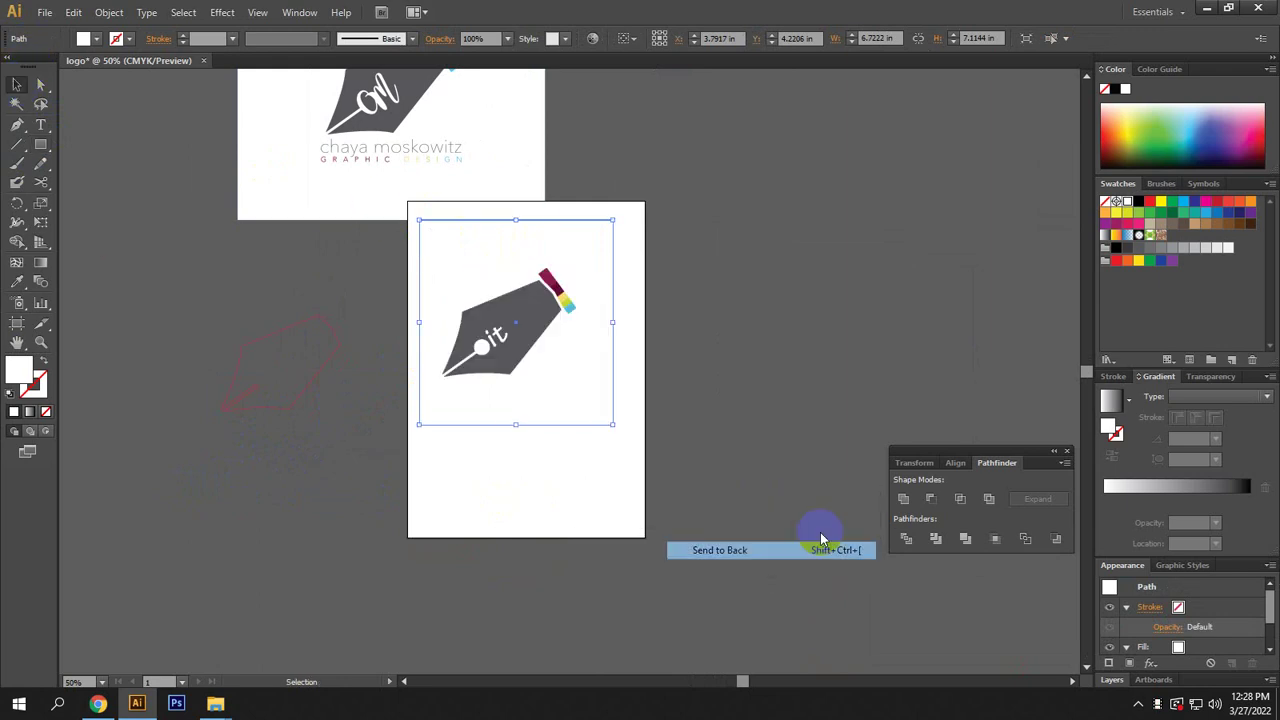
click(1199, 121)
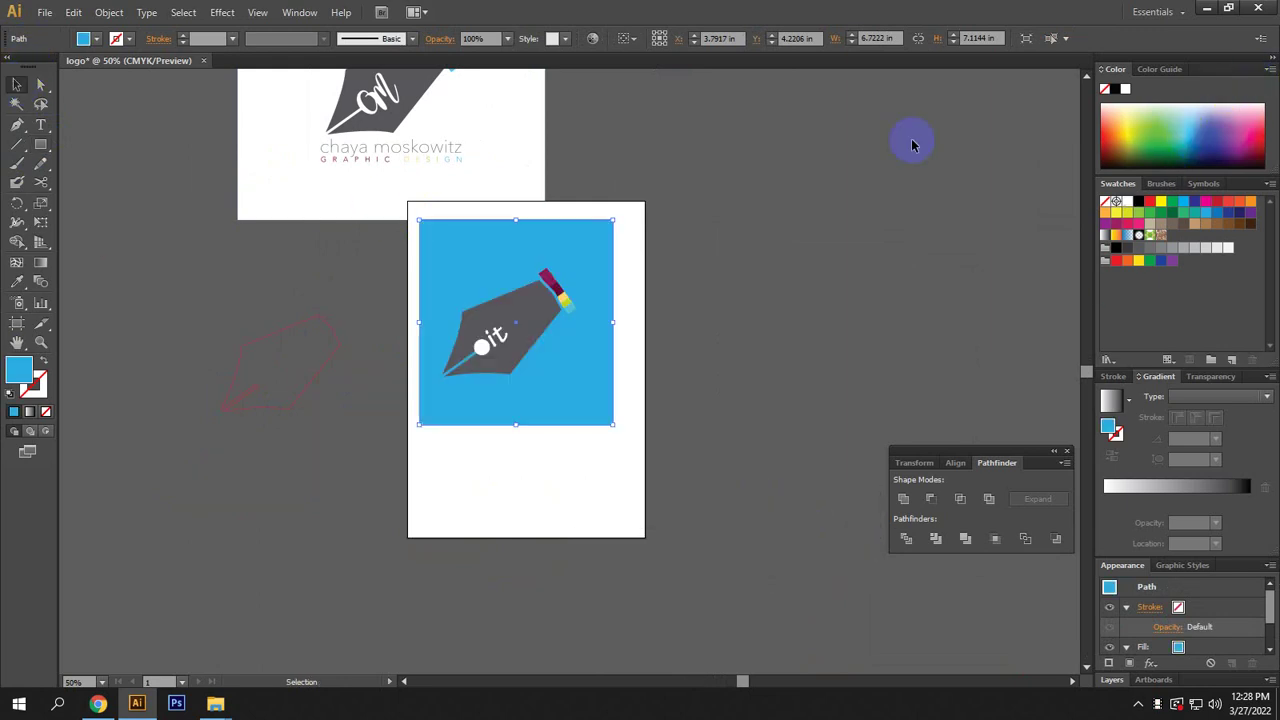
click(491, 489)
Inspect the nib's slit, circle and lettering against the blue background, and select the "it" text.
drag(481, 269, 481, 347)
scroll(466, 503, up, 6)
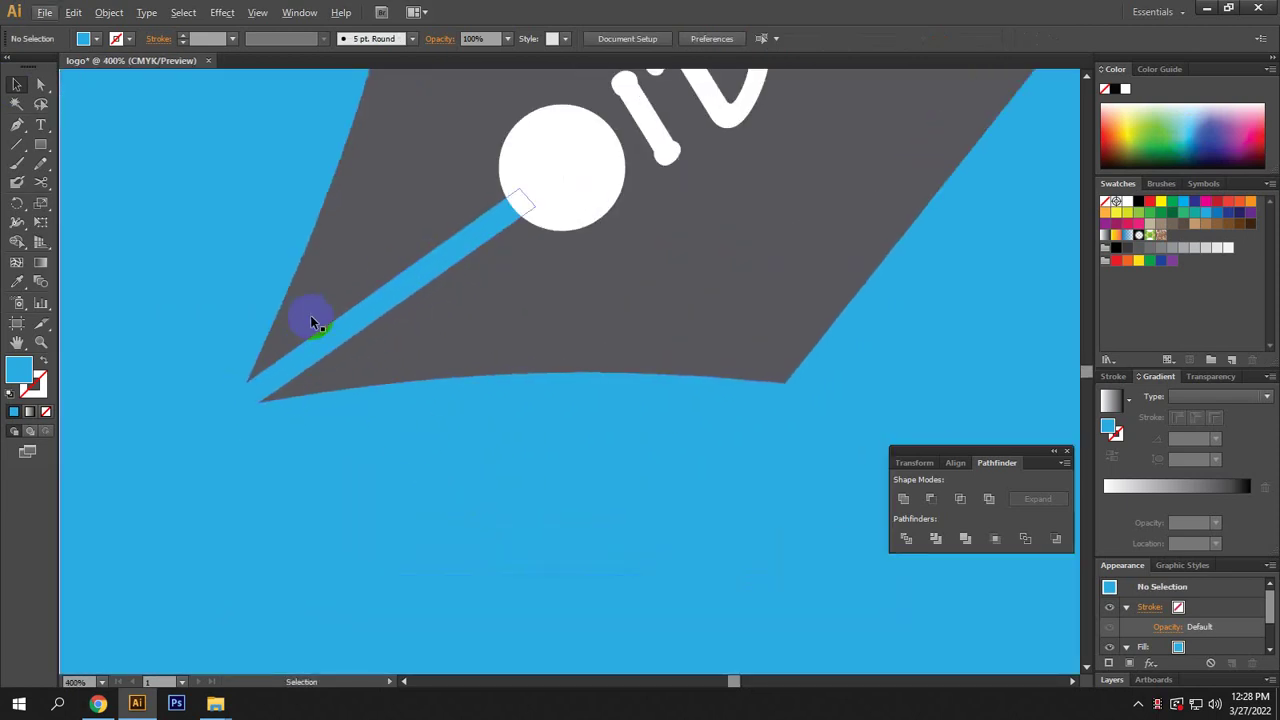
scroll(608, 280, down, 2)
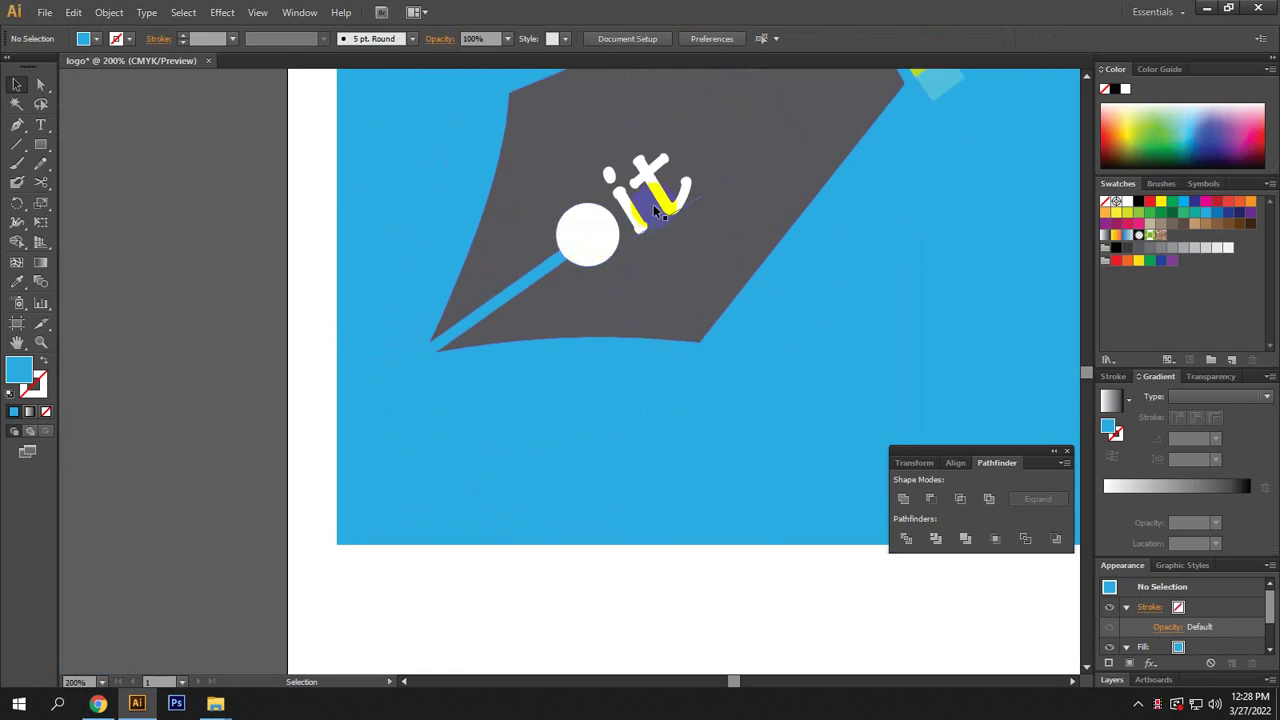
drag(658, 209, 656, 209)
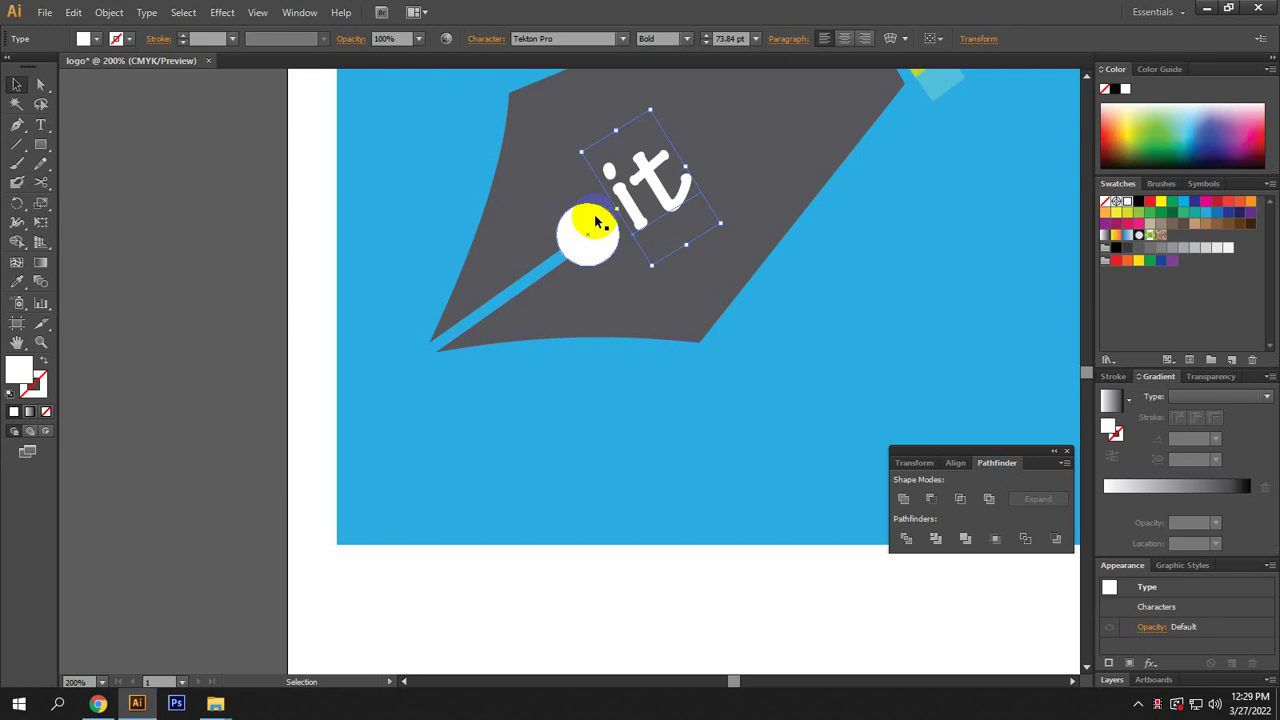
scroll(710, 153, down, 4)
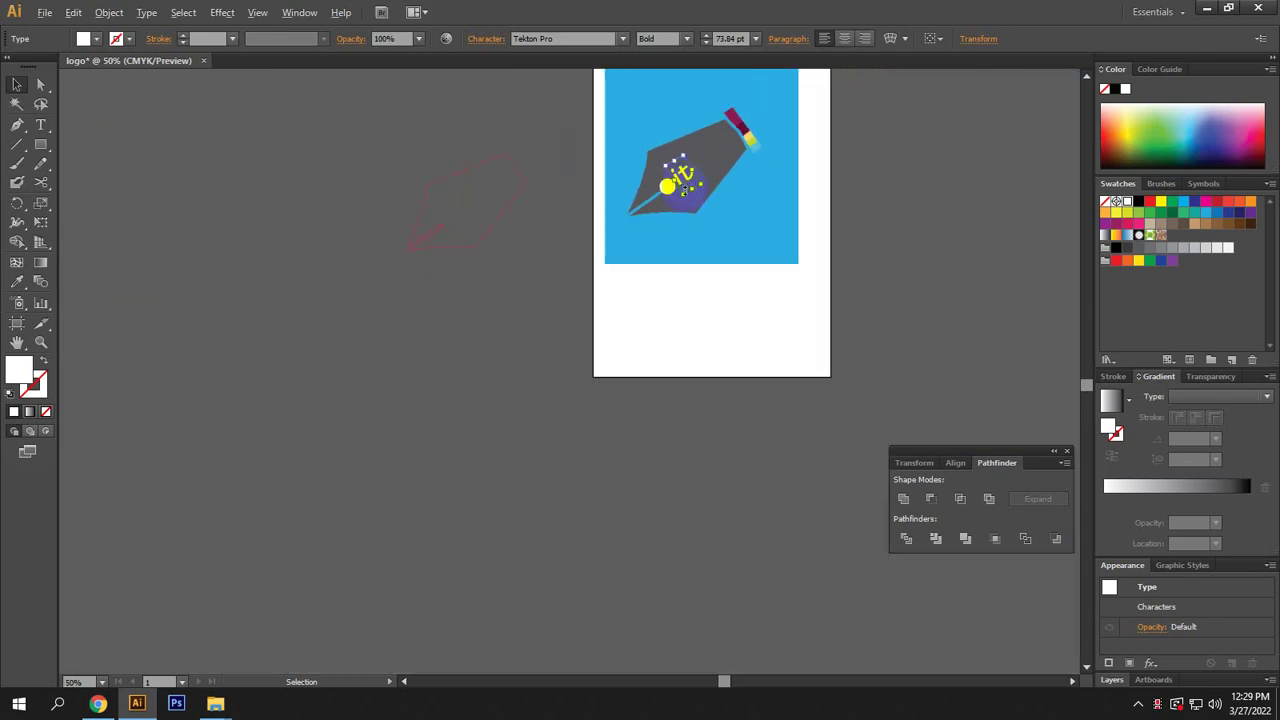
scroll(700, 150, up, 2)
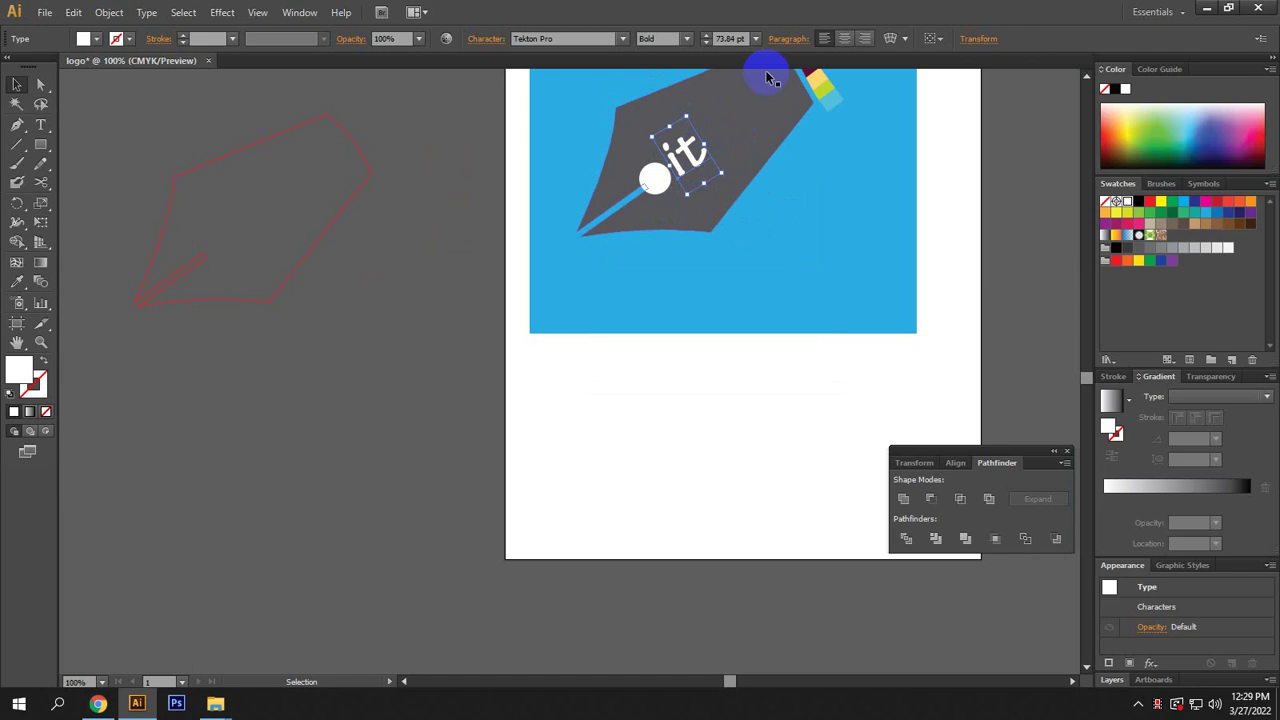
Convert the white "it" text on the nib into outlines.
scroll(728, 95, up, 2)
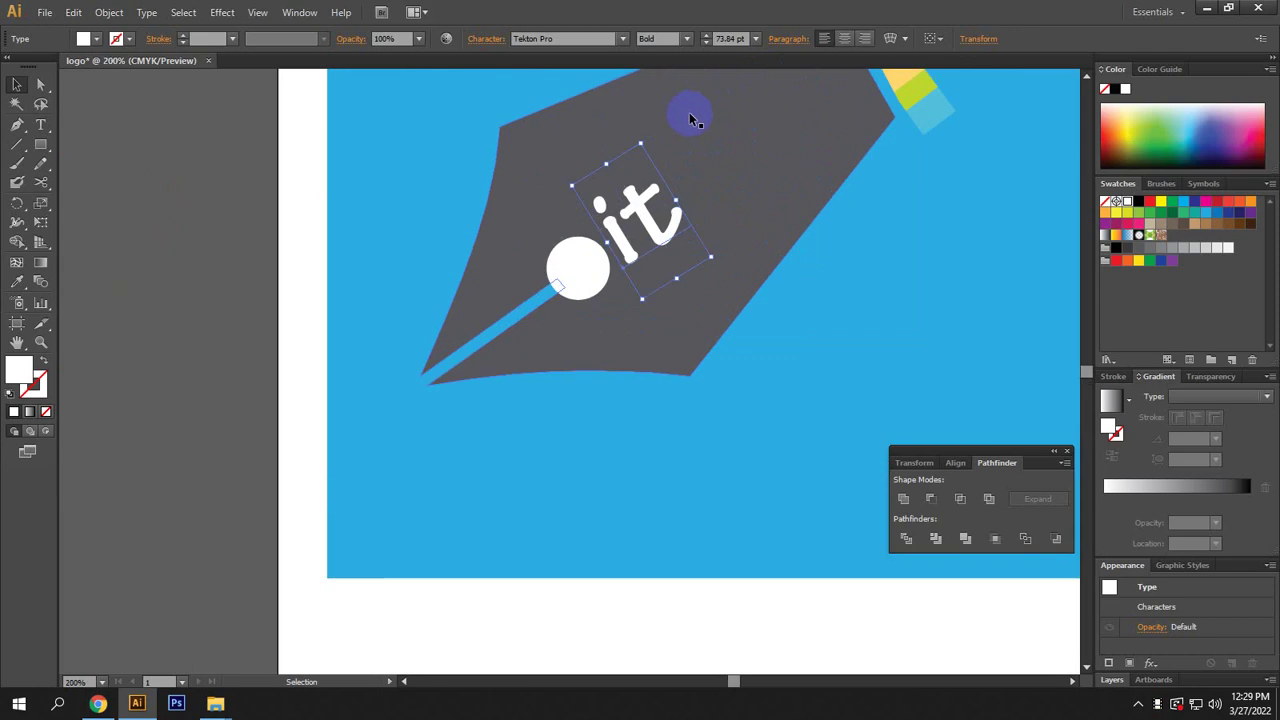
right_click(640, 217)
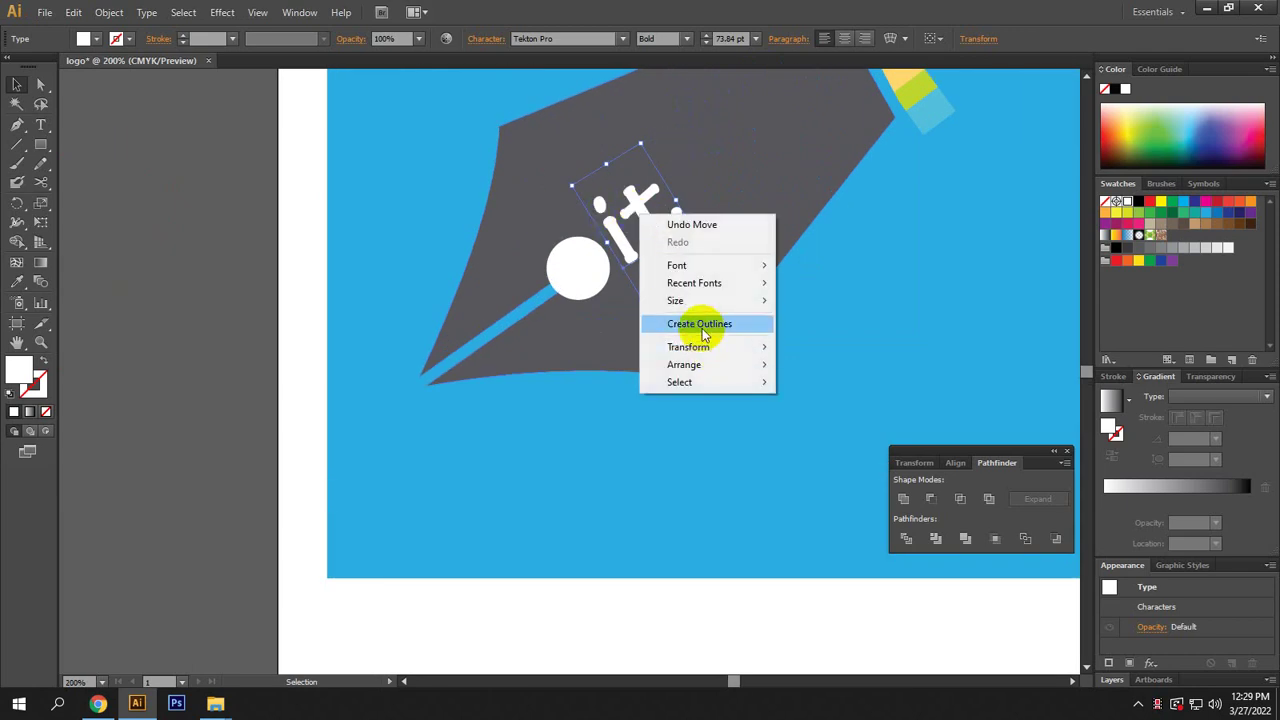
click(607, 232)
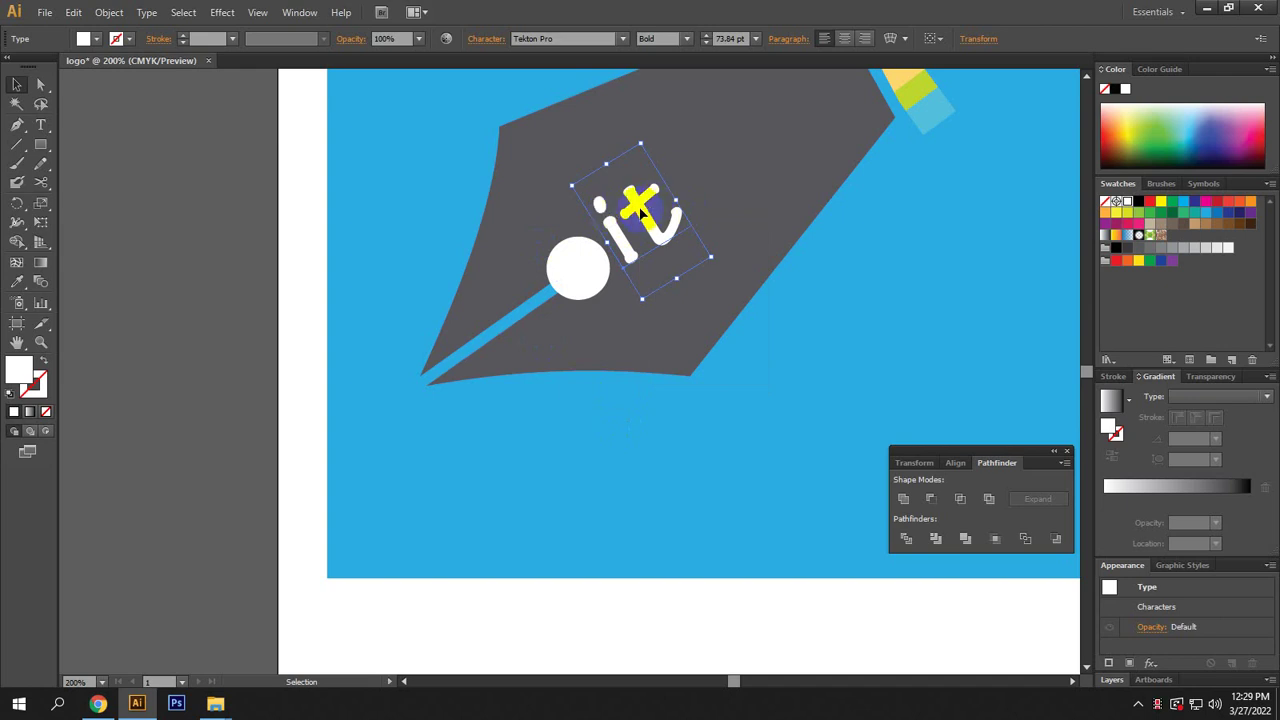
right_click(640, 208)
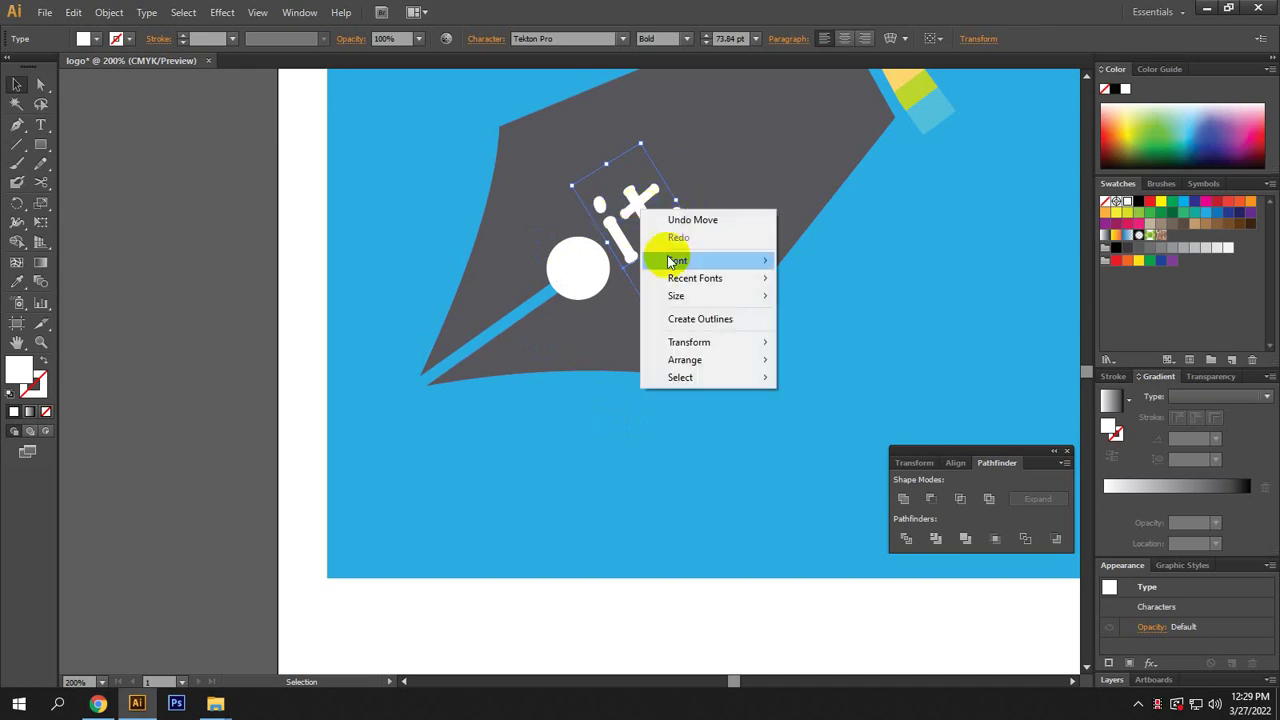
click(695, 319)
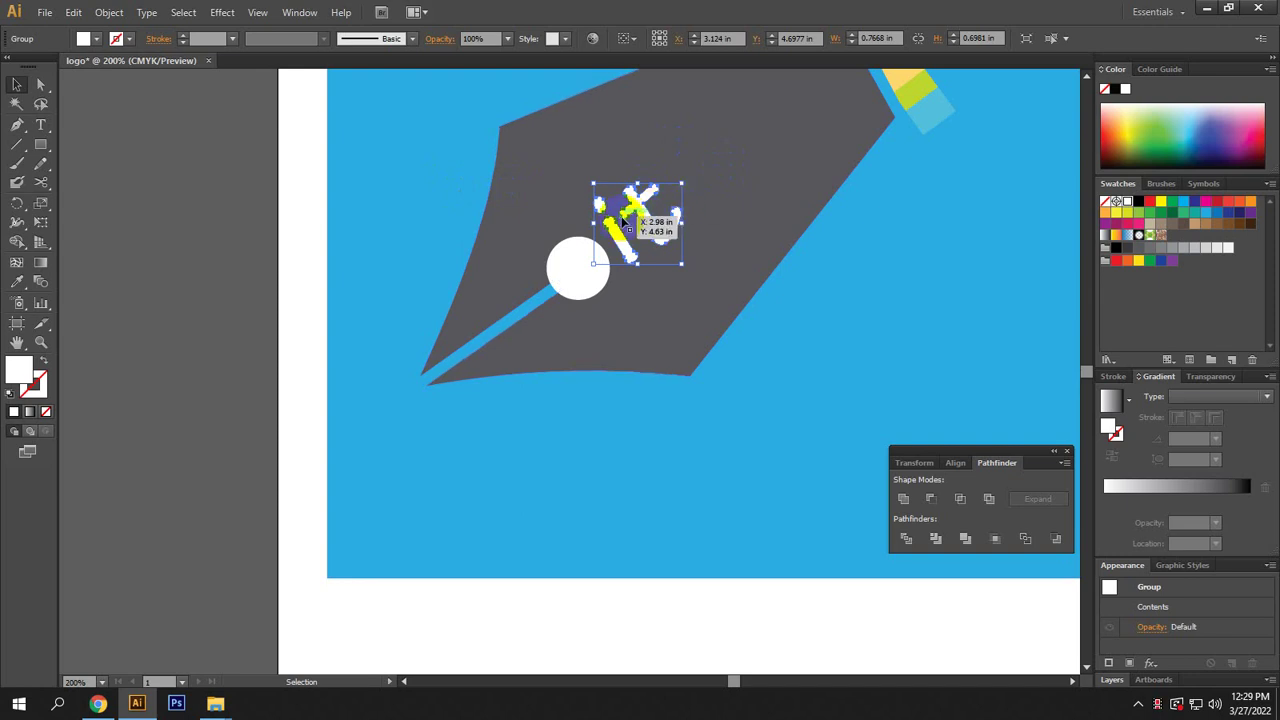
Select the outlined "it" lettering, the white circle and the grey nib together and split them with the Pathfinder Divide operation.
click(691, 480)
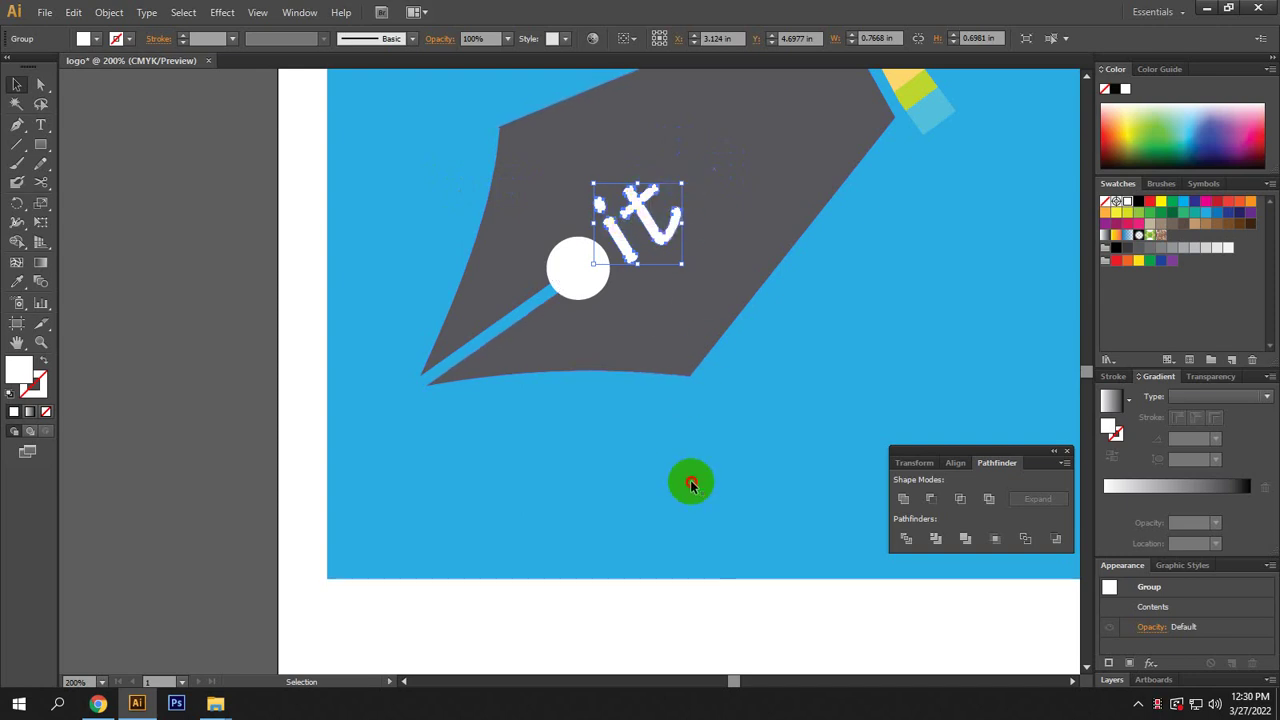
click(643, 237)
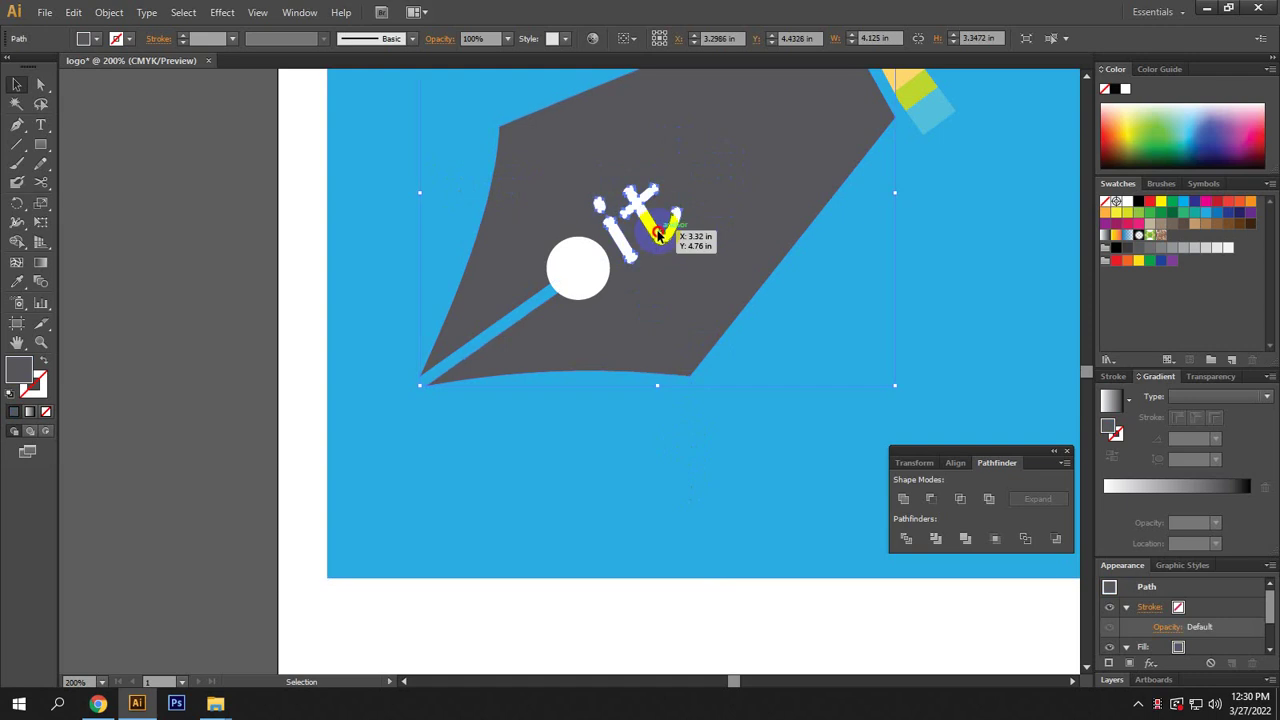
click(646, 228)
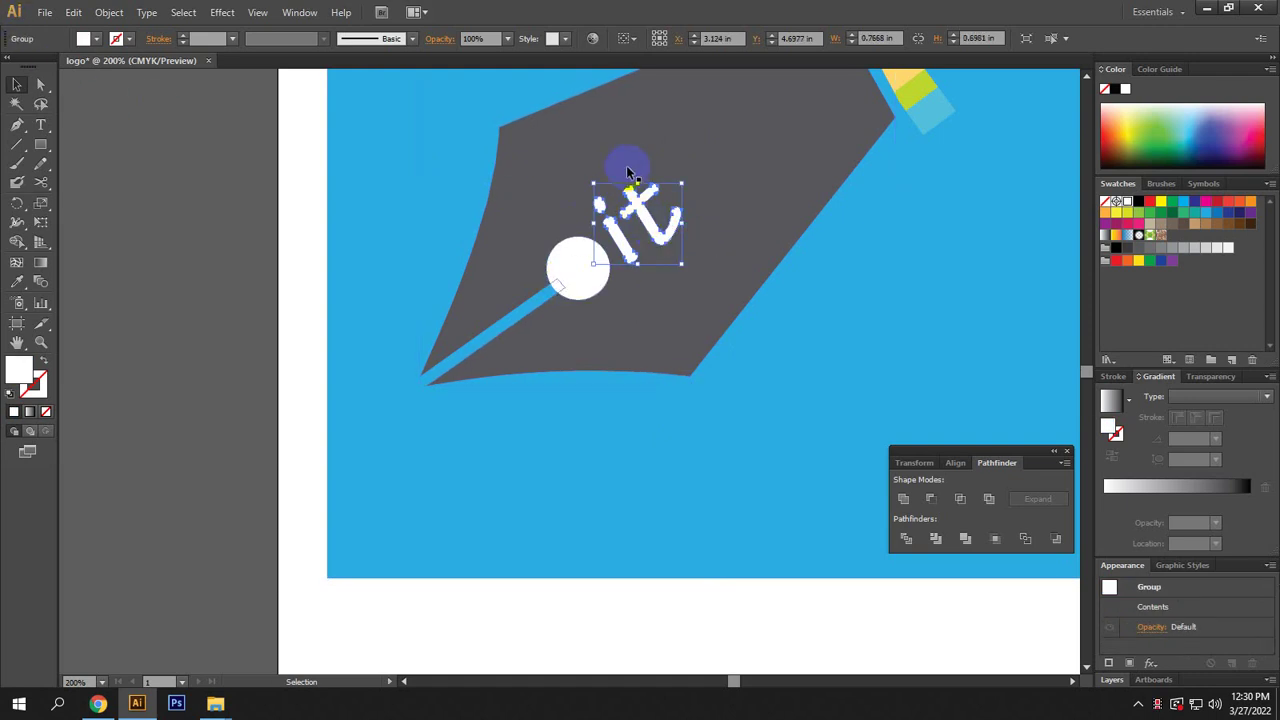
shift+click(570, 282)
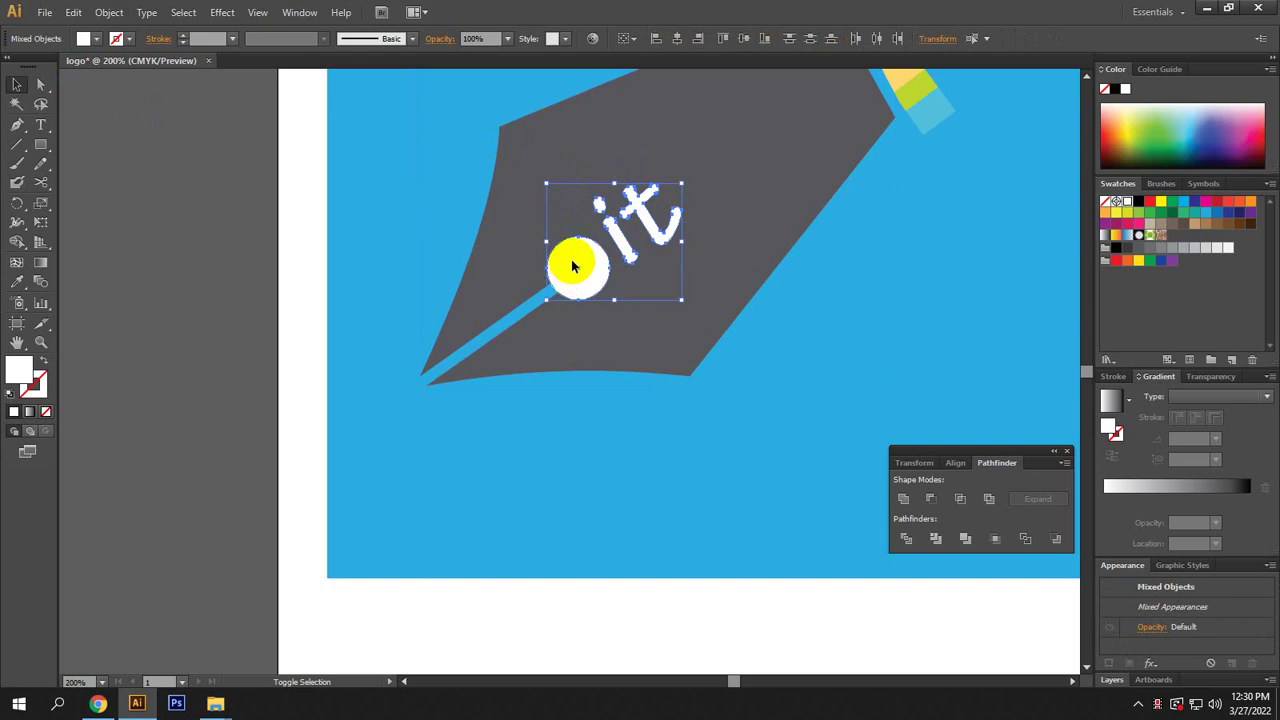
shift+click(606, 133)
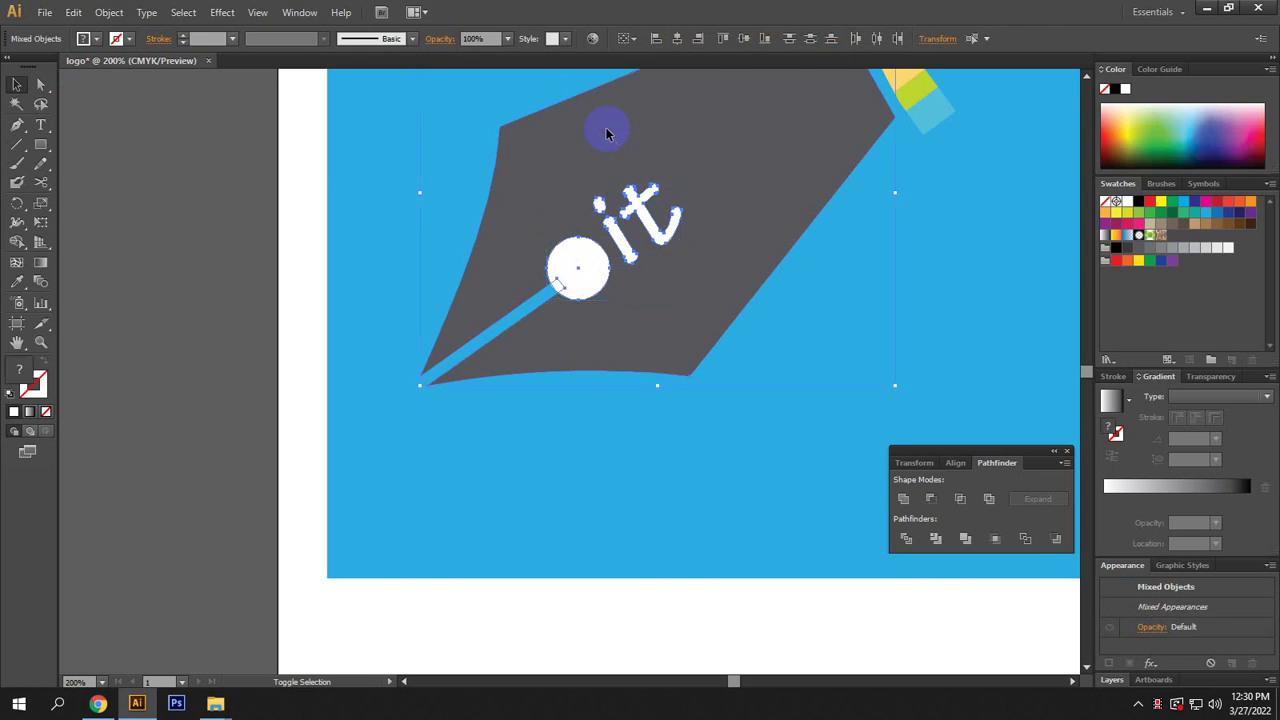
scroll(606, 320, up, 2)
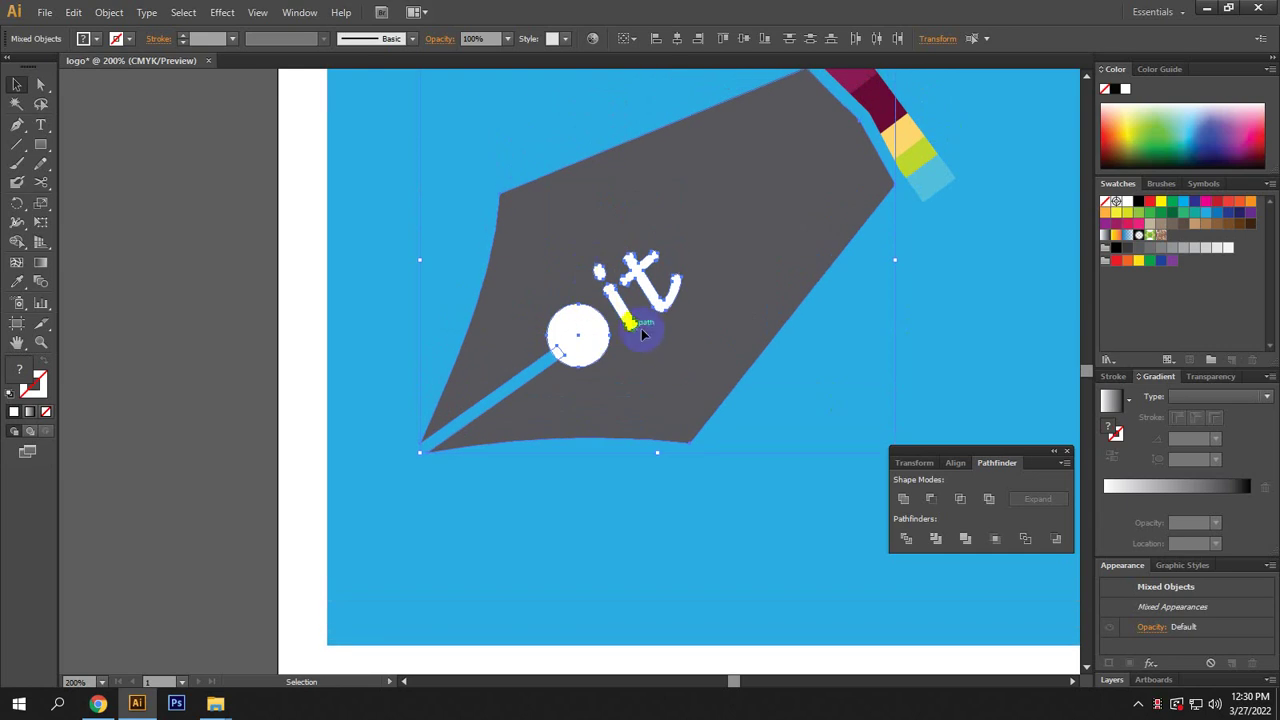
scroll(642, 334, up, 1)
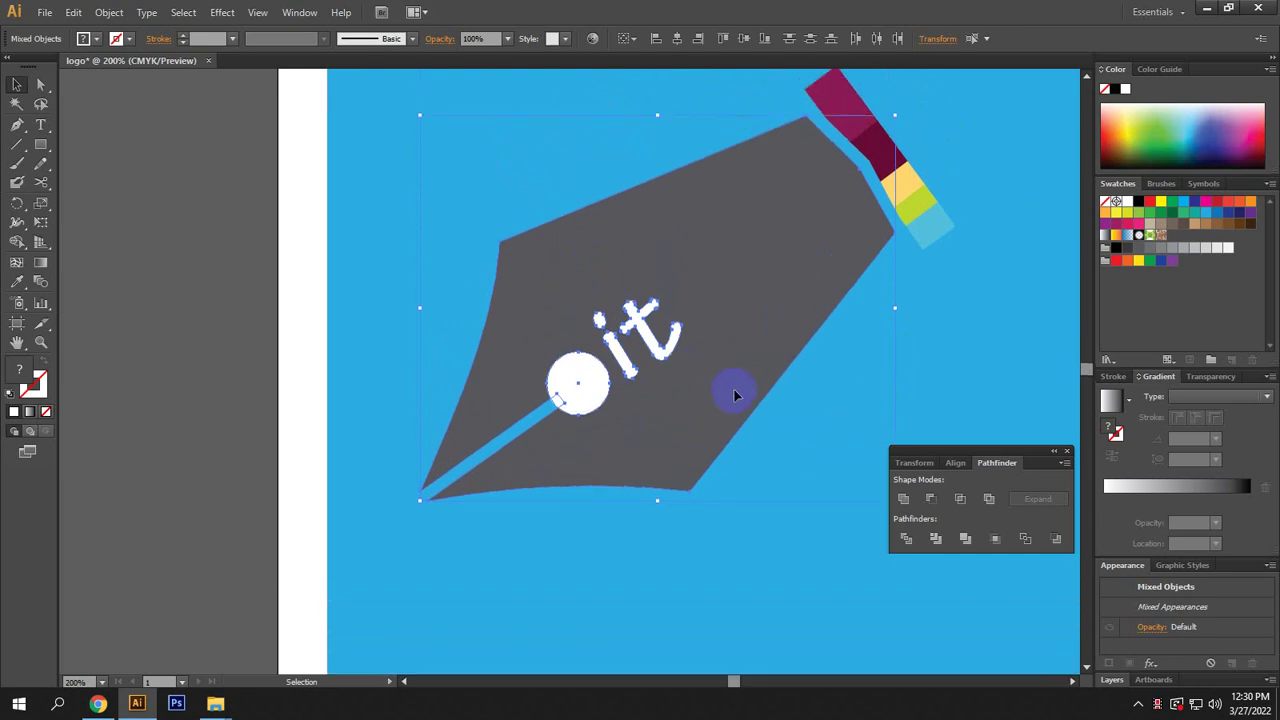
click(907, 540)
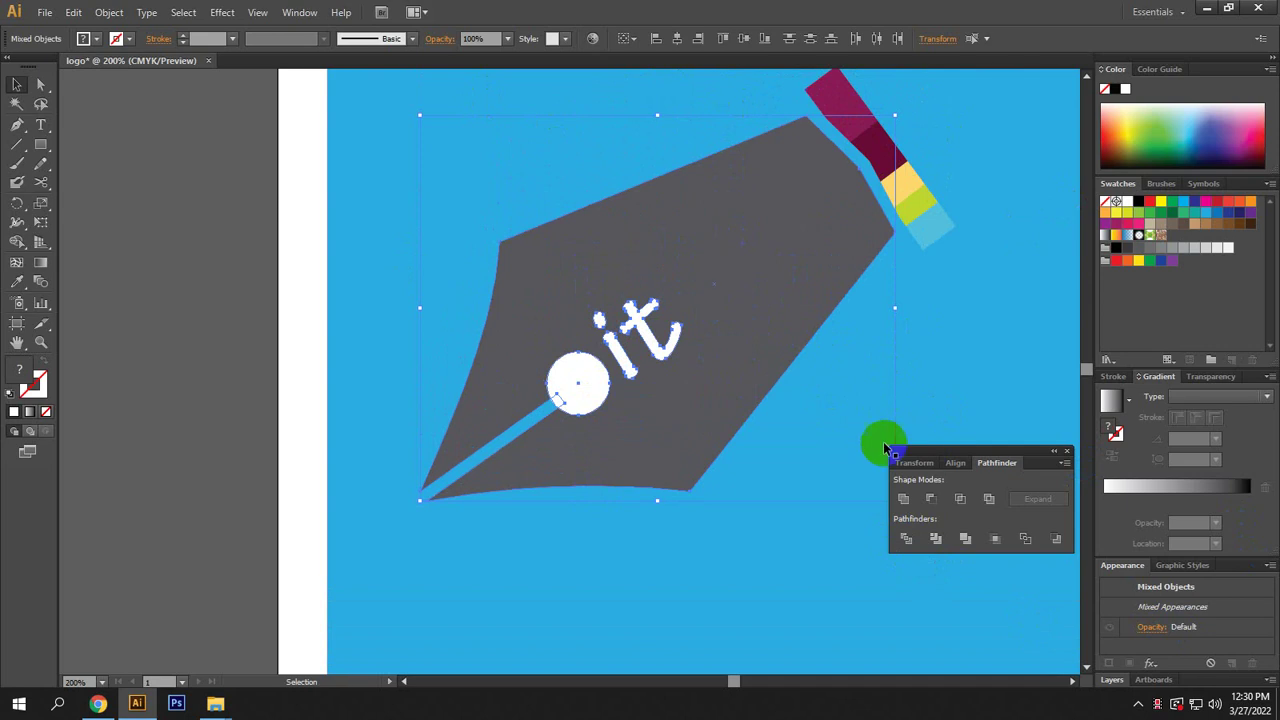
click(906, 540)
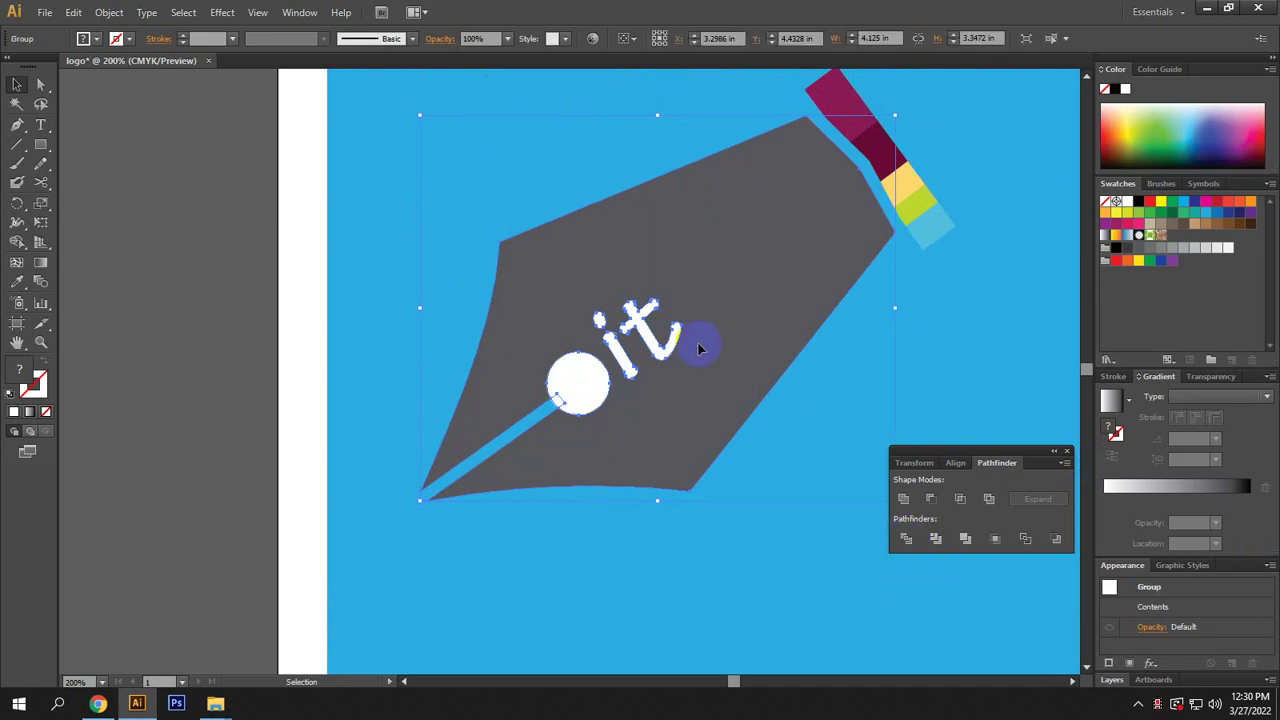
Ungroup the divided artwork and delete the white circle and "it" letter pieces to cut them out of the nib.
right_click(657, 351)
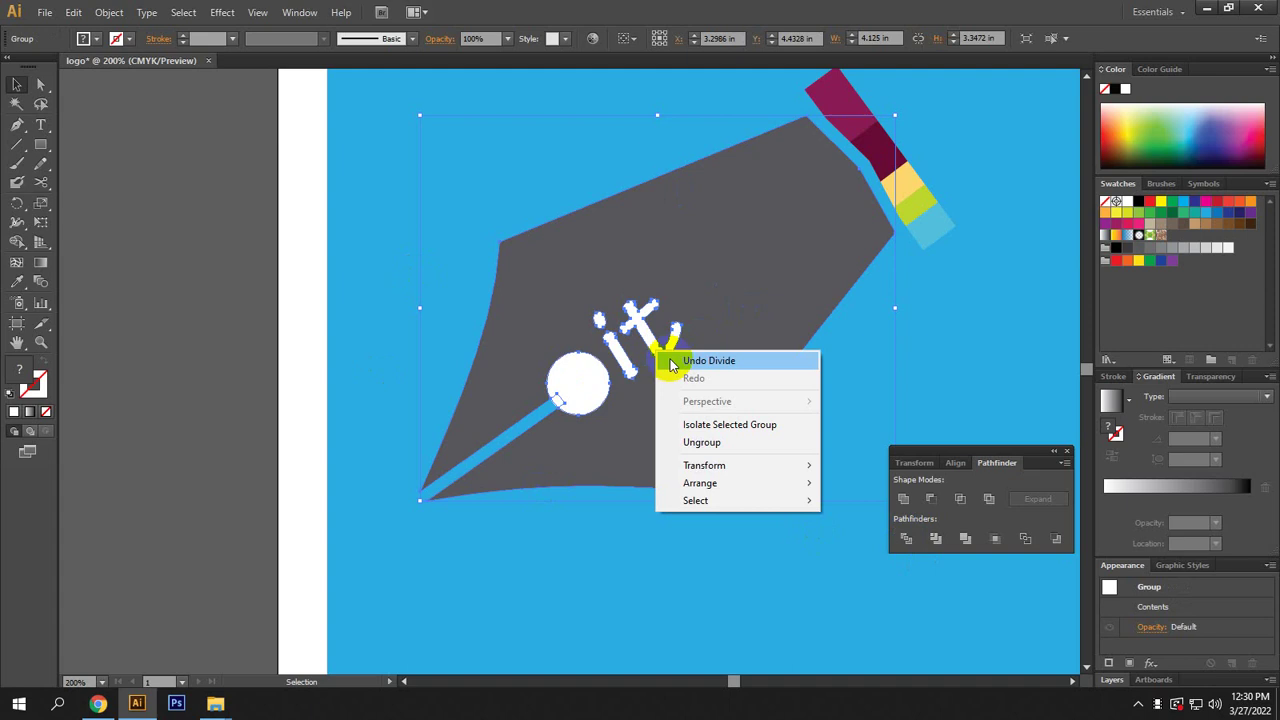
click(712, 443)
click(623, 520)
click(574, 377)
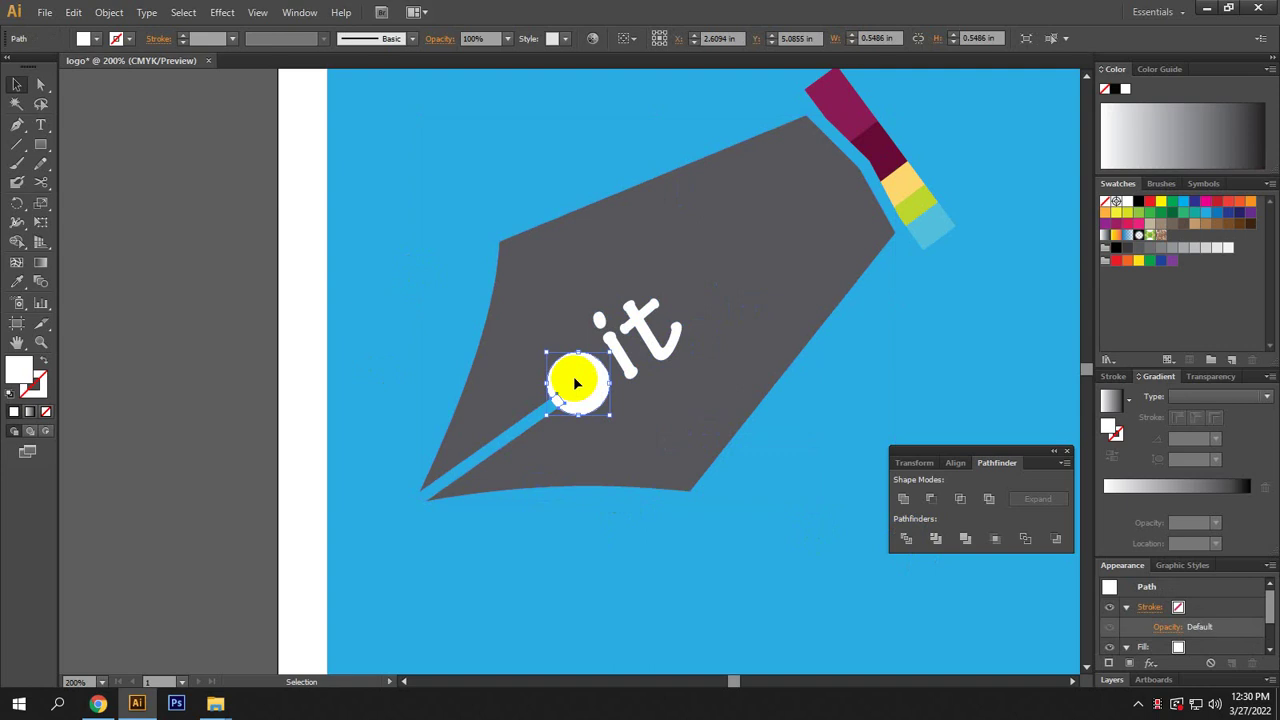
key(Delete)
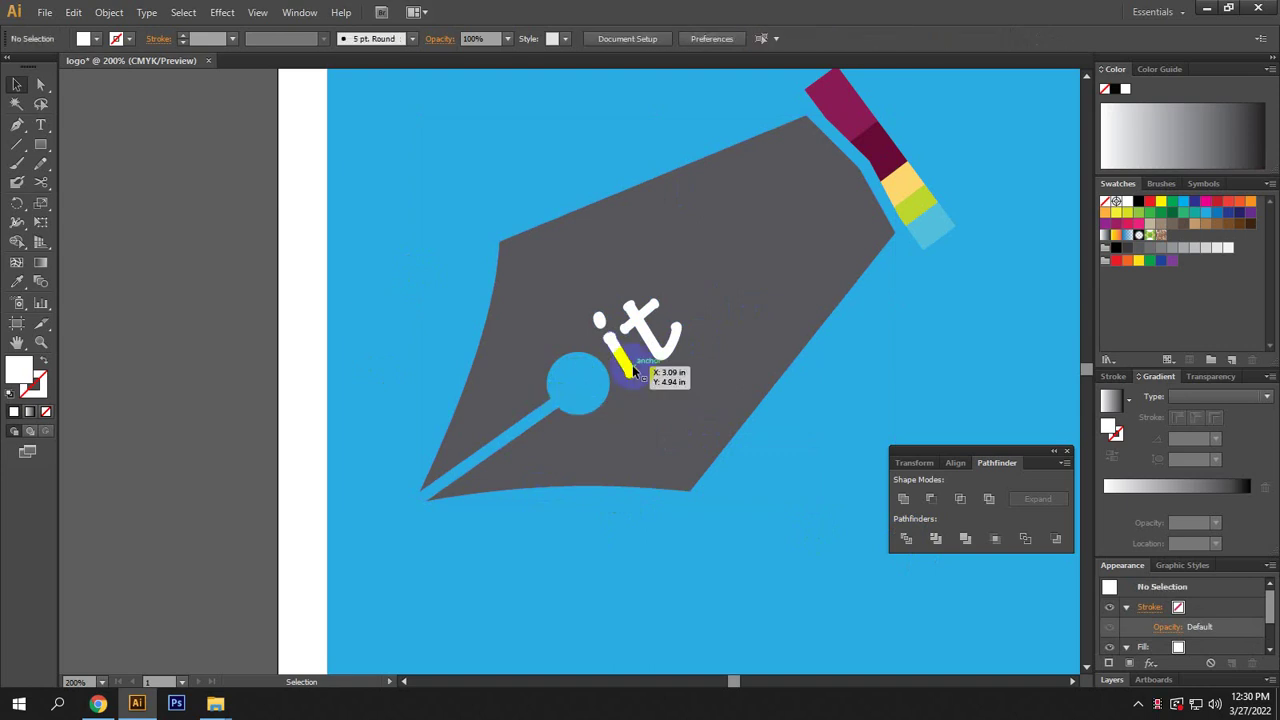
click(657, 337)
key(Delete)
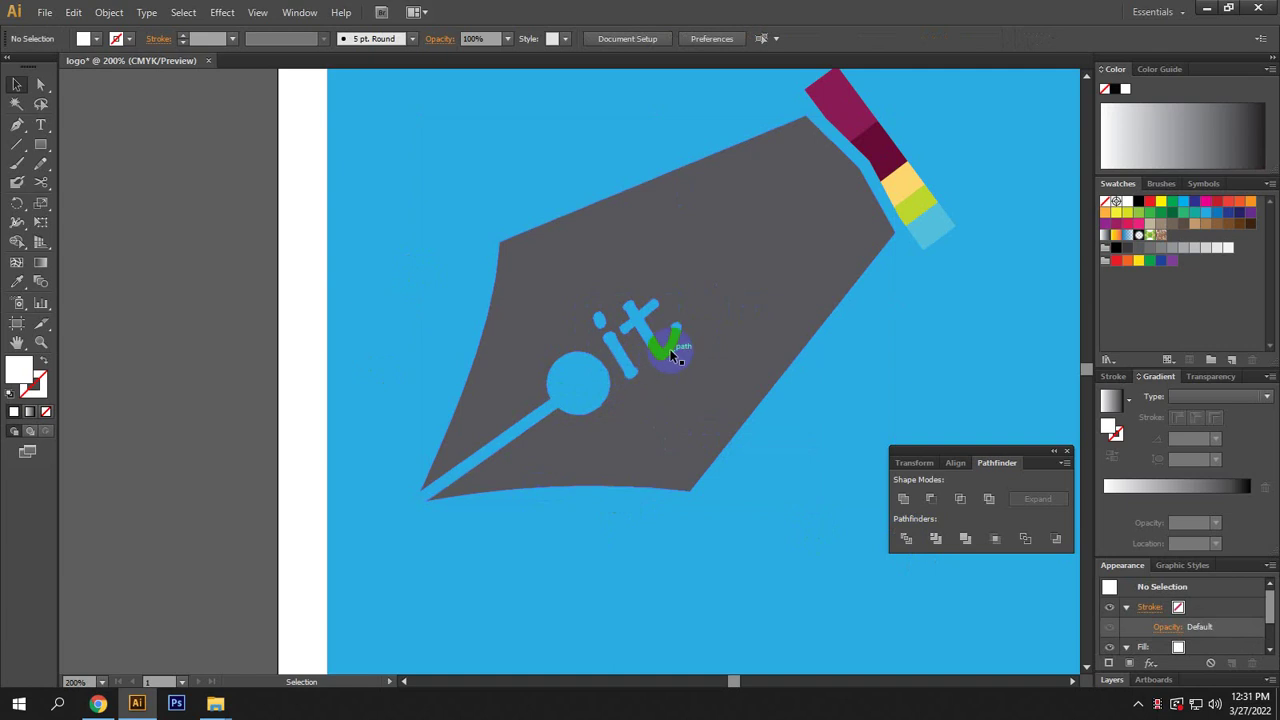
Change the fill of the background rectangle behind the logo to orange-red.
scroll(737, 250, down, 2)
drag(784, 389, 873, 374)
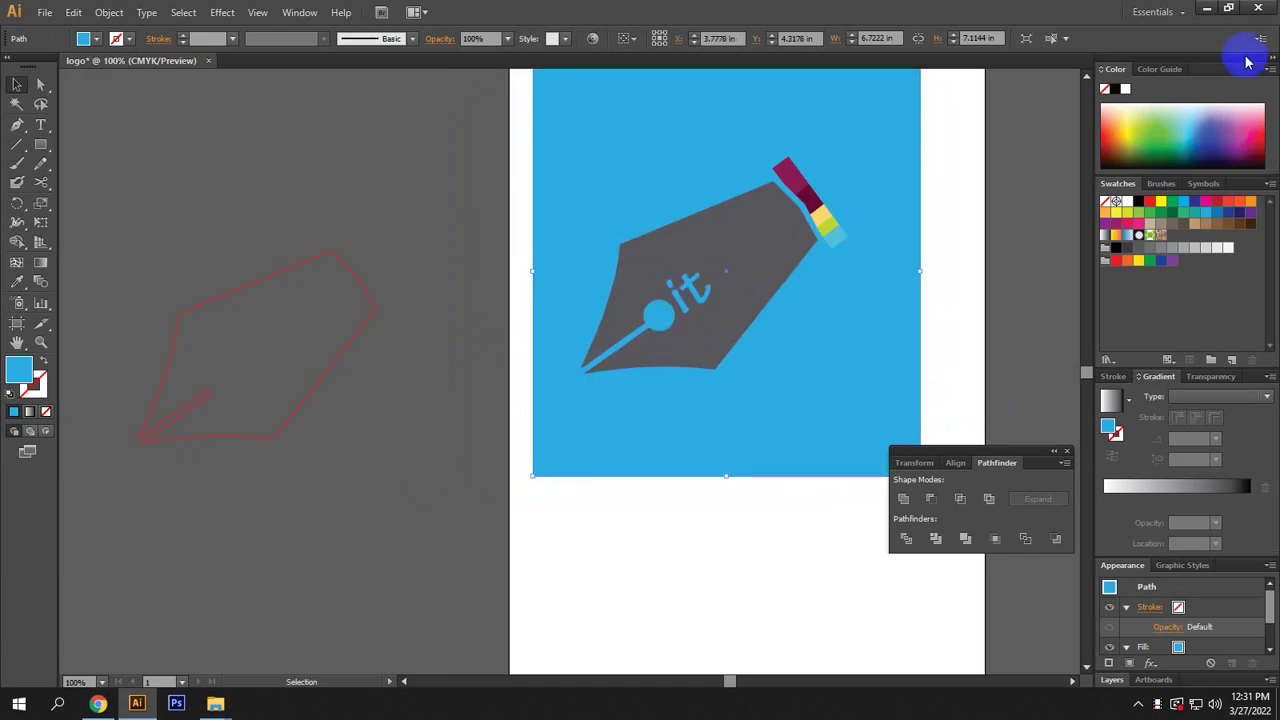
click(1106, 139)
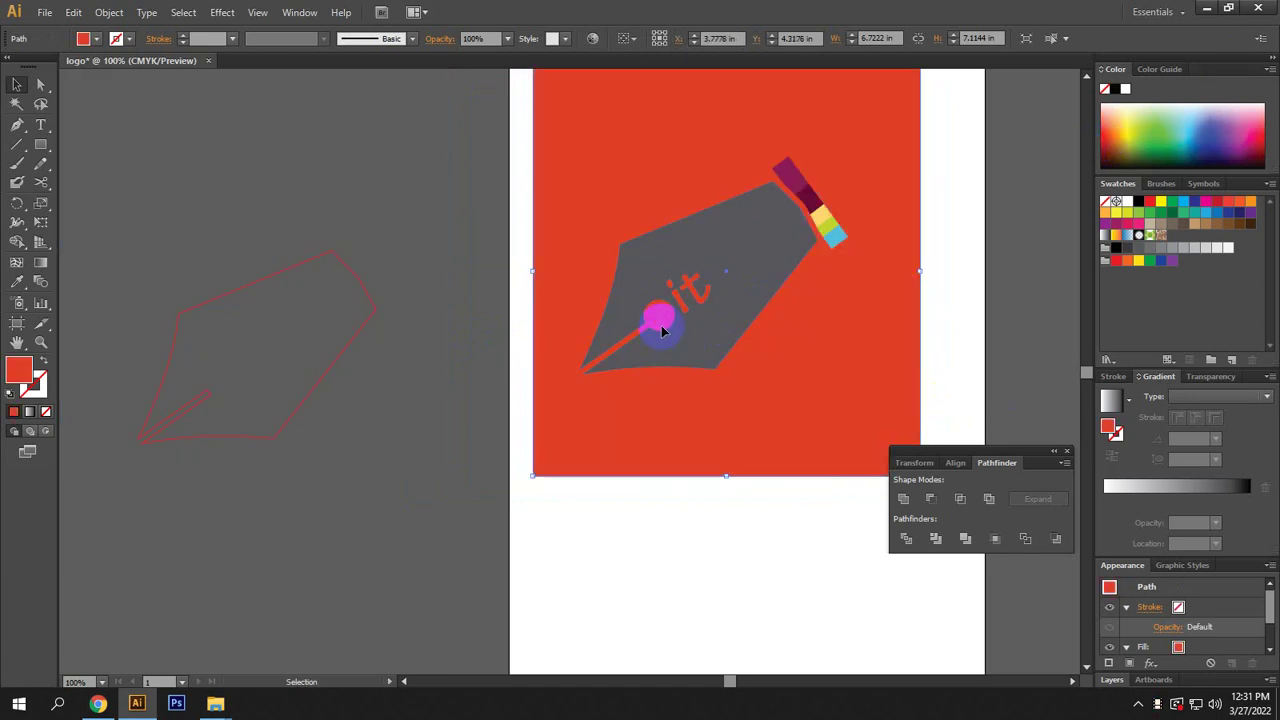
Move the red background rectangle off the artboard onto the grey canvas beside it and check the bare logo.
scroll(703, 345, down, 1)
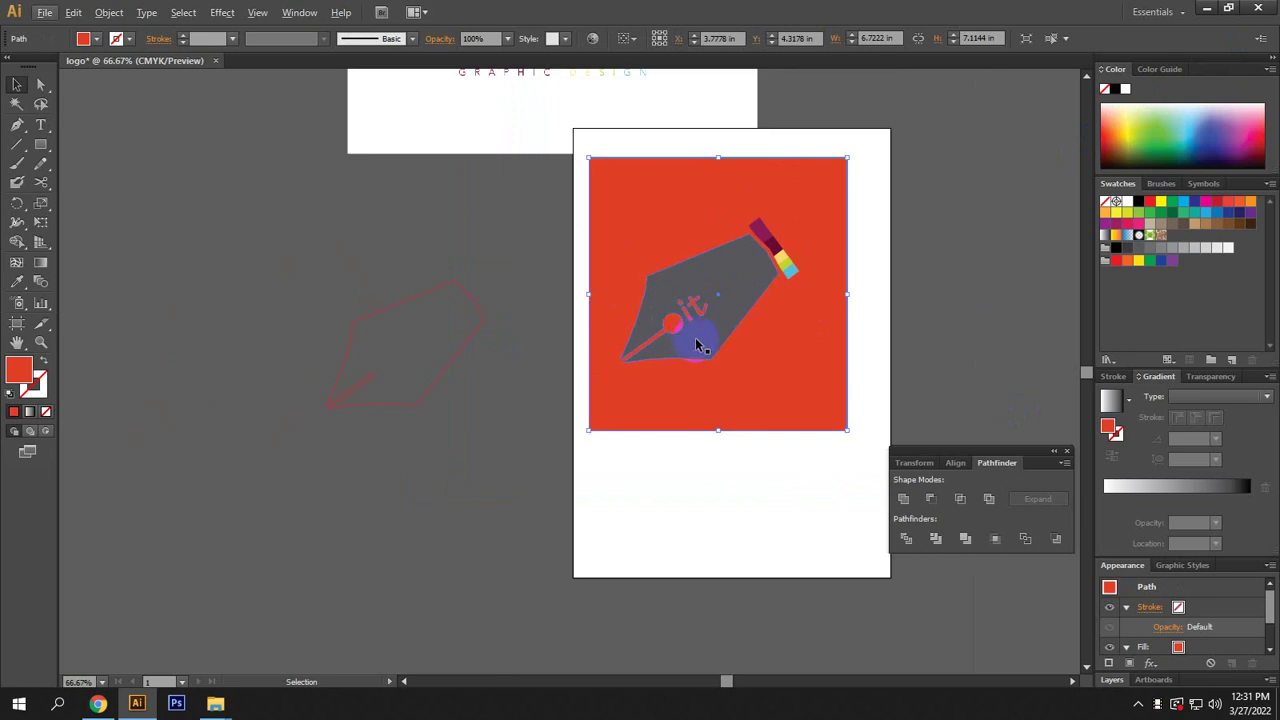
drag(815, 358, 430, 347)
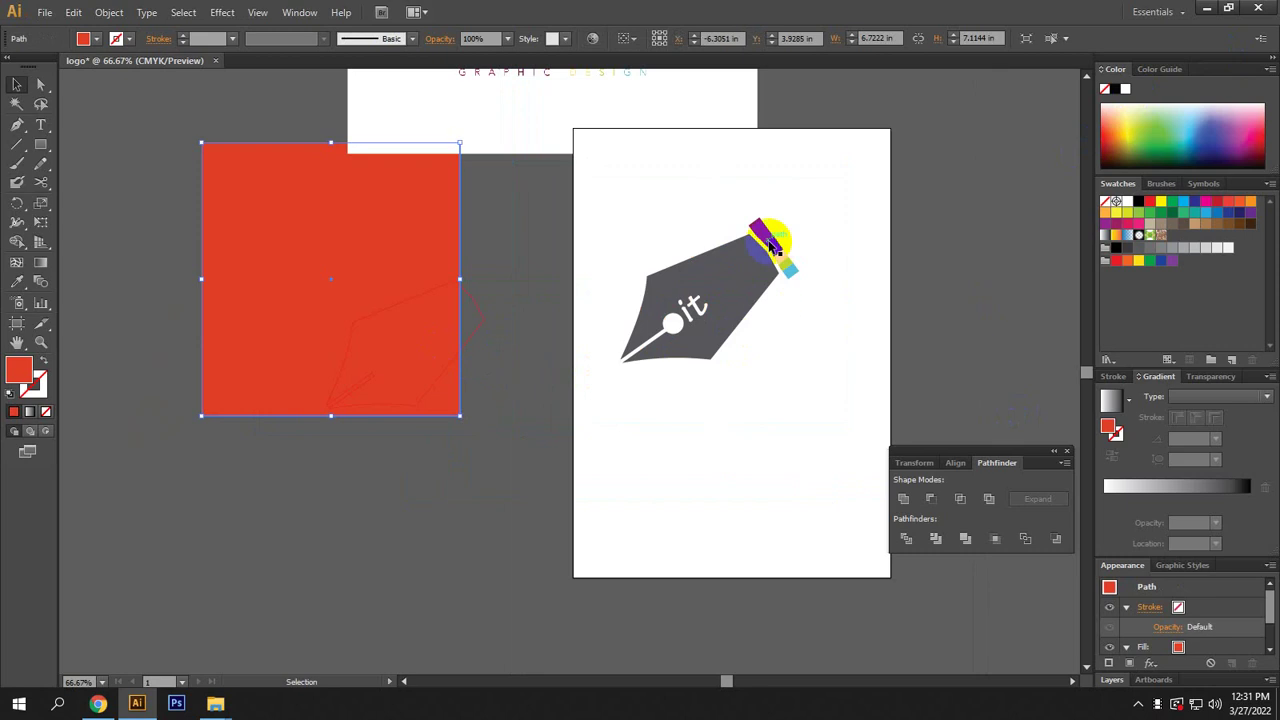
scroll(770, 245, up, 2)
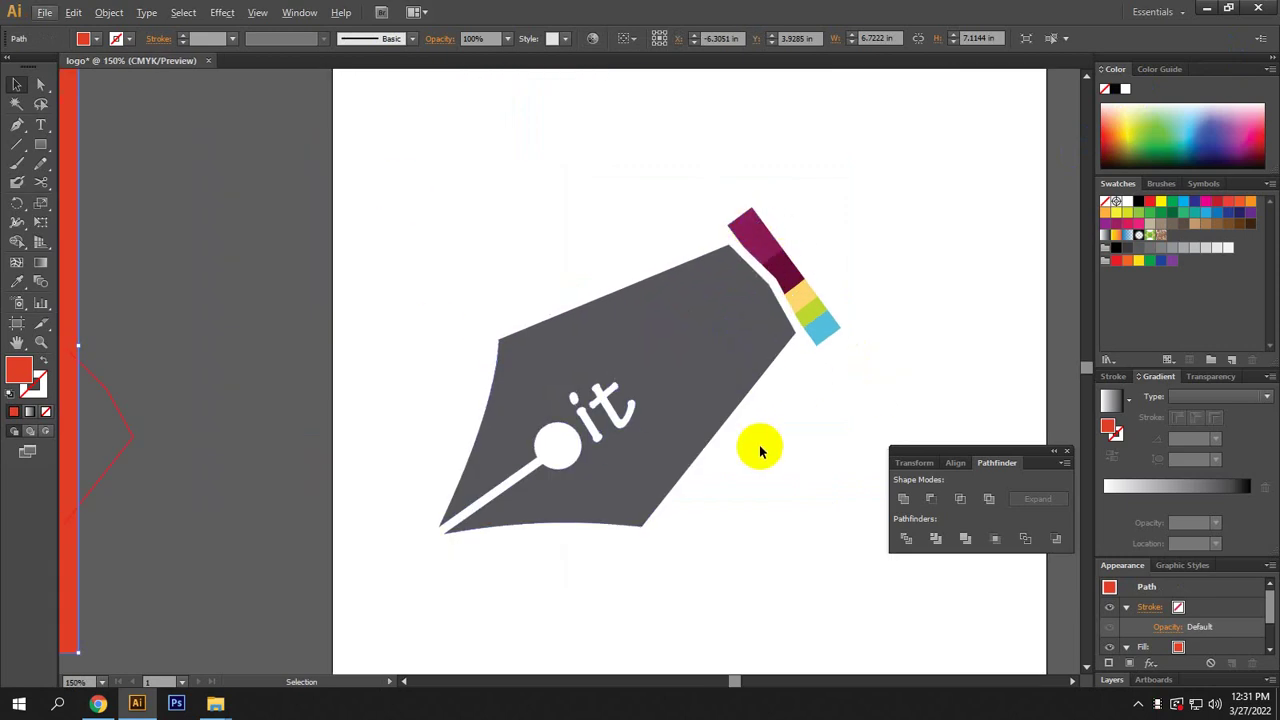
scroll(760, 445, down, 1)
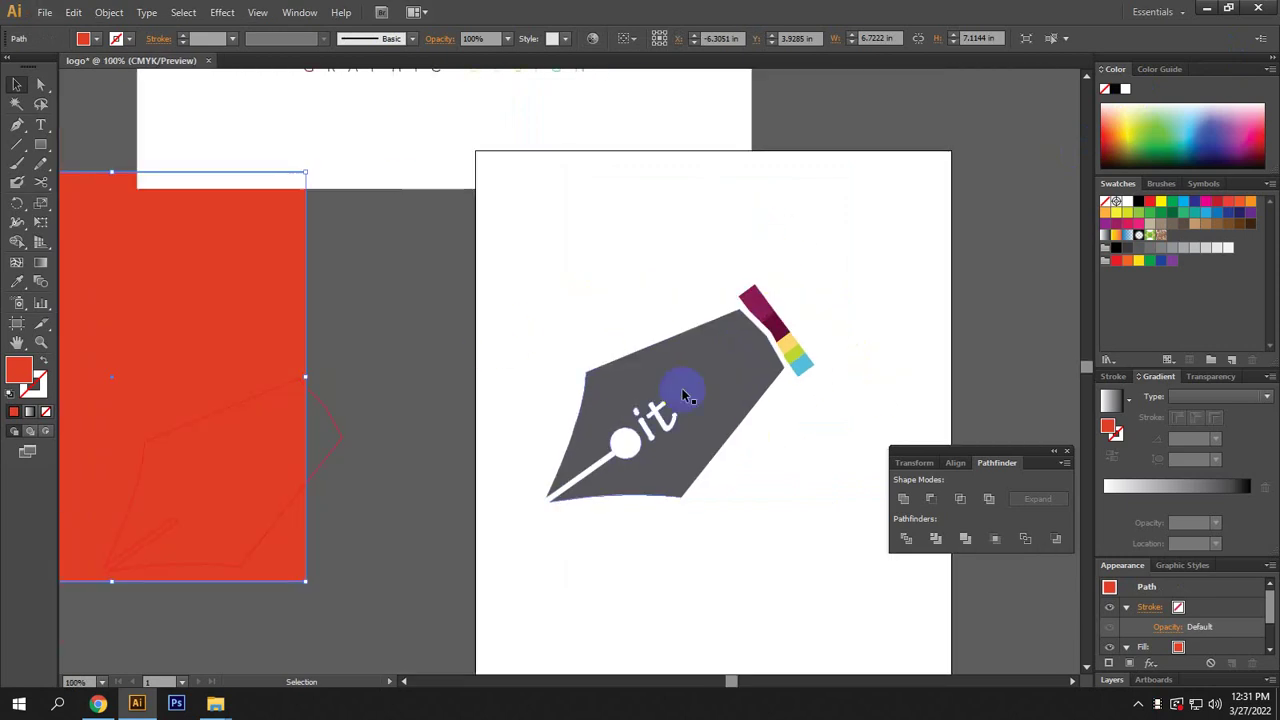
Select the entire logo, including the nib and coloured strips, and group it.
click(610, 460)
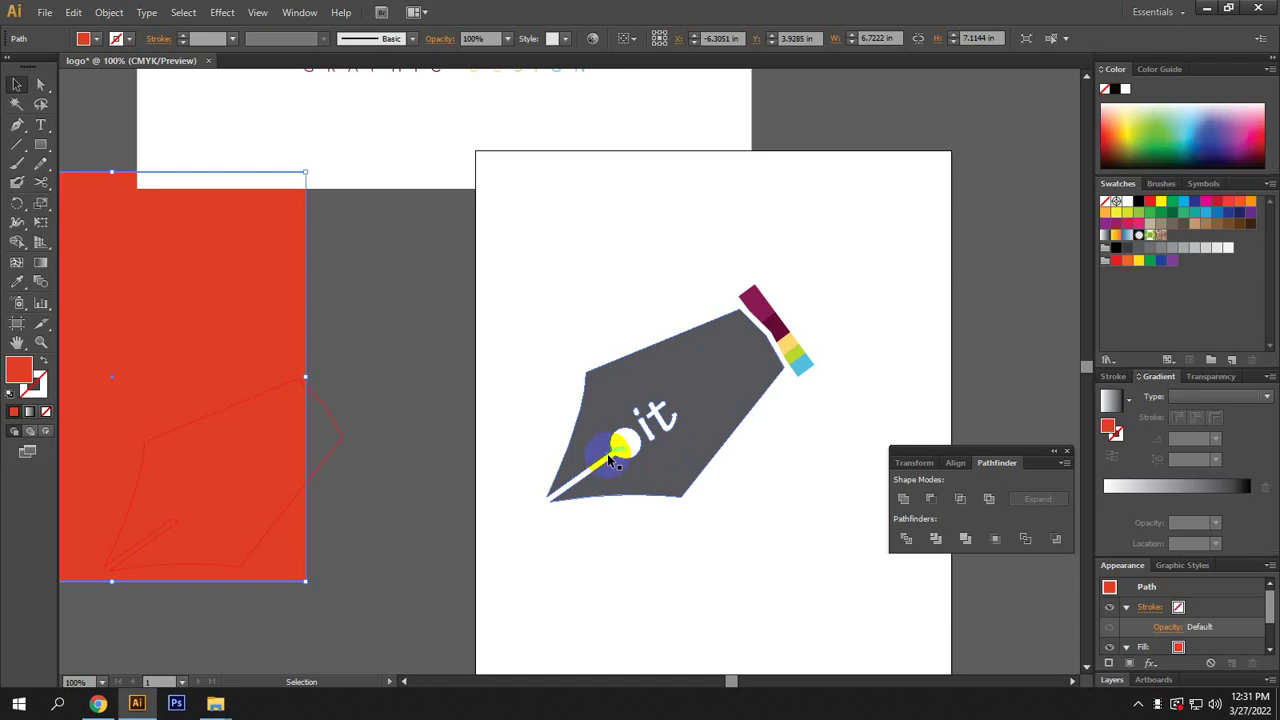
drag(911, 273, 491, 534)
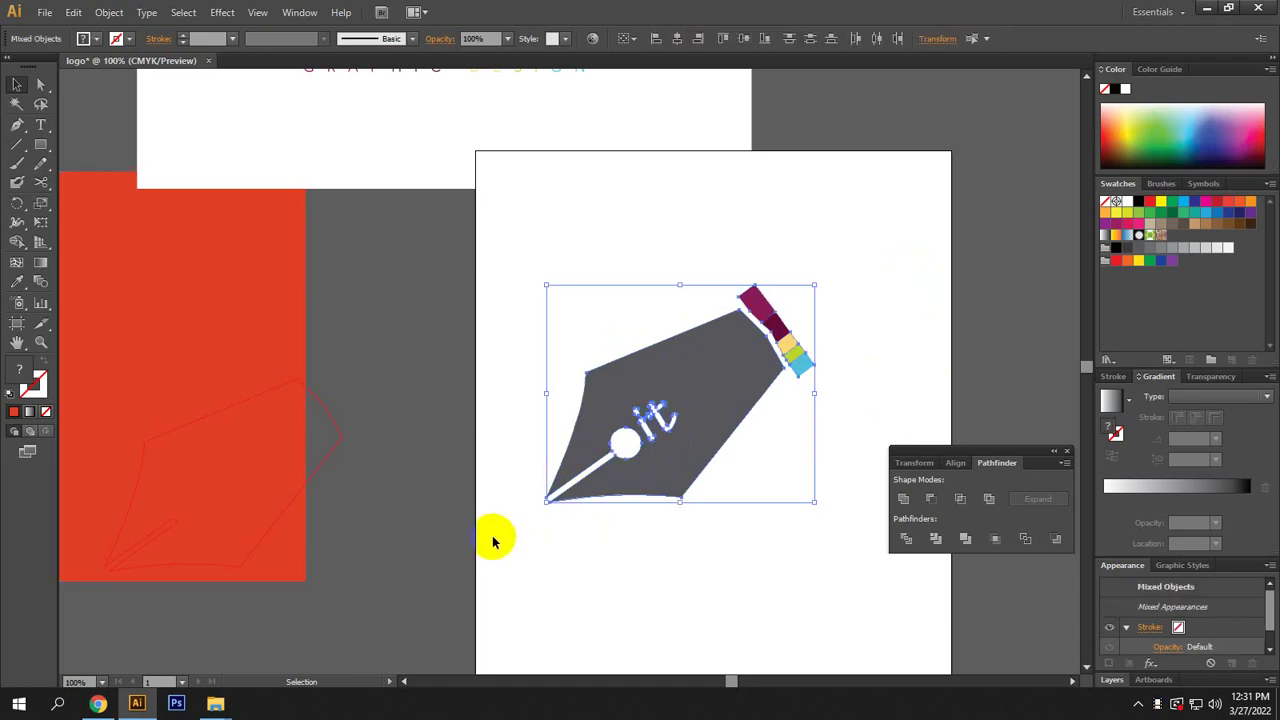
click(771, 538)
drag(909, 260, 508, 523)
key(ctrl)
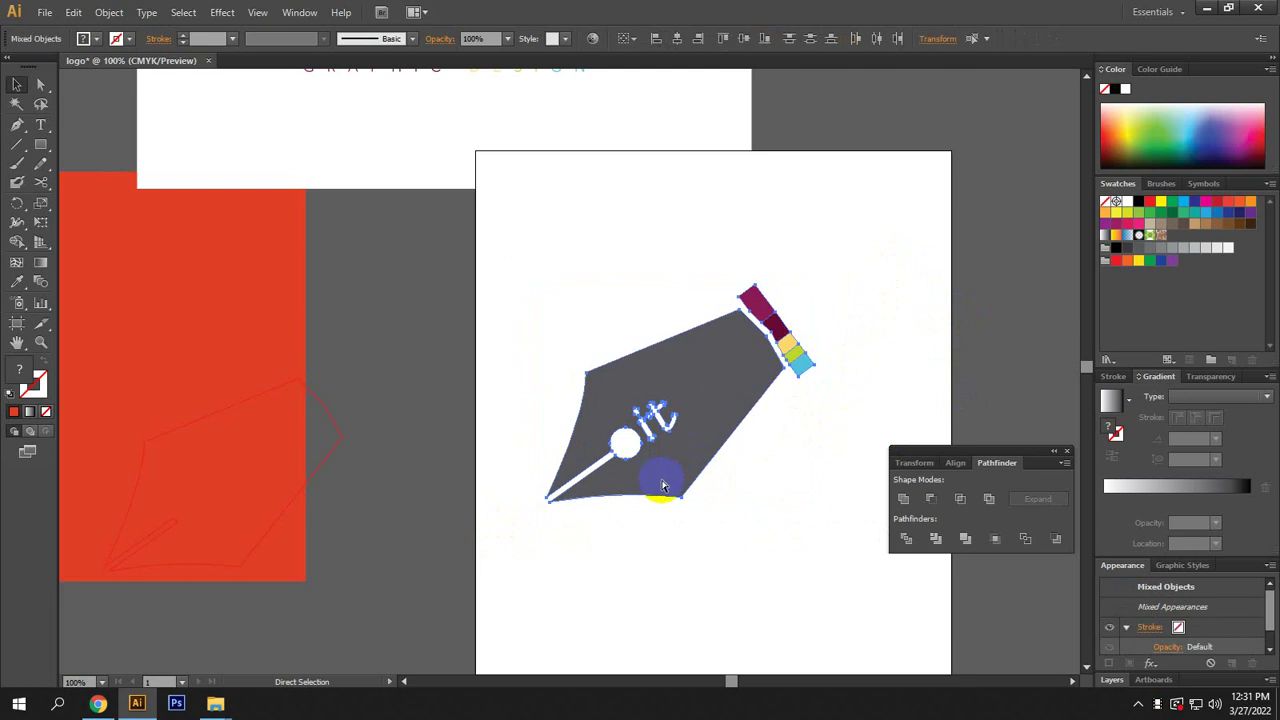
right_click(710, 419)
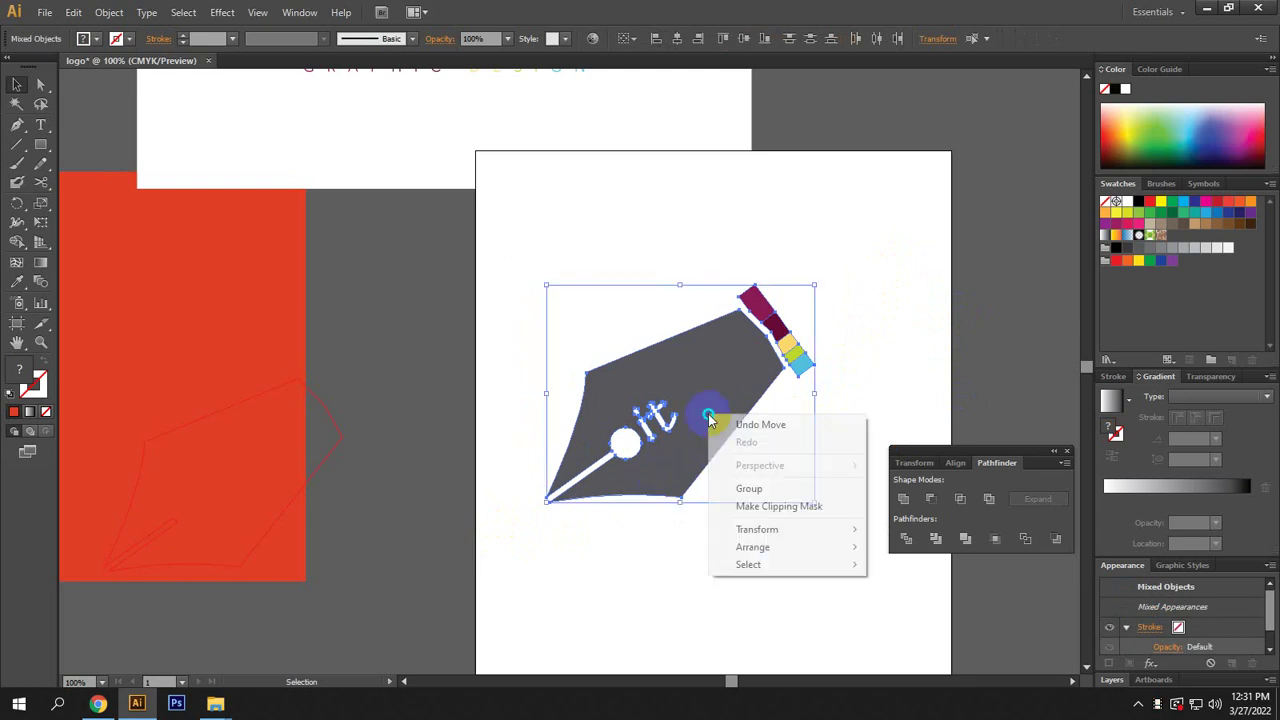
click(750, 496)
click(749, 497)
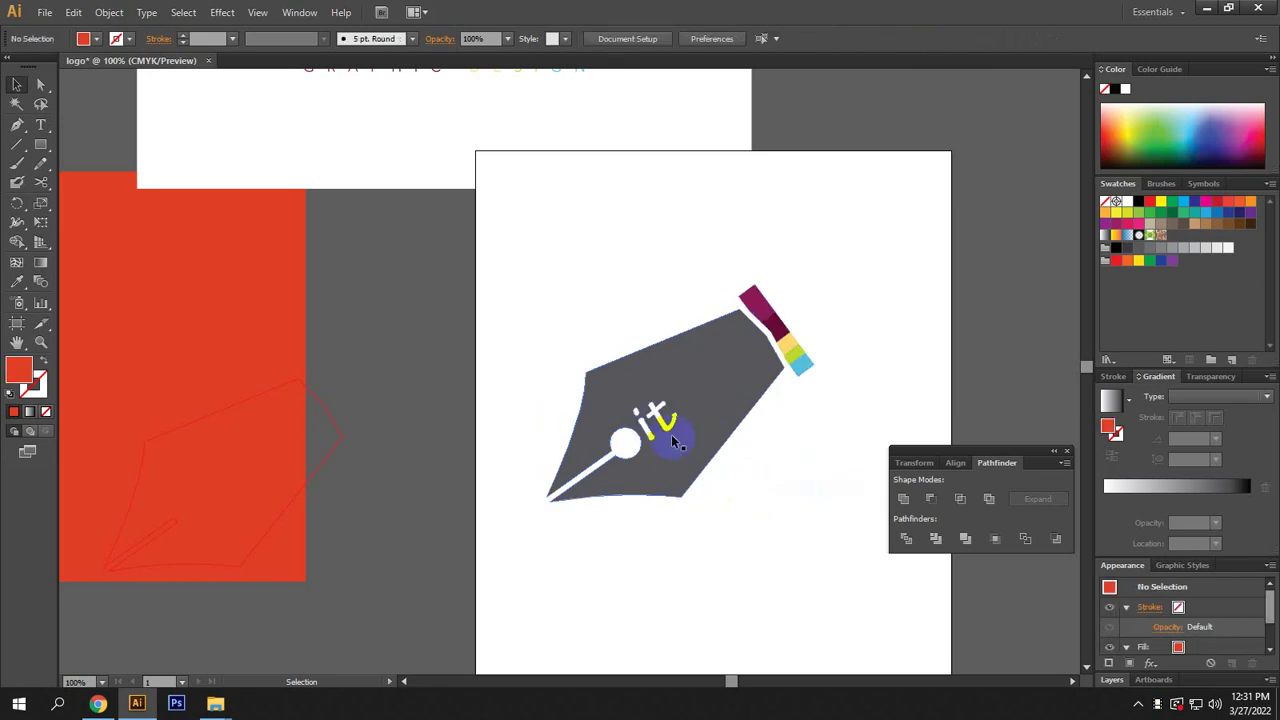
Reposition the grouped logo near the horizontal centre of the artboard, at about X 4.06 in, Y 4.03 in.
click(731, 443)
drag(731, 443, 799, 416)
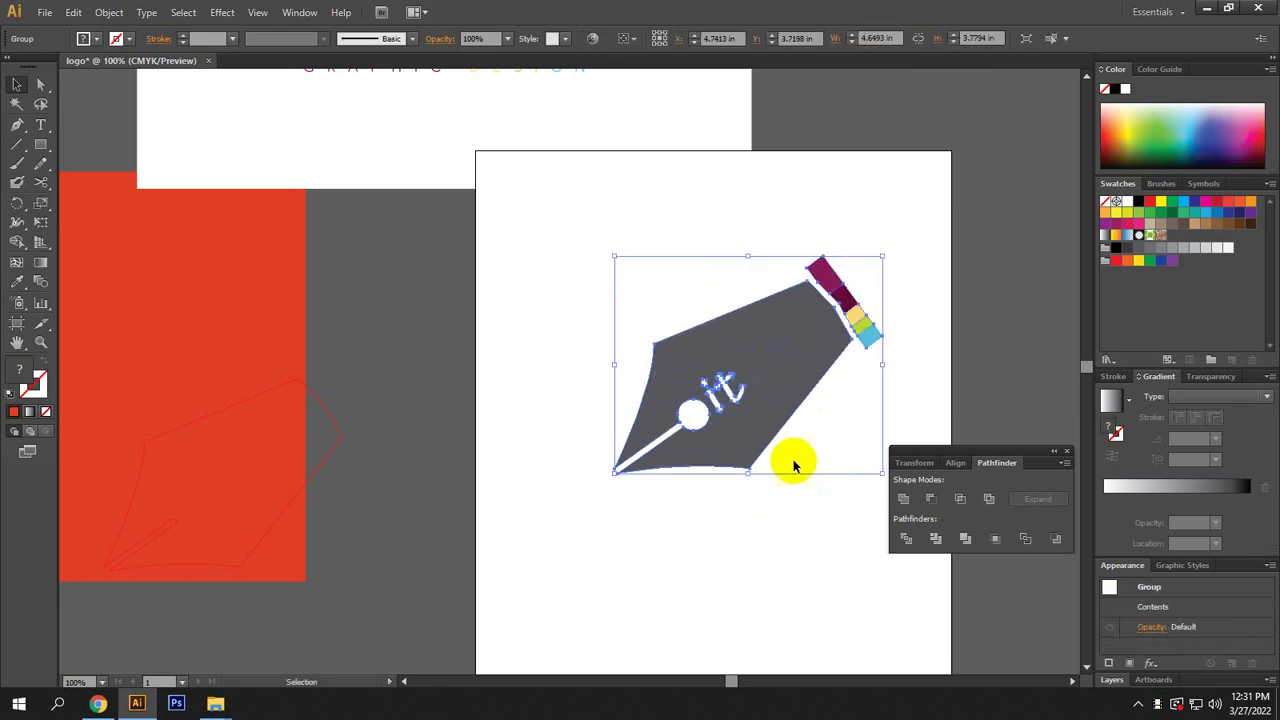
drag(808, 366, 779, 362)
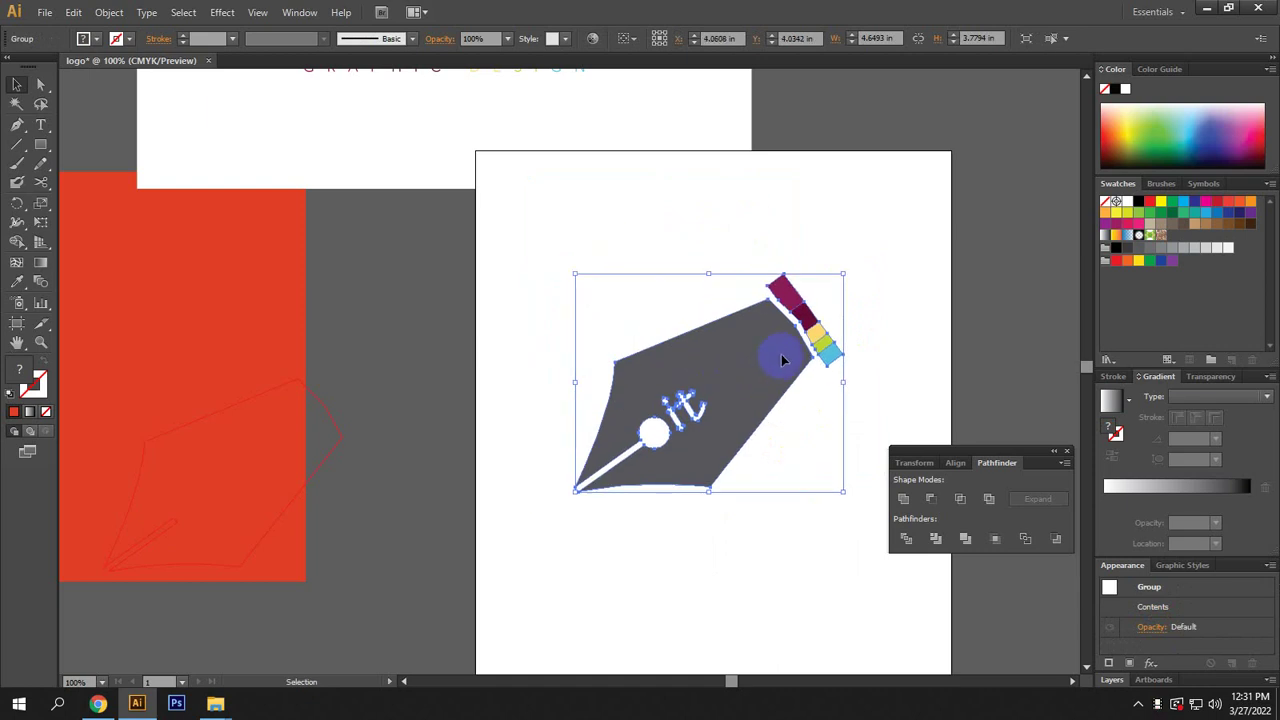
Add a 12 pt text line below the nib with the brand owner's first name followed by "Logo".
click(41, 124)
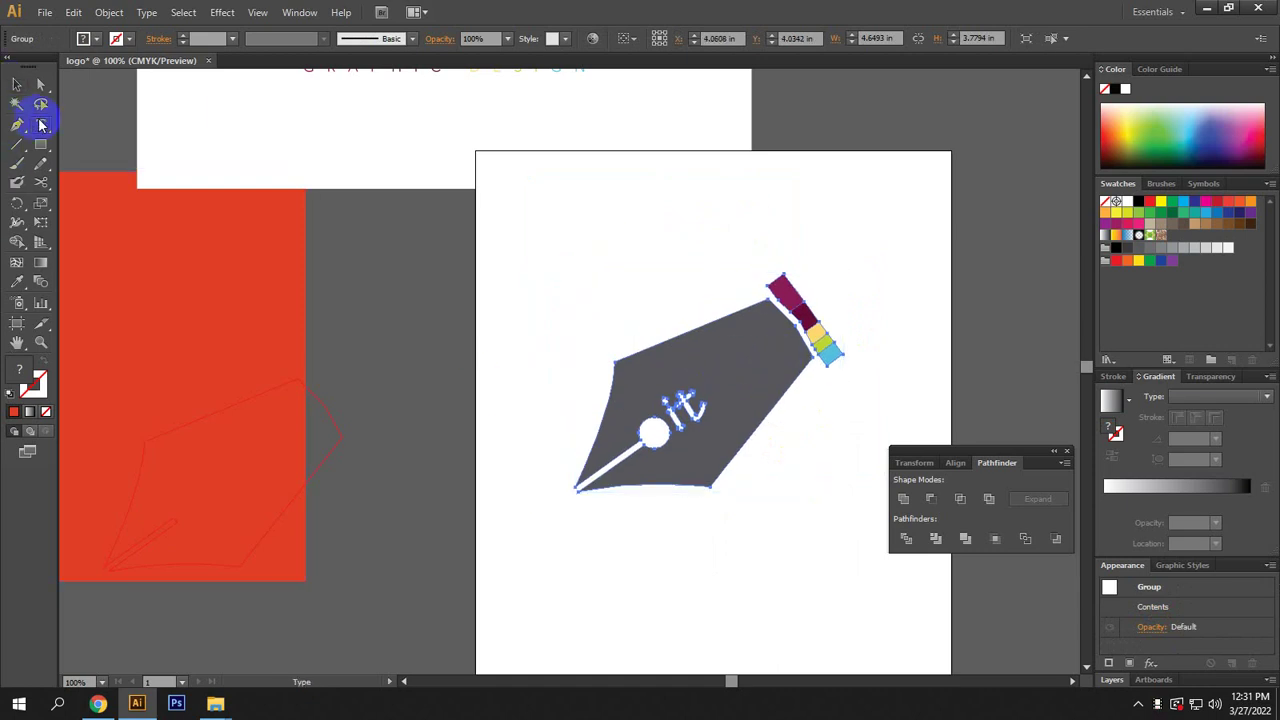
click(574, 526)
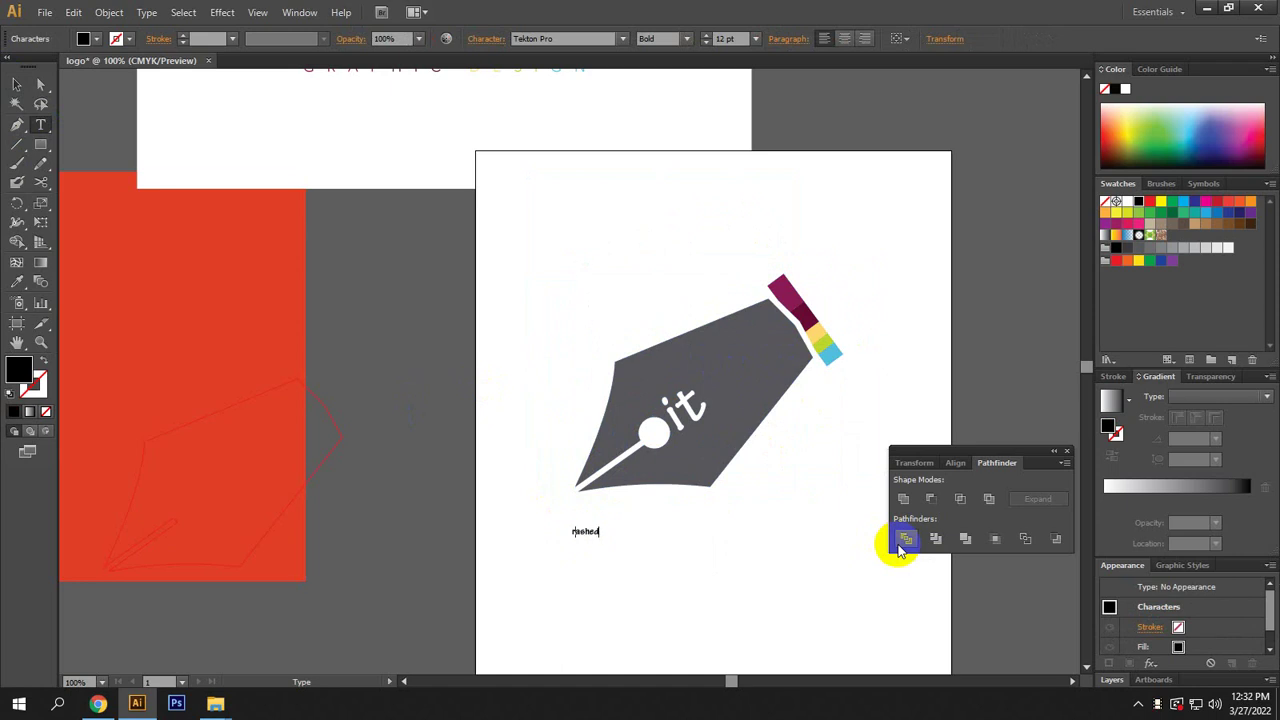
key(Delete)
text(R)
text(go)
click(613, 527)
key(BackSpace)
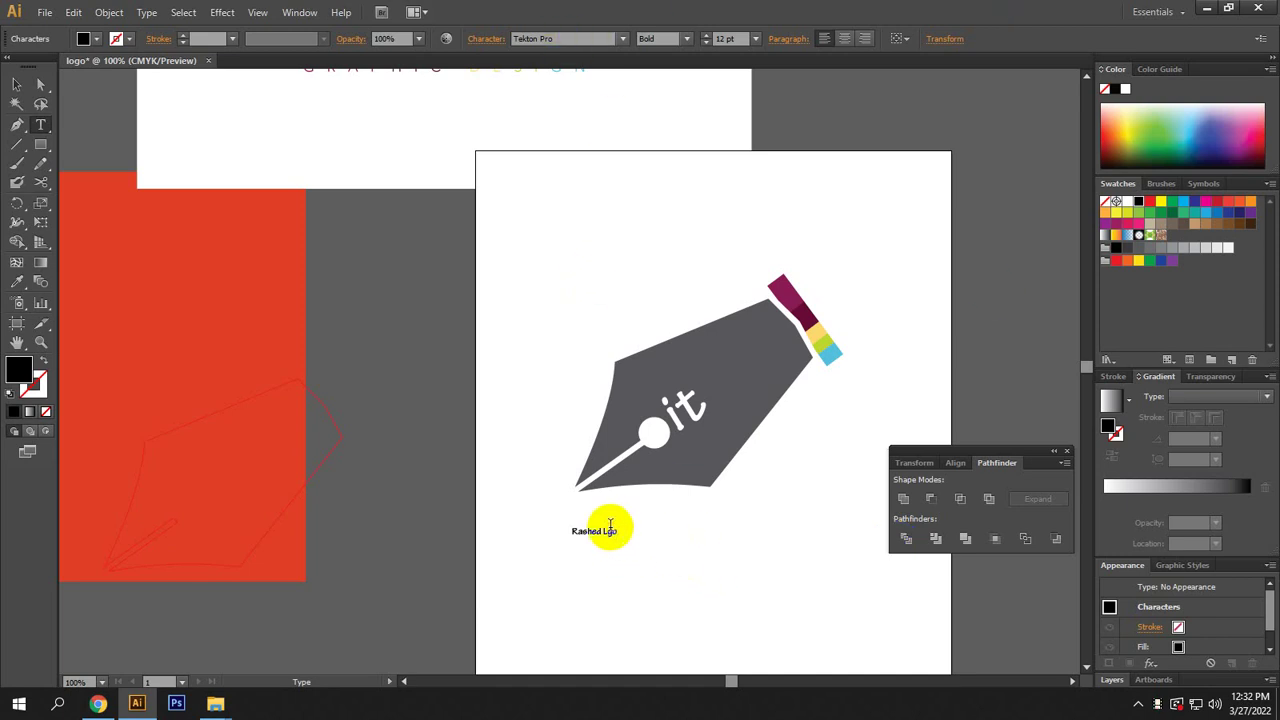
text(o)
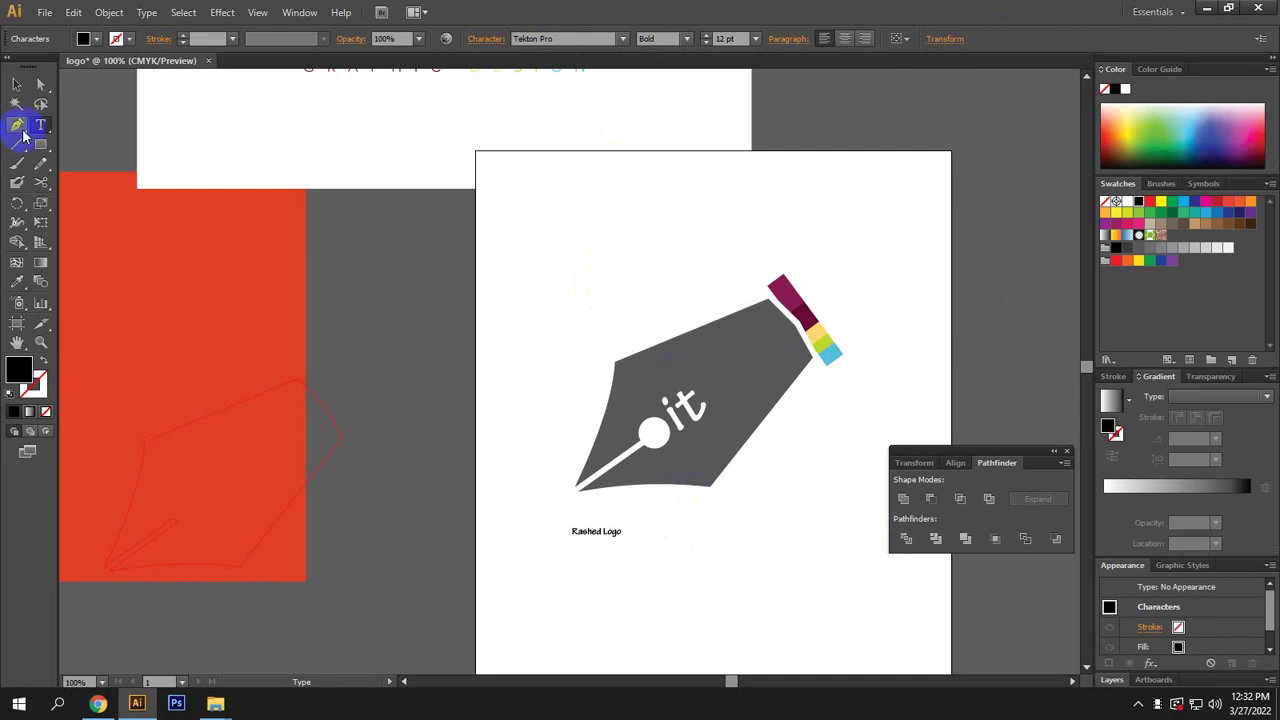
Enlarge the name line to about 46.8 pt and move it slightly up and across beneath the nib.
click(17, 86)
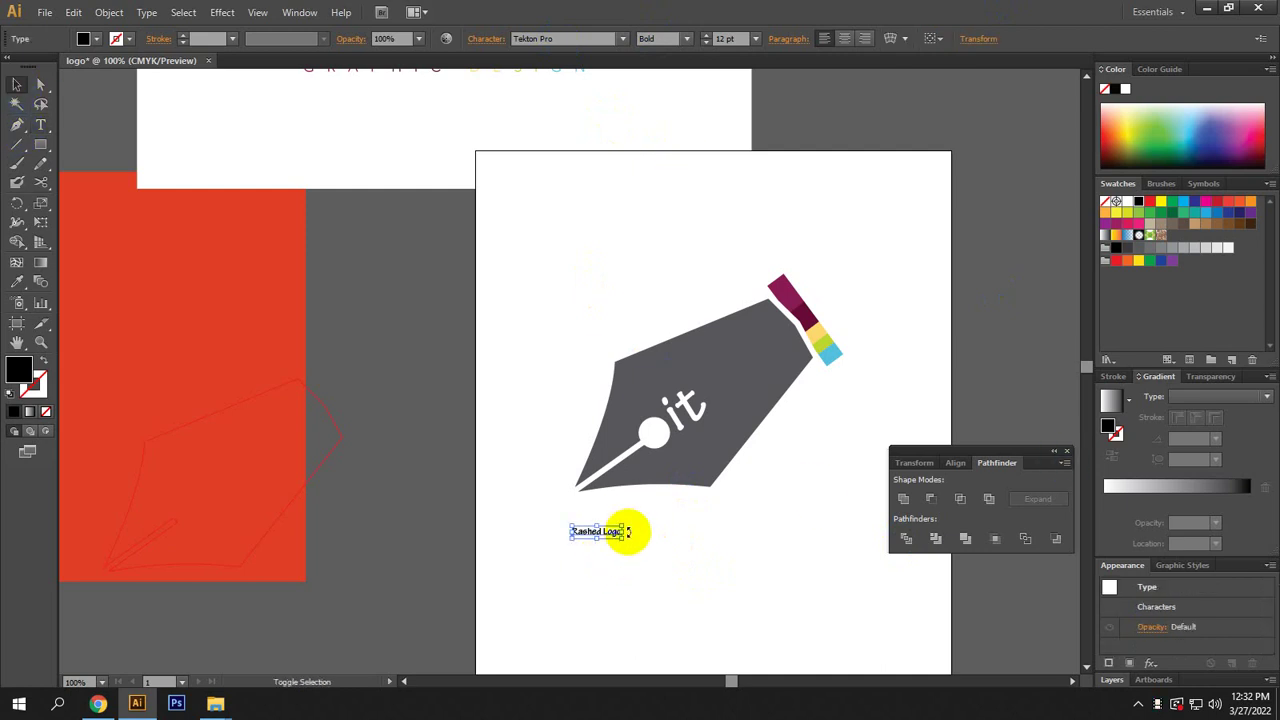
drag(623, 526, 766, 523)
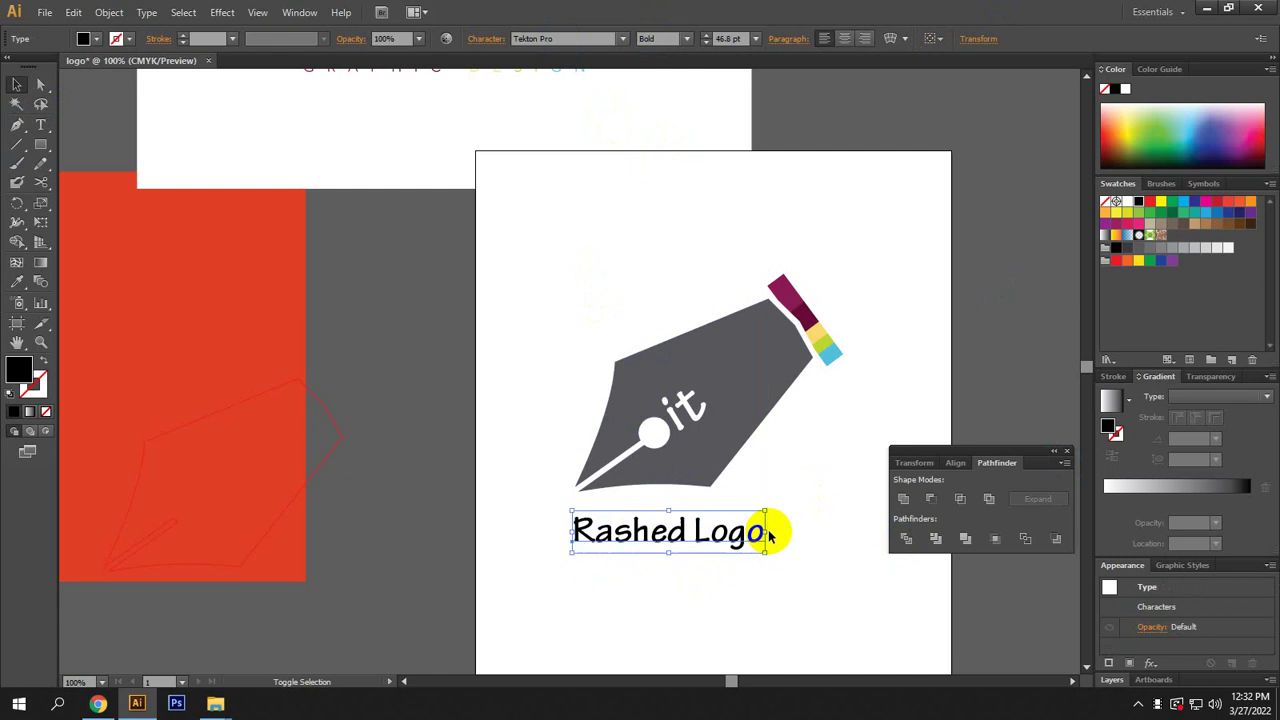
click(686, 557)
mouse_move(681, 540)
mouse_down()
mouse_move(703, 540)
mouse_move(694, 530)
mouse_up()
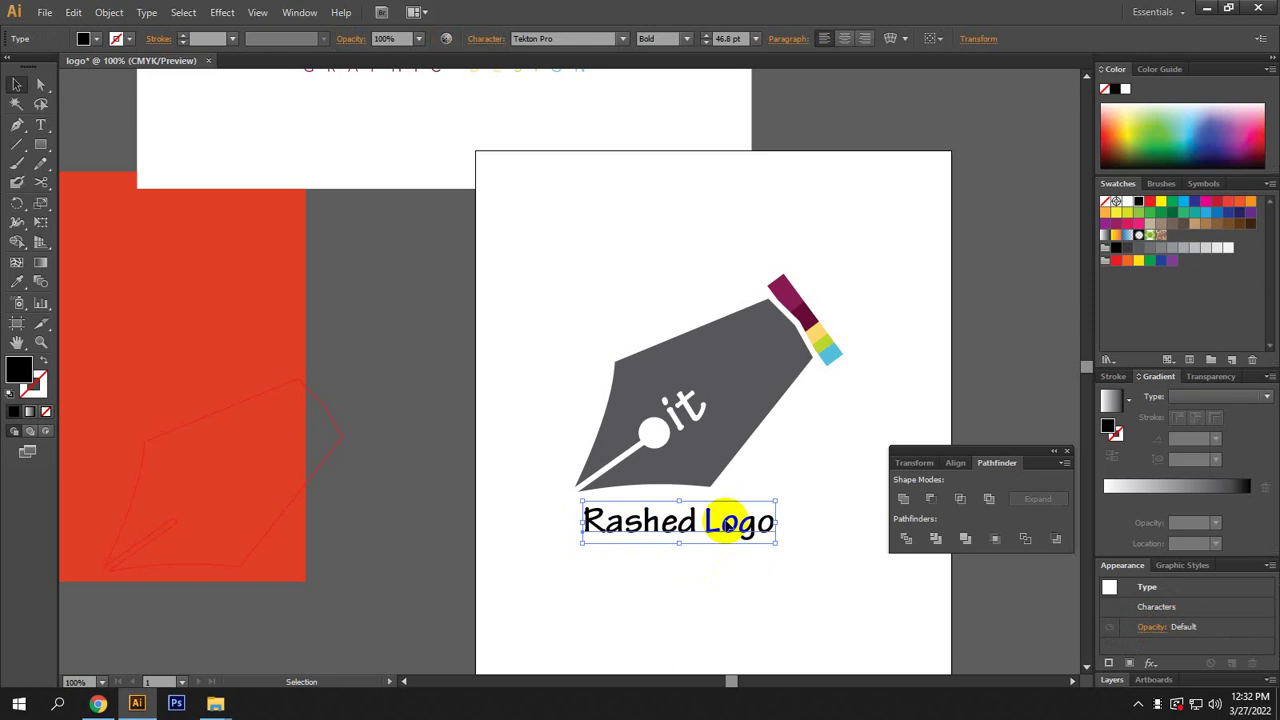
click(771, 583)
Enlarge the name line further to about 65.8 pt and shift it slightly lower below the nib.
drag(771, 583, 567, 563)
click(515, 500)
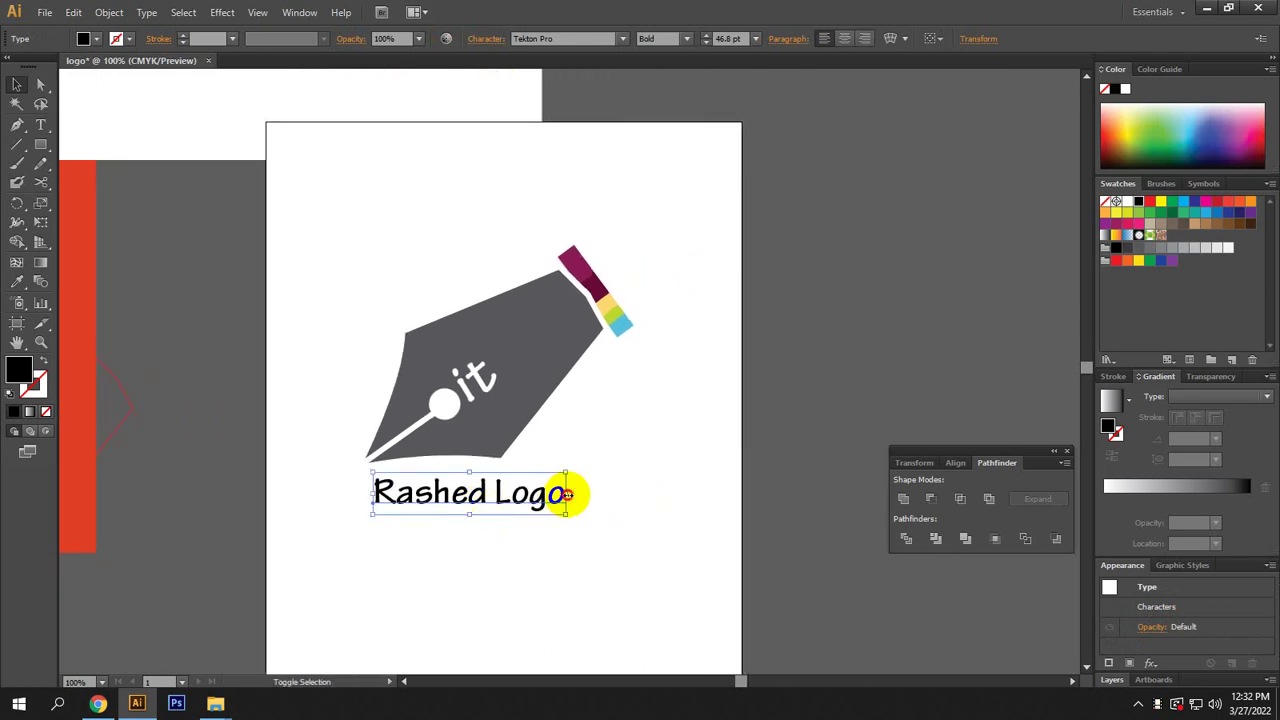
drag(566, 494, 651, 492)
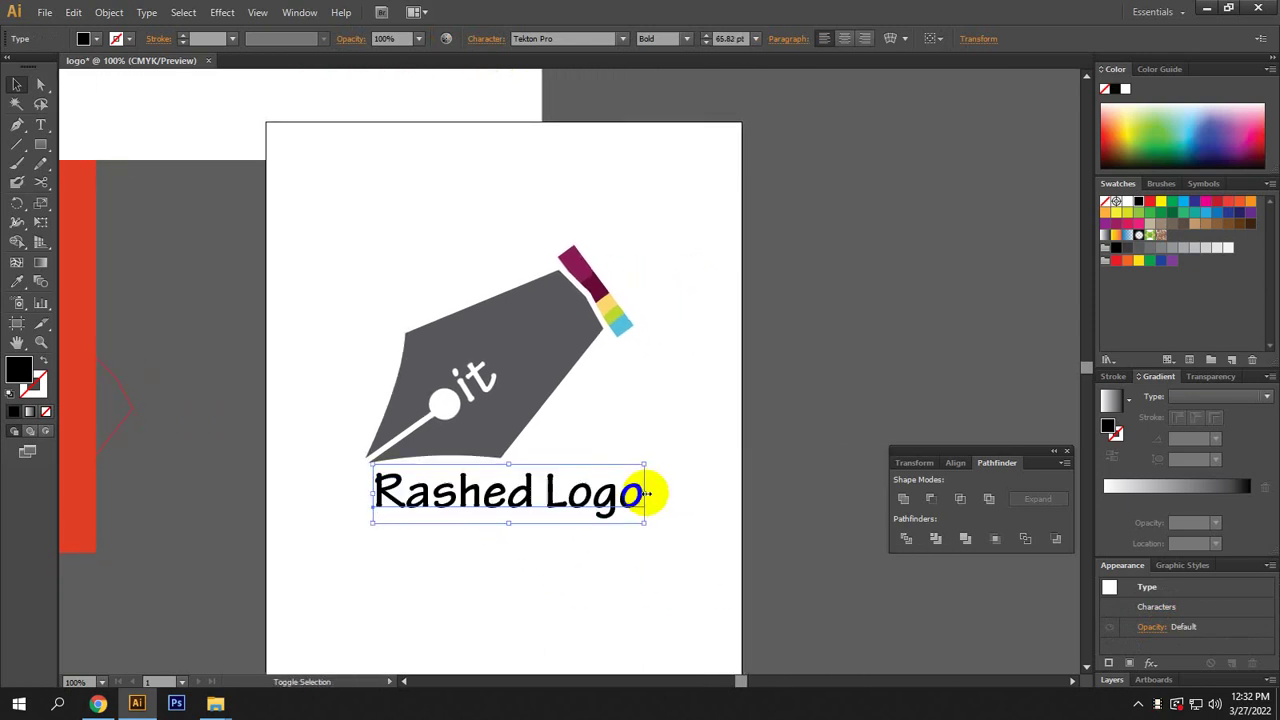
click(560, 516)
drag(544, 503, 548, 509)
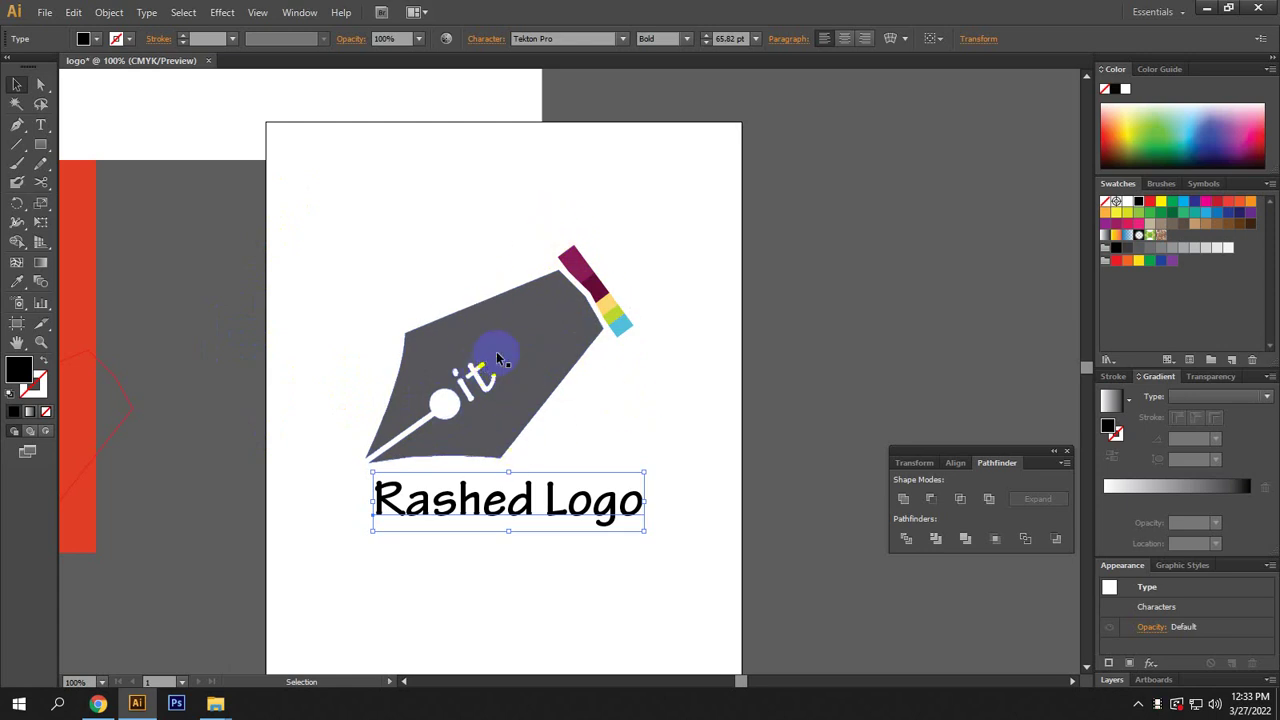
Recolour the whole name line with the dark maroon sampled from the coloured strip on the nib.
click(497, 522)
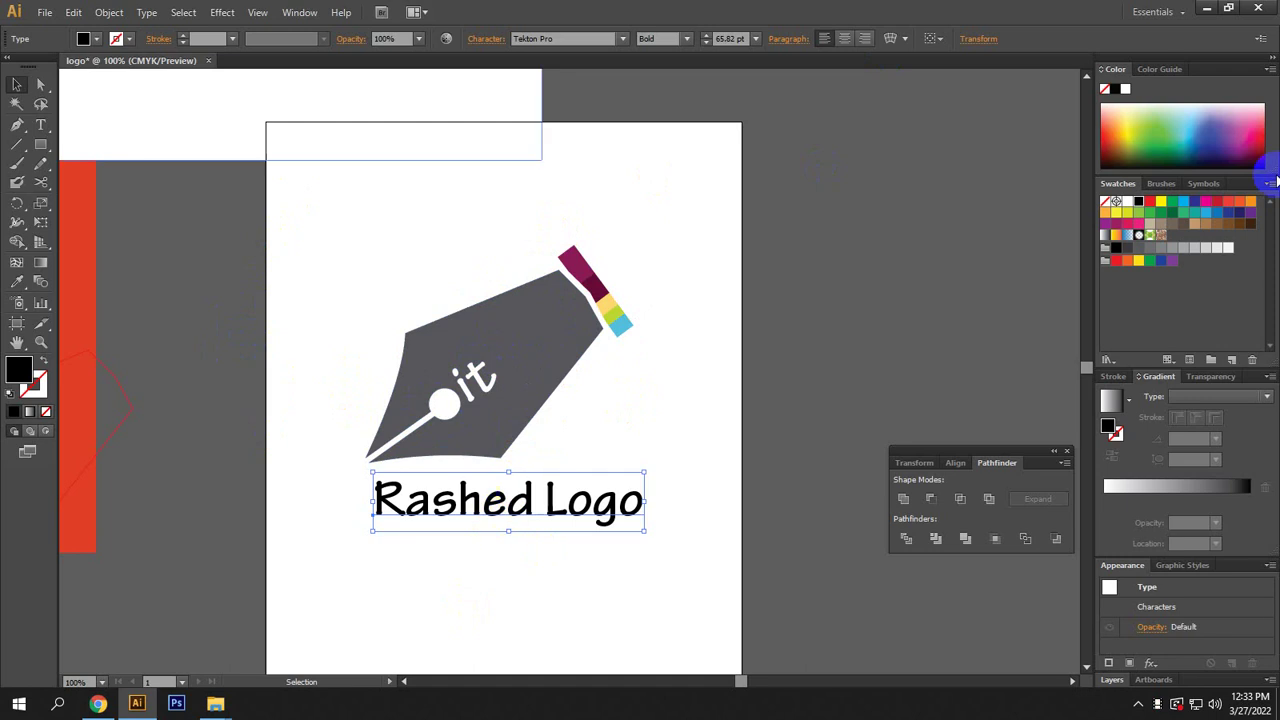
click(1148, 125)
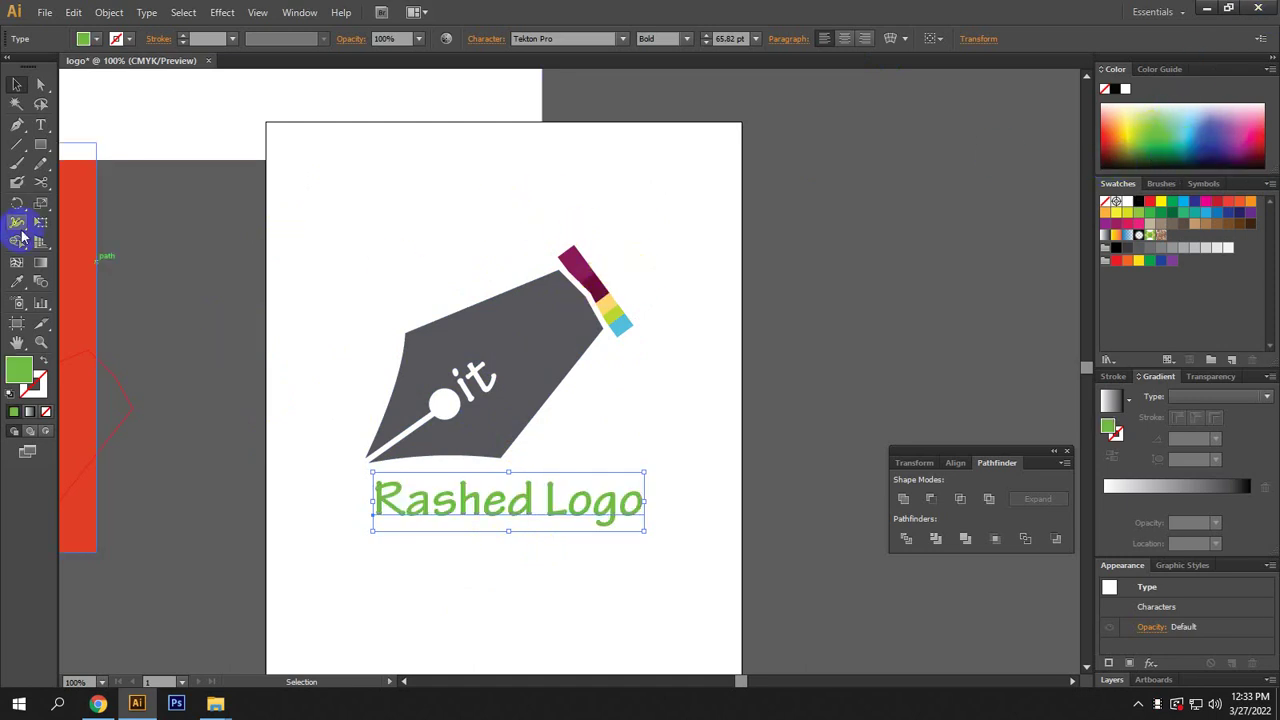
click(17, 281)
click(578, 274)
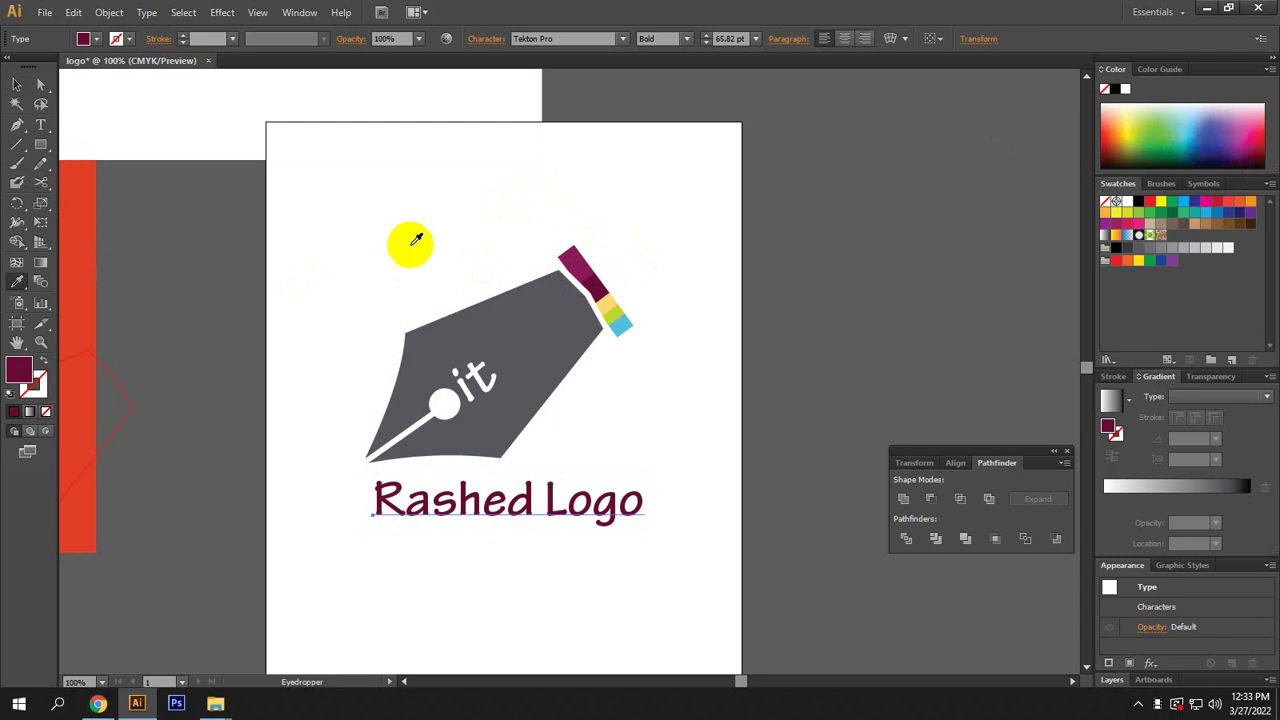
click(17, 85)
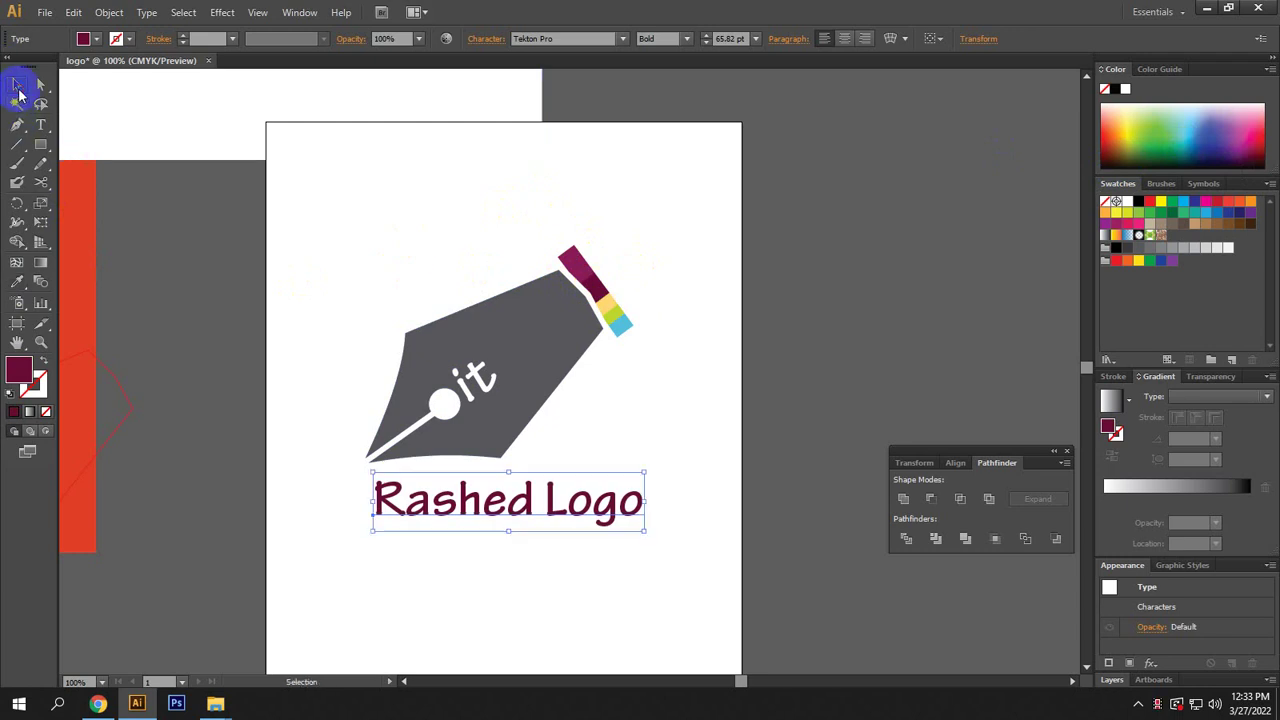
Recolour only the word "Logo" in the name line with the light blue sampled from the end of the strip.
double_click(529, 489)
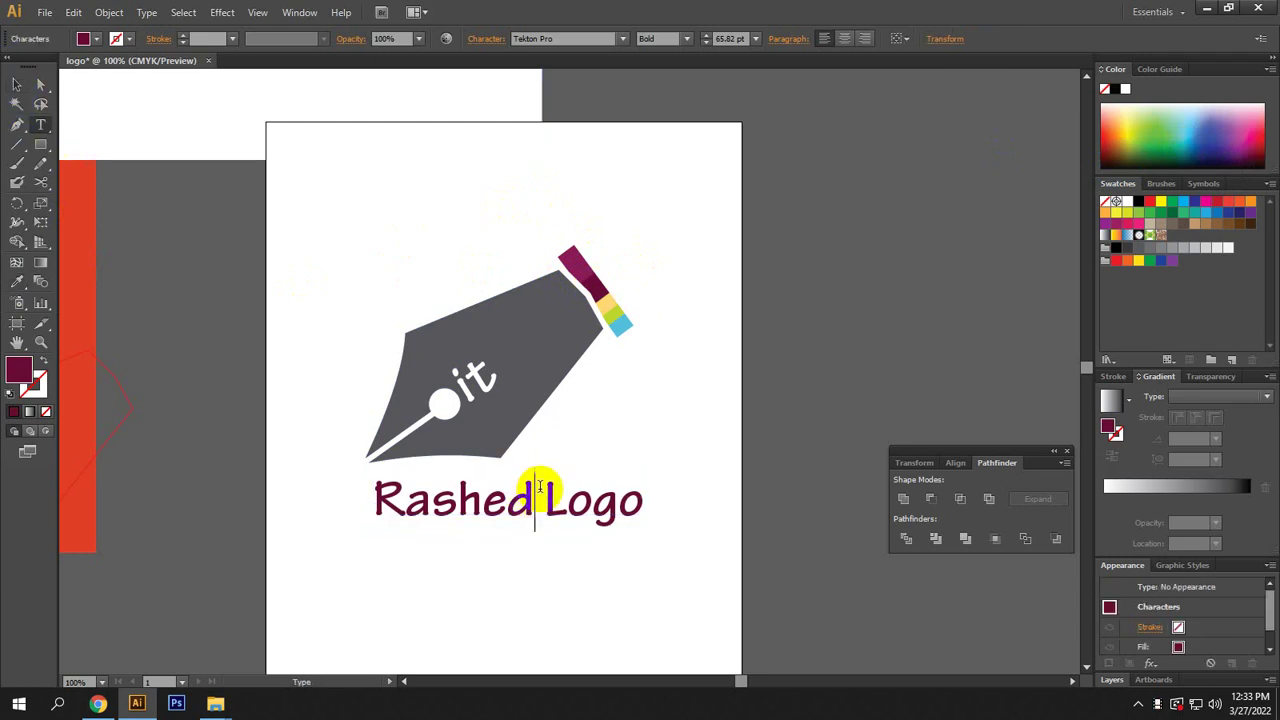
drag(527, 509, 300, 486)
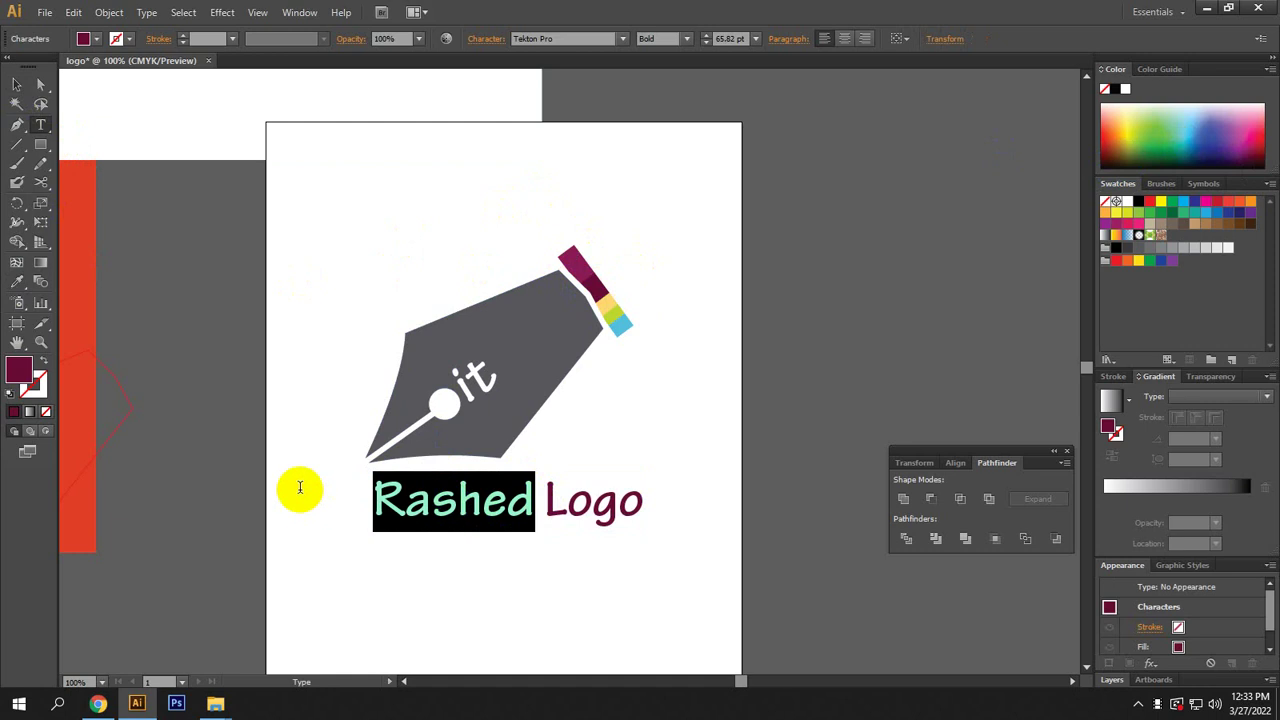
click(510, 488)
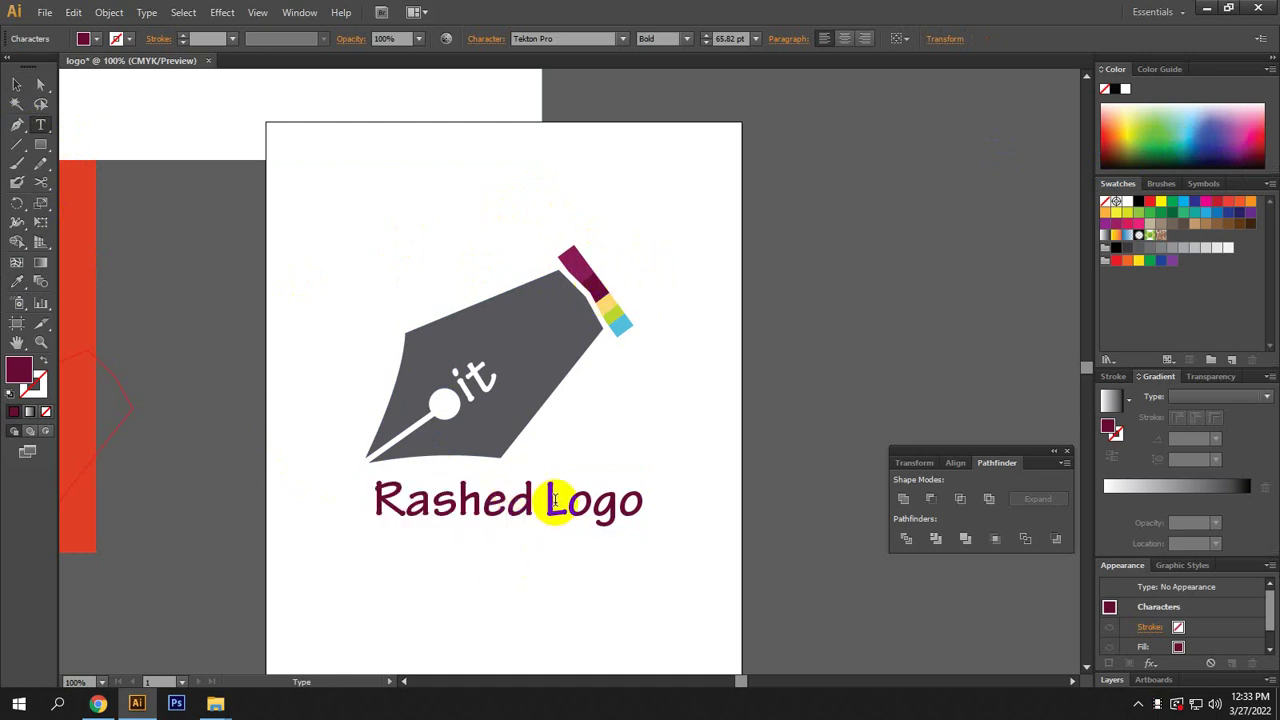
drag(540, 500, 648, 512)
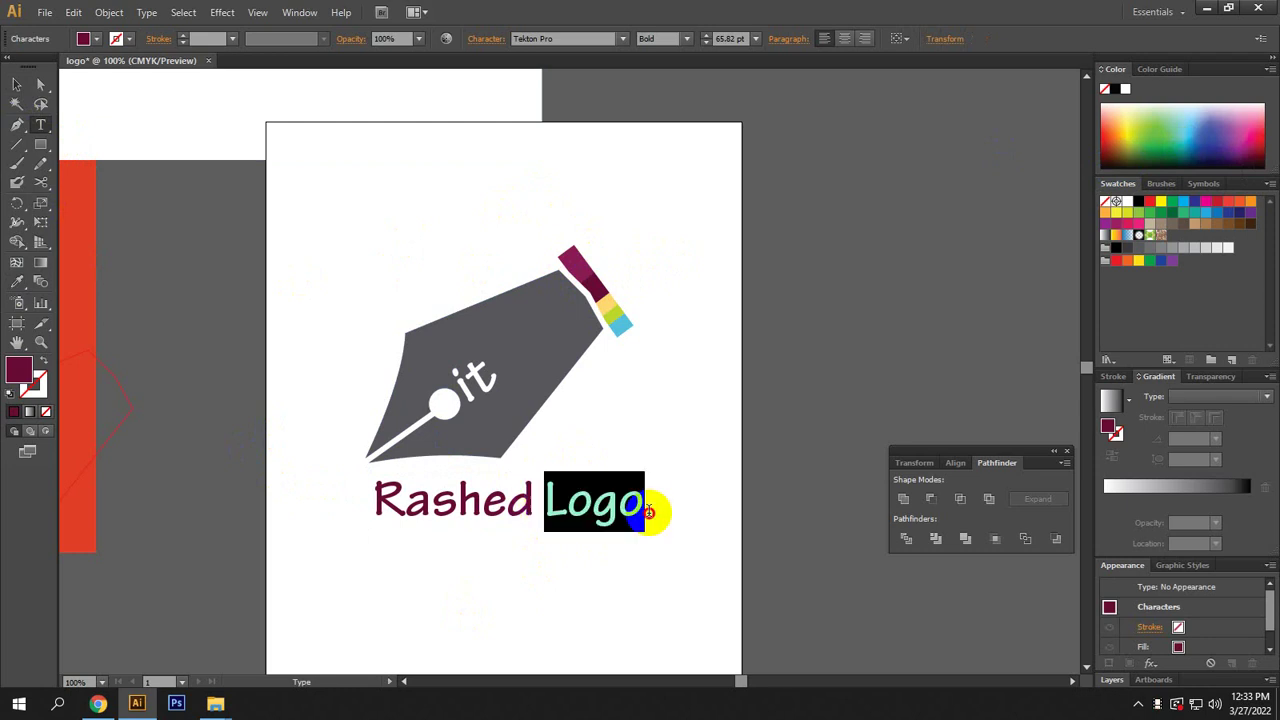
click(41, 126)
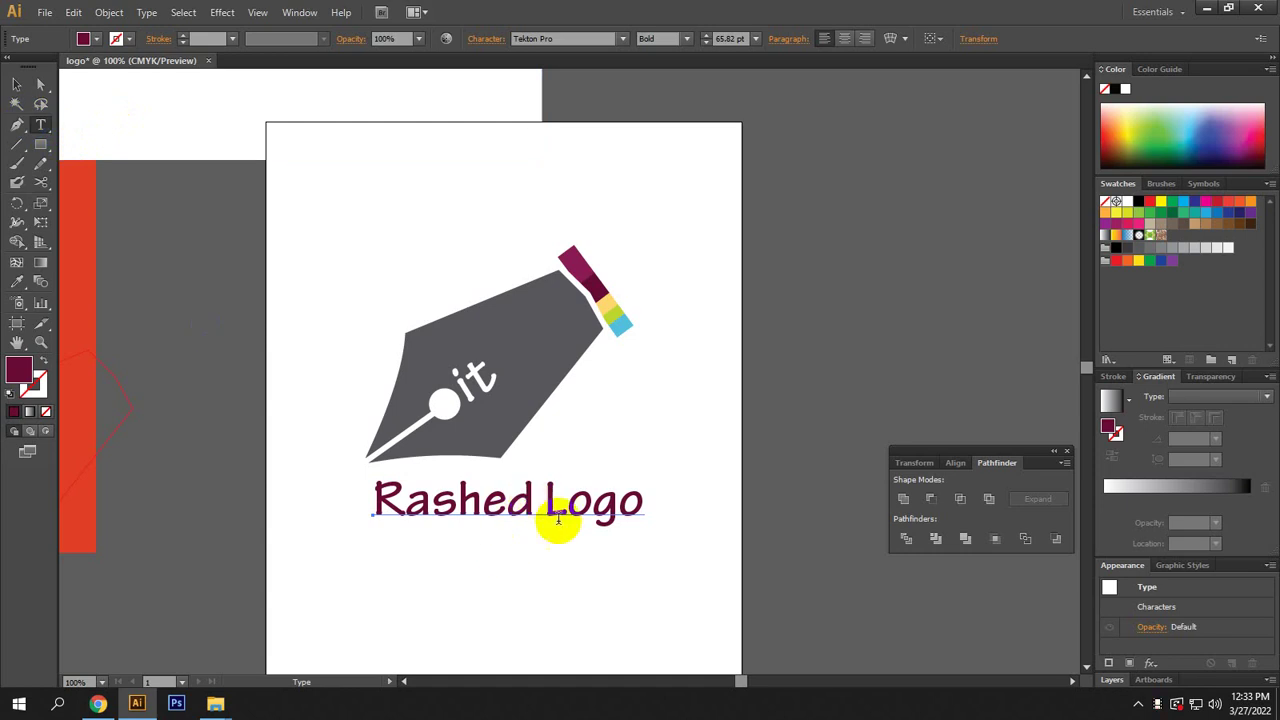
drag(549, 514, 638, 504)
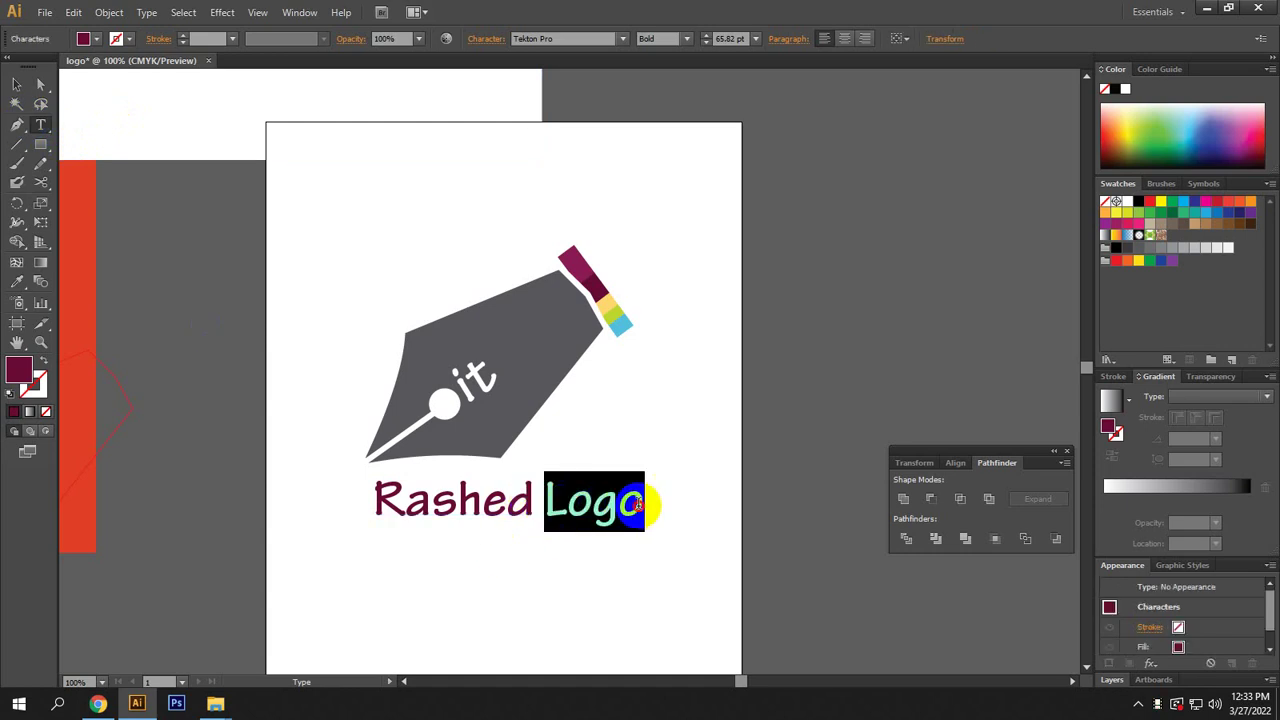
click(18, 160)
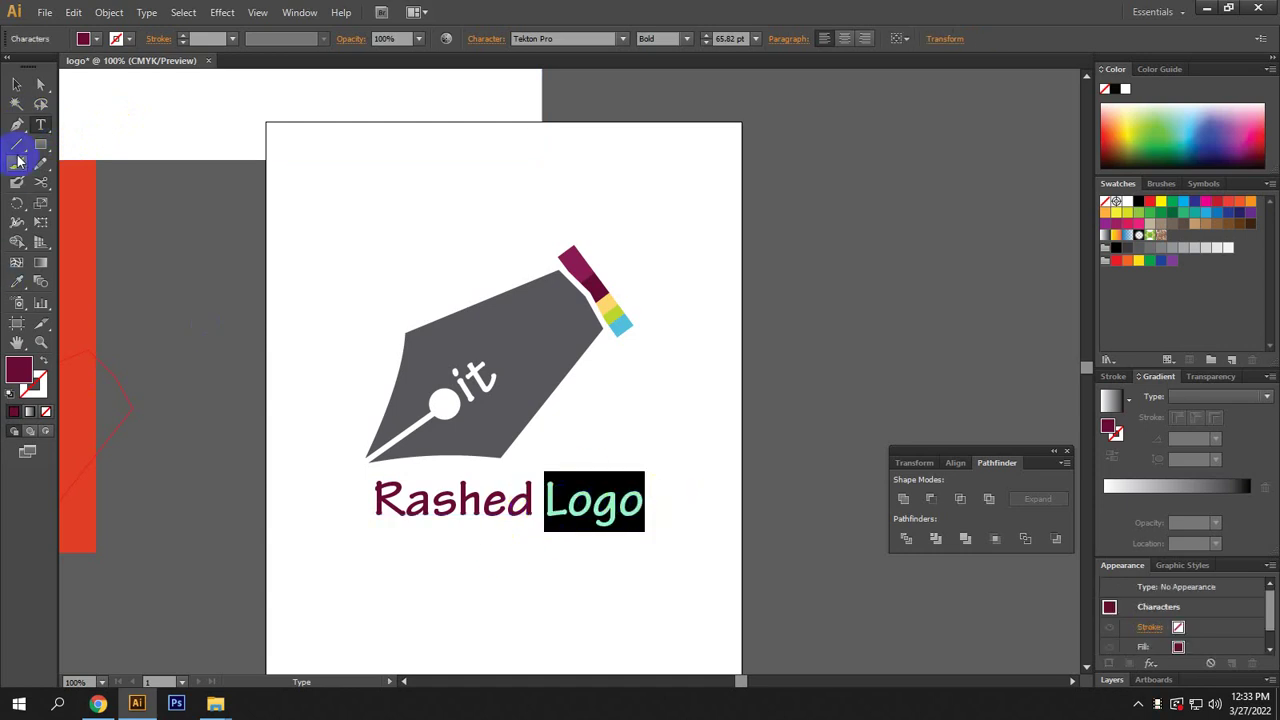
click(17, 281)
click(622, 318)
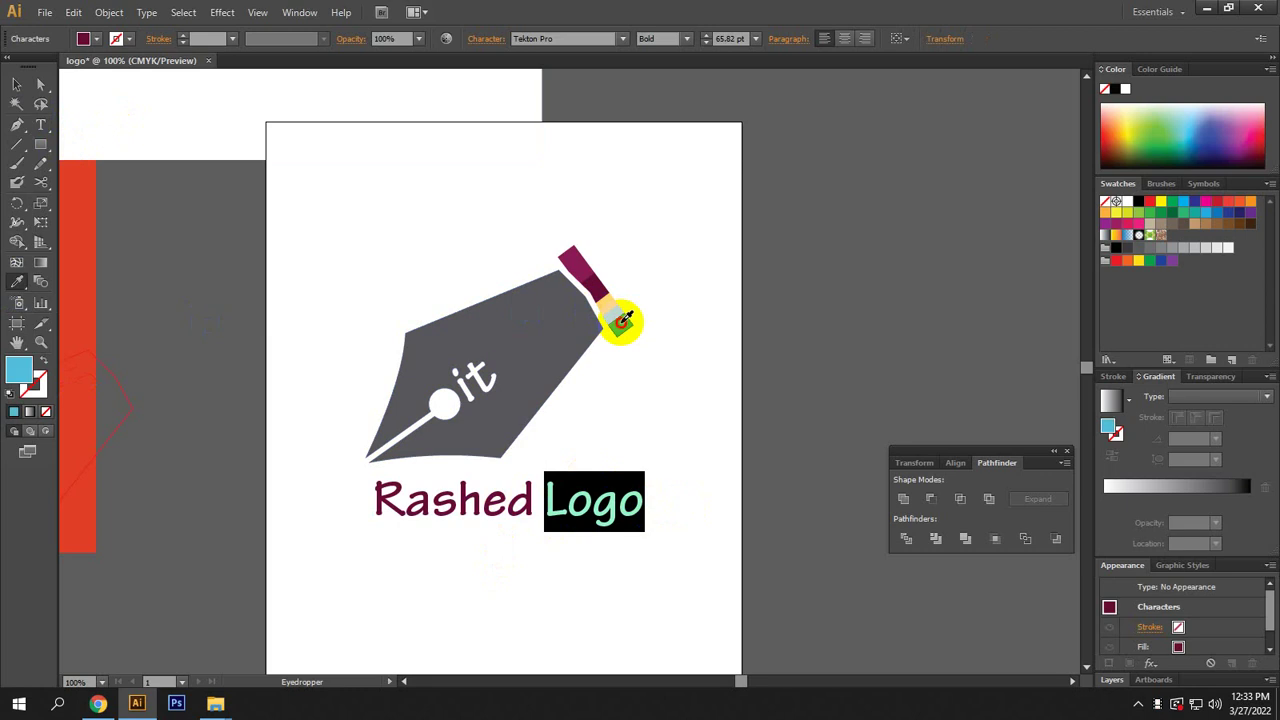
click(17, 84)
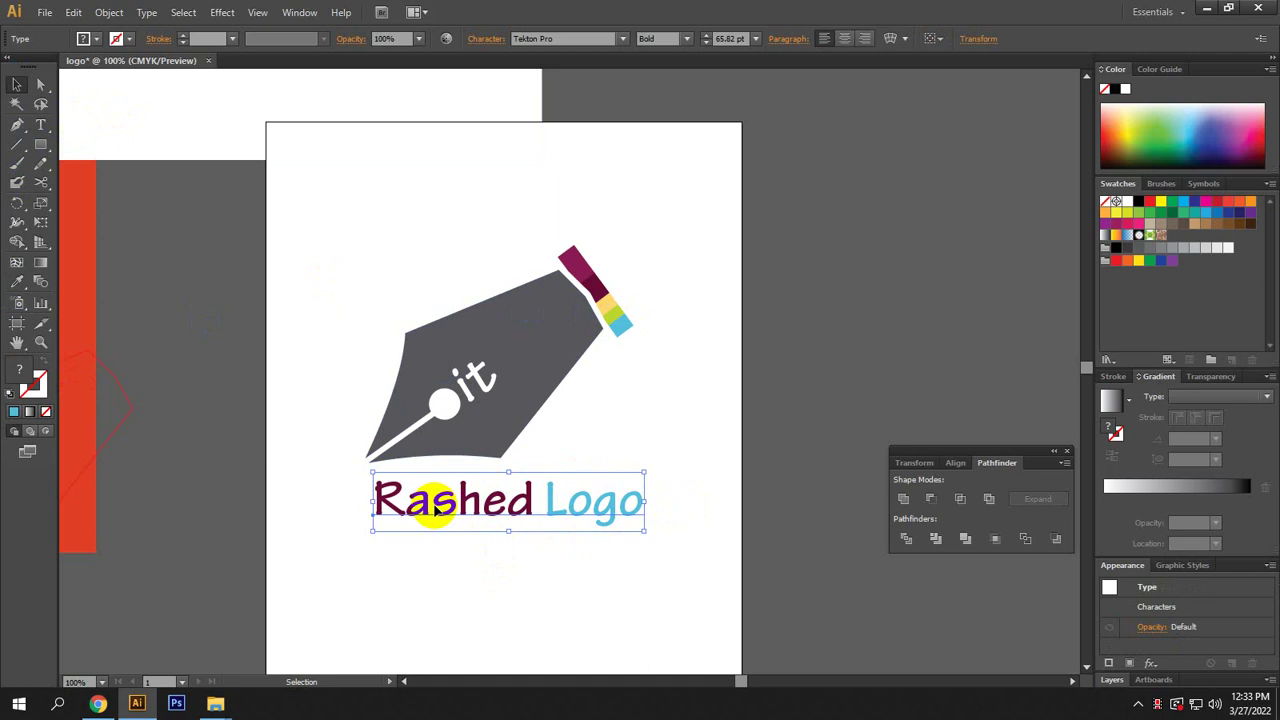
Scale the two-colour name line up from its centre to about 72.4 pt, then deselect it.
click(665, 514)
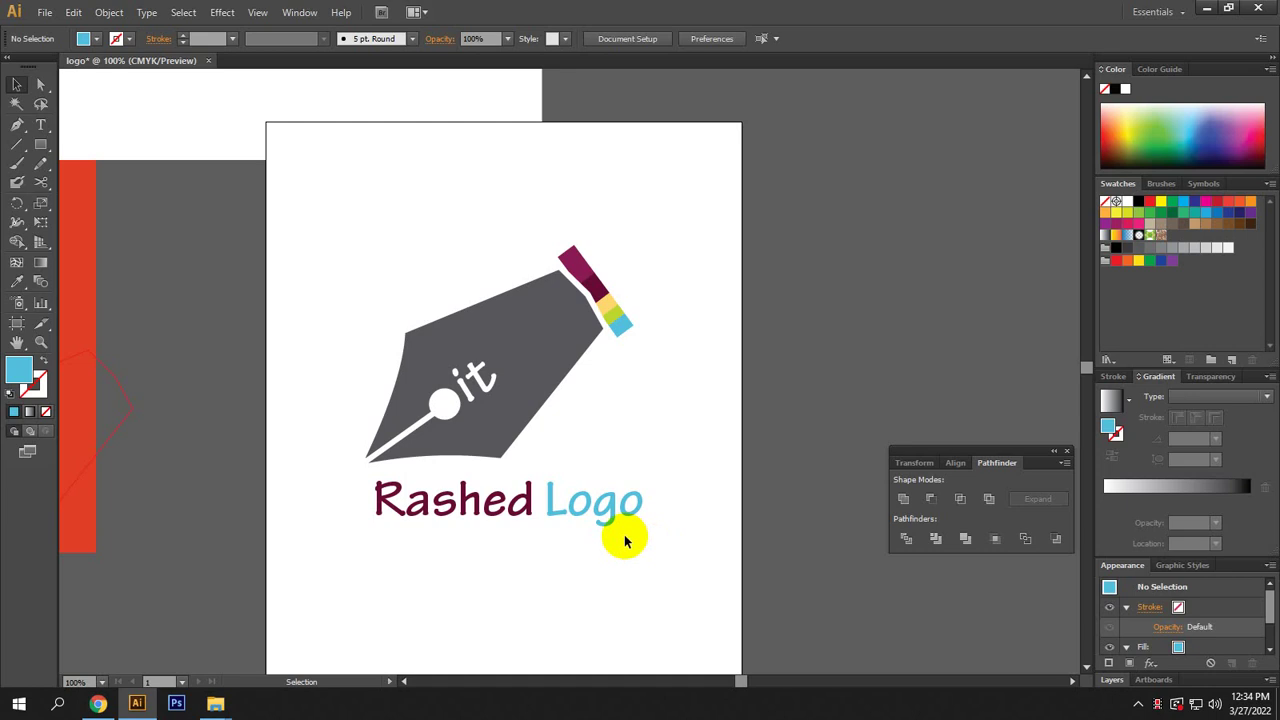
click(628, 506)
drag(643, 503, 658, 503)
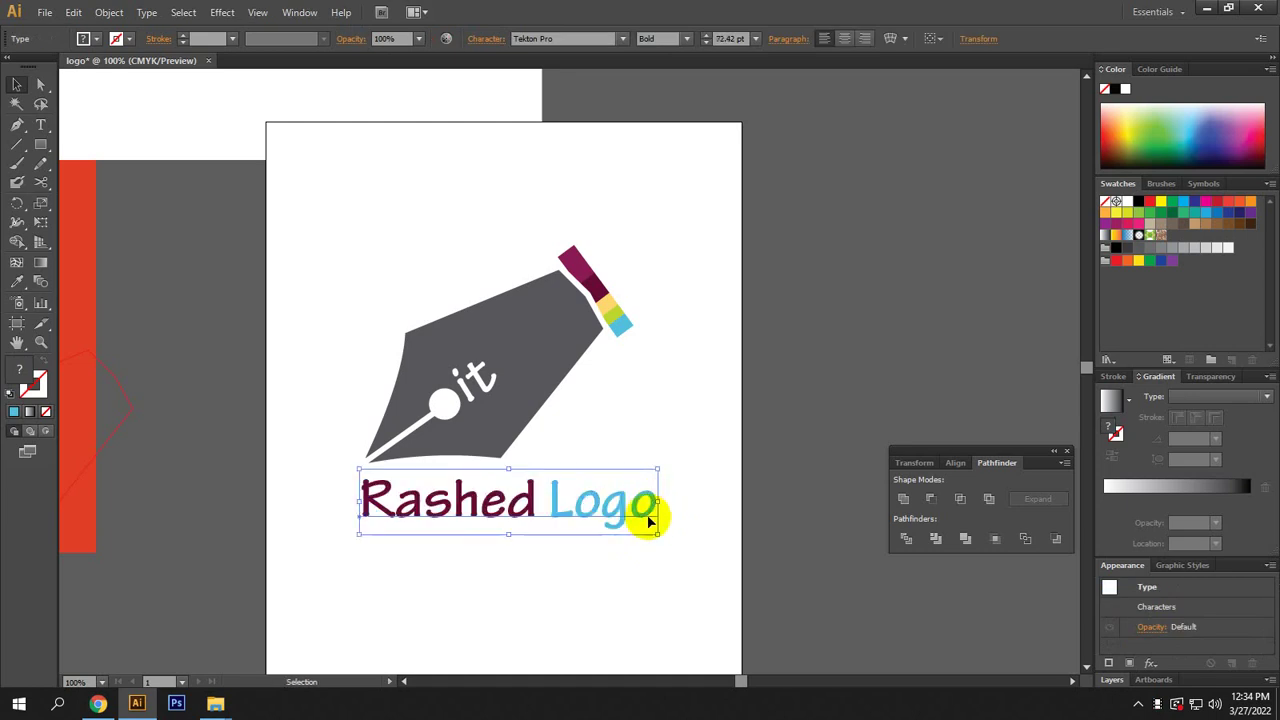
click(607, 563)
scroll(607, 563, down, 2)
drag(638, 585, 474, 391)
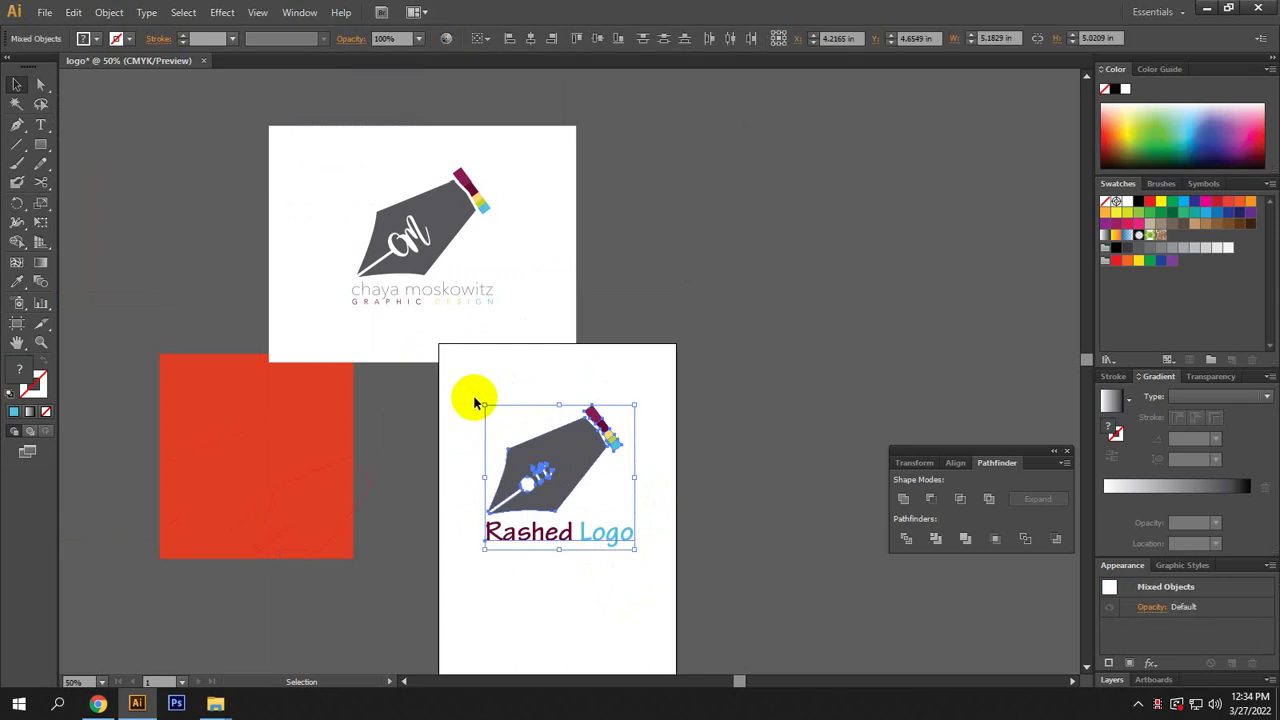
key(ctrl+g)
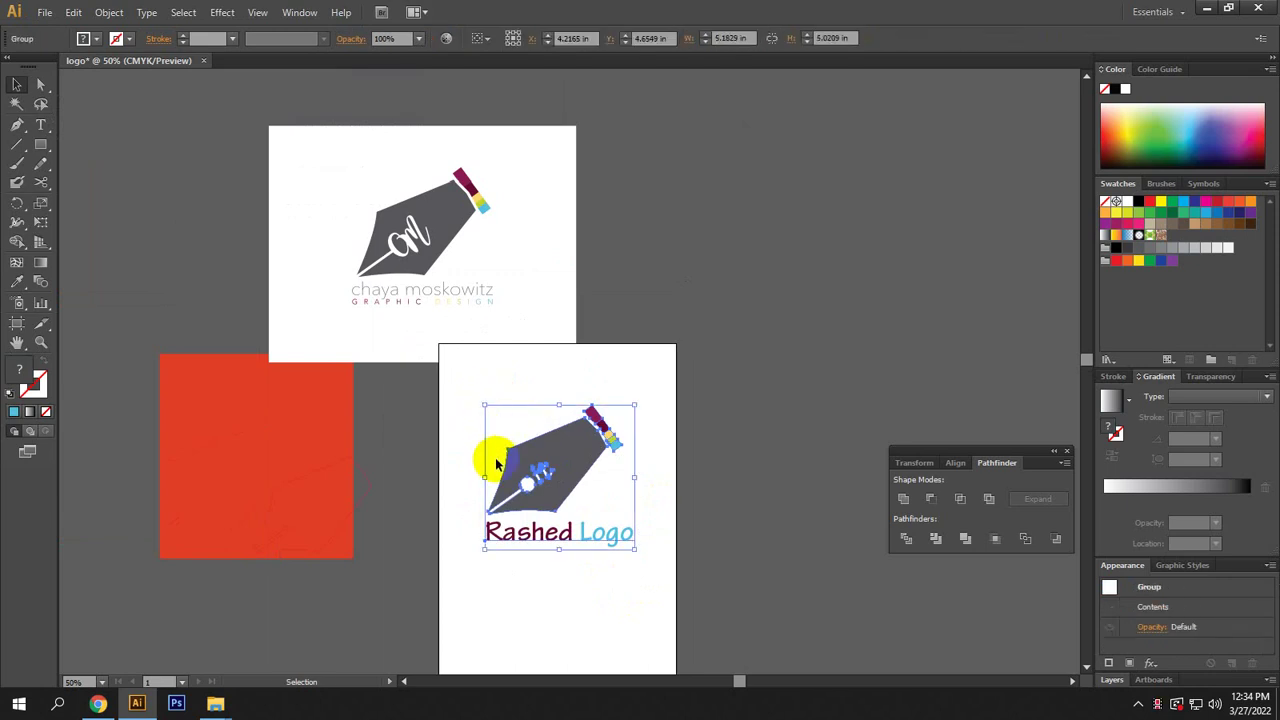
key(ctrl+shift+g)
click(597, 580)
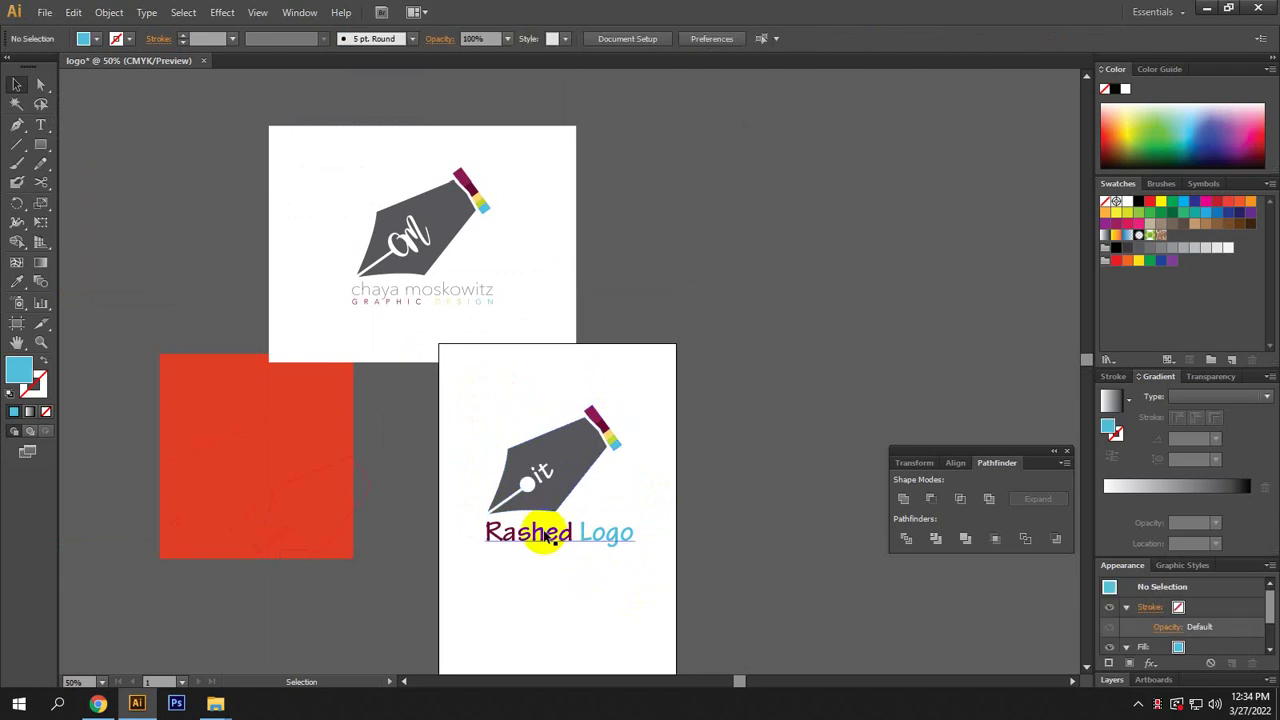
Convert the two-colour name line below the nib to outlines.
scroll(540, 540, up, 2)
key(alt)
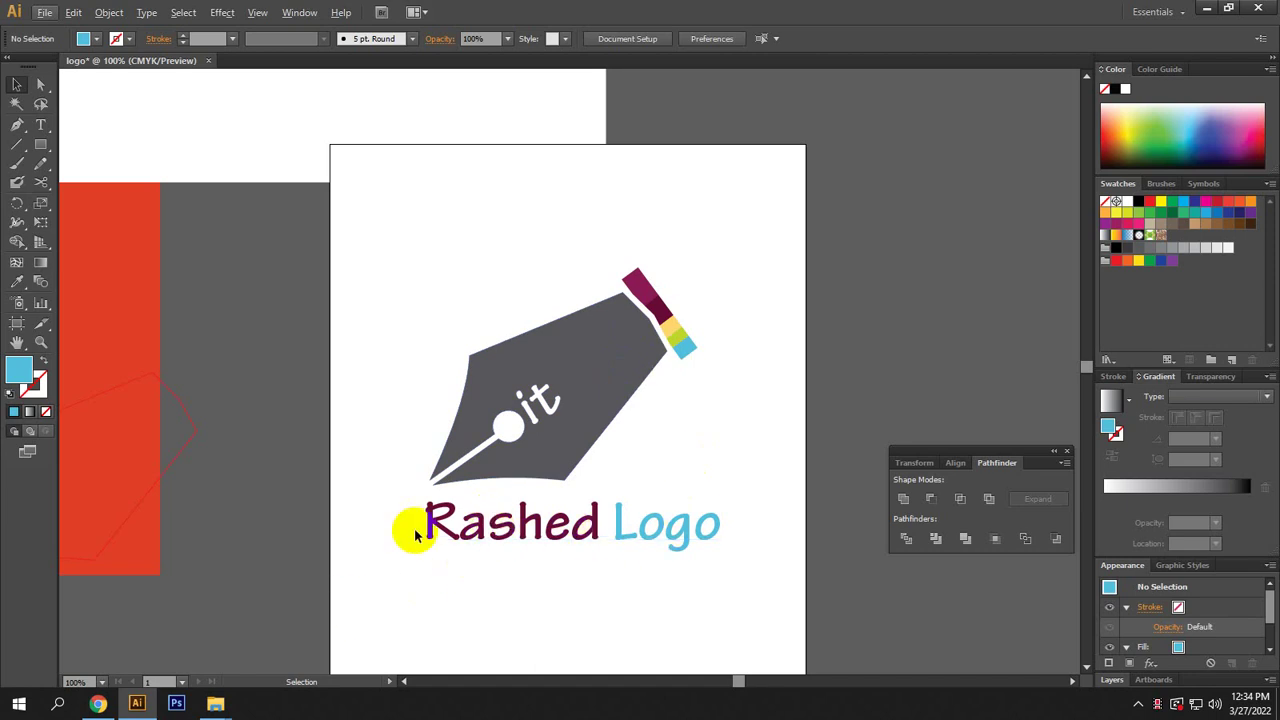
click(520, 527)
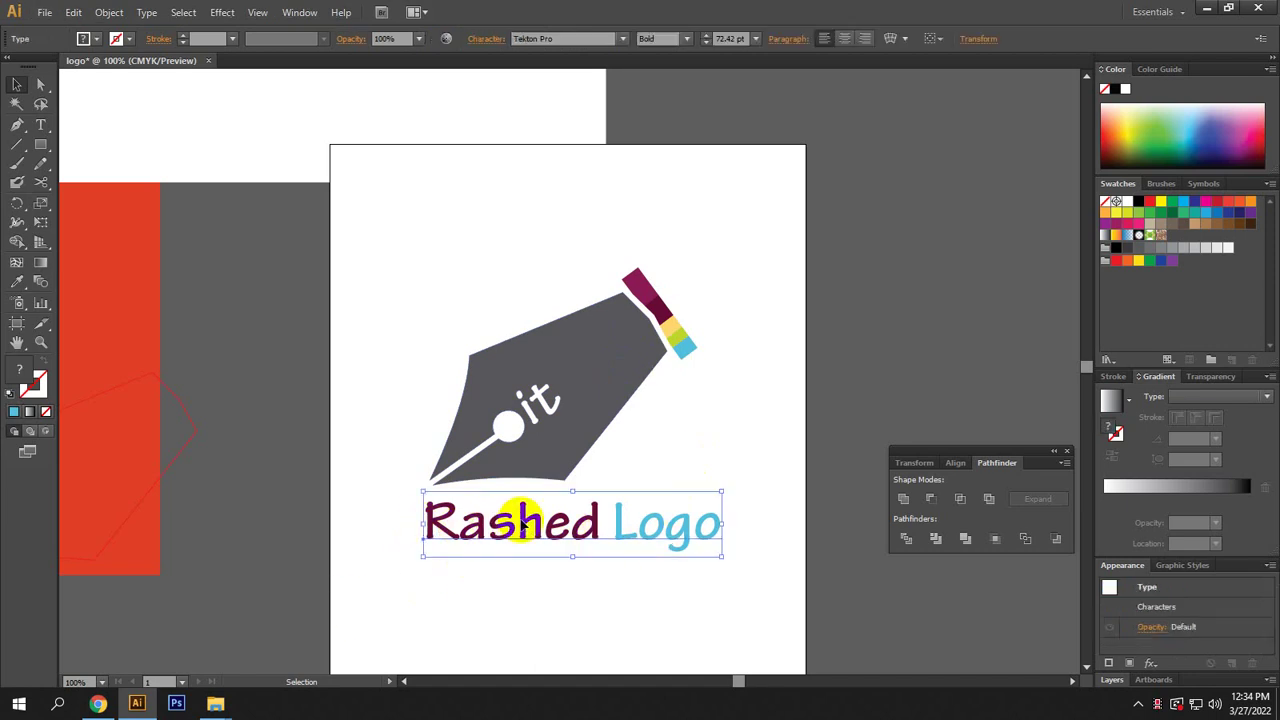
right_click(516, 524)
click(597, 452)
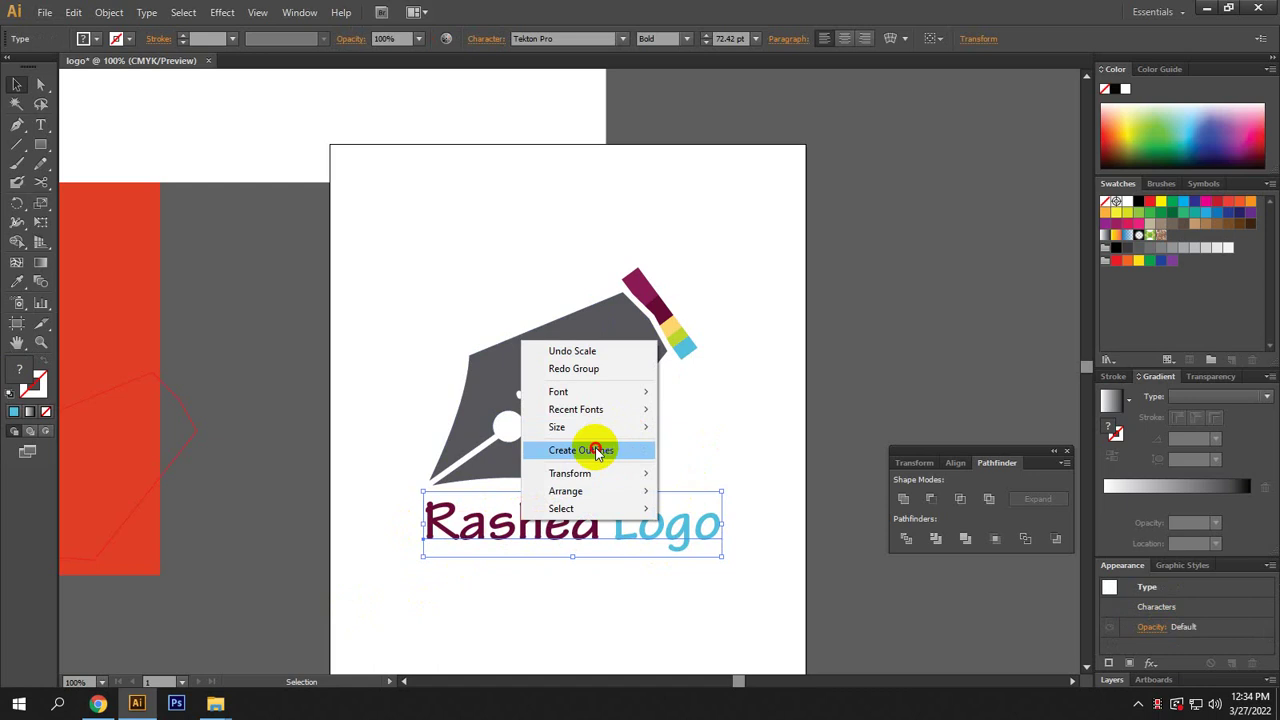
click(573, 572)
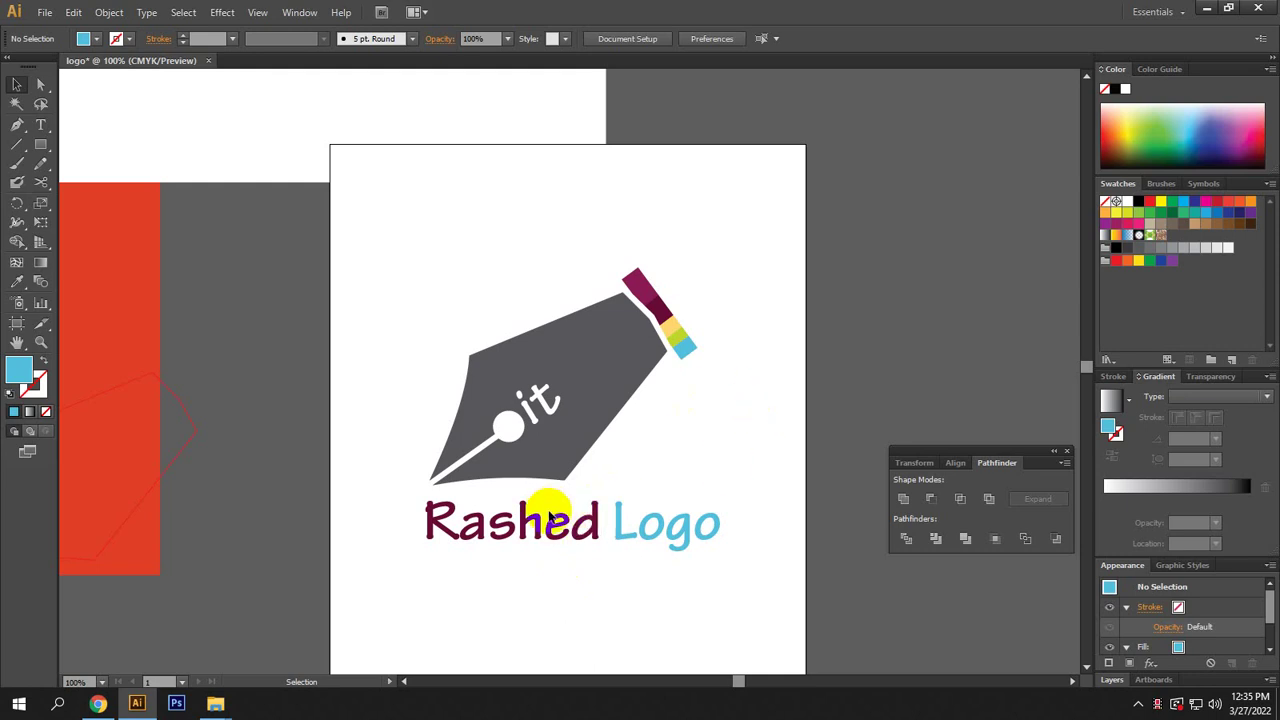
Select the nib, coloured strips and outlined name line together and group them.
click(558, 374)
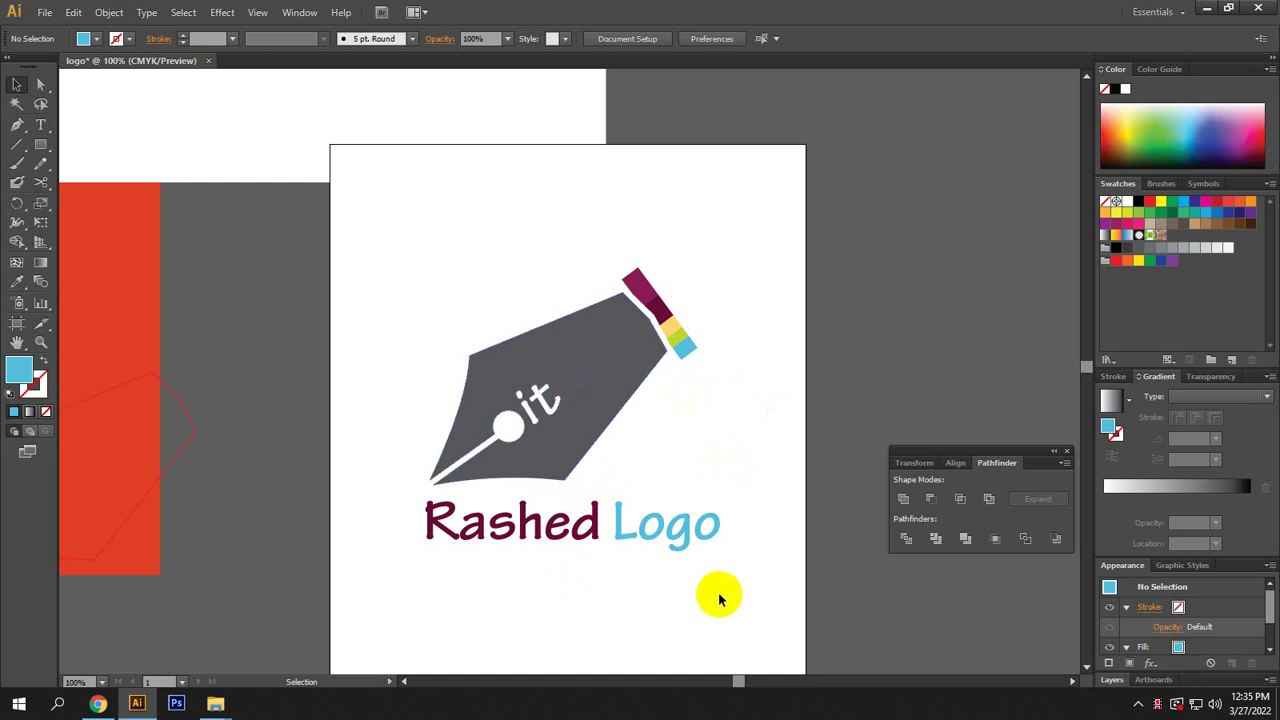
drag(716, 596, 373, 268)
click(373, 268)
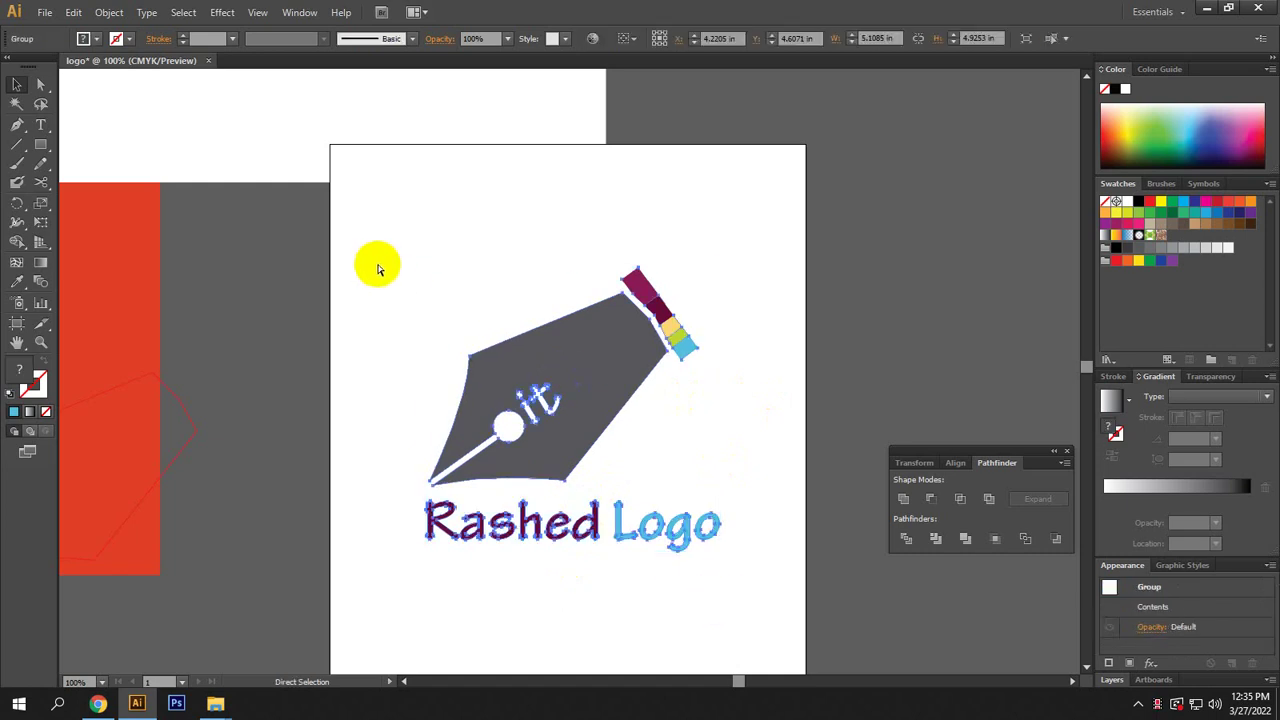
click(534, 394)
Ungroup the combined logo artwork and group it again.
right_click(545, 367)
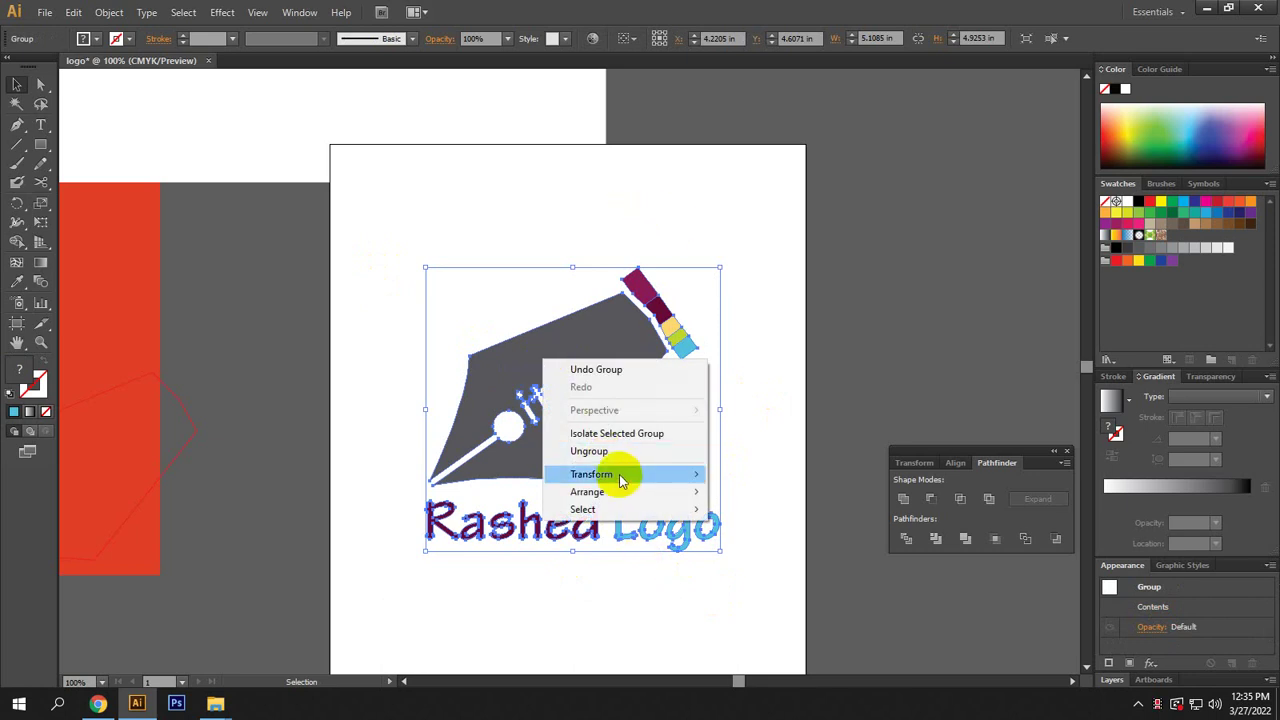
click(612, 451)
right_click(604, 381)
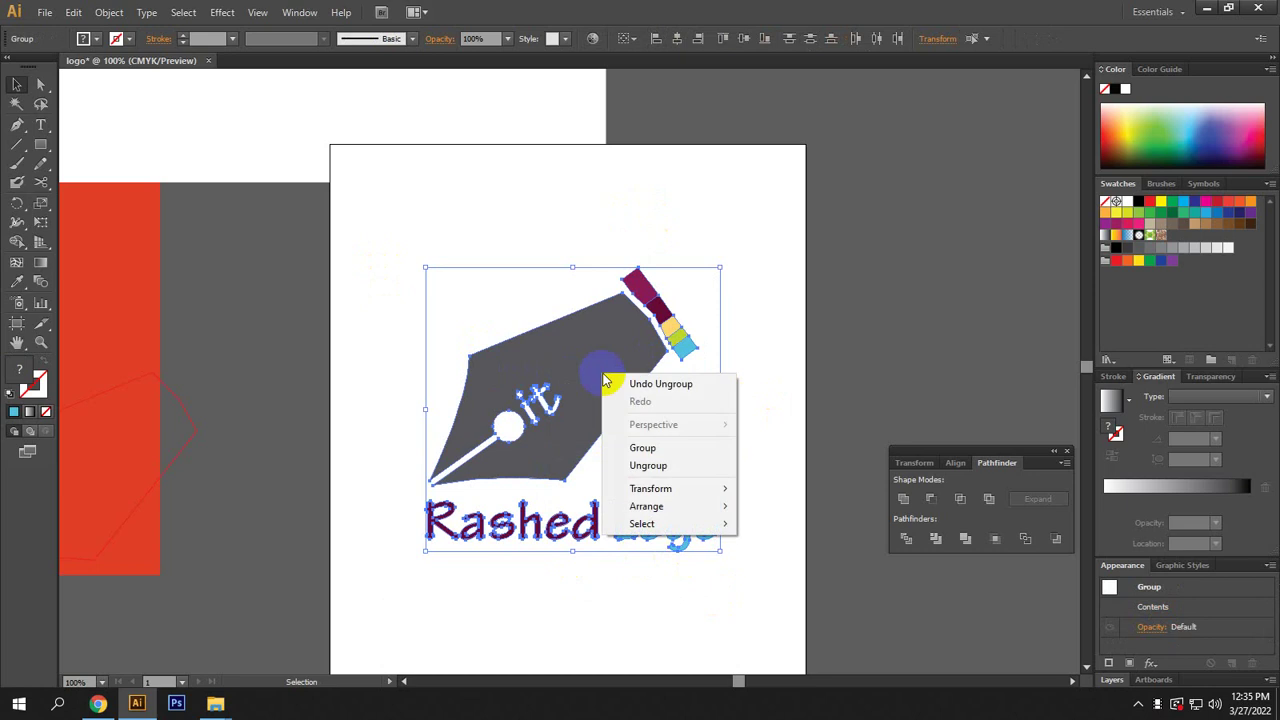
click(654, 450)
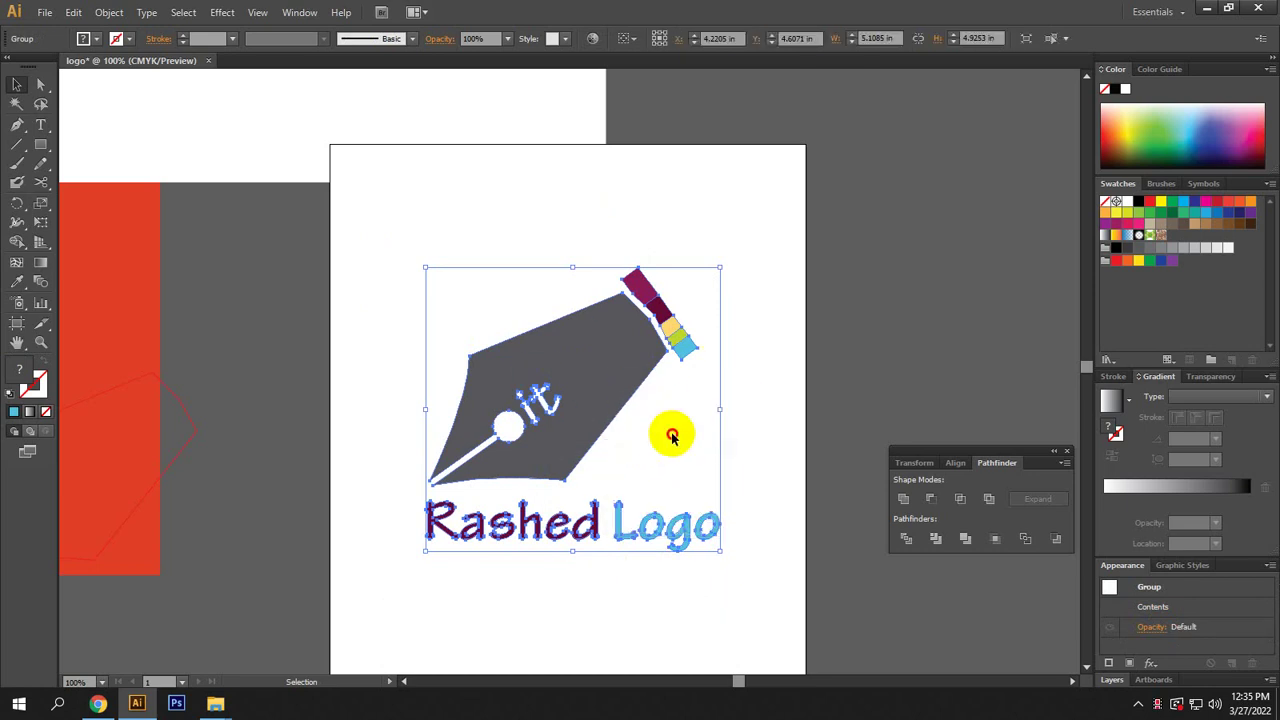
click(674, 434)
click(588, 411)
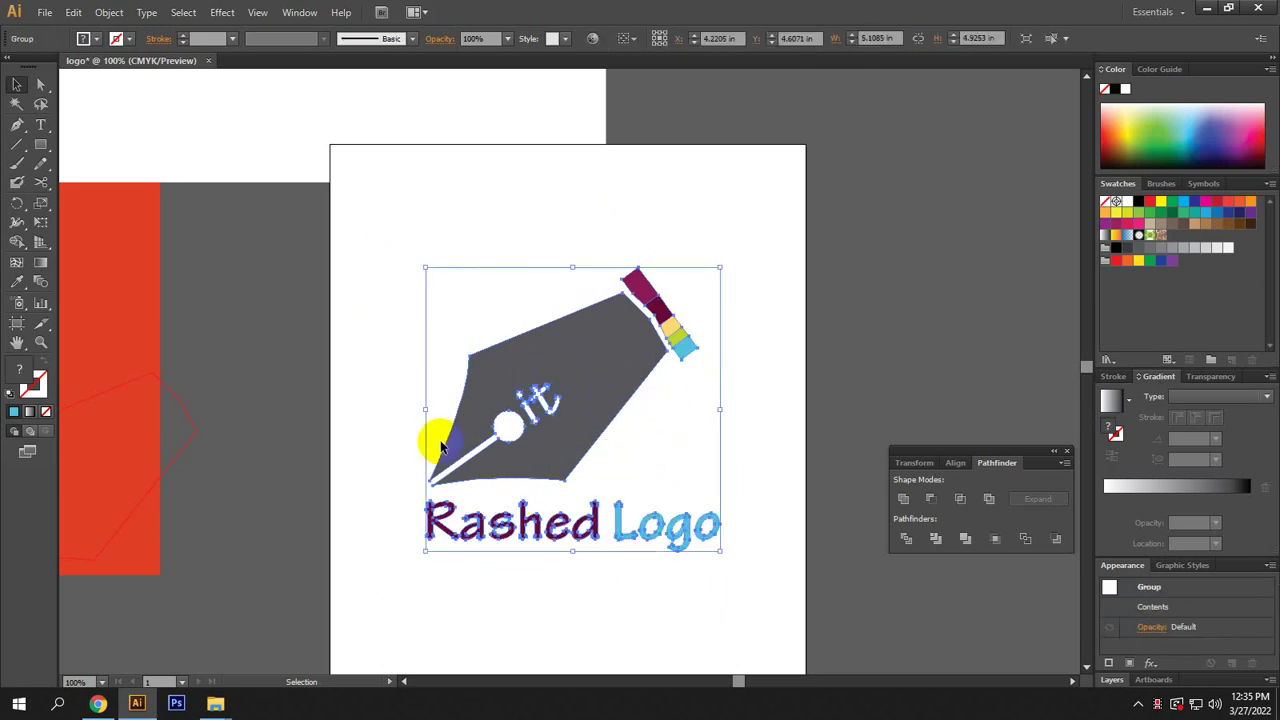
Move the grouped logo to the centre of the artboard, at about X 4.13 in, Y 6.00 in.
key(ctrl+minus)
key(ctrl+minus)
key(ctrl+minus)
drag(476, 310, 327, 287)
scroll(617, 481, up, 2)
drag(466, 437, 466, 497)
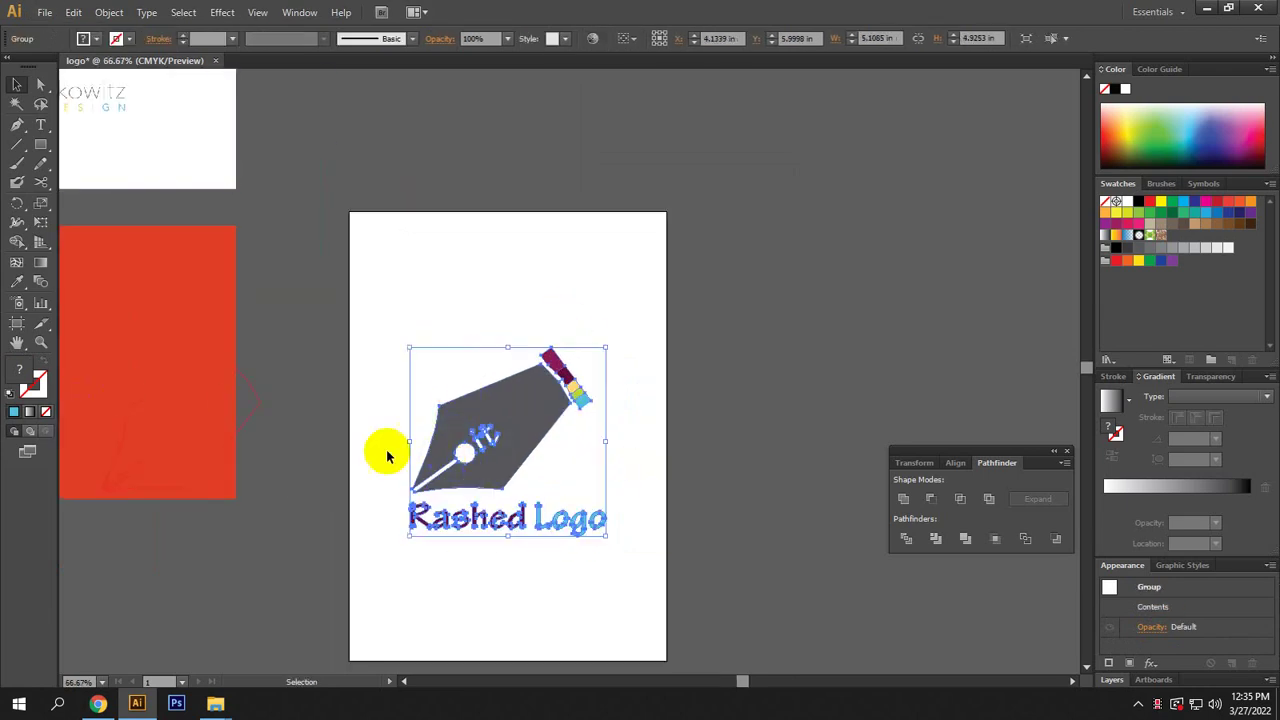
Move the grouped logo straight down into the artboard's lower half, at about Y 8.92 in.
drag(545, 424, 545, 535)
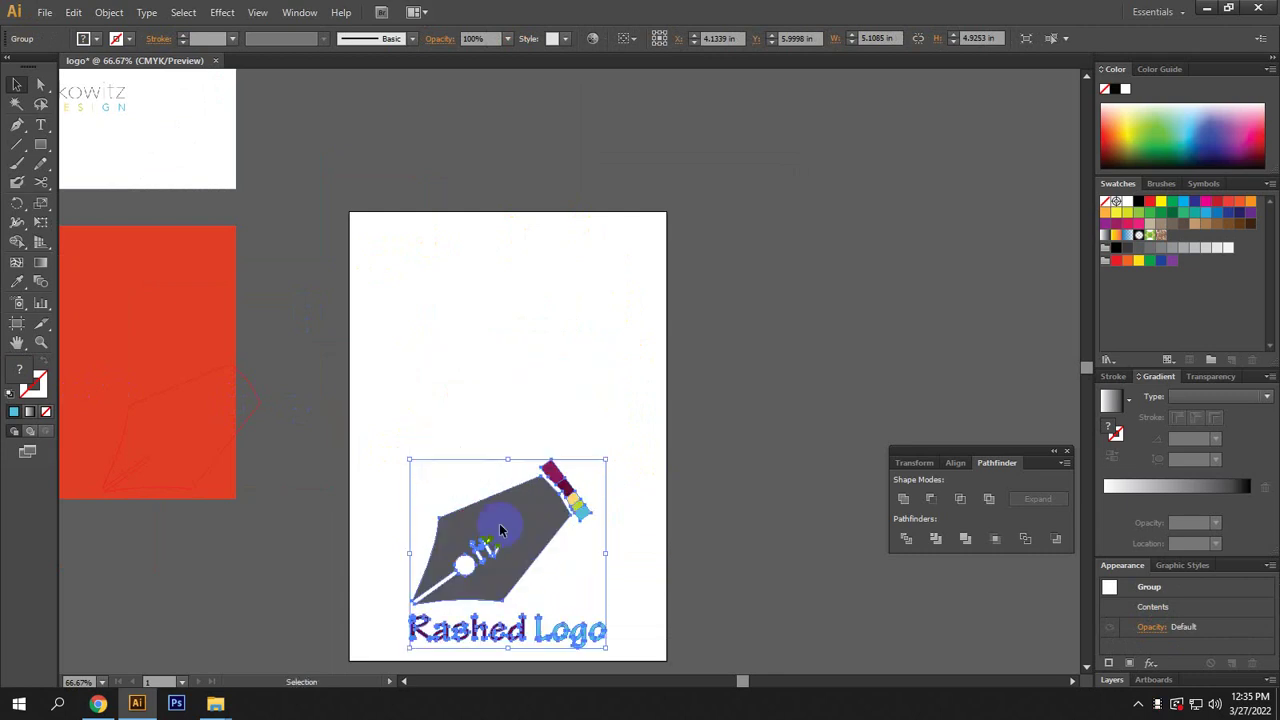
click(10, 328)
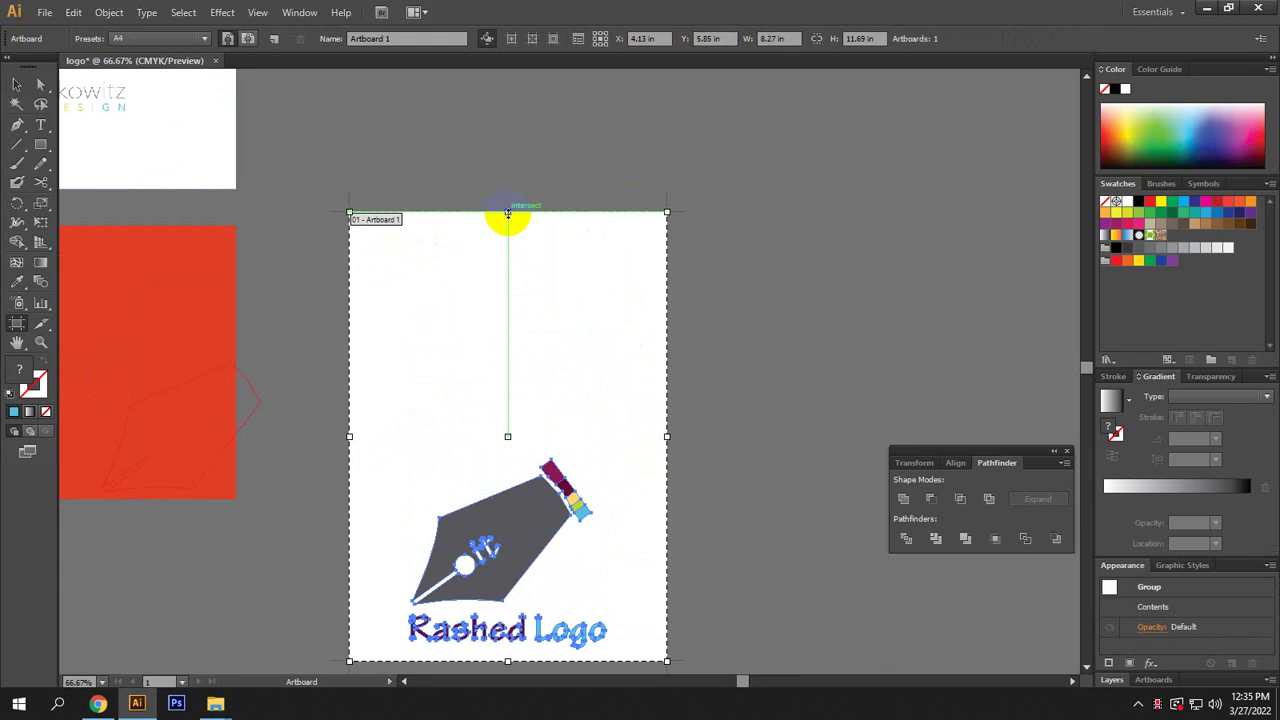
drag(508, 213, 507, 437)
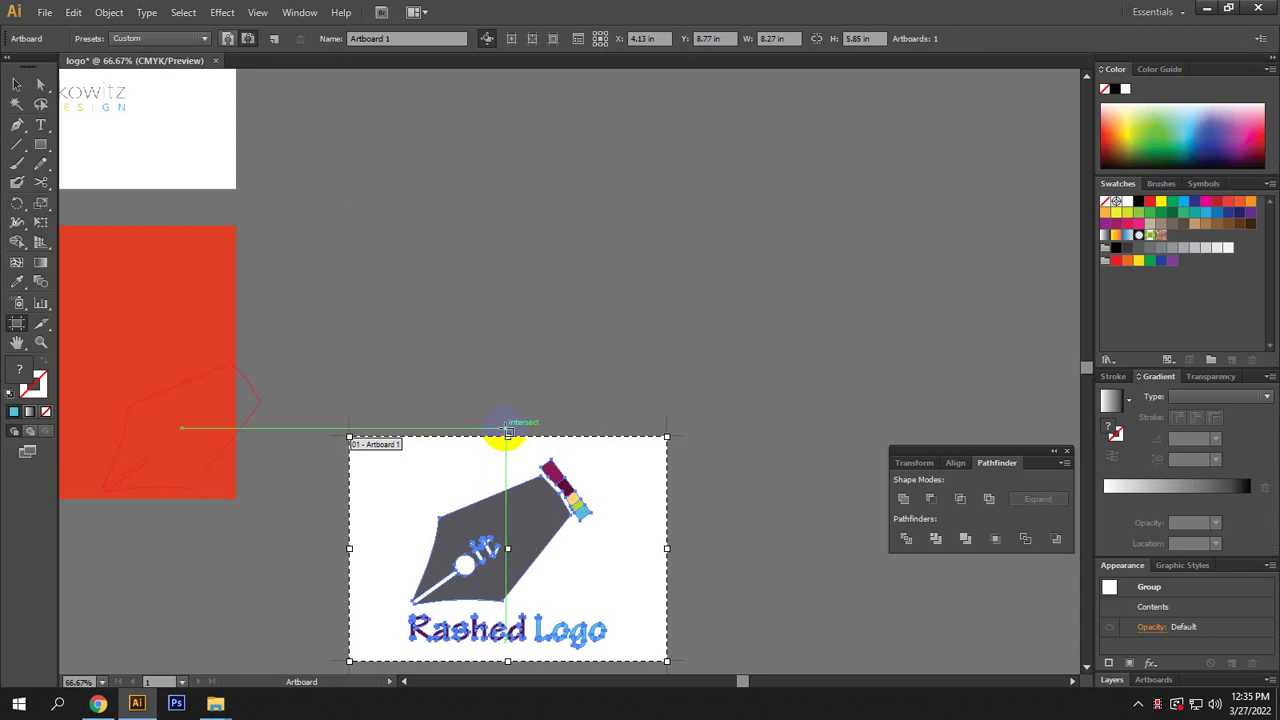
key(ctrl+z)
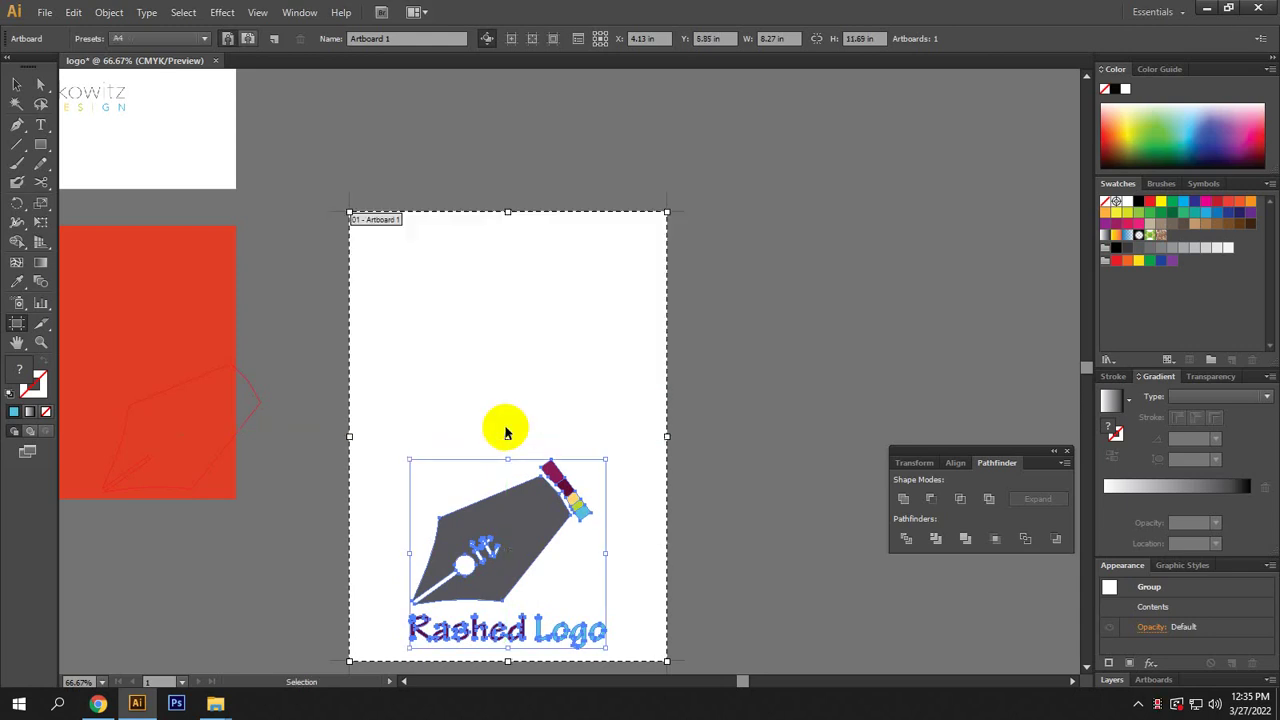
click(17, 84)
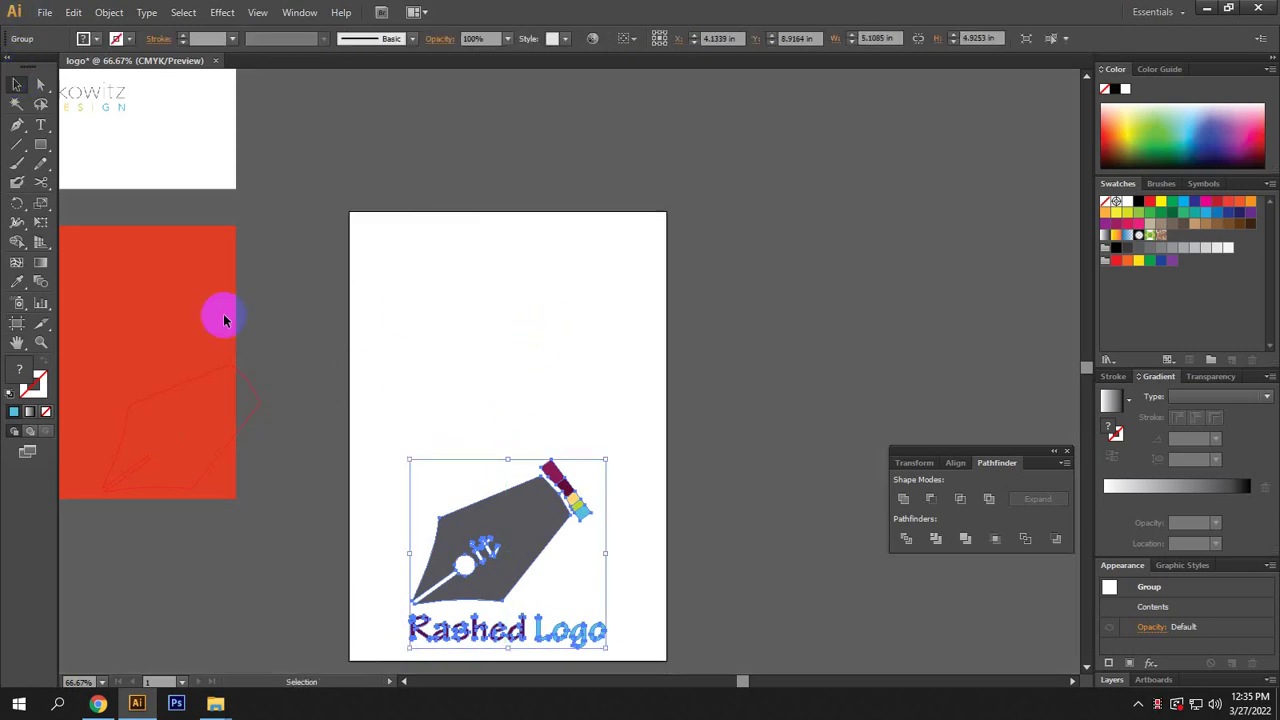
click(594, 349)
click(528, 529)
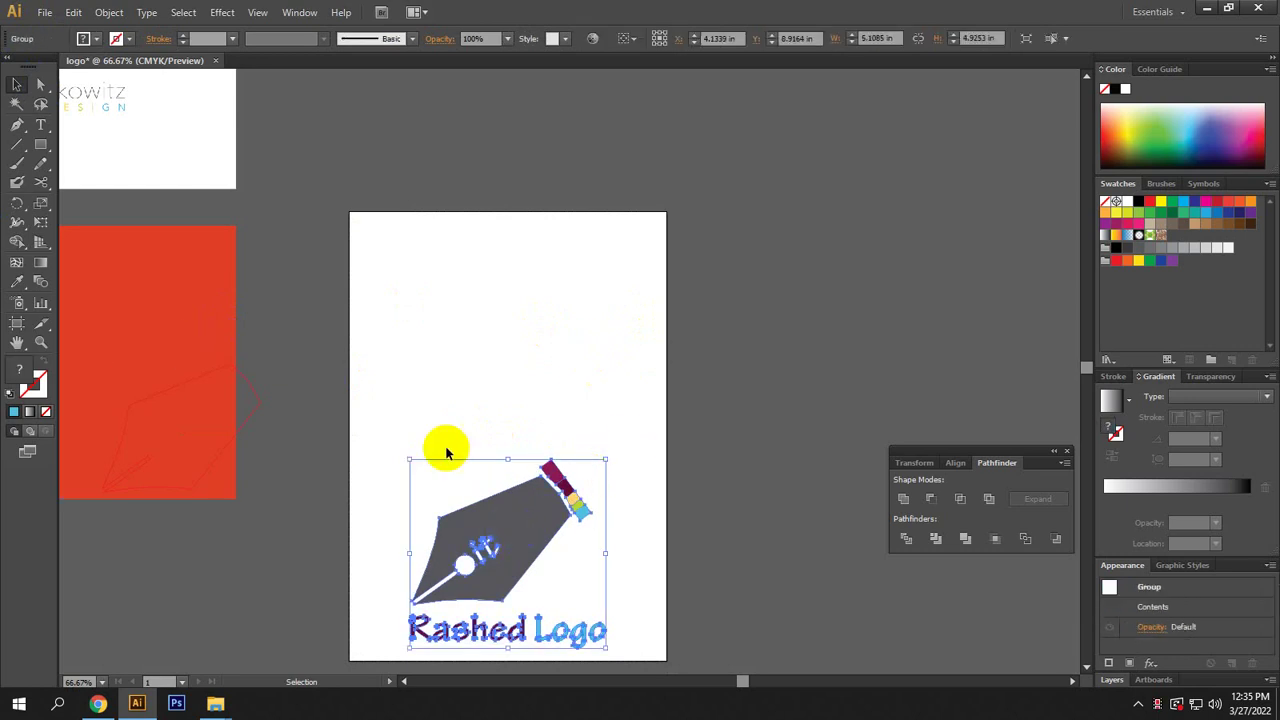
Shorten the artboard from its top edge to a height of about 5.85 in, leaving only the area around the logo.
click(17, 326)
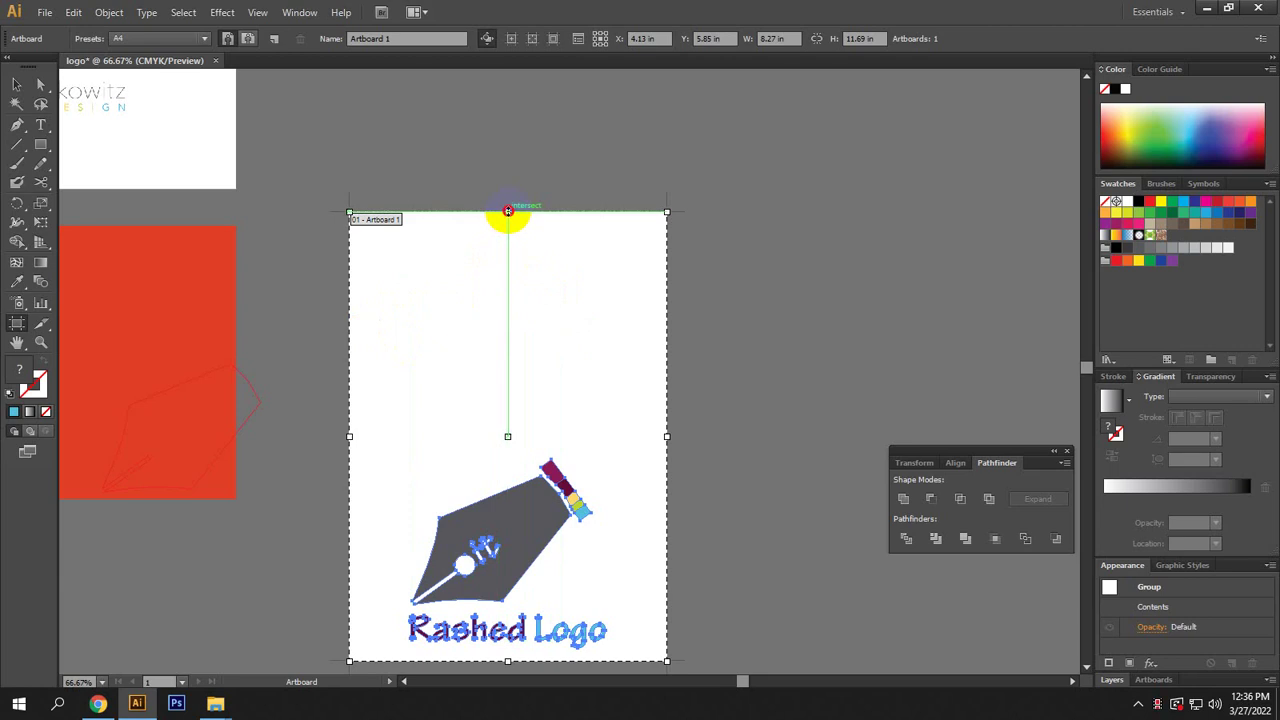
drag(508, 211, 495, 436)
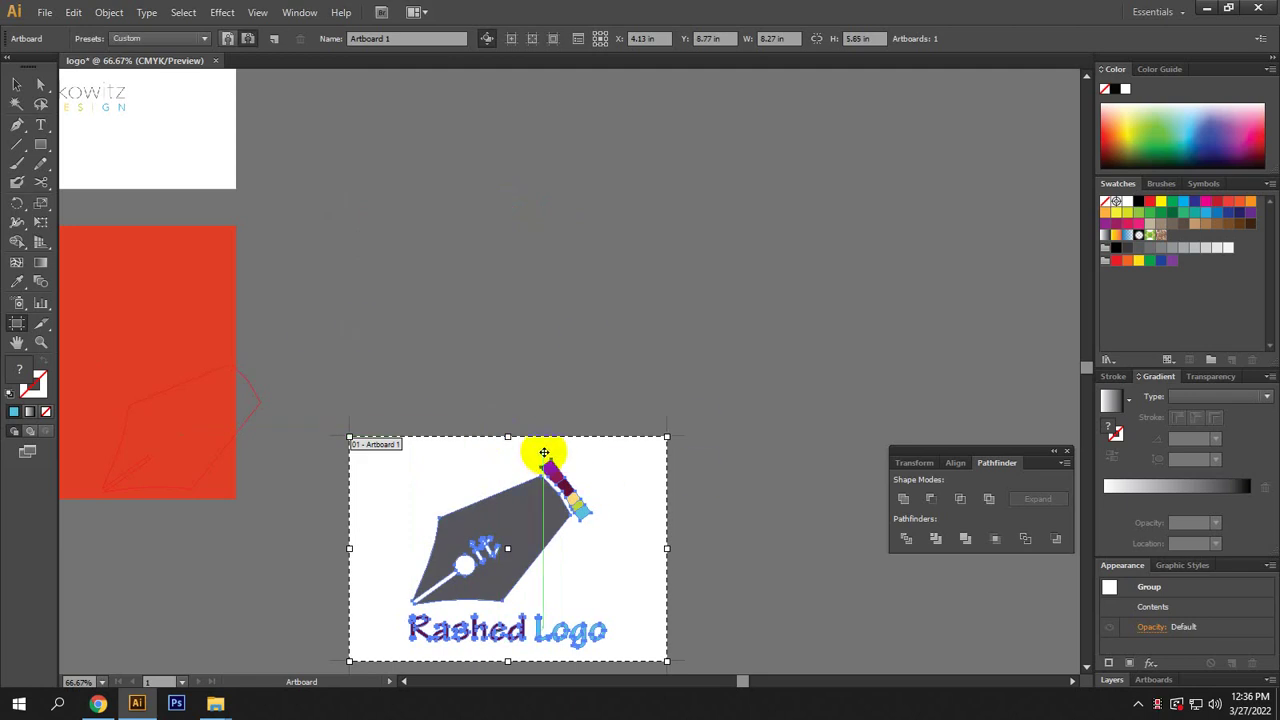
click(14, 84)
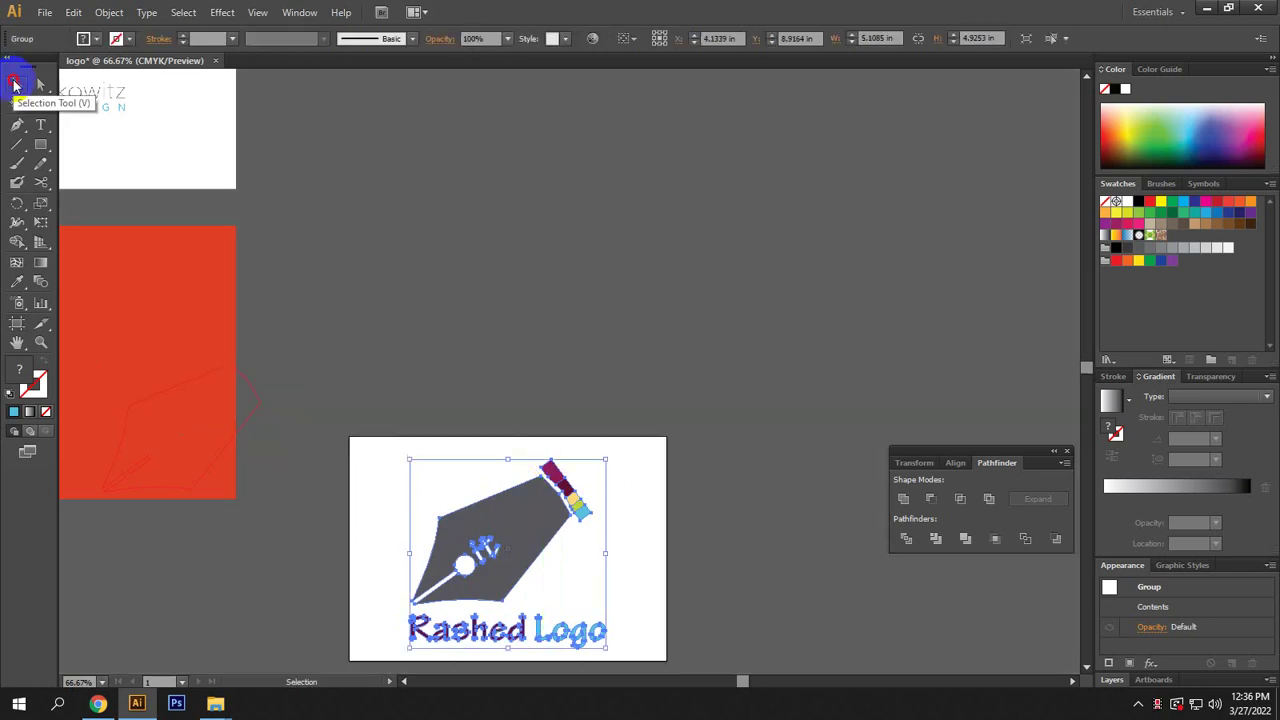
click(688, 272)
scroll(674, 191, down, 2)
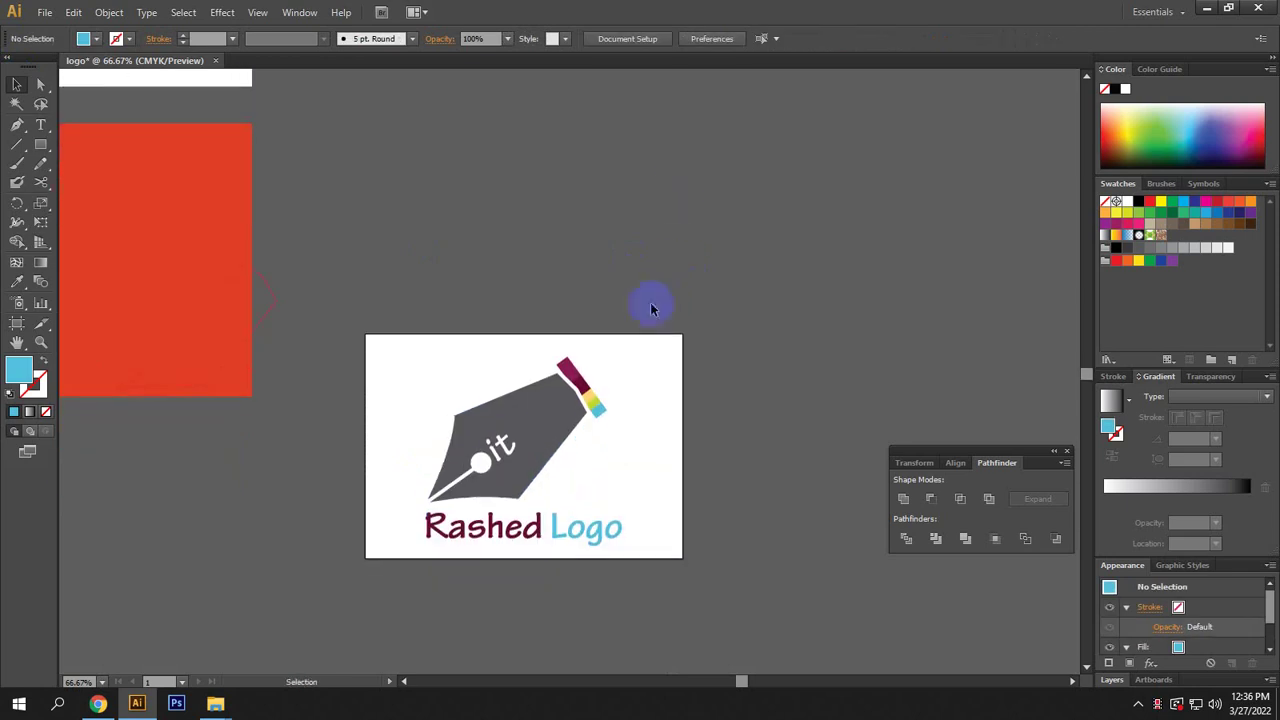
Enlarge the grouped logo slightly from its centre to about 5.44 by 5.25 in and deselect it.
click(500, 414)
mouse_move(620, 449)
mouse_down()
mouse_move(641, 450)
mouse_move(628, 444)
mouse_up()
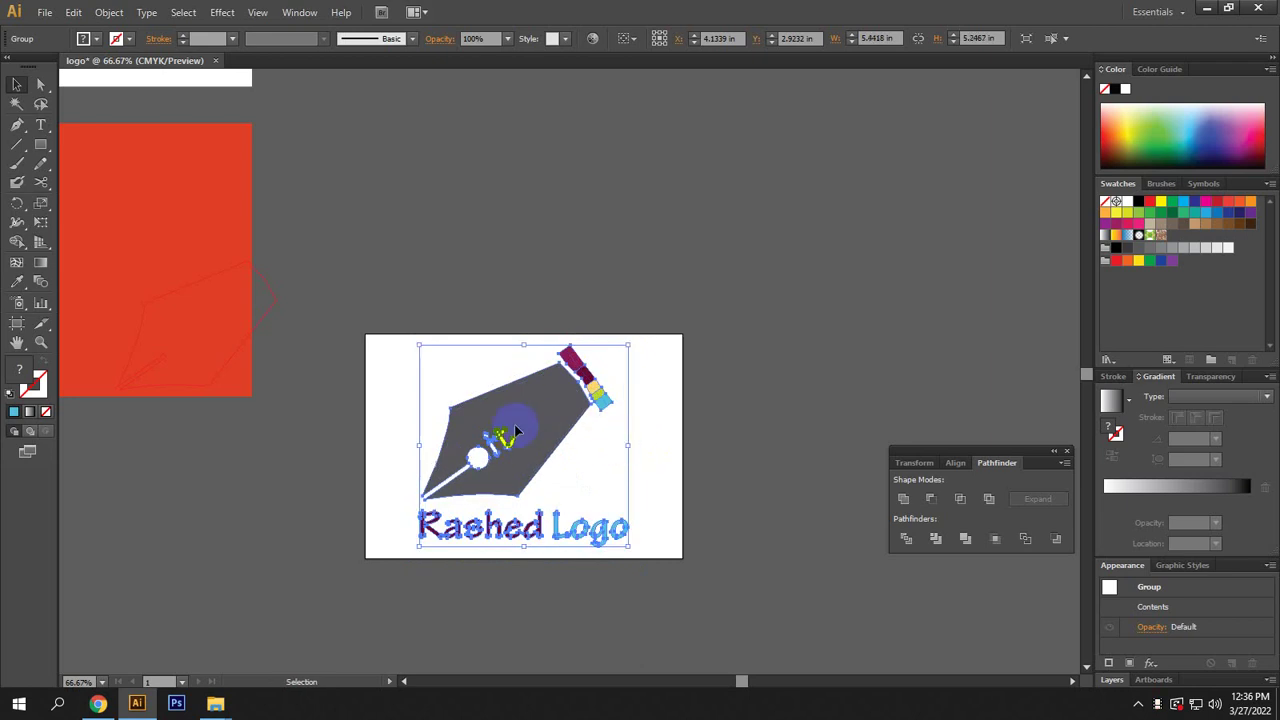
click(665, 470)
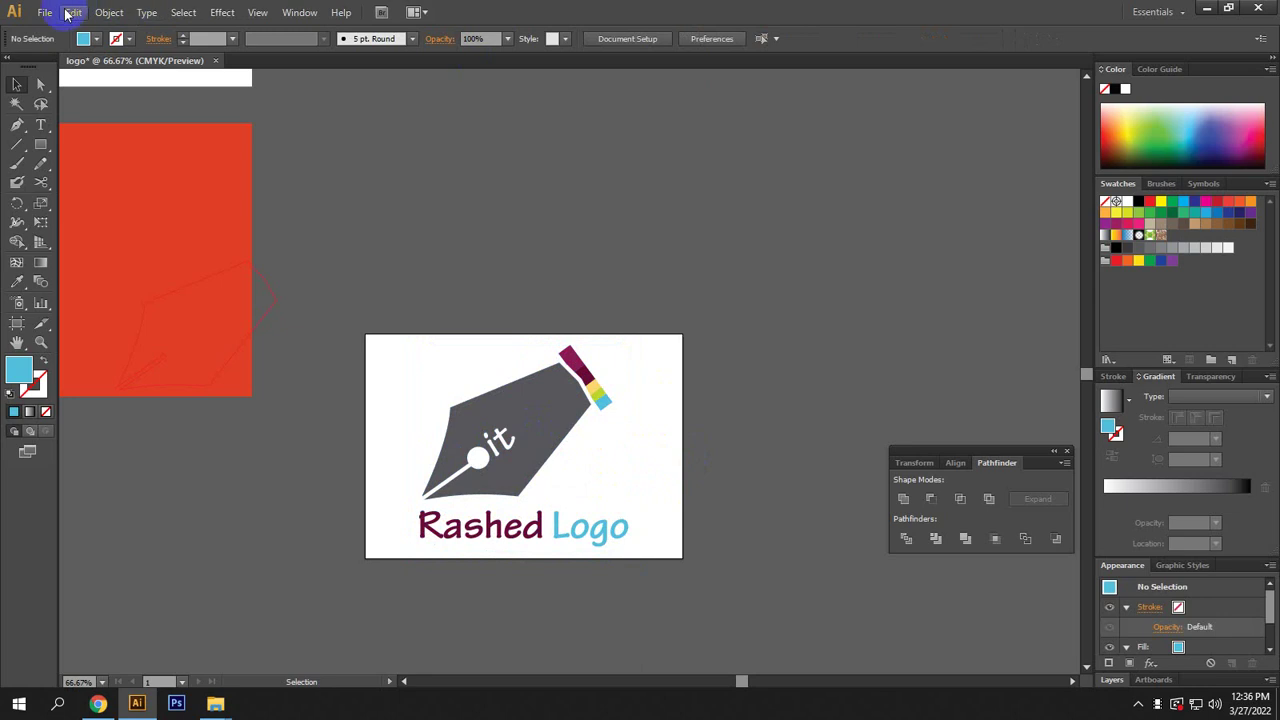
Save the document as logo.ai on Local Disk (D:) in Adobe Illustrator format with the Illustrator CS6 version.
click(45, 12)
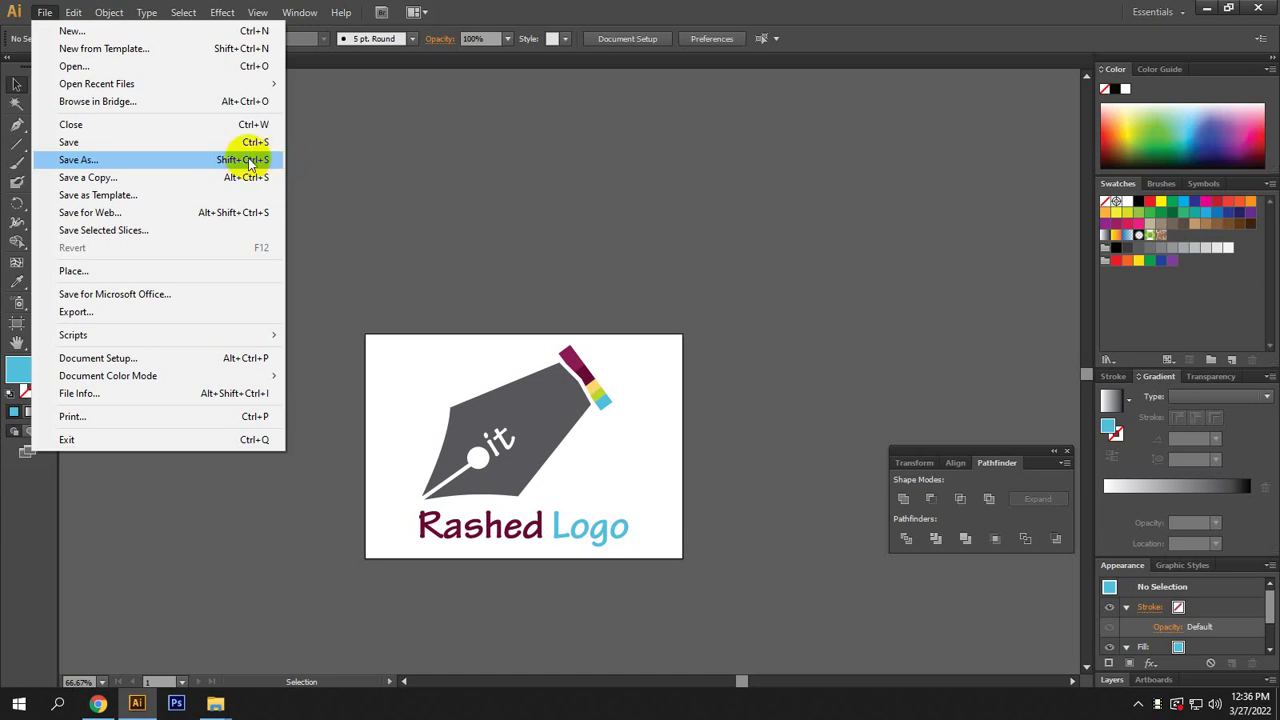
click(249, 162)
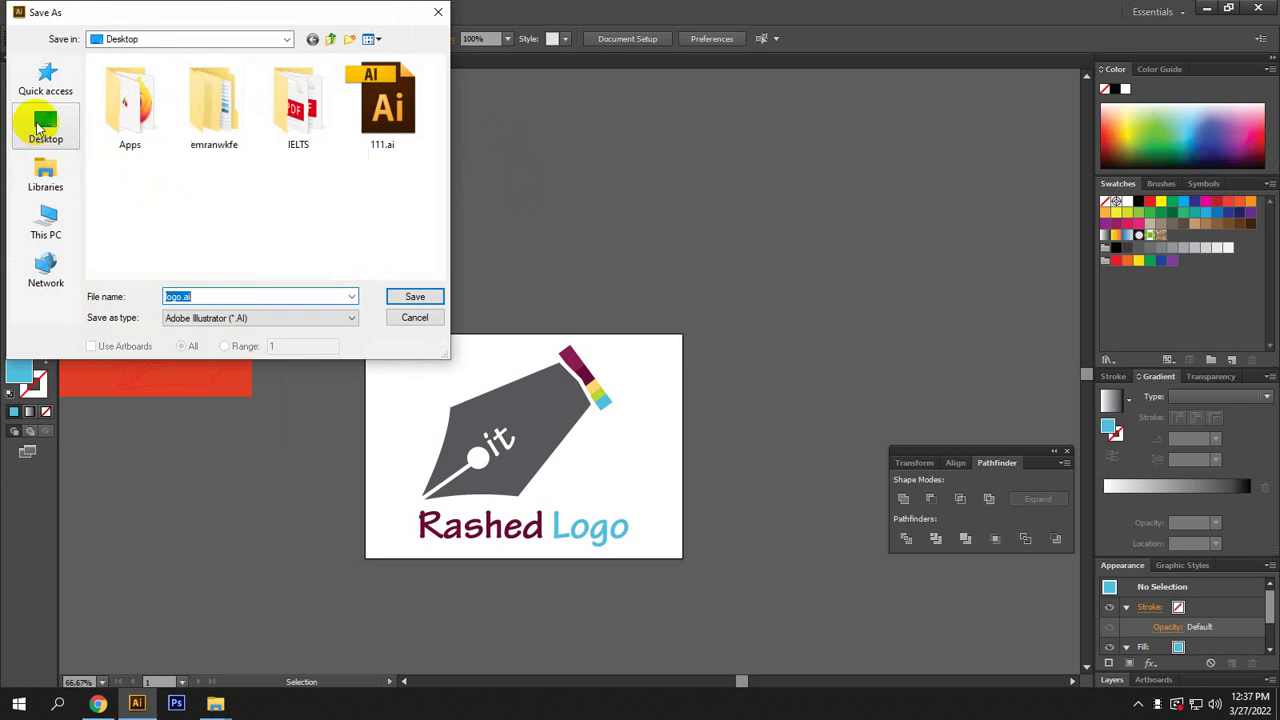
click(25, 218)
scroll(170, 210, down, 3)
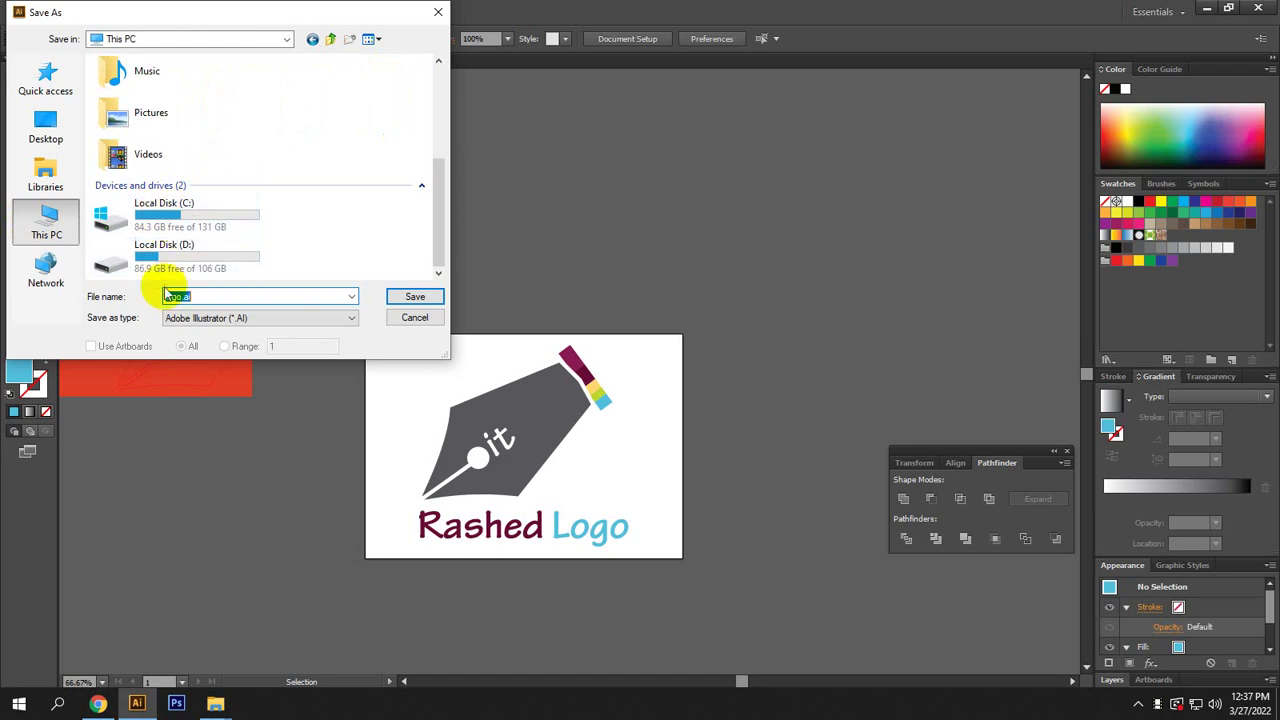
double_click(166, 268)
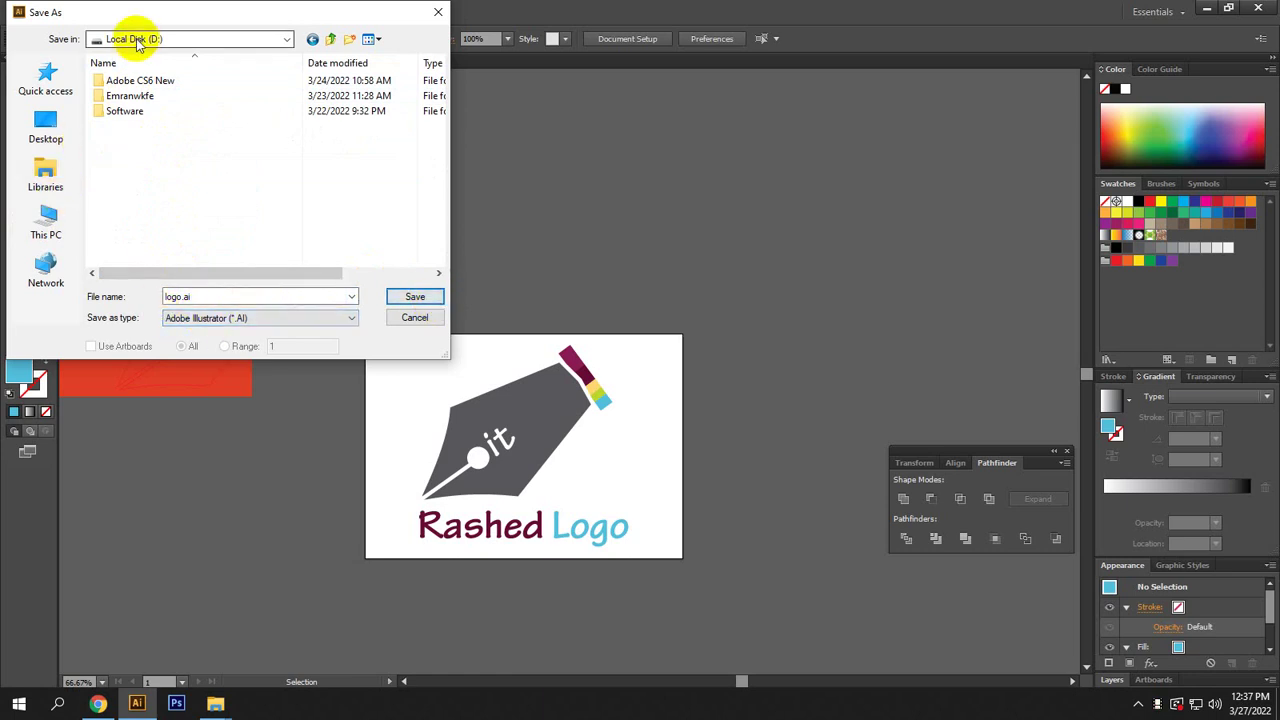
click(416, 300)
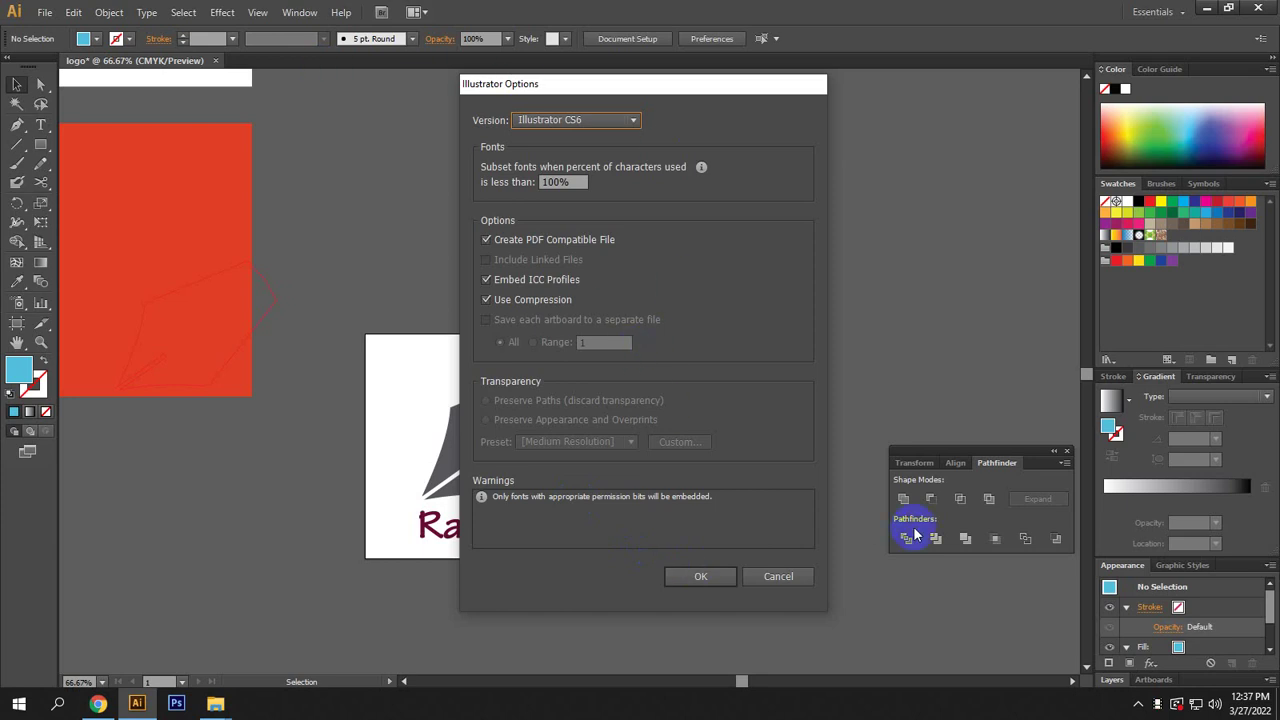
click(699, 577)
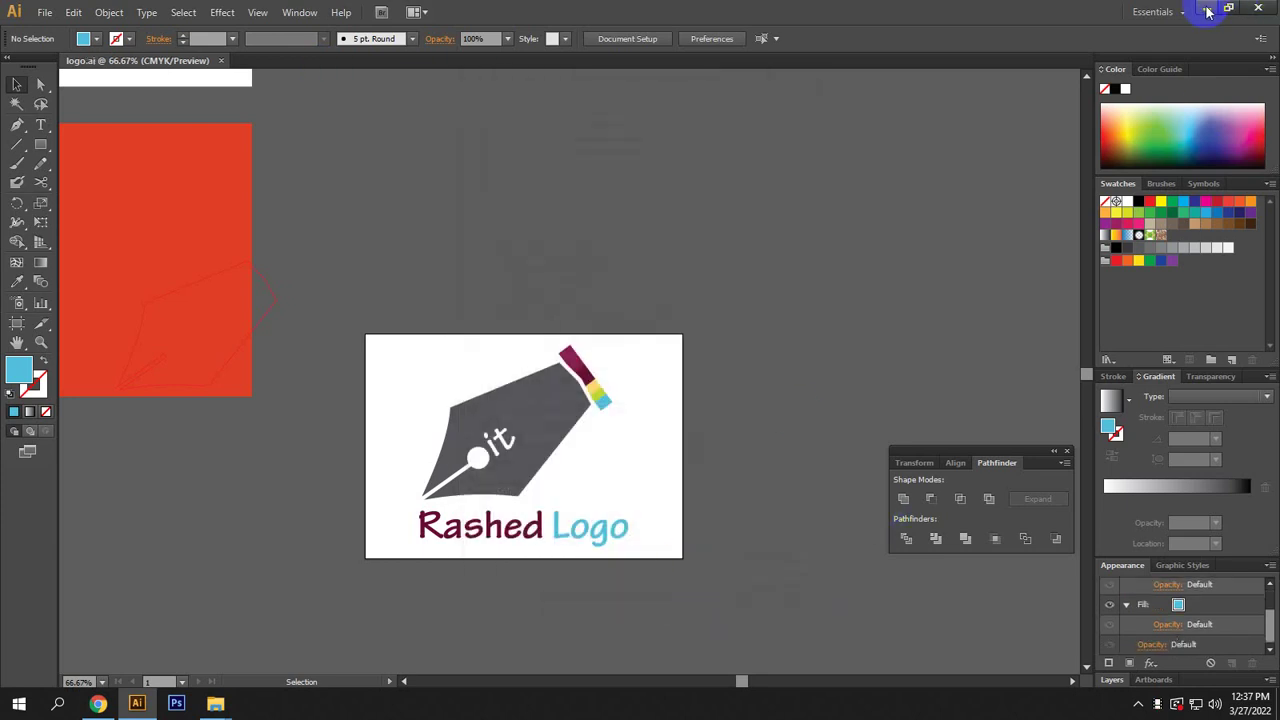
Minimise the open windows and browse Local Disk (D:) in File Explorer to check the saved logo file.
click(1207, 9)
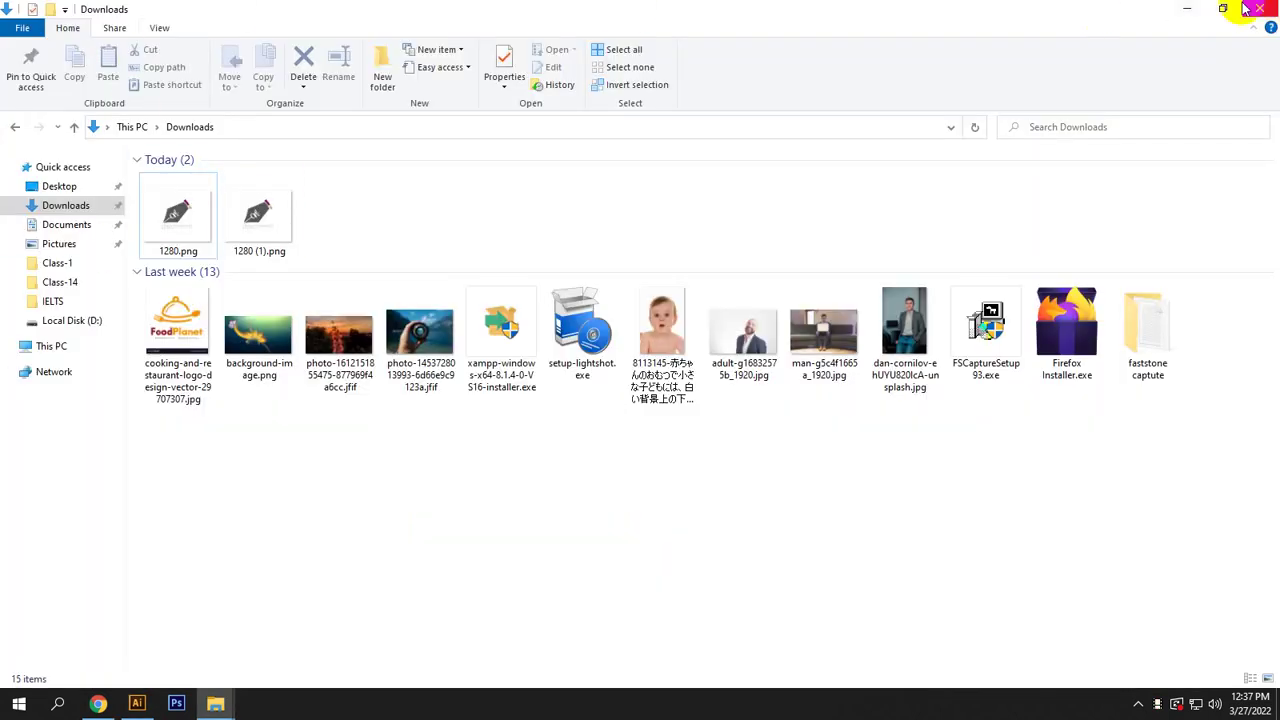
click(1187, 9)
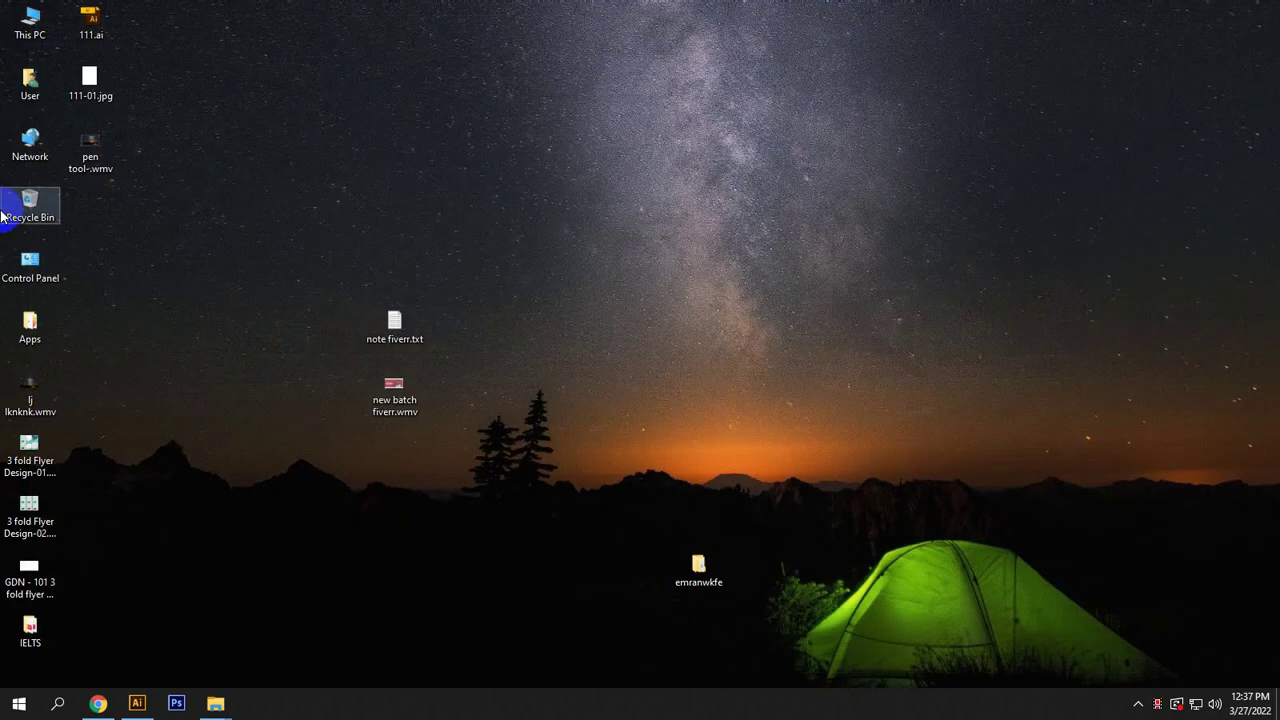
double_click(30, 20)
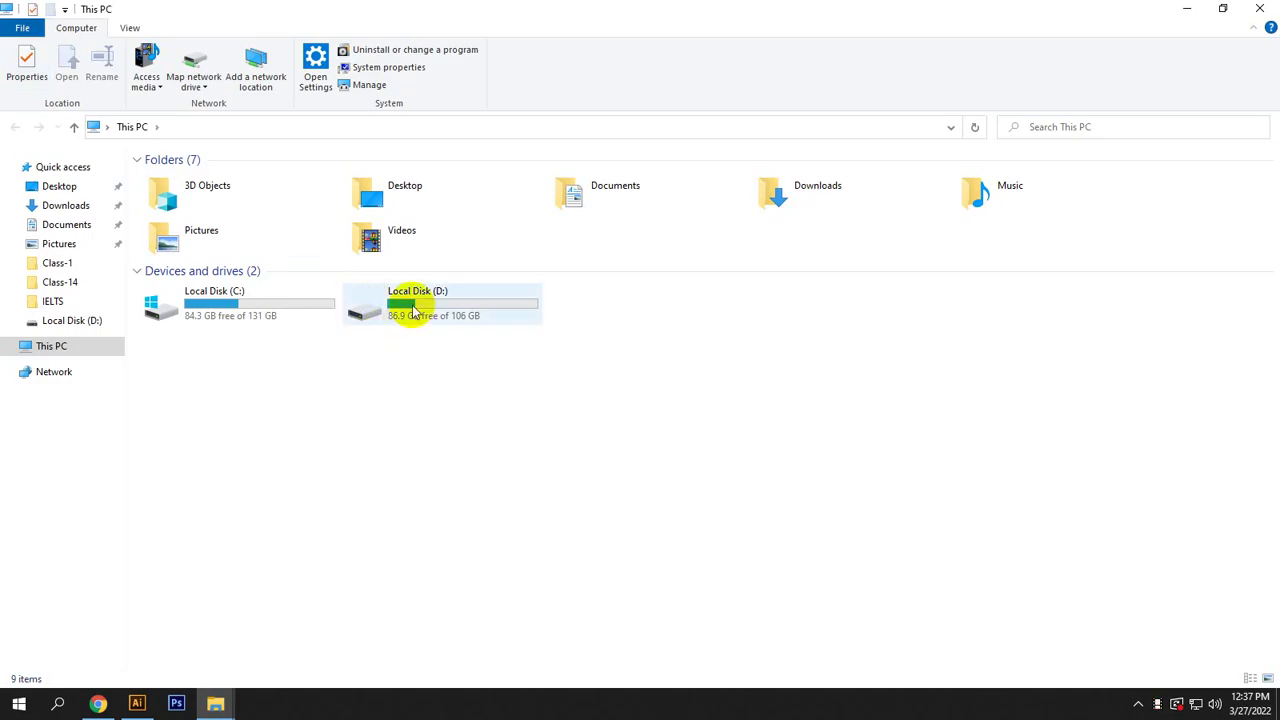
double_click(413, 312)
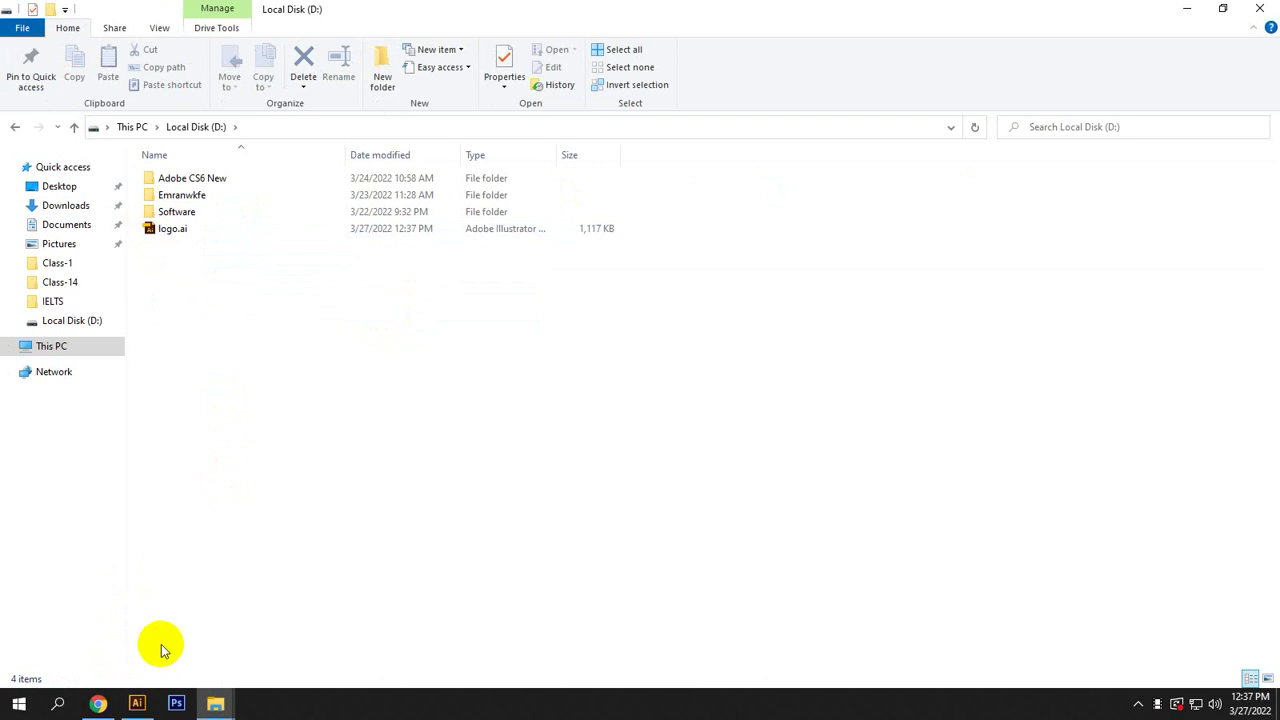
Return to Illustrator and set up an export to Local Disk (D:) as logo.jpg in JPEG format.
click(137, 703)
click(73, 13)
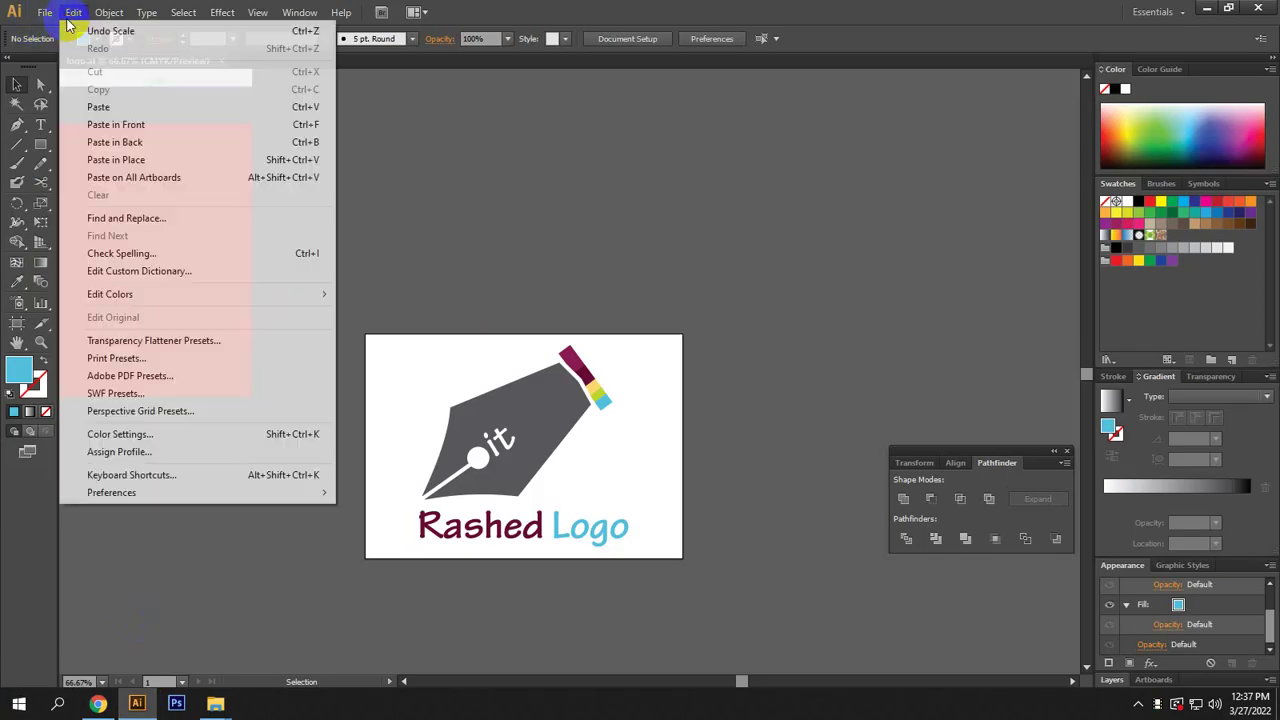
click(44, 13)
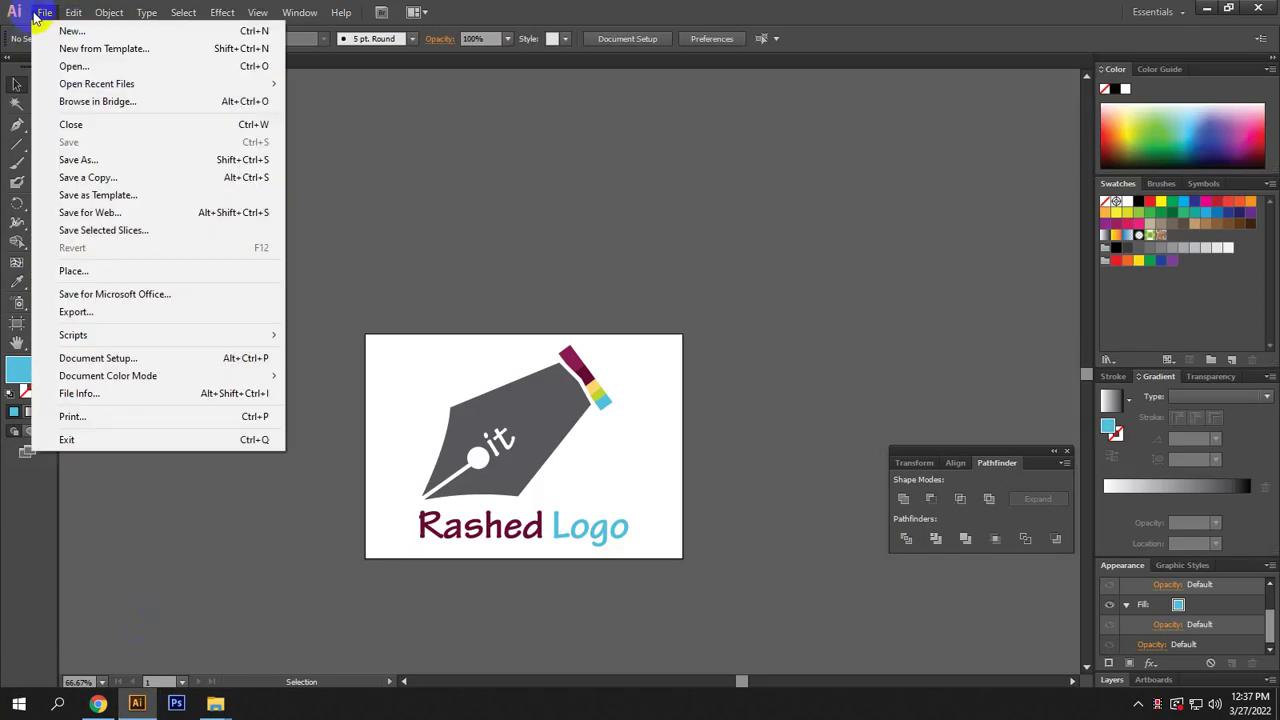
click(68, 313)
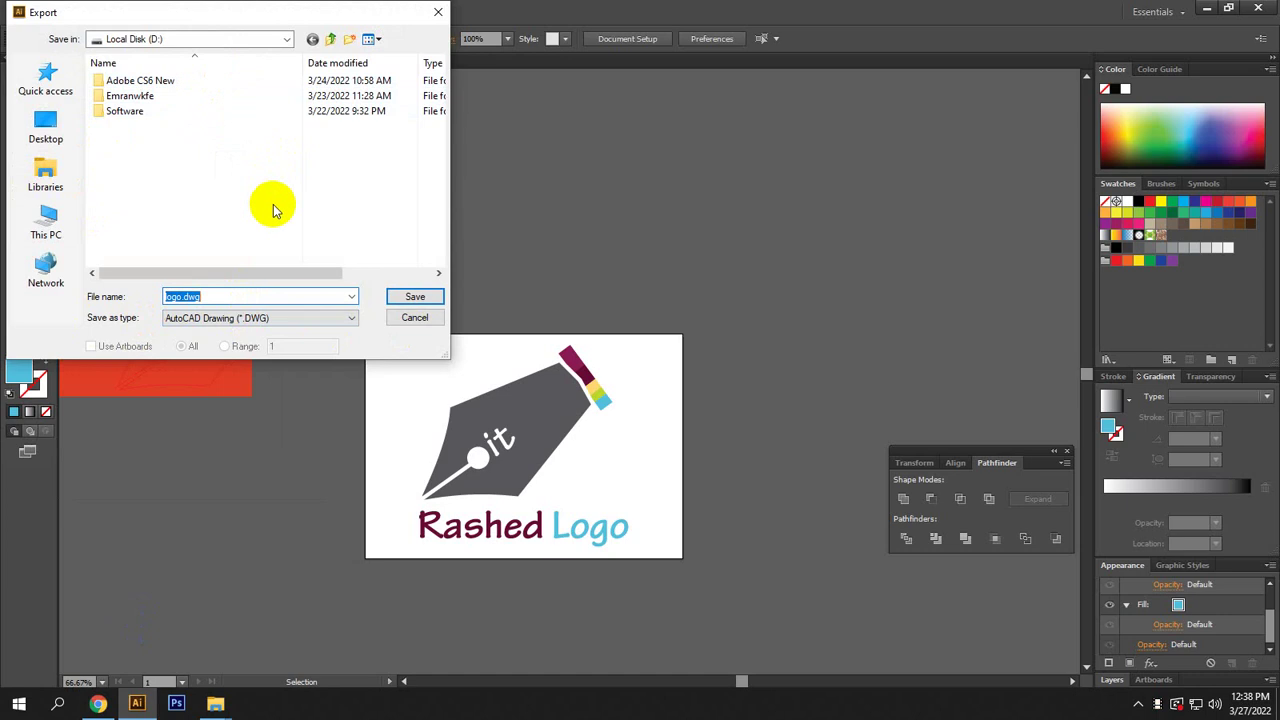
click(212, 319)
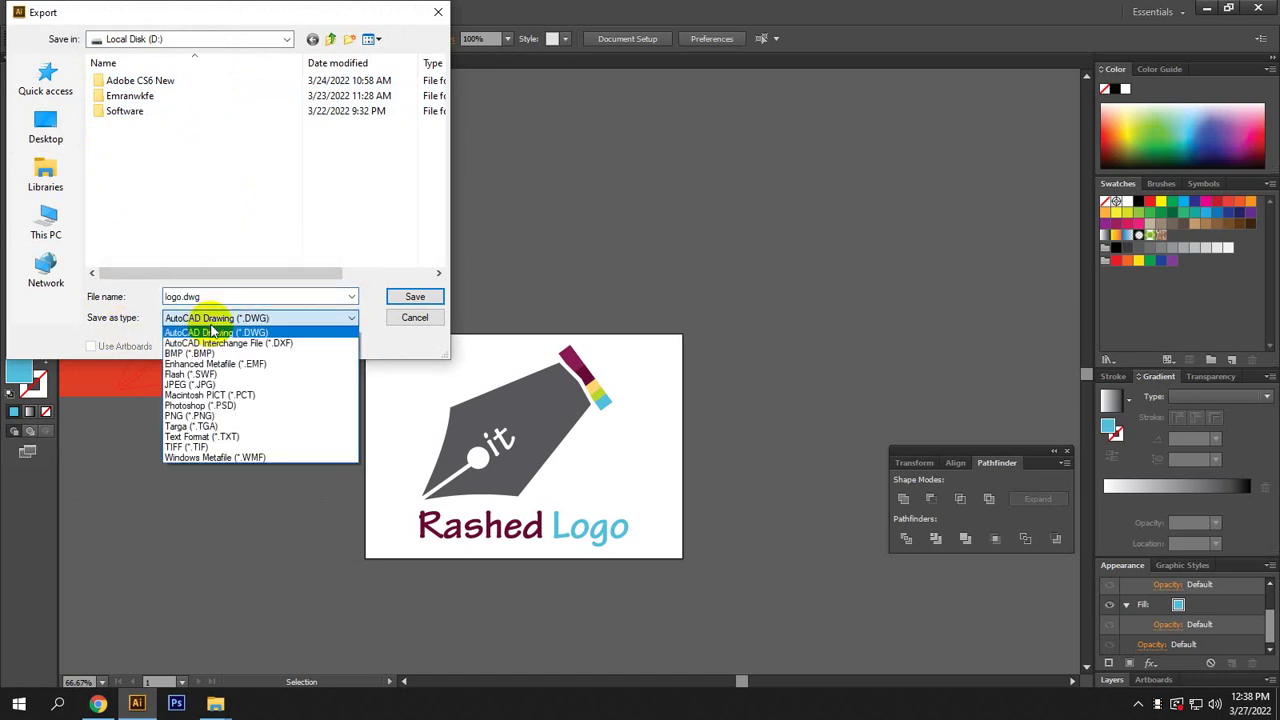
click(195, 385)
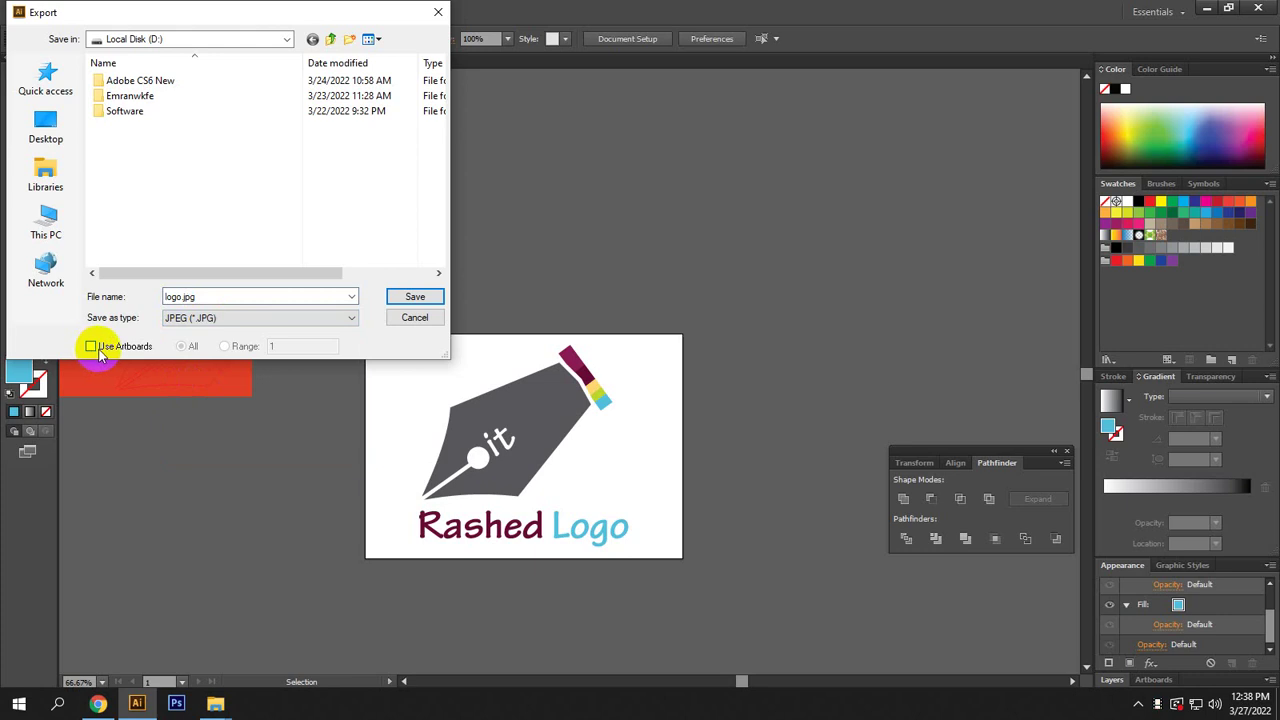
click(251, 319)
click(230, 331)
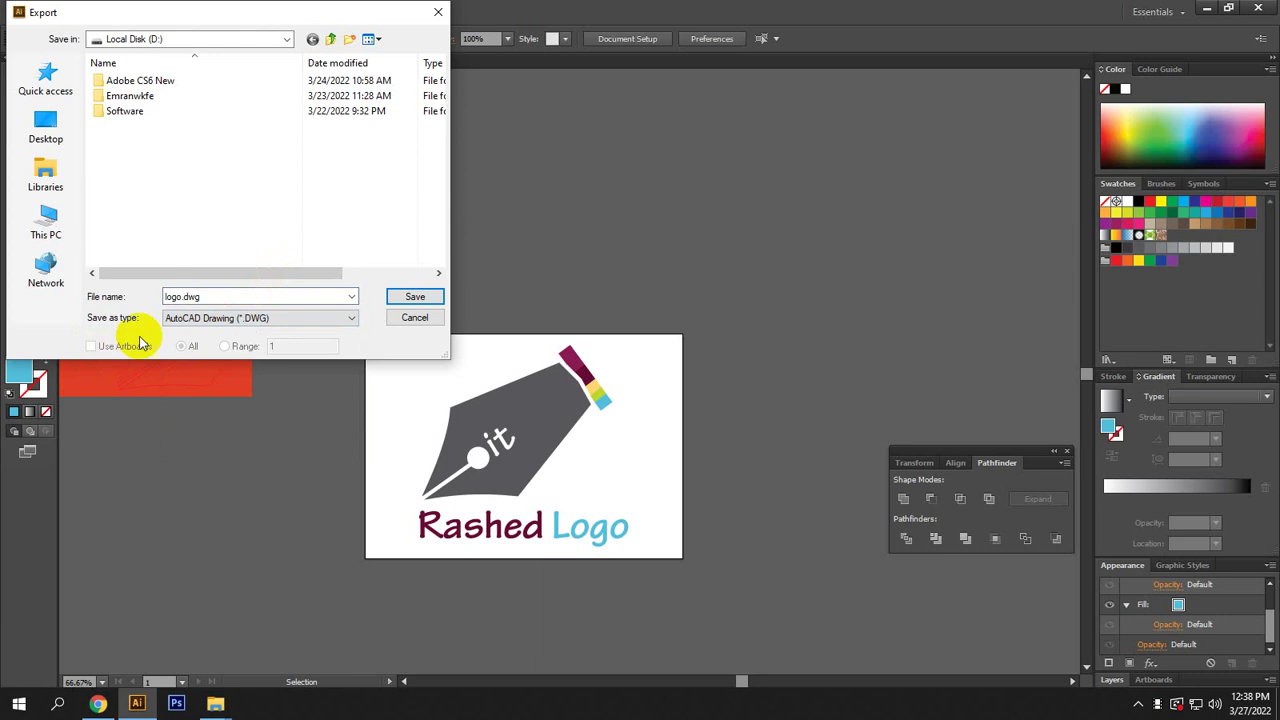
click(205, 318)
click(188, 385)
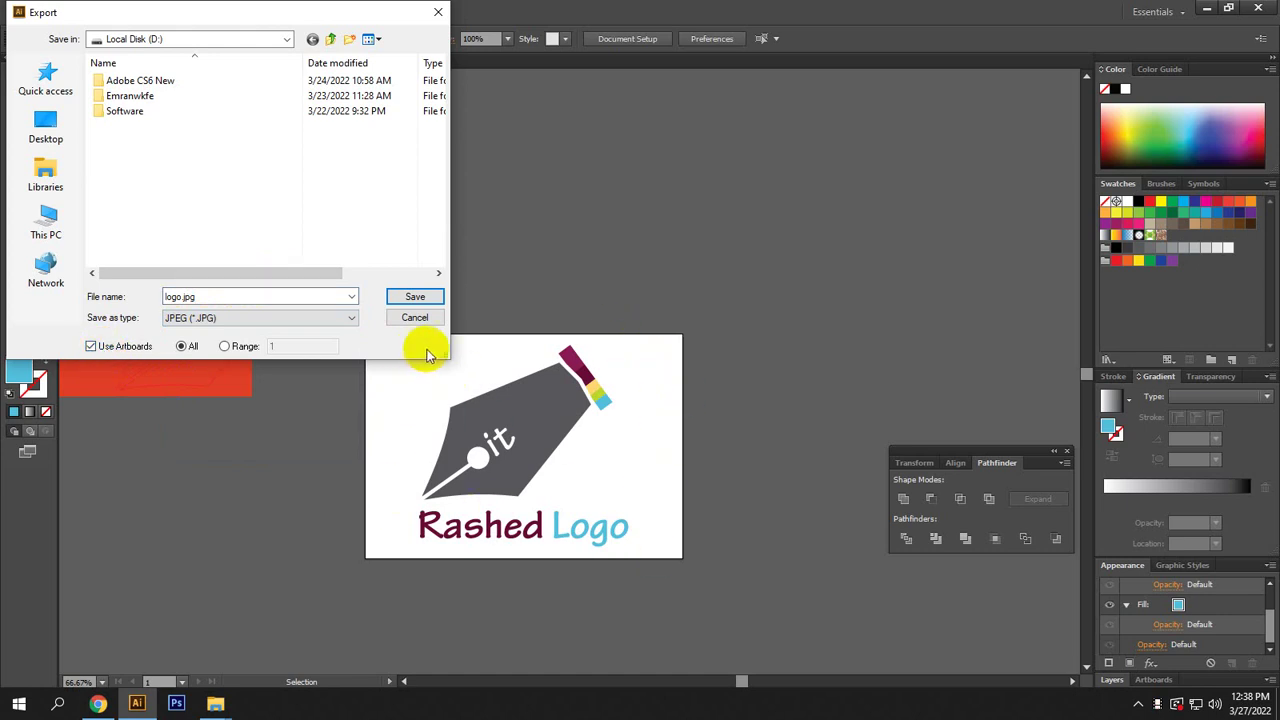
Export the artboard as a JPEG with the RGB colour model, quality 10 (Maximum) and High (300 ppi) resolution.
click(416, 298)
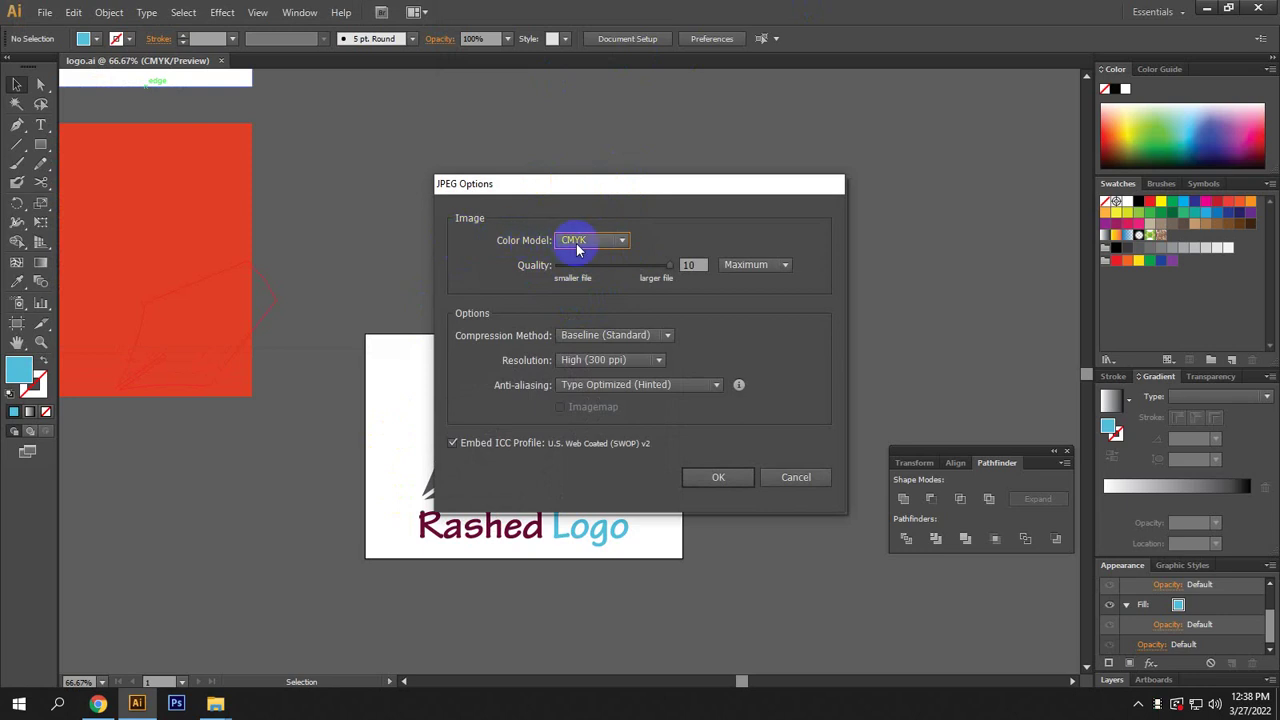
click(577, 249)
click(576, 260)
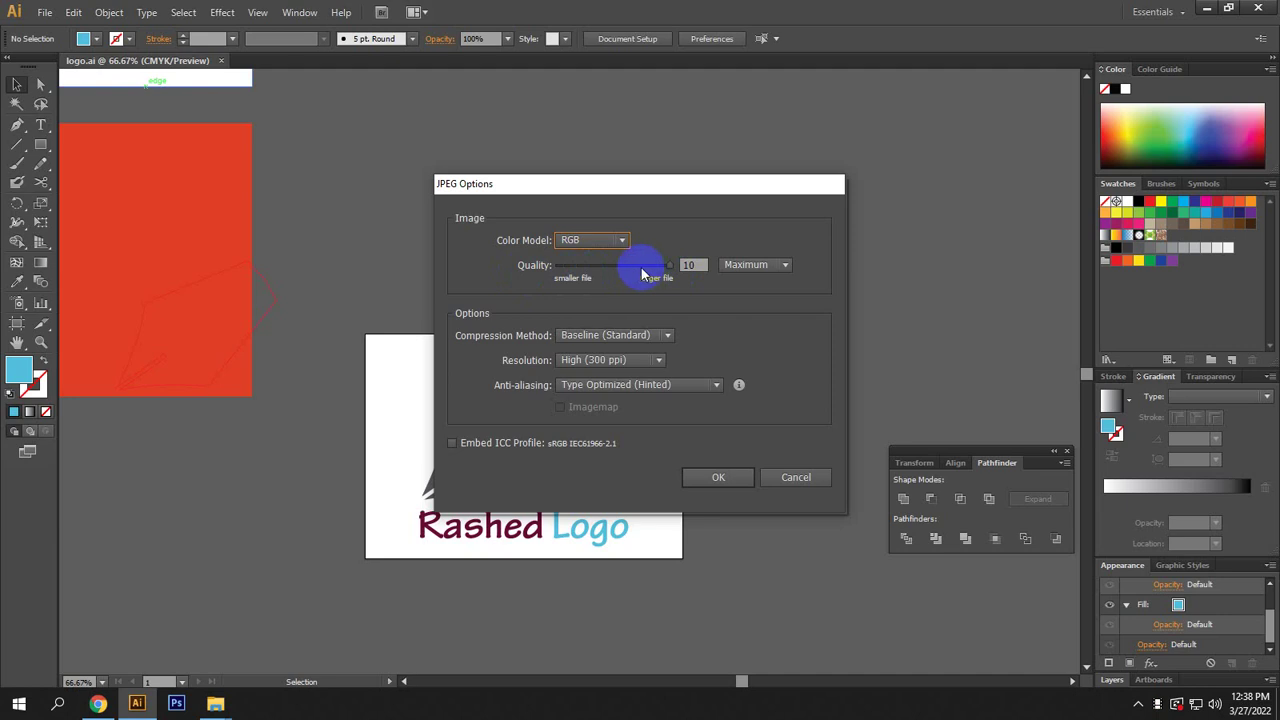
drag(657, 263, 691, 263)
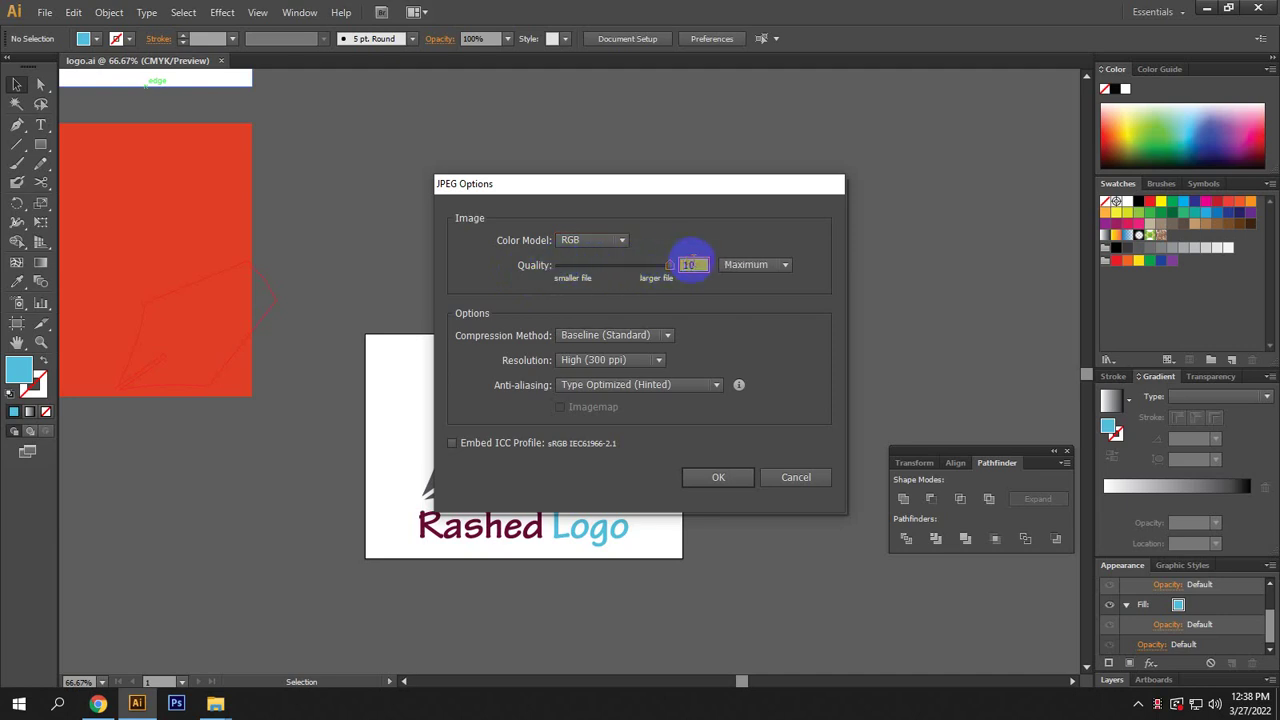
click(618, 361)
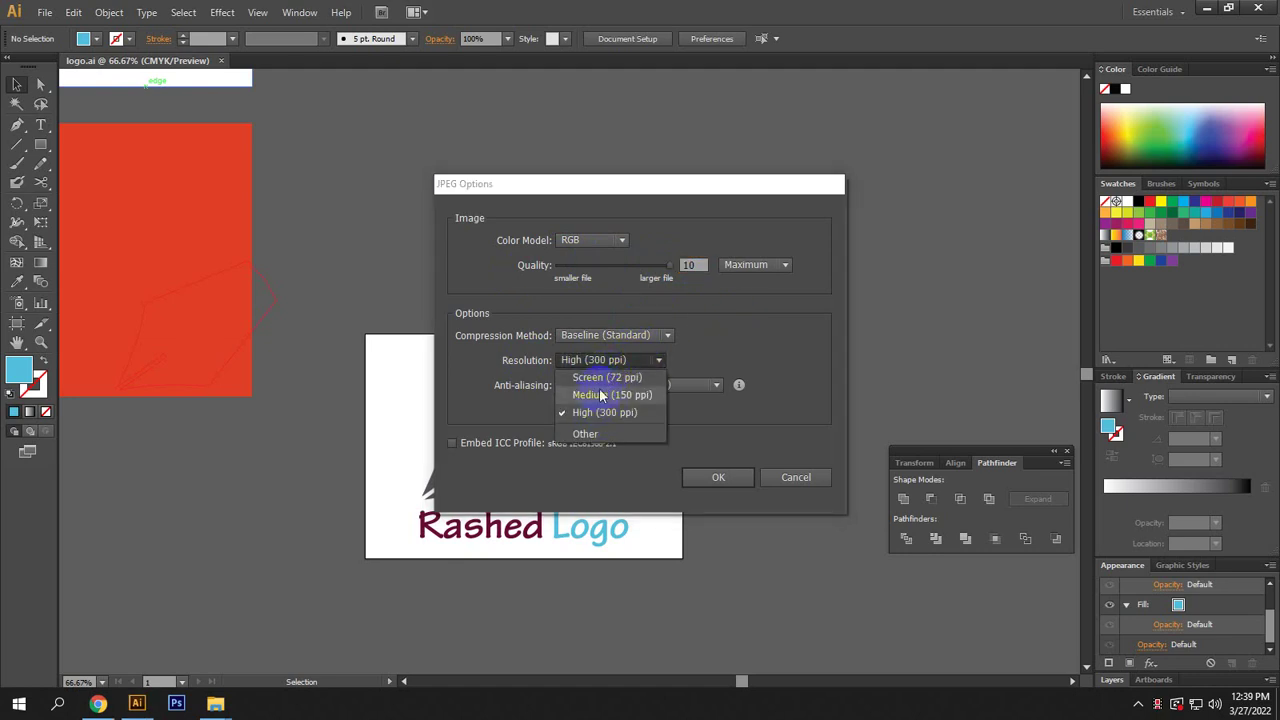
click(572, 412)
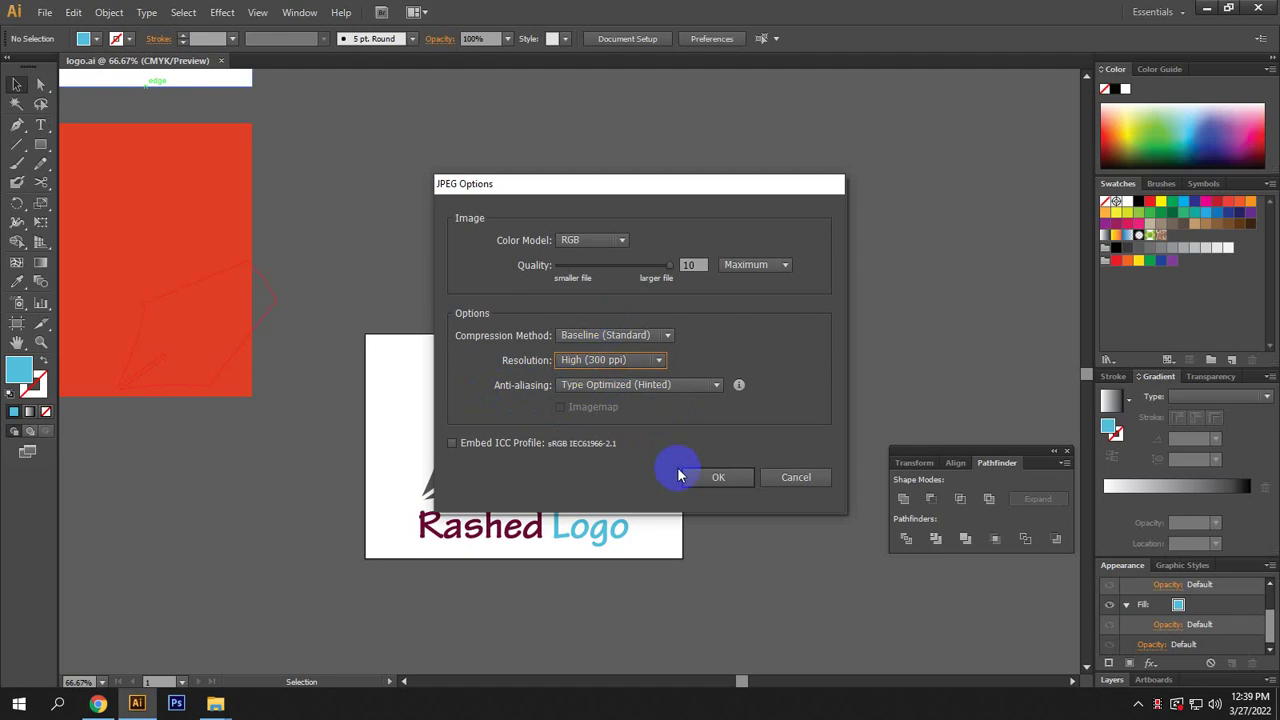
click(716, 478)
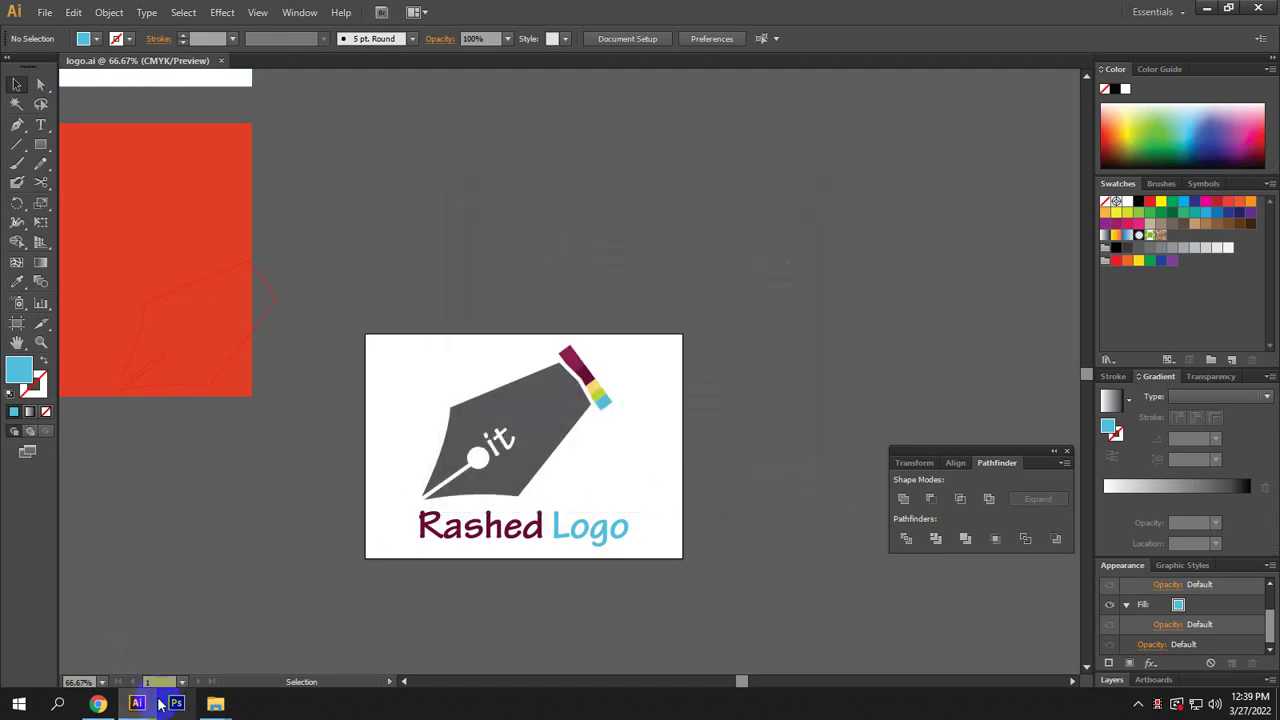
Open the exported logo-01.jpg from Local Disk (D:) to check the image, and close the viewer.
click(207, 706)
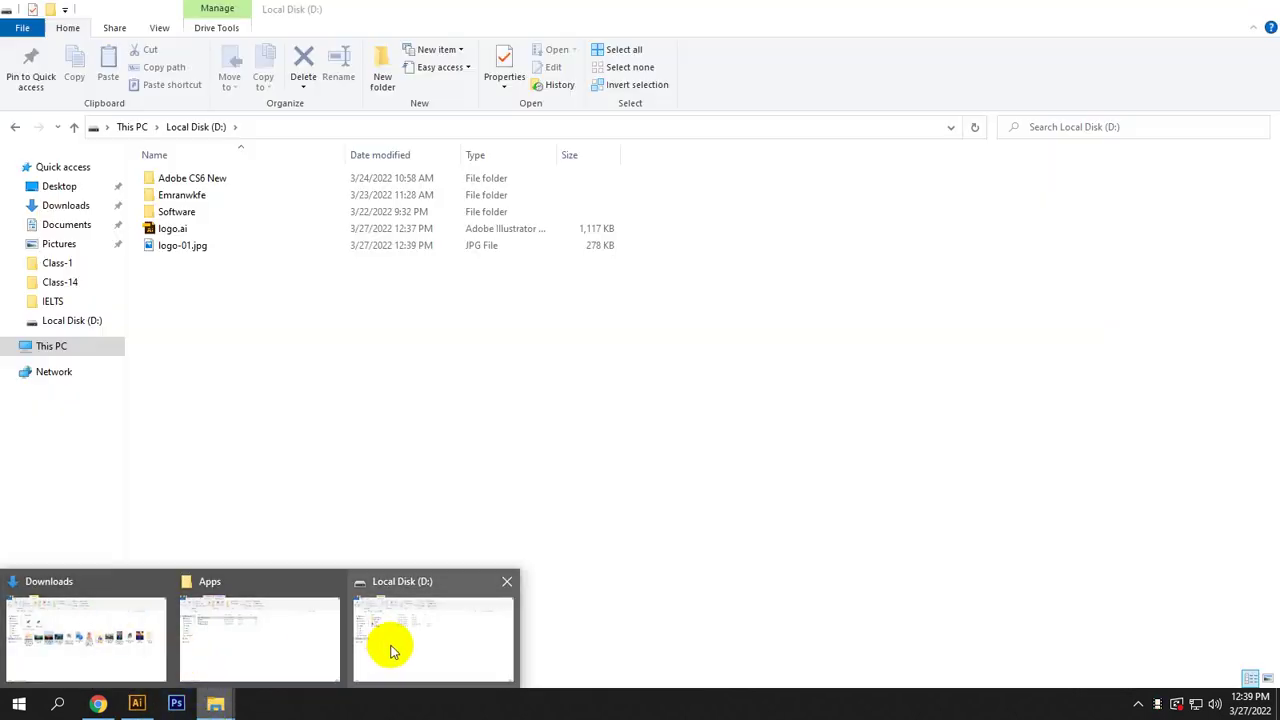
click(392, 651)
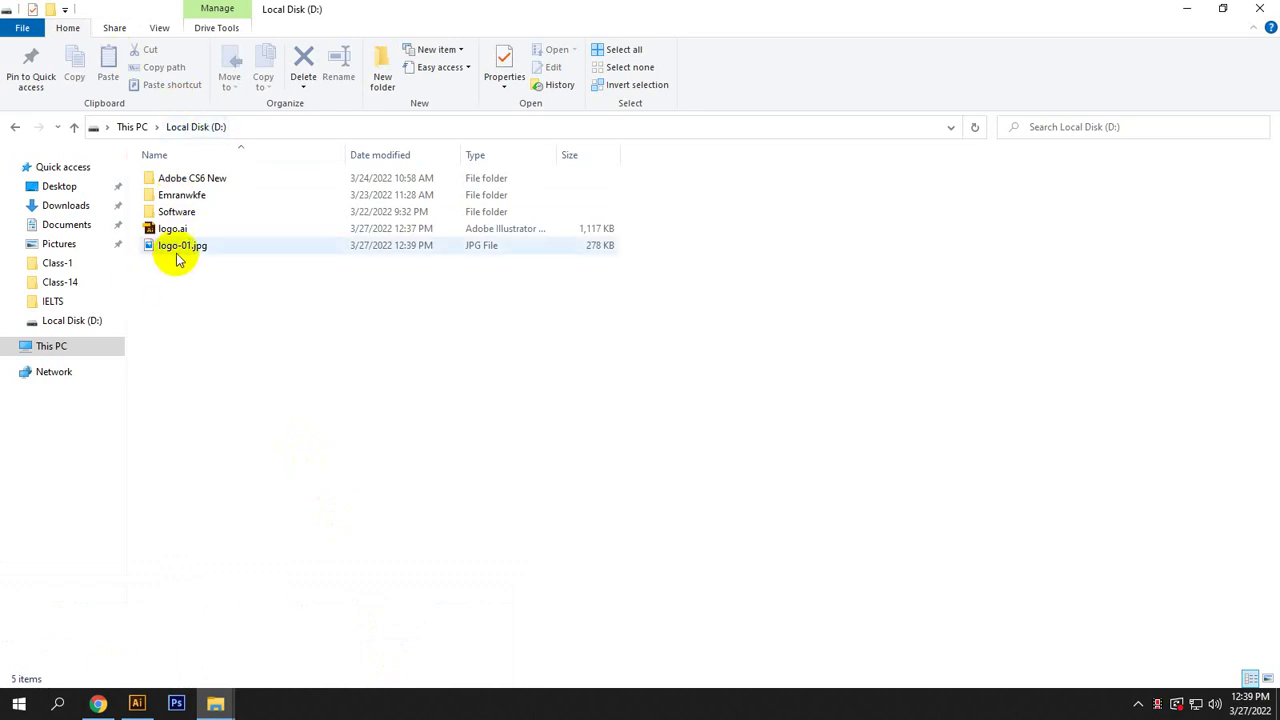
double_click(236, 252)
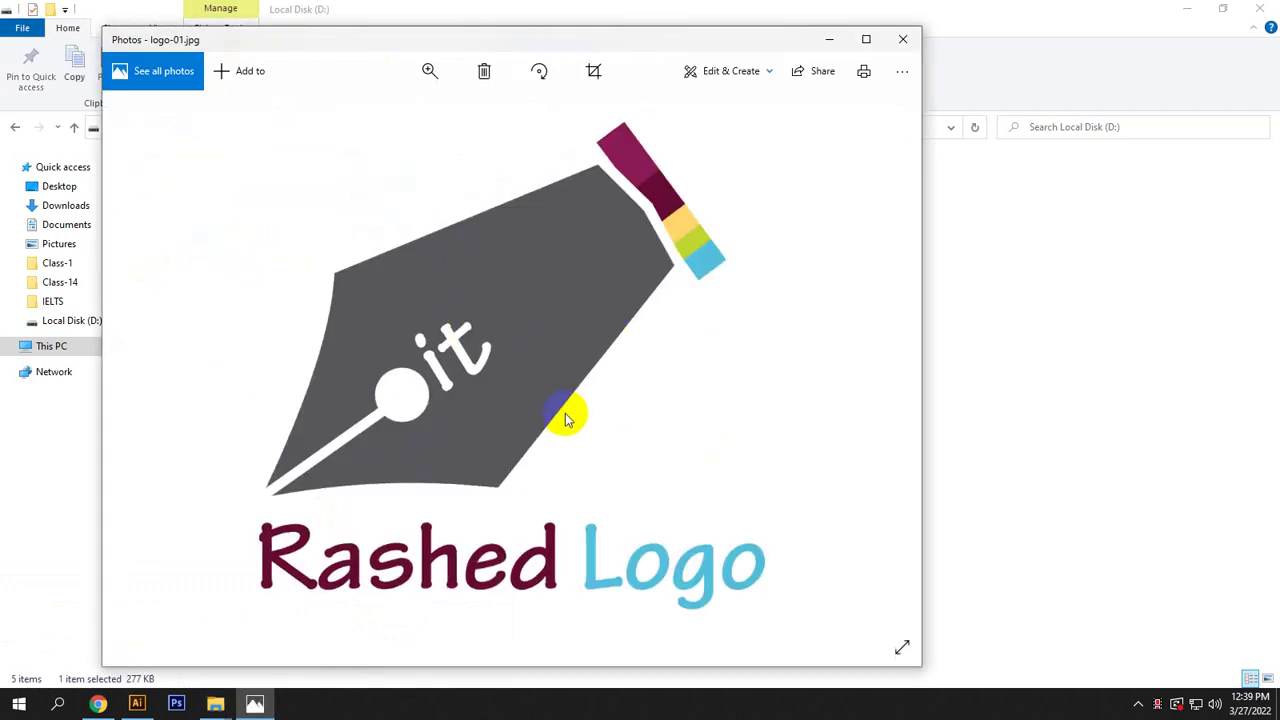
click(903, 39)
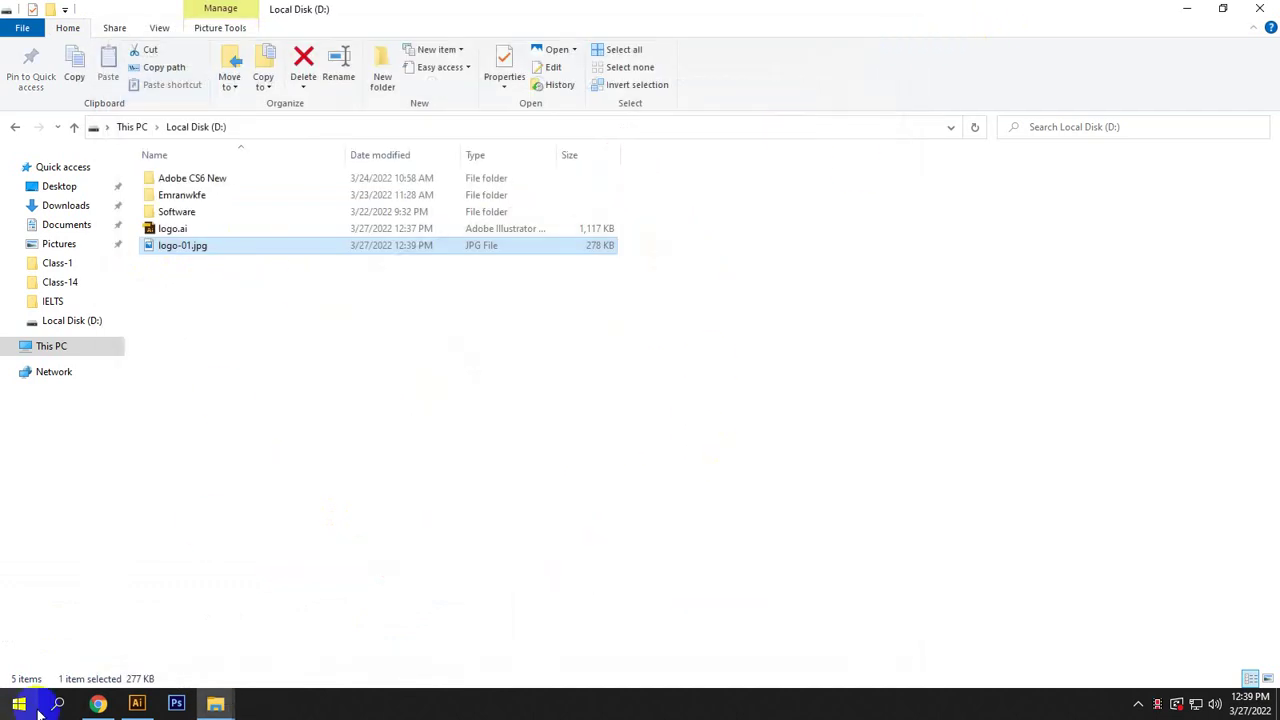
Return to Illustrator and export the artboard to Local Disk (D:) as logo.png in PNG format with High (300 ppi) resolution.
click(137, 704)
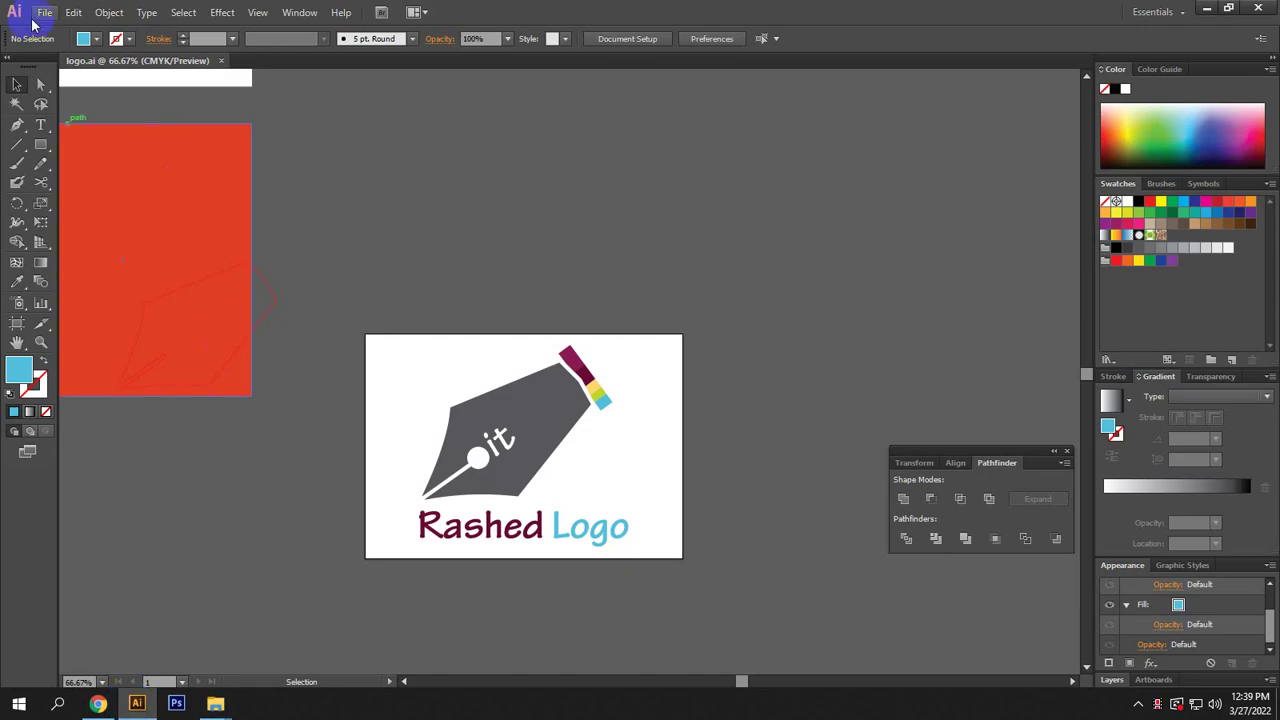
click(42, 14)
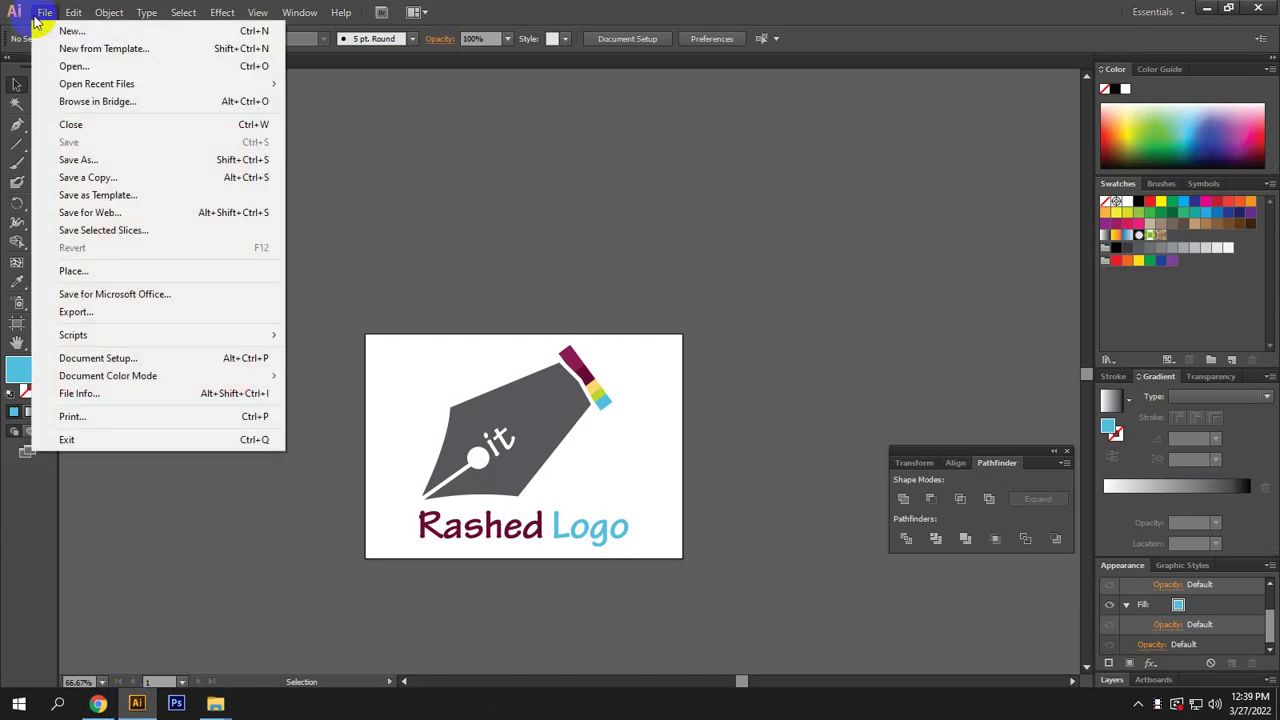
click(90, 314)
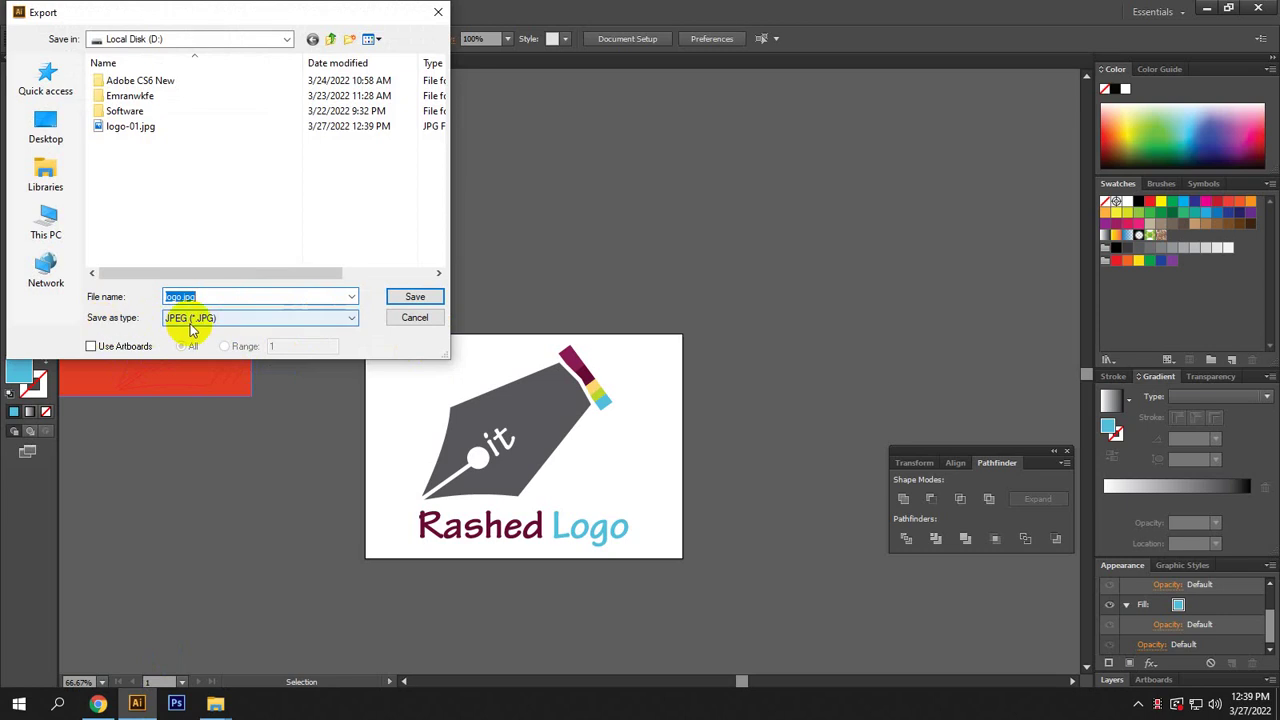
click(193, 318)
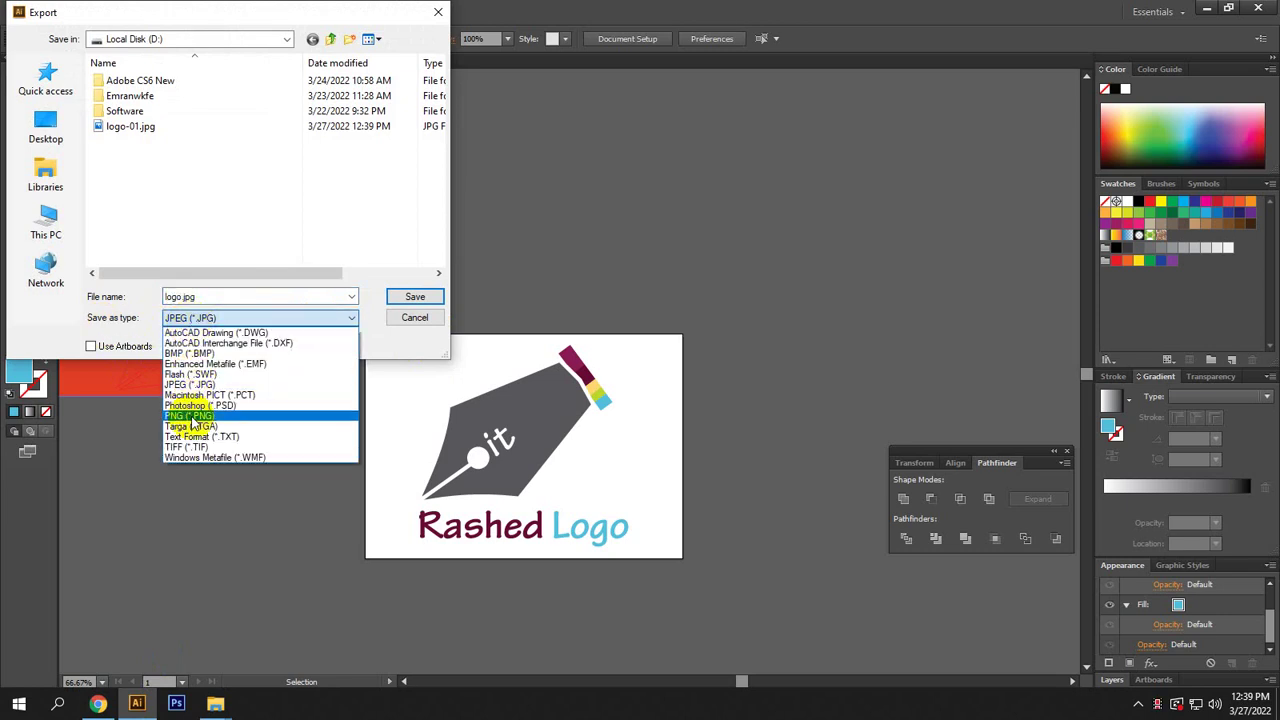
click(193, 416)
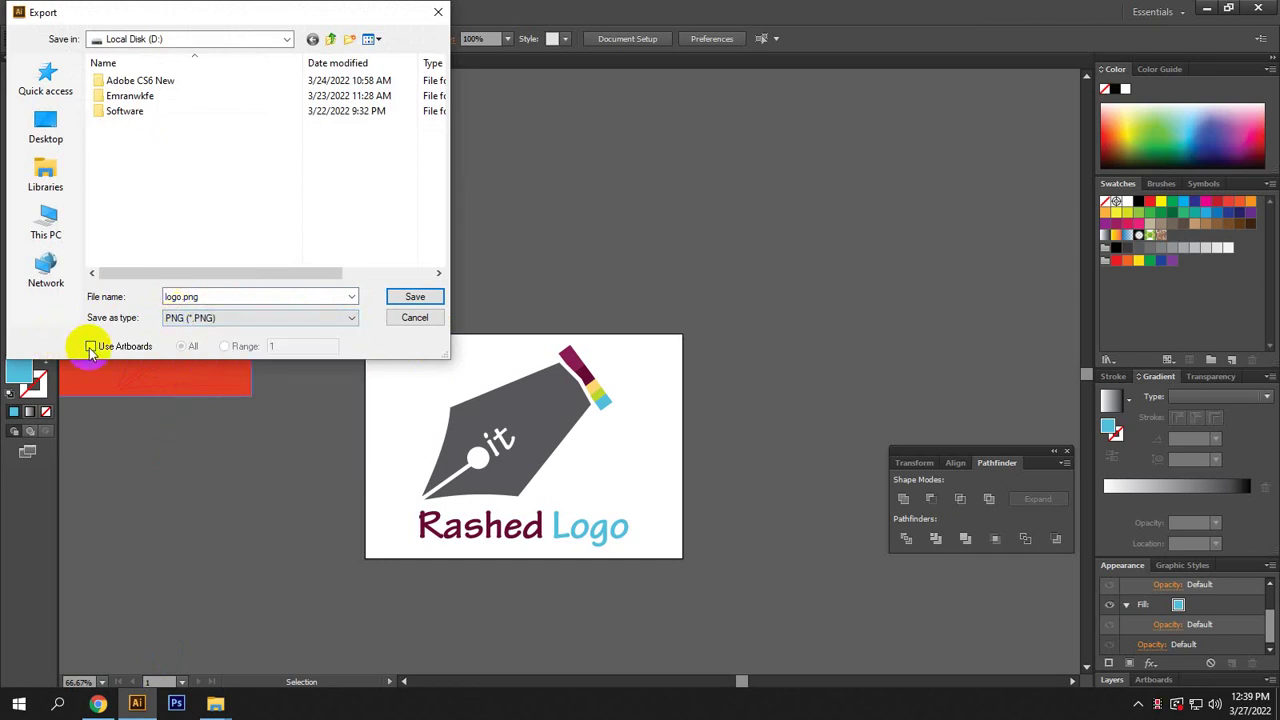
click(414, 296)
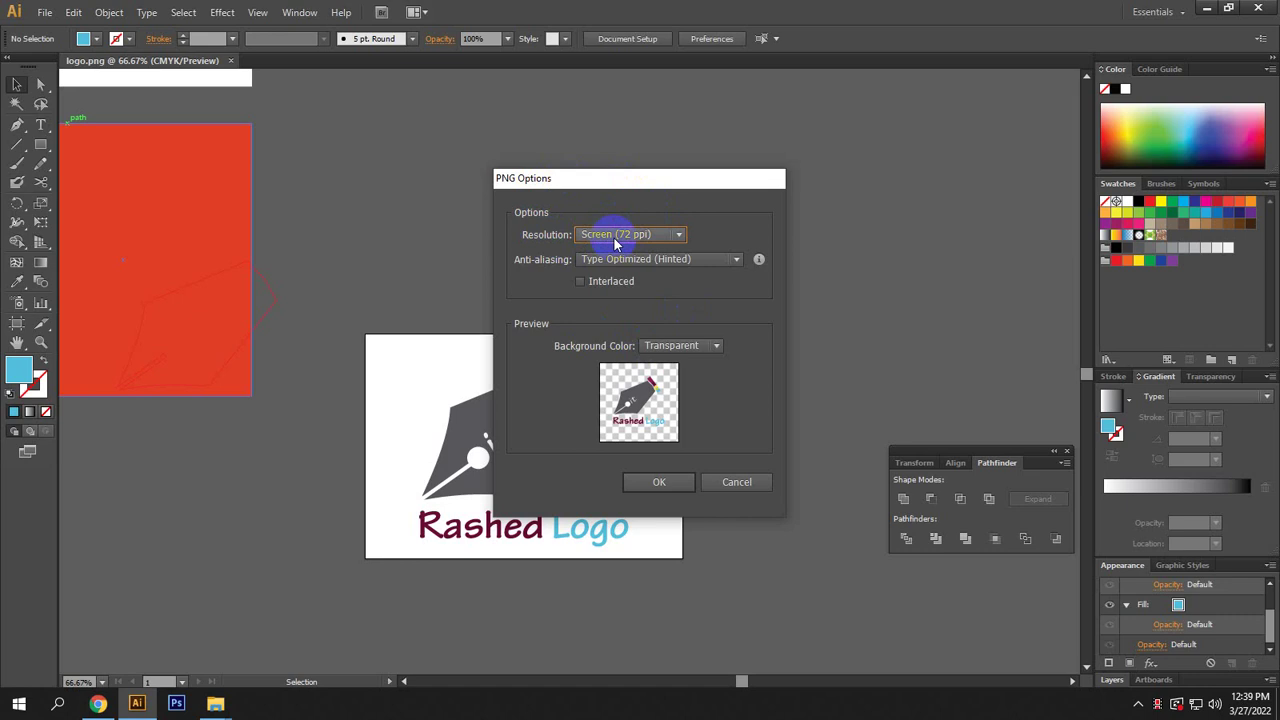
click(617, 240)
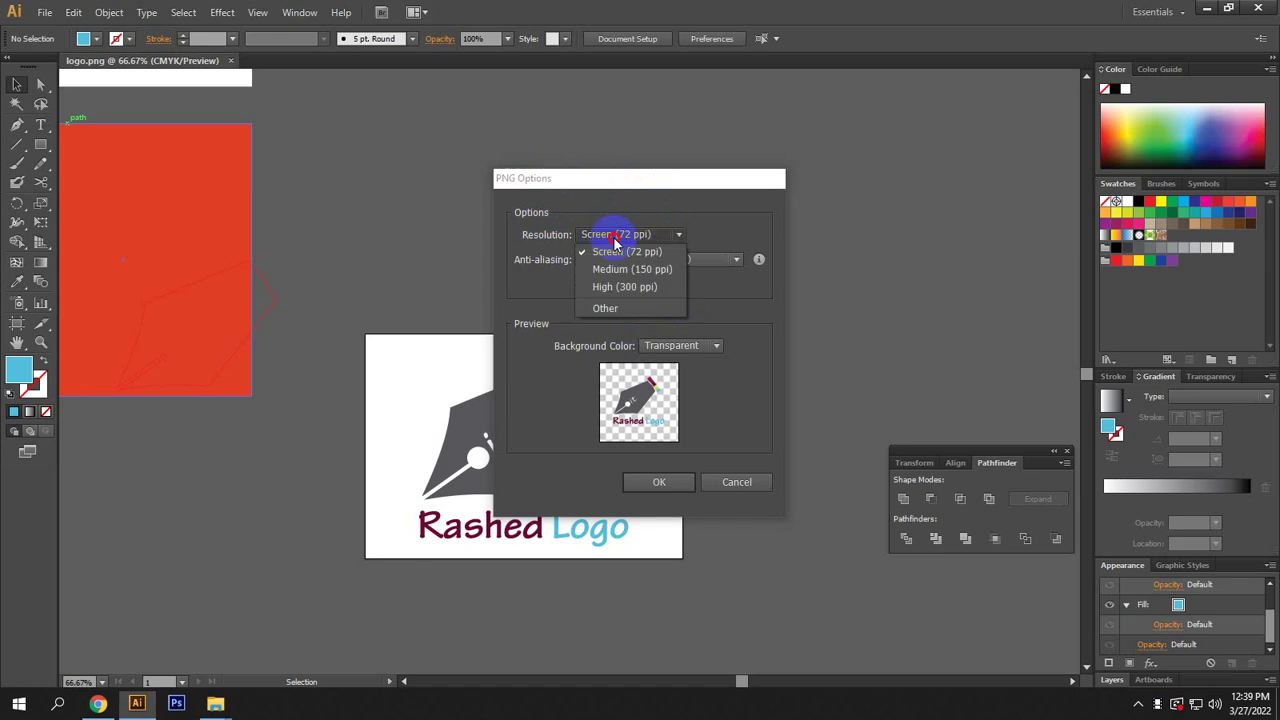
click(614, 290)
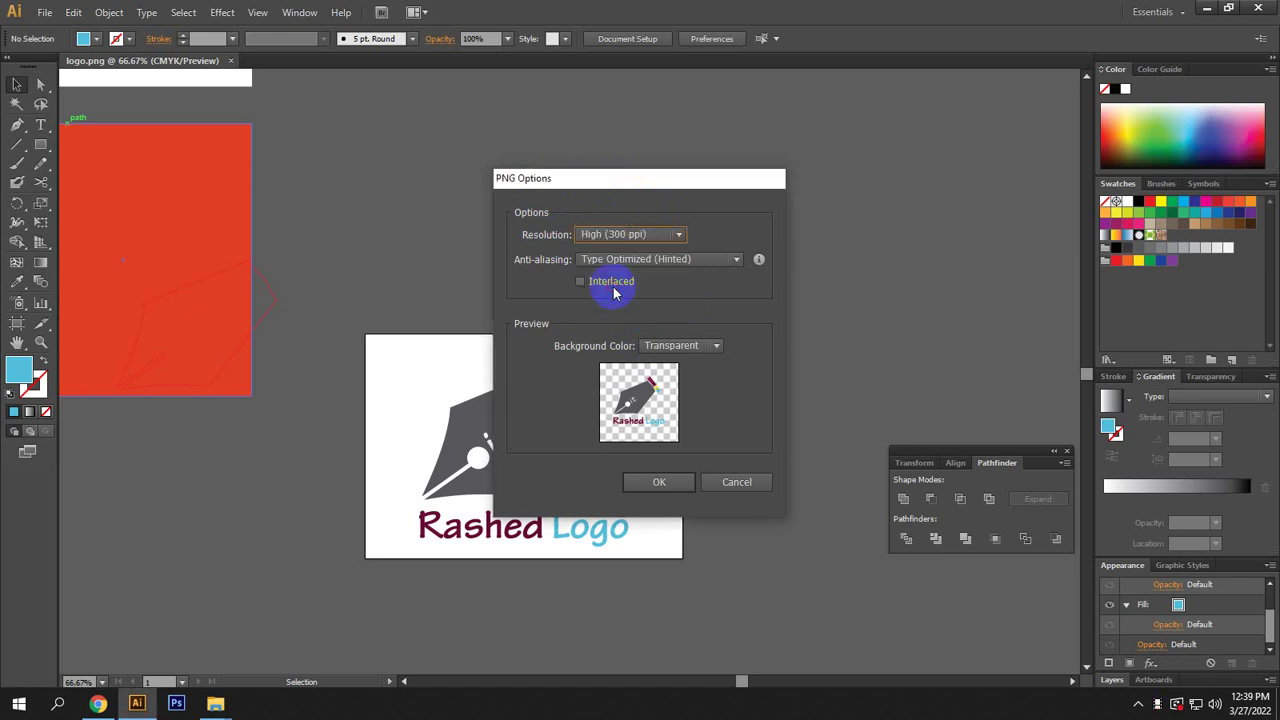
click(646, 496)
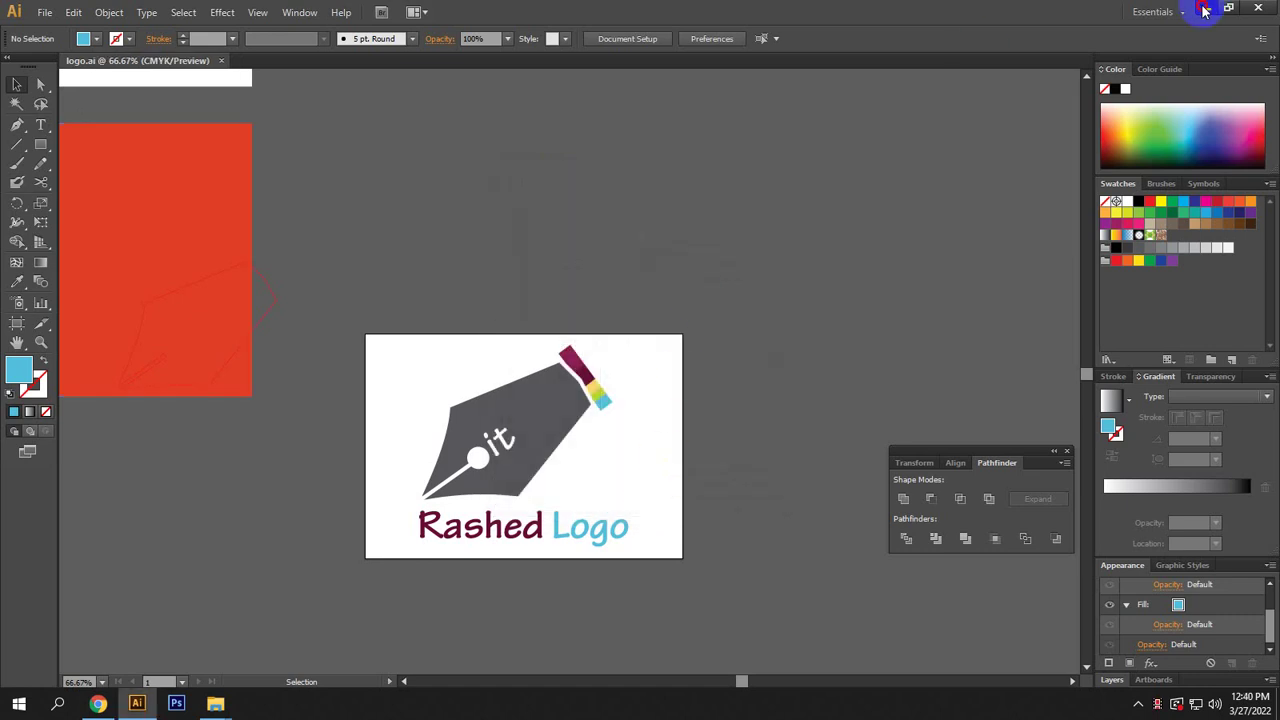
Minimise Illustrator and view the exported logo-01.png from Local Disk (D:) in Photos.
click(1205, 10)
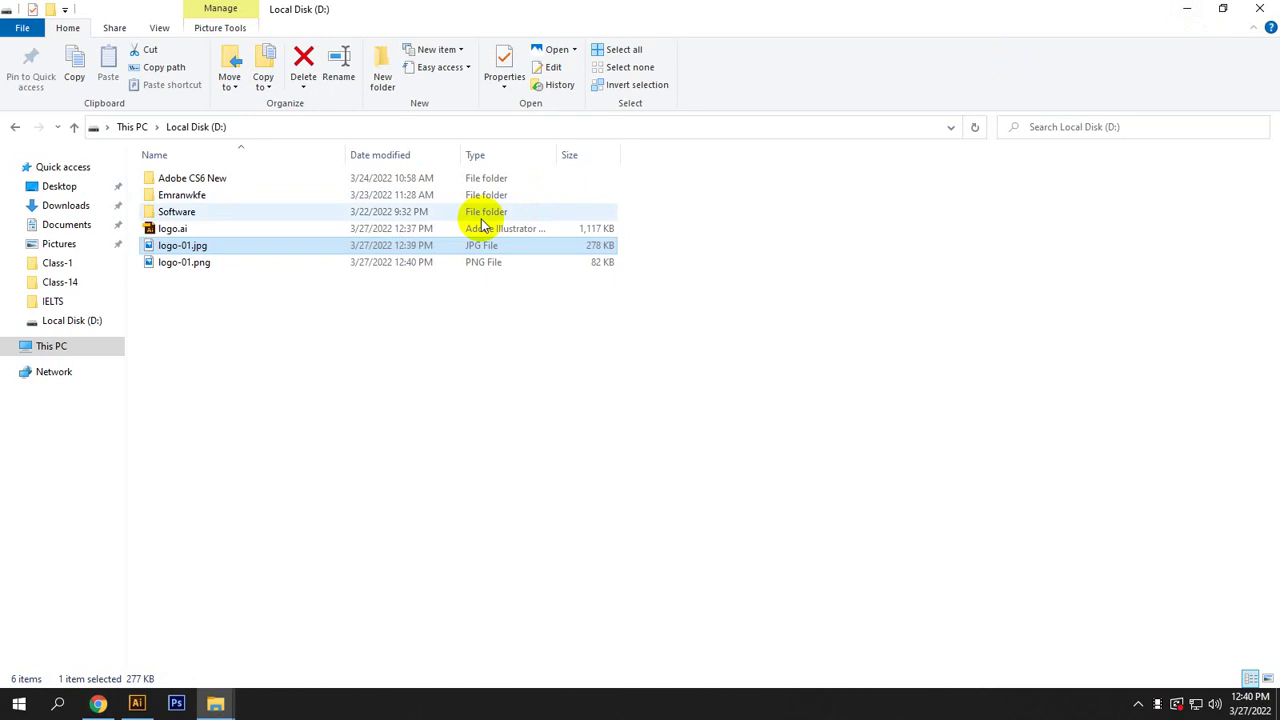
double_click(222, 264)
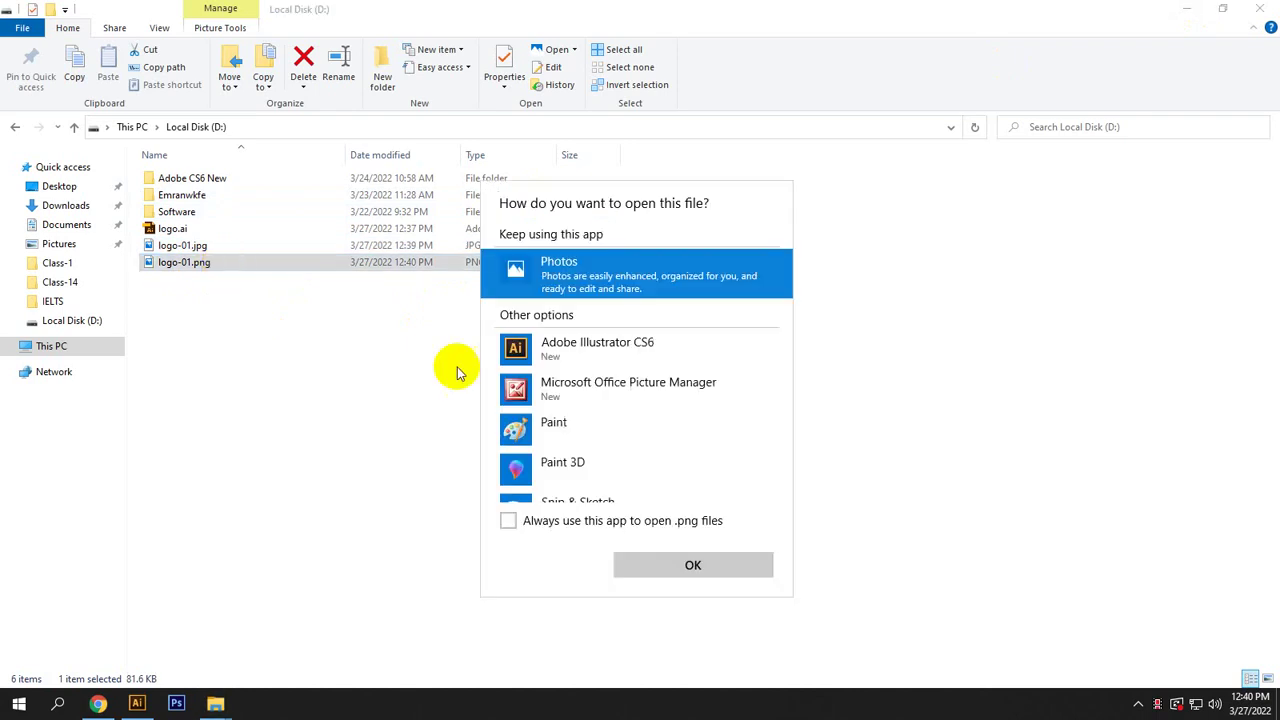
click(690, 563)
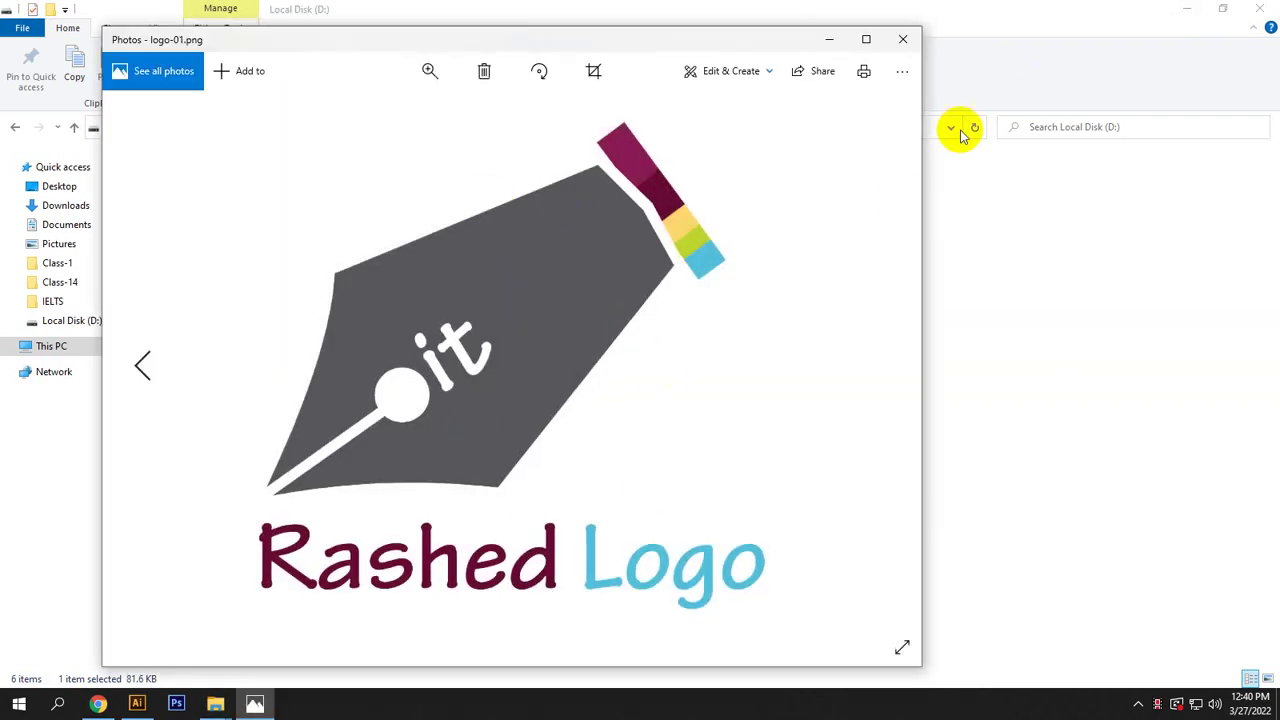
click(903, 39)
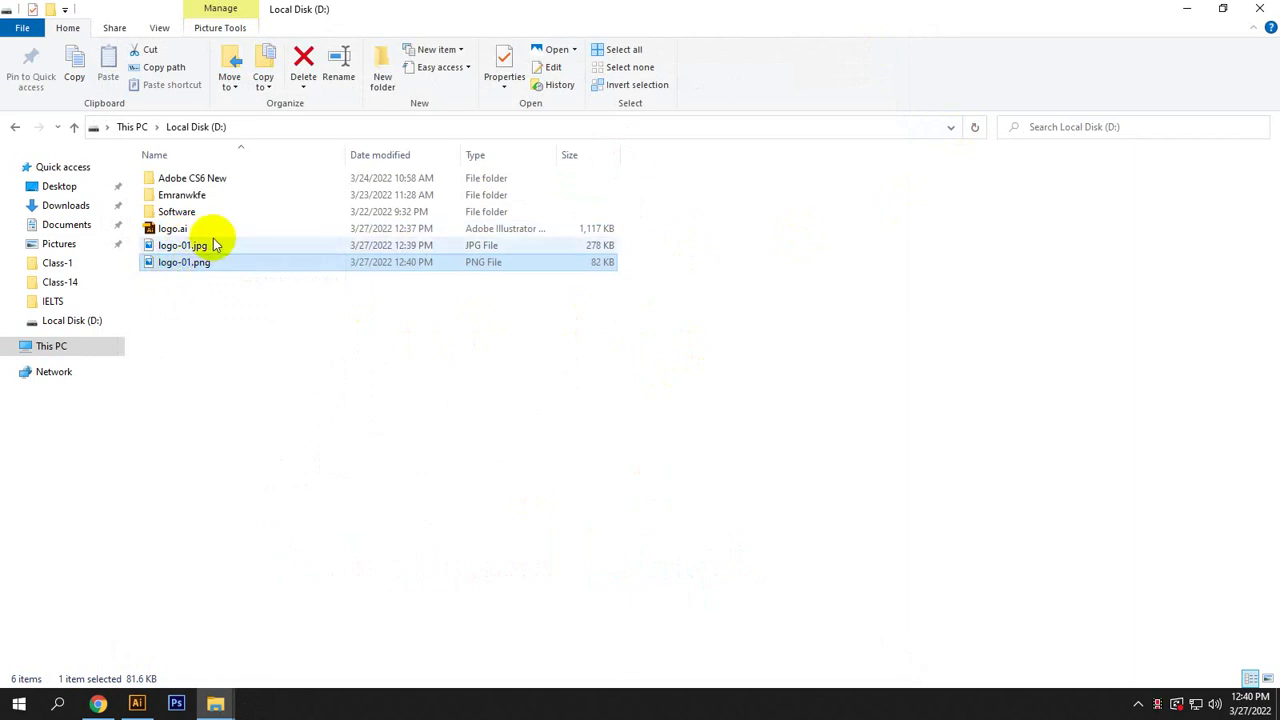
View logo-01.jpg and logo-01.png one after the other in Photos to compare the two exports.
double_click(214, 246)
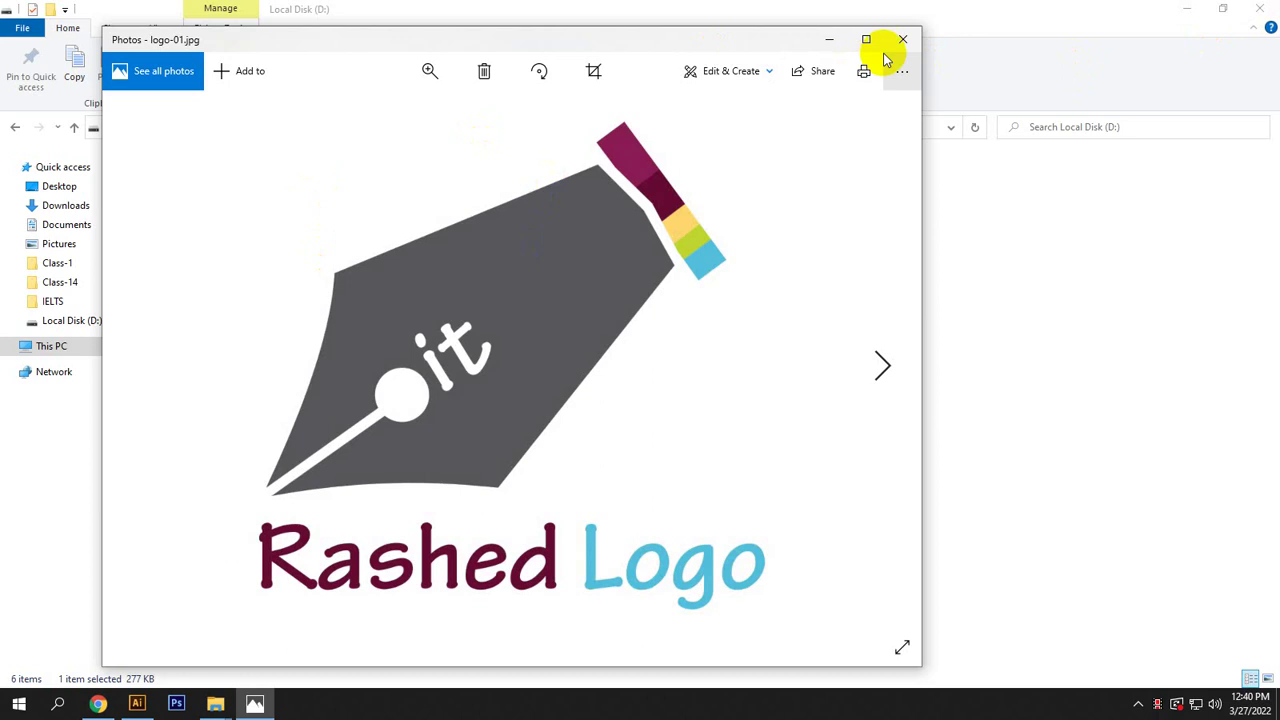
click(903, 39)
double_click(190, 265)
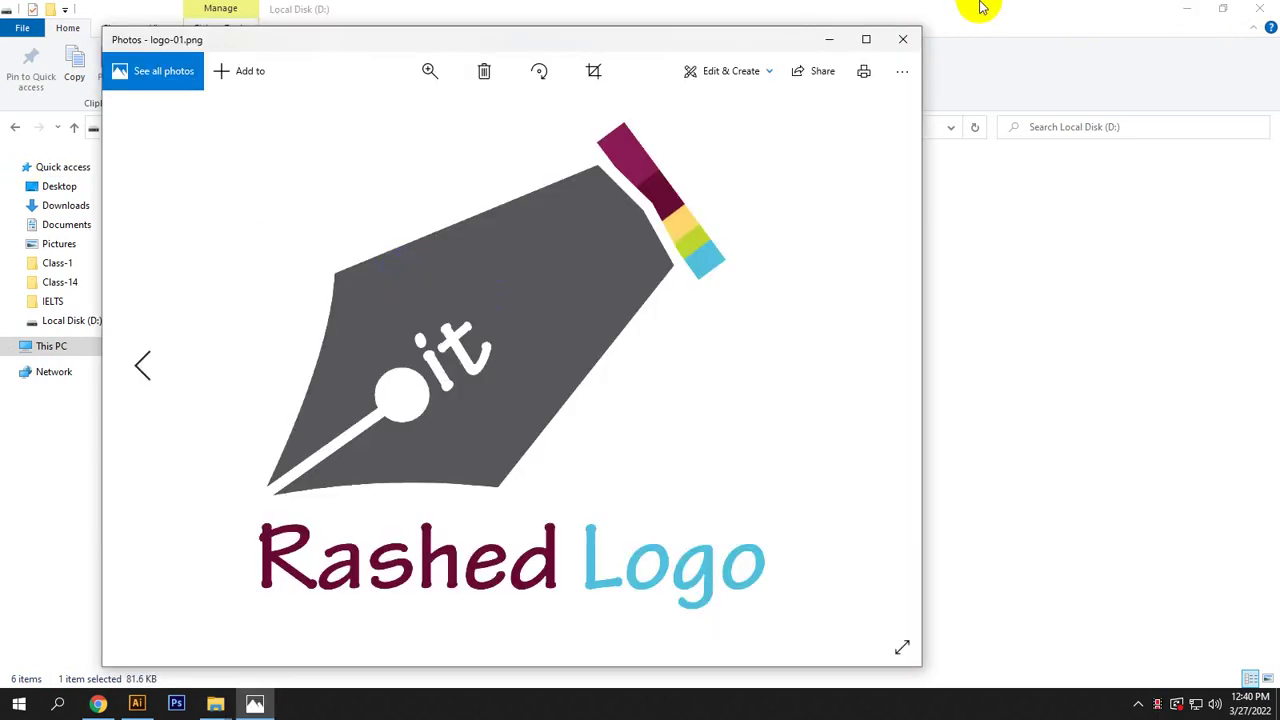
click(900, 38)
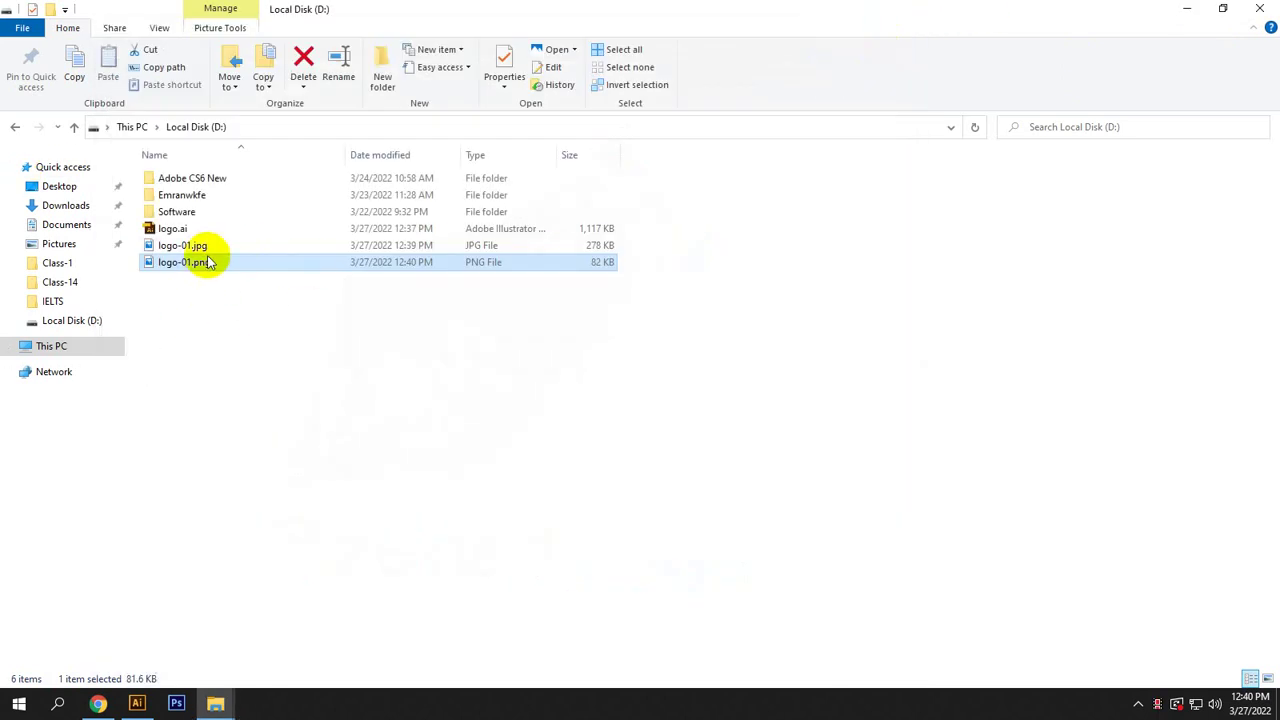
Place logo-01.jpg and logo-01.png from Local Disk (D:) into the logo document and arrange them side by side above the artboard.
click(200, 246)
ctrl+click(224, 264)
drag(240, 250, 743, 220)
scroll(780, 471, up, 2)
drag(690, 428, 430, 280)
drag(473, 238, 419, 279)
drag(766, 394, 808, 287)
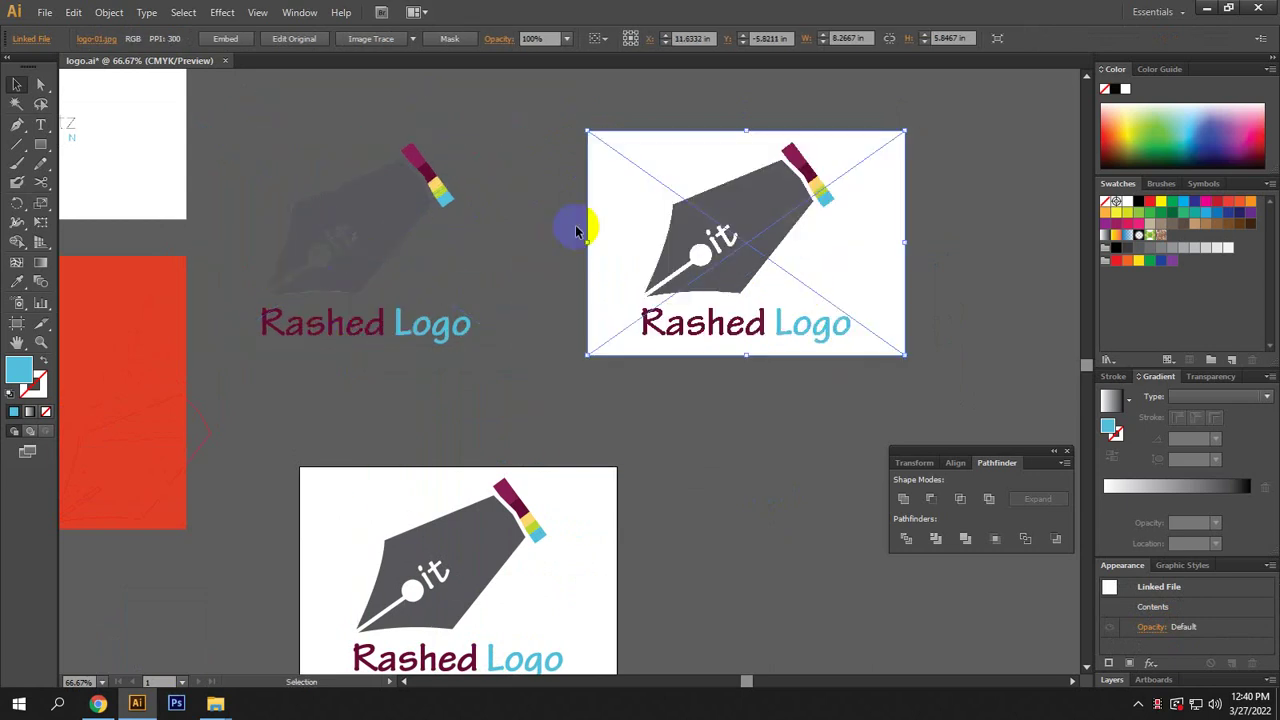
Embed the linked JPEG and PNG logo images in the document.
click(279, 38)
click(362, 234)
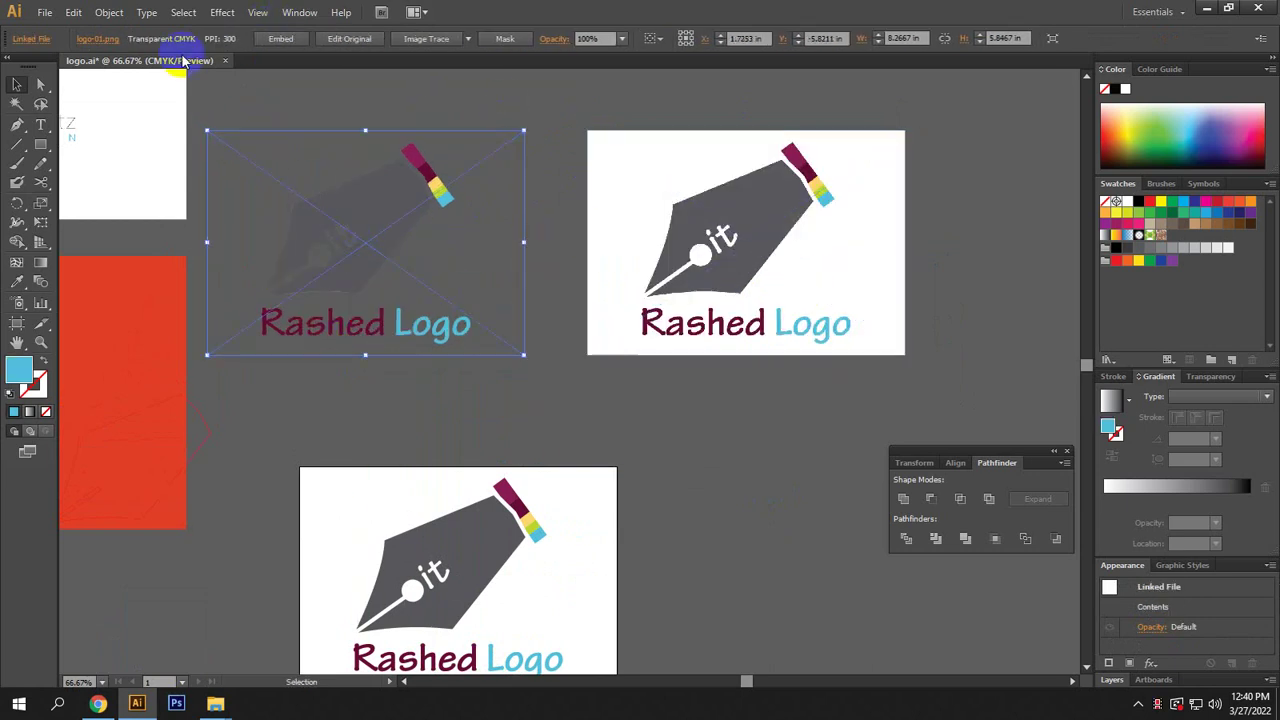
click(280, 38)
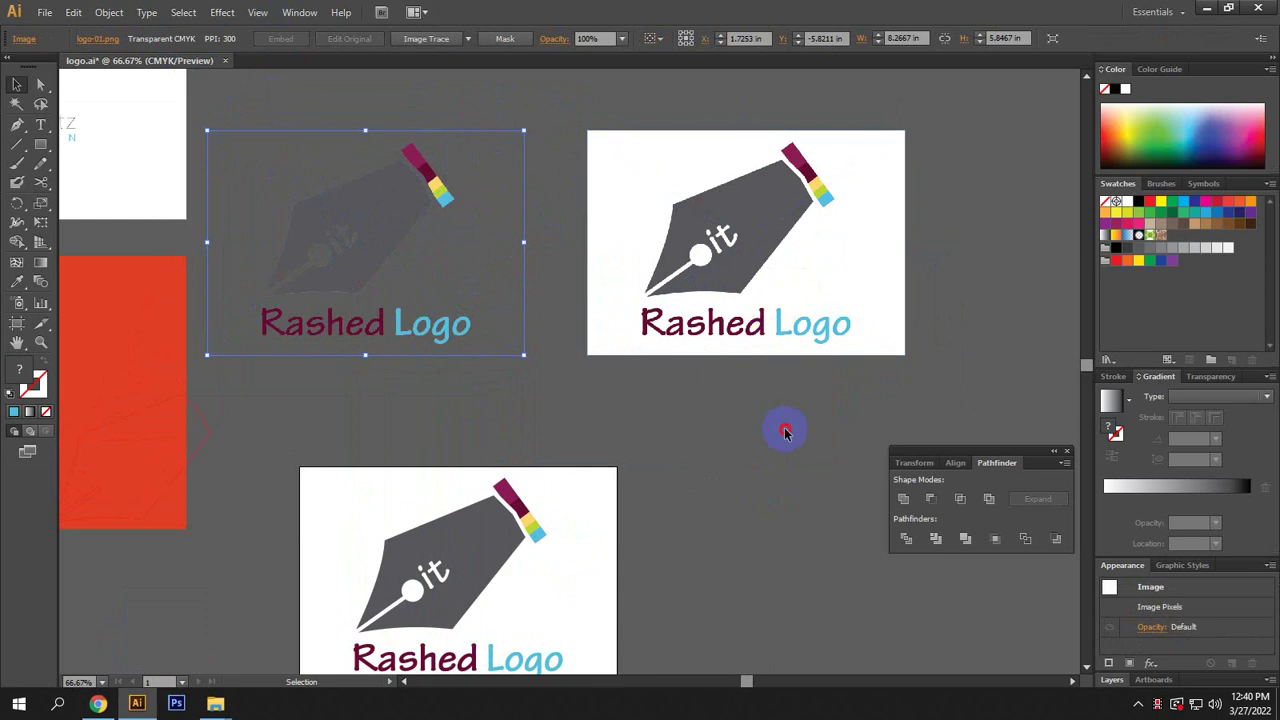
Select the embedded JPEG and PNG in turn to compare their backgrounds with each other and with the original logo.
click(763, 286)
click(609, 251)
click(799, 244)
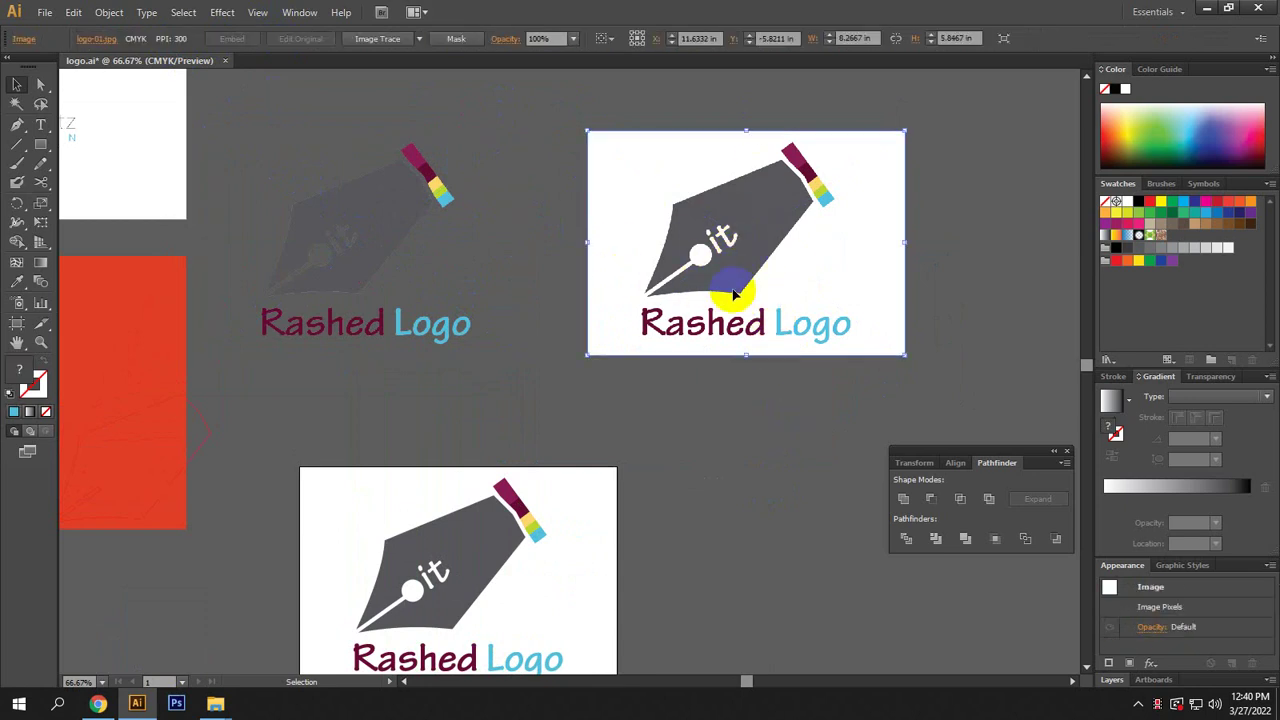
click(308, 238)
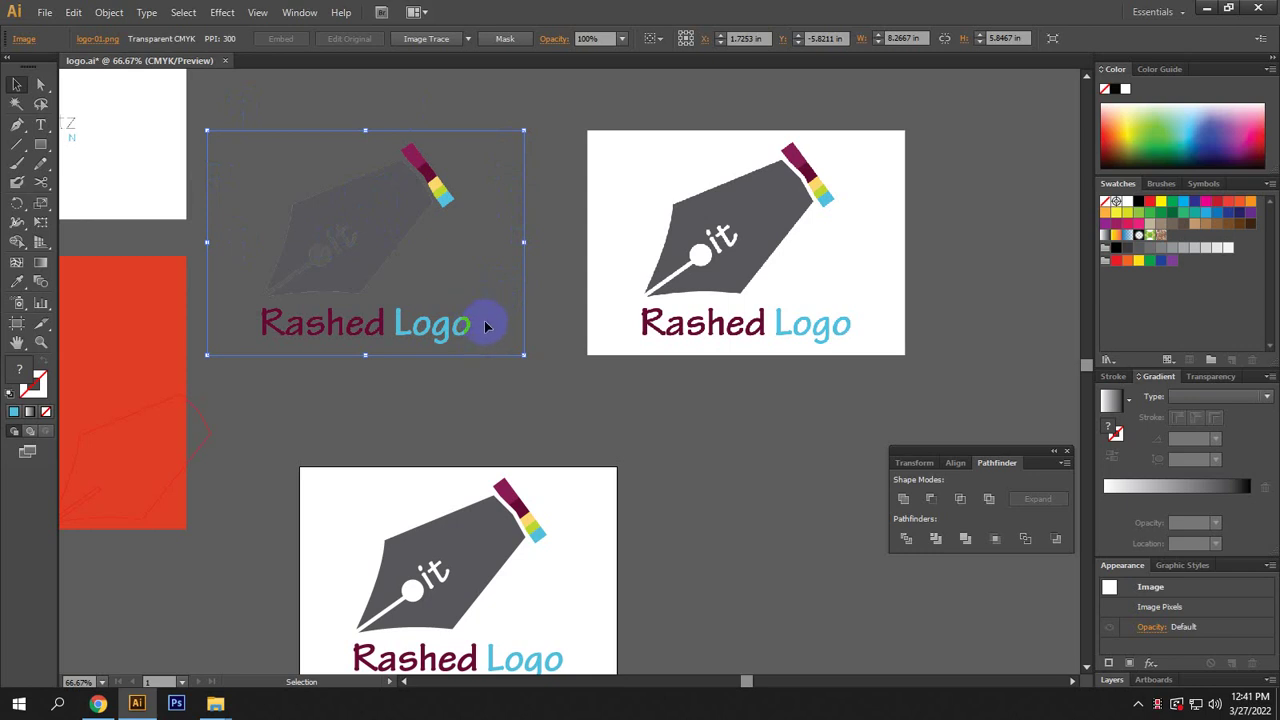
scroll(548, 427, down, 3)
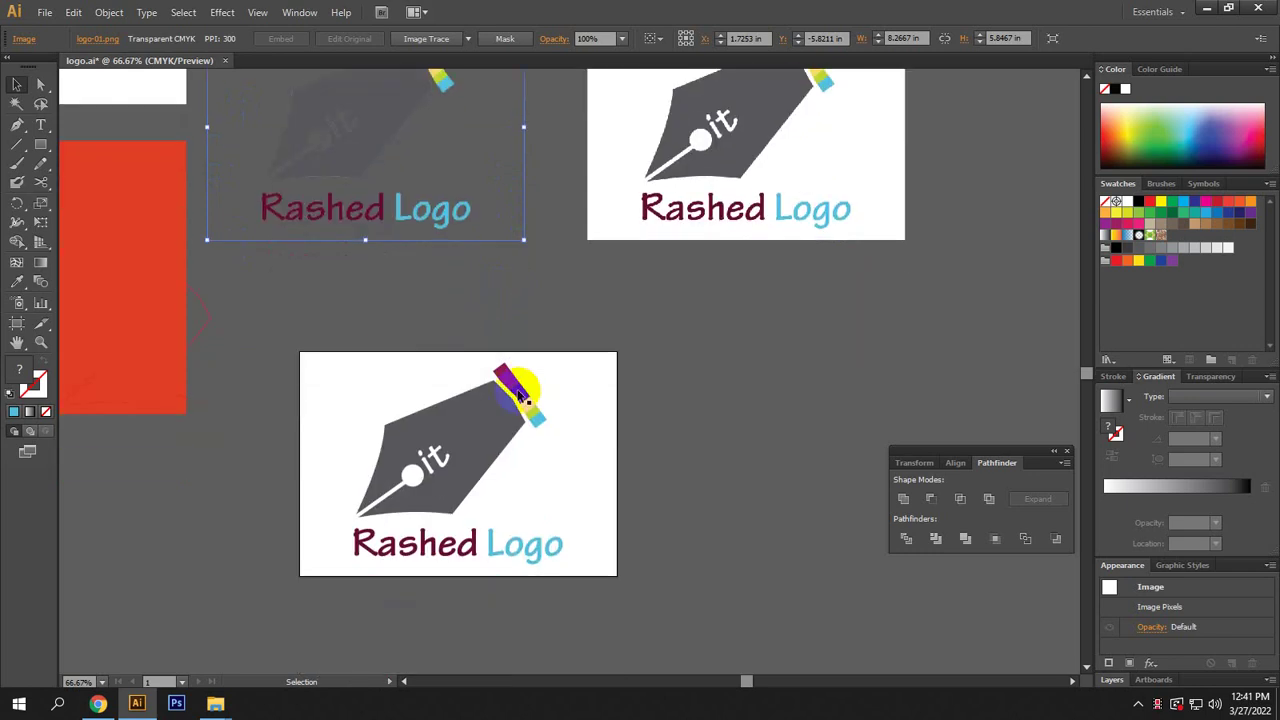
Create a new single-artboard A4 document in portrait orientation with CMYK colour mode and High (300 ppi) raster effects.
click(44, 12)
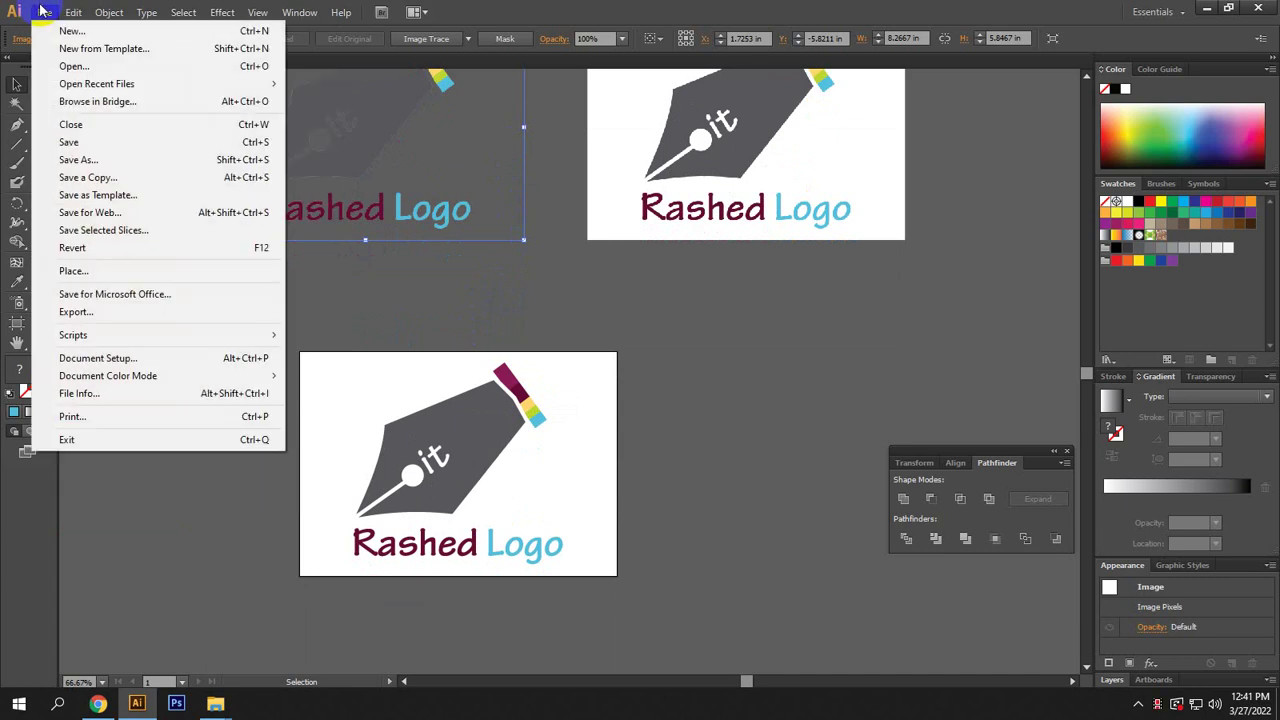
click(45, 30)
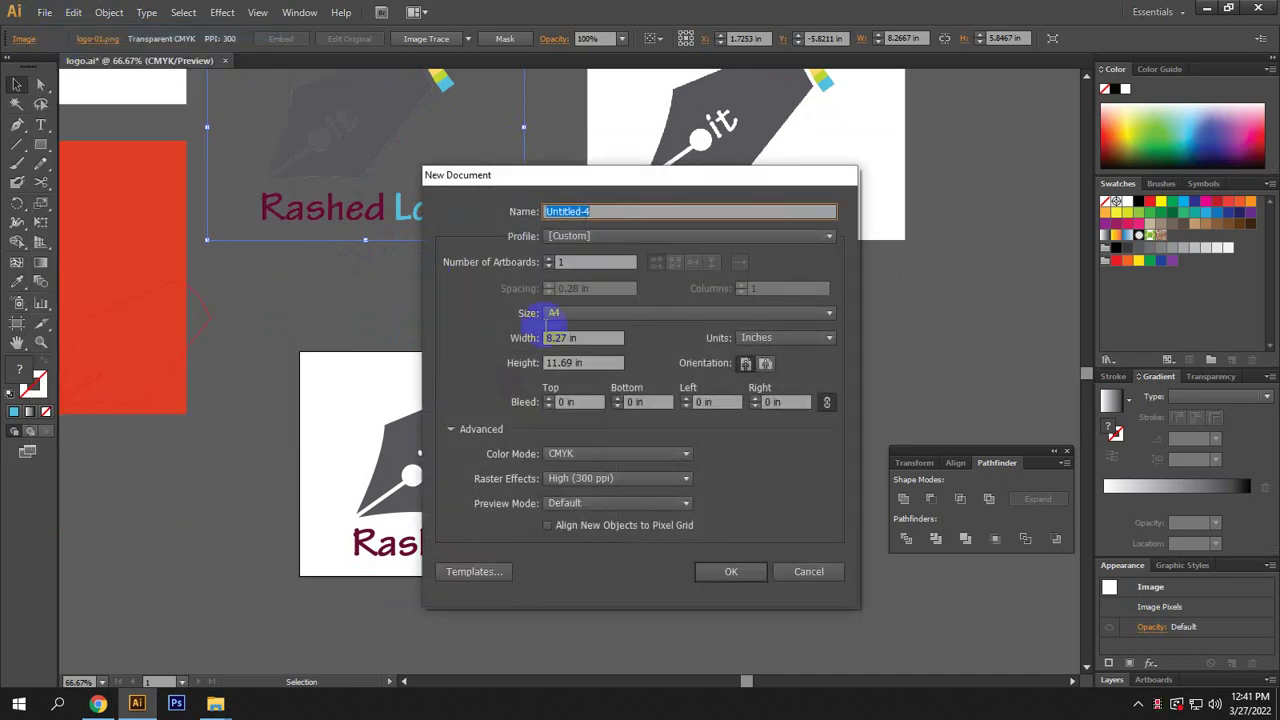
click(727, 574)
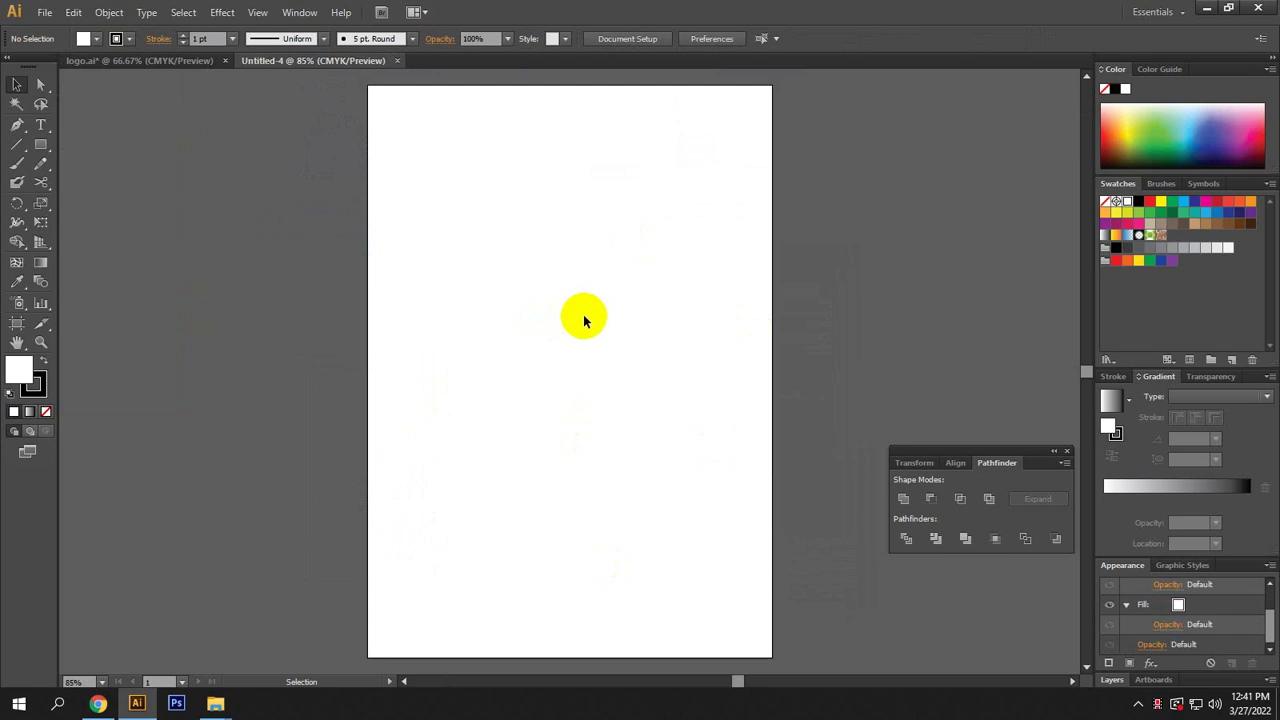
Go back to the logo.ai document and close it without saving the changes.
click(155, 60)
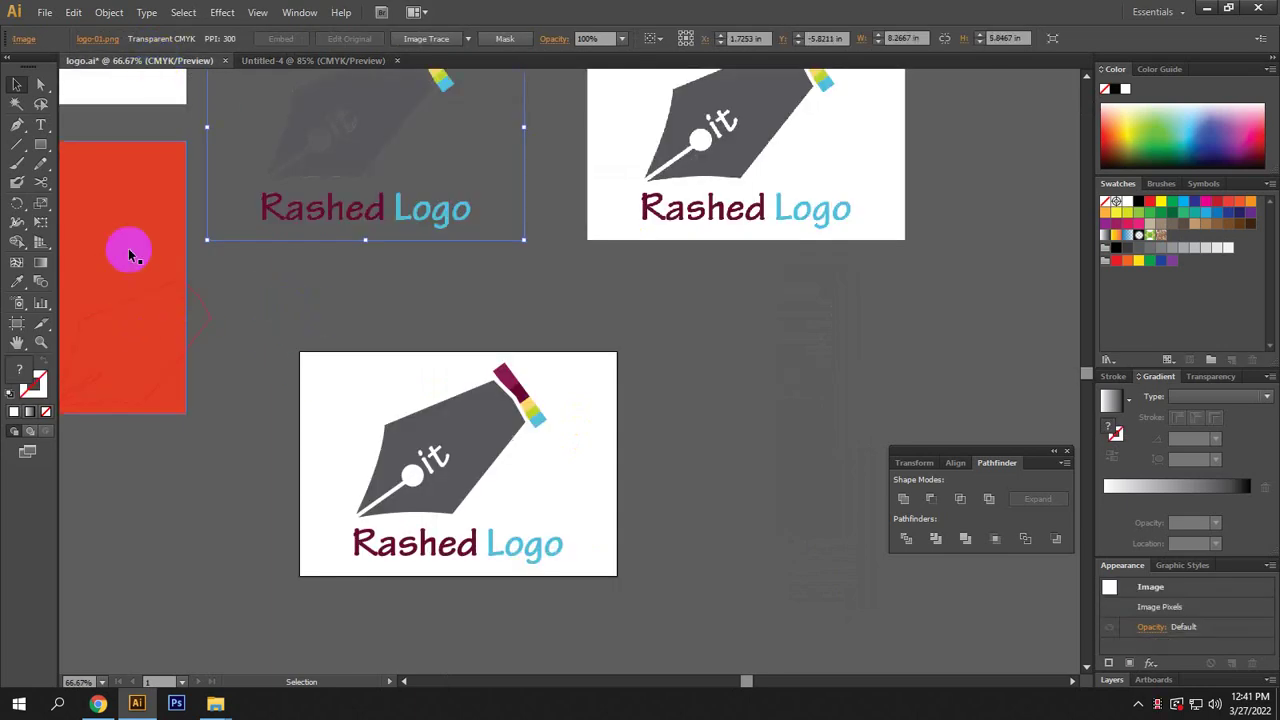
click(224, 61)
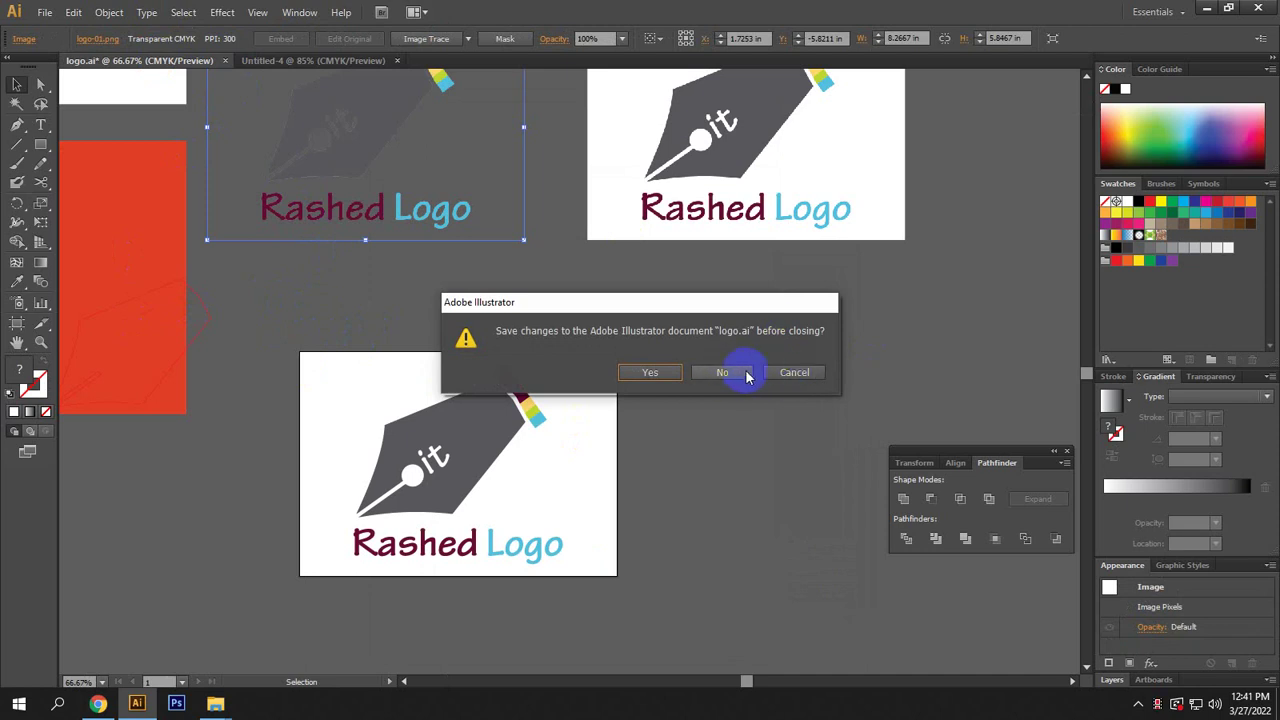
click(743, 373)
Reopen logo.ai from Local Disk (D:) in Illustrator and switch to the blank Untitled-4 document.
click(1203, 11)
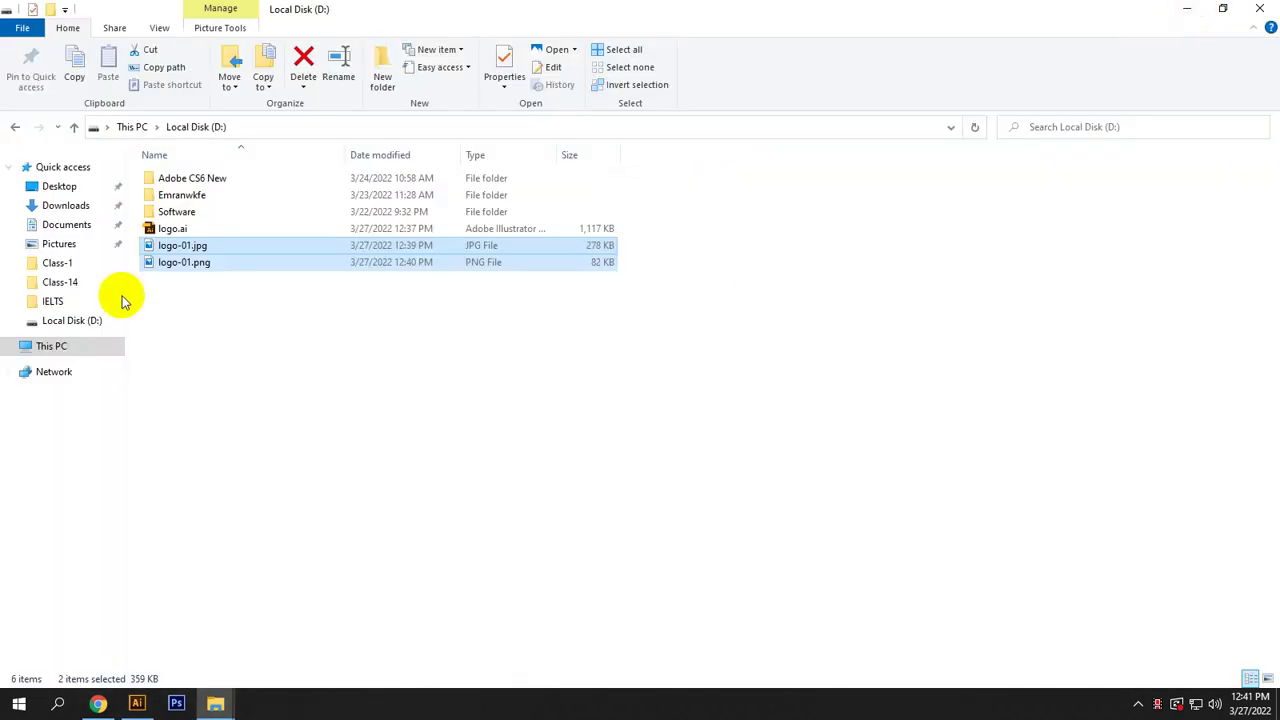
click(172, 231)
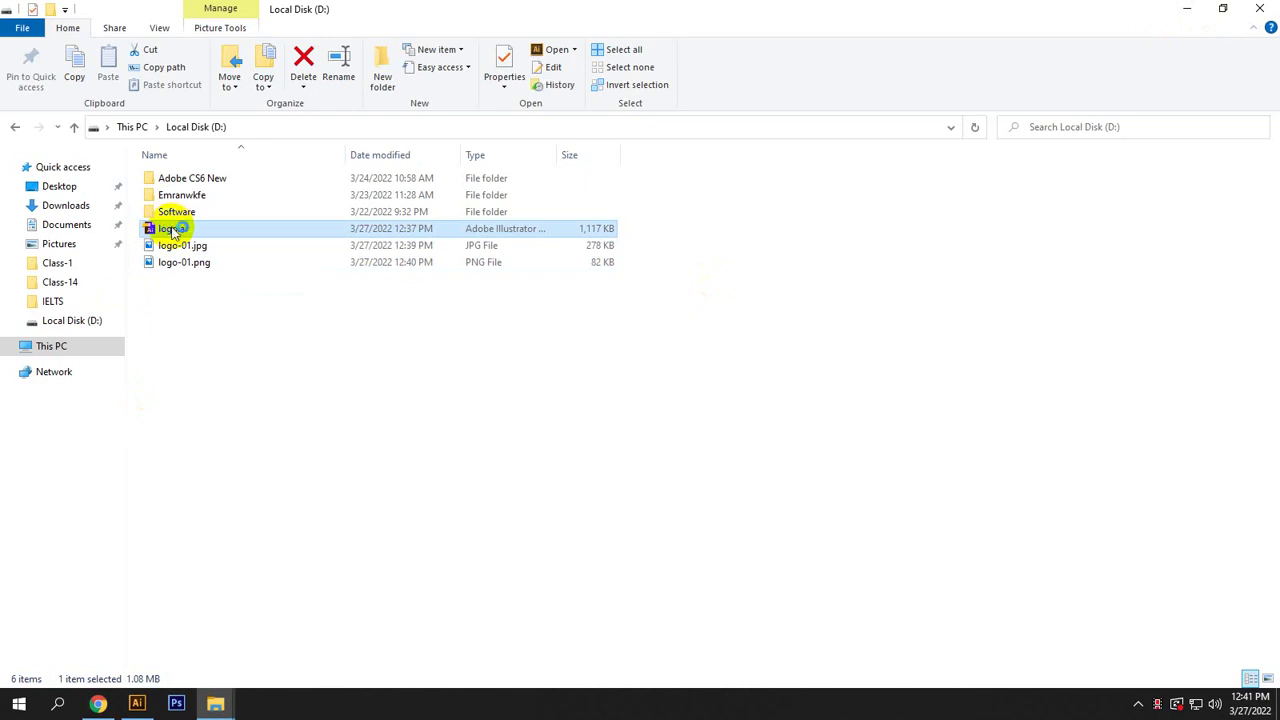
double_click(175, 235)
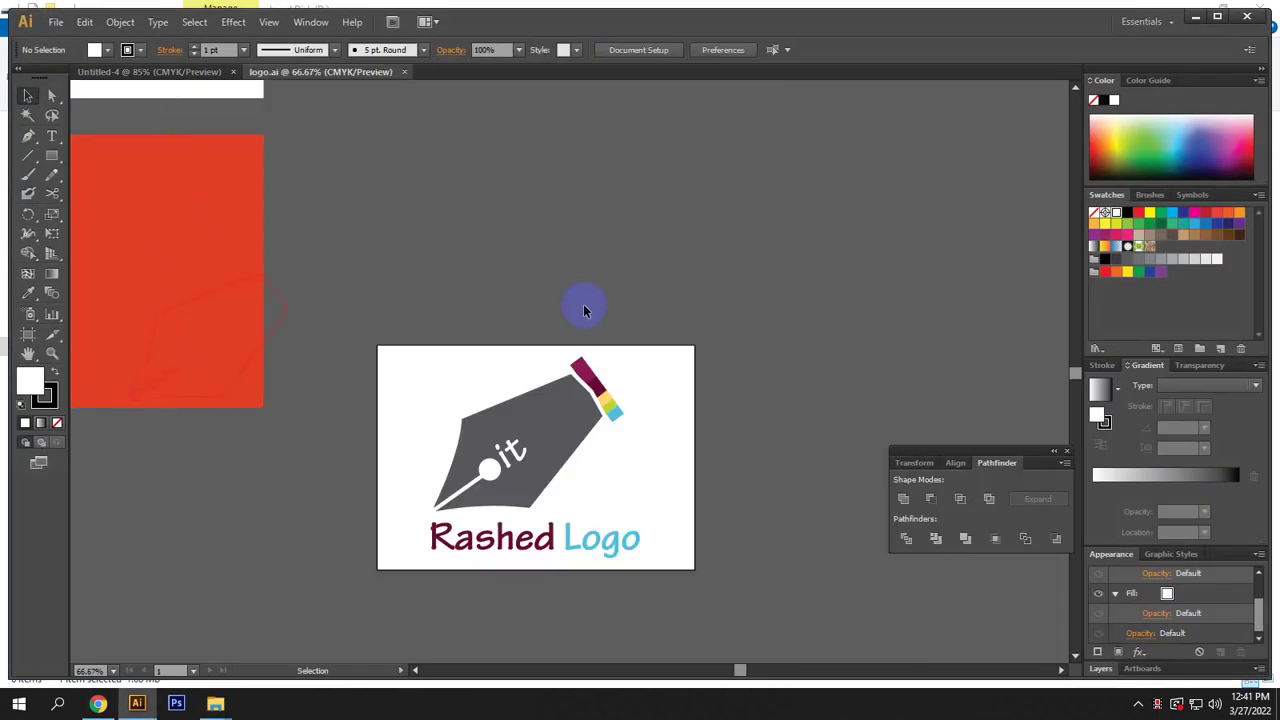
click(160, 72)
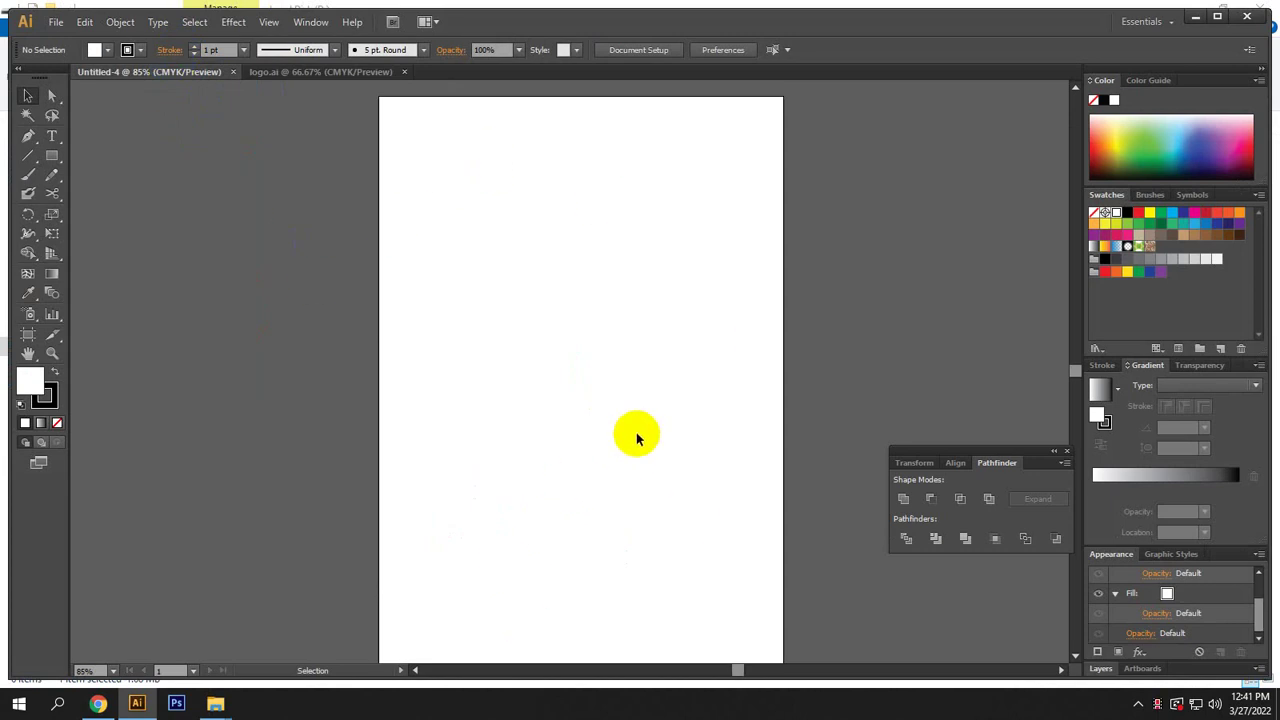
Try to copy the pen-nib logo group from logo.ai into Untitled-4 beside the artboard, and delete that copy.
click(326, 72)
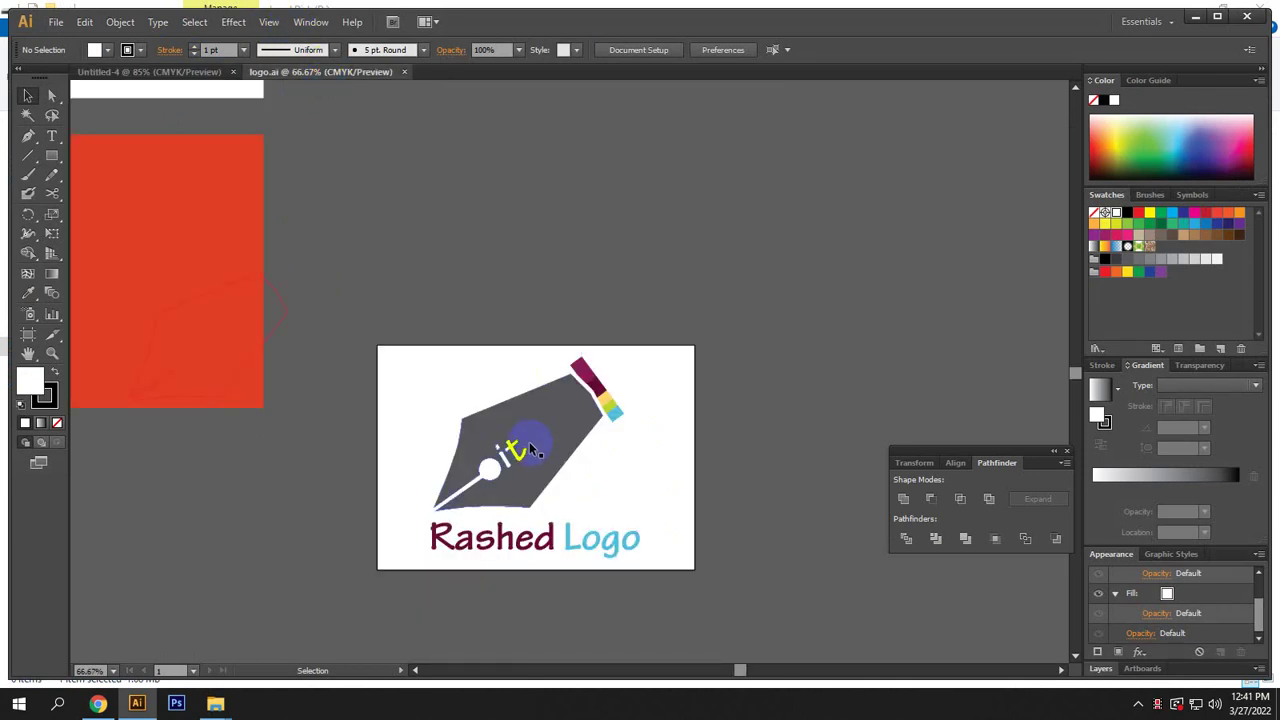
click(530, 450)
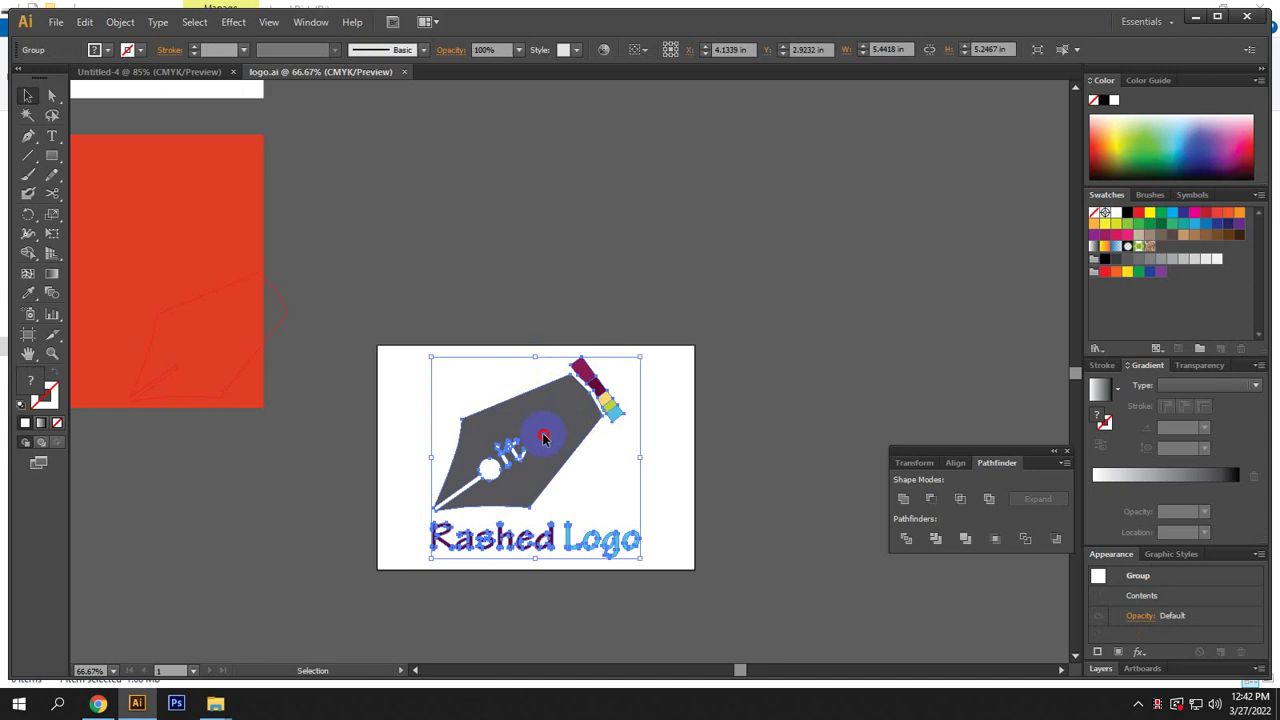
drag(543, 437, 180, 80)
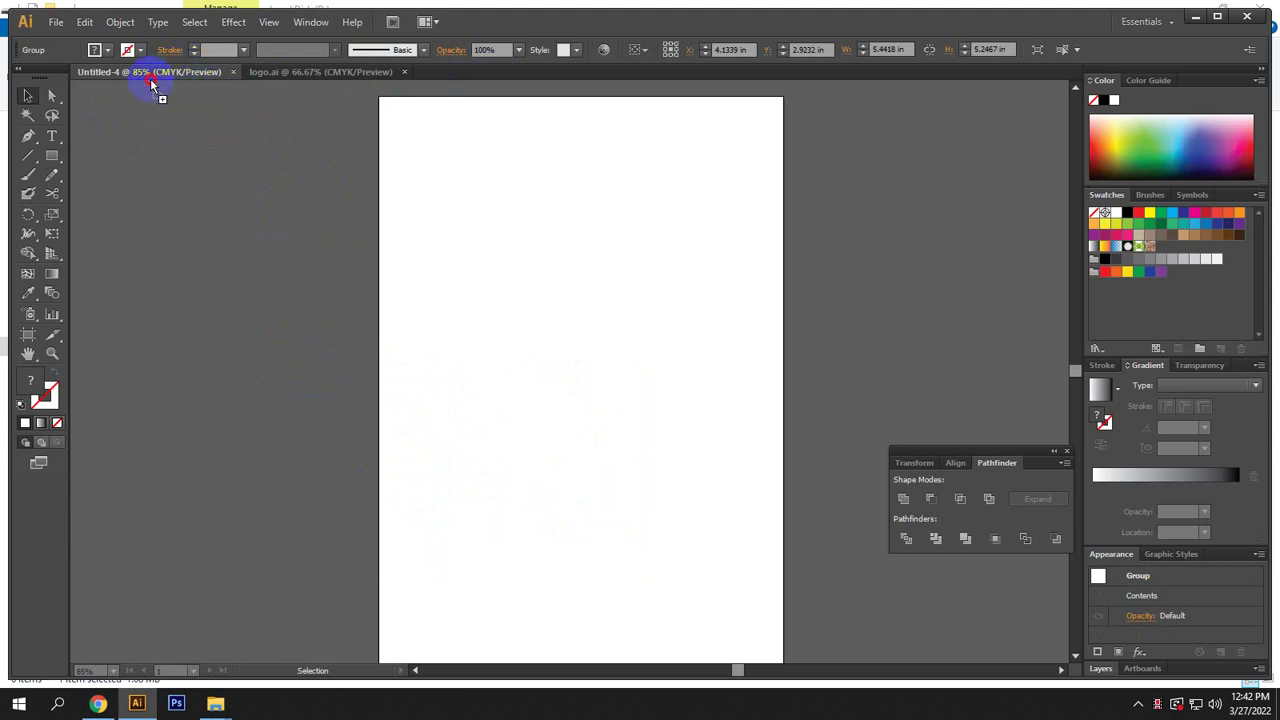
click(111, 76)
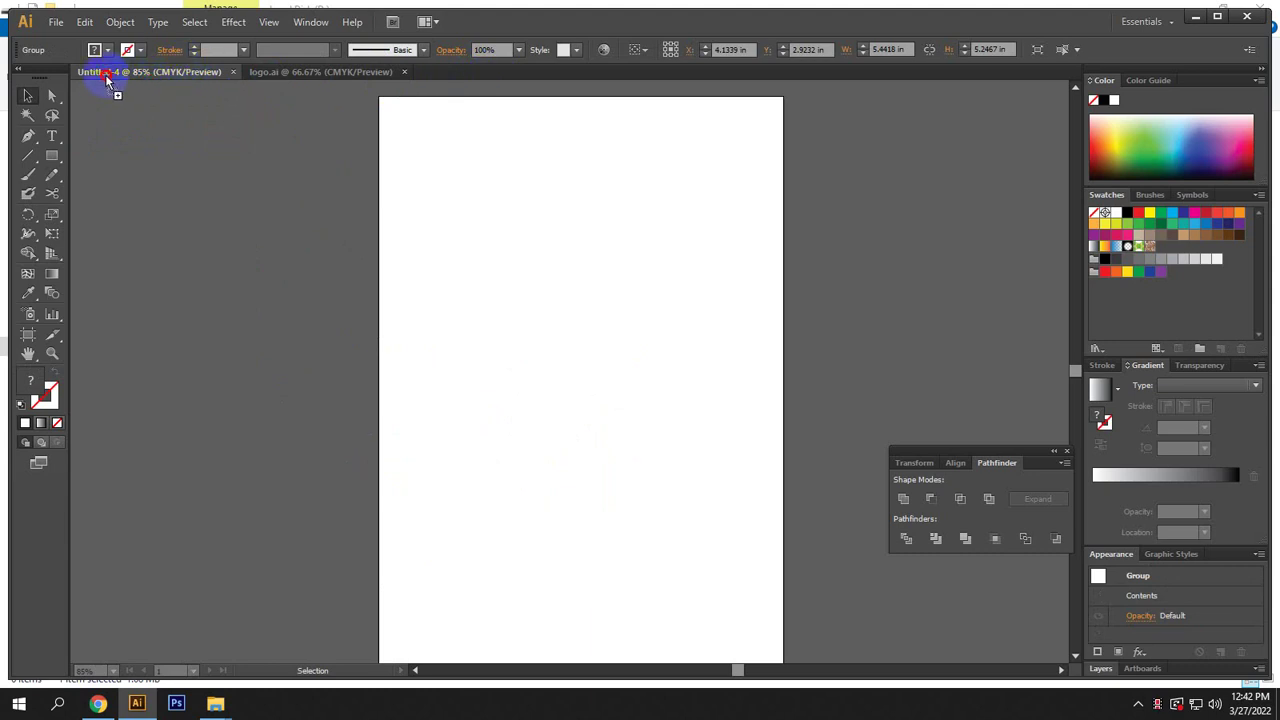
drag(107, 80, 274, 117)
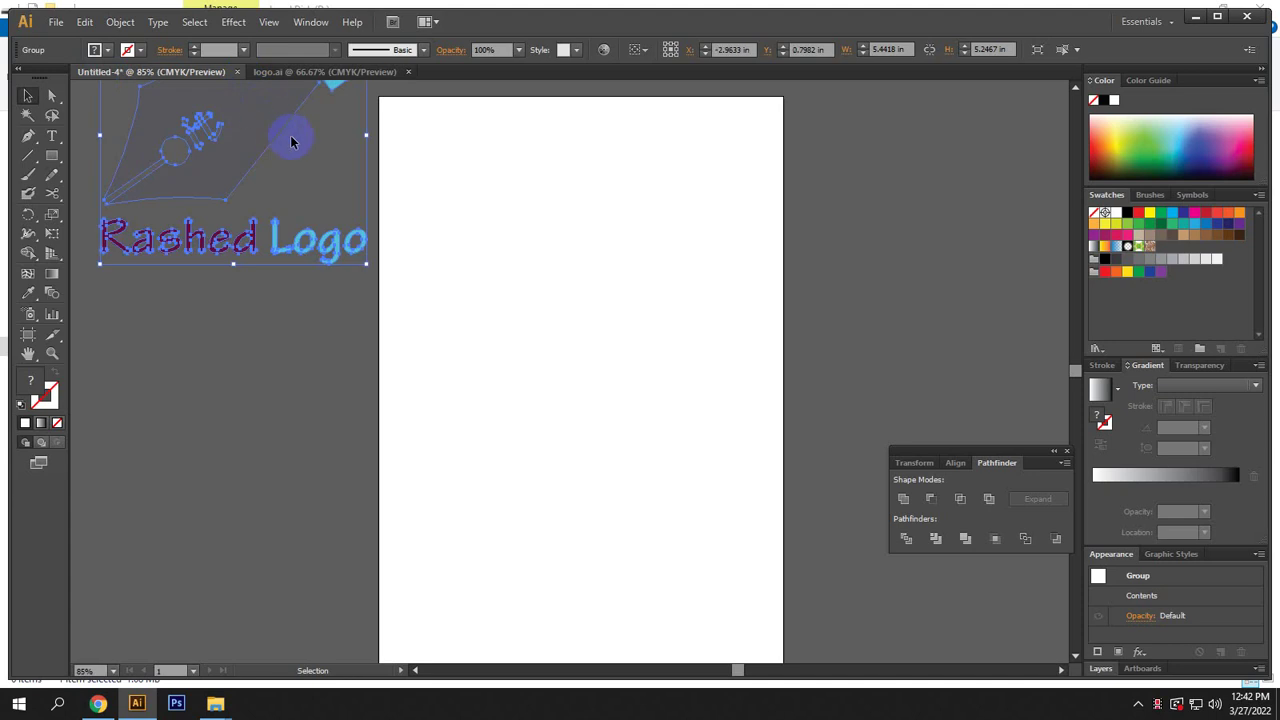
key(Delete)
click(365, 50)
click(279, 88)
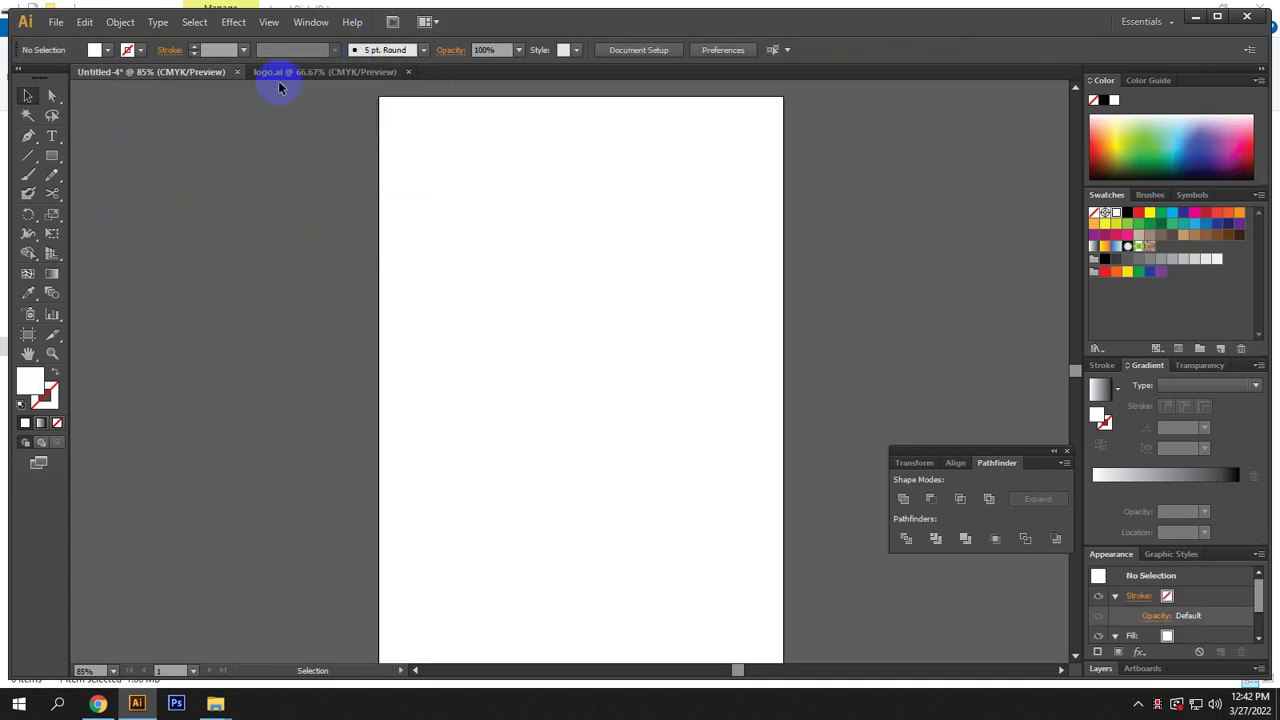
Copy the pen-nib logo group from logo.ai onto the blank A4 artboard of Untitled-4.
click(297, 77)
drag(549, 424, 201, 80)
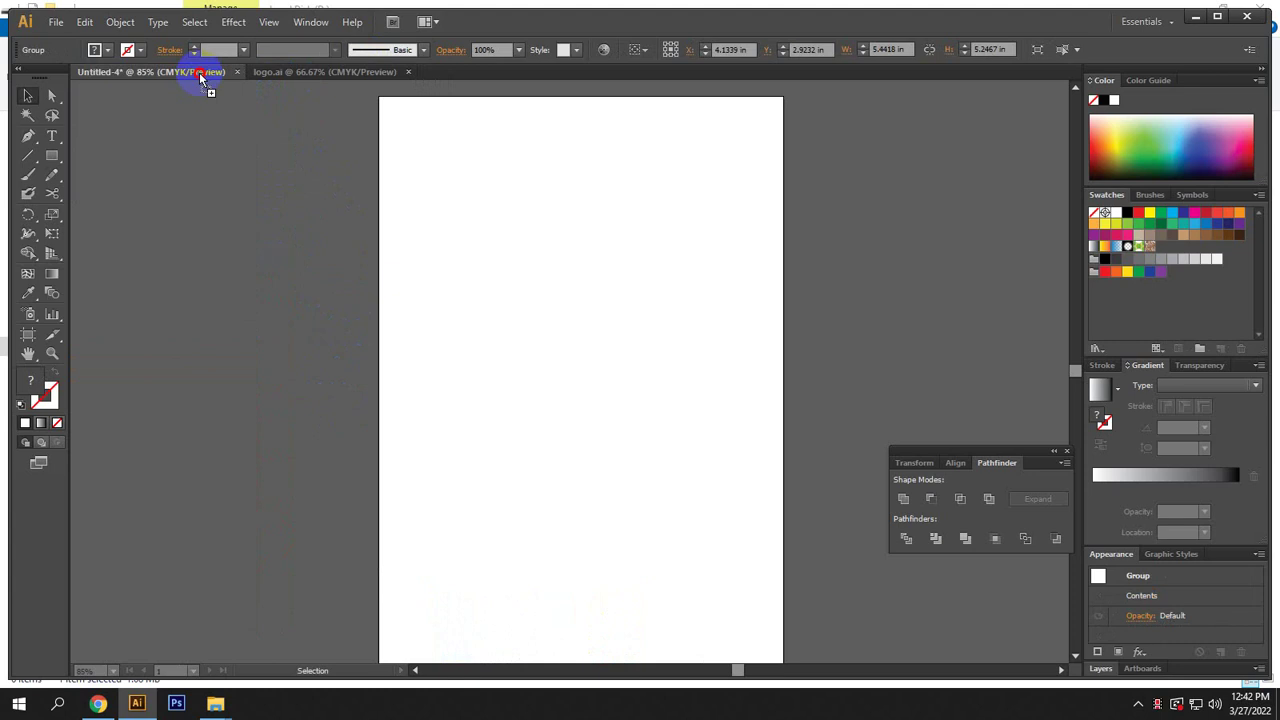
drag(201, 79, 544, 283)
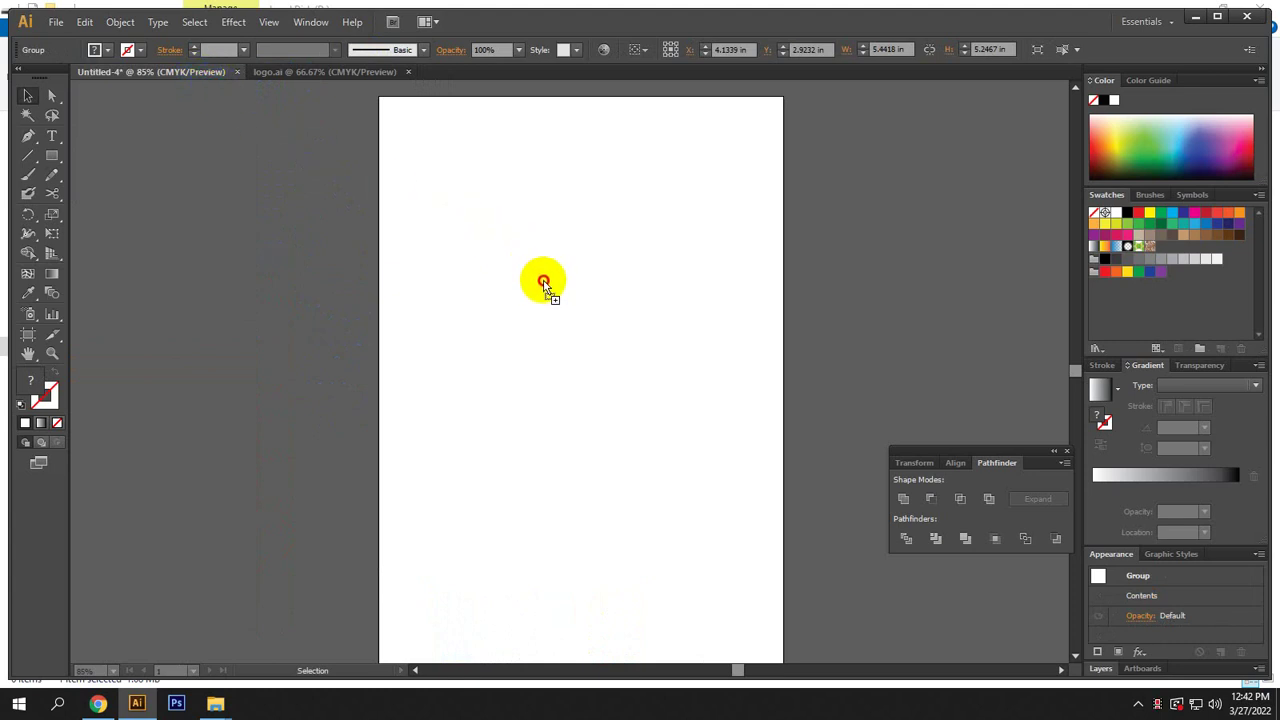
drag(544, 284, 544, 284)
drag(544, 284, 543, 285)
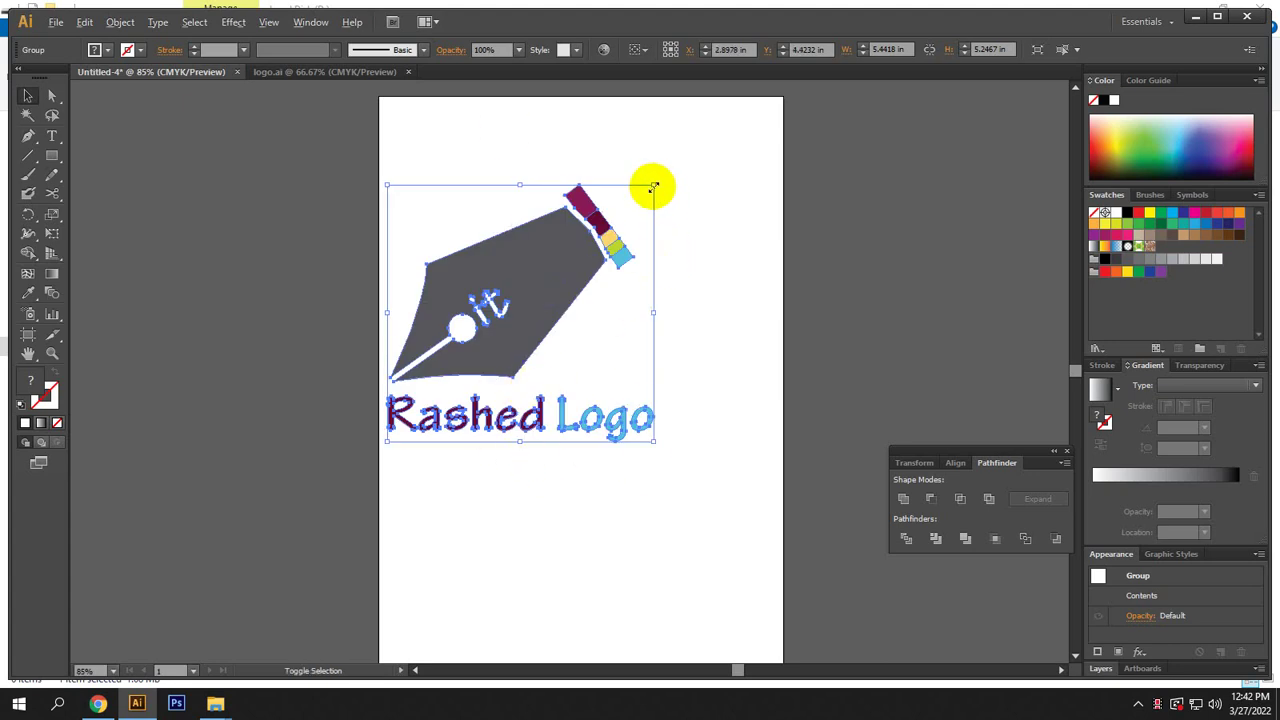
Try scaling the logo group proportionally down to a small size on the artboard, and undo the scaling.
drag(653, 187, 582, 285)
click(703, 447)
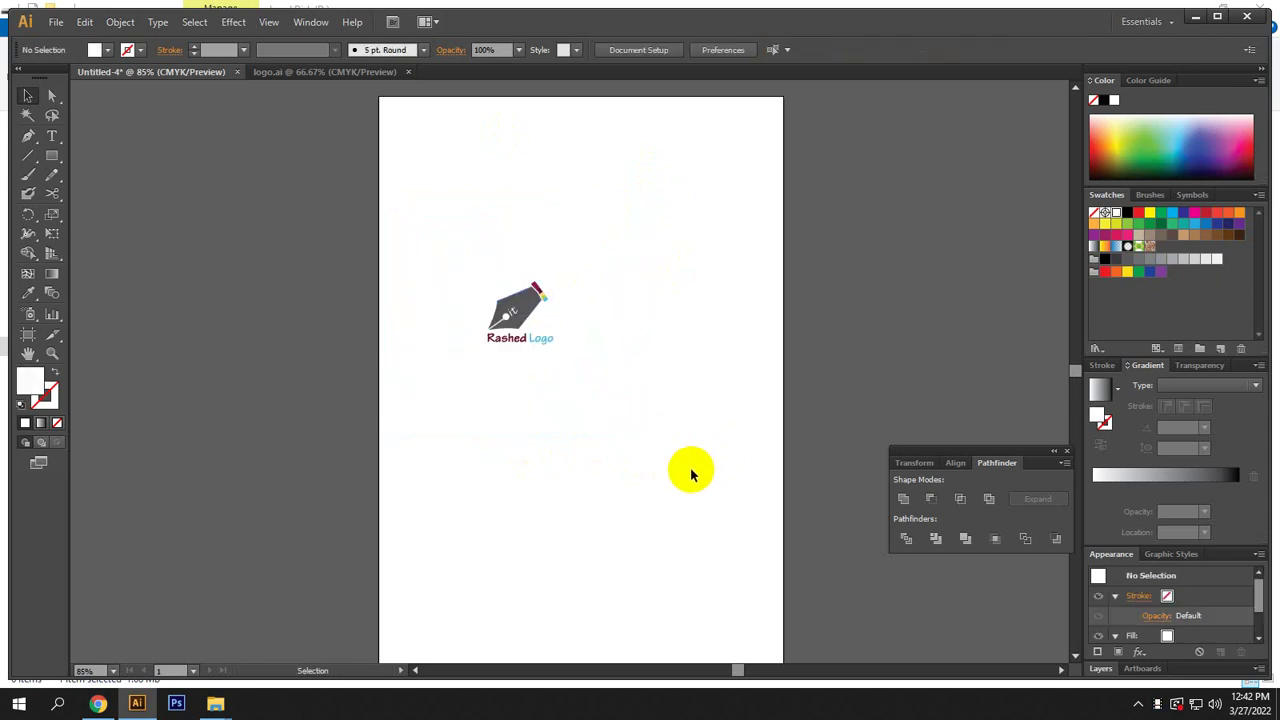
key(ctrl+z)
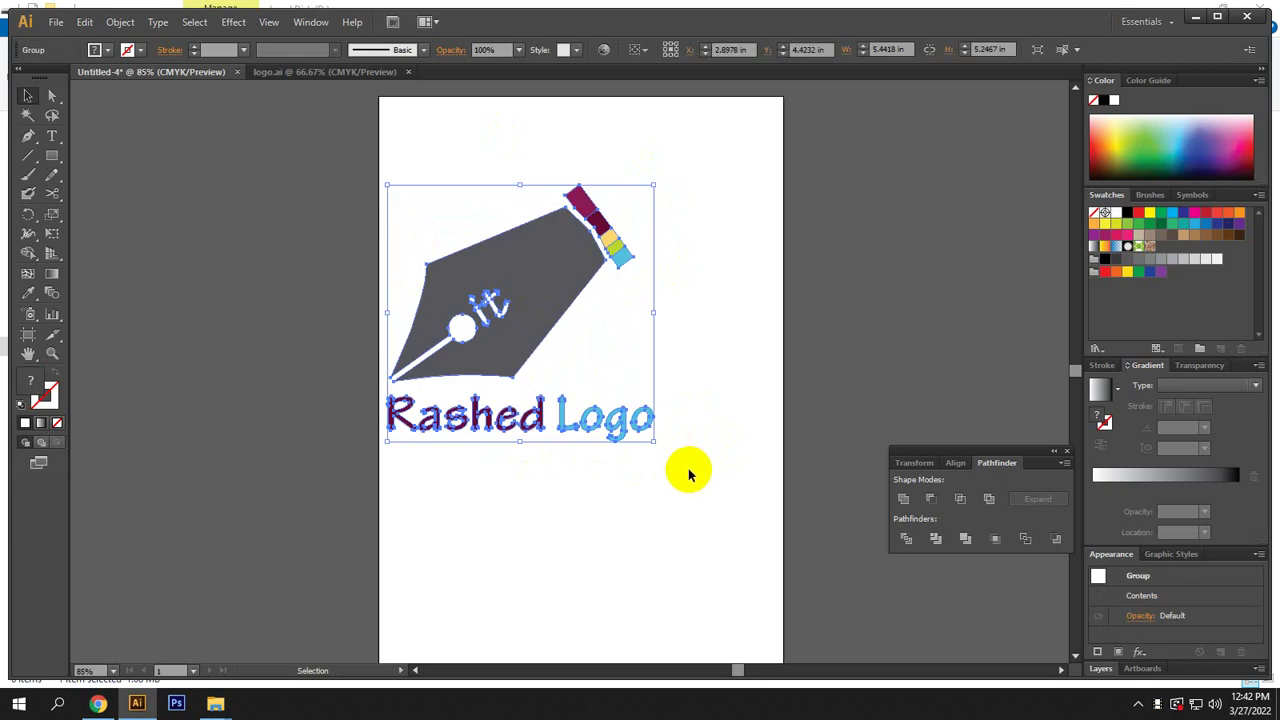
Move the logo group about 0.9 in towards the artboard's horizontal centre, and minimise Illustrator to return to the Local Disk (D:) folder.
click(543, 380)
drag(505, 296, 551, 299)
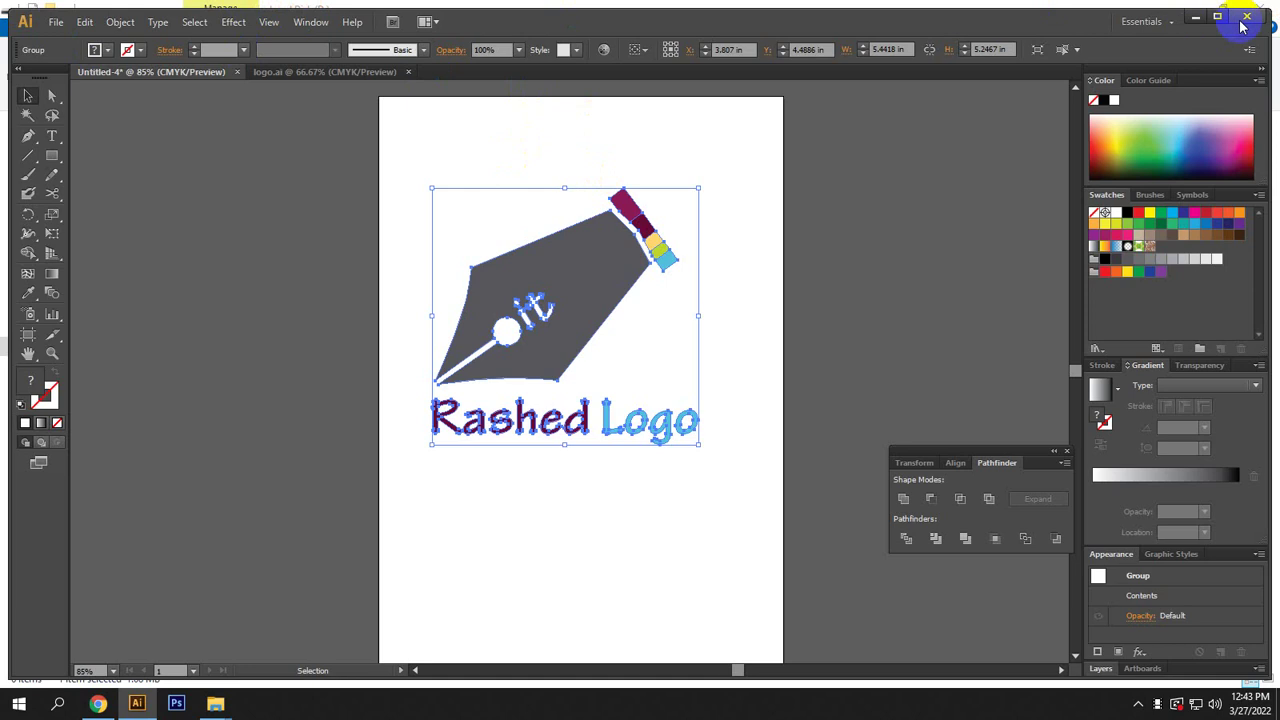
click(1195, 18)
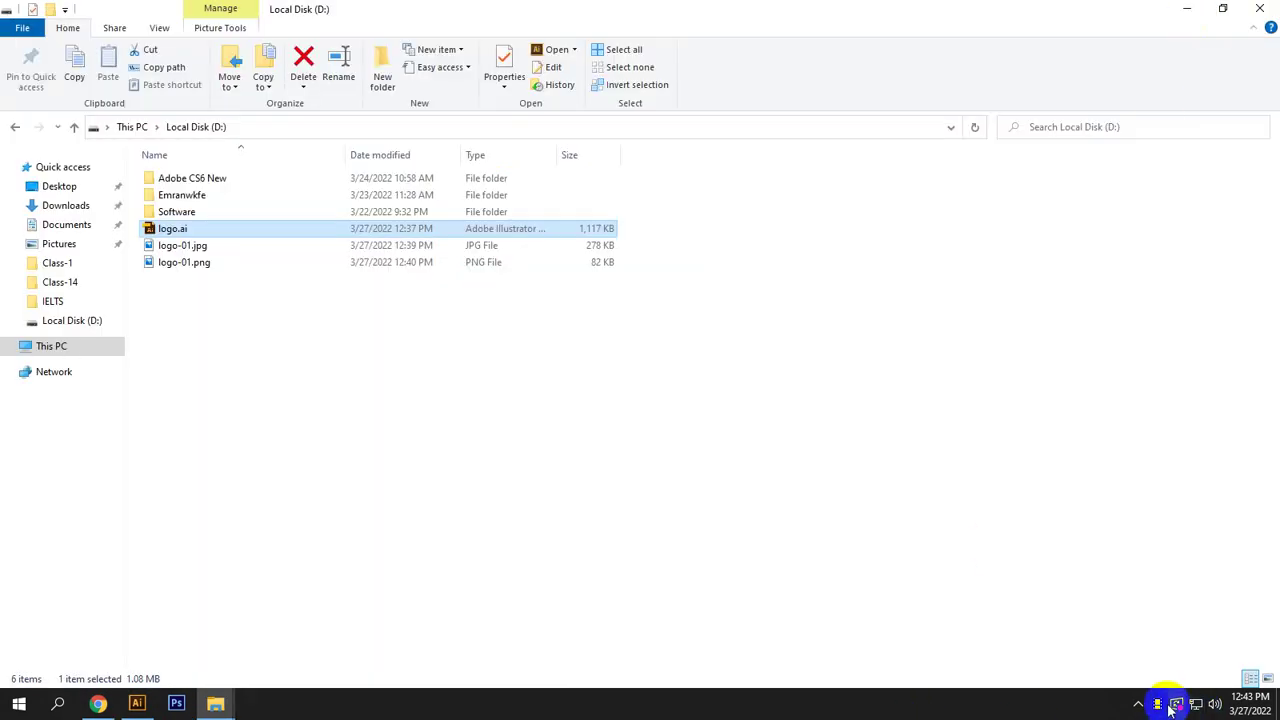